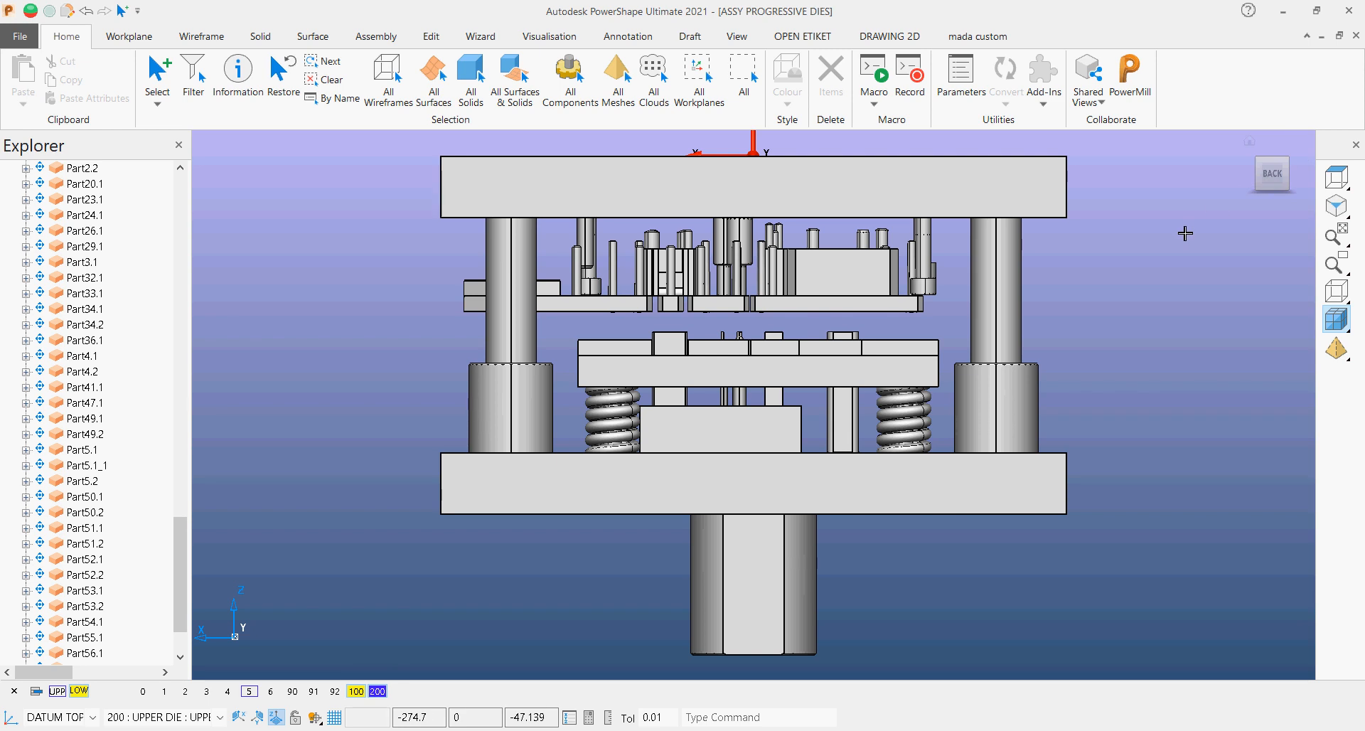
Step: Hide level 200 and isolate the upper plate of the lower die, Part56.1, by blanking everything else
{"action": "left_click", "coordinate": [1290, 162]}
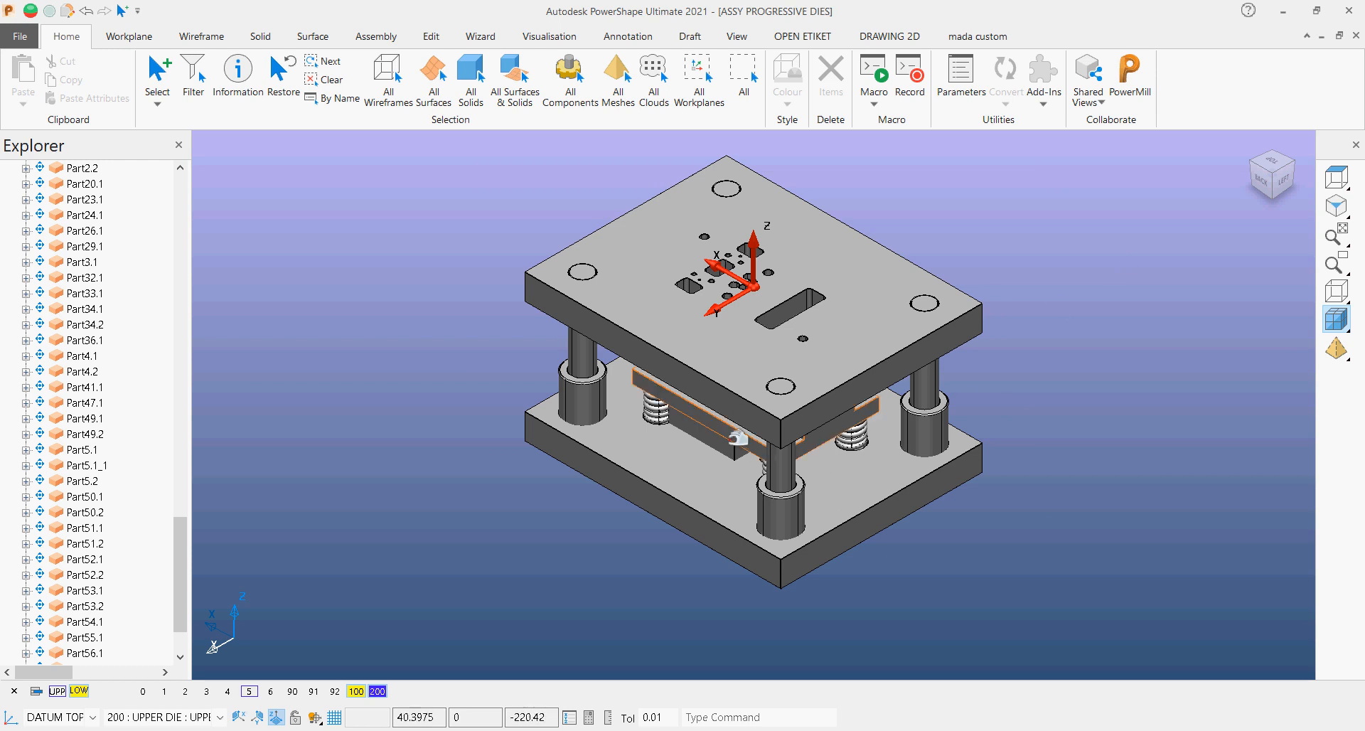
{"action": "left_click", "coordinate": [730, 439]}
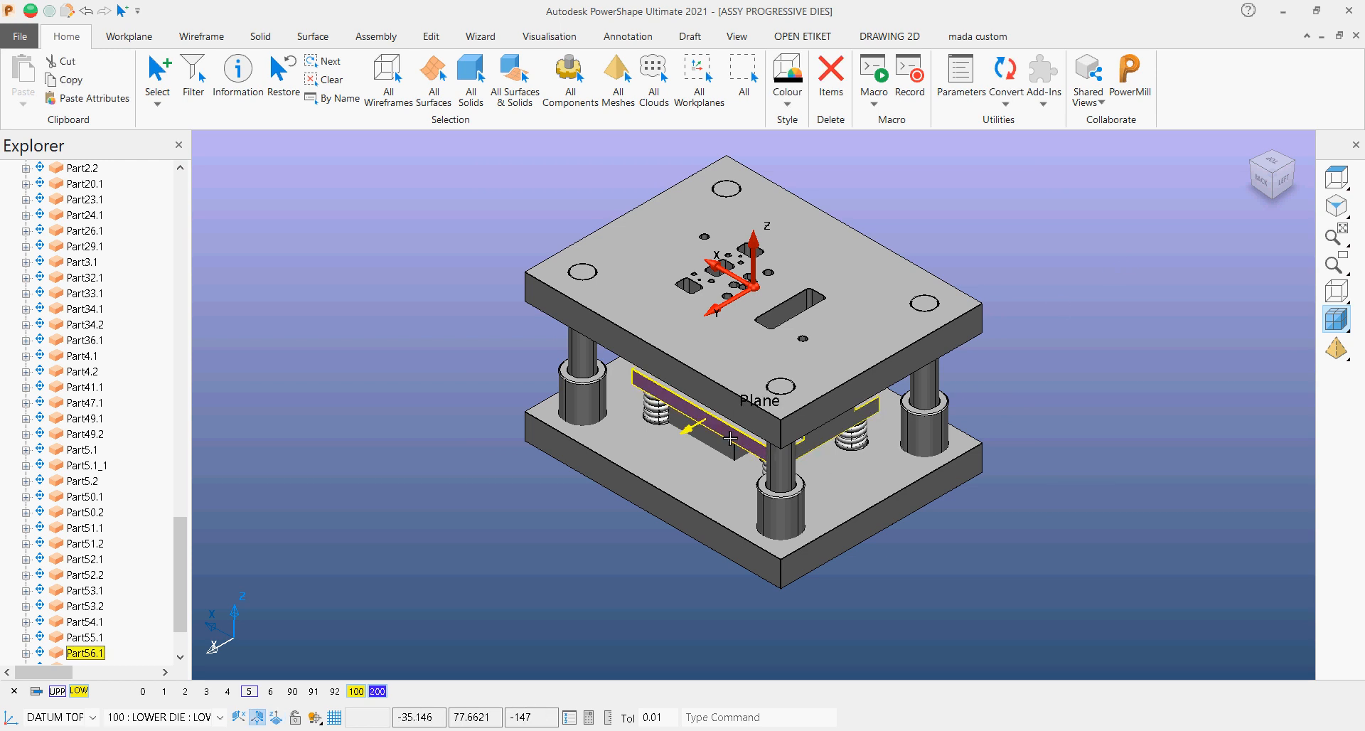
{"action": "left_click", "coordinate": [377, 691]}
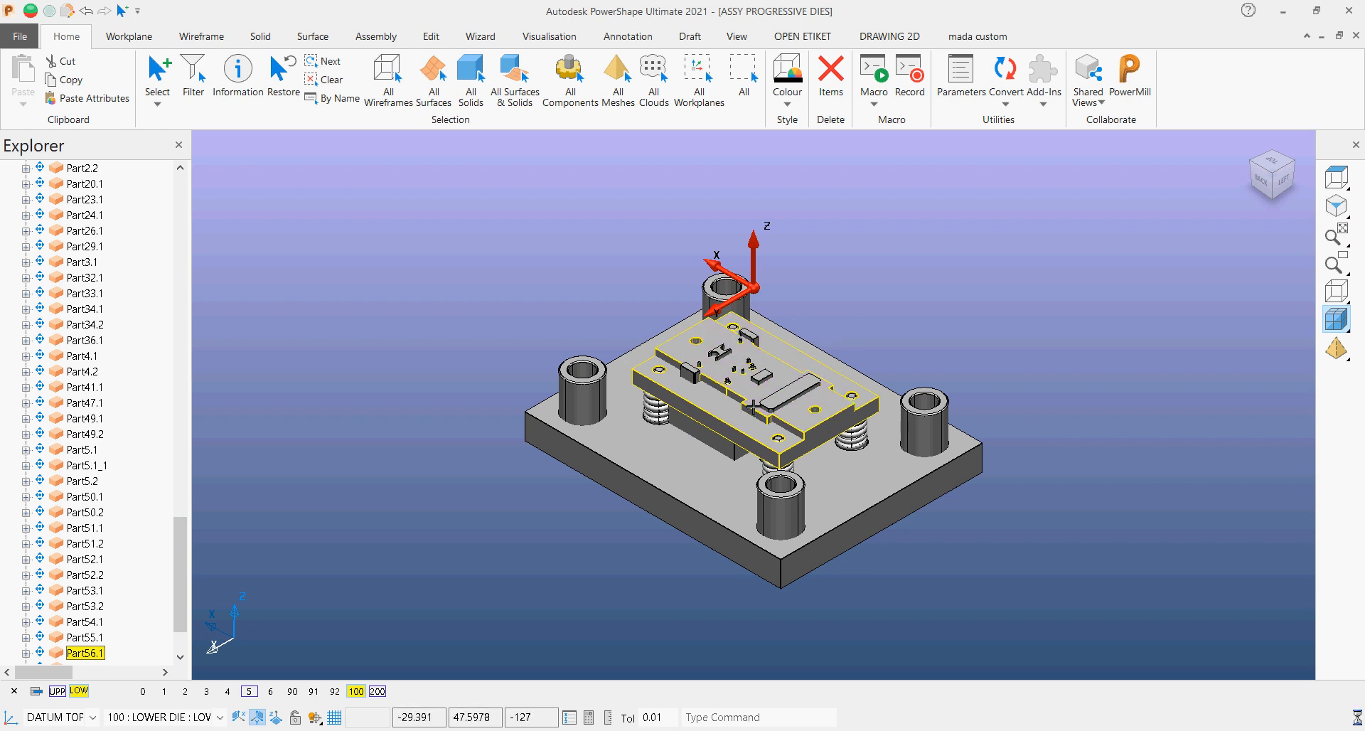
{"action": "key", "text": "ctrl+k"}
{"action": "scroll", "coordinate": [779, 381], "scroll_direction": "up", "scroll_amount": 6}
{"action": "scroll", "coordinate": [716, 325], "scroll_direction": "up", "scroll_amount": 2}
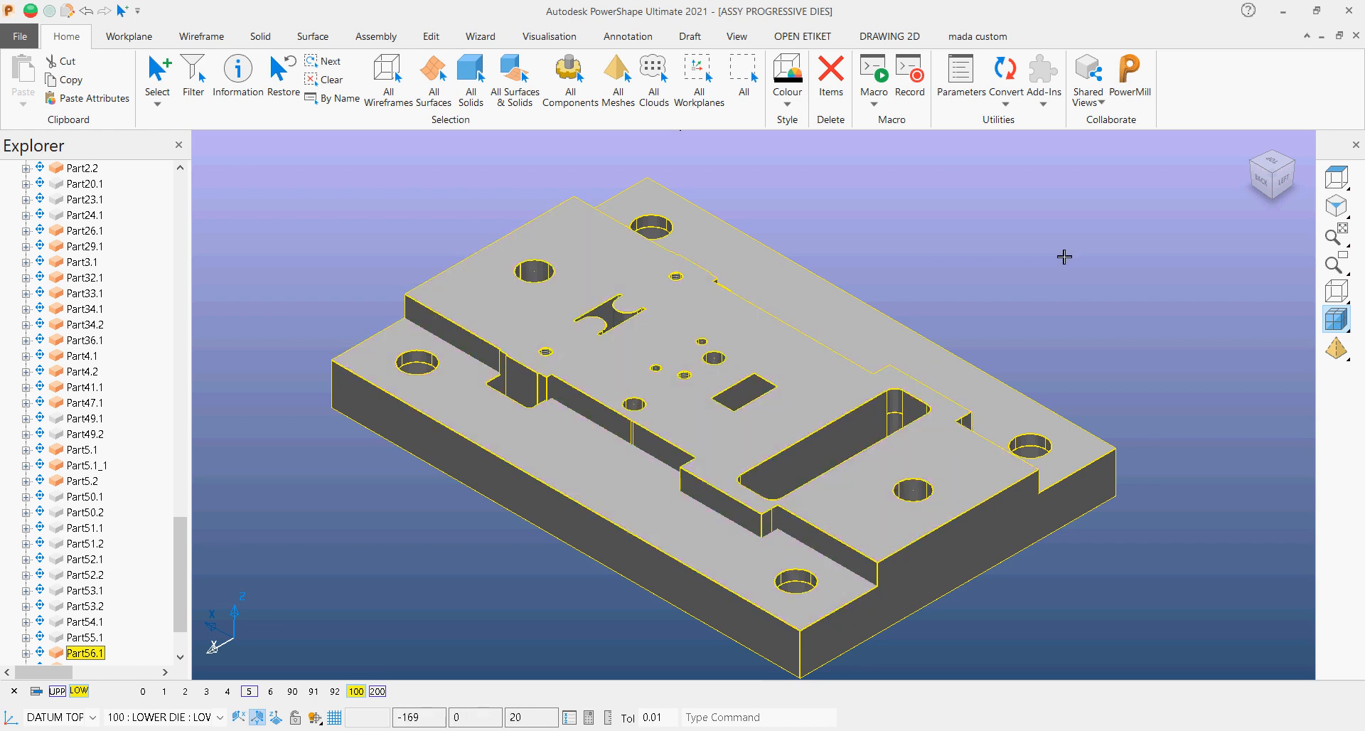
Step: Open the geometry of the isolated plate for modification, viewed from its underside, and expand the feature list of PartBody_51
{"action": "left_click", "coordinate": [1136, 241]}
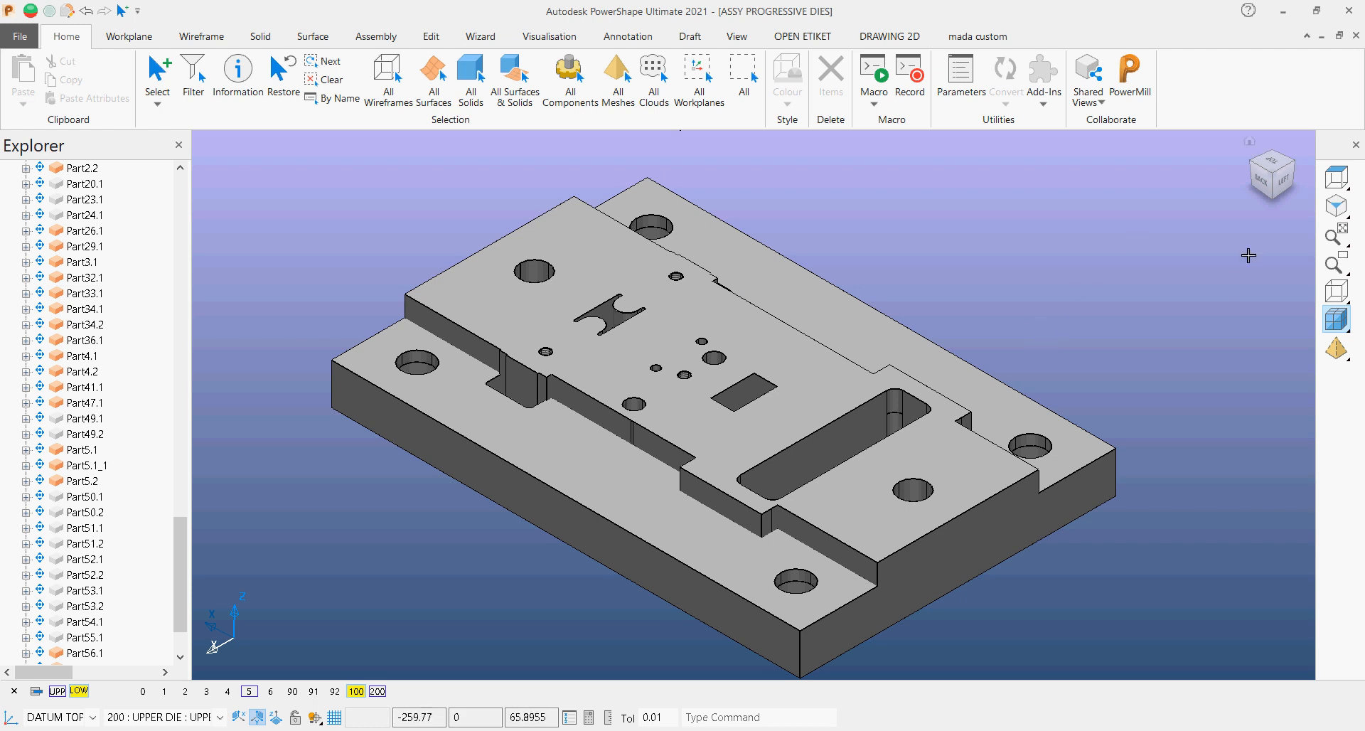
{"action": "left_click", "coordinate": [1273, 198]}
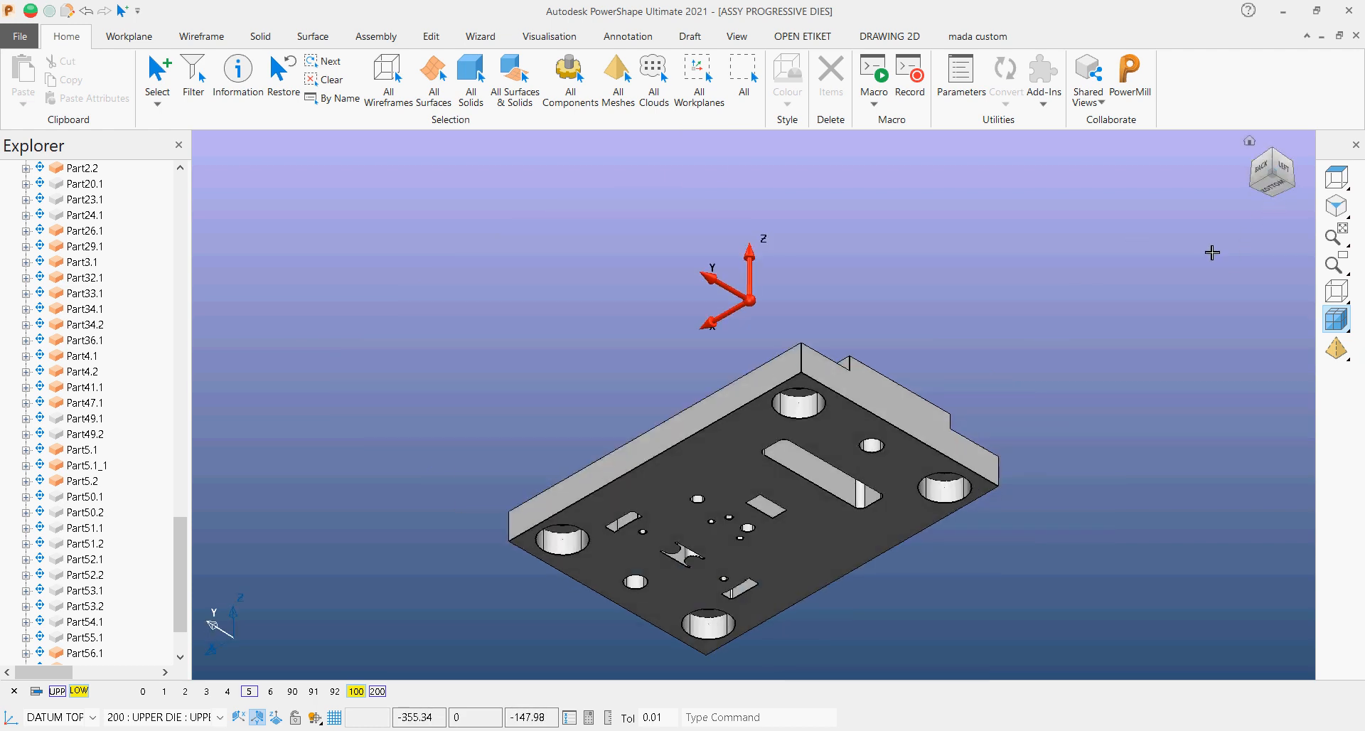
{"action": "scroll", "coordinate": [736, 427], "scroll_direction": "down", "scroll_amount": 2}
{"action": "scroll", "coordinate": [750, 561], "scroll_direction": "up", "scroll_amount": 5}
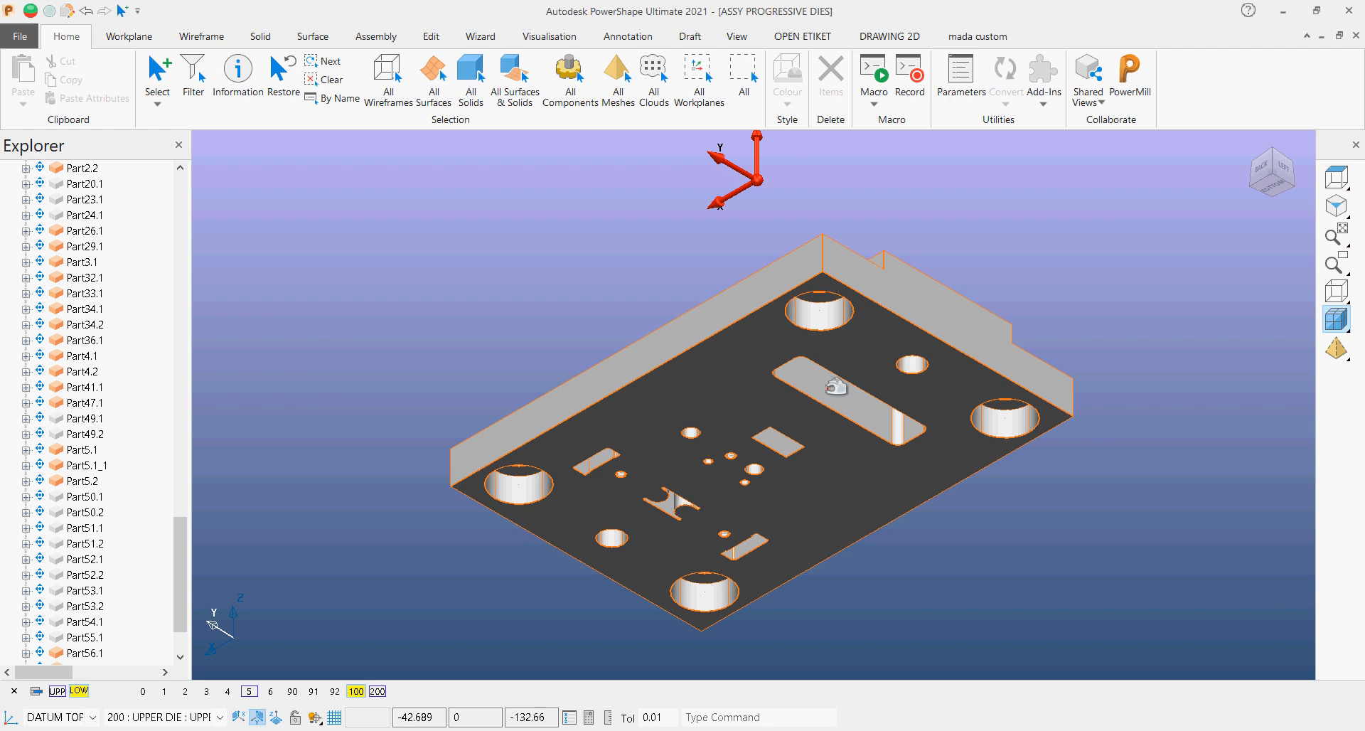
{"action": "scroll", "coordinate": [717, 469], "scroll_direction": "up", "scroll_amount": 3}
{"action": "scroll", "coordinate": [723, 471], "scroll_direction": "up", "scroll_amount": 4}
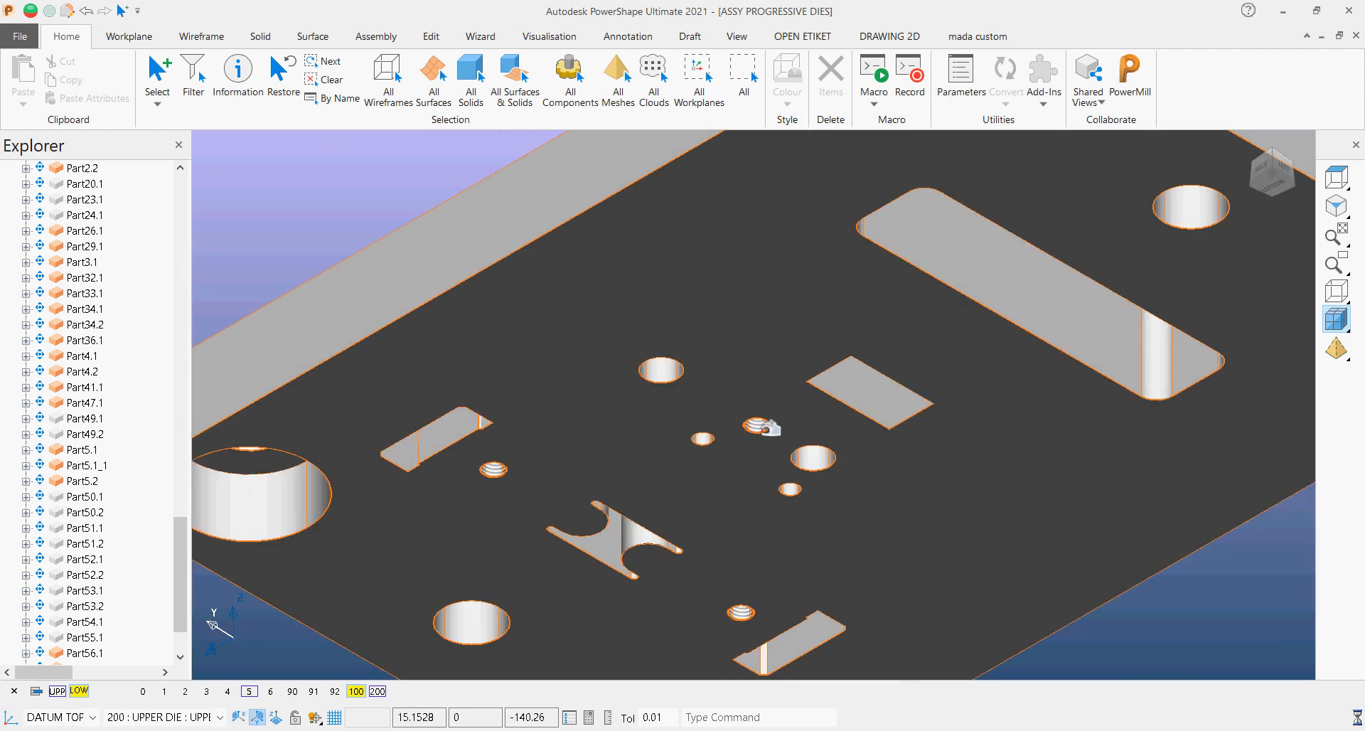
{"action": "left_click", "coordinate": [765, 434]}
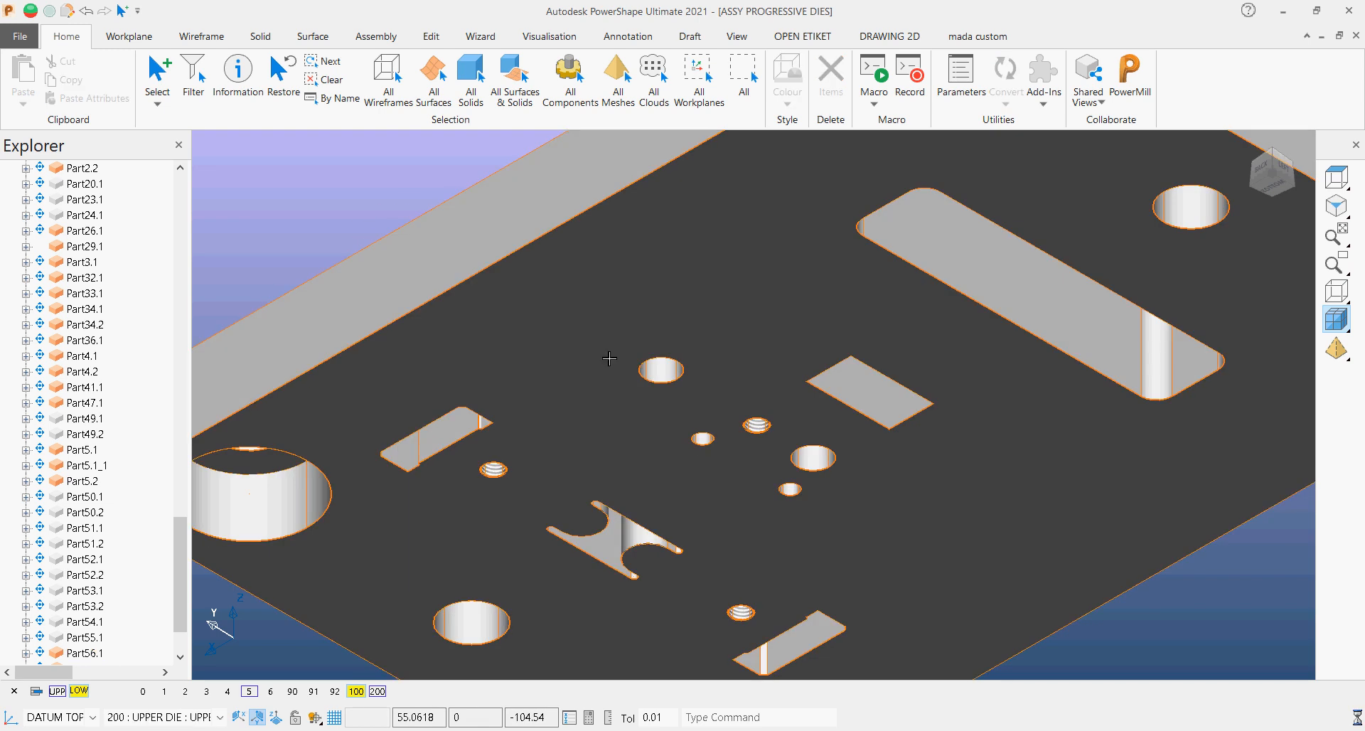
{"action": "right_click", "coordinate": [609, 359]}
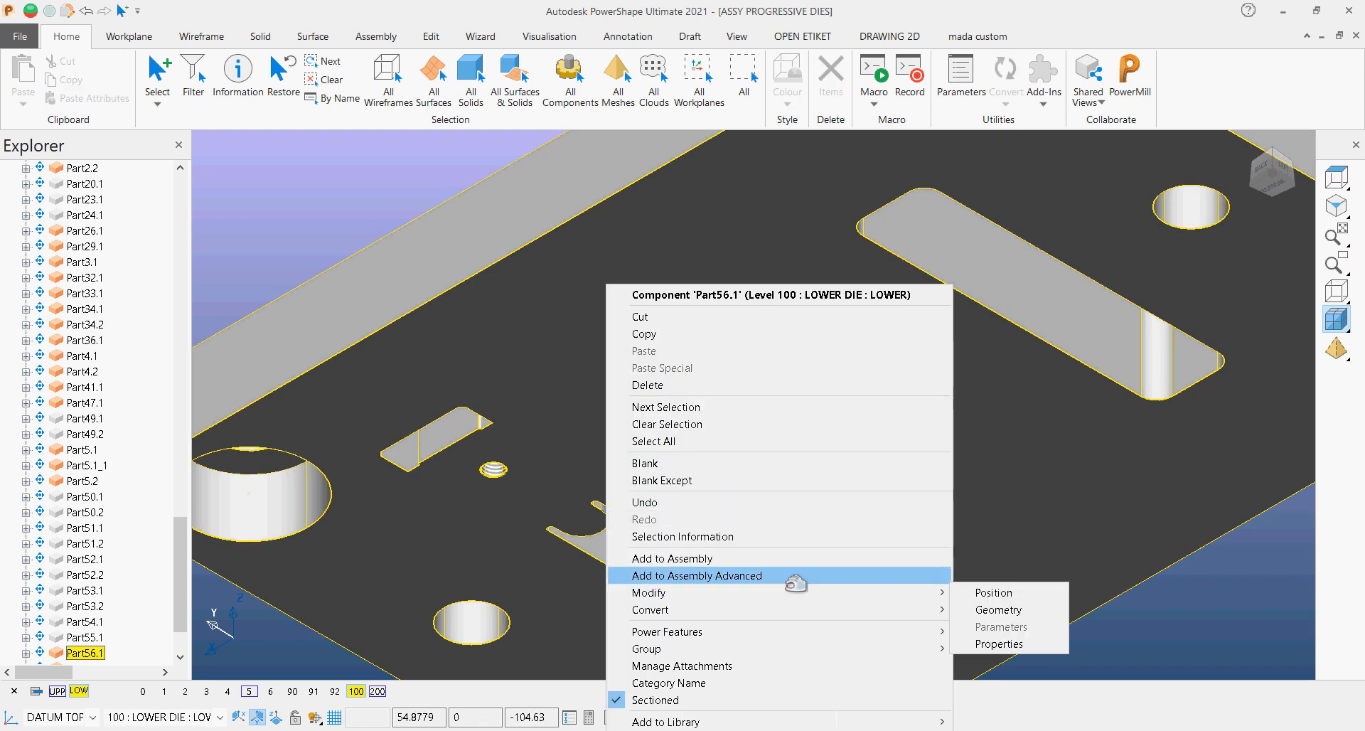
{"action": "left_click", "coordinate": [995, 609]}
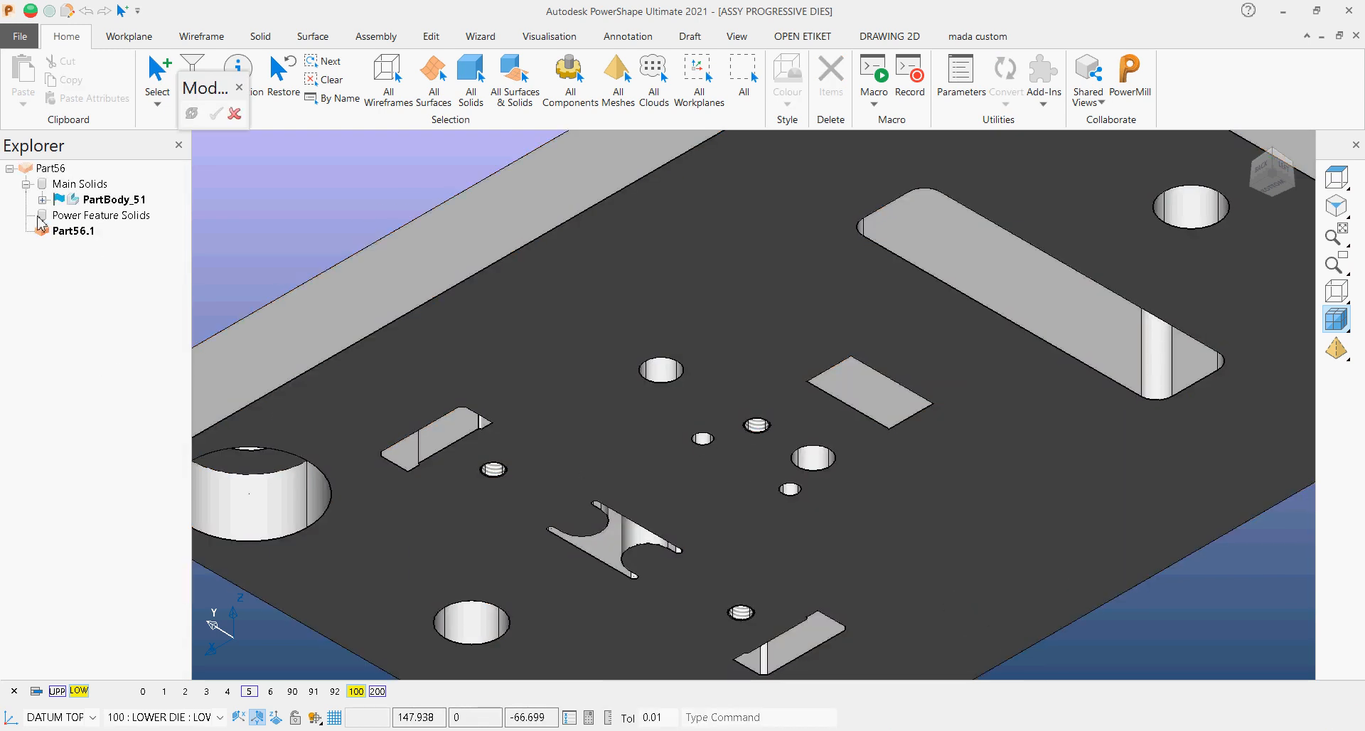
{"action": "left_click", "coordinate": [43, 200]}
{"action": "scroll", "coordinate": [512, 292], "scroll_direction": "down", "scroll_amount": 3}
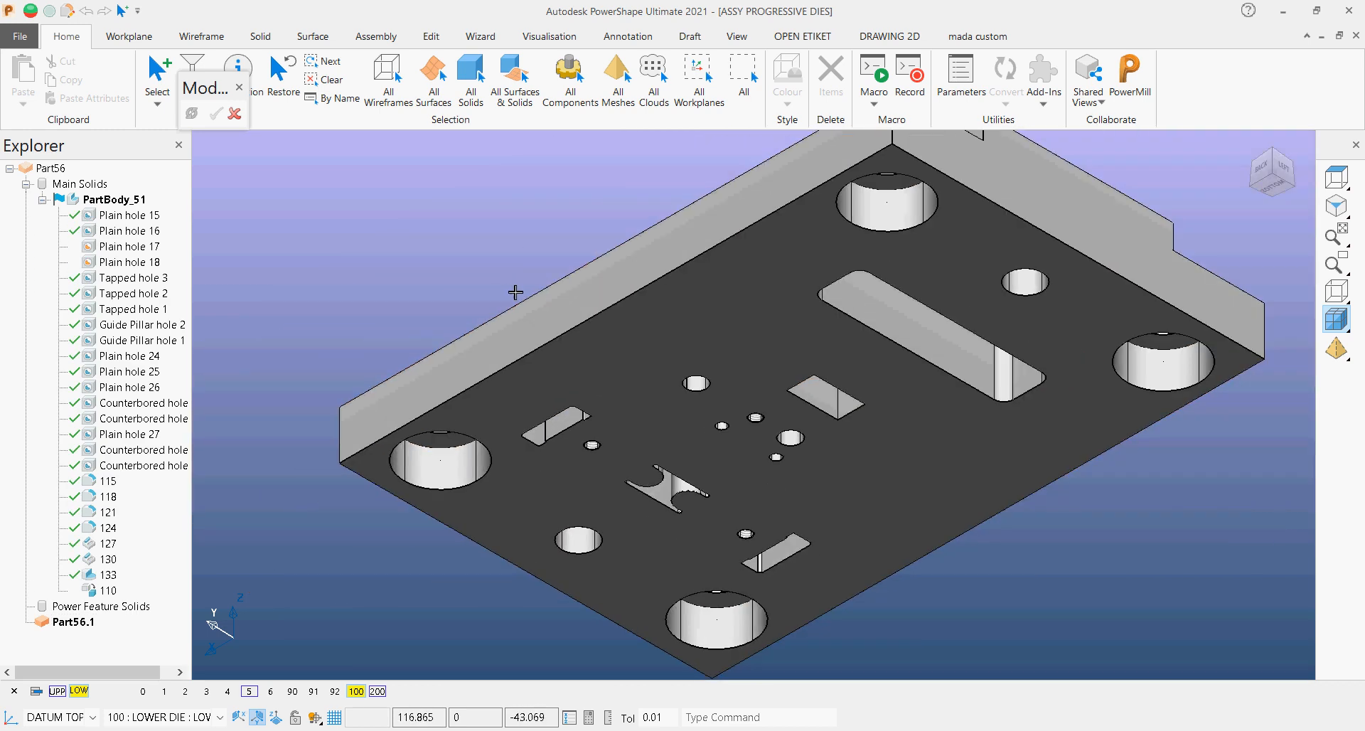
Step: Modify tapped holes 1, 2 and 3 together, loading the I.S.O. Metric Fine 8mm sizes before switching the standard to User Defined
{"action": "left_click", "coordinate": [152, 278]}
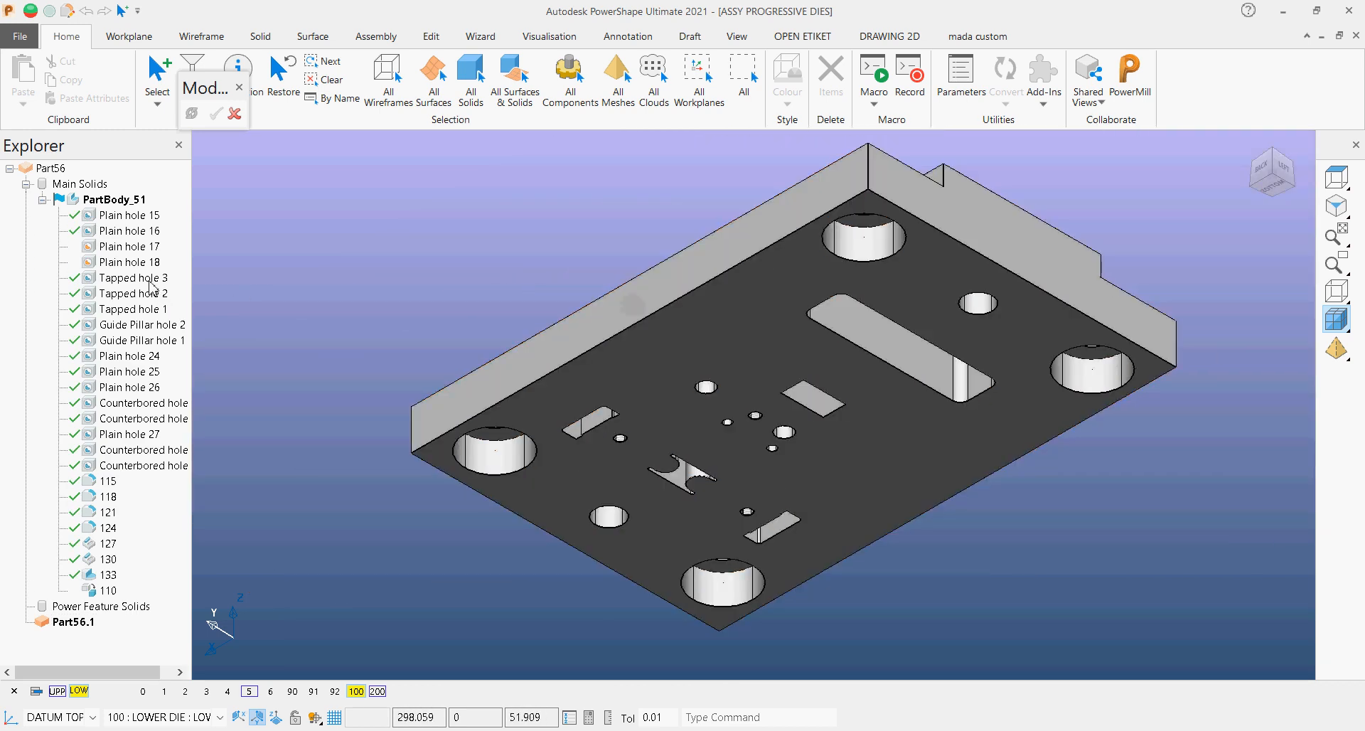
{"action": "left_click", "coordinate": [149, 310], "text": "shift"}
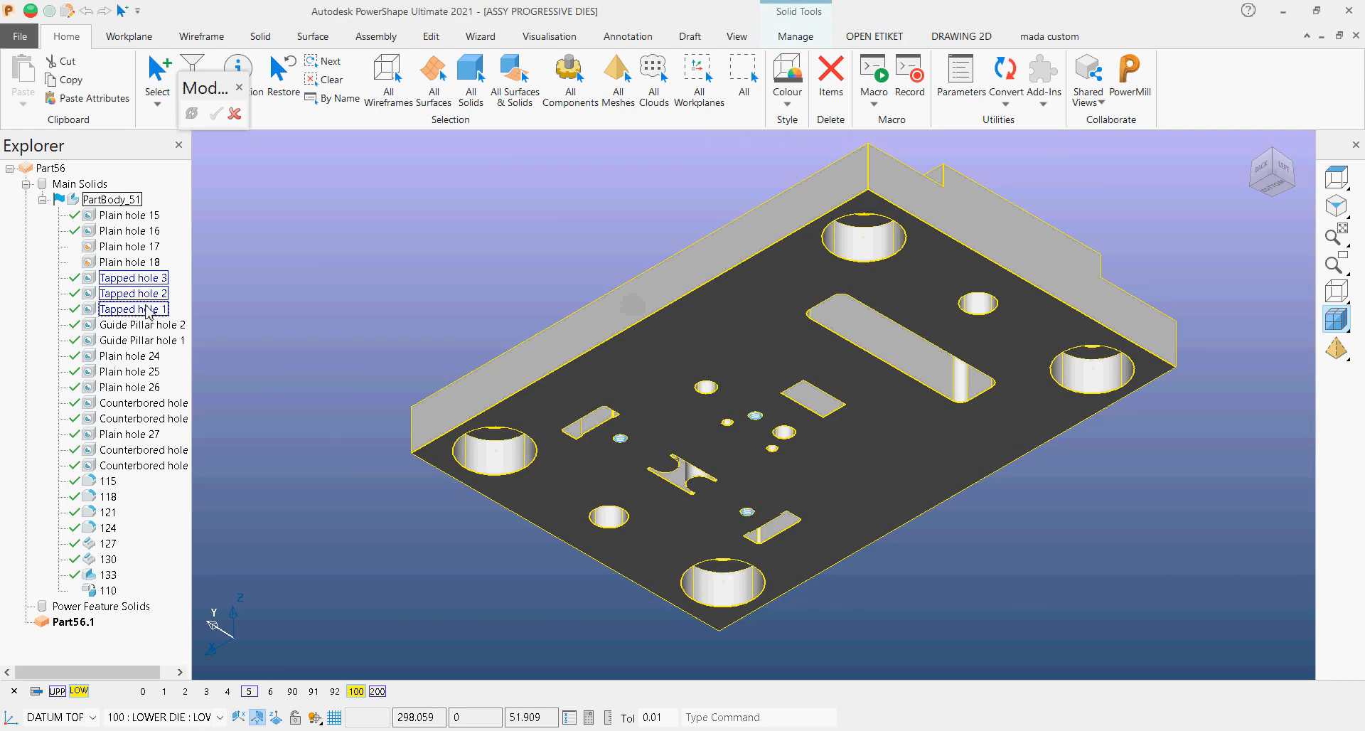
{"action": "right_click", "coordinate": [149, 310]}
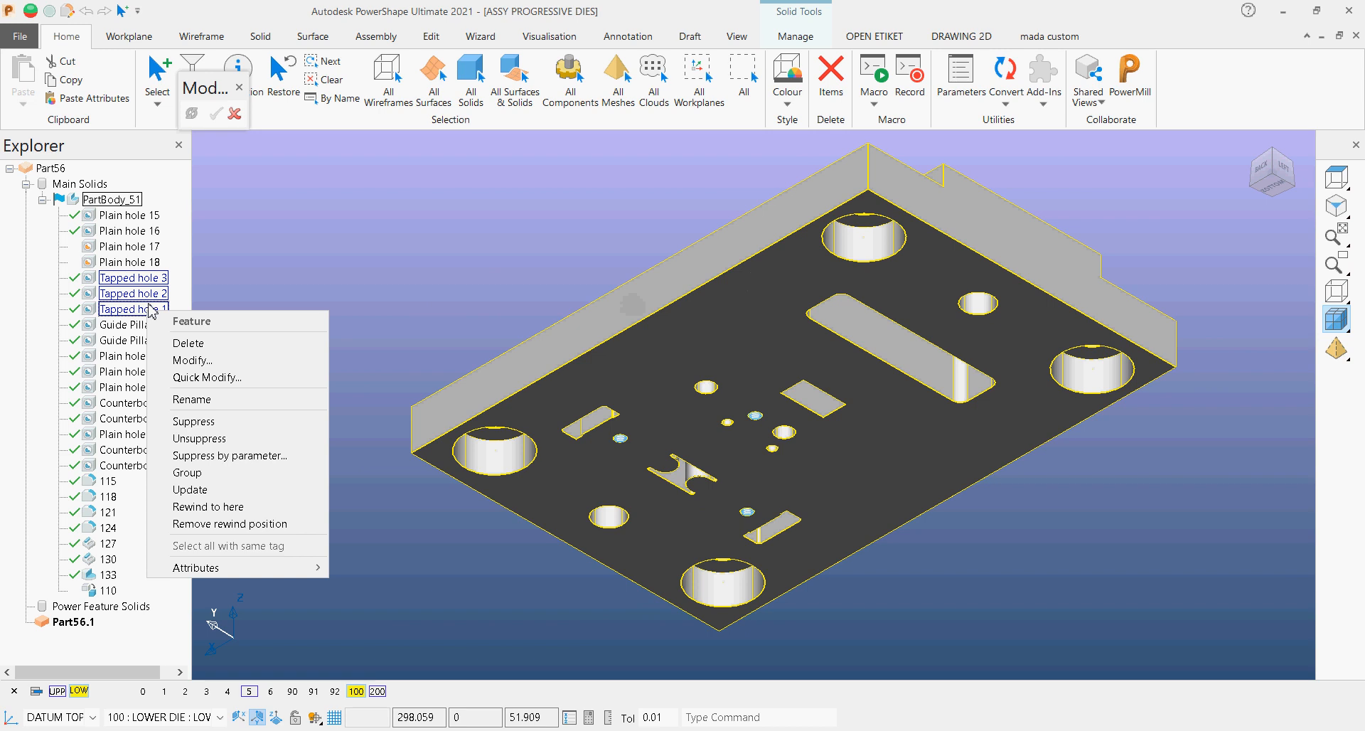
{"action": "left_click", "coordinate": [203, 361]}
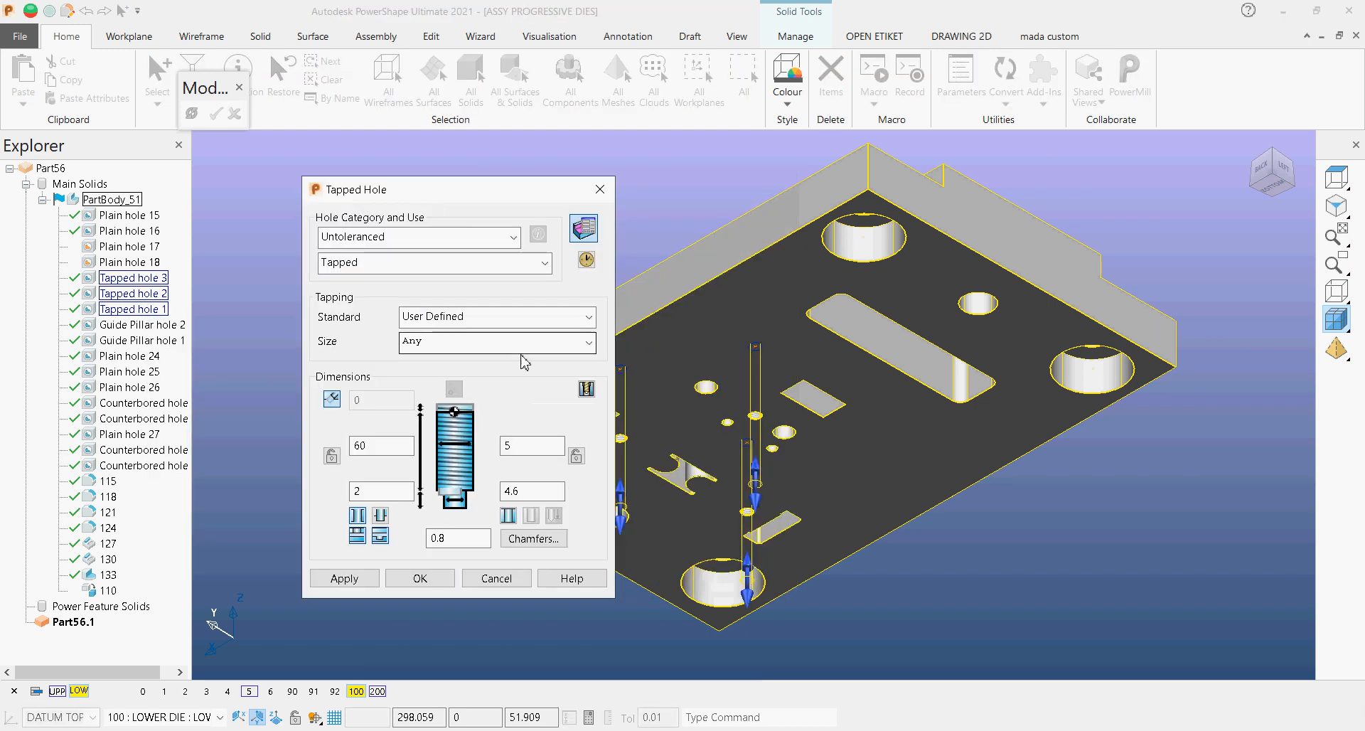
{"action": "left_click", "coordinate": [588, 323]}
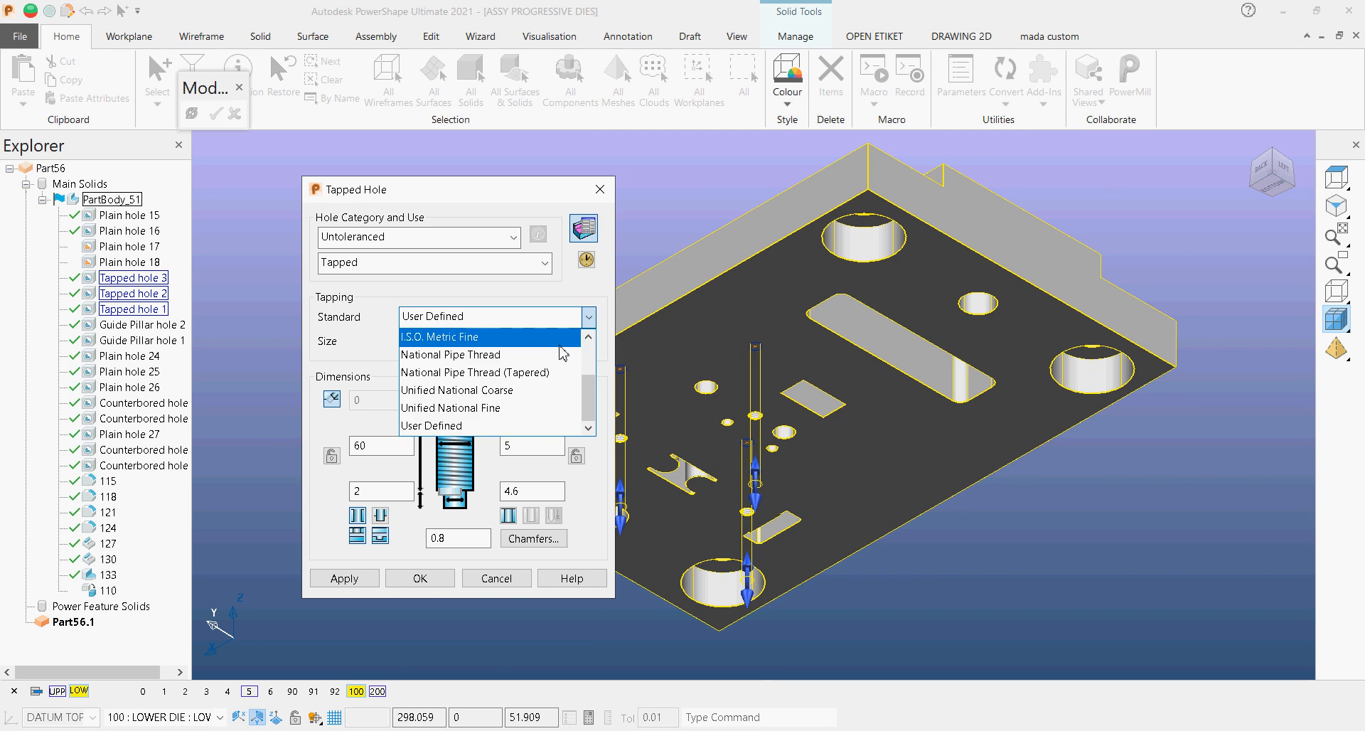
{"action": "left_click", "coordinate": [560, 337]}
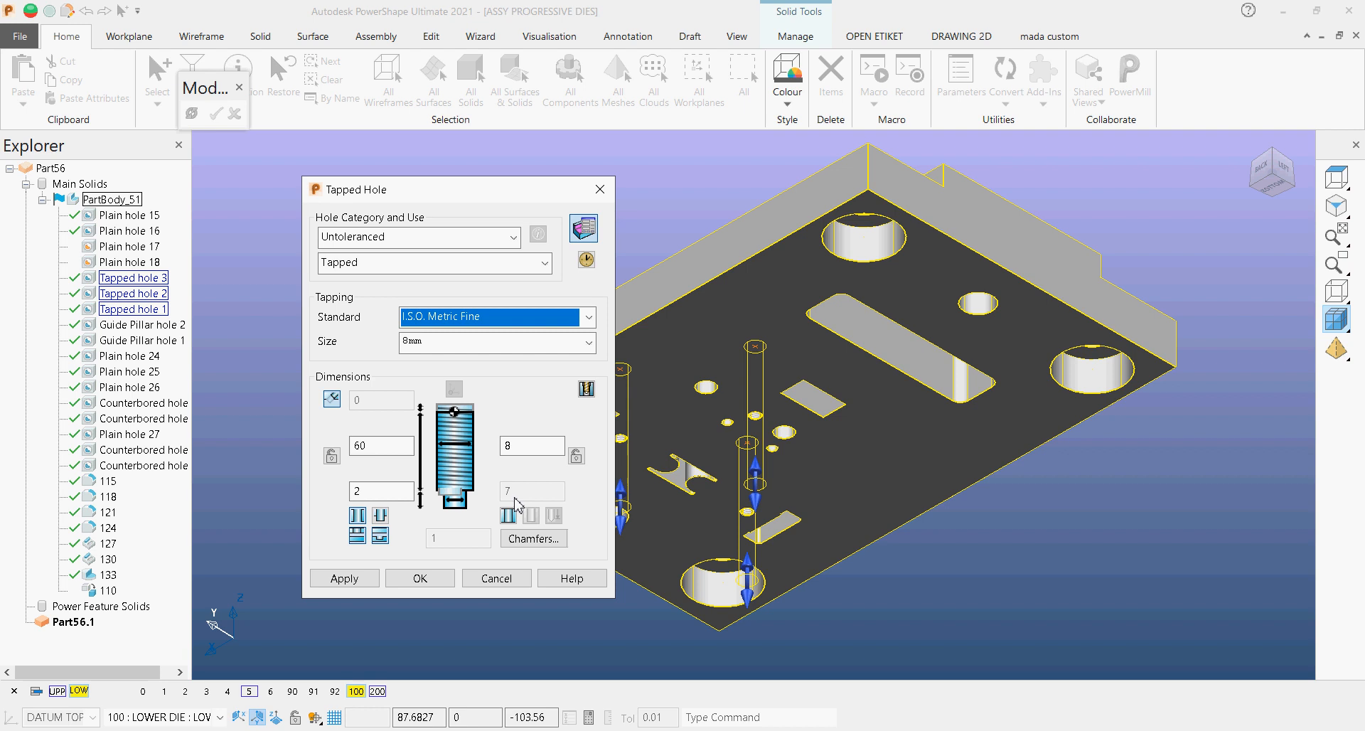
{"action": "left_click", "coordinate": [590, 317]}
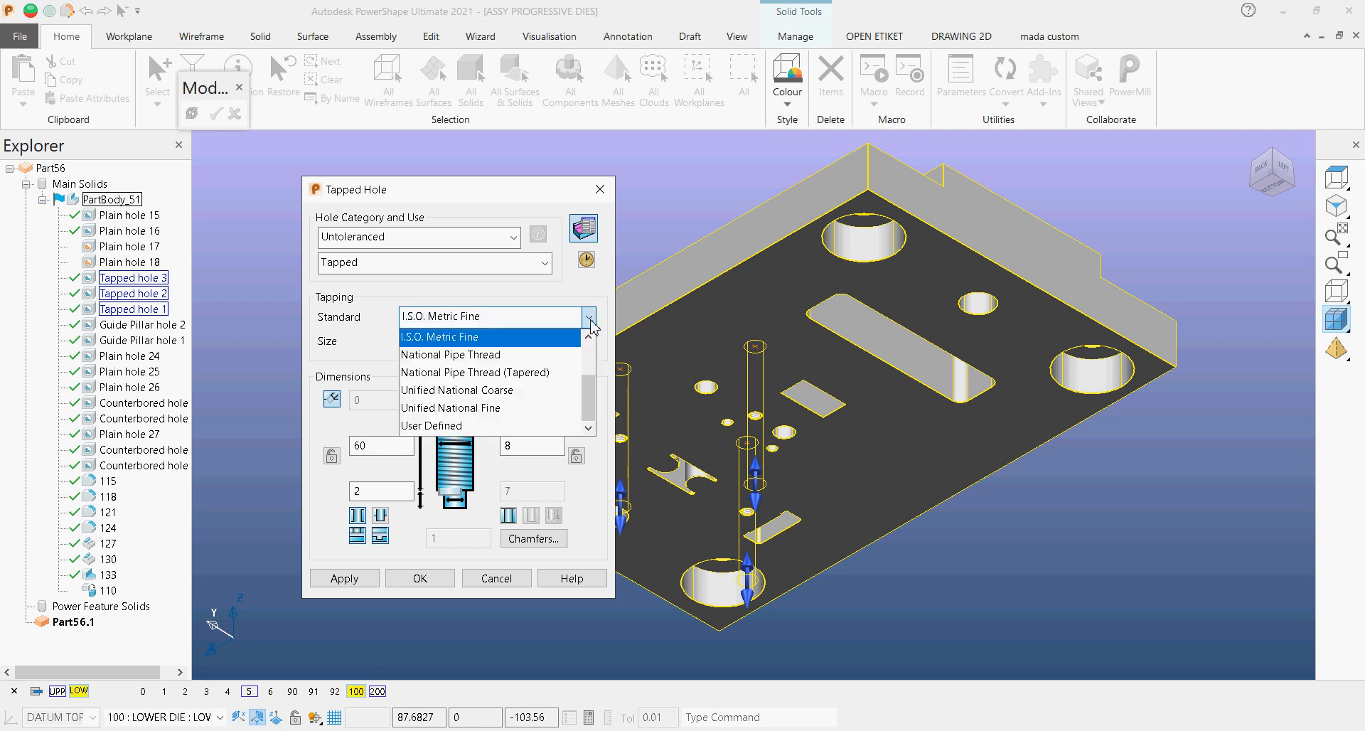
{"action": "left_click", "coordinate": [533, 425]}
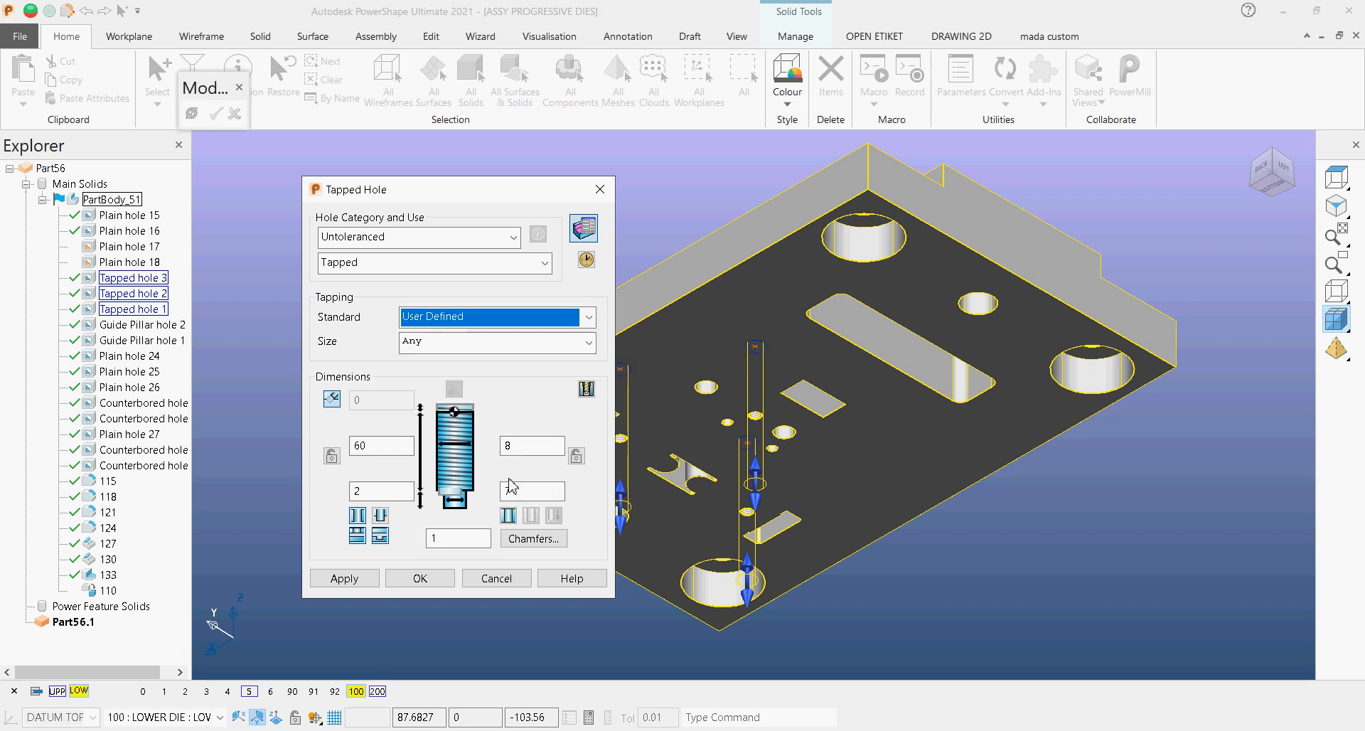
Step: Set the tapping pre-drill diameter of the three tapped holes to 7.6 and apply the change
{"action": "left_click", "coordinate": [519, 490]}
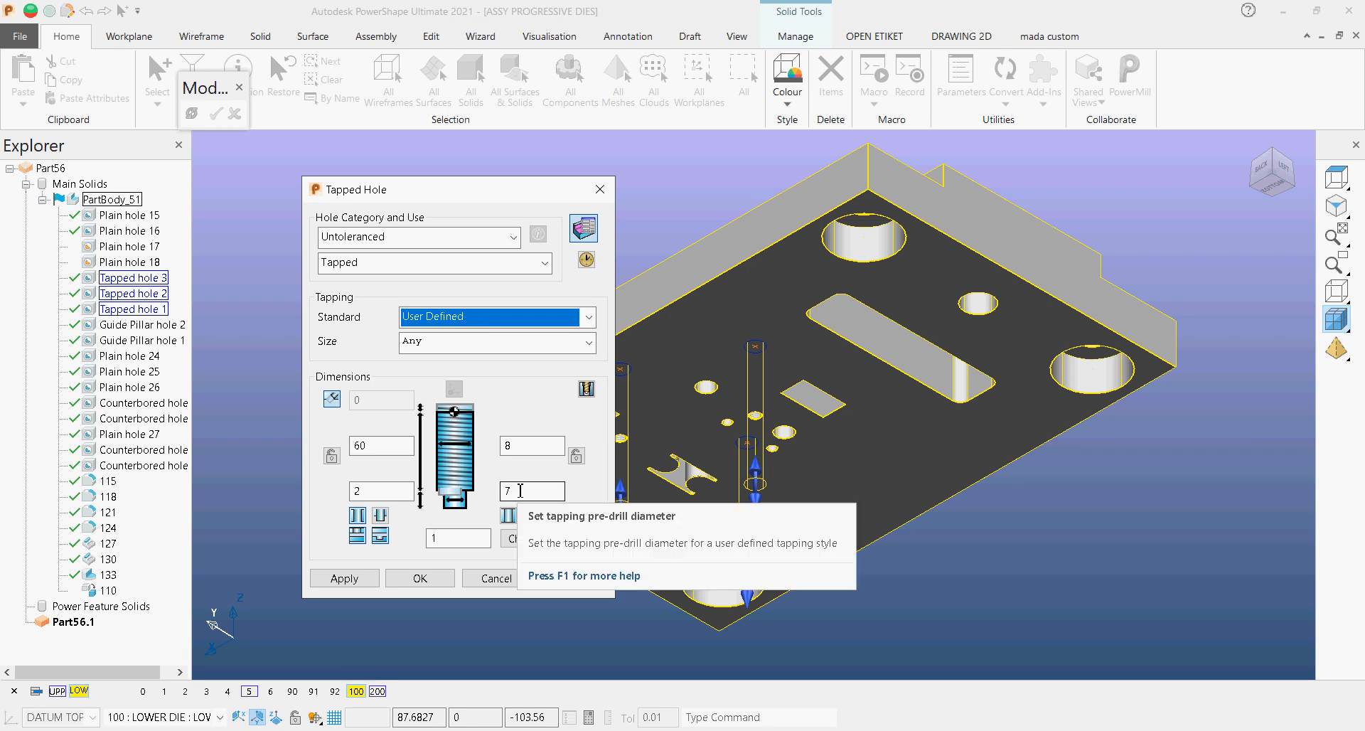
{"action": "double_click", "coordinate": [507, 445]}
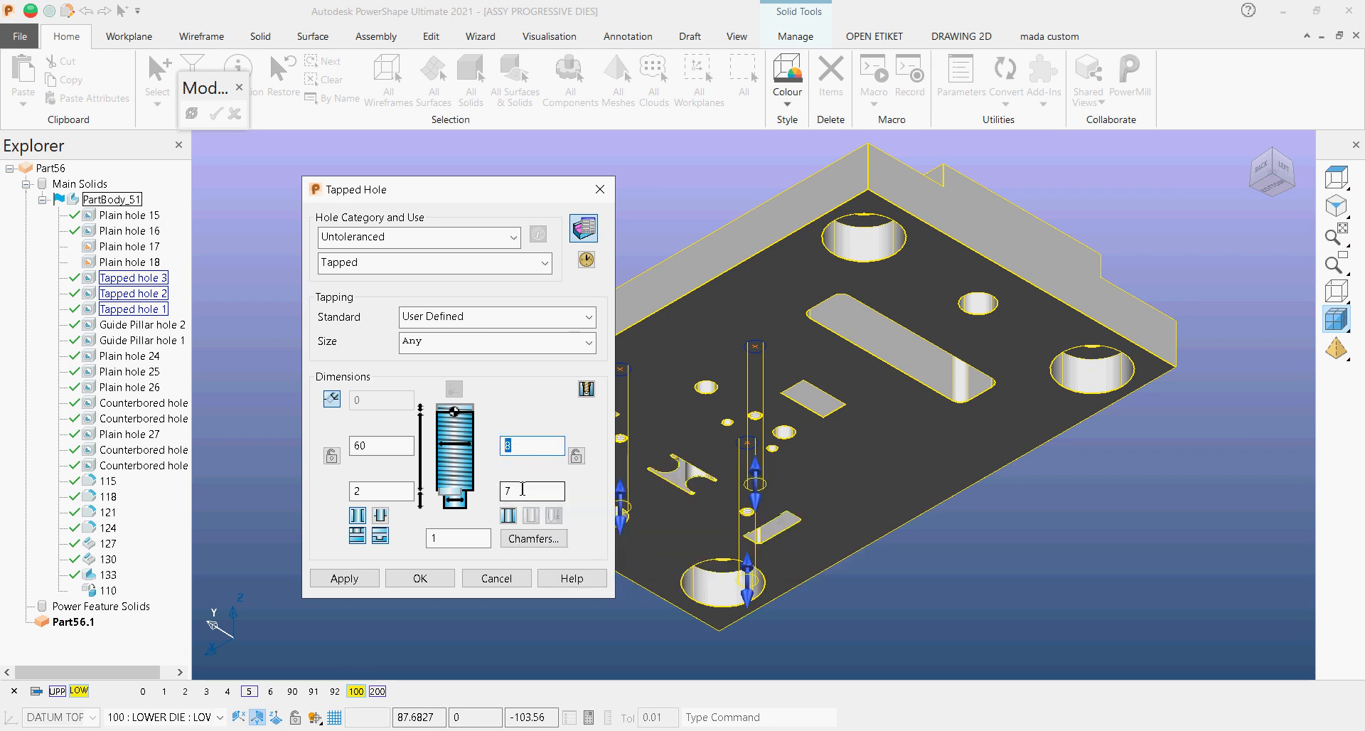
{"action": "double_click", "coordinate": [523, 490]}
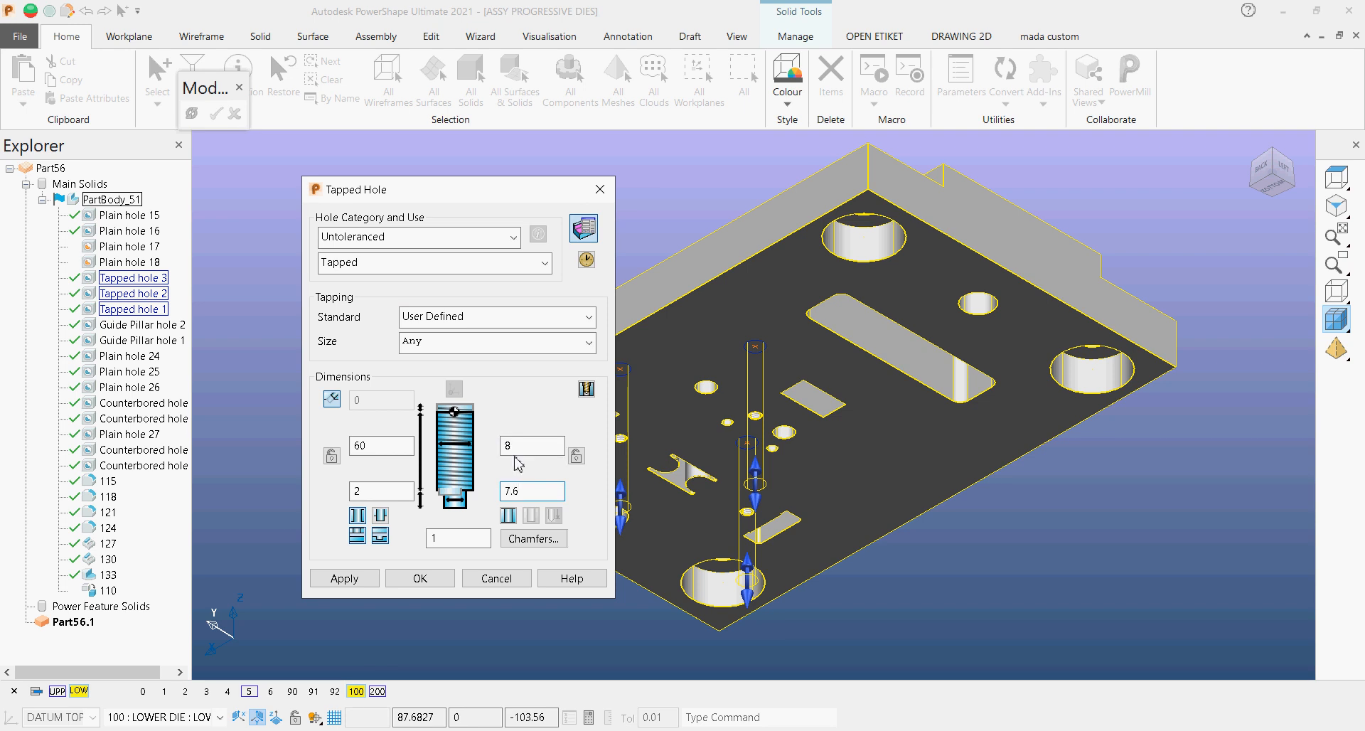
{"action": "left_click", "coordinate": [519, 446]}
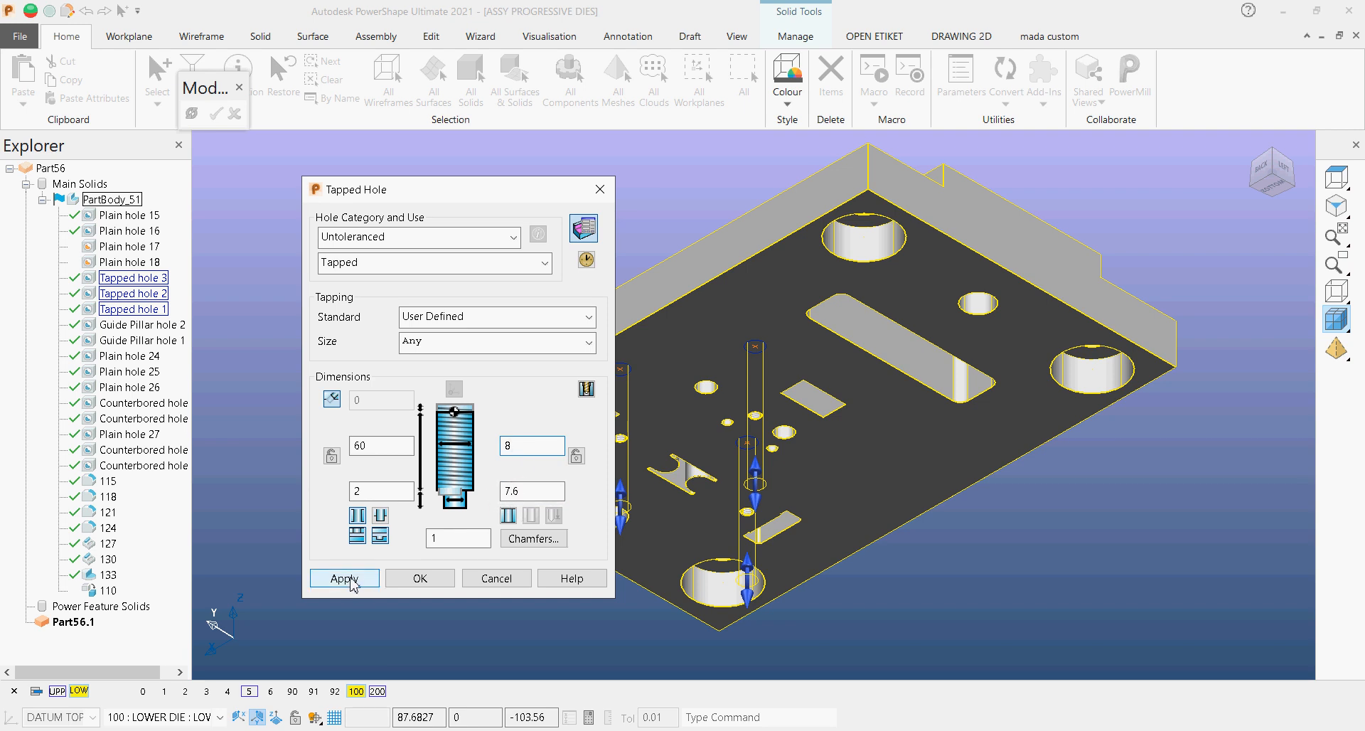
{"action": "left_click", "coordinate": [351, 578]}
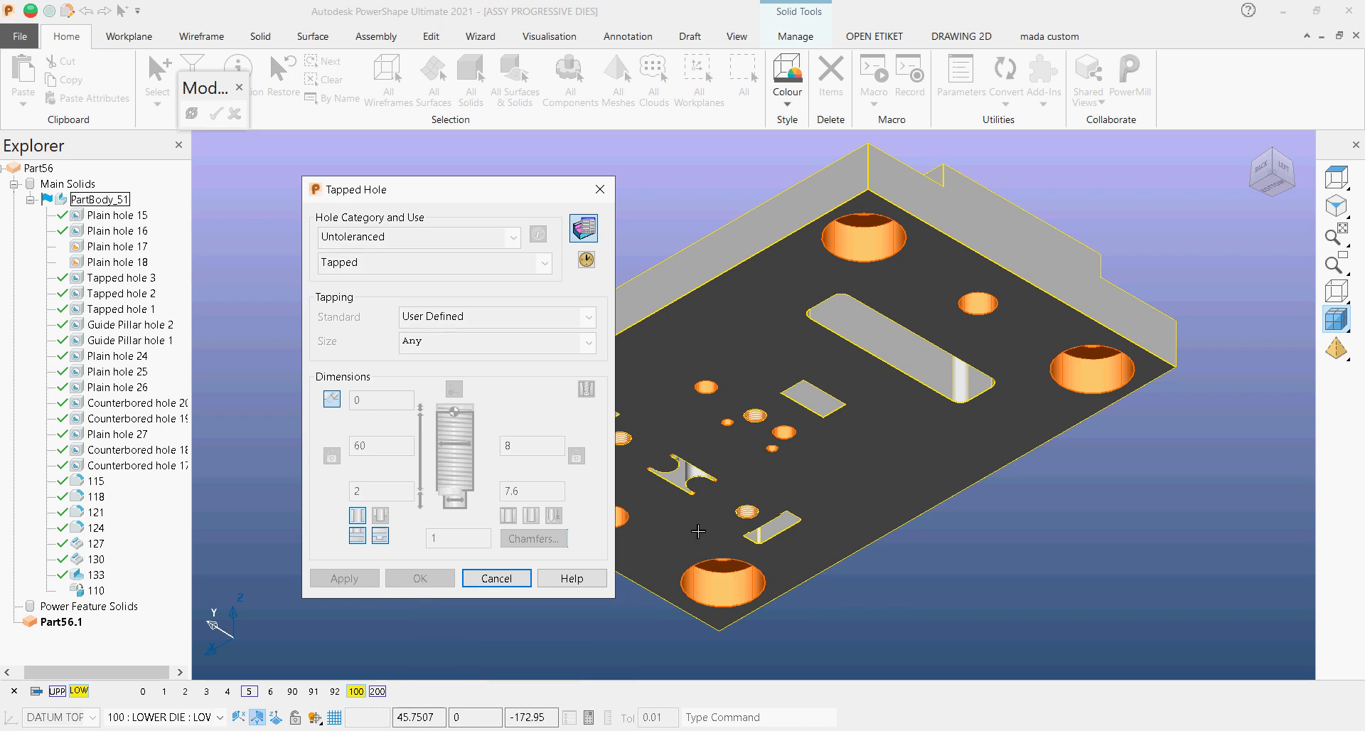
{"action": "left_click", "coordinate": [496, 578]}
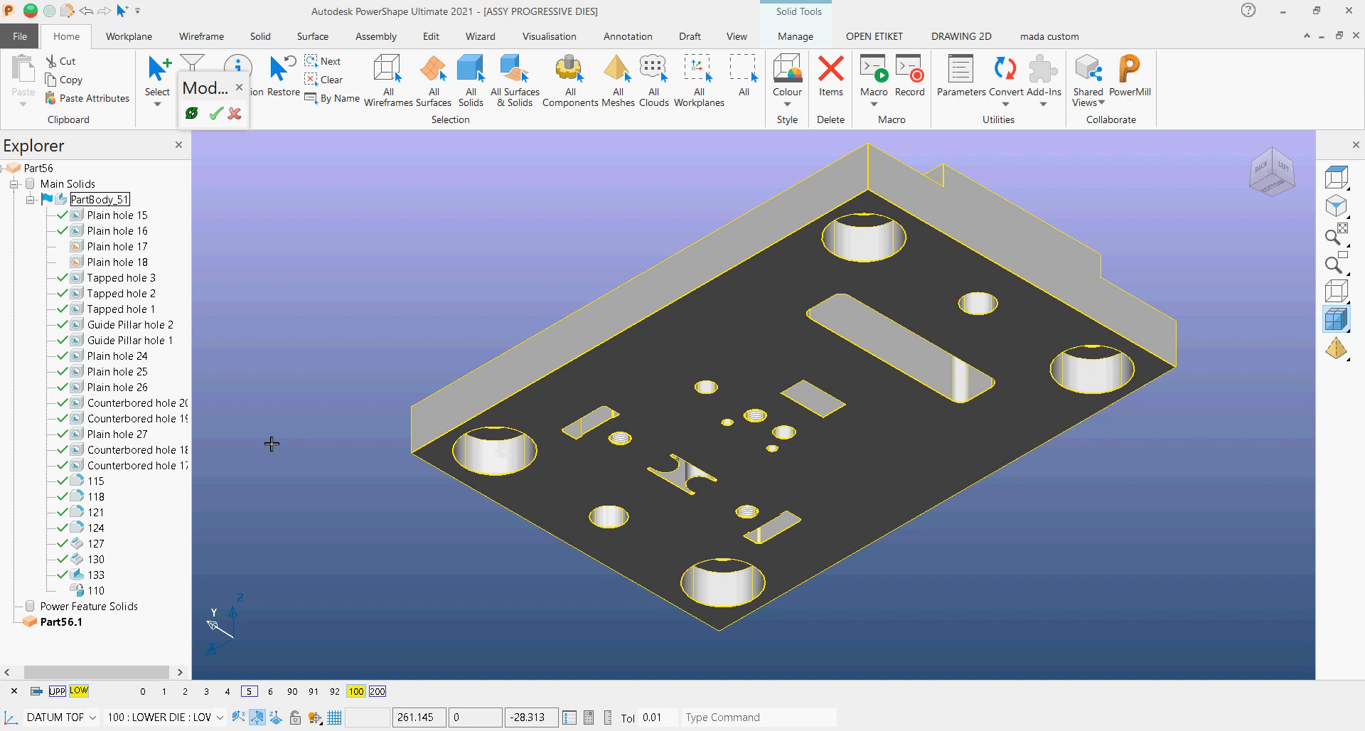
Step: Open Guide Pillar holes 1 and 2 together for modification and examine their diameter setting and positions from the bottom view
{"action": "left_click", "coordinate": [146, 340]}
{"action": "left_click", "coordinate": [147, 326], "text": "ctrl"}
{"action": "right_click", "coordinate": [146, 342]}
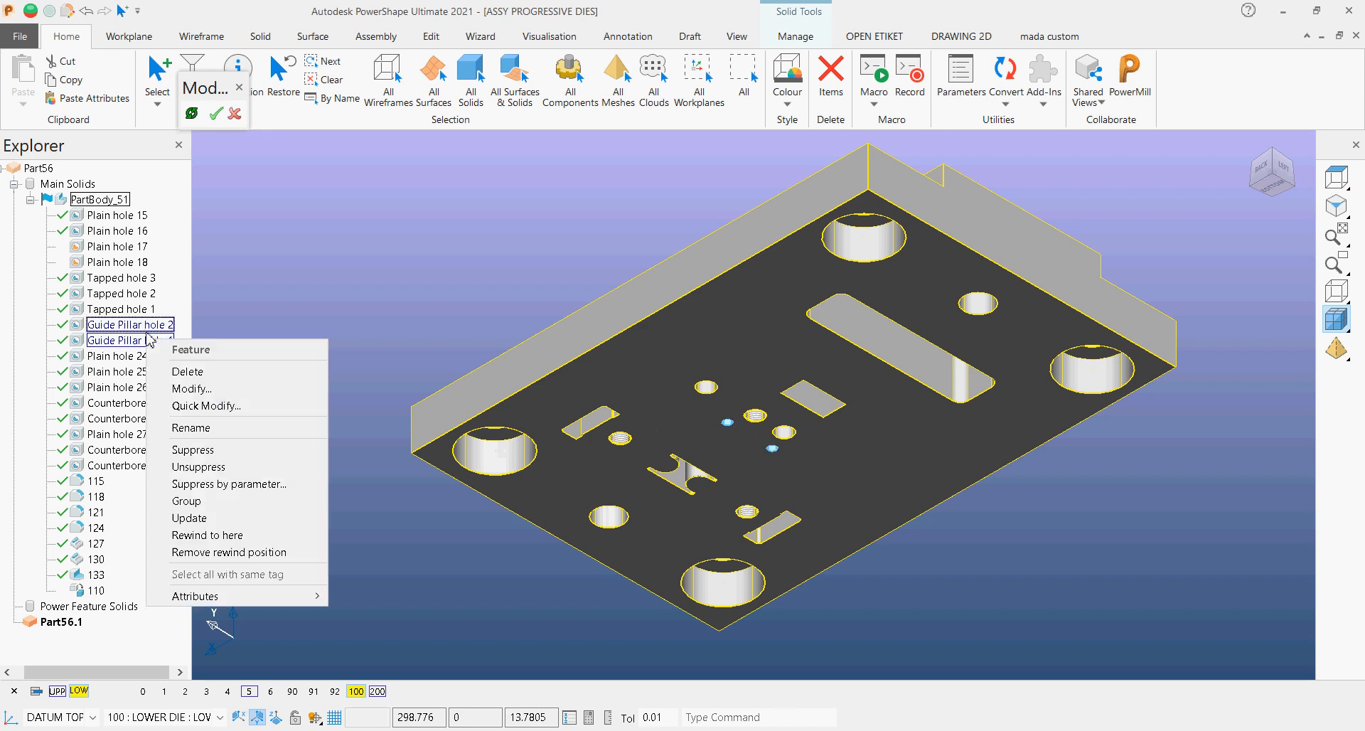
{"action": "left_click", "coordinate": [201, 388]}
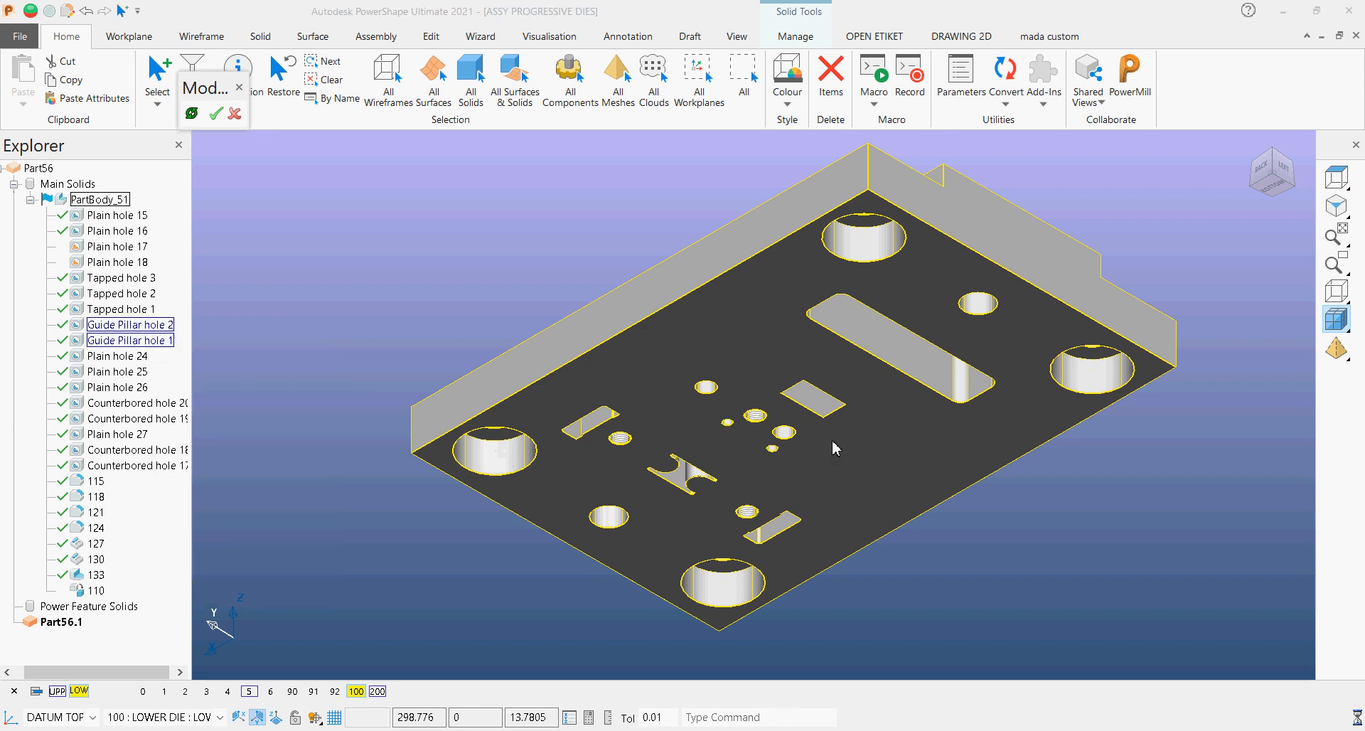
{"action": "left_click", "coordinate": [1271, 189]}
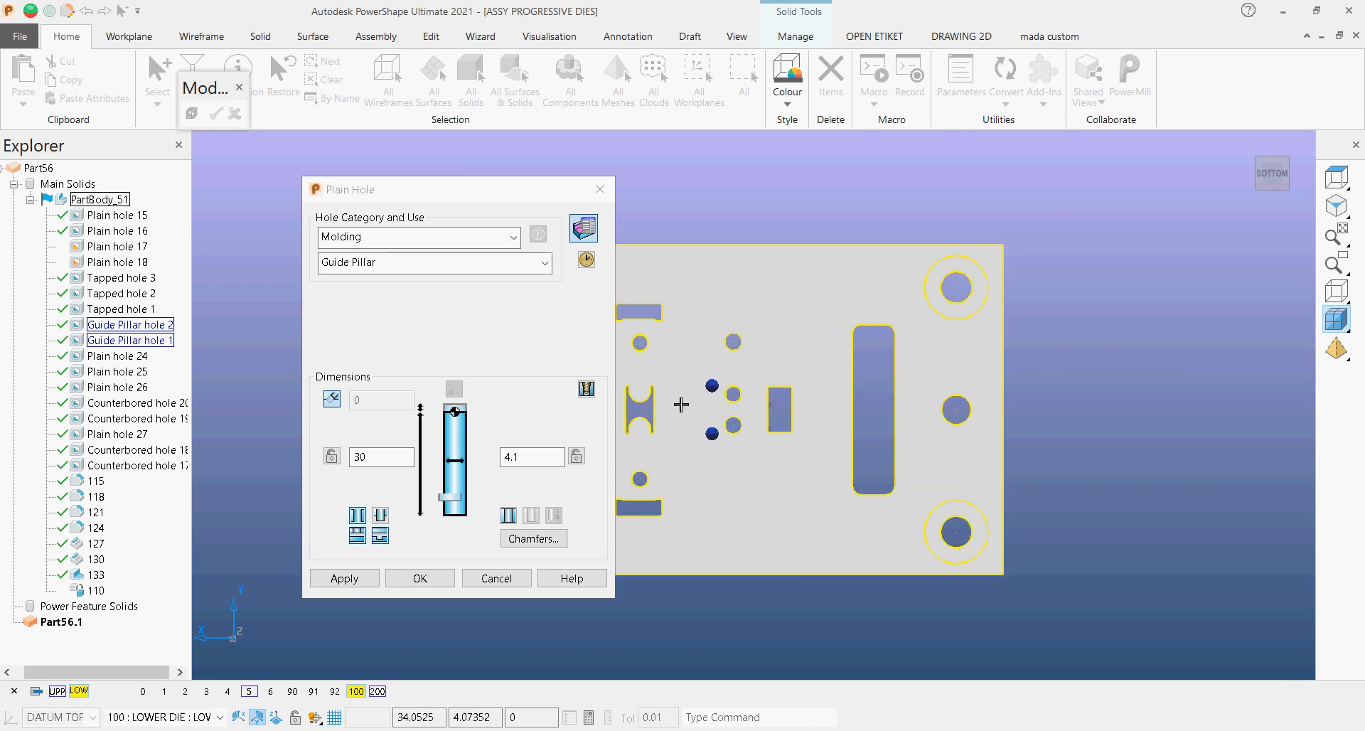
{"action": "scroll", "coordinate": [709, 387], "scroll_direction": "up", "scroll_amount": 6}
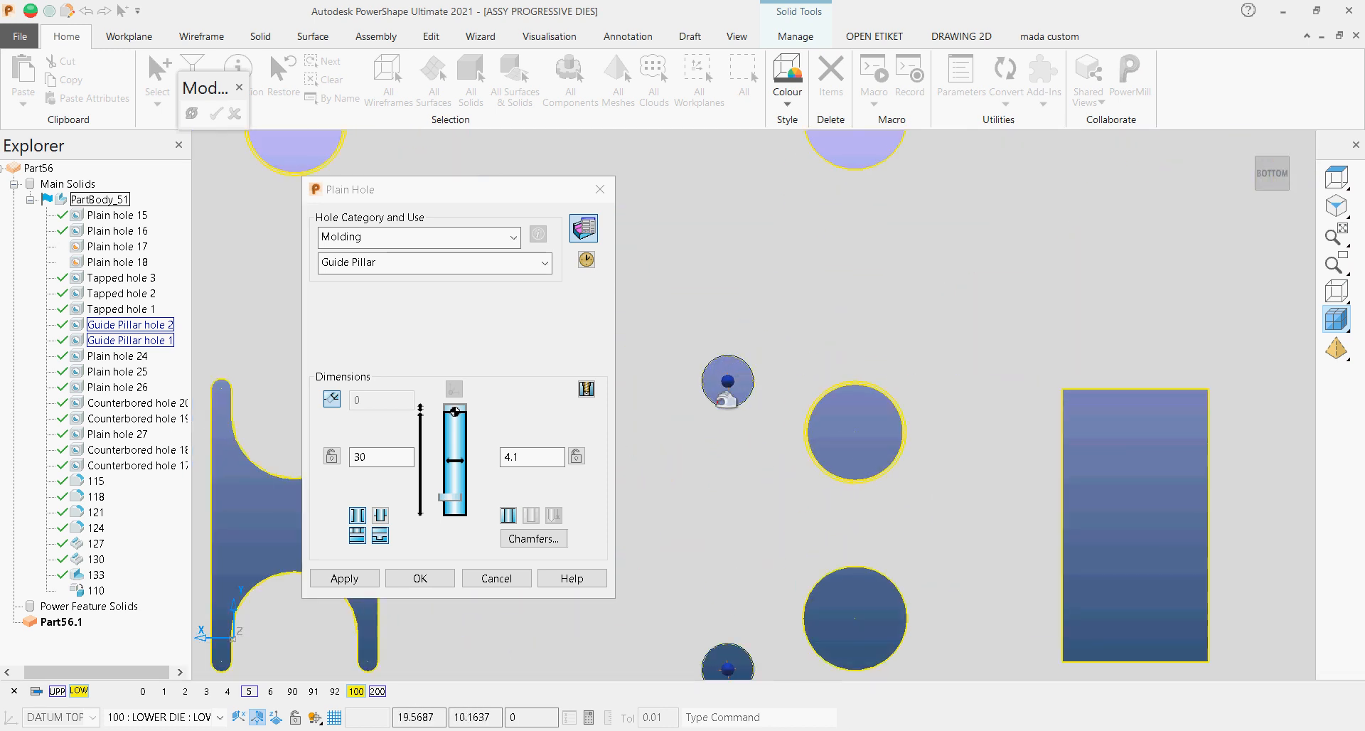
{"action": "scroll", "coordinate": [688, 451], "scroll_direction": "down", "scroll_amount": 2}
{"action": "scroll", "coordinate": [721, 535], "scroll_direction": "up", "scroll_amount": 2}
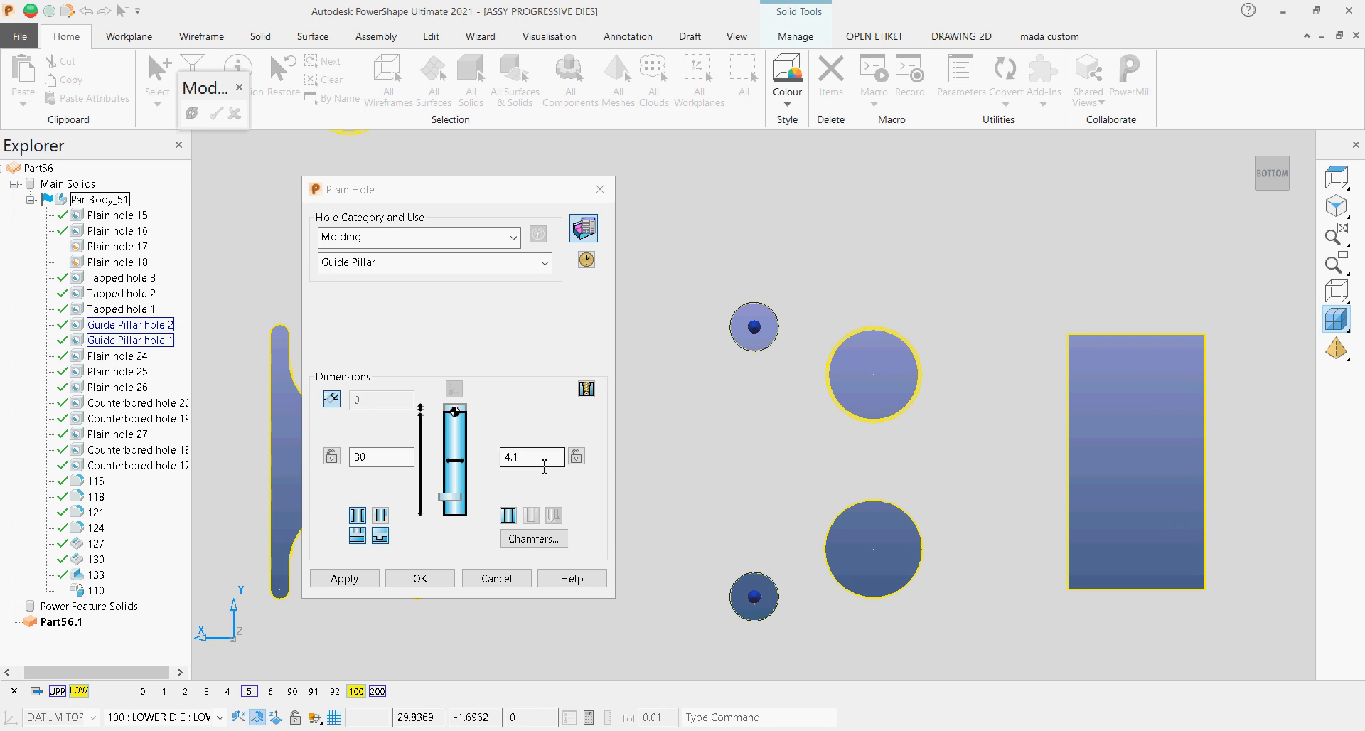
{"action": "left_click", "coordinate": [543, 464]}
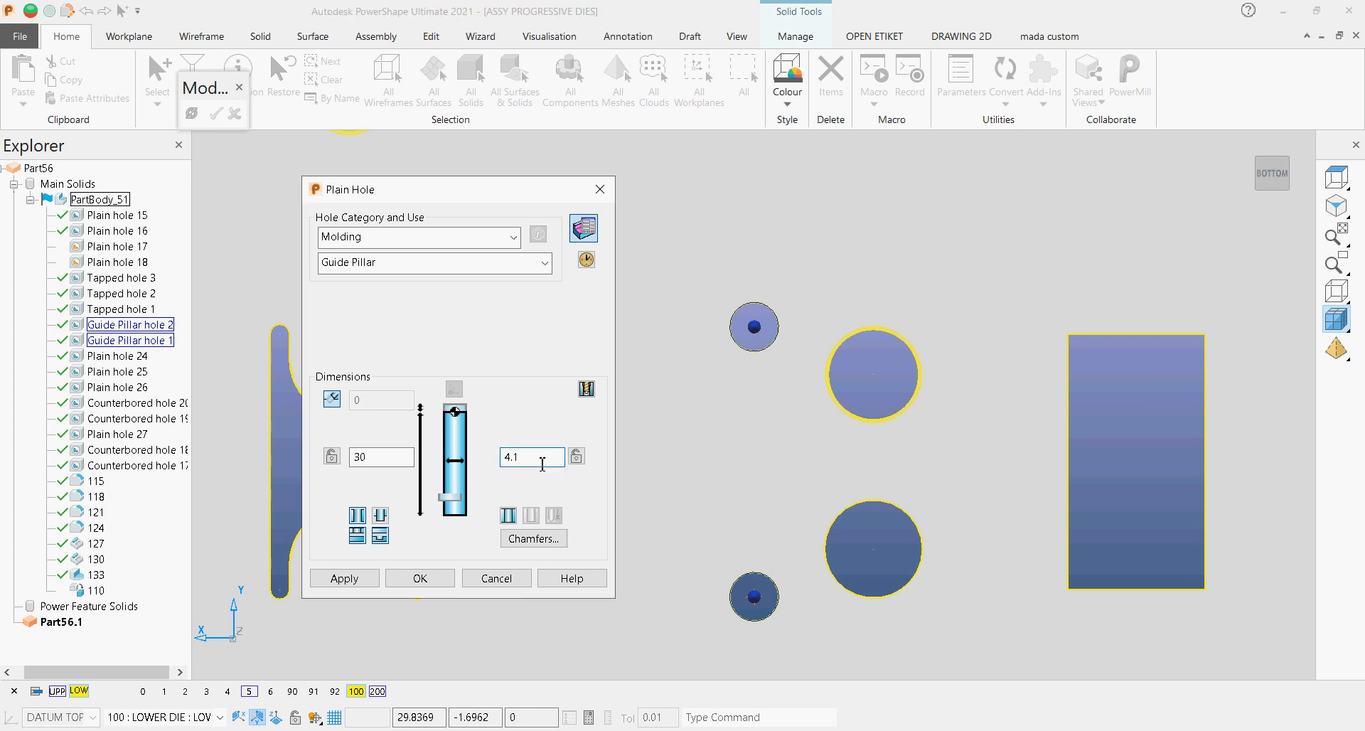
{"action": "left_click_drag", "start_coordinate": [538, 458], "coordinate": [507, 458]}
Step: Switch to Word and review the TAP design rules in KORELASI POWERSHAPE DENGAN FEATURECAM.docx
{"action": "left_click", "coordinate": [663, 706]}
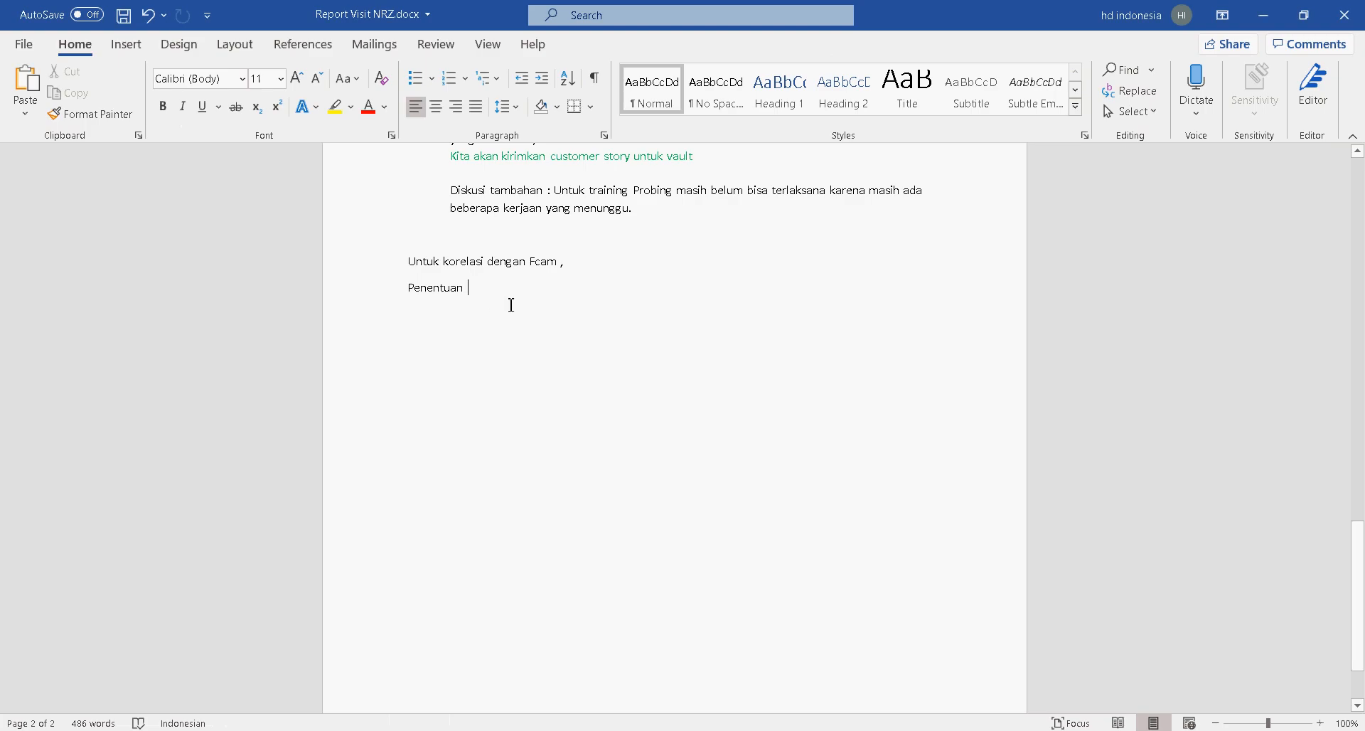
{"action": "scroll", "coordinate": [512, 306], "scroll_direction": "up", "scroll_amount": 2}
{"action": "mouse_move", "coordinate": [718, 728]}
{"action": "left_click", "coordinate": [786, 689]}
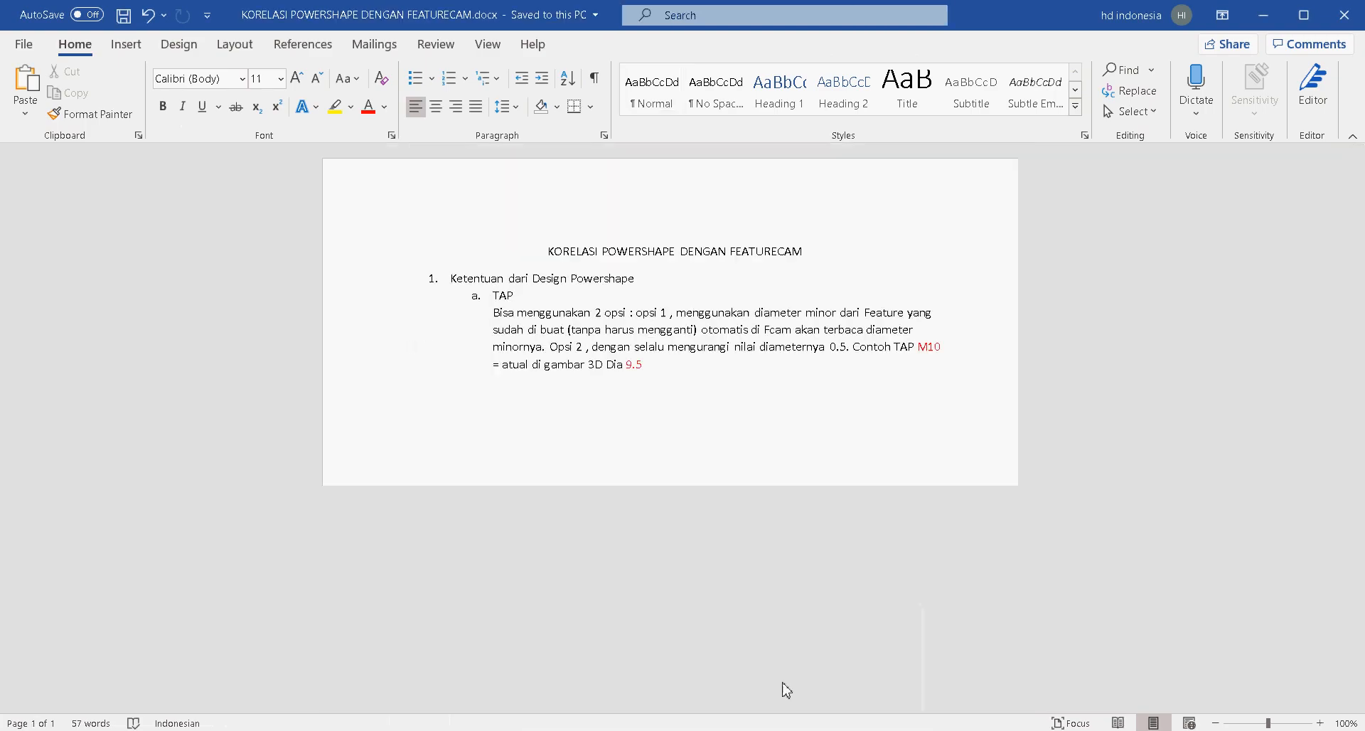
{"action": "scroll", "coordinate": [629, 285], "scroll_direction": "down", "scroll_amount": 2}
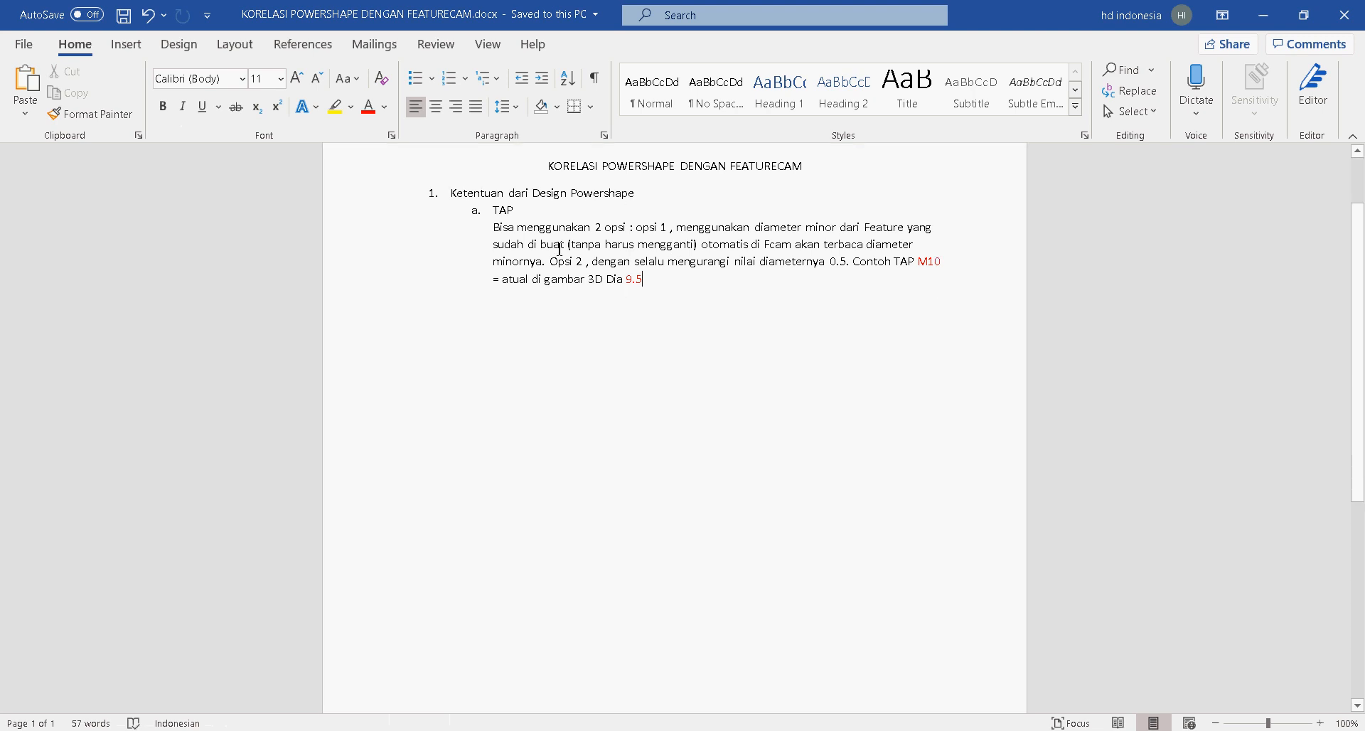
Step: Reread the TAP rule about reducing the diameter by 0.5, then return to PowerShape
{"action": "left_click_drag", "start_coordinate": [497, 212], "coordinate": [658, 280]}
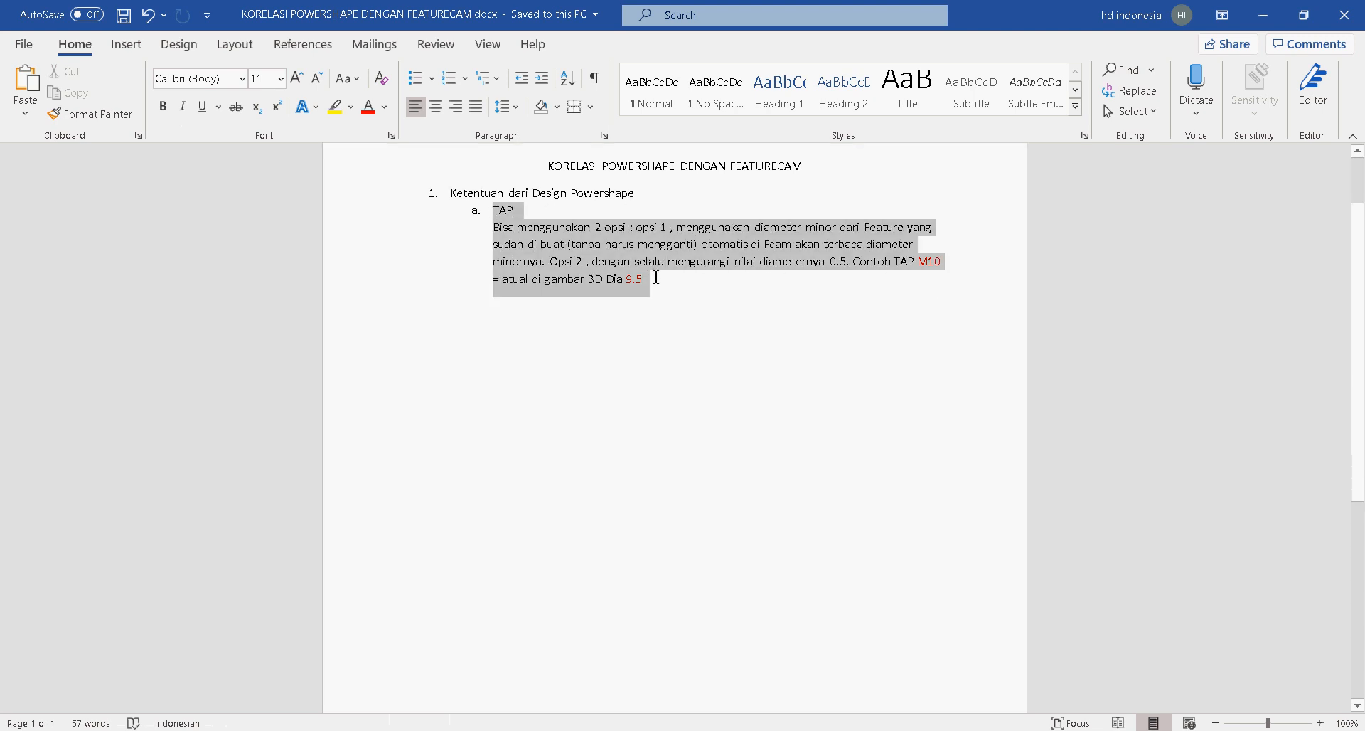
{"action": "left_click", "coordinate": [667, 291]}
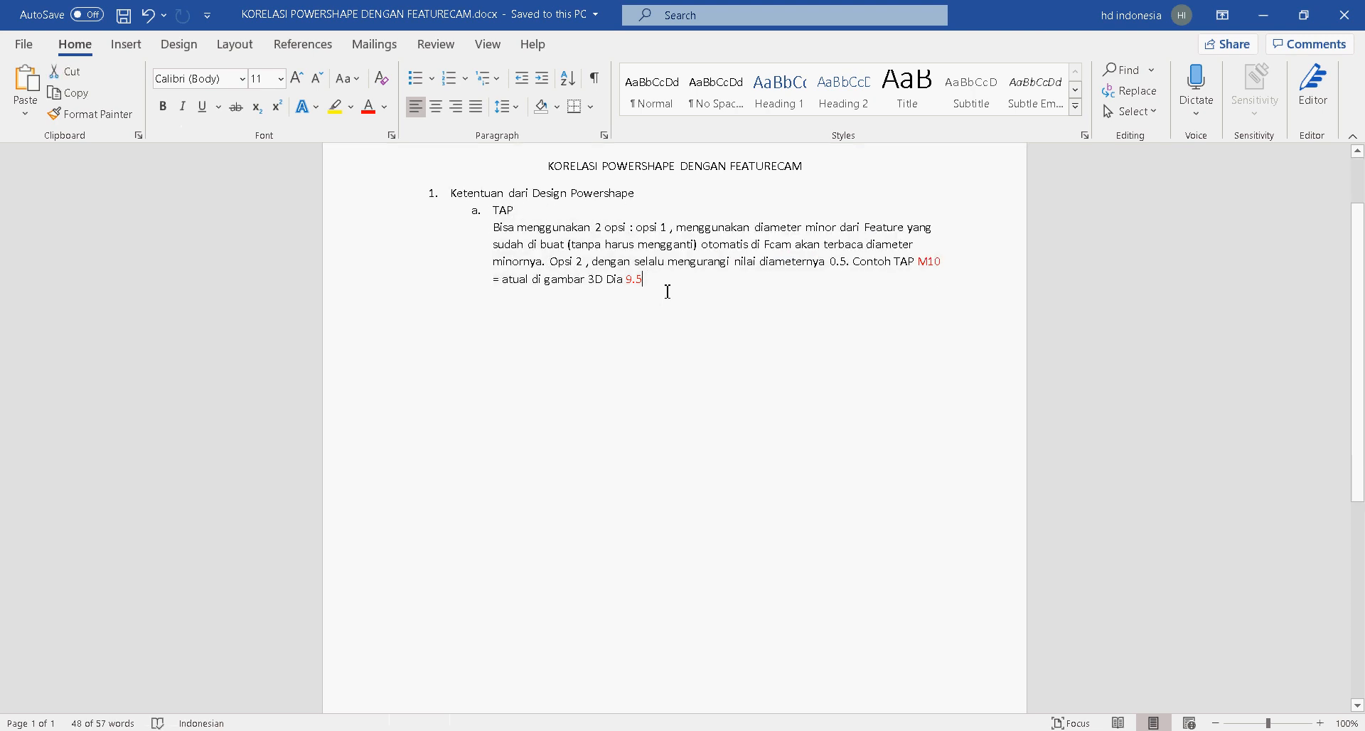
{"action": "left_click", "coordinate": [1263, 15]}
{"action": "left_click", "coordinate": [1263, 15]}
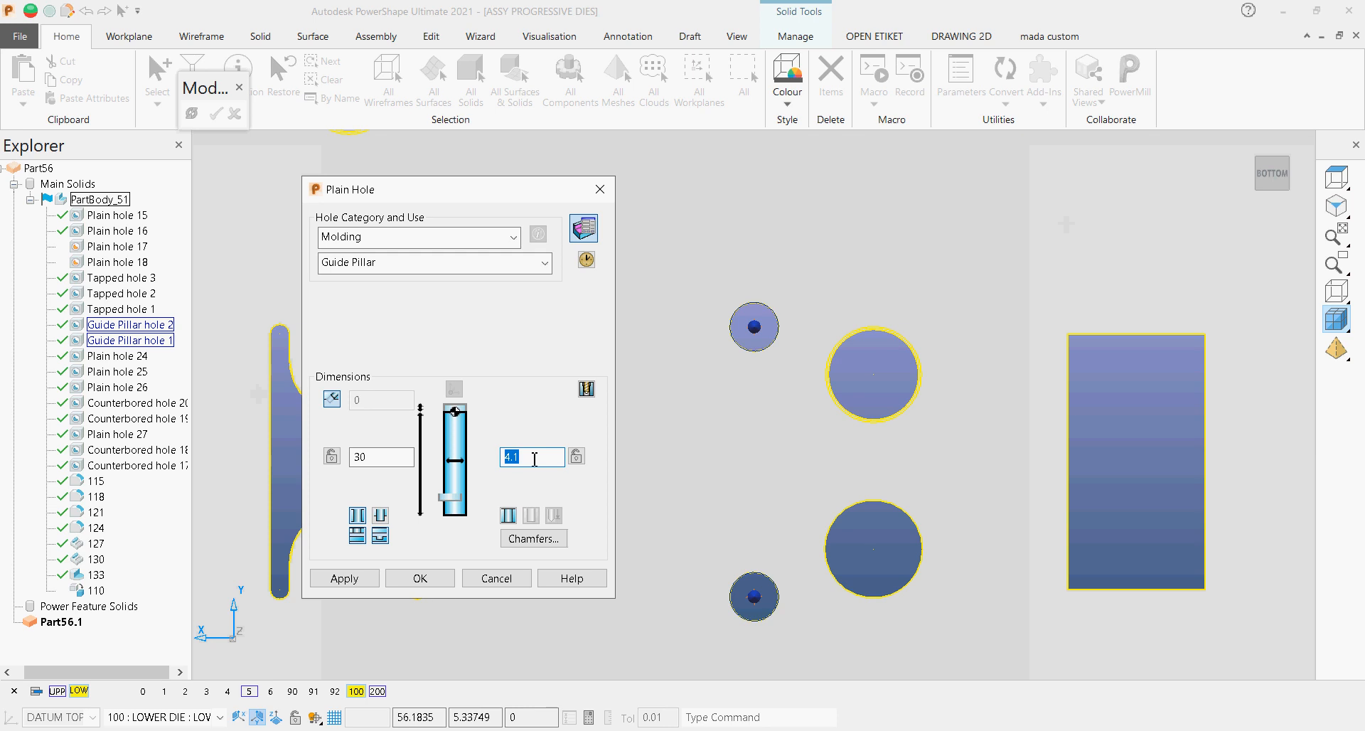
Step: Review the diameter of Guide Pillar holes 1 and 2, apply the existing setting and close their hole settings
{"action": "left_click", "coordinate": [534, 459]}
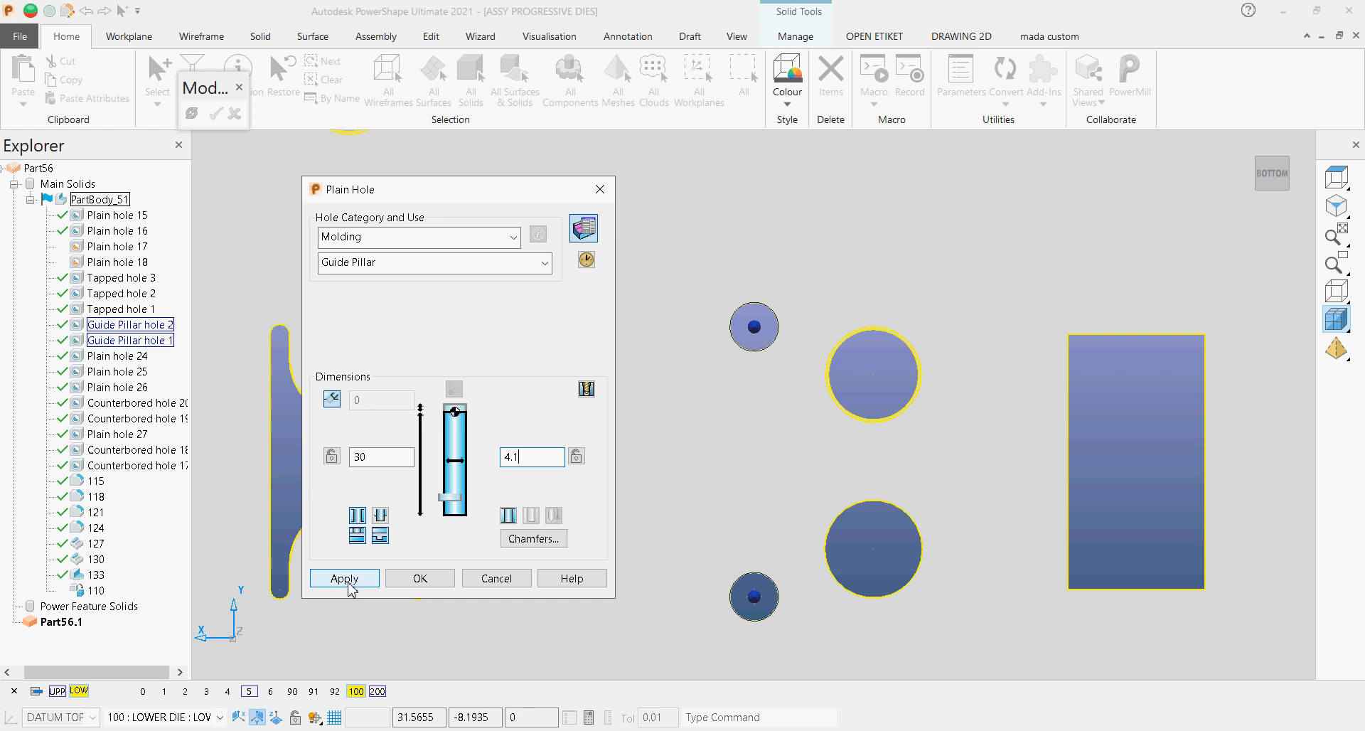
{"action": "left_click", "coordinate": [346, 579]}
{"action": "left_click", "coordinate": [490, 578]}
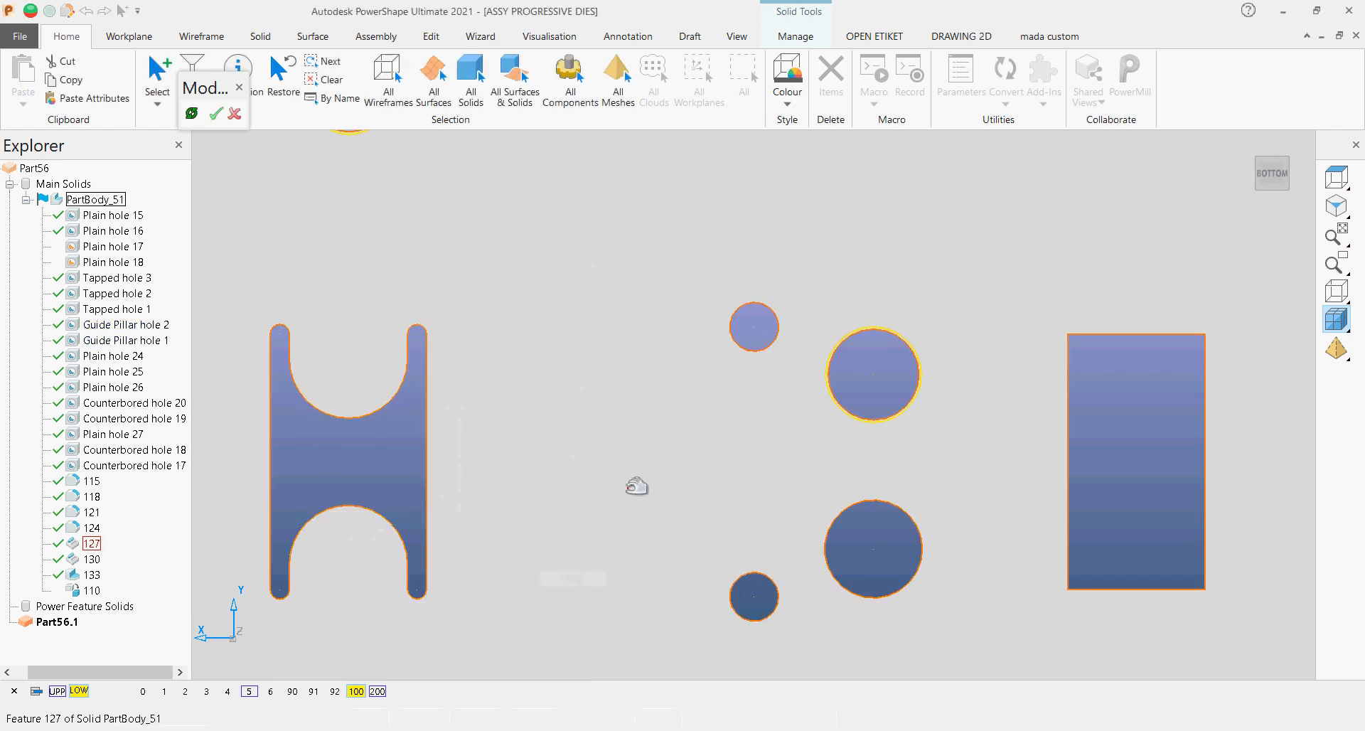
{"action": "scroll", "coordinate": [636, 483], "scroll_direction": "down", "scroll_amount": 4}
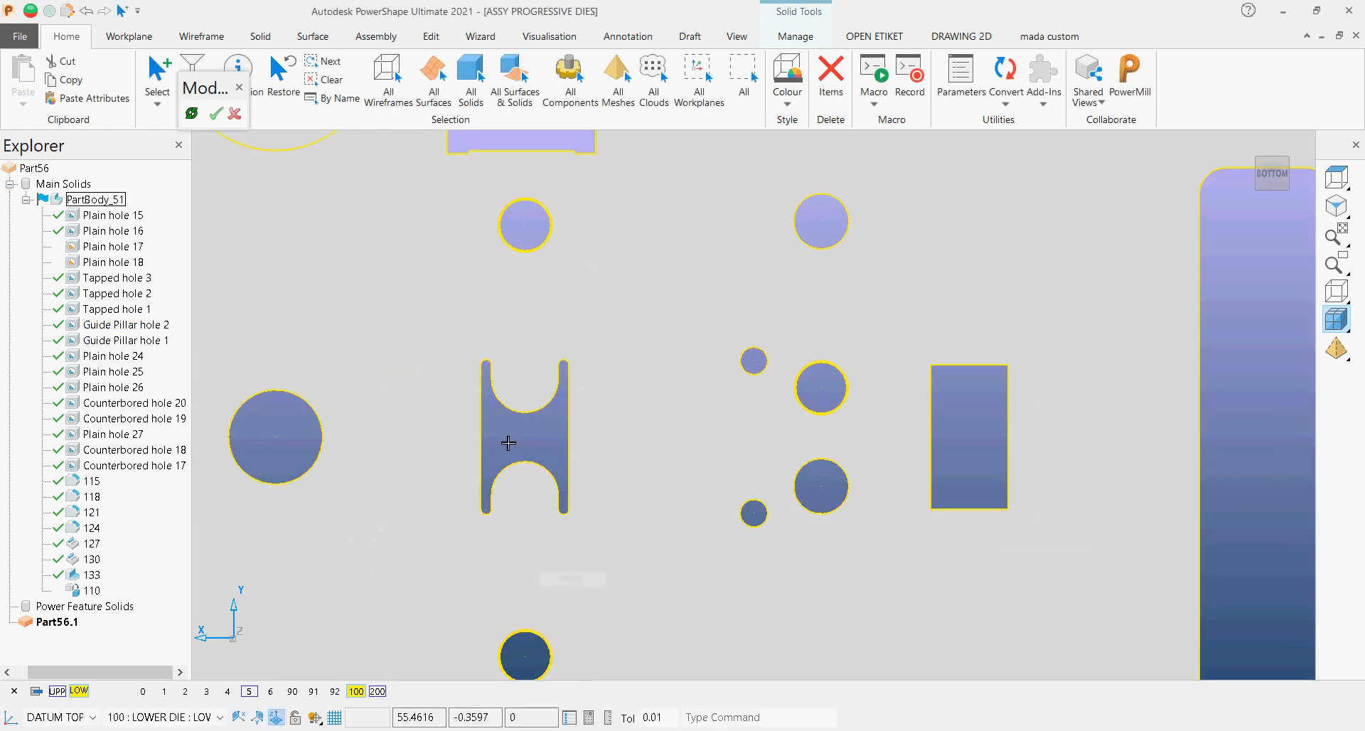
Step: Open Plain holes 24, 25 and 26 together for modification, check their diameter and close without changes
{"action": "left_click", "coordinate": [123, 360]}
{"action": "left_click", "coordinate": [121, 389], "text": "shift"}
{"action": "right_click", "coordinate": [122, 382]}
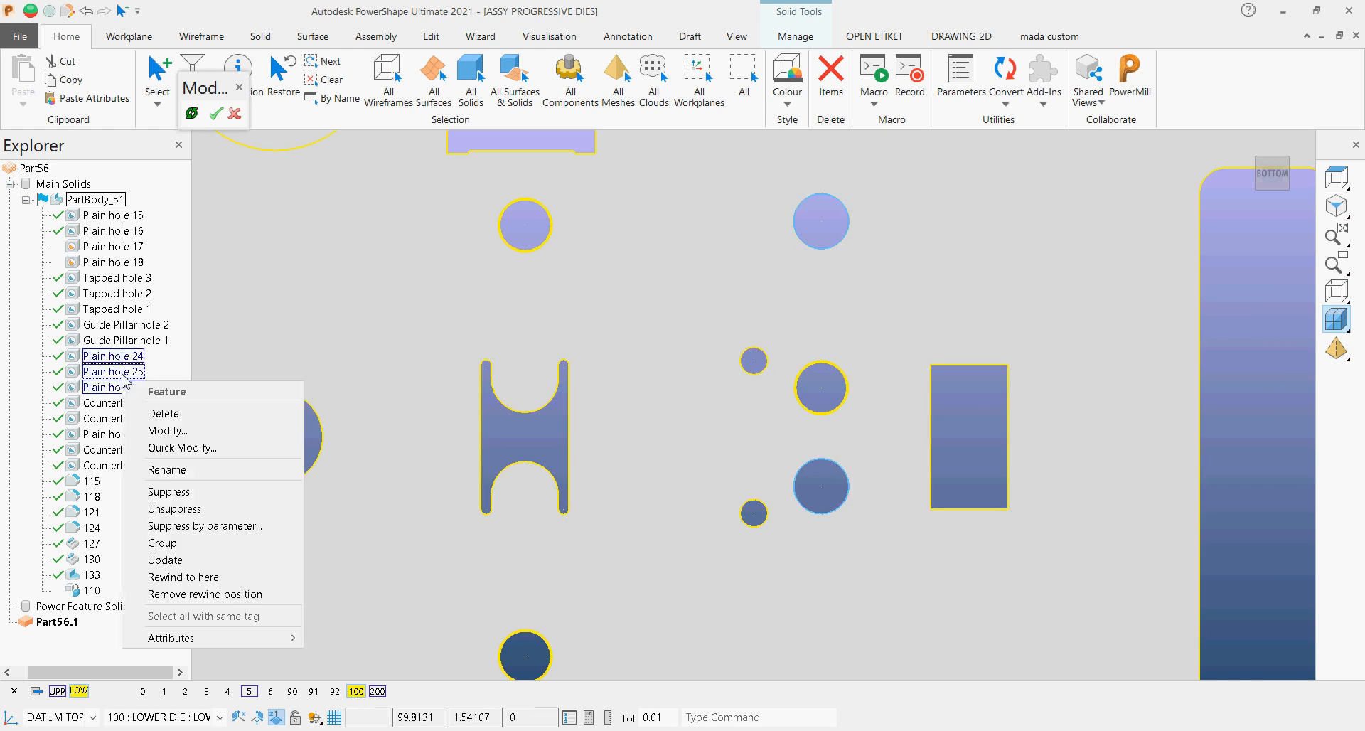
{"action": "left_click", "coordinate": [177, 431]}
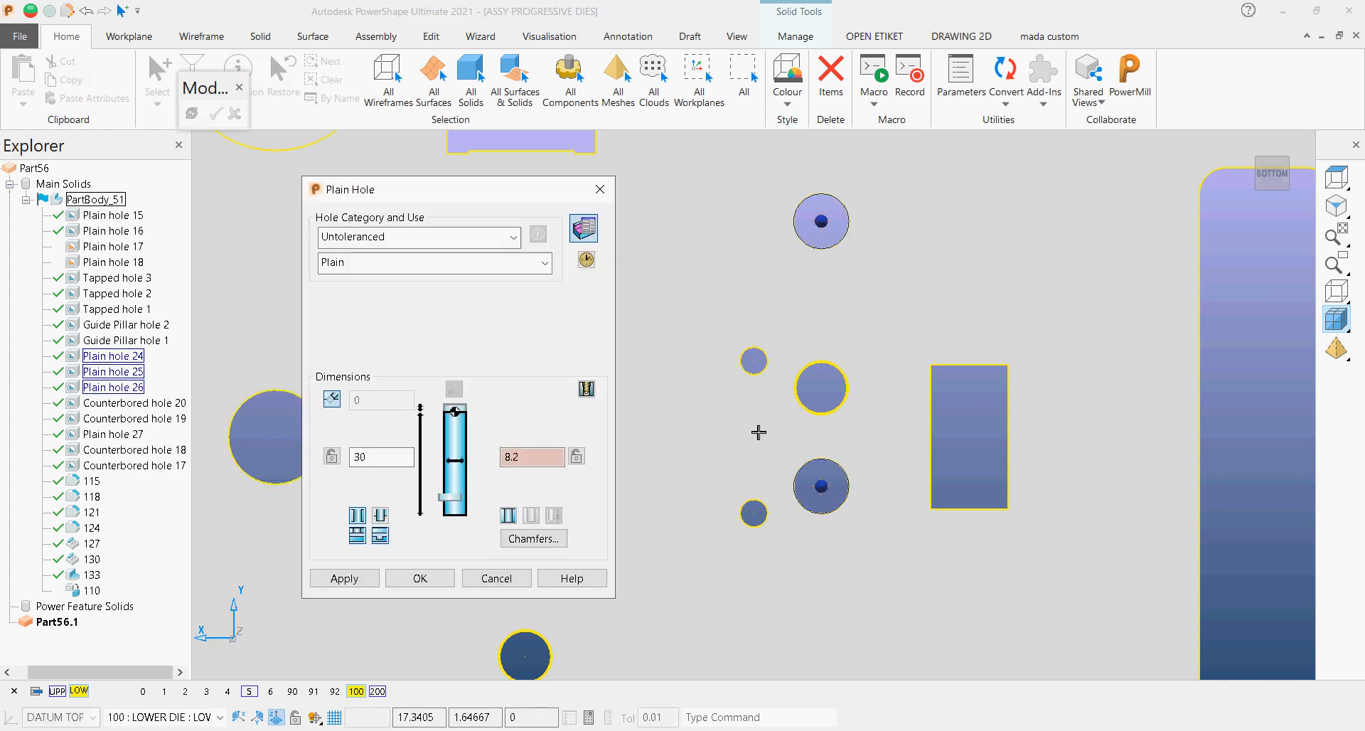
{"action": "left_click_drag", "start_coordinate": [529, 462], "coordinate": [504, 456]}
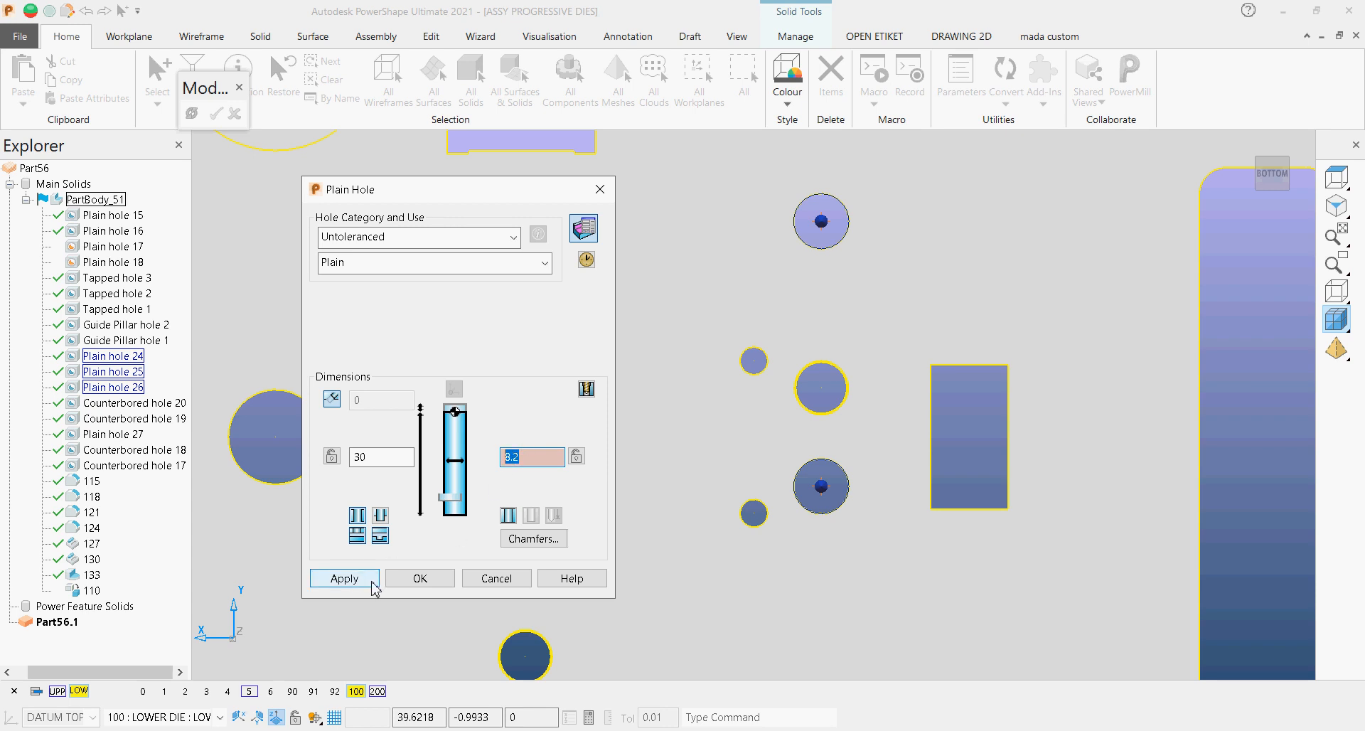
{"action": "left_click", "coordinate": [496, 578]}
{"action": "scroll", "coordinate": [652, 512], "scroll_direction": "down", "scroll_amount": 1}
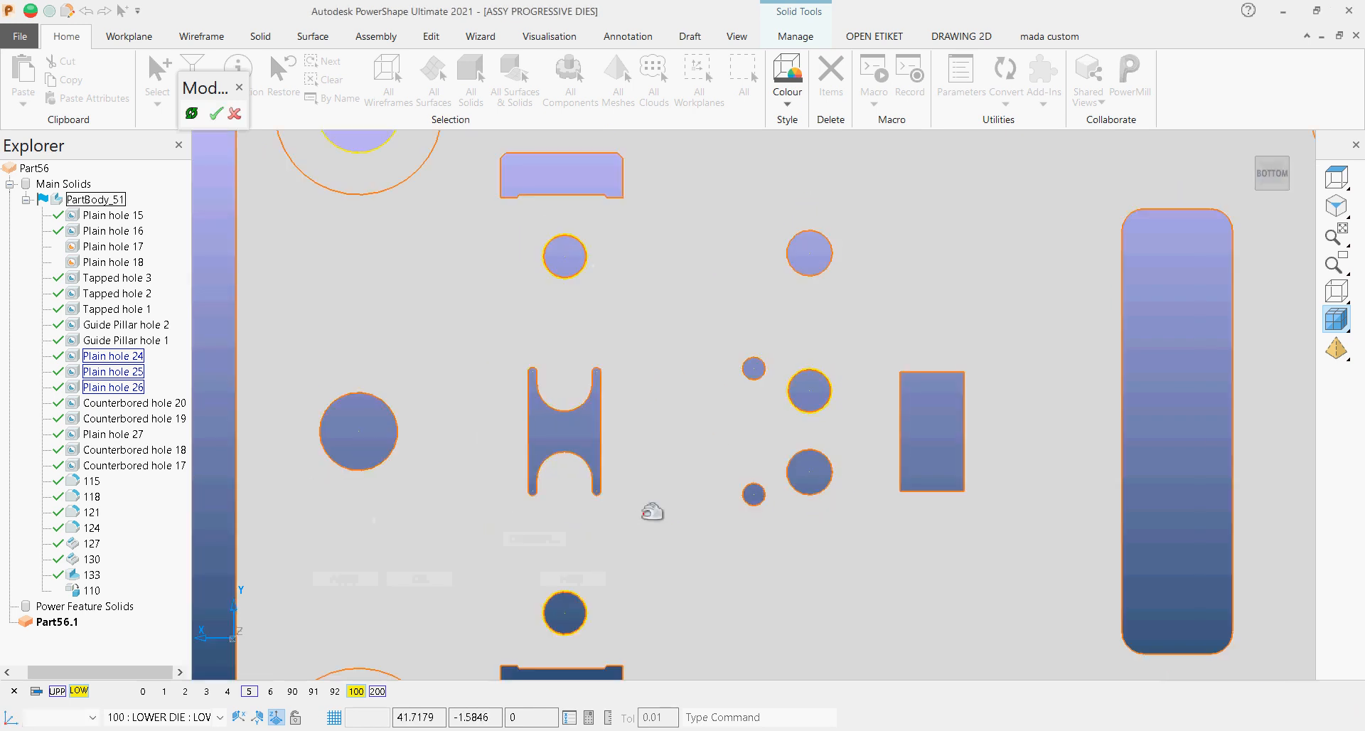
Step: Examine the plate's holes, pockets and stepped outline from below and from an upper isometric view
{"action": "scroll", "coordinate": [649, 494], "scroll_direction": "down", "scroll_amount": 5}
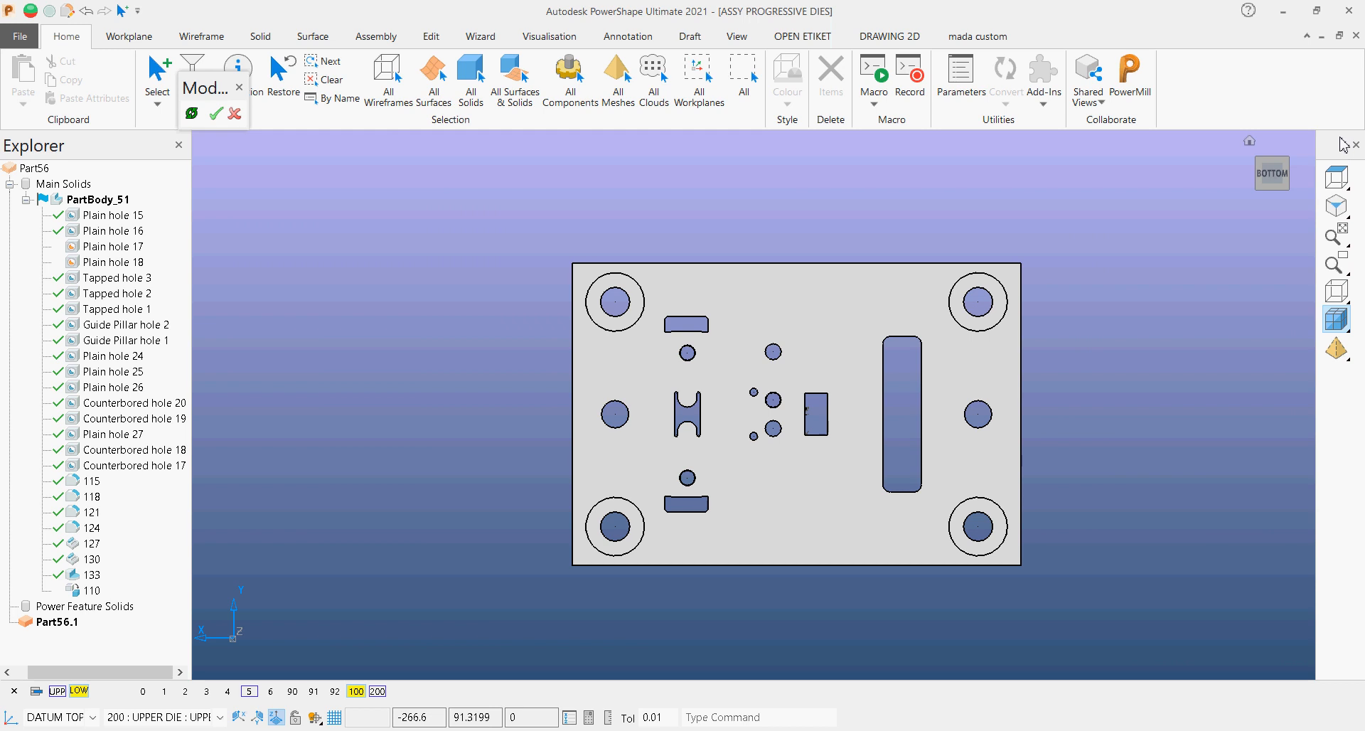
{"action": "mouse_move", "coordinate": [1272, 159]}
{"action": "left_click", "coordinate": [1260, 161]}
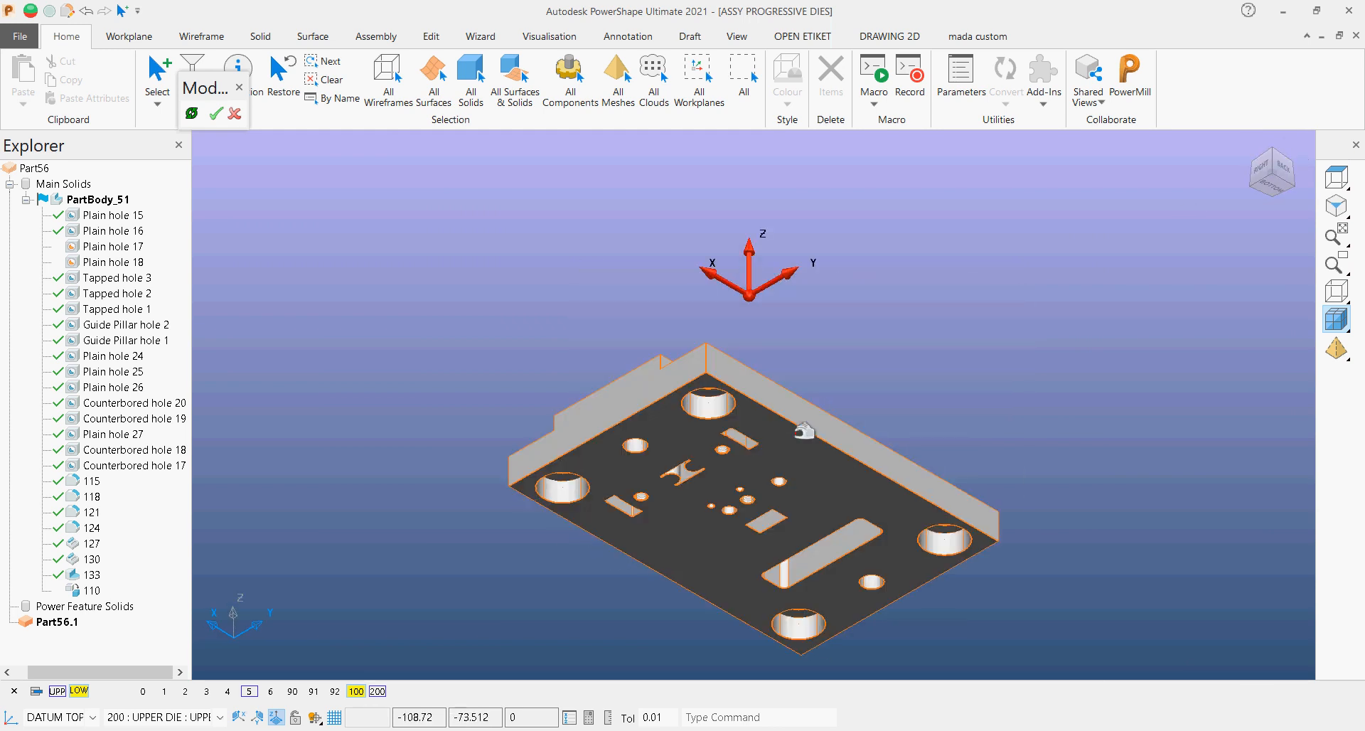
{"action": "left_click", "coordinate": [1277, 152]}
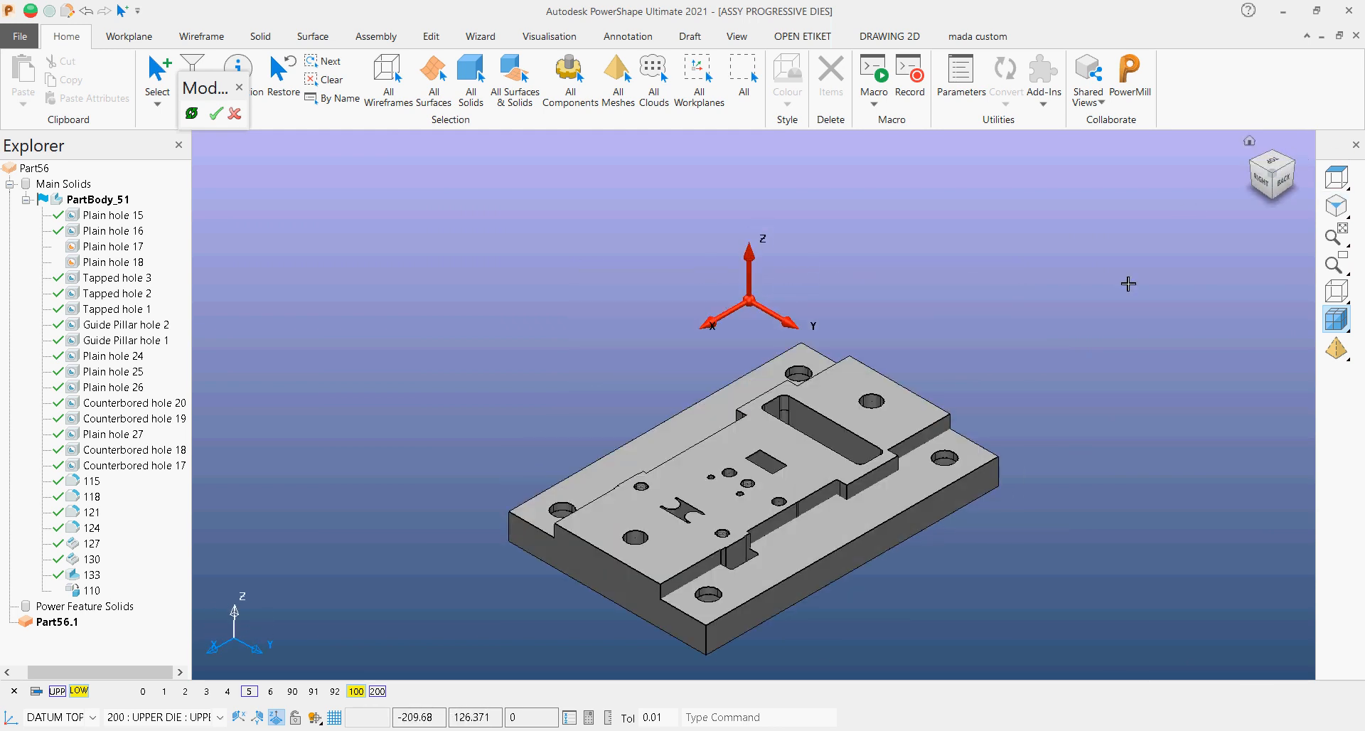
{"action": "scroll", "coordinate": [739, 572], "scroll_direction": "up", "scroll_amount": 4}
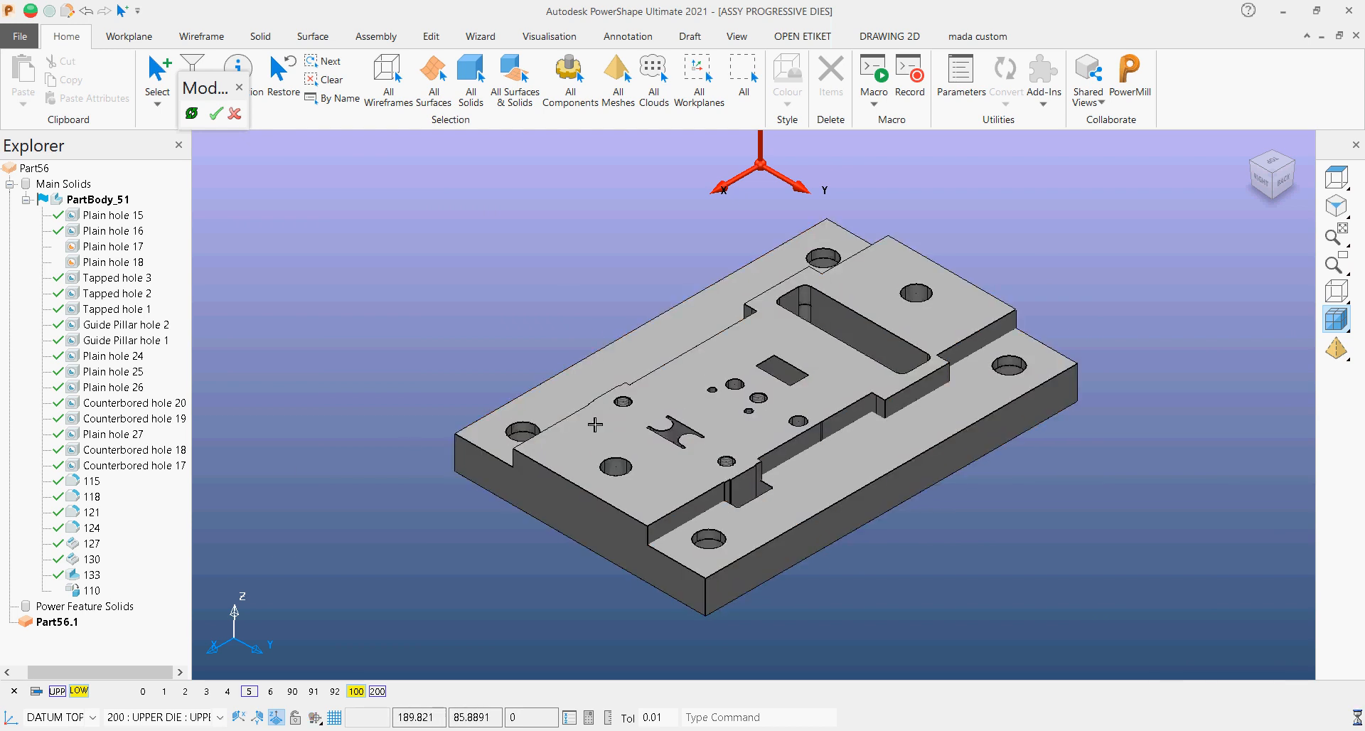
{"action": "left_click", "coordinate": [461, 431]}
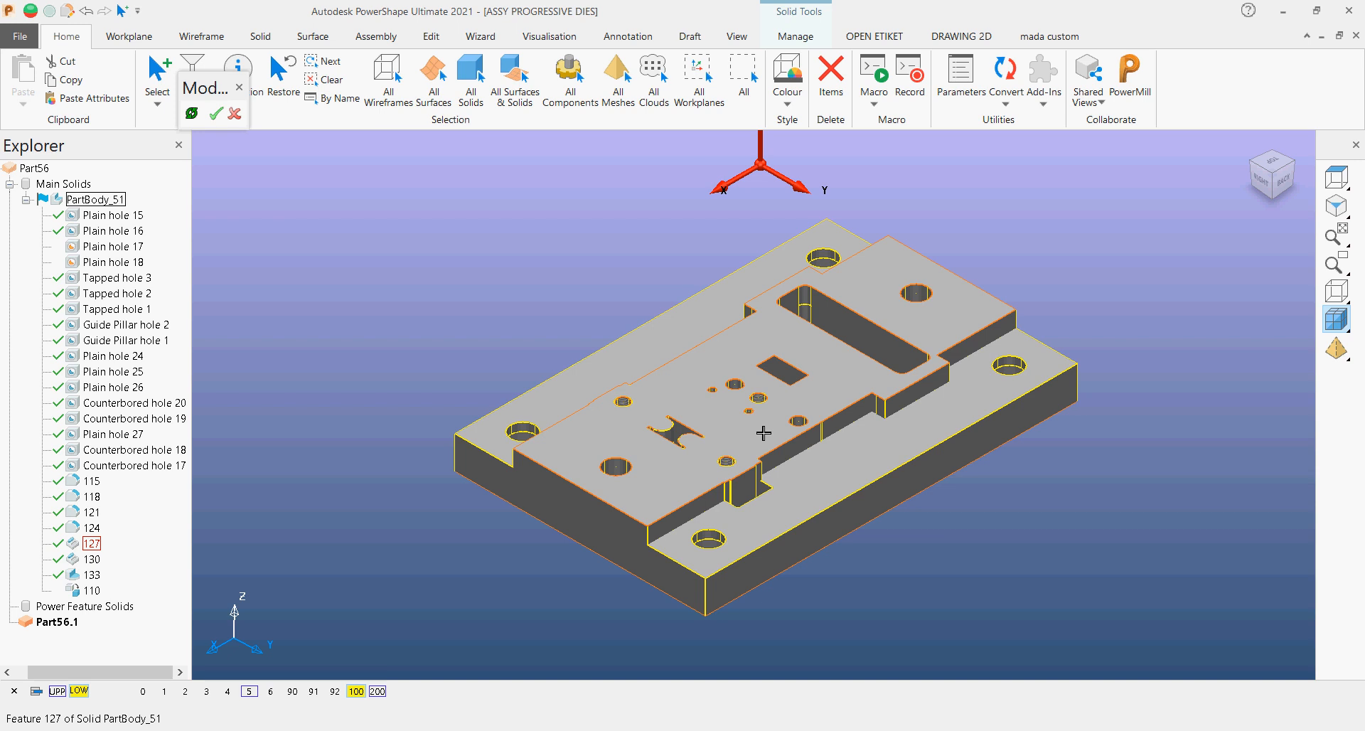
{"action": "scroll", "coordinate": [854, 379], "scroll_direction": "up", "scroll_amount": 2}
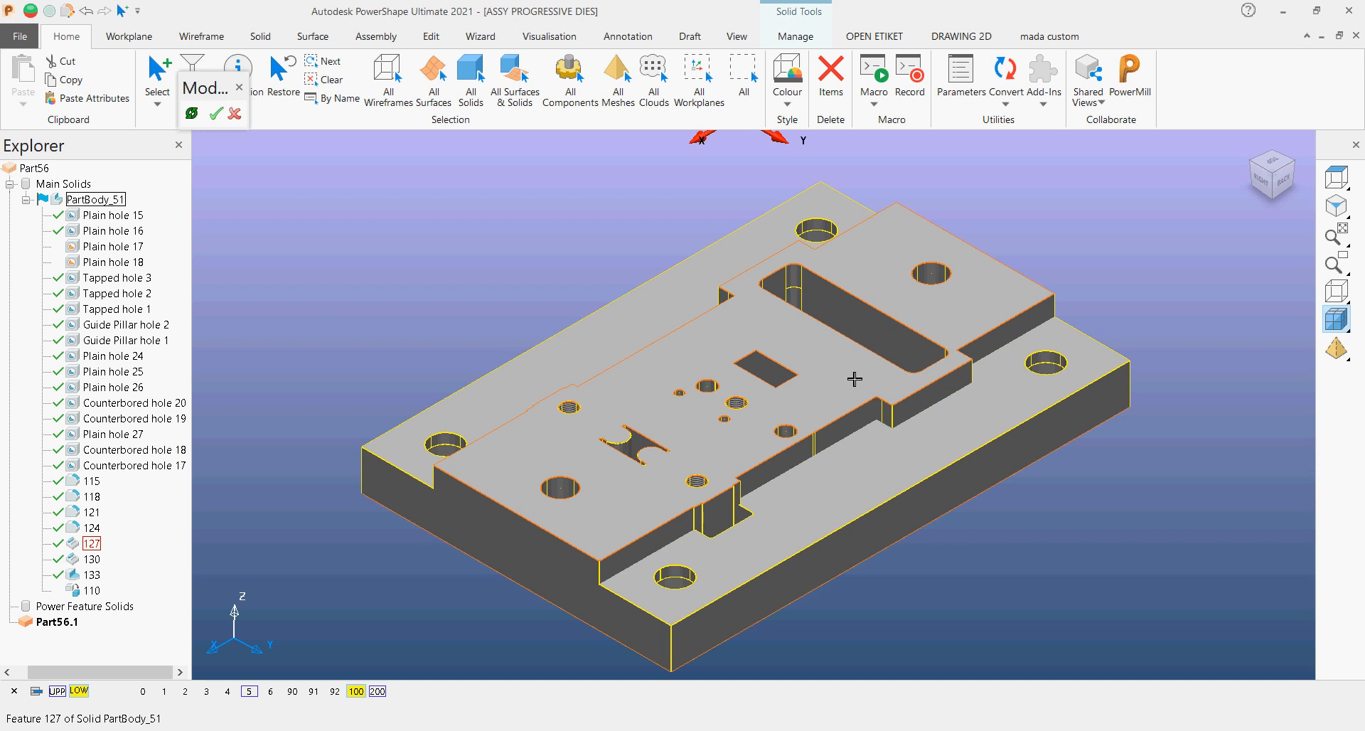
{"action": "scroll", "coordinate": [854, 379], "scroll_direction": "down", "scroll_amount": 2}
{"action": "left_click", "coordinate": [1156, 551]}
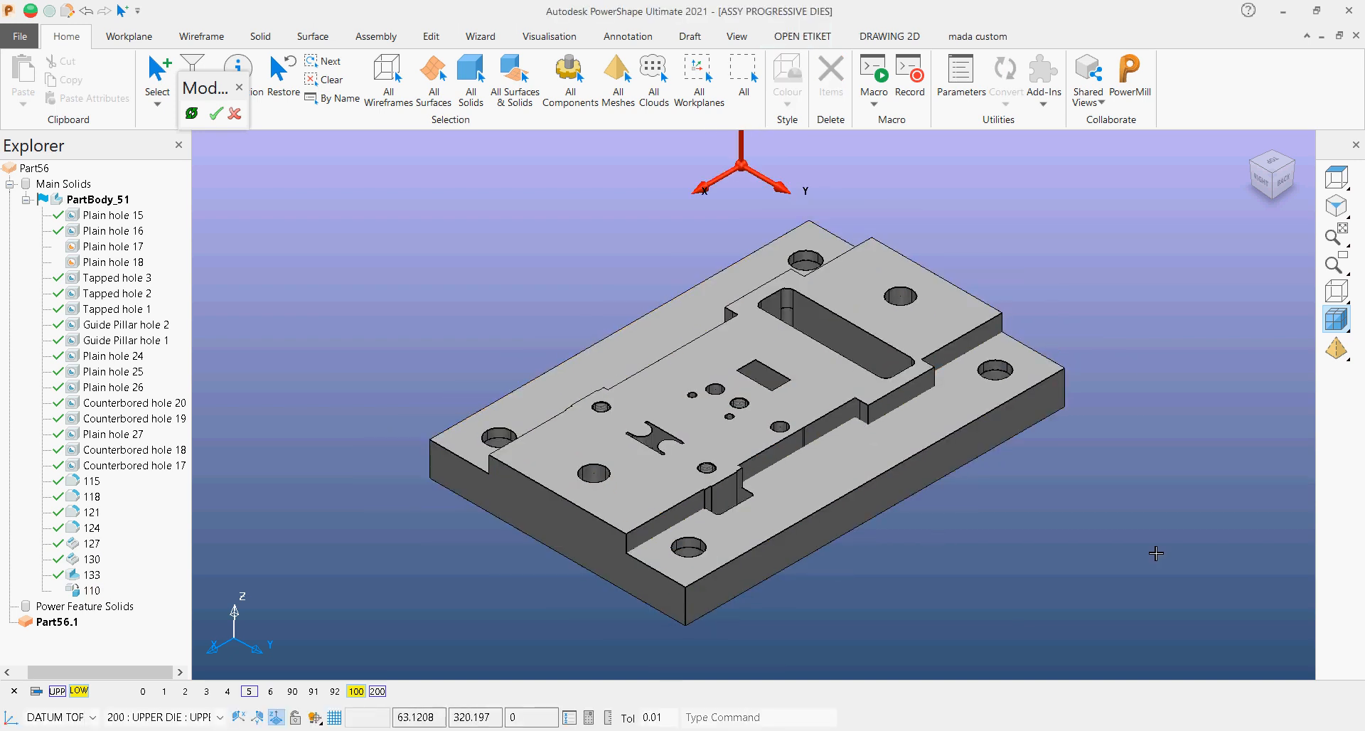
Step: Orient the plate lengthwise in the top view and select the profile of the H-shaped slot
{"action": "left_click", "coordinate": [1269, 161]}
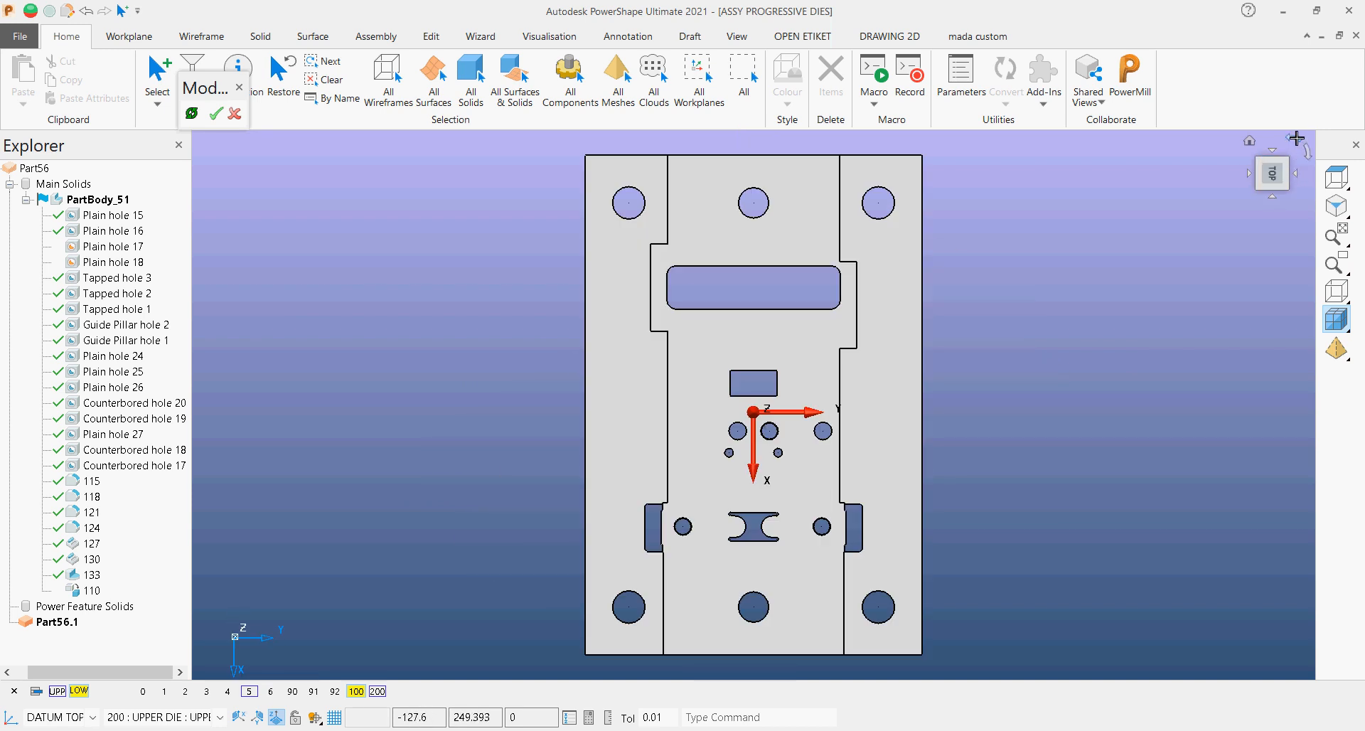
{"action": "left_click", "coordinate": [1297, 138]}
{"action": "scroll", "coordinate": [794, 427], "scroll_direction": "up", "scroll_amount": 3}
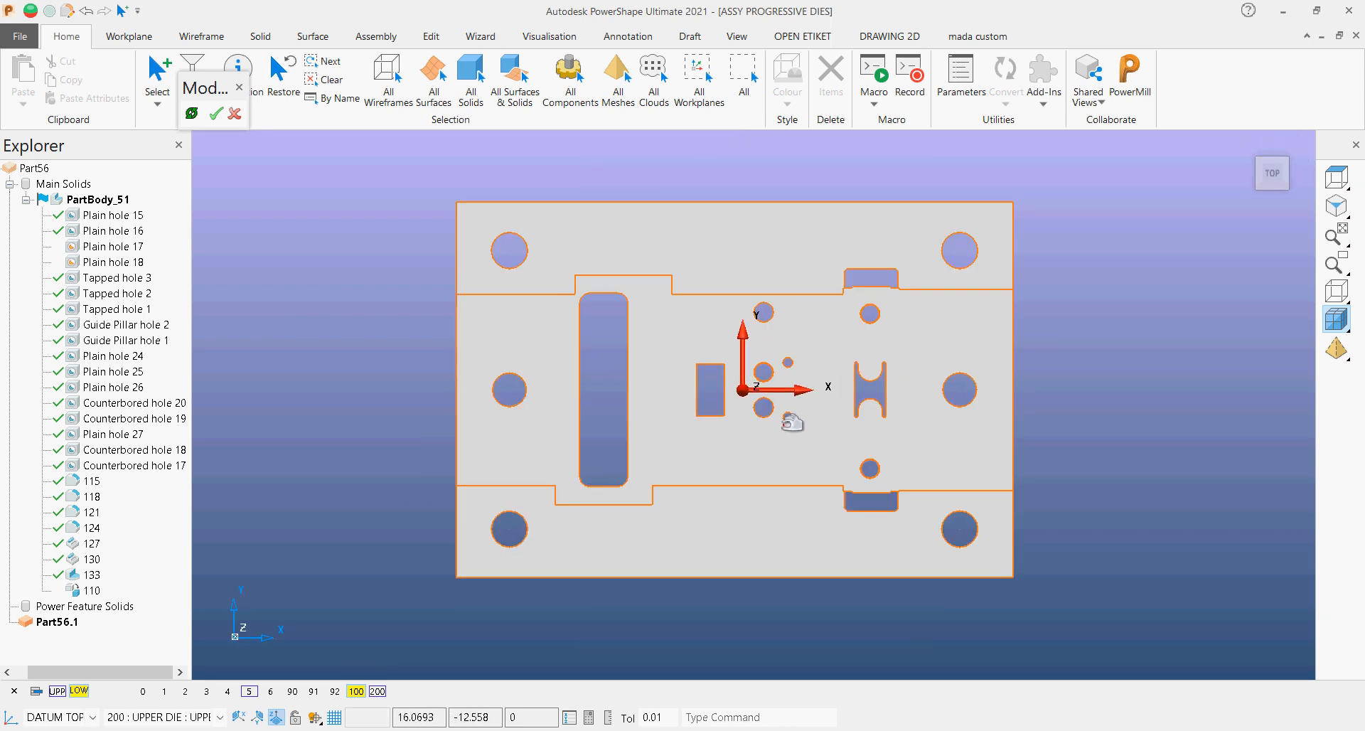
{"action": "scroll", "coordinate": [753, 215], "scroll_direction": "up", "scroll_amount": 1}
{"action": "scroll", "coordinate": [754, 215], "scroll_direction": "down", "scroll_amount": 3}
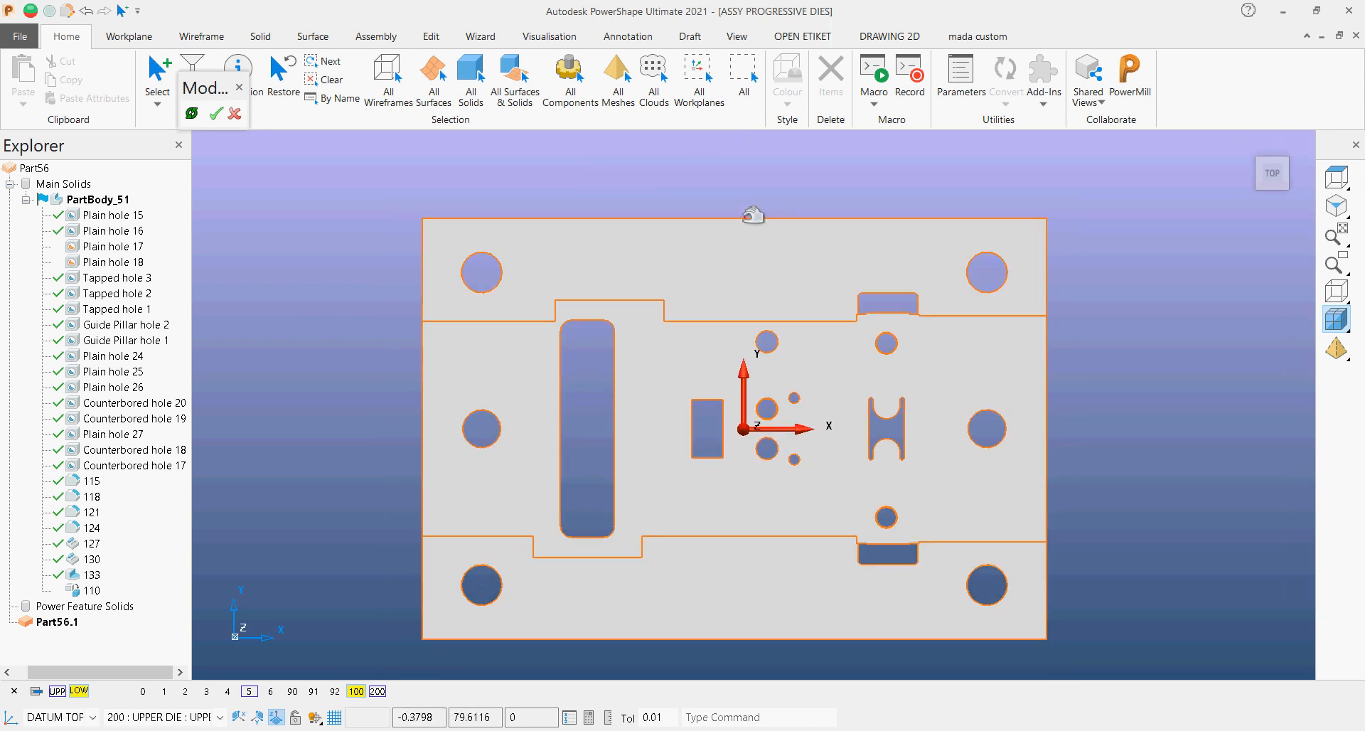
{"action": "scroll", "coordinate": [1021, 408], "scroll_direction": "up", "scroll_amount": 1}
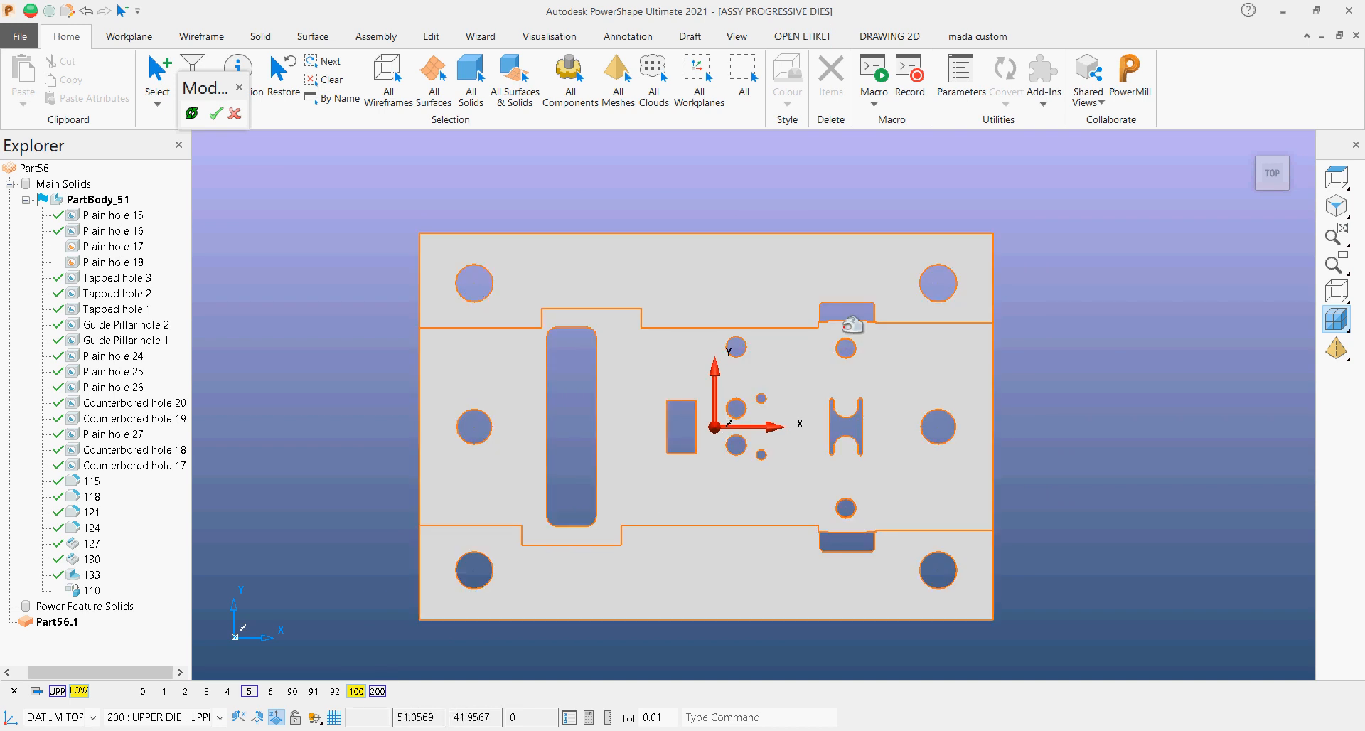
{"action": "left_click", "coordinate": [849, 433]}
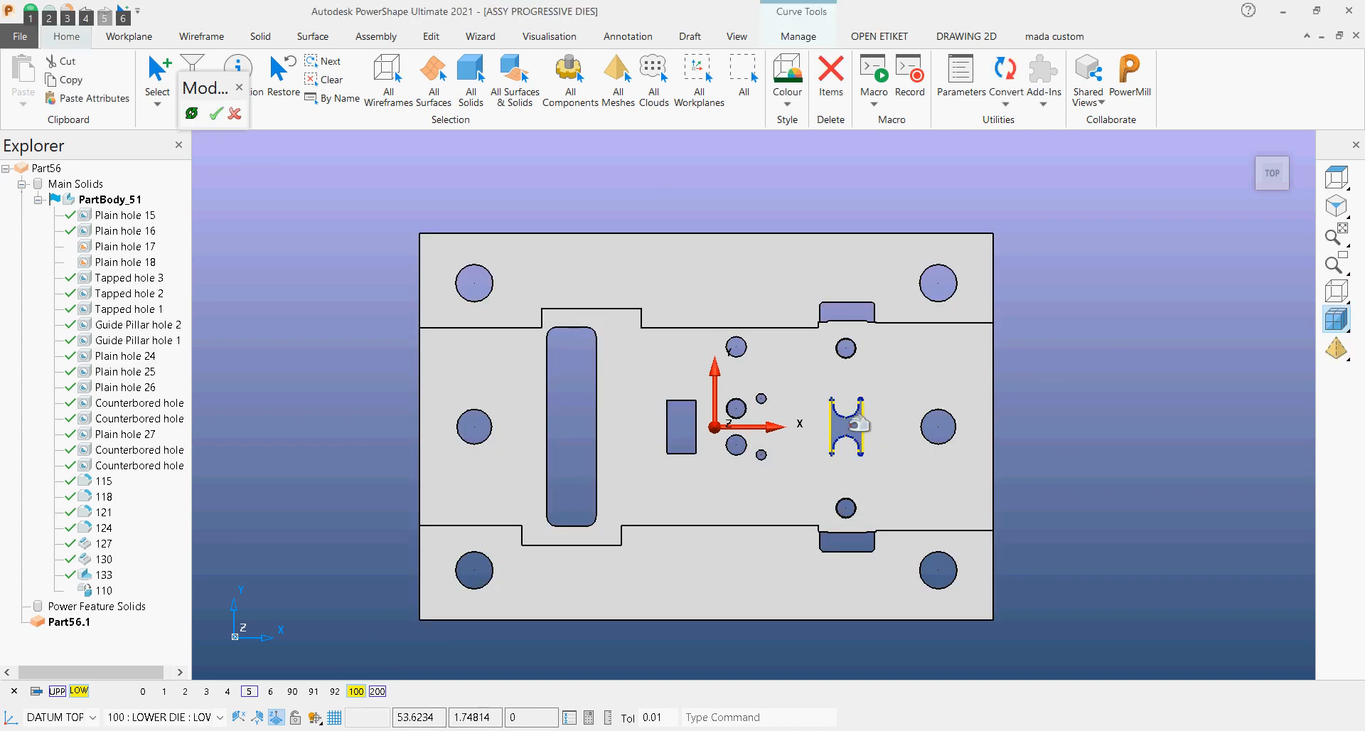
Step: Start a composite curve on the chamfered pocket above the H-shaped slot, choosing 100 : LOWER DIE : LOWER as the creation level
{"action": "scroll", "coordinate": [857, 384], "scroll_direction": "up", "scroll_amount": 1}
{"action": "scroll", "coordinate": [820, 301], "scroll_direction": "up", "scroll_amount": 1}
{"action": "left_click", "coordinate": [821, 298], "text": "alt"}
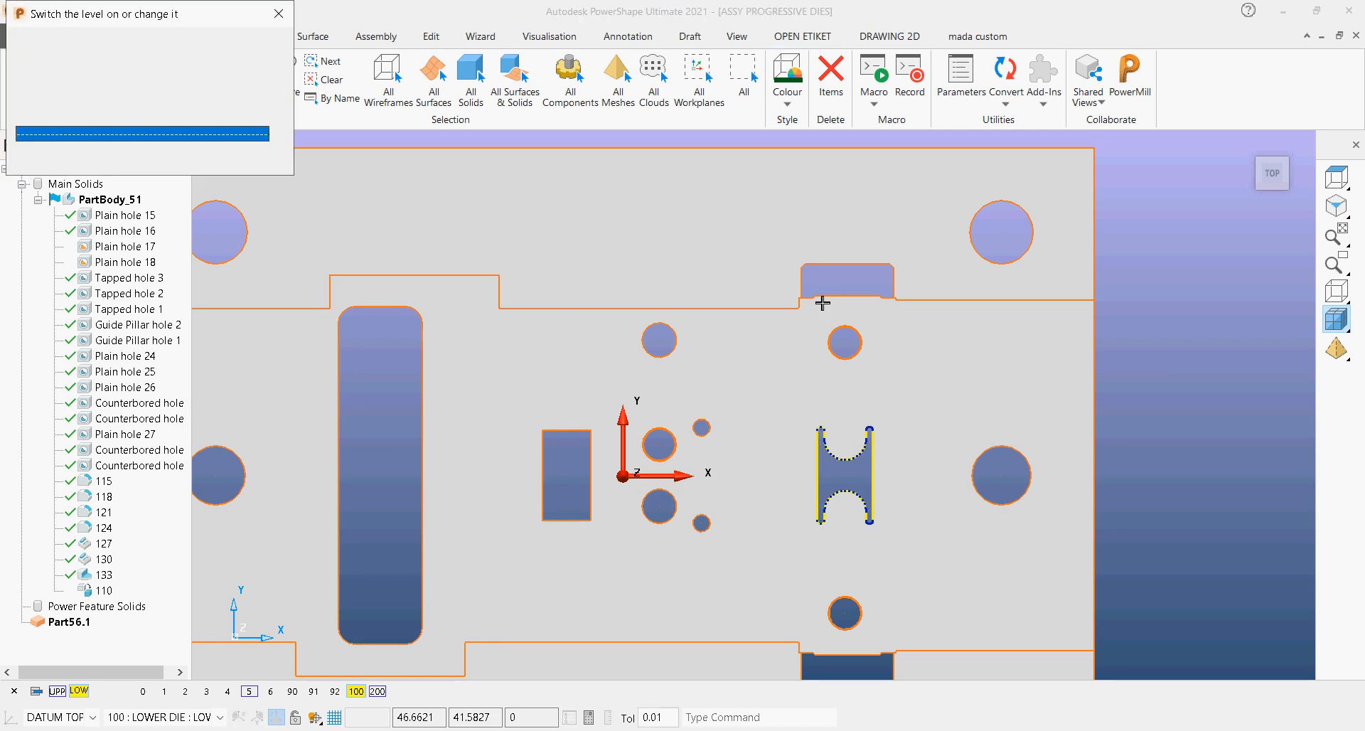
{"action": "left_click", "coordinate": [279, 134]}
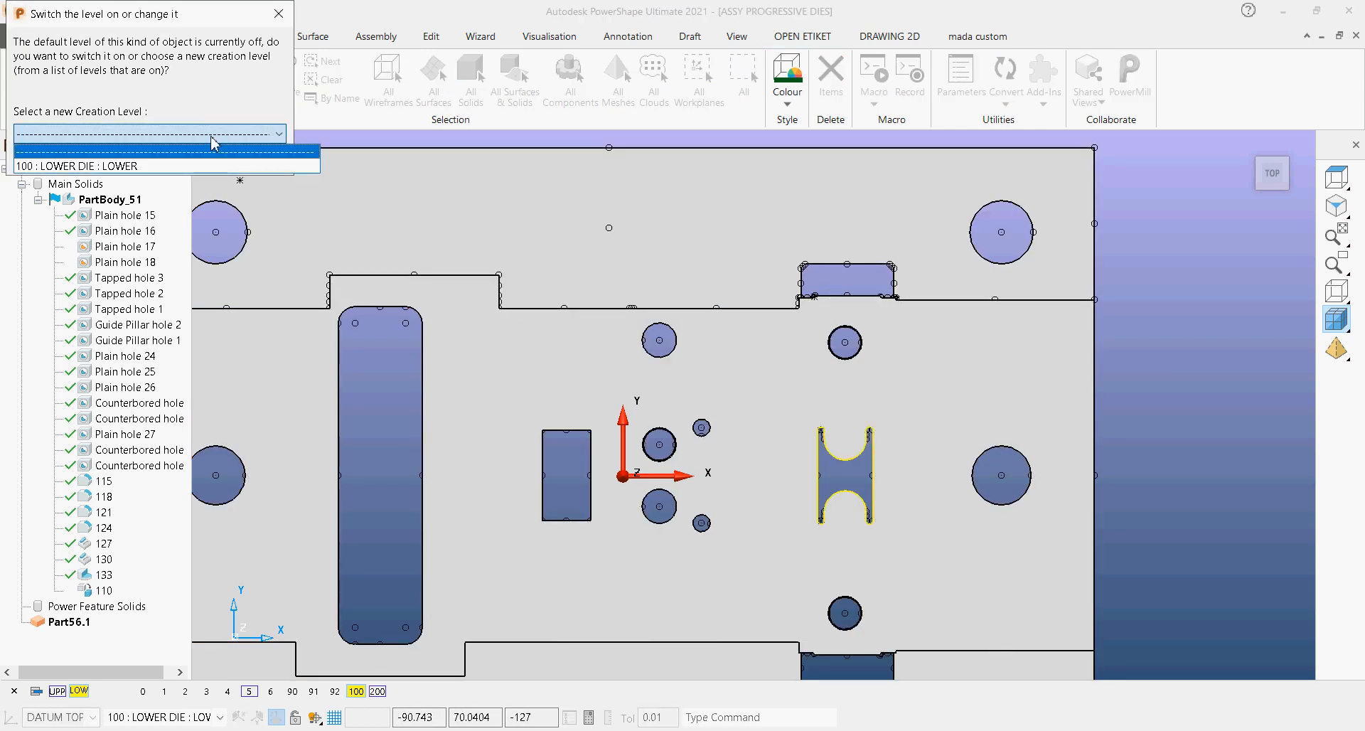
{"action": "left_click", "coordinate": [206, 160]}
{"action": "left_click", "coordinate": [211, 160]}
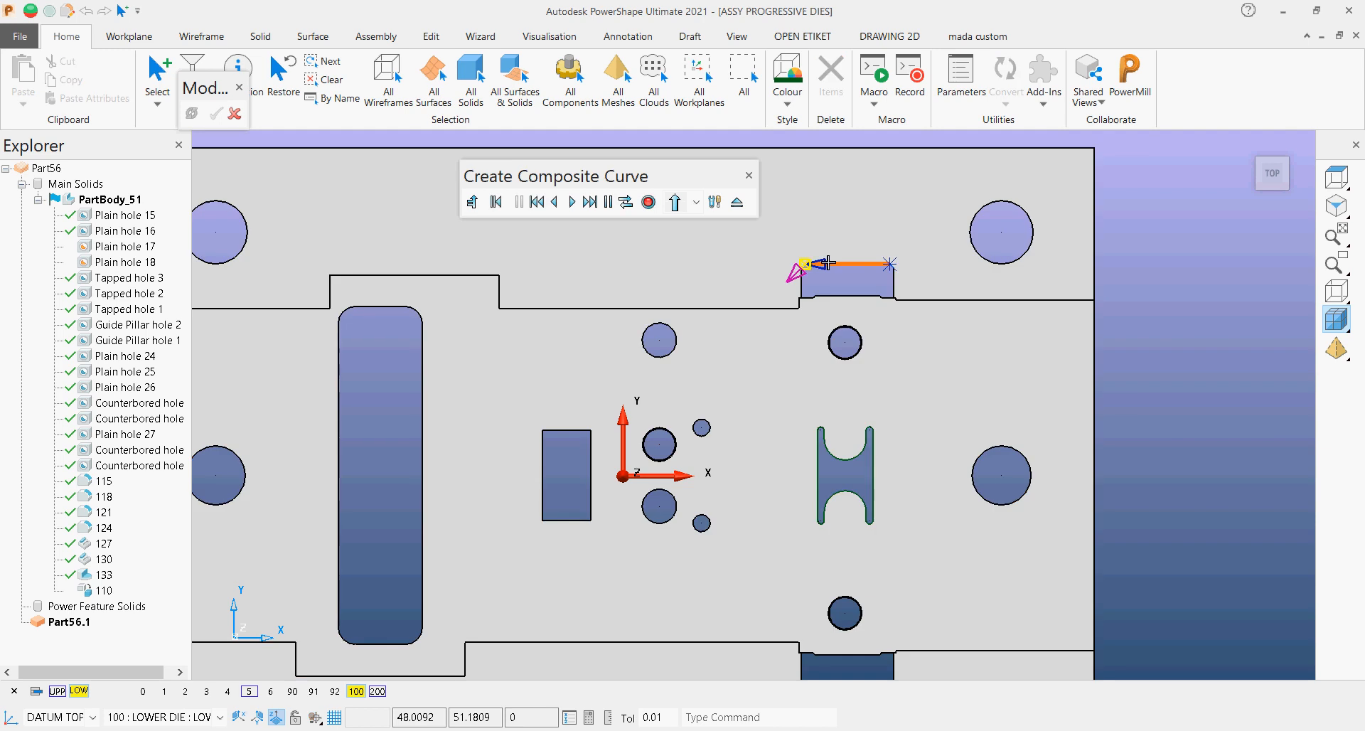
Step: Trace the composite curve around the chamfered pocket's full outline, including the stepped lower edge, back to its starting corner
{"action": "left_click", "coordinate": [802, 297]}
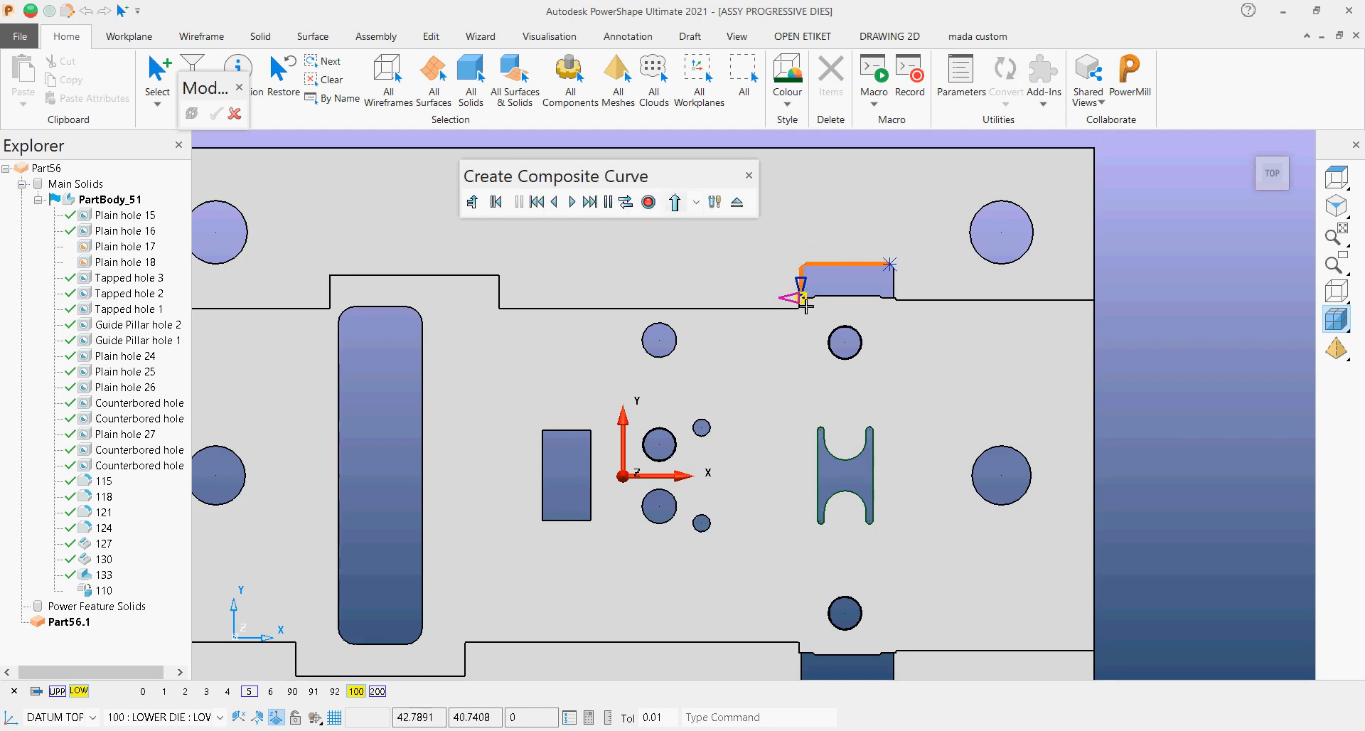
{"action": "scroll", "coordinate": [813, 303], "scroll_direction": "up", "scroll_amount": 8}
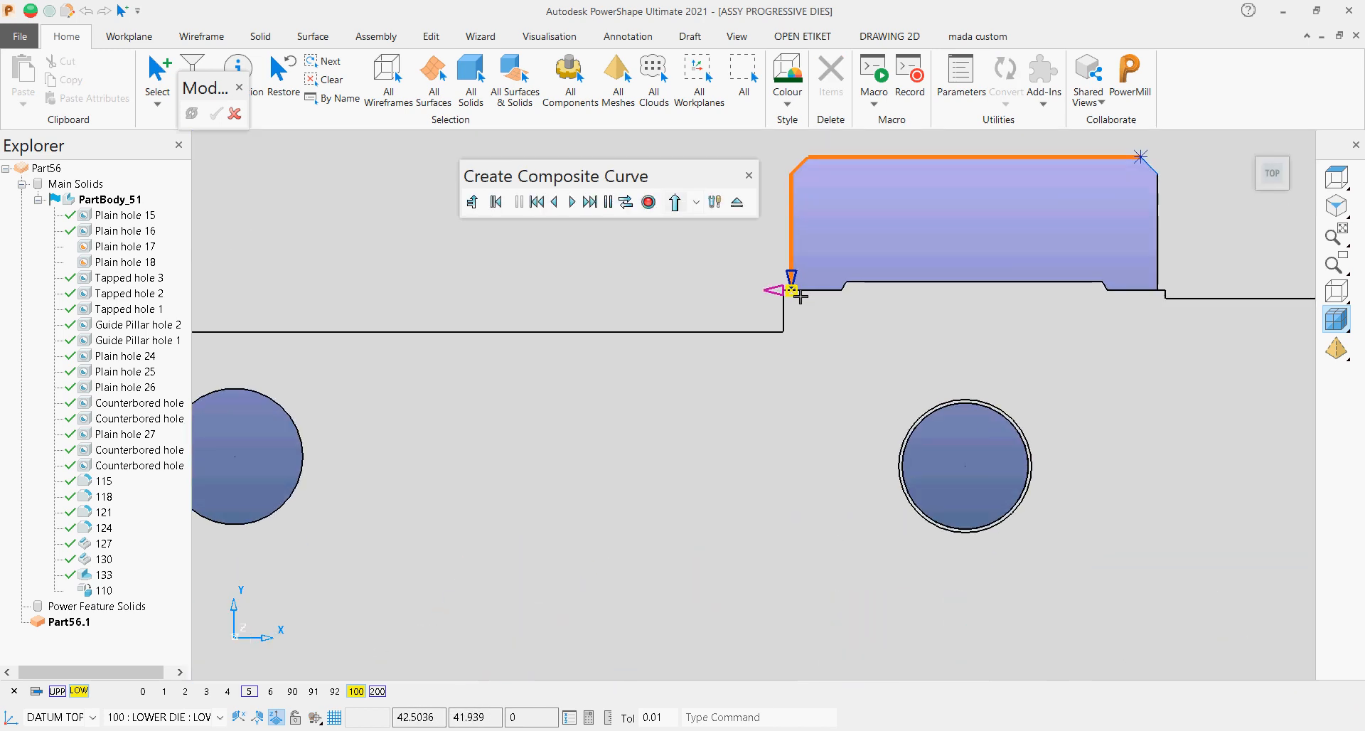
{"action": "left_click", "coordinate": [851, 292]}
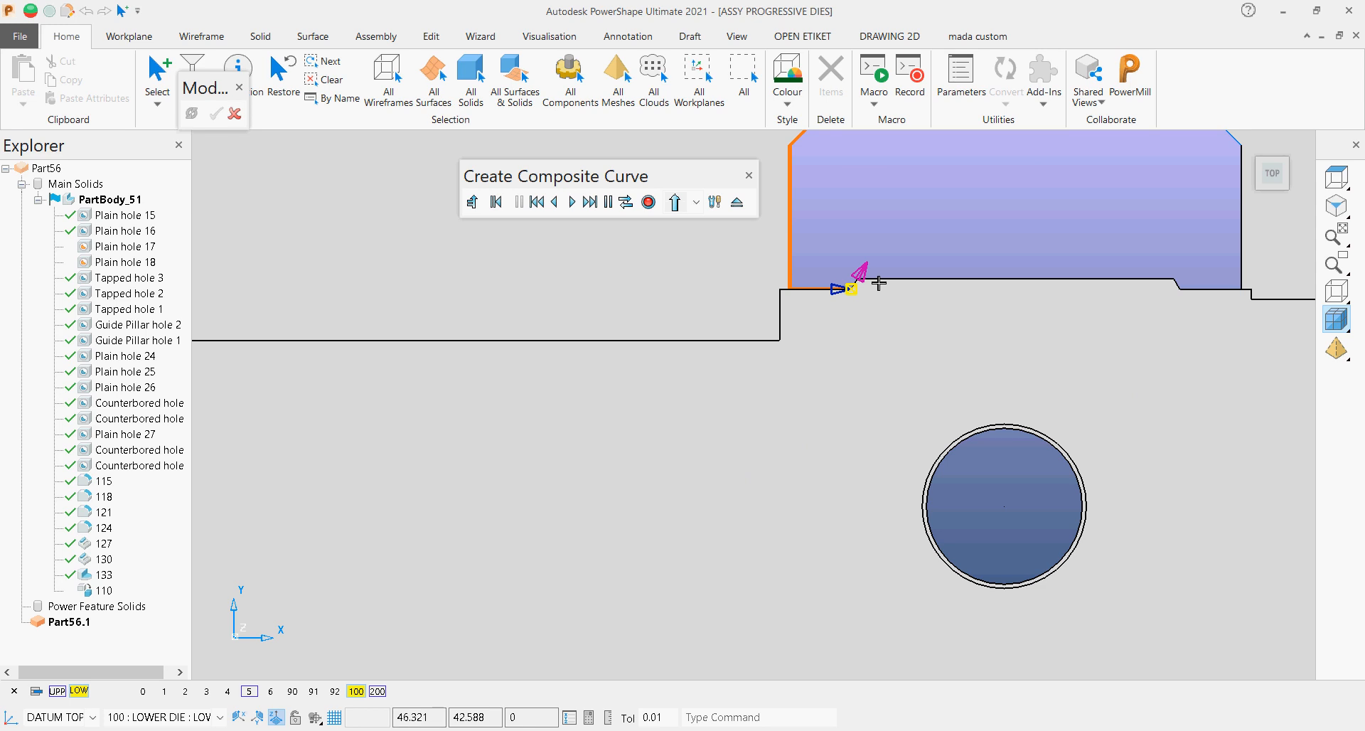
{"action": "left_click", "coordinate": [1175, 279]}
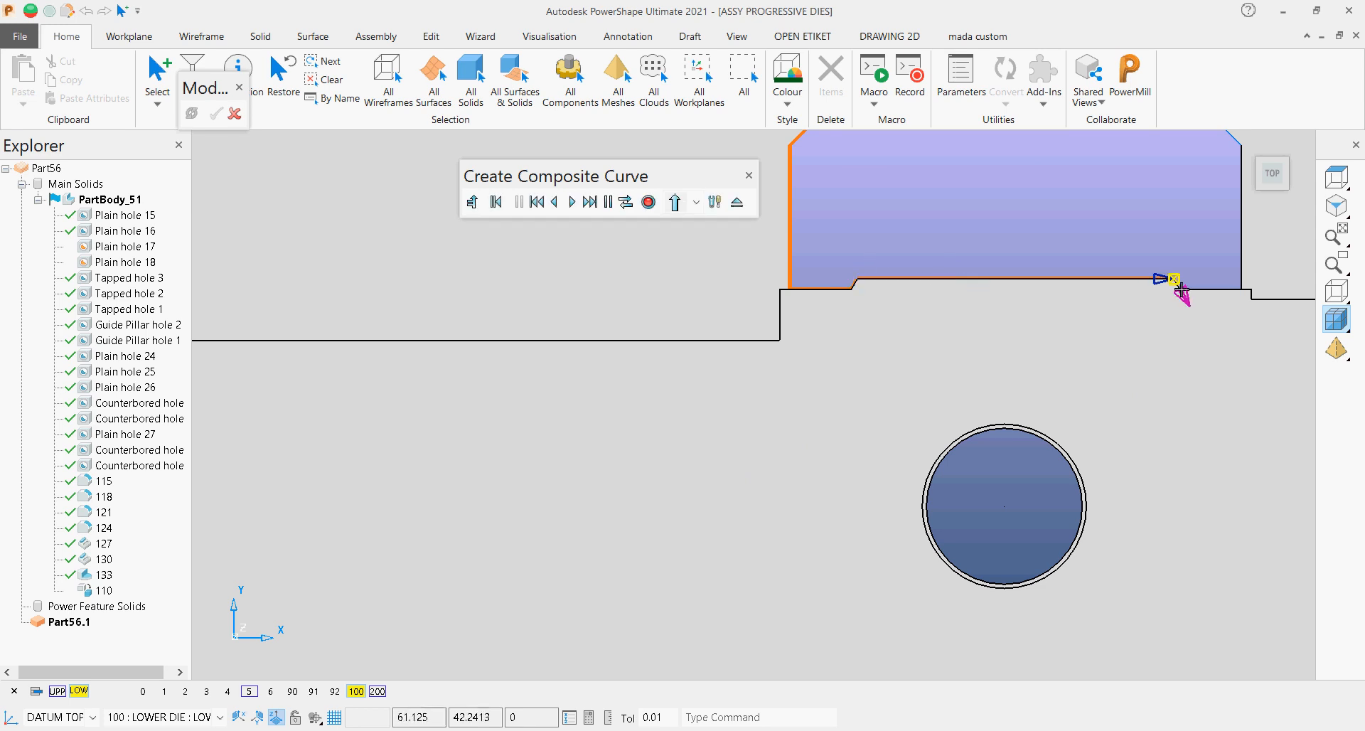
{"action": "left_click", "coordinate": [1244, 286]}
{"action": "left_click", "coordinate": [1241, 271]}
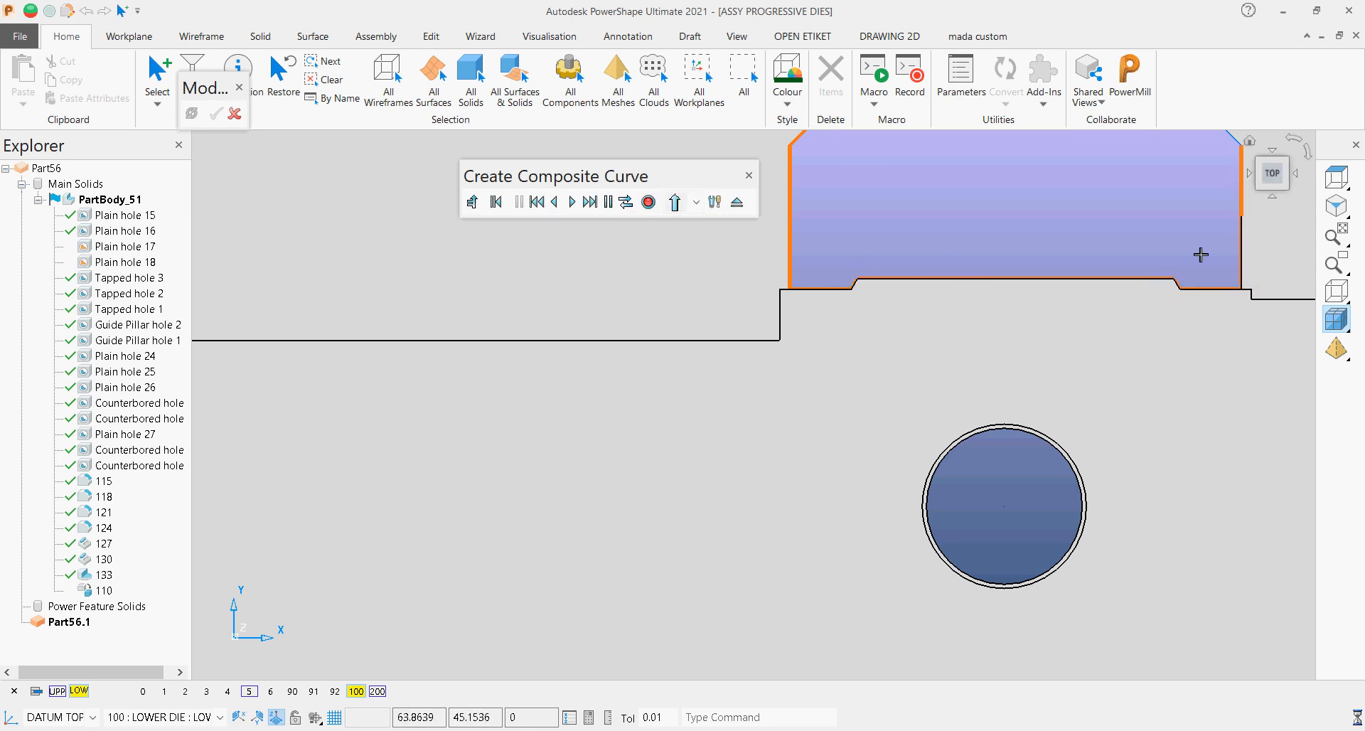
{"action": "scroll", "coordinate": [1197, 253], "scroll_direction": "down", "scroll_amount": 1}
{"action": "left_click", "coordinate": [1140, 173]}
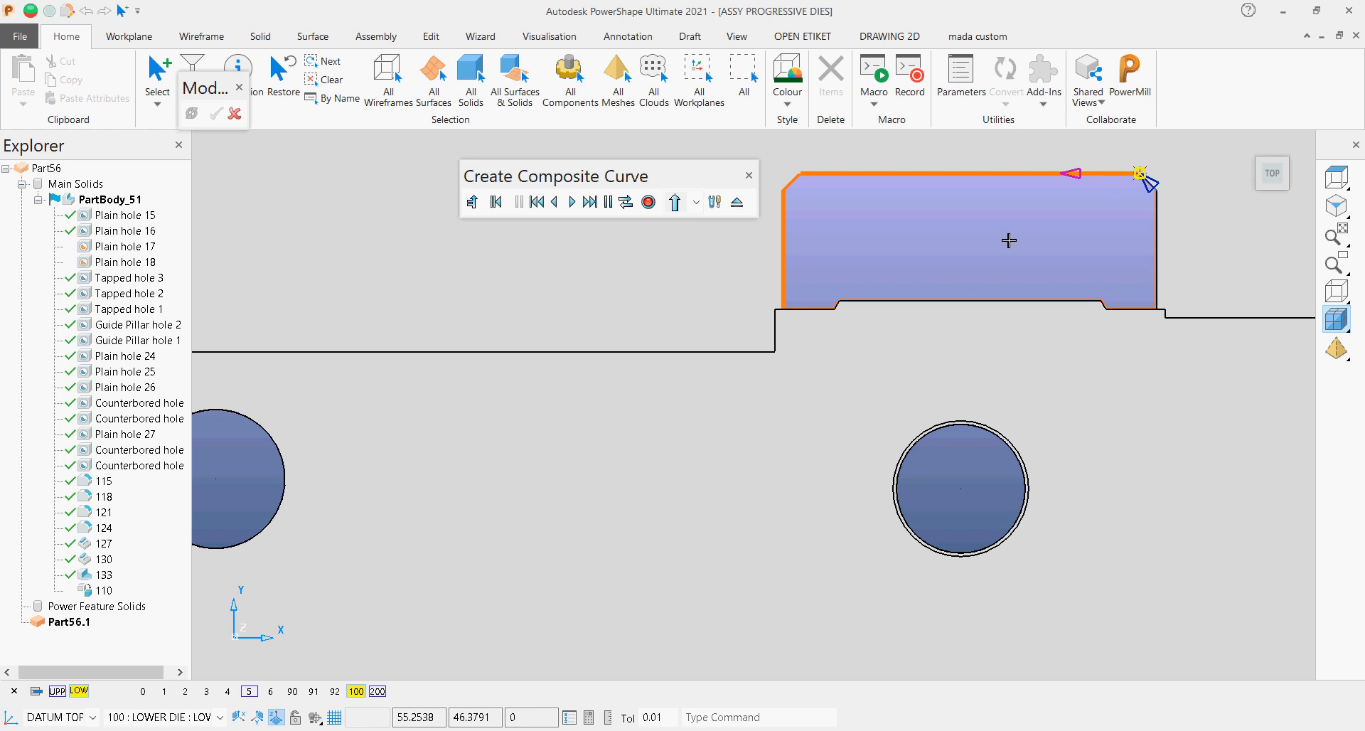
{"action": "left_click", "coordinate": [1077, 179]}
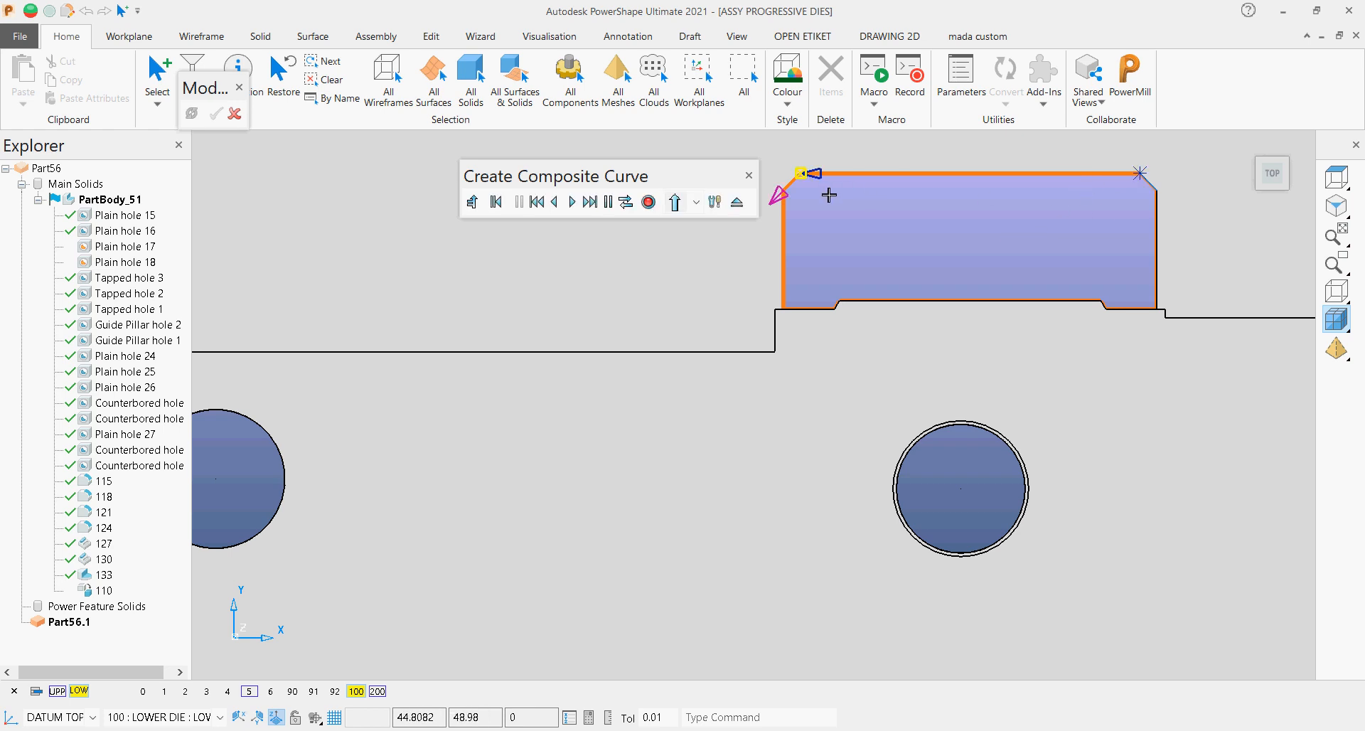
Step: Save the composite curve traced around the chamfered pocket and close composite curve creation
{"action": "scroll", "coordinate": [1091, 204], "scroll_direction": "down", "scroll_amount": 1}
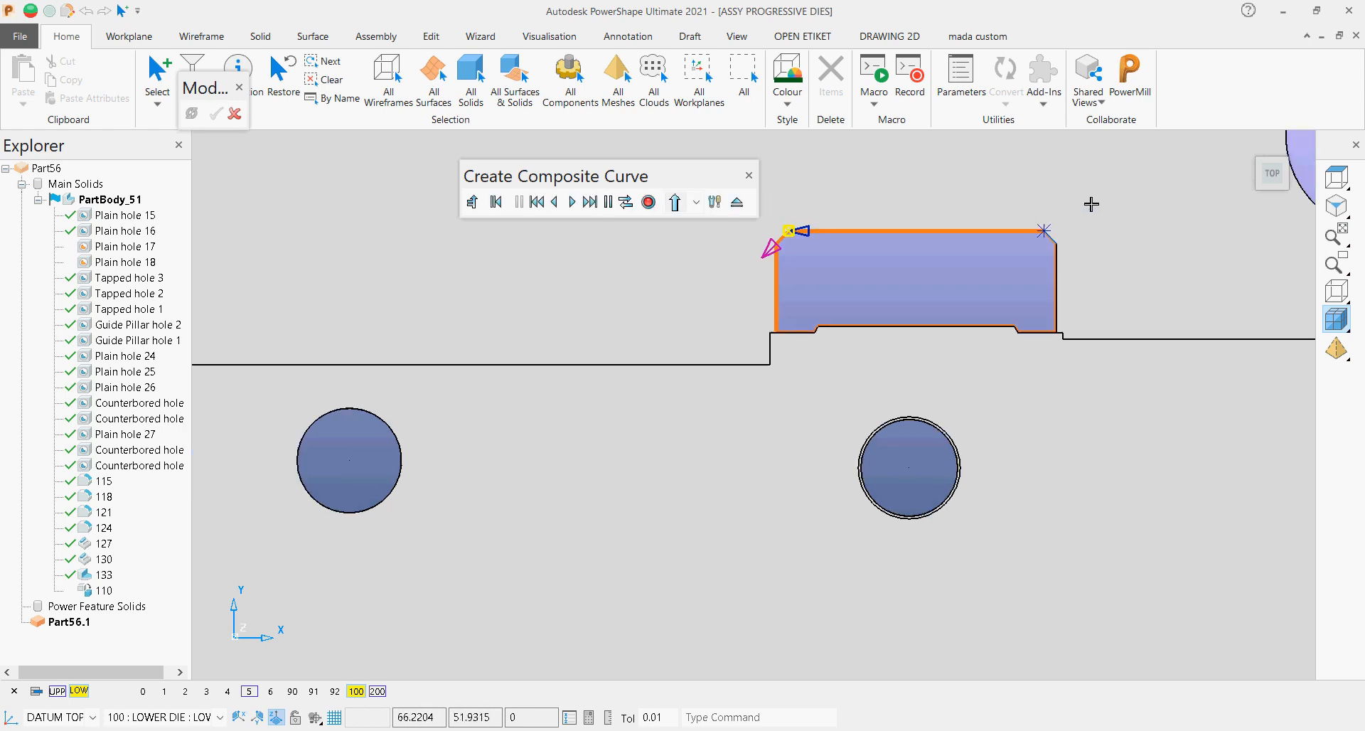
{"action": "left_click", "coordinate": [1277, 188]}
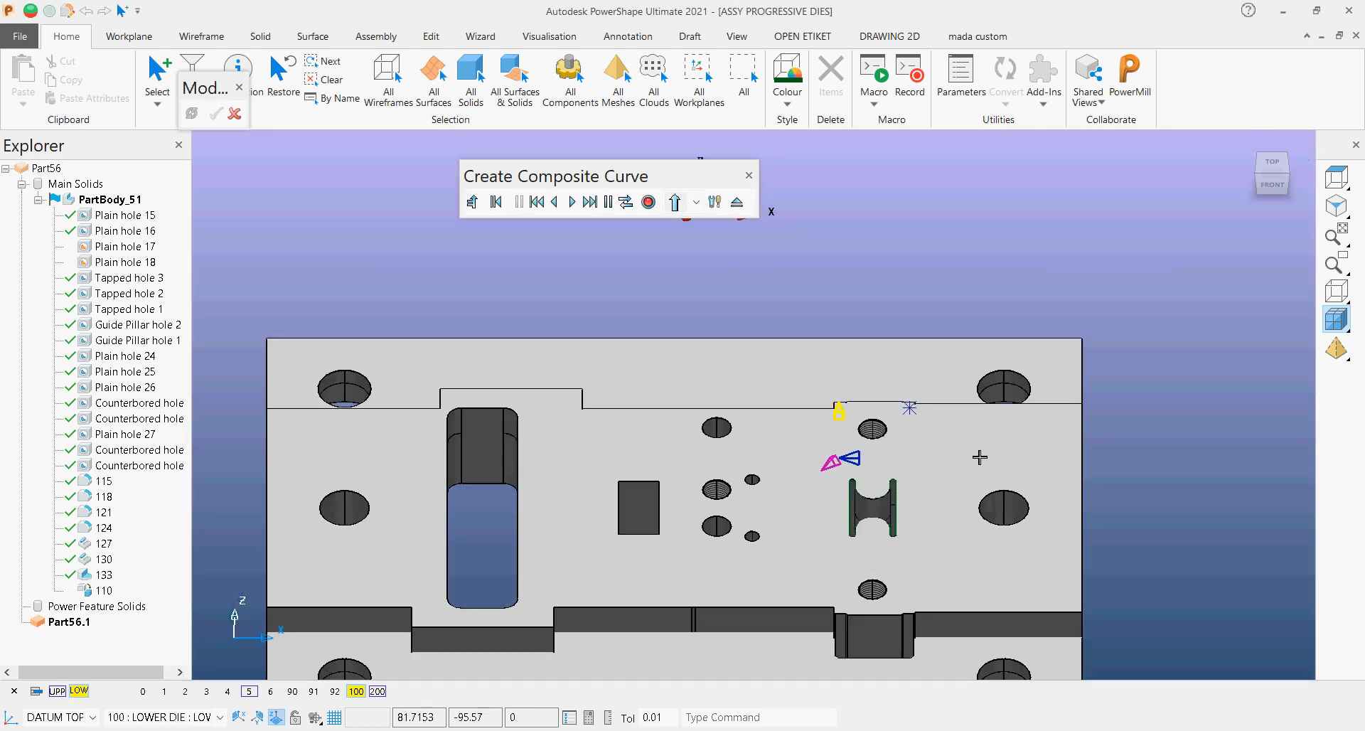
{"action": "scroll", "coordinate": [818, 602], "scroll_direction": "up", "scroll_amount": 3}
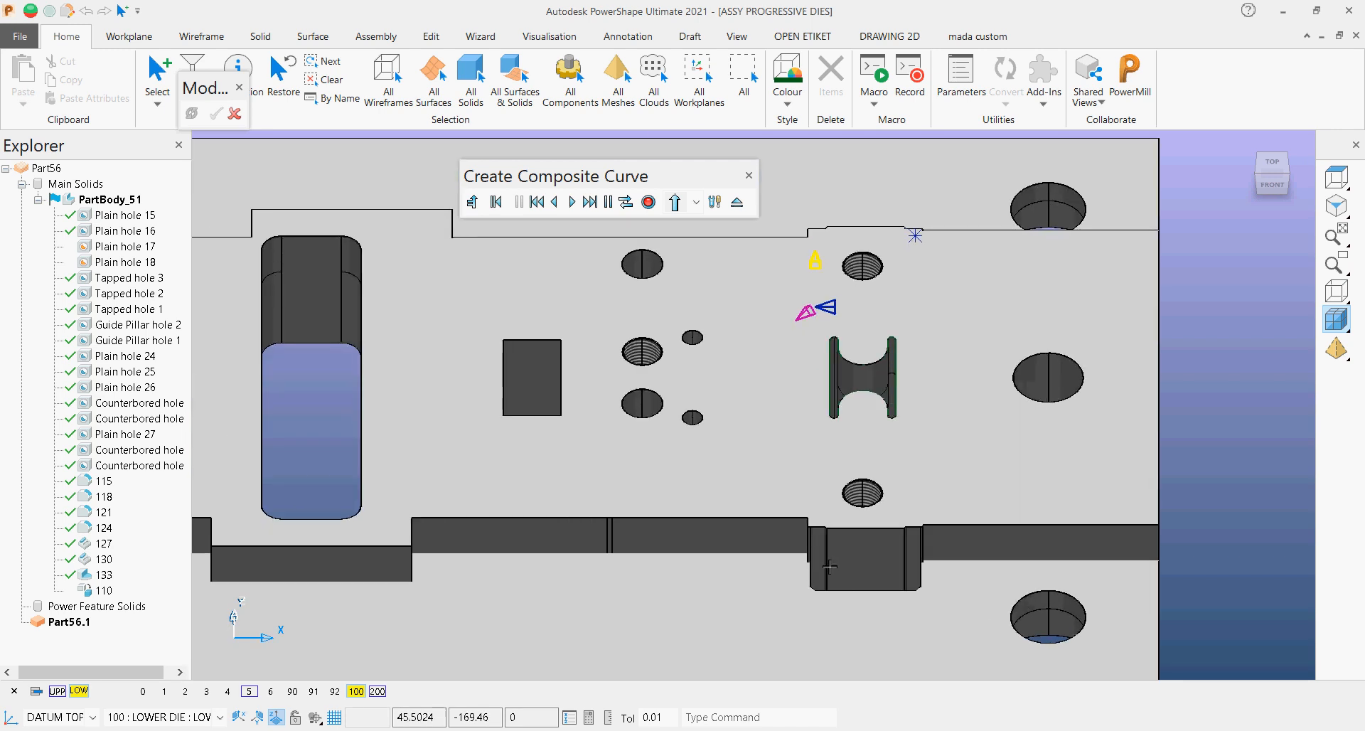
{"action": "left_click", "coordinate": [736, 204]}
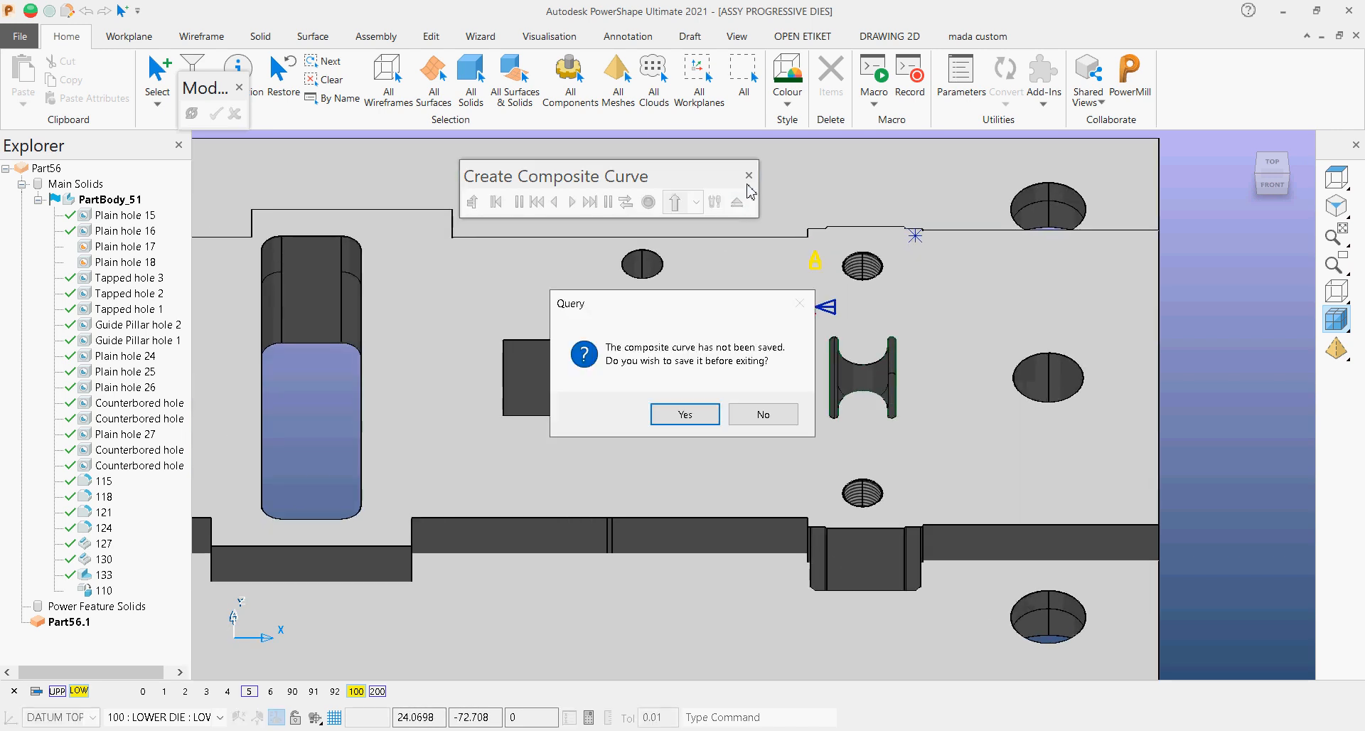
{"action": "left_click", "coordinate": [700, 416]}
{"action": "left_click", "coordinate": [787, 374]}
{"action": "scroll", "coordinate": [782, 398], "scroll_direction": "down", "scroll_amount": 5}
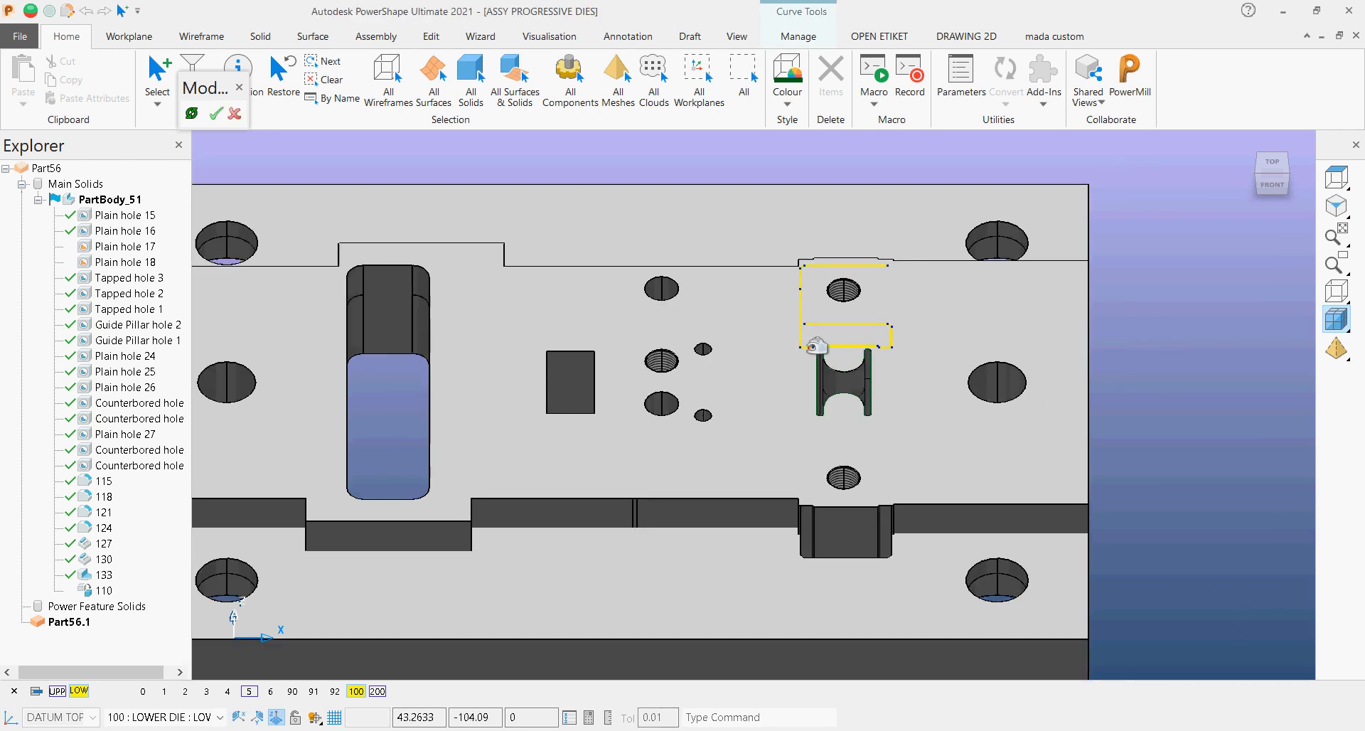
{"action": "left_click", "coordinate": [1037, 336]}
{"action": "scroll", "coordinate": [1026, 398], "scroll_direction": "down", "scroll_amount": 1}
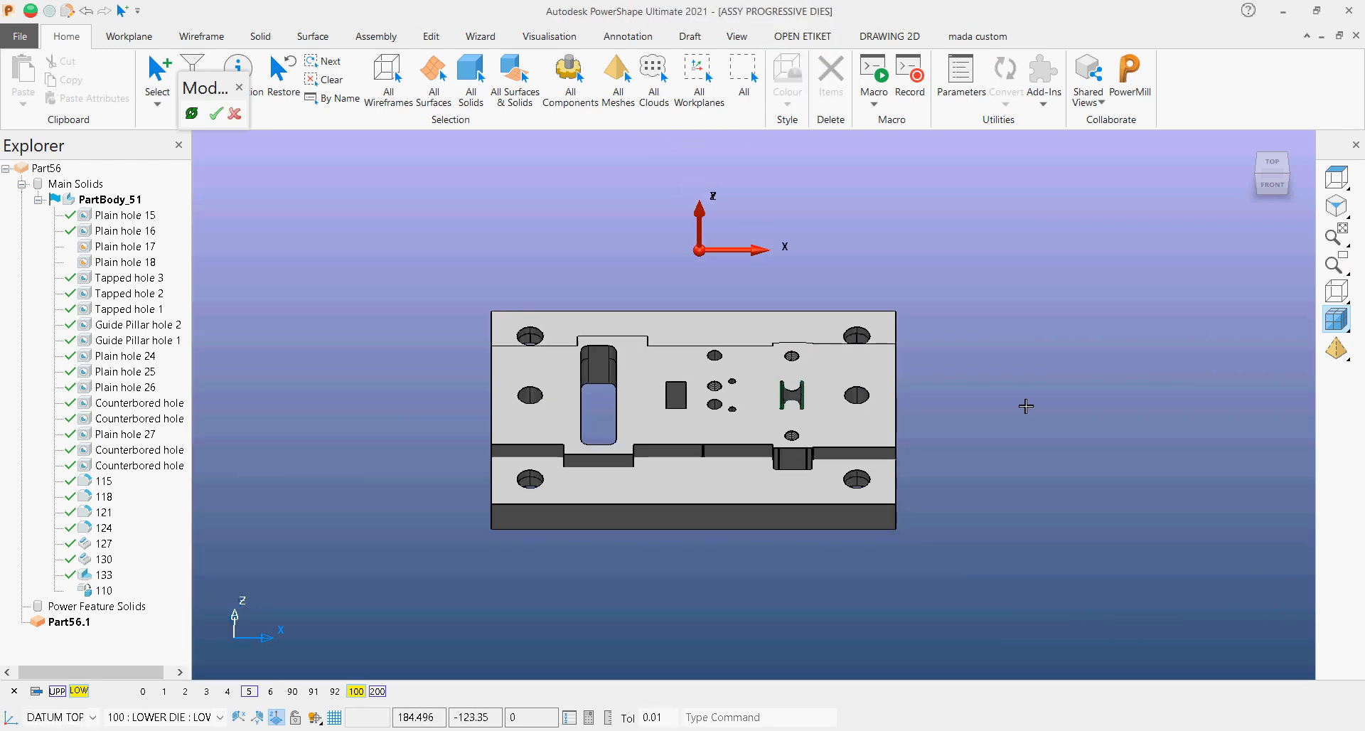
Step: Create a solid core block around the selected plate with value rounding turned off
{"action": "left_click", "coordinate": [671, 474]}
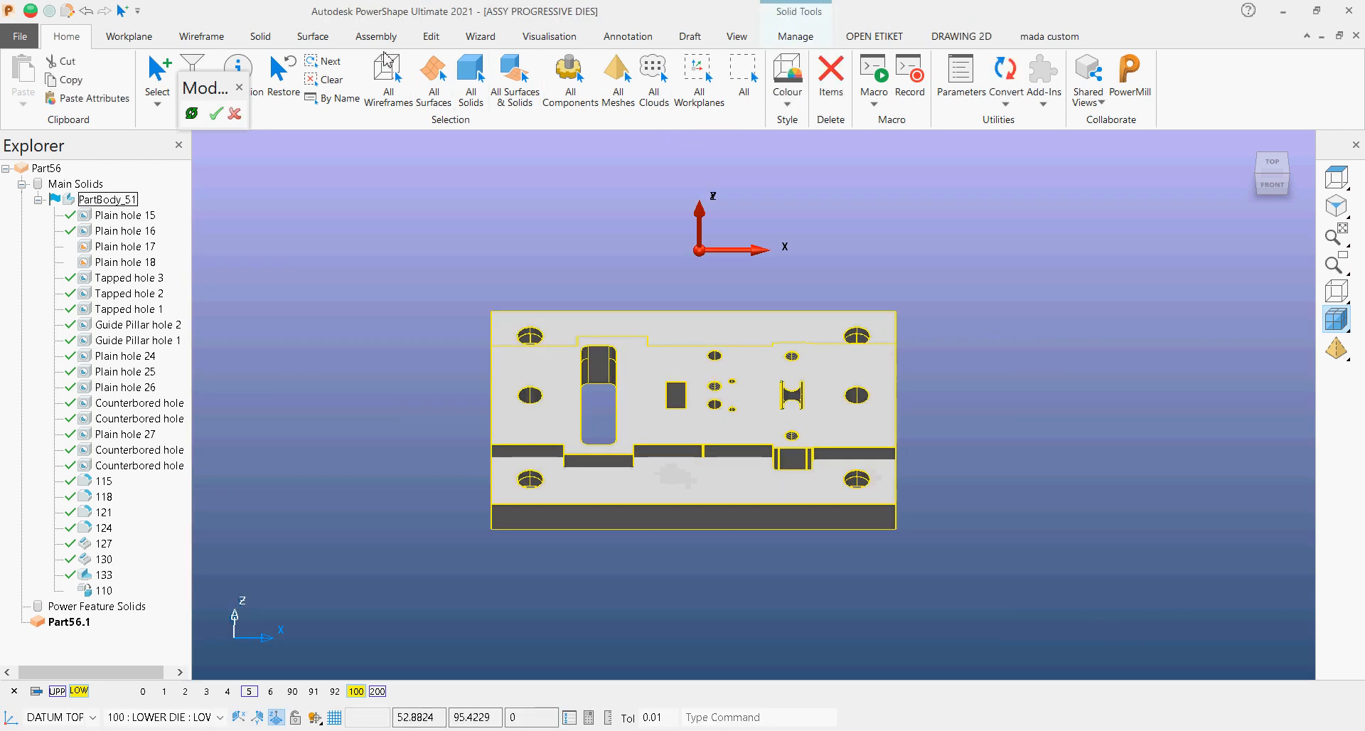
{"action": "left_click", "coordinate": [262, 37]}
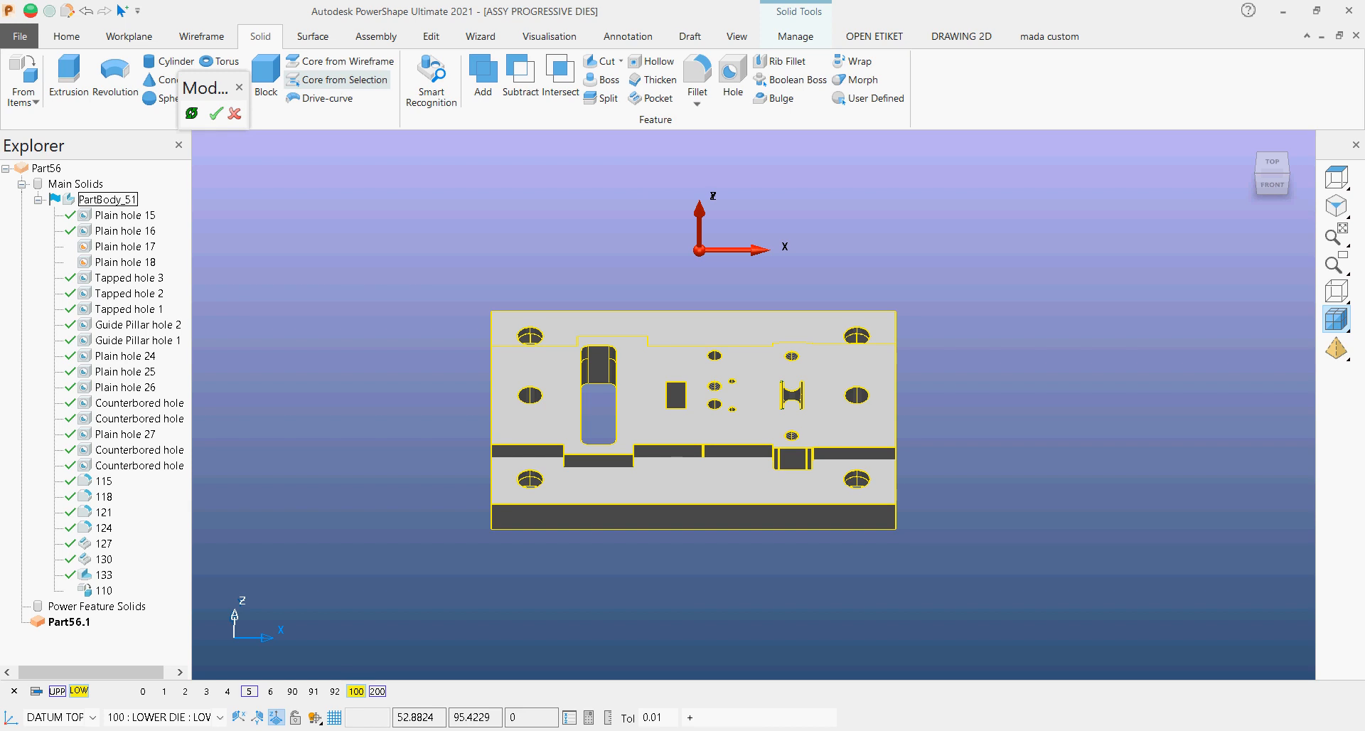
{"action": "key", "text": "super+plus"}
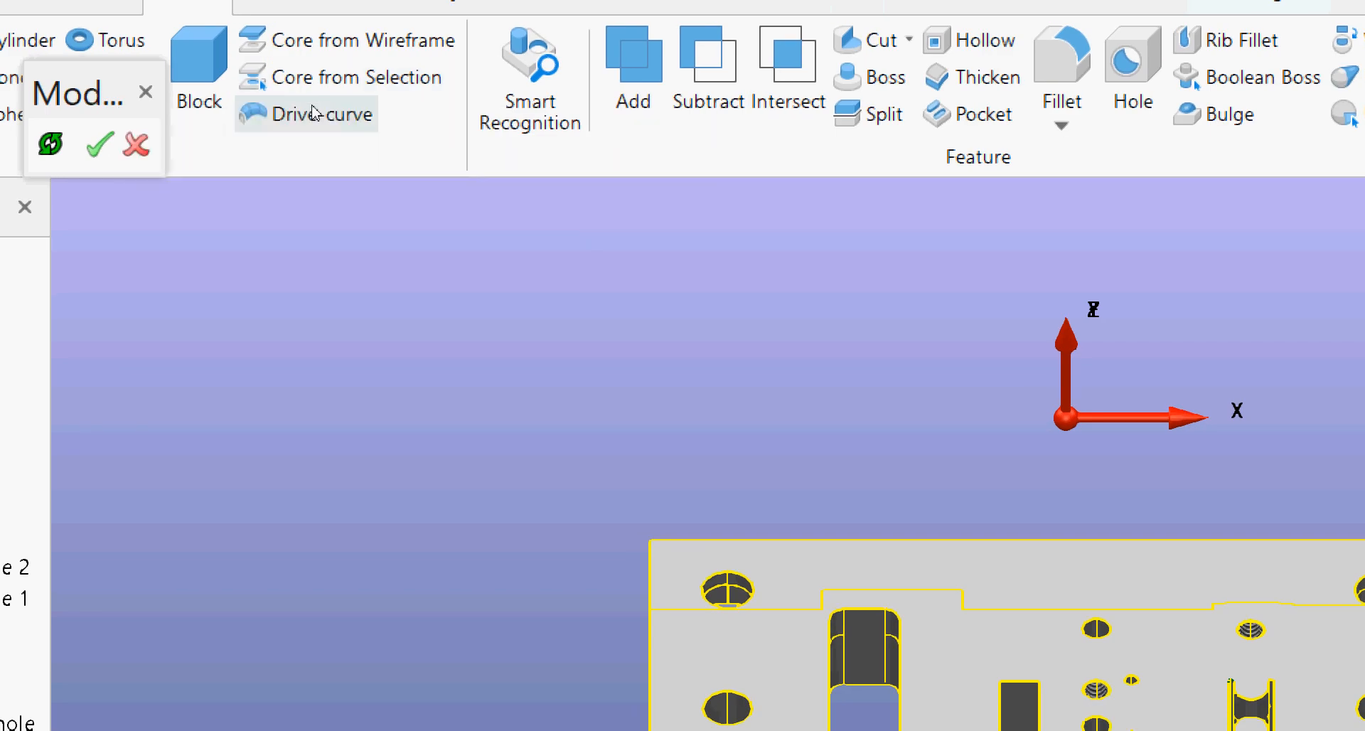
{"action": "left_click", "coordinate": [327, 76]}
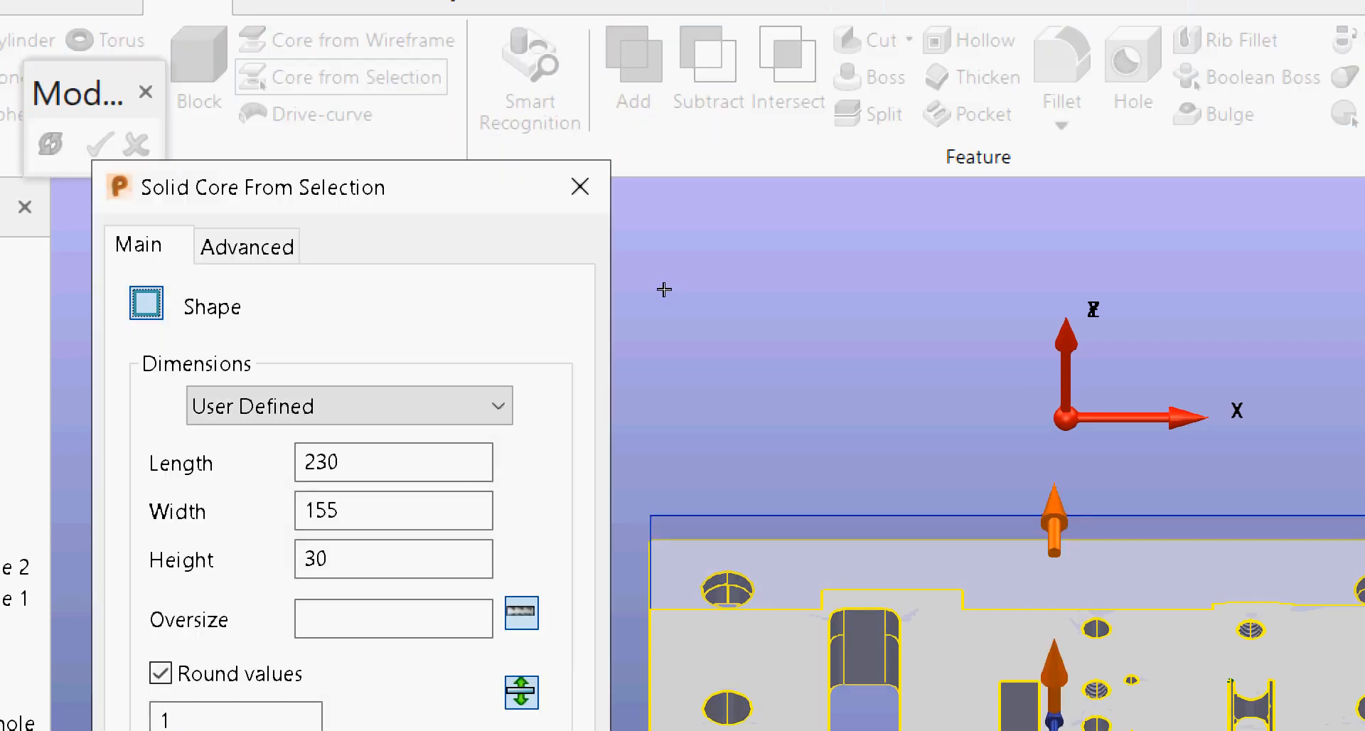
{"action": "key", "text": "super+Escape"}
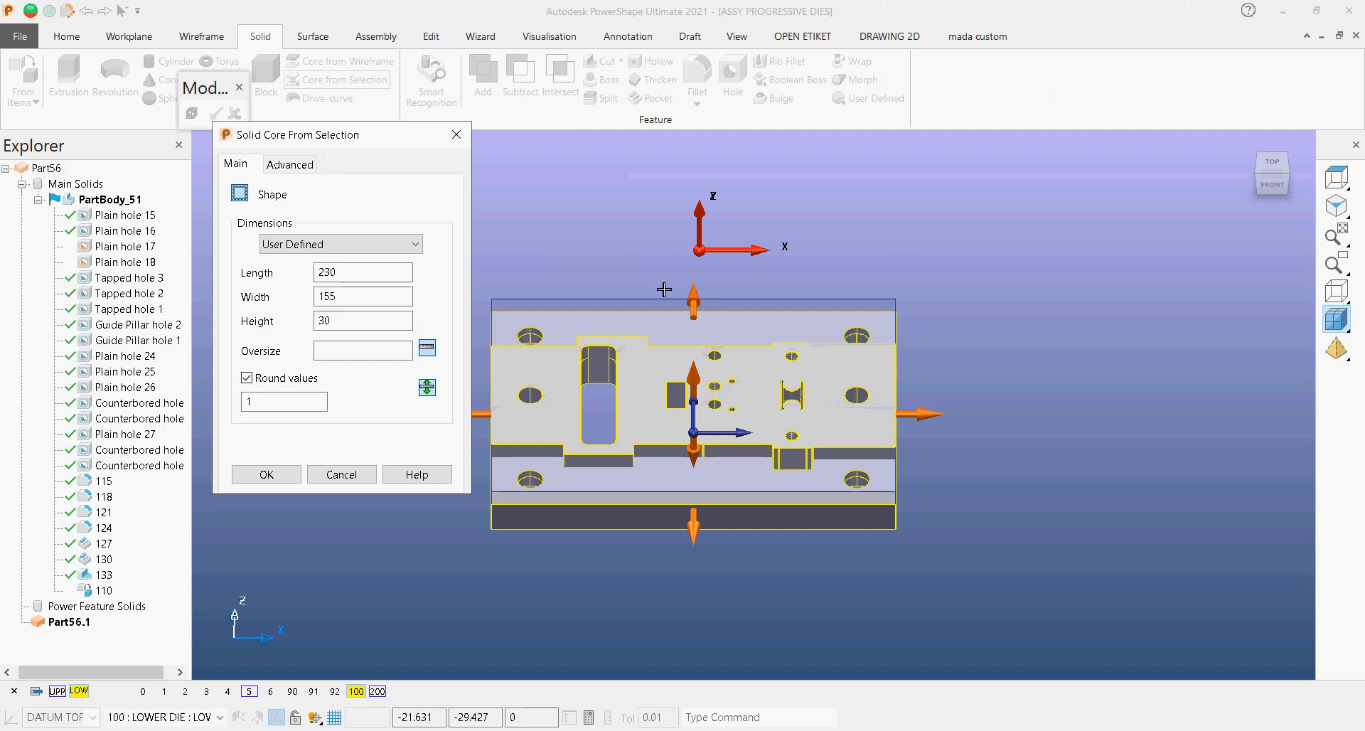
{"action": "left_click", "coordinate": [1259, 176]}
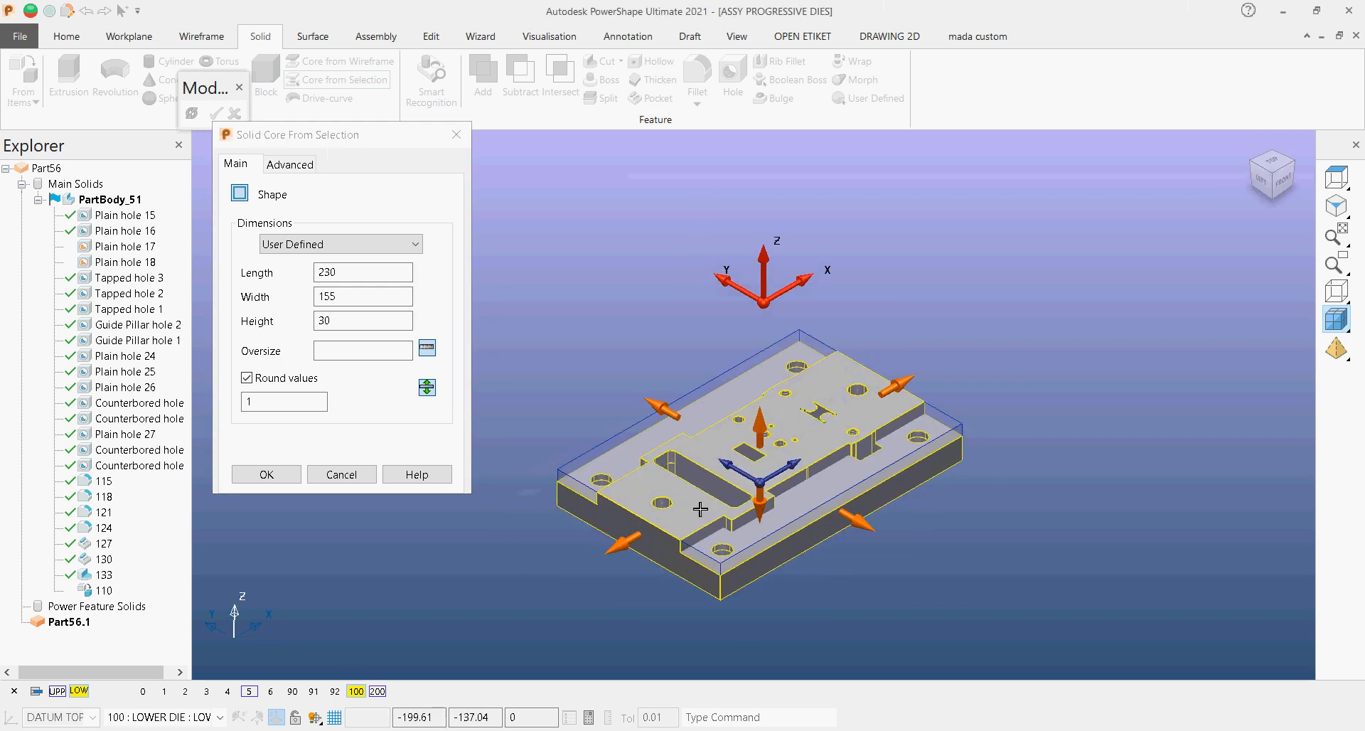
{"action": "left_click", "coordinate": [282, 381]}
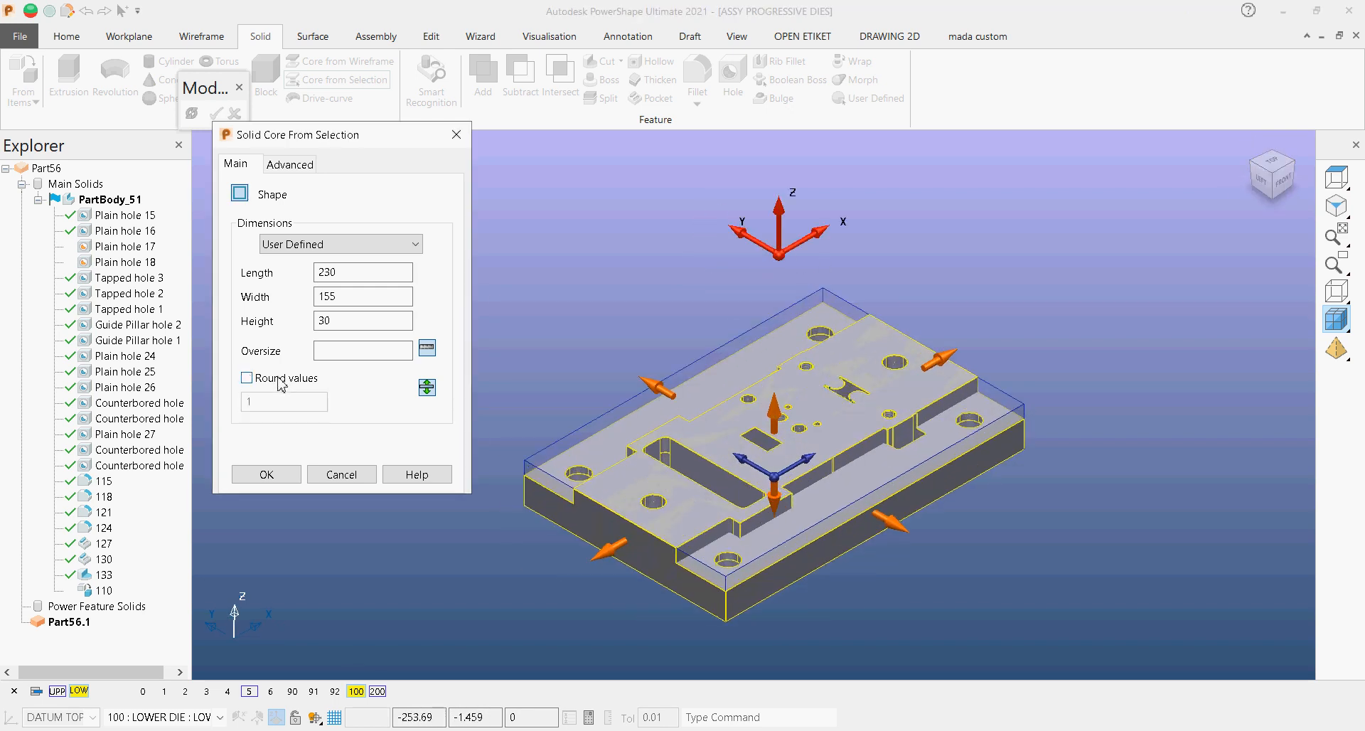
{"action": "left_click", "coordinate": [274, 474]}
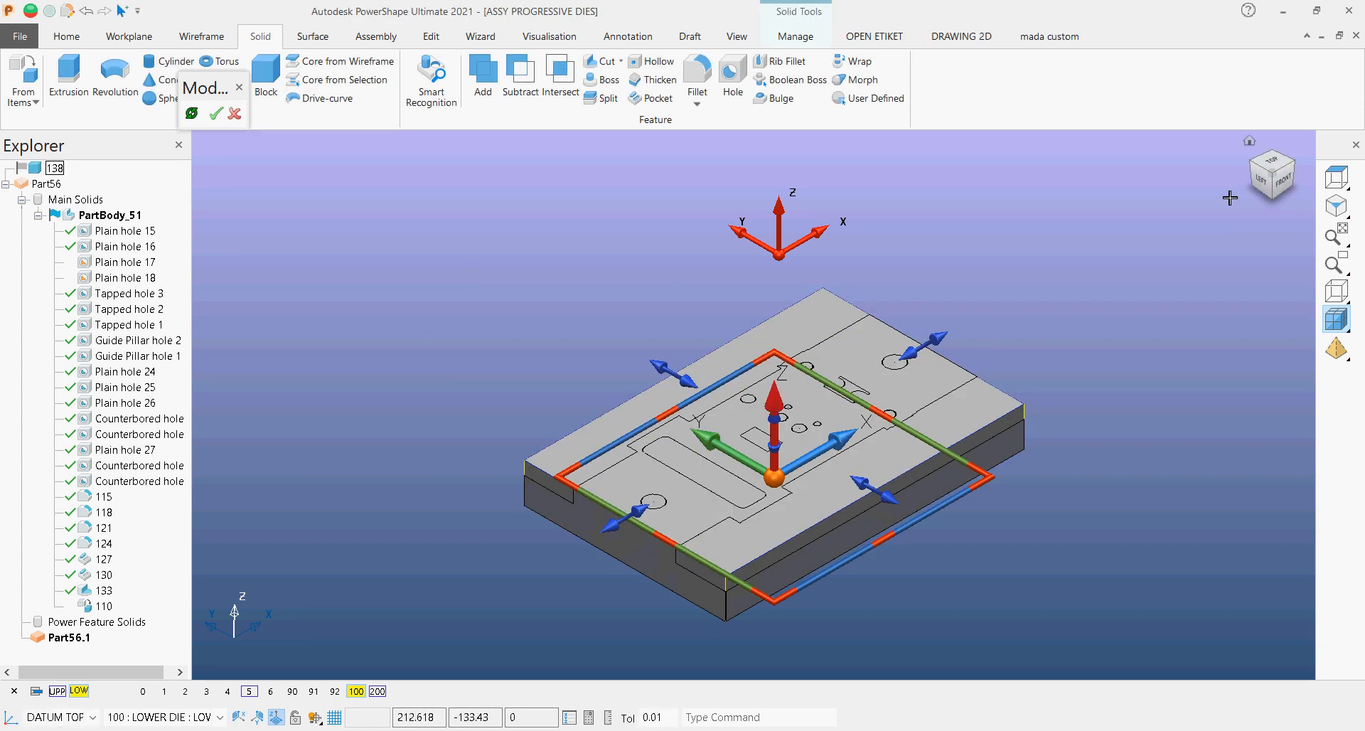
Step: Apply a solid cut of type Through to the block, using the composite curve of the H-shaped slot
{"action": "left_click", "coordinate": [1277, 163]}
{"action": "left_click", "coordinate": [1124, 268]}
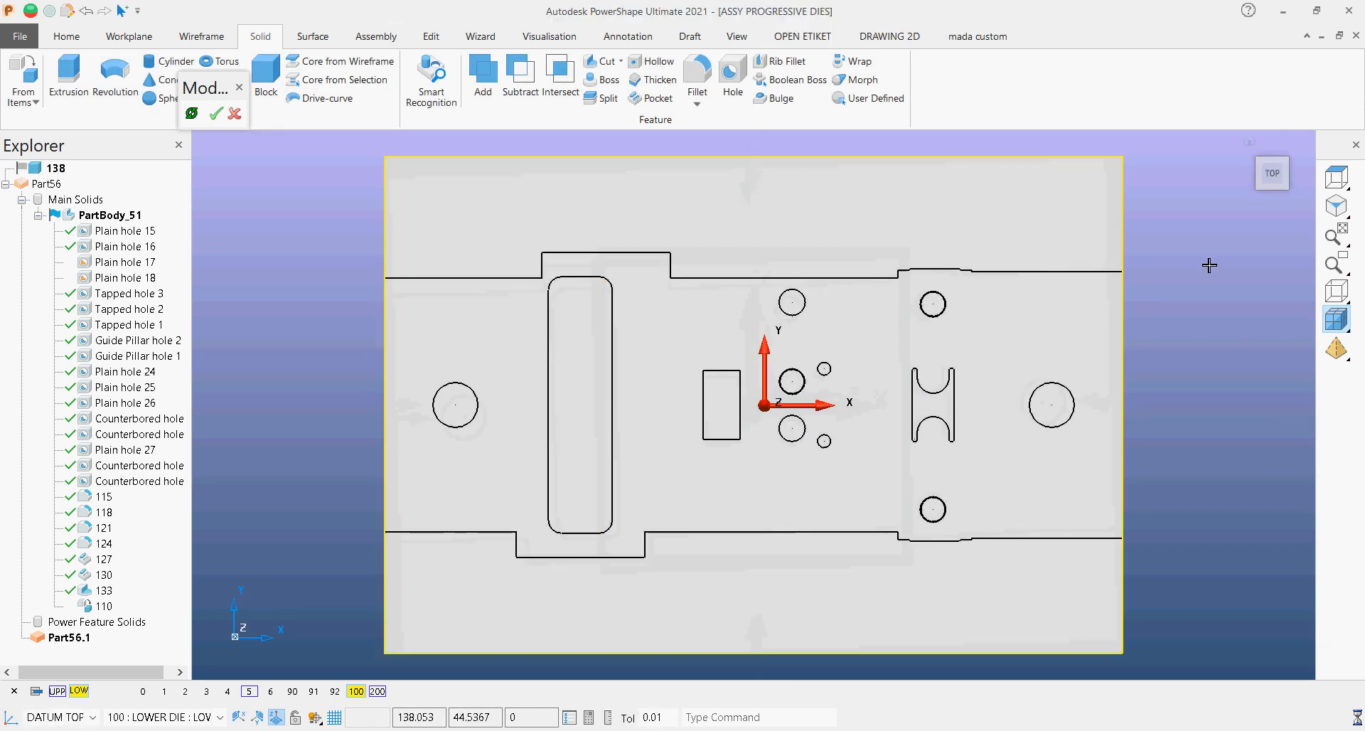
{"action": "left_click", "coordinate": [931, 392]}
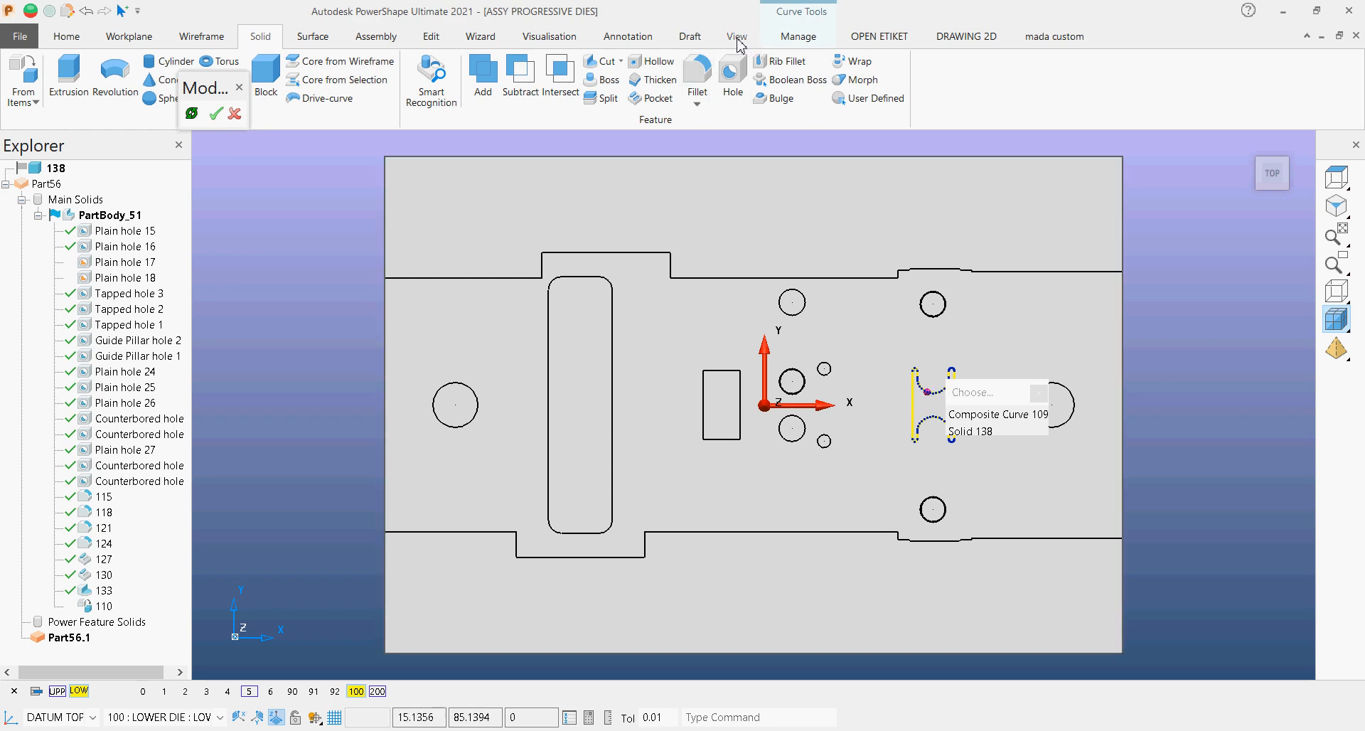
{"action": "left_click", "coordinate": [615, 72]}
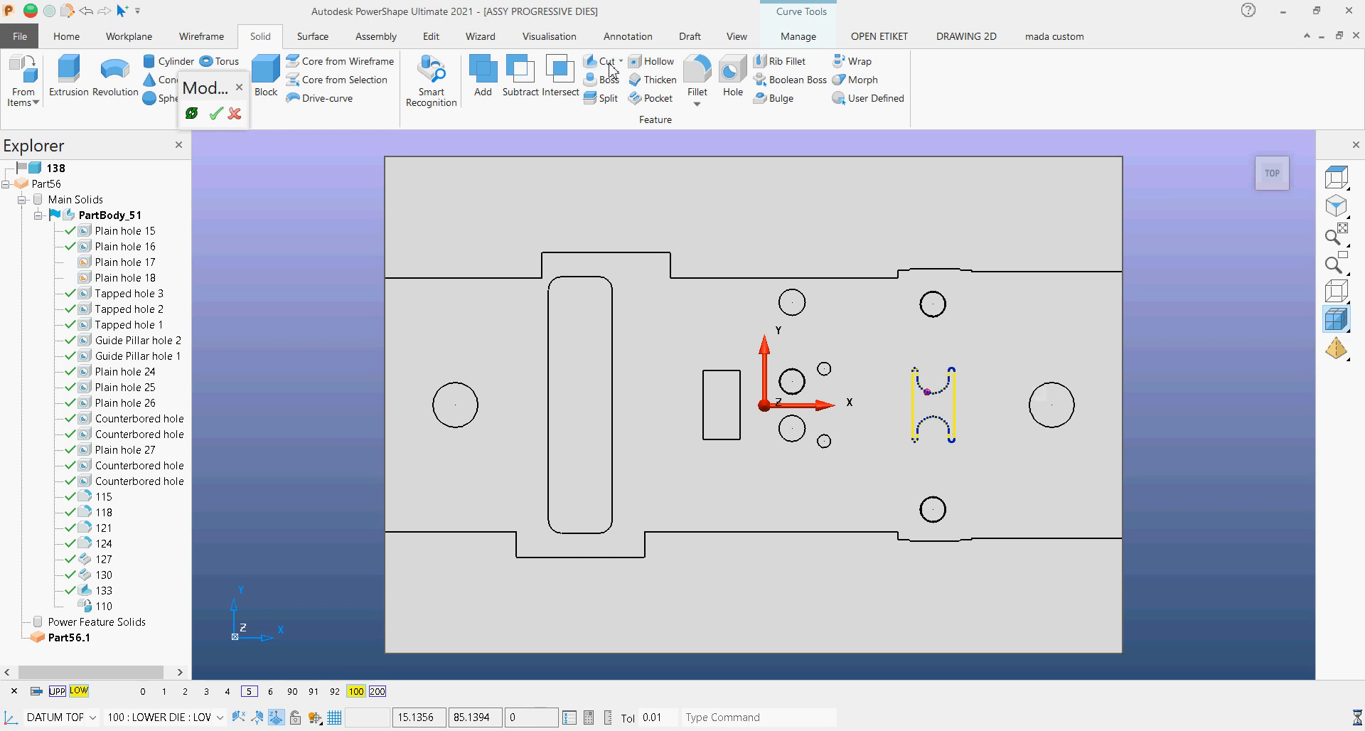
{"action": "left_click", "coordinate": [1259, 188]}
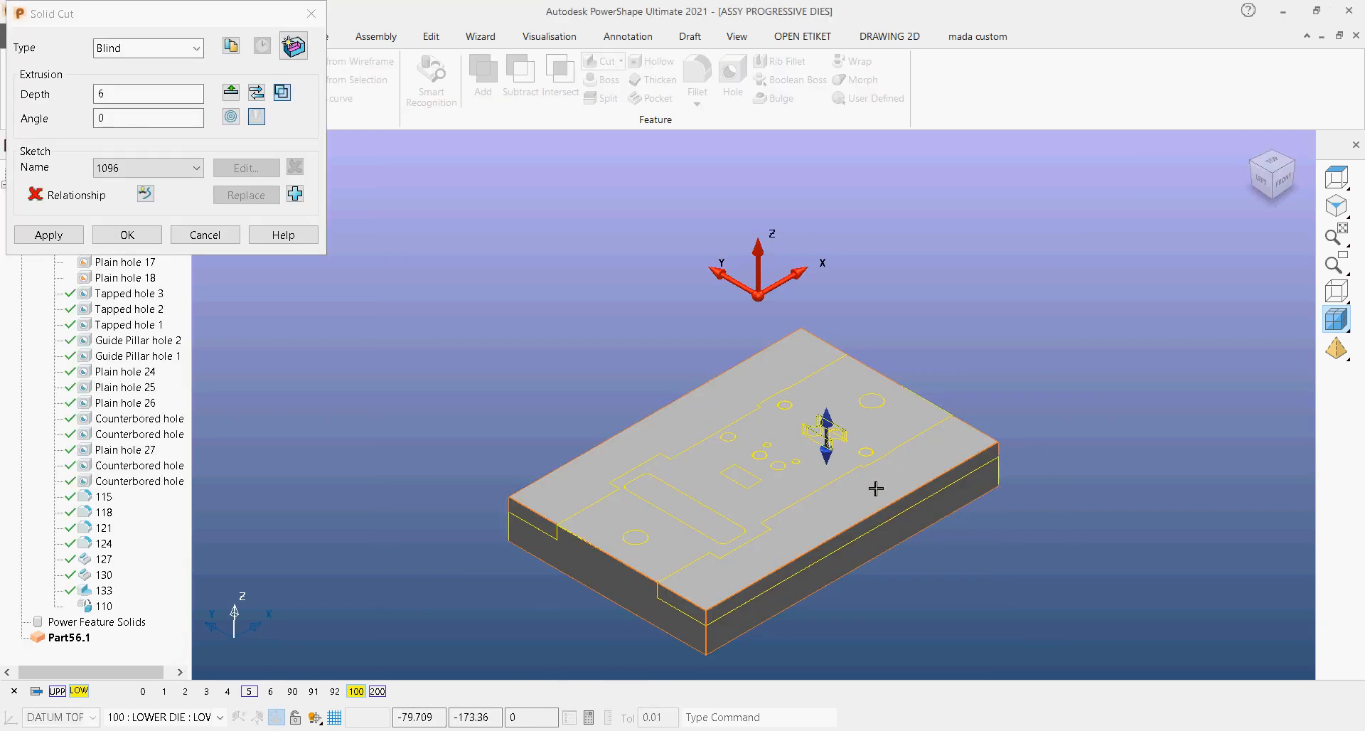
{"action": "left_click", "coordinate": [174, 46]}
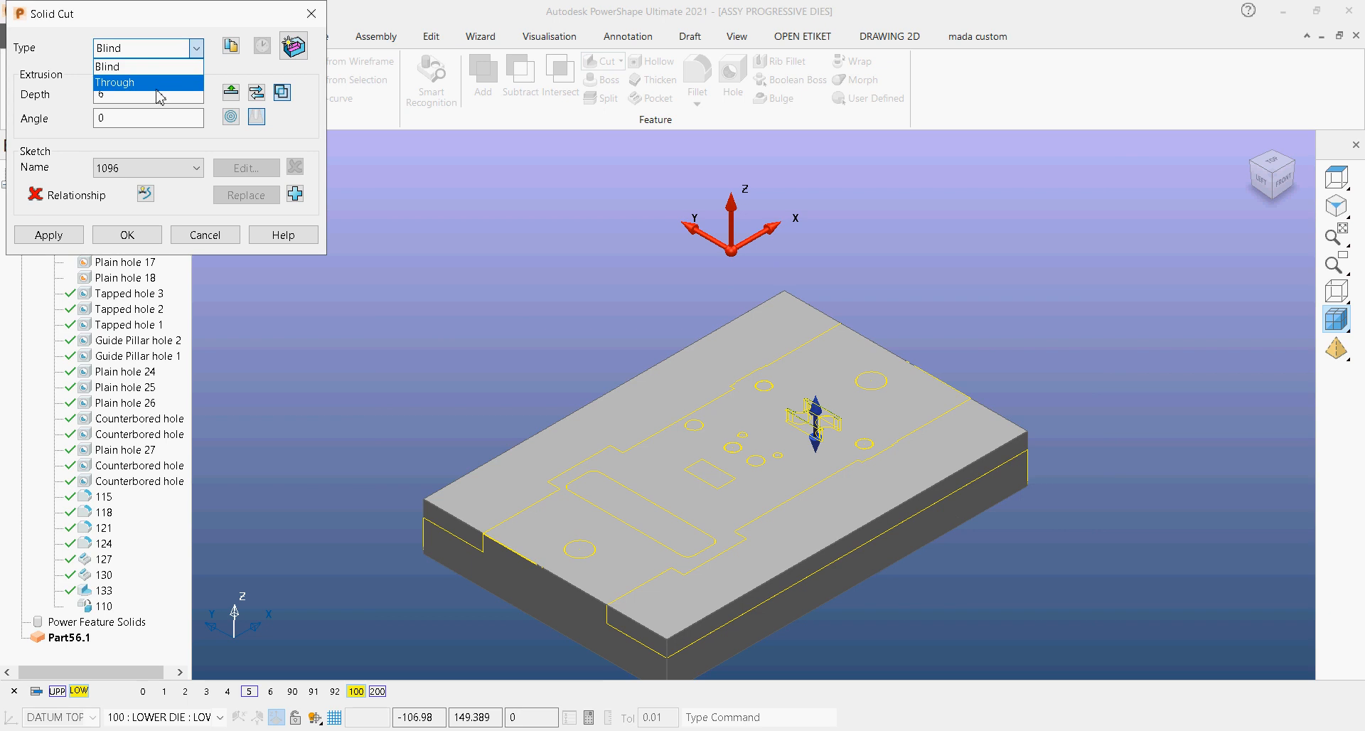
{"action": "left_click", "coordinate": [152, 73]}
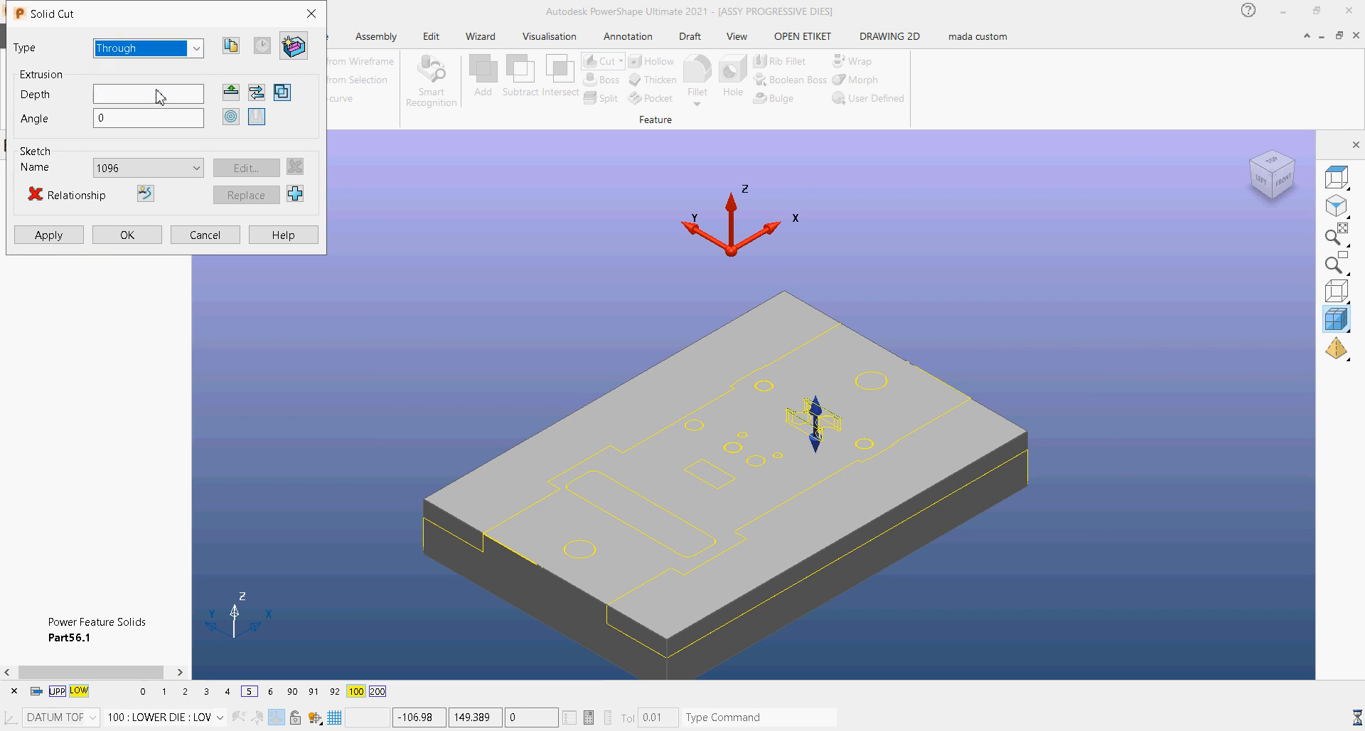
{"action": "left_click", "coordinate": [52, 235]}
{"action": "left_click", "coordinate": [192, 235]}
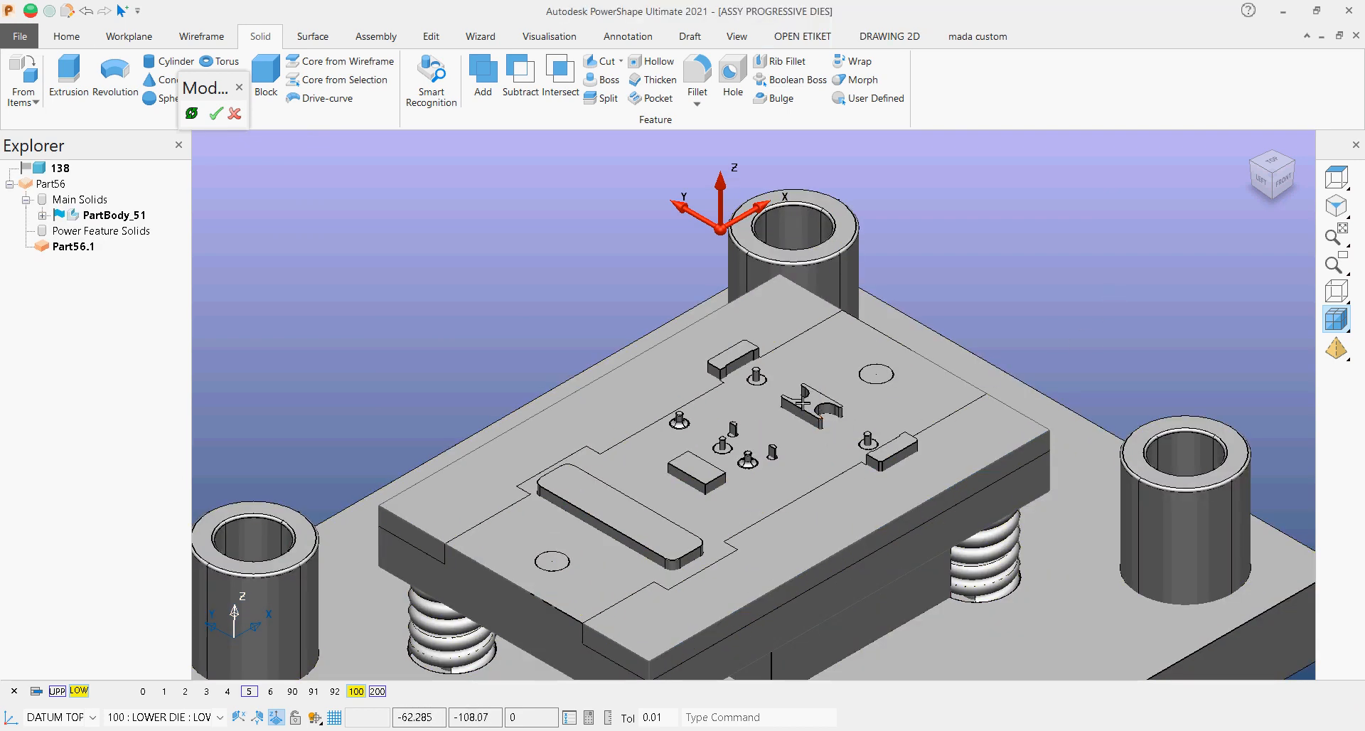
Step: Delete the solid core block covering the stepped plate
{"action": "scroll", "coordinate": [809, 403], "scroll_direction": "down", "scroll_amount": 2}
{"action": "scroll", "coordinate": [809, 404], "scroll_direction": "down", "scroll_amount": 2}
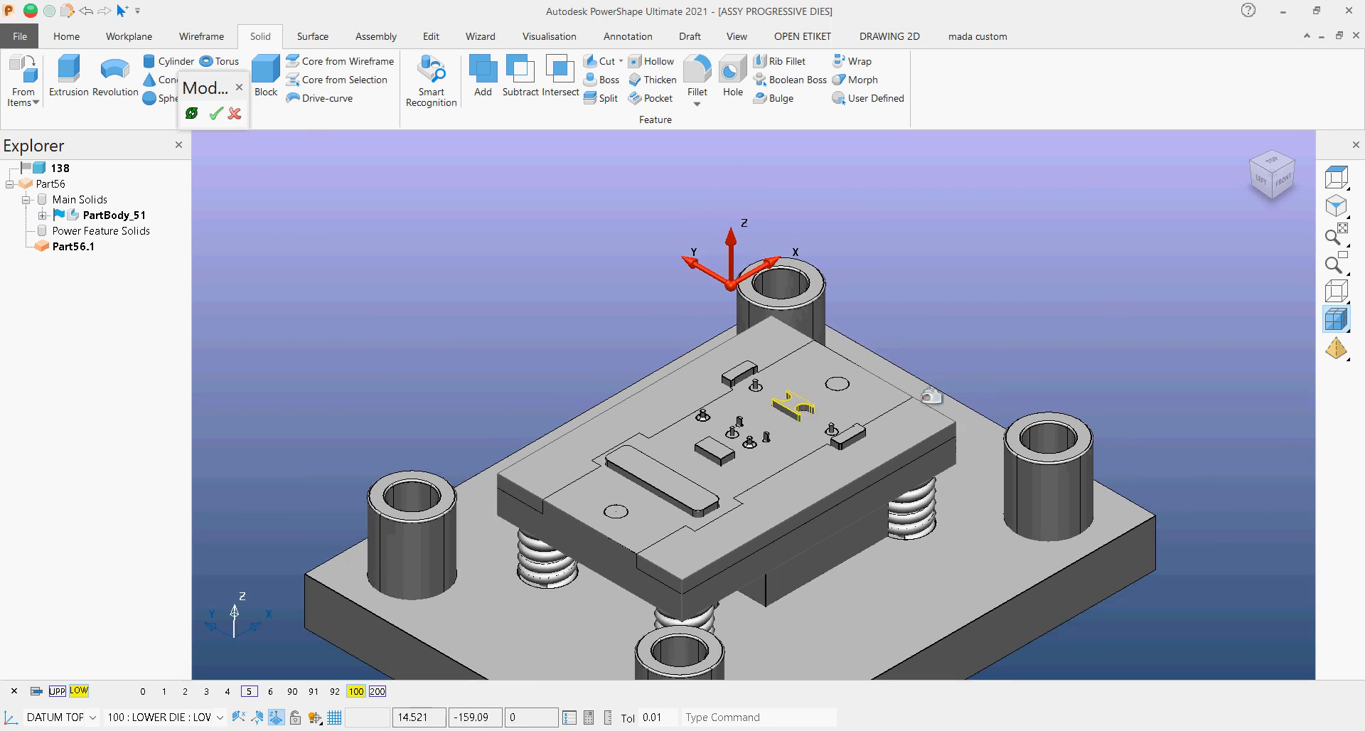
{"action": "left_click", "coordinate": [774, 501]}
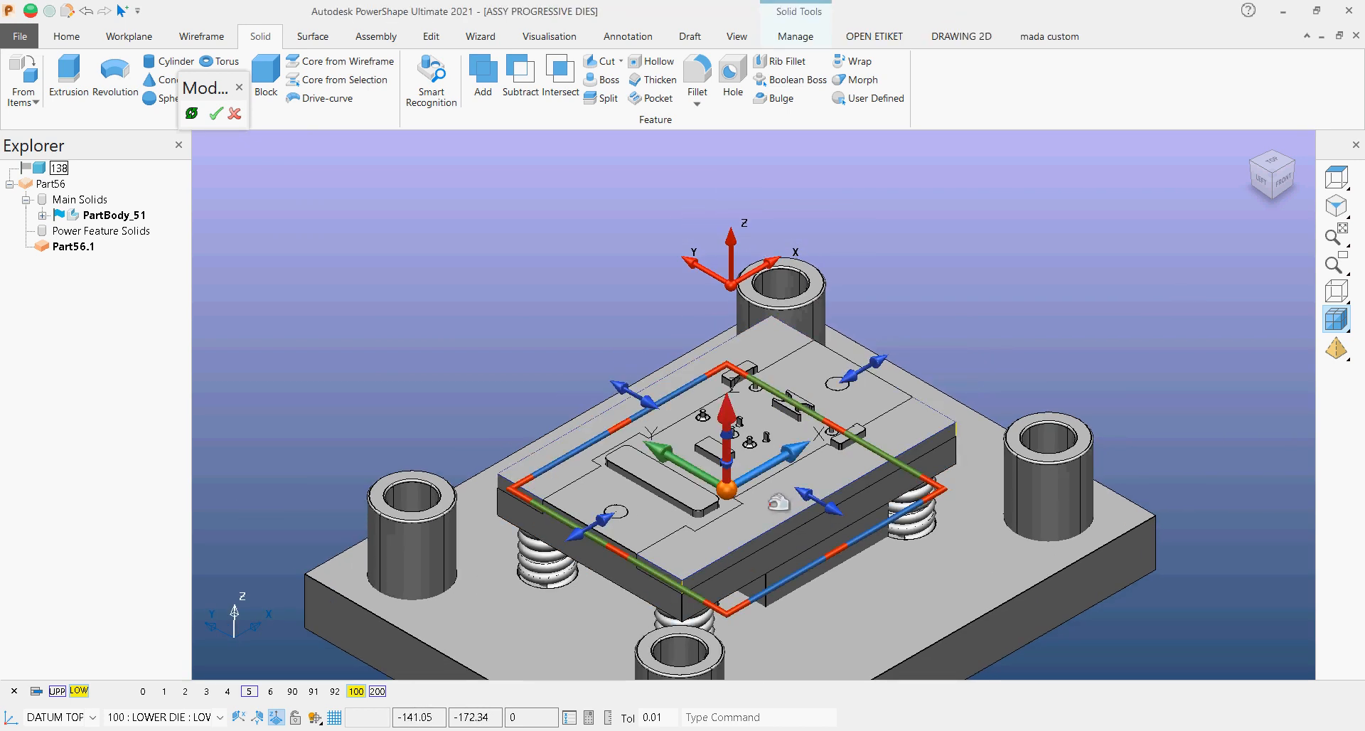
{"action": "key", "text": "Escape"}
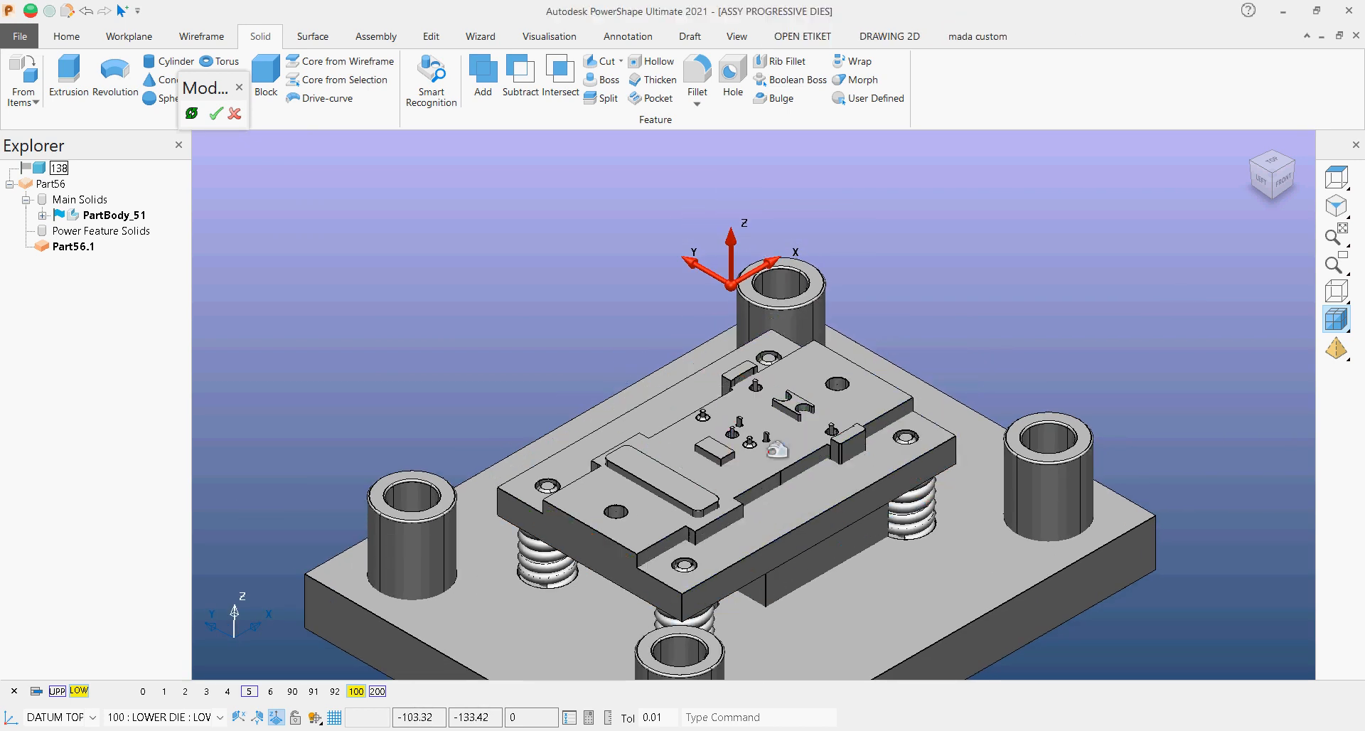
Step: Isolate the stepped plate by hiding every other component of the die assembly
{"action": "left_click", "coordinate": [756, 517]}
{"action": "left_click", "coordinate": [984, 326]}
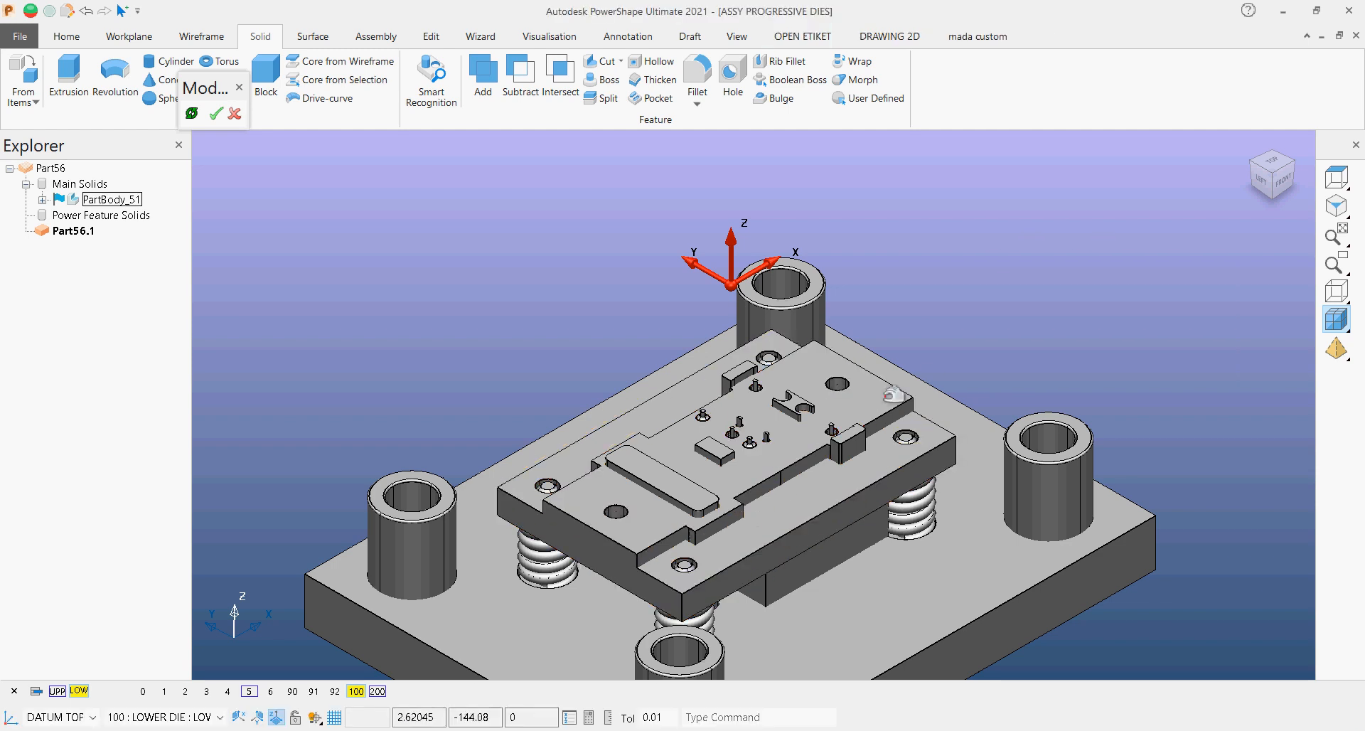
{"action": "left_click", "coordinate": [790, 493]}
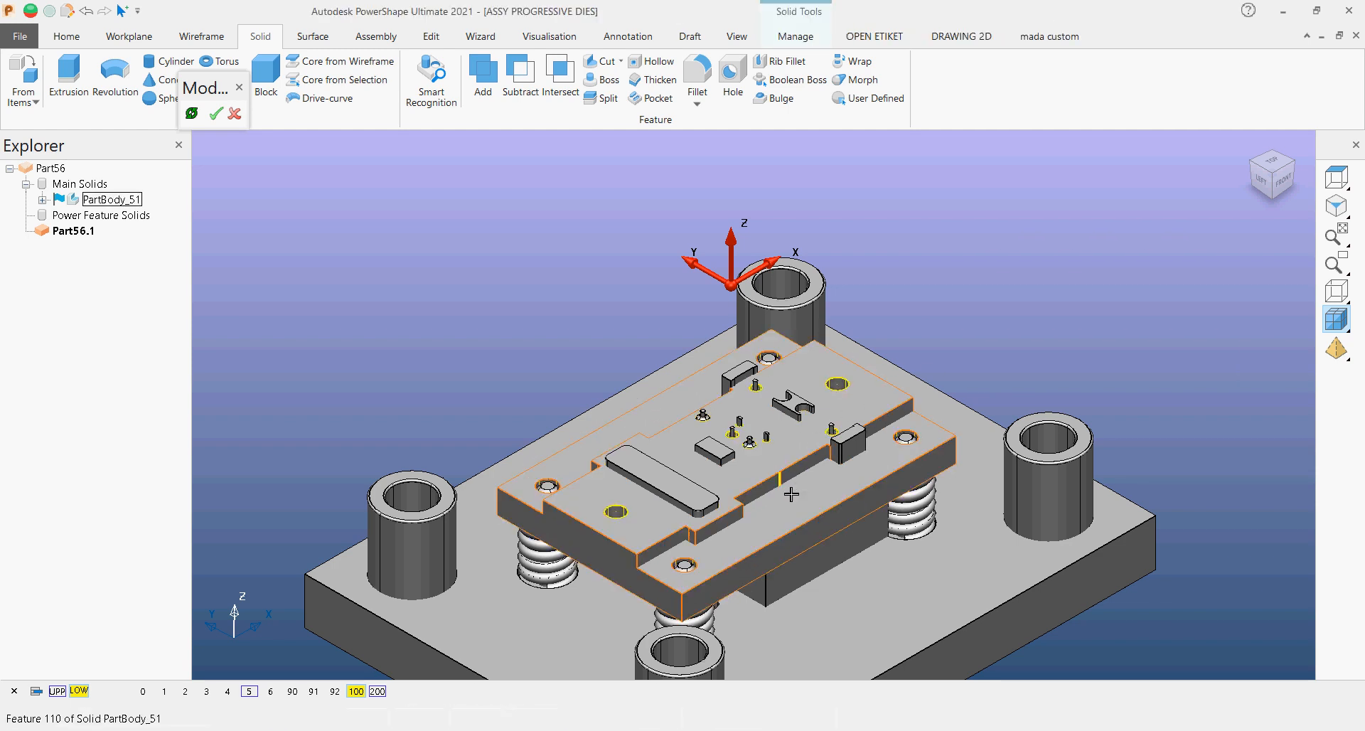
{"action": "key", "text": "ctrl+k"}
{"action": "left_click", "coordinate": [1066, 361]}
{"action": "scroll", "coordinate": [750, 492], "scroll_direction": "up", "scroll_amount": 3}
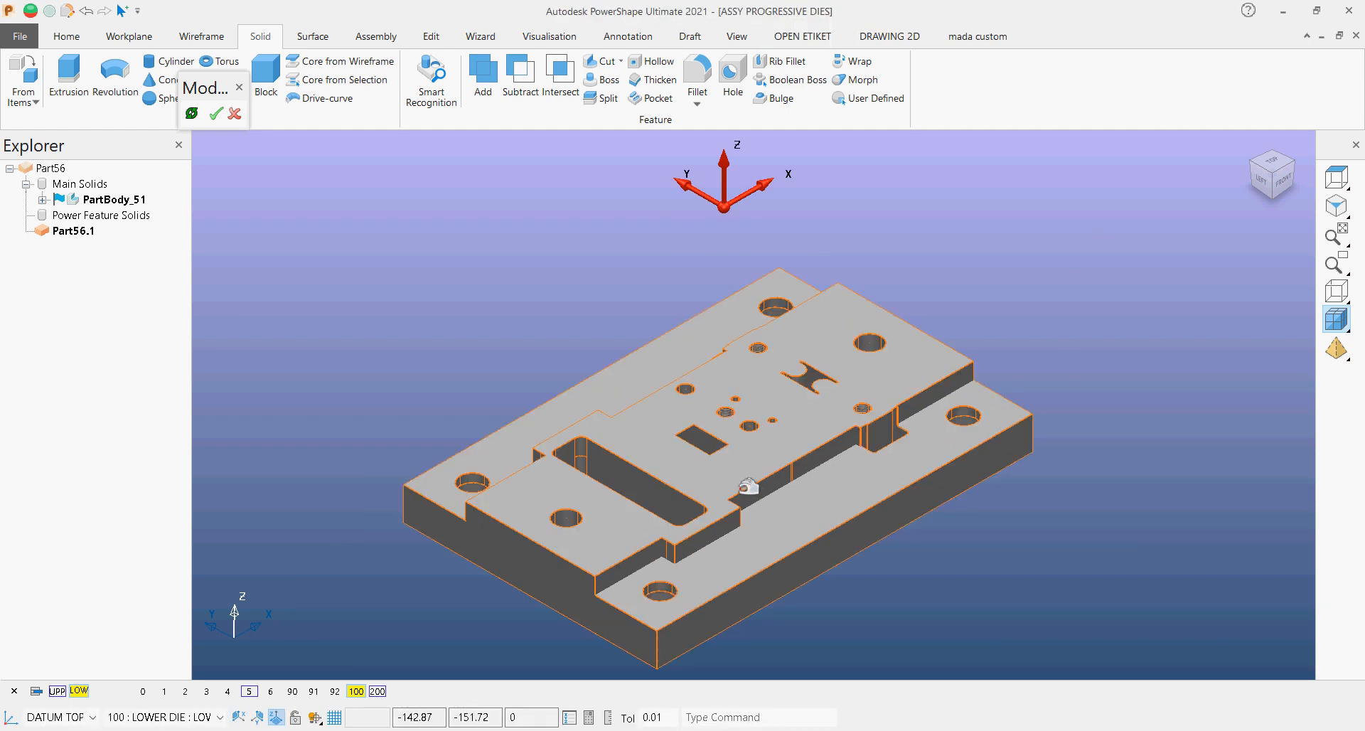
Step: Accept the modifications to the plate component and return to the main assembly
{"action": "left_click", "coordinate": [750, 482]}
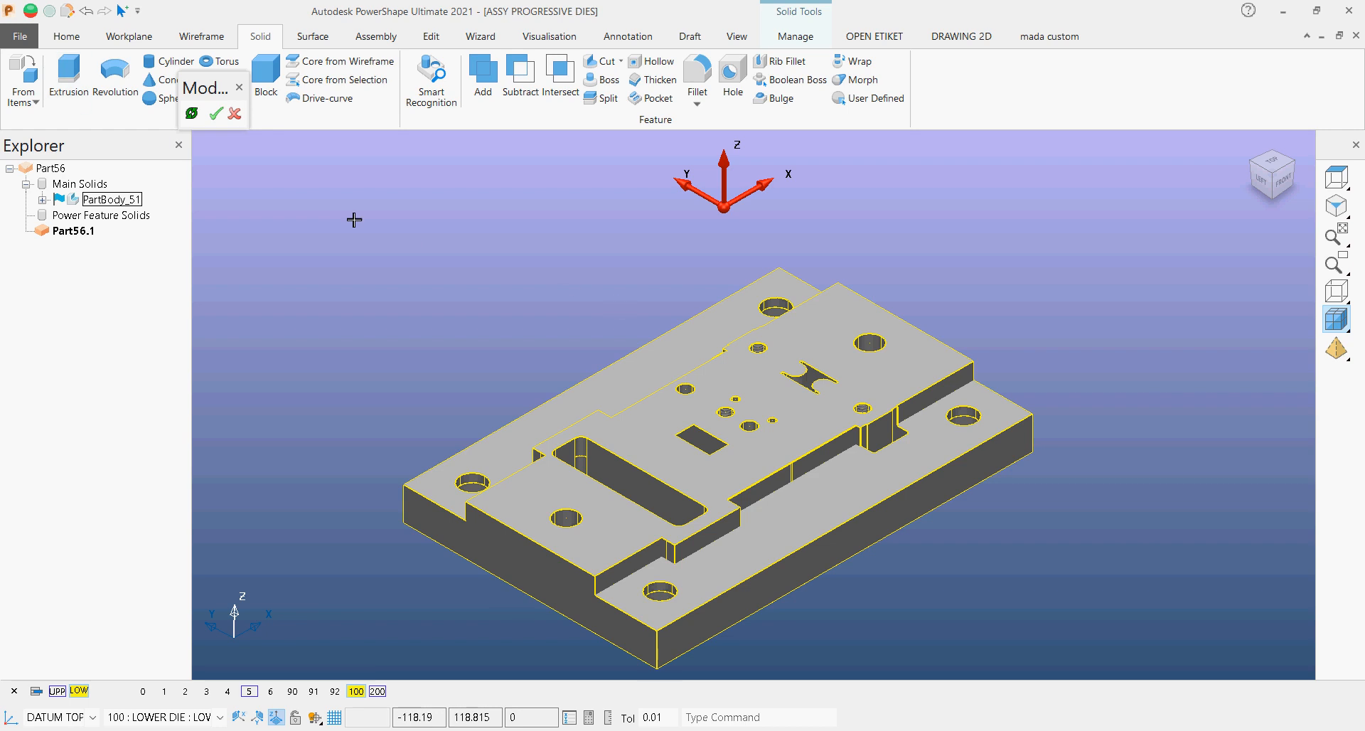
{"action": "left_click", "coordinate": [216, 114]}
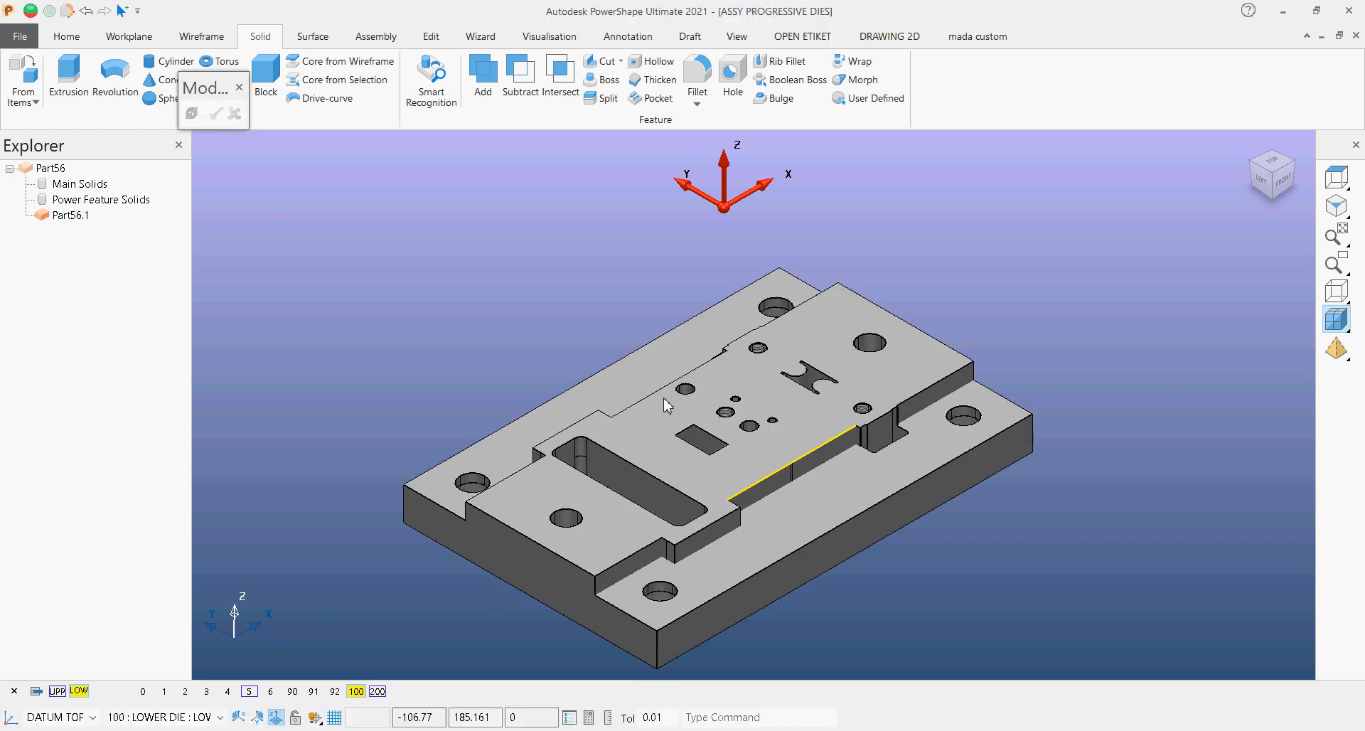
{"action": "scroll", "coordinate": [760, 425], "scroll_direction": "down", "scroll_amount": 2}
{"action": "scroll", "coordinate": [862, 505], "scroll_direction": "up", "scroll_amount": 1}
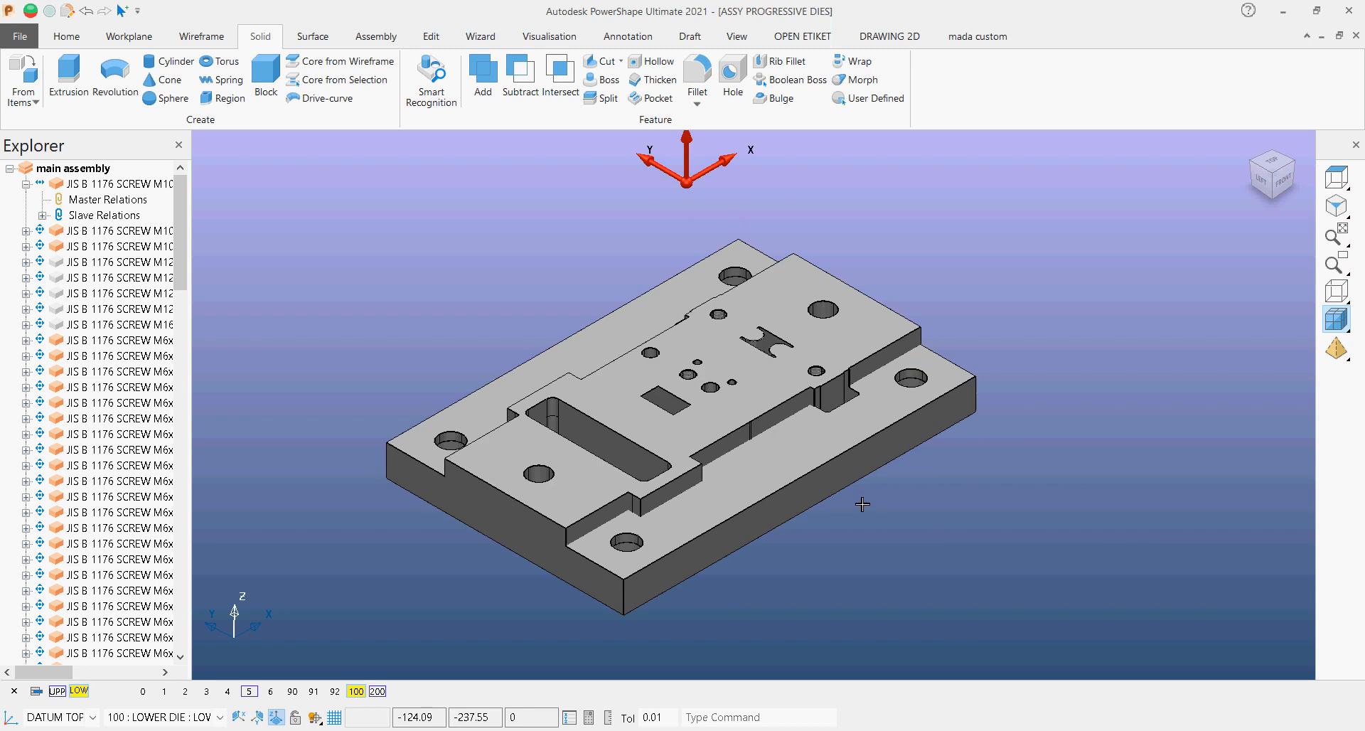
Step: Copy the plate component Part56.1, switch to FeatureCAM and paste the plate into the FM8 milling document
{"action": "left_click", "coordinate": [686, 466]}
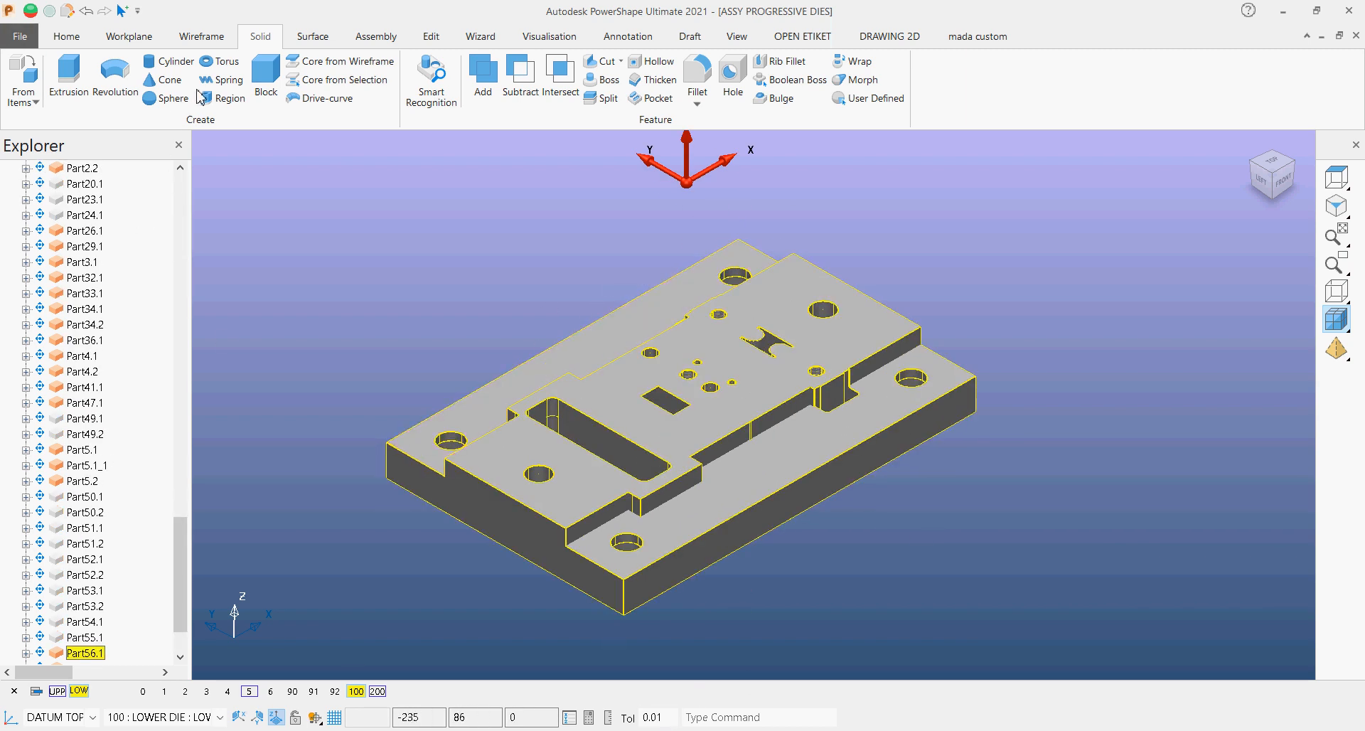
{"action": "left_click", "coordinate": [66, 36]}
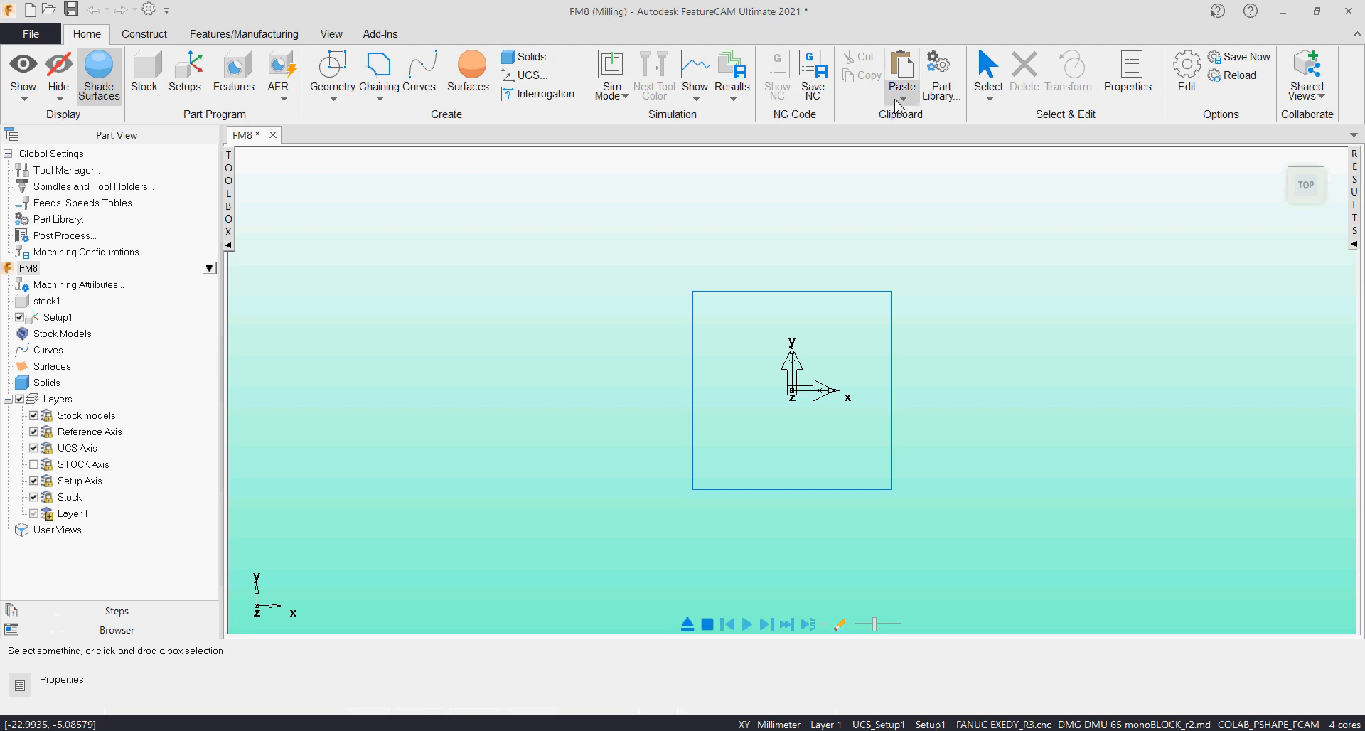
{"action": "left_click", "coordinate": [901, 99]}
{"action": "left_click", "coordinate": [951, 162]}
{"action": "left_click", "coordinate": [747, 415]}
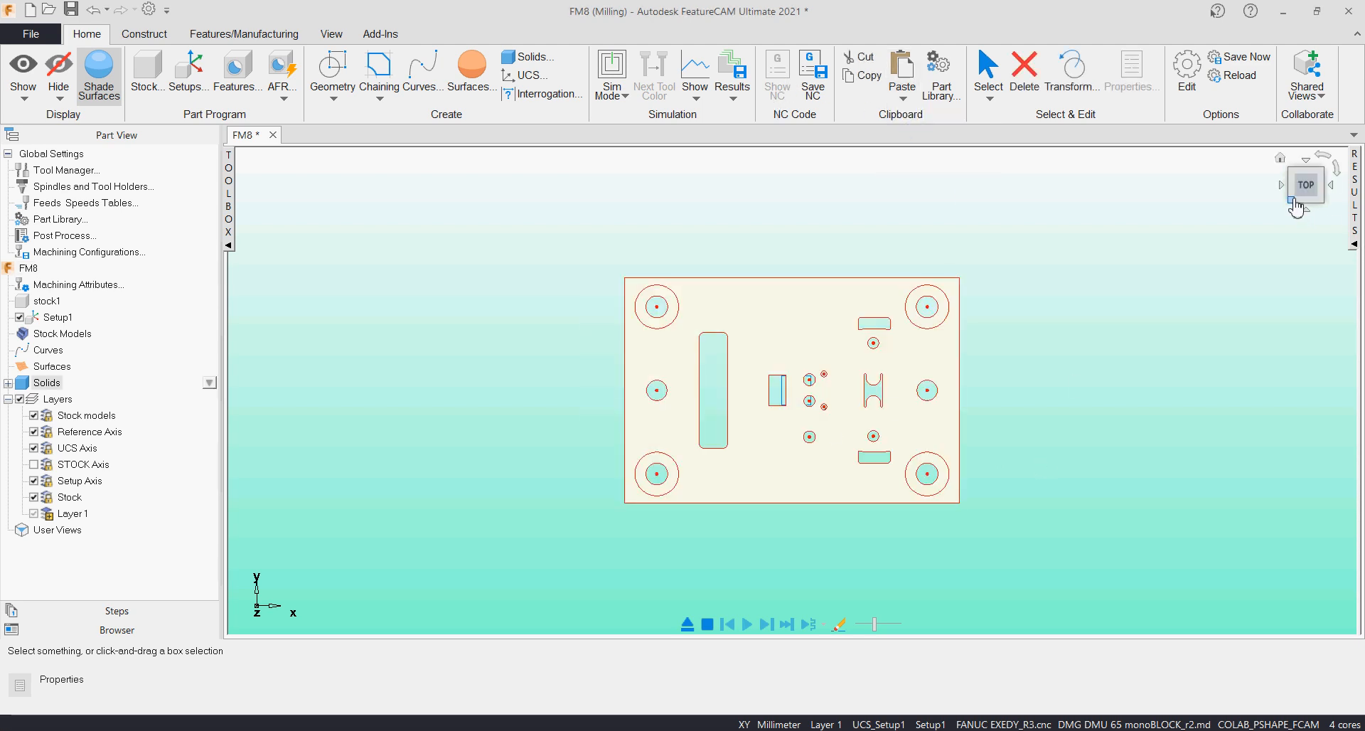
{"action": "left_click", "coordinate": [1301, 206]}
{"action": "scroll", "coordinate": [813, 295], "scroll_direction": "up", "scroll_amount": 2}
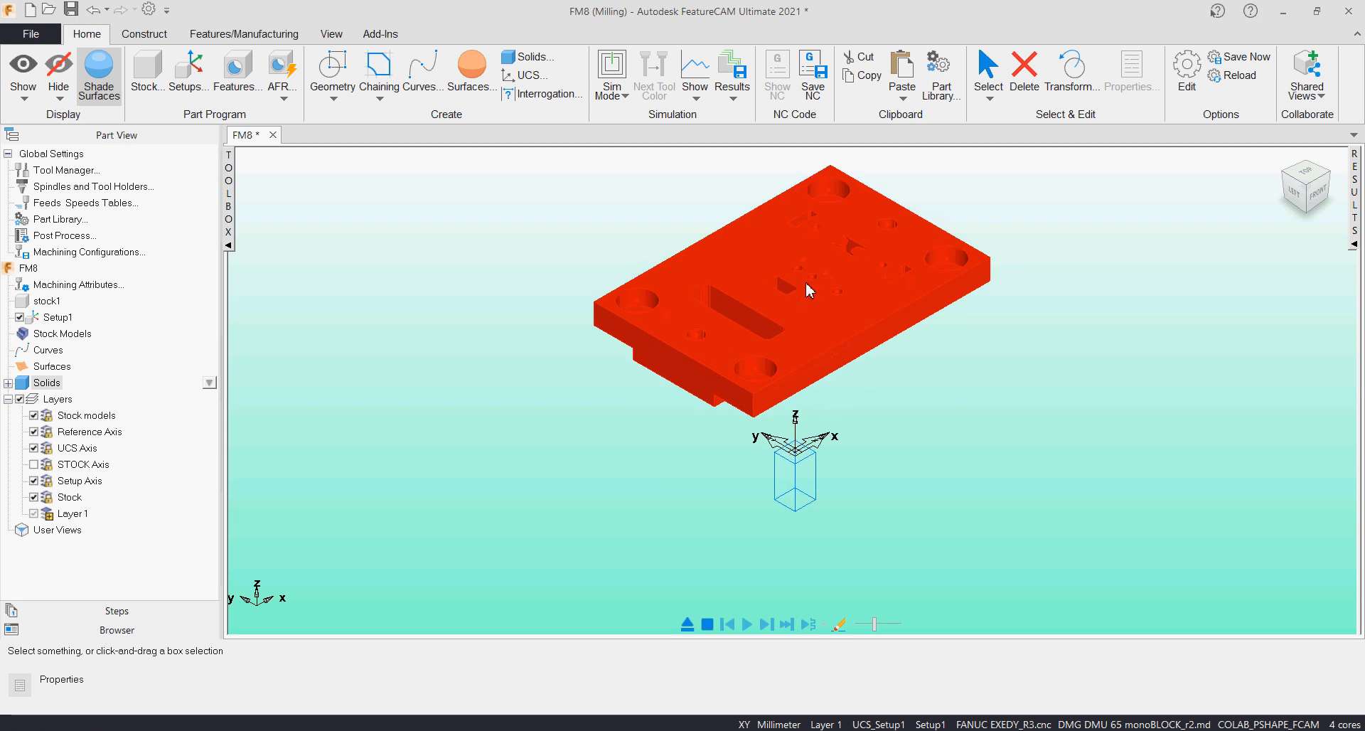
{"action": "scroll", "coordinate": [821, 226], "scroll_direction": "up", "scroll_amount": 3}
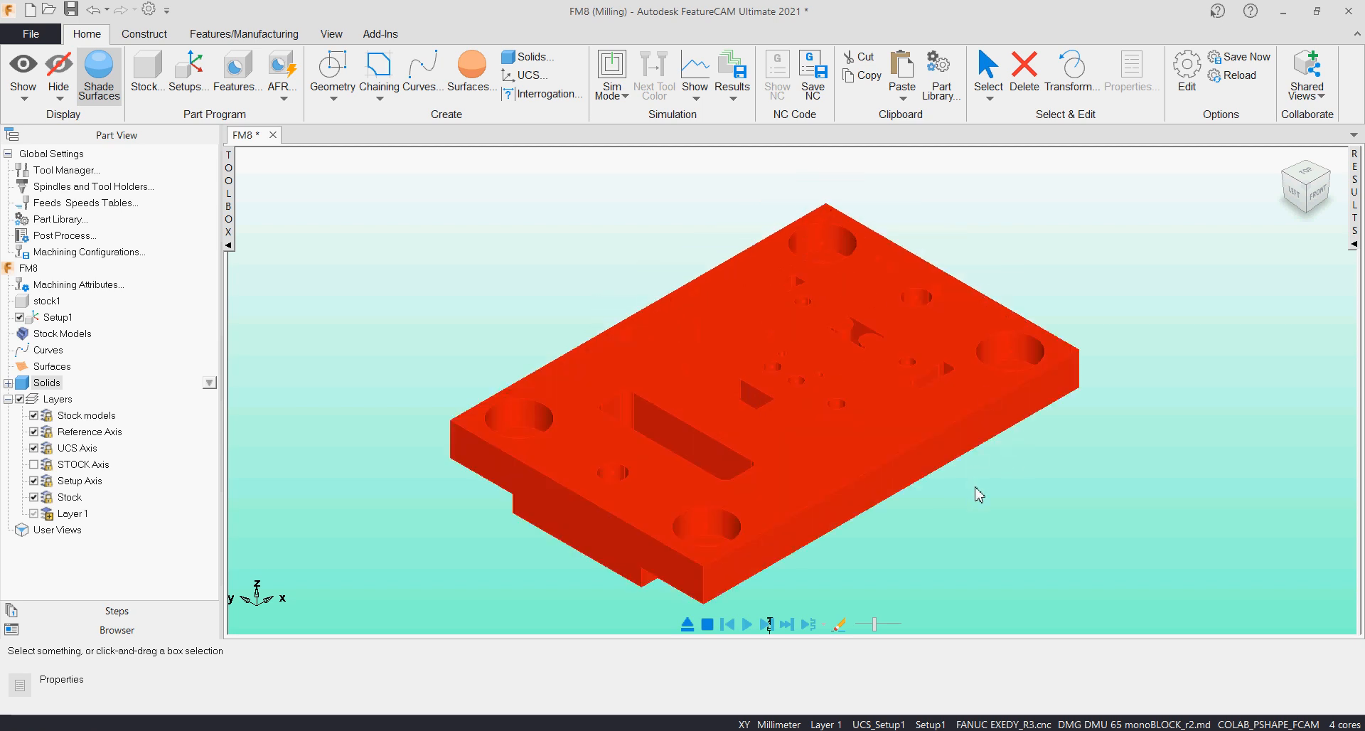
Step: Deselect the plate solid and open the properties of stock1
{"action": "left_click", "coordinate": [468, 281]}
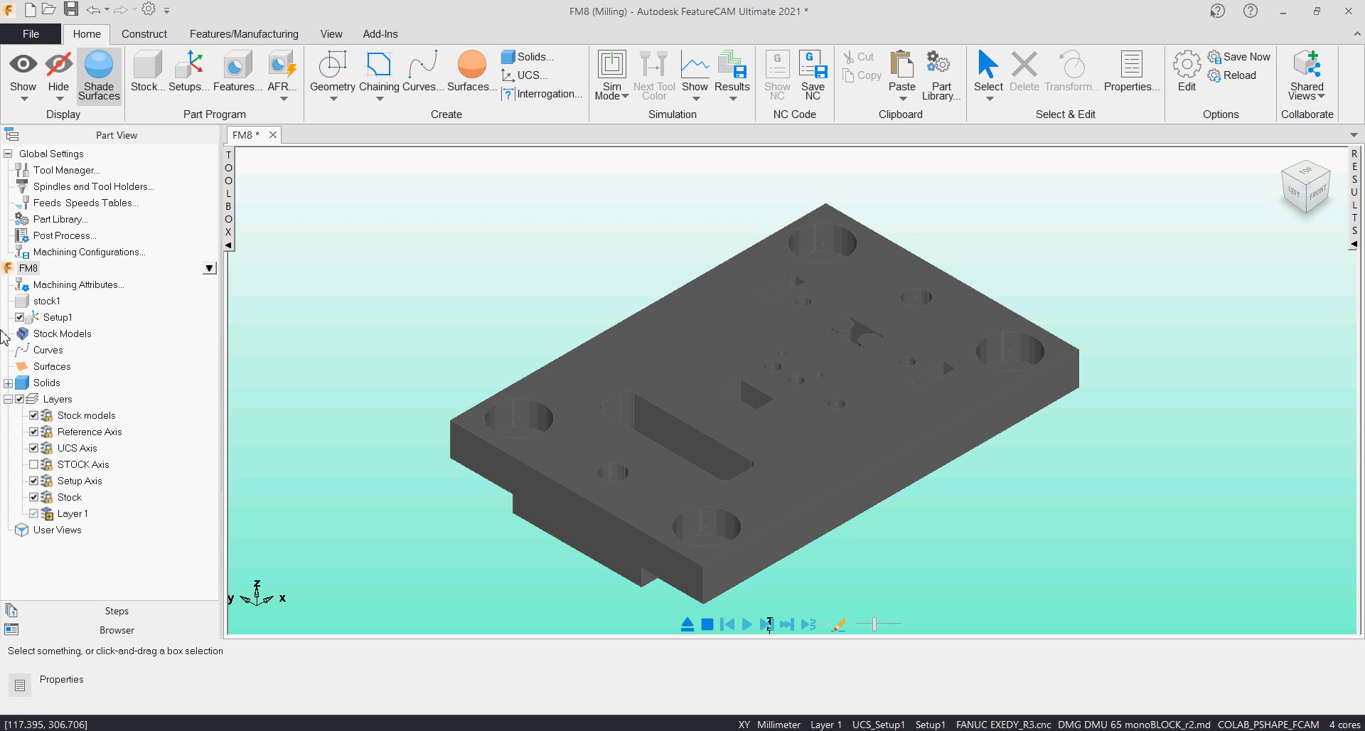
{"action": "left_click", "coordinate": [49, 300]}
{"action": "double_click", "coordinate": [958, 398]}
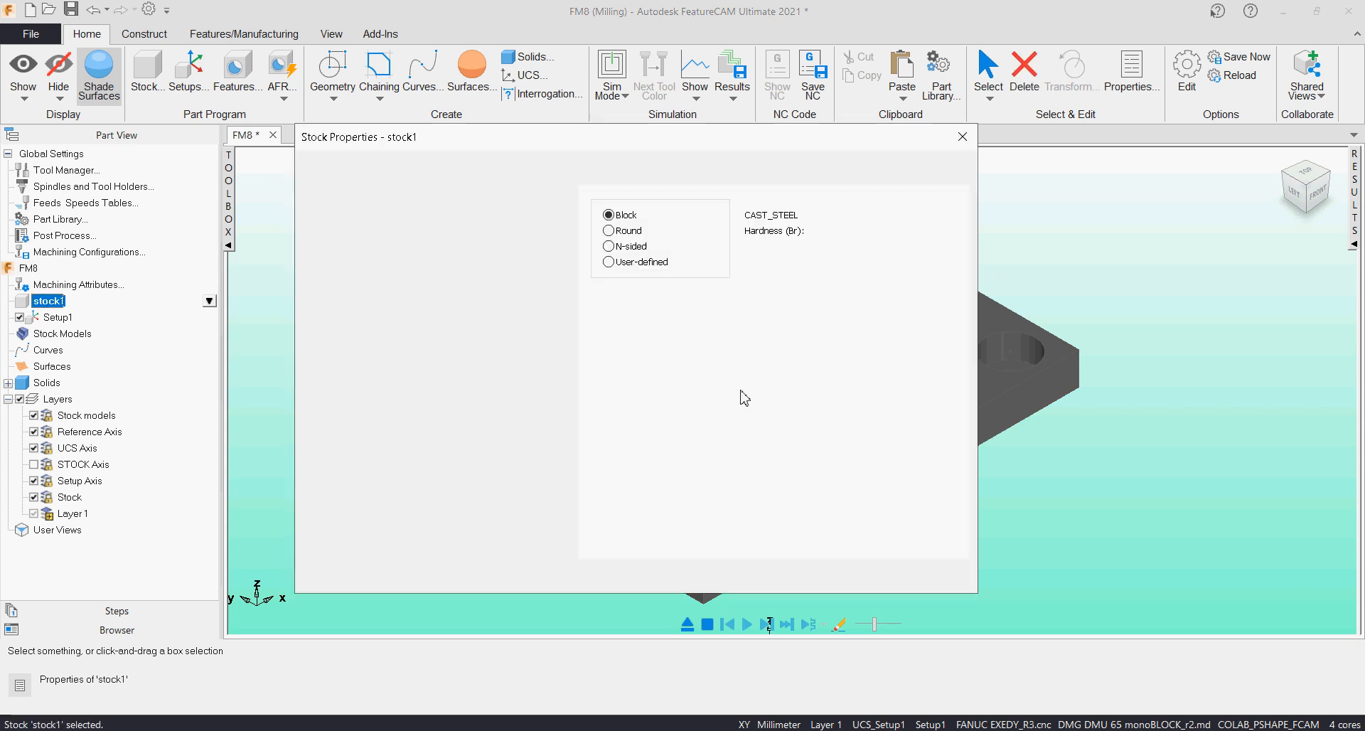
{"action": "left_click", "coordinate": [644, 263]}
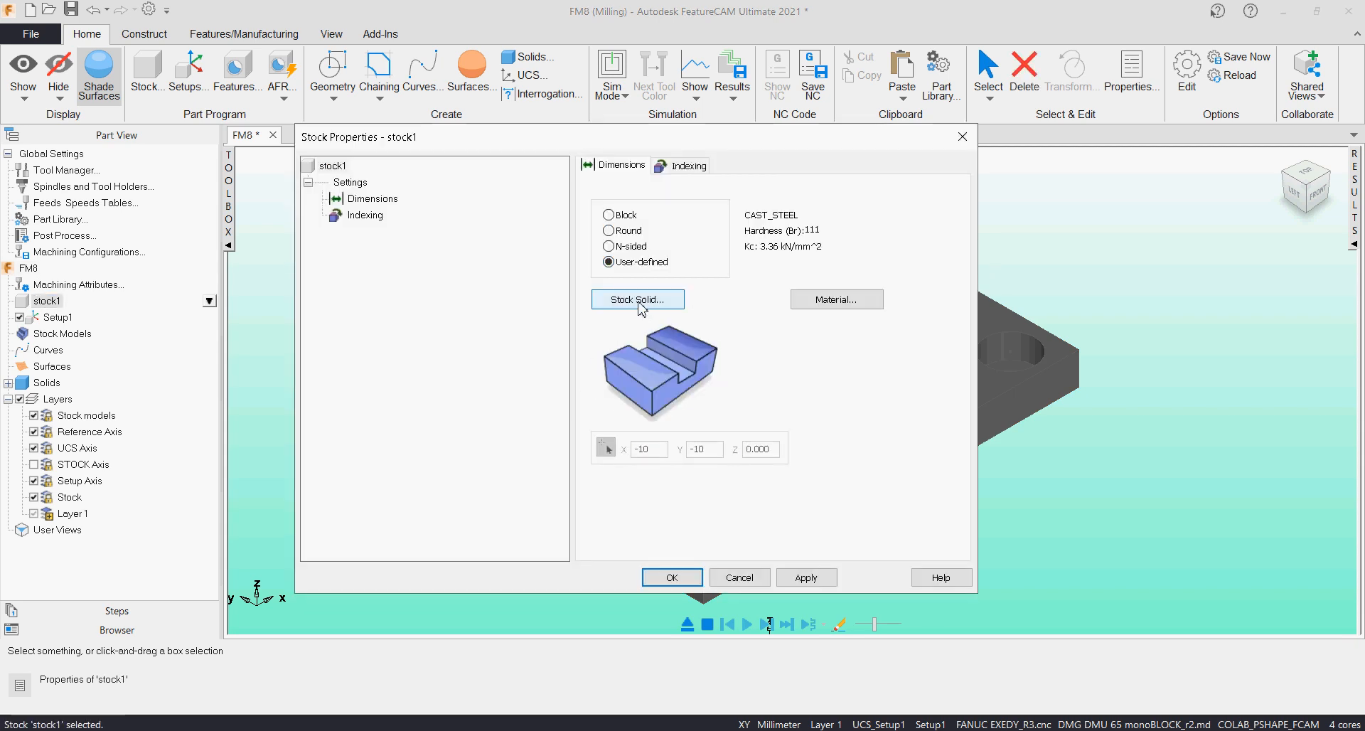
{"action": "left_click", "coordinate": [651, 299]}
{"action": "left_click", "coordinate": [806, 255]}
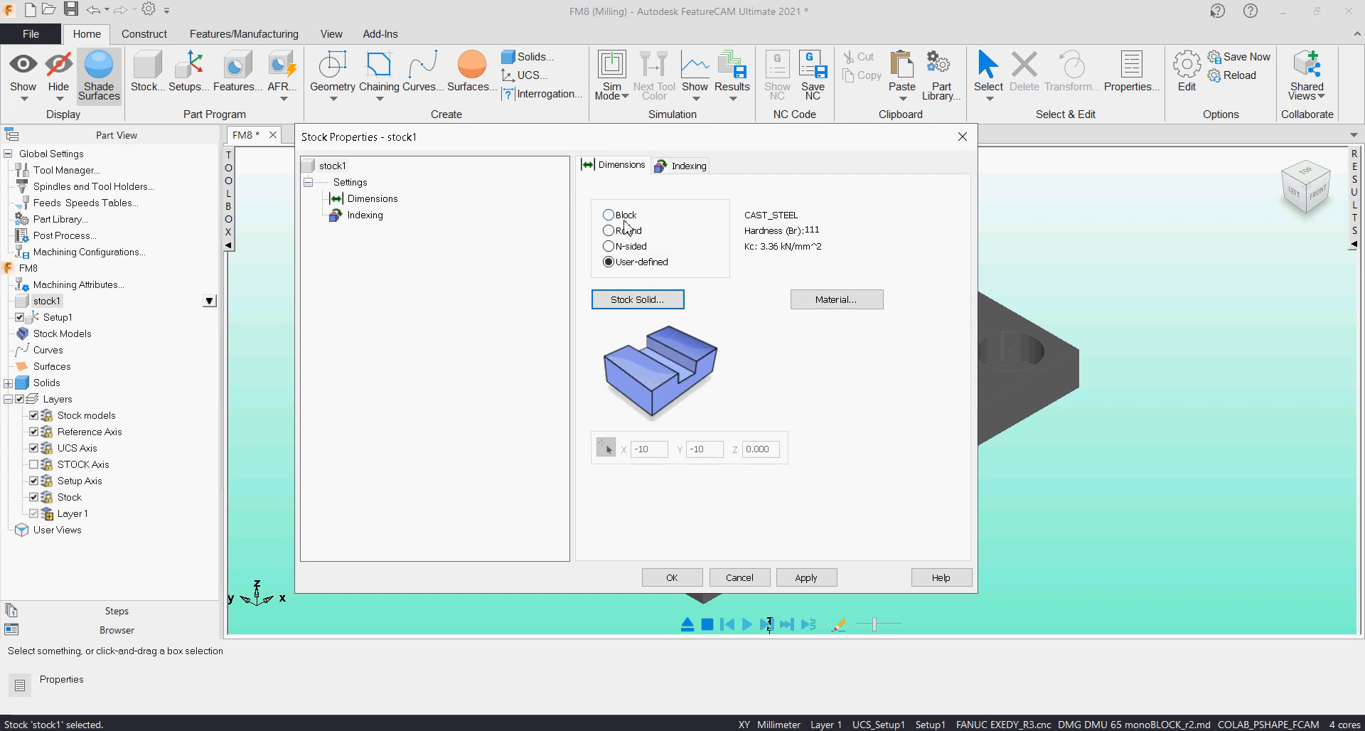
Step: Resize stock1 as a block computed from the part size with no extra stock, moving the stock to the part
{"action": "left_click", "coordinate": [629, 214]}
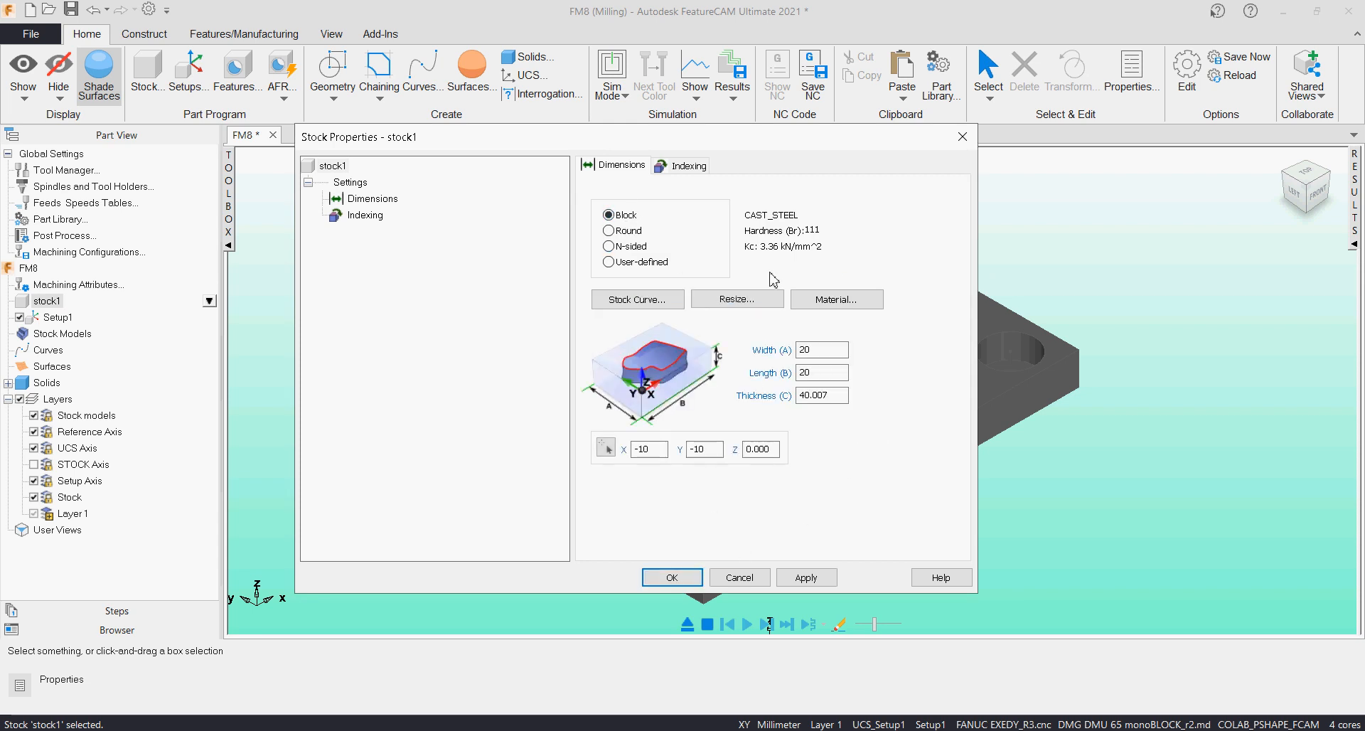
{"action": "left_click", "coordinate": [761, 298]}
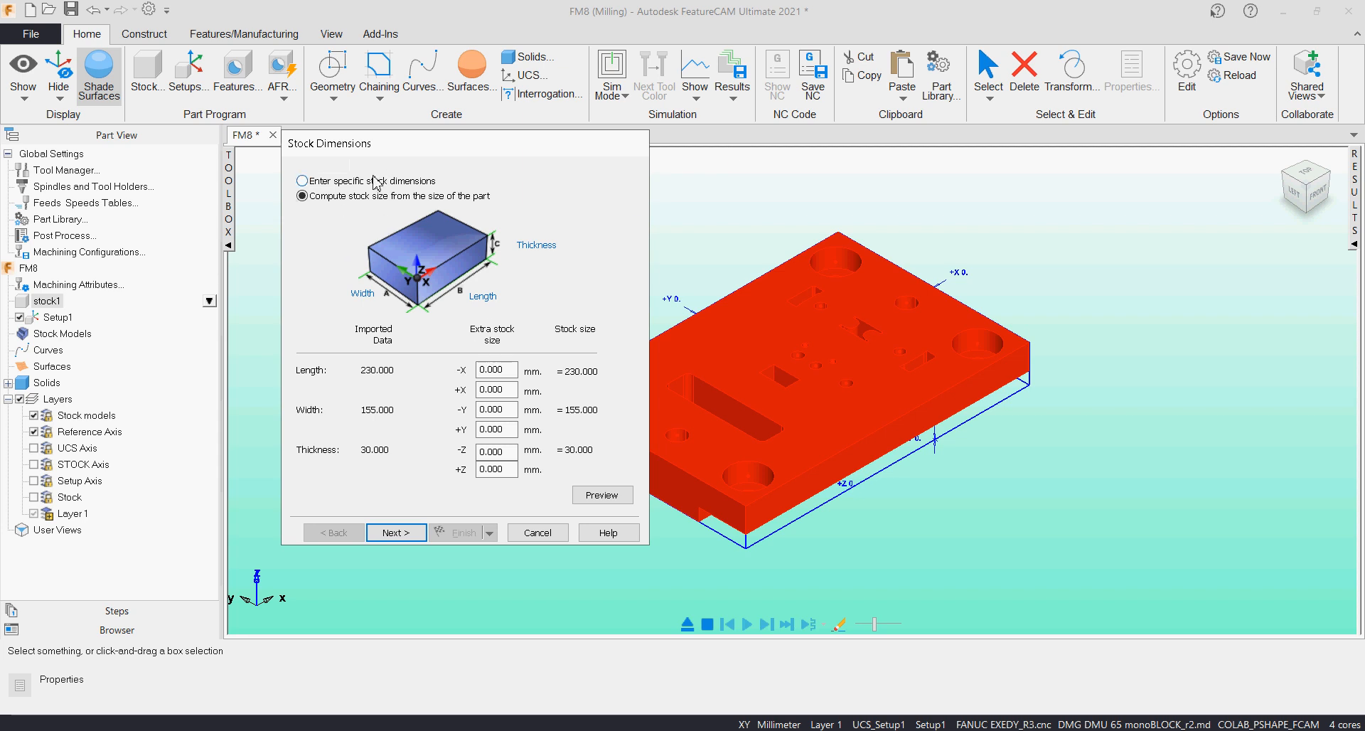
{"action": "left_click", "coordinate": [396, 533]}
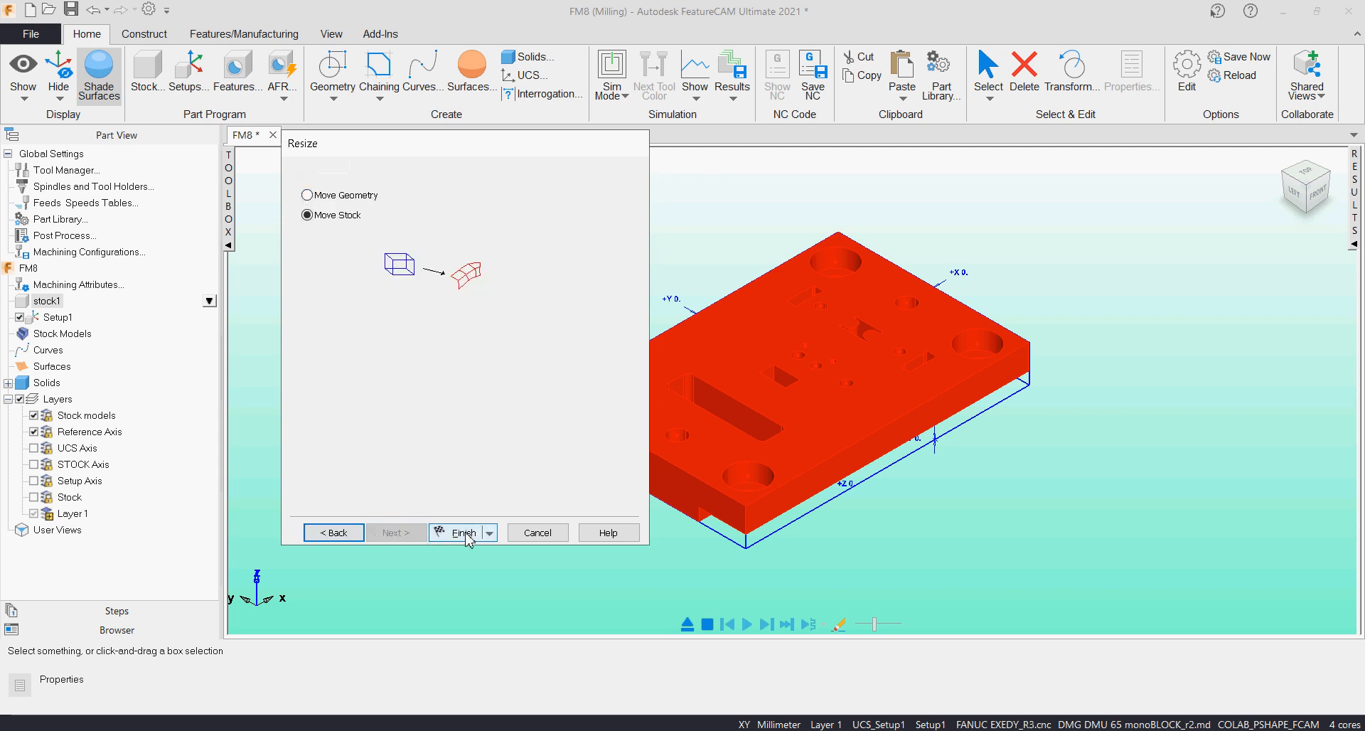
{"action": "left_click", "coordinate": [462, 533]}
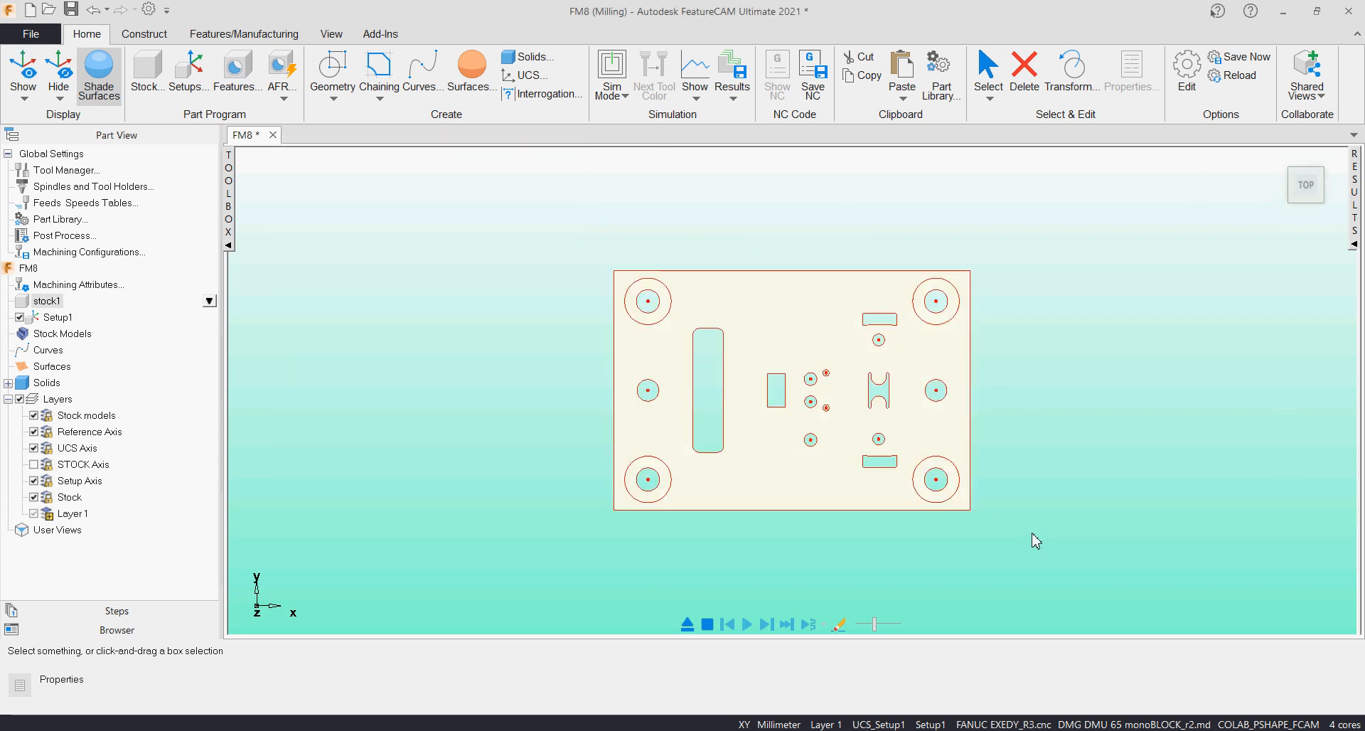
{"action": "left_click", "coordinate": [1294, 207]}
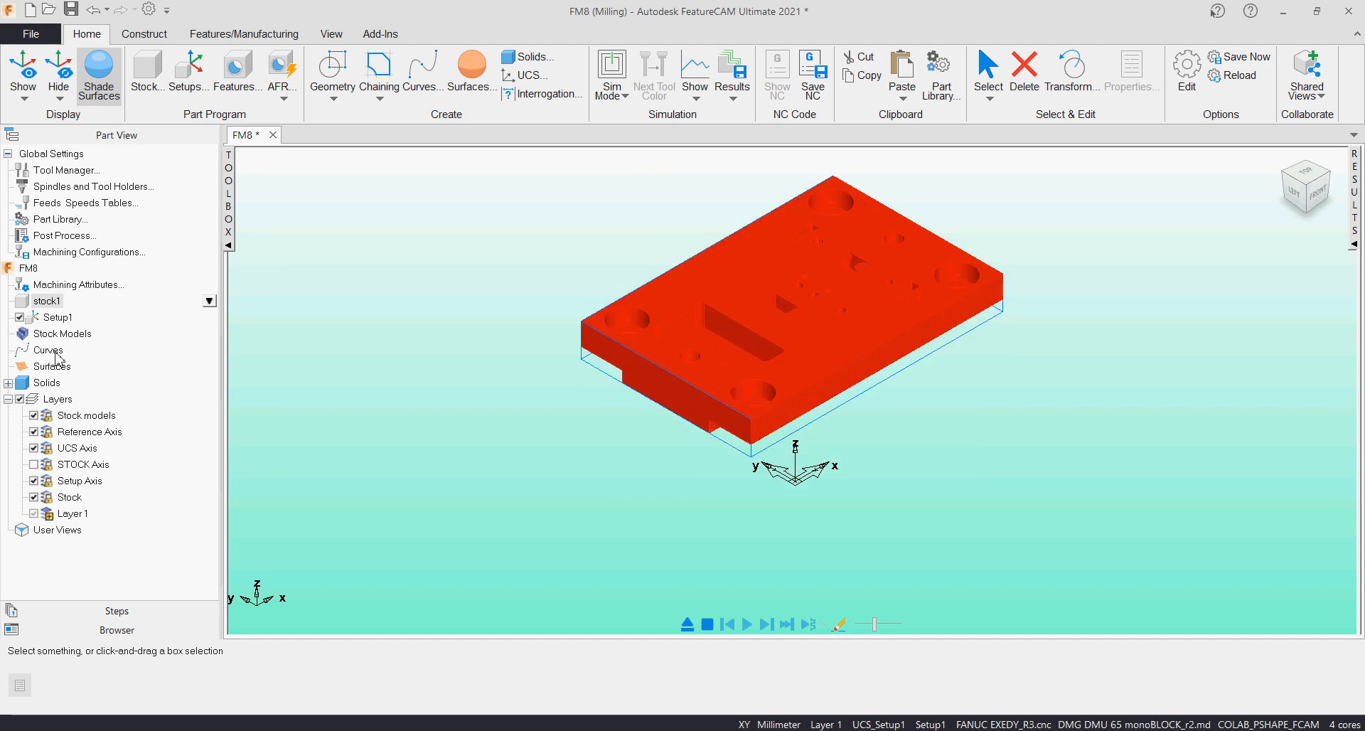
Step: Align the Setup1 zero to the stock's top face and locate it at the face centre
{"action": "left_click", "coordinate": [57, 317]}
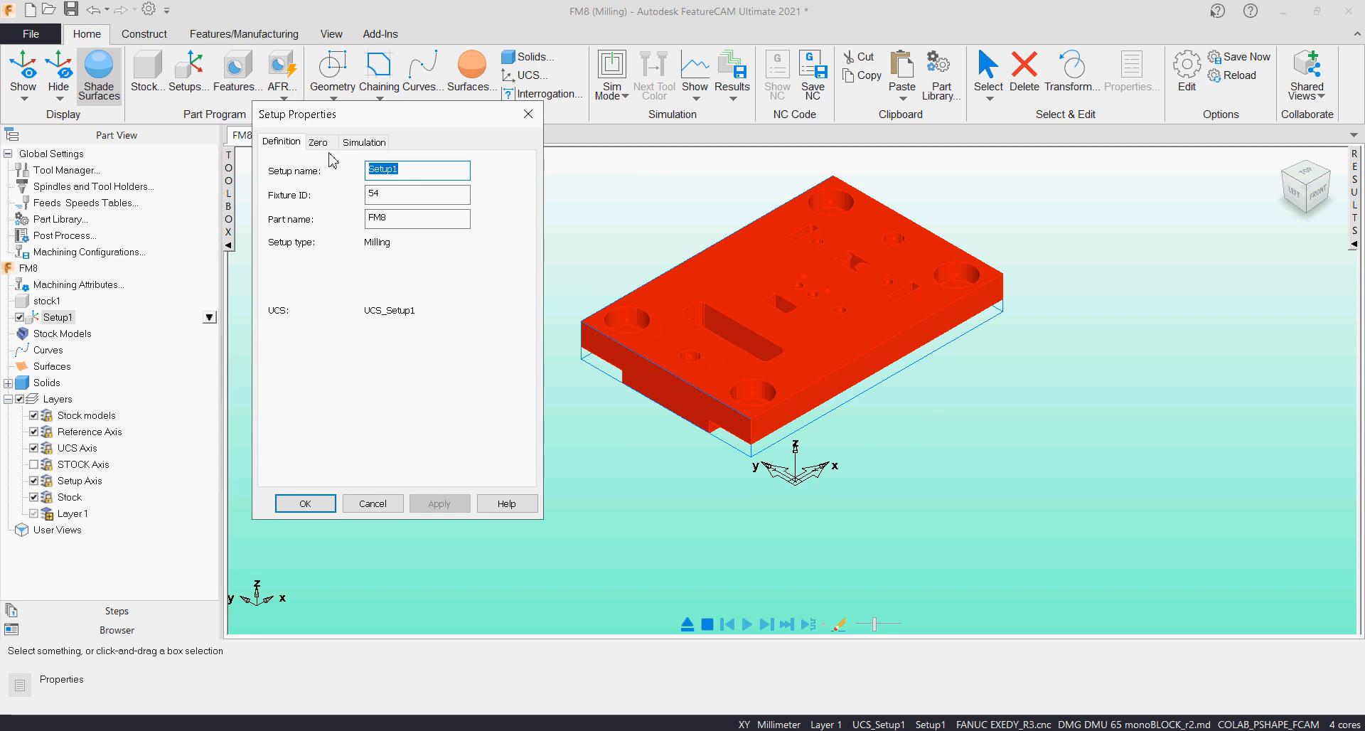
{"action": "left_click", "coordinate": [323, 145]}
{"action": "left_click", "coordinate": [412, 329]}
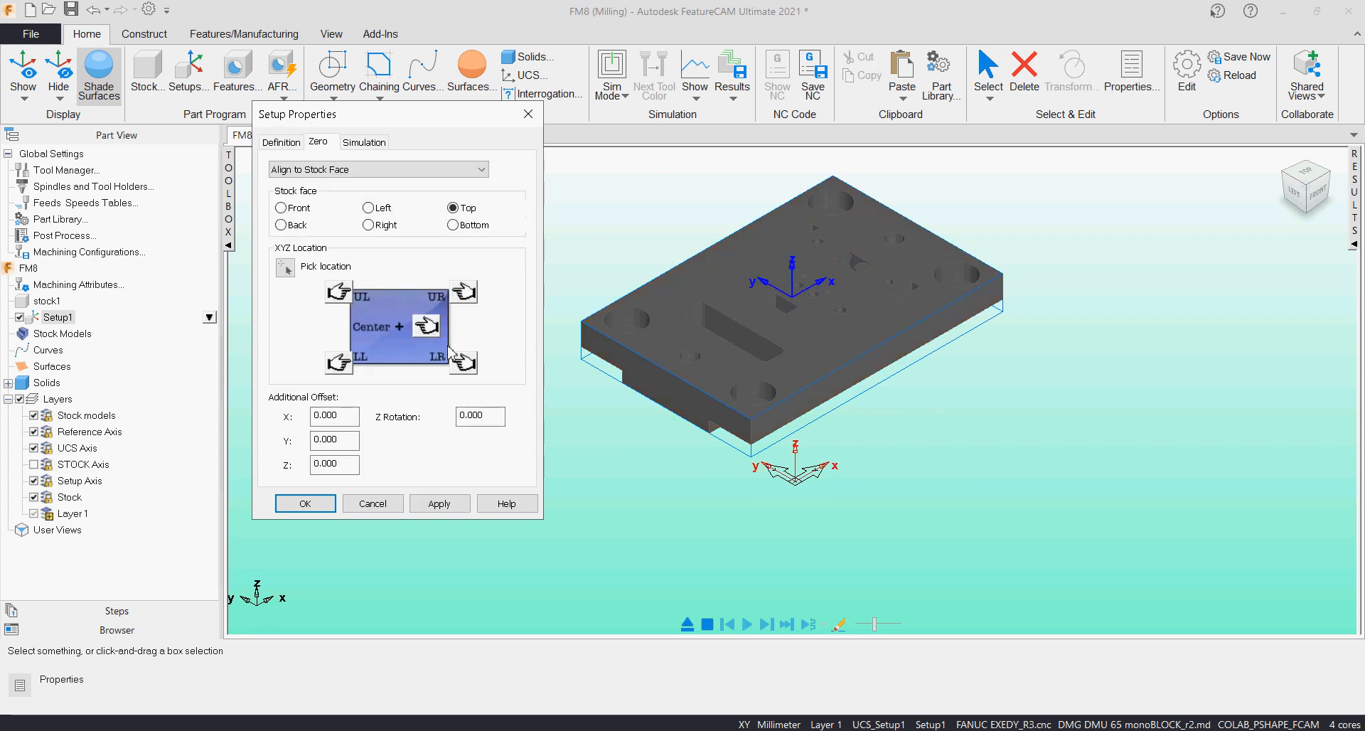
{"action": "left_click", "coordinate": [448, 506]}
{"action": "left_click", "coordinate": [323, 506]}
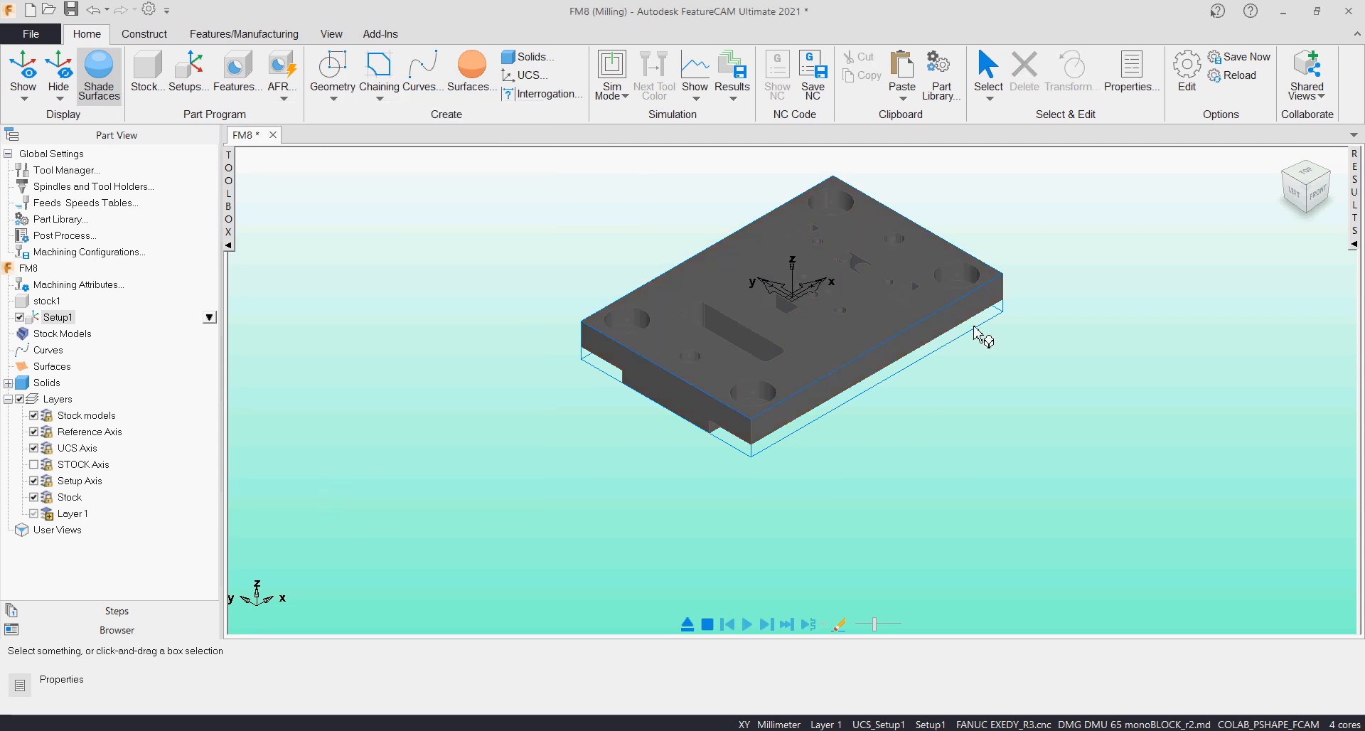
Step: Create a second milling setup, Setup2, aligned to the stock's bottom face with its zero at the face centre
{"action": "scroll", "coordinate": [766, 196], "scroll_direction": "down", "scroll_amount": 3}
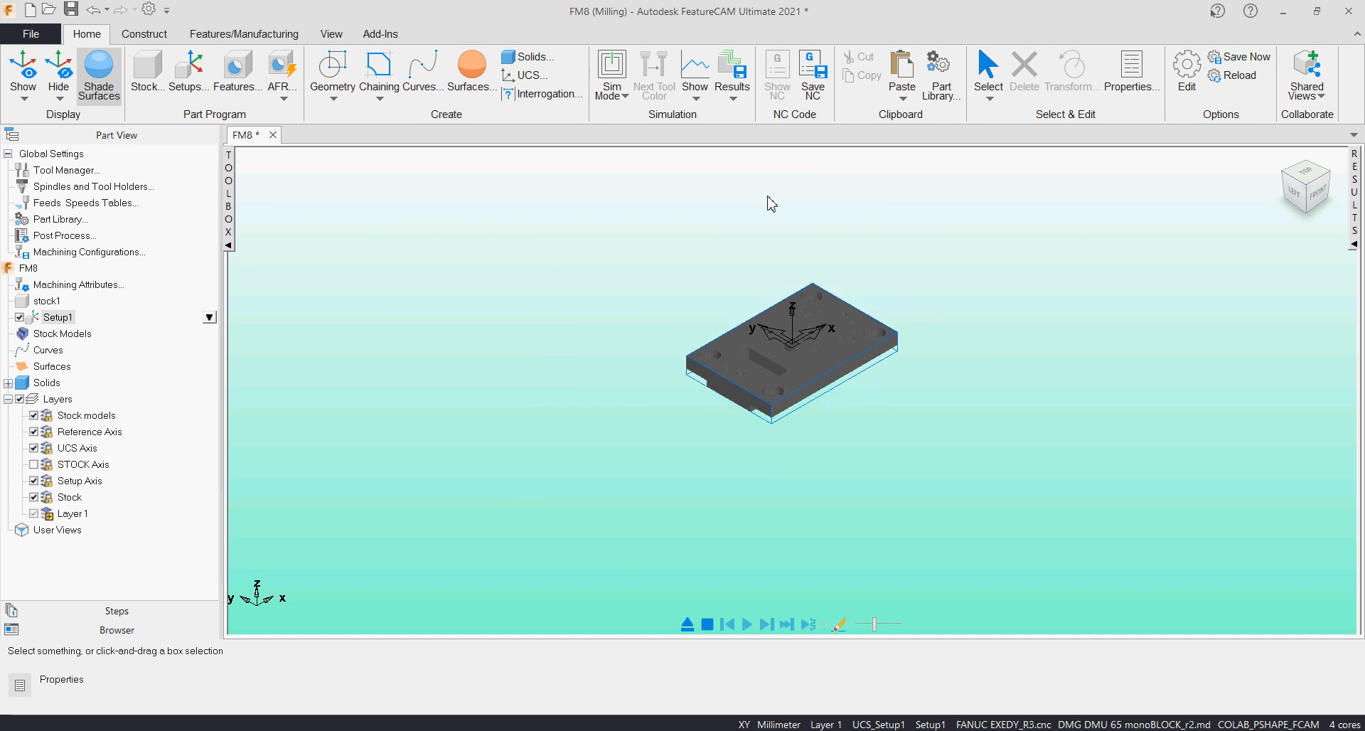
{"action": "scroll", "coordinate": [799, 217], "scroll_direction": "up", "scroll_amount": 2}
{"action": "middle_click_drag", "start_coordinate": [774, 503], "coordinate": [780, 477]}
{"action": "scroll", "coordinate": [781, 483], "scroll_direction": "up", "scroll_amount": 1}
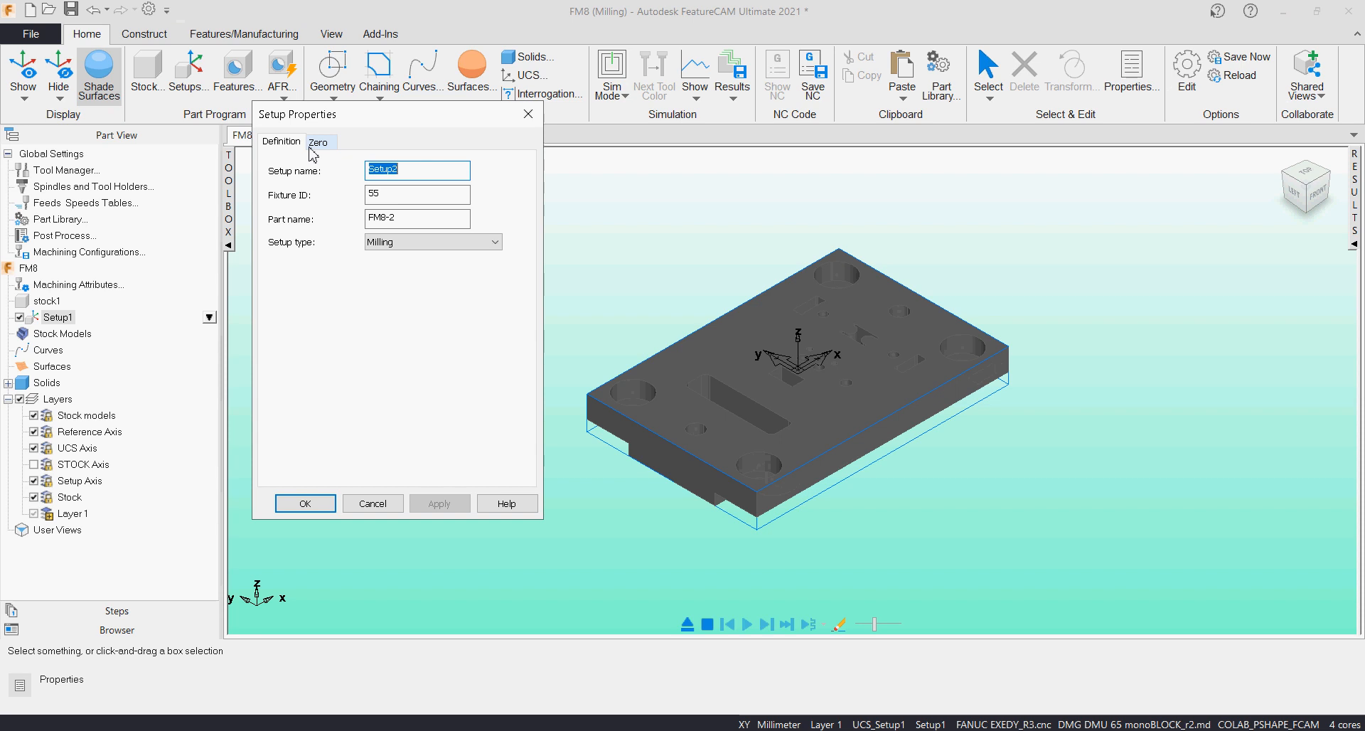
{"action": "left_click", "coordinate": [566, 285]}
{"action": "left_click", "coordinate": [453, 224]}
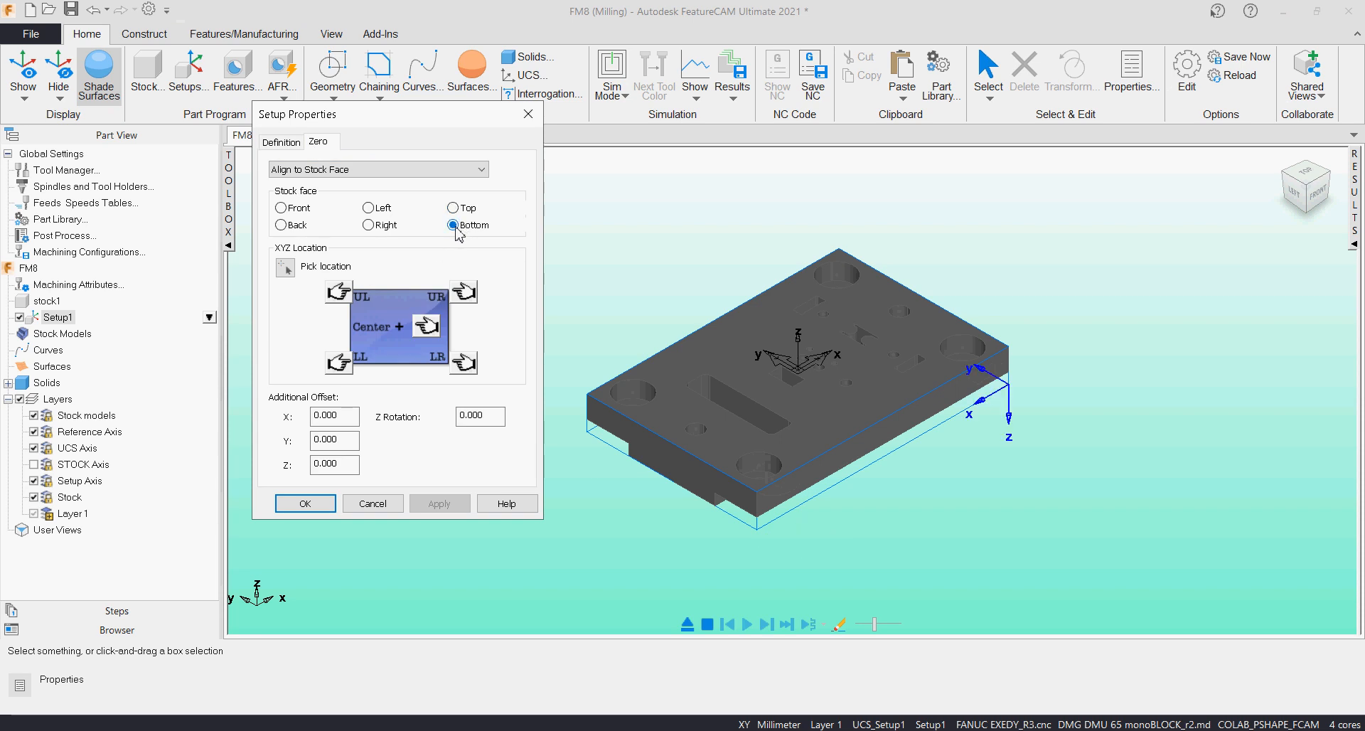
{"action": "left_click", "coordinate": [427, 326]}
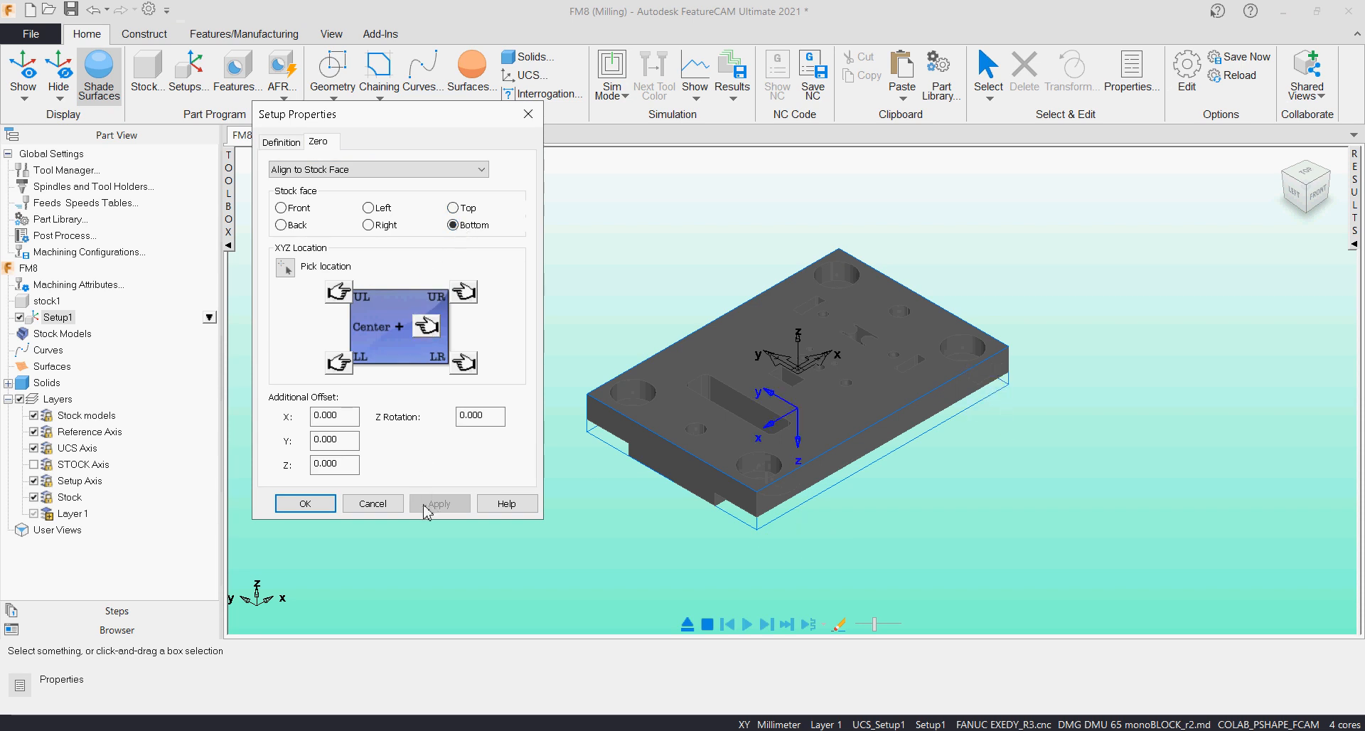
{"action": "left_click", "coordinate": [305, 506]}
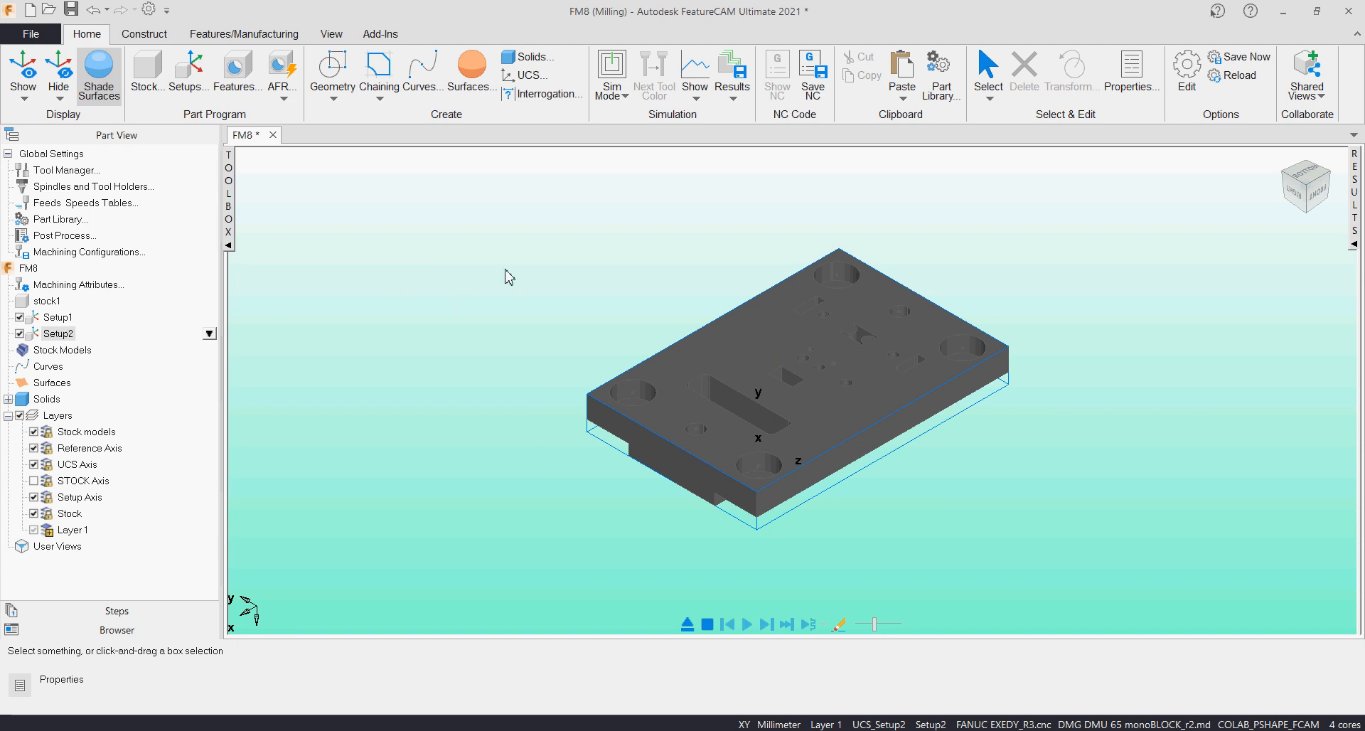
Step: Create a new machining configuration named COLAB PSHAPE FCAM, copied from the FM8 configuration
{"action": "scroll", "coordinate": [848, 340], "scroll_direction": "up", "scroll_amount": 2}
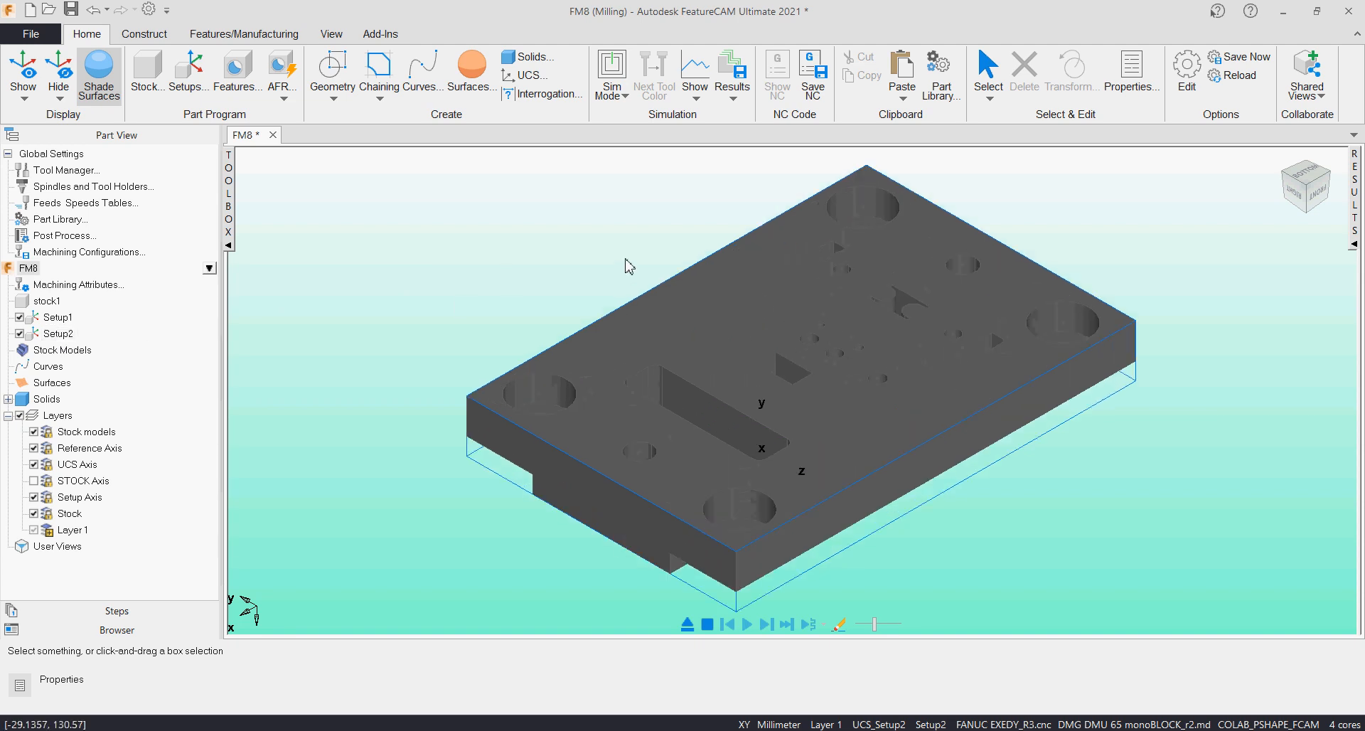
{"action": "left_click", "coordinate": [112, 256]}
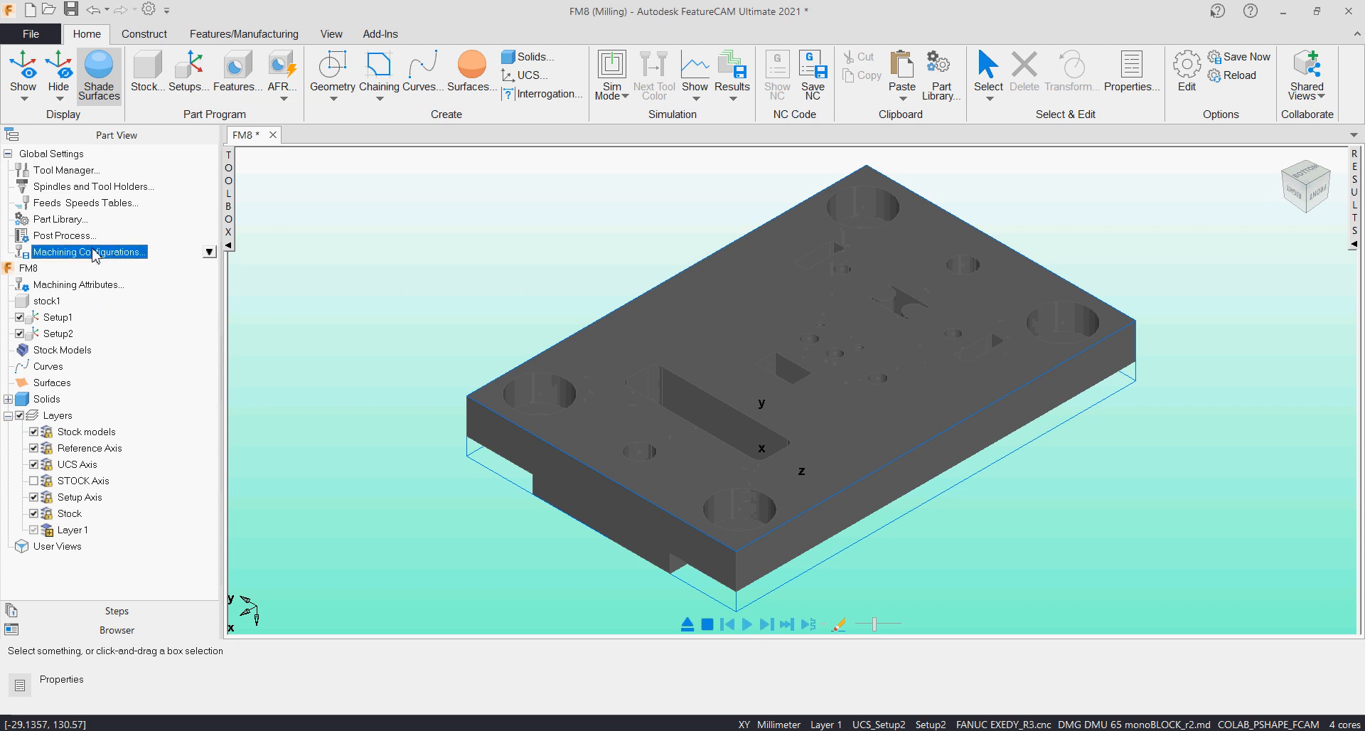
{"action": "double_click", "coordinate": [99, 258]}
{"action": "left_click_drag", "start_coordinate": [686, 137], "coordinate": [549, 152]}
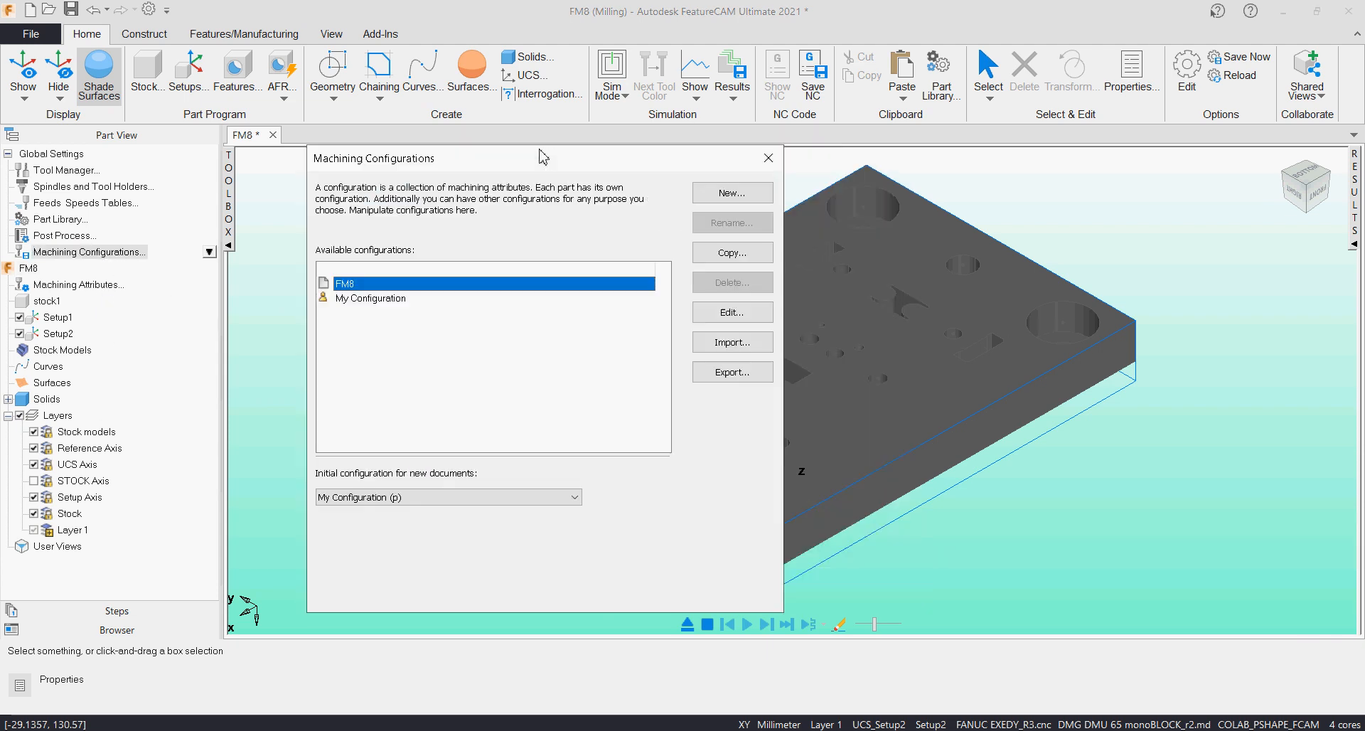
{"action": "left_click", "coordinate": [732, 193]}
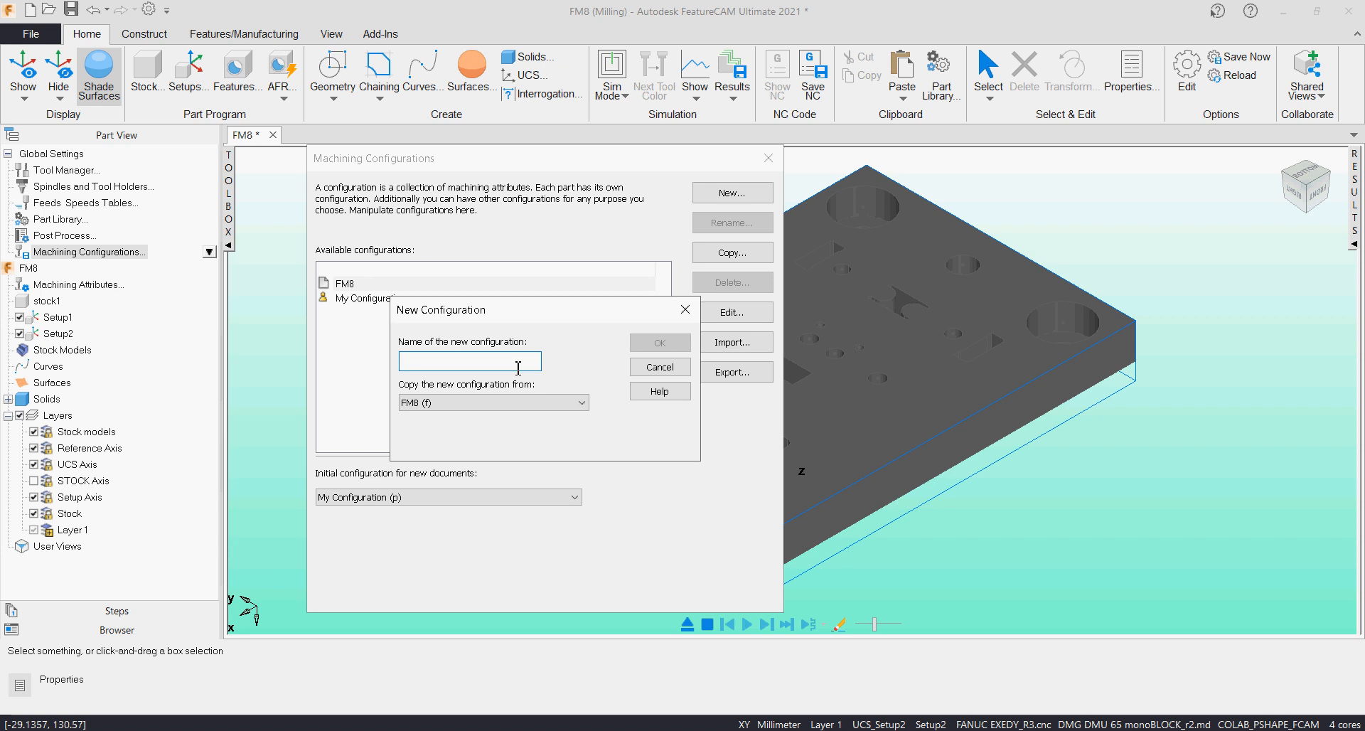
{"action": "type", "text": "CO"}
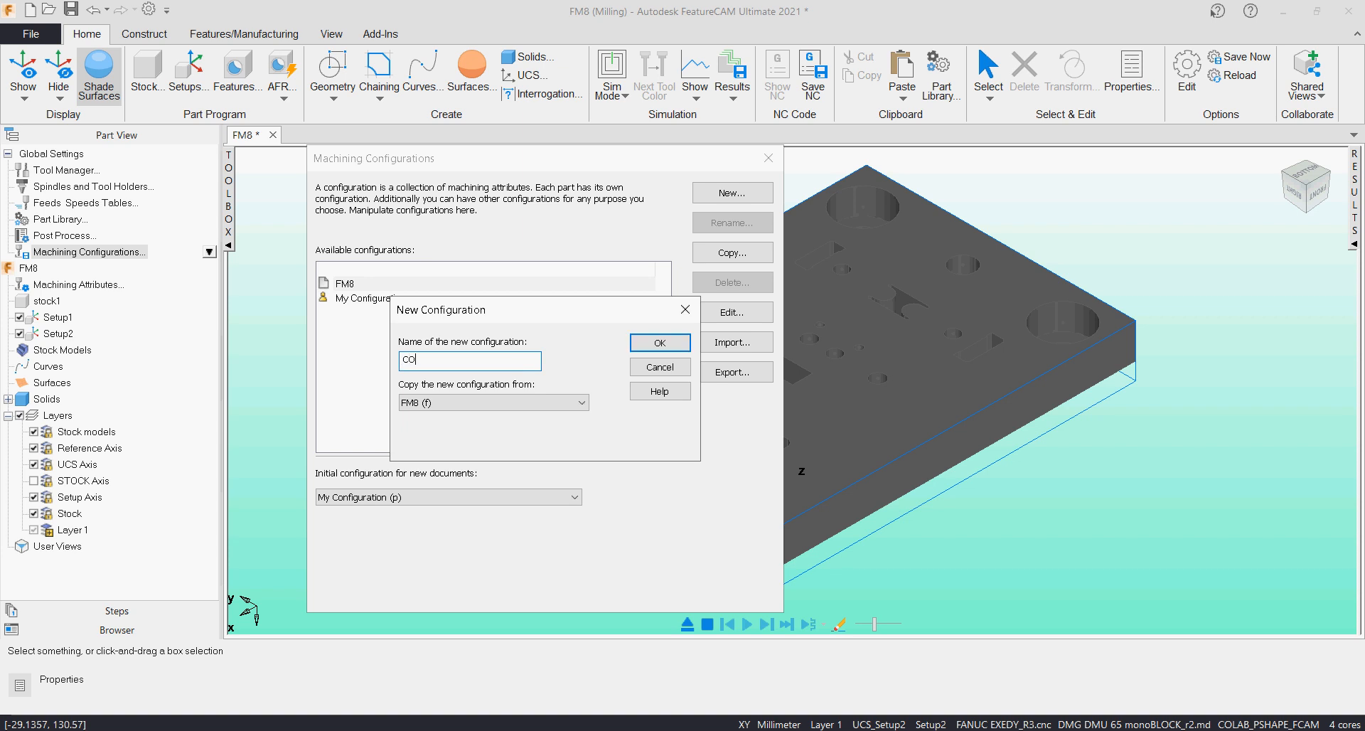
{"action": "type", "text": "LAB PSHAPE FCAM"}
{"action": "left_click", "coordinate": [679, 341]}
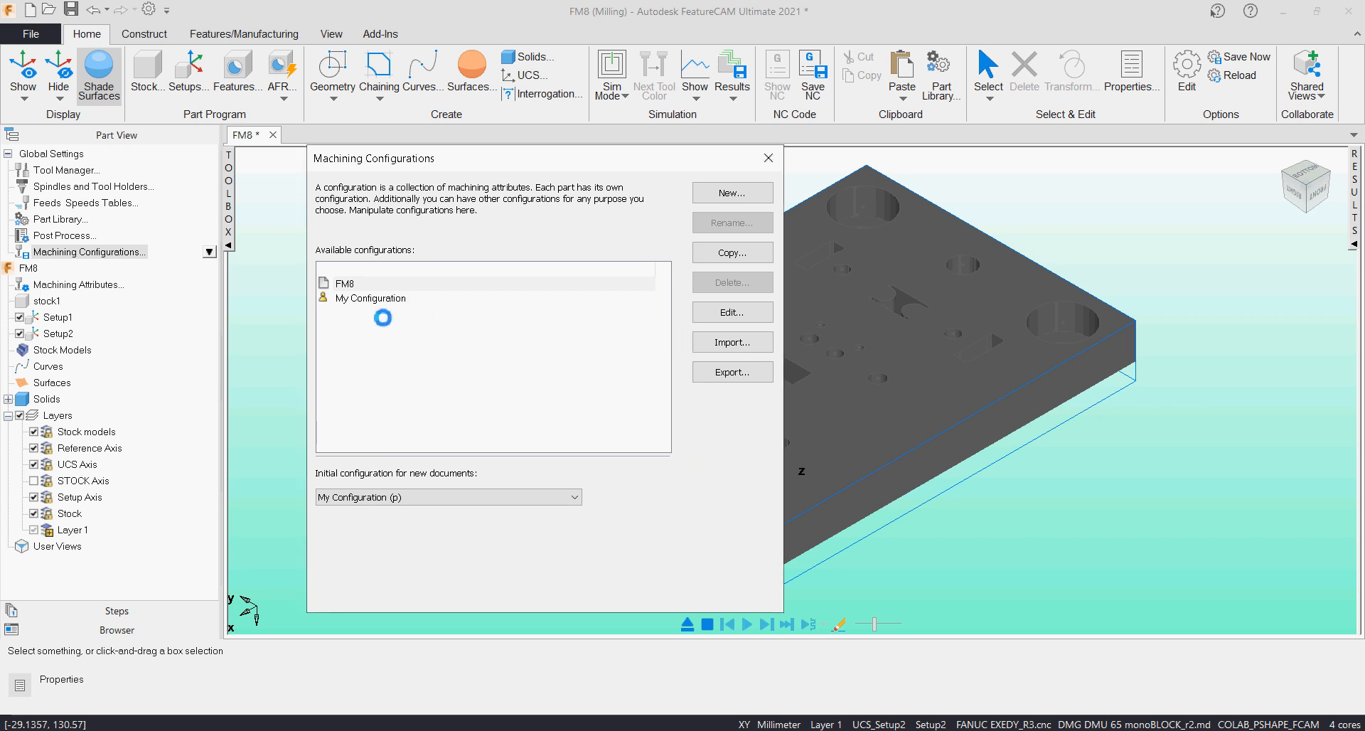
Step: Make COLAB PSHAPE FCAM the initial configuration for new documents
{"action": "left_click", "coordinate": [386, 313]}
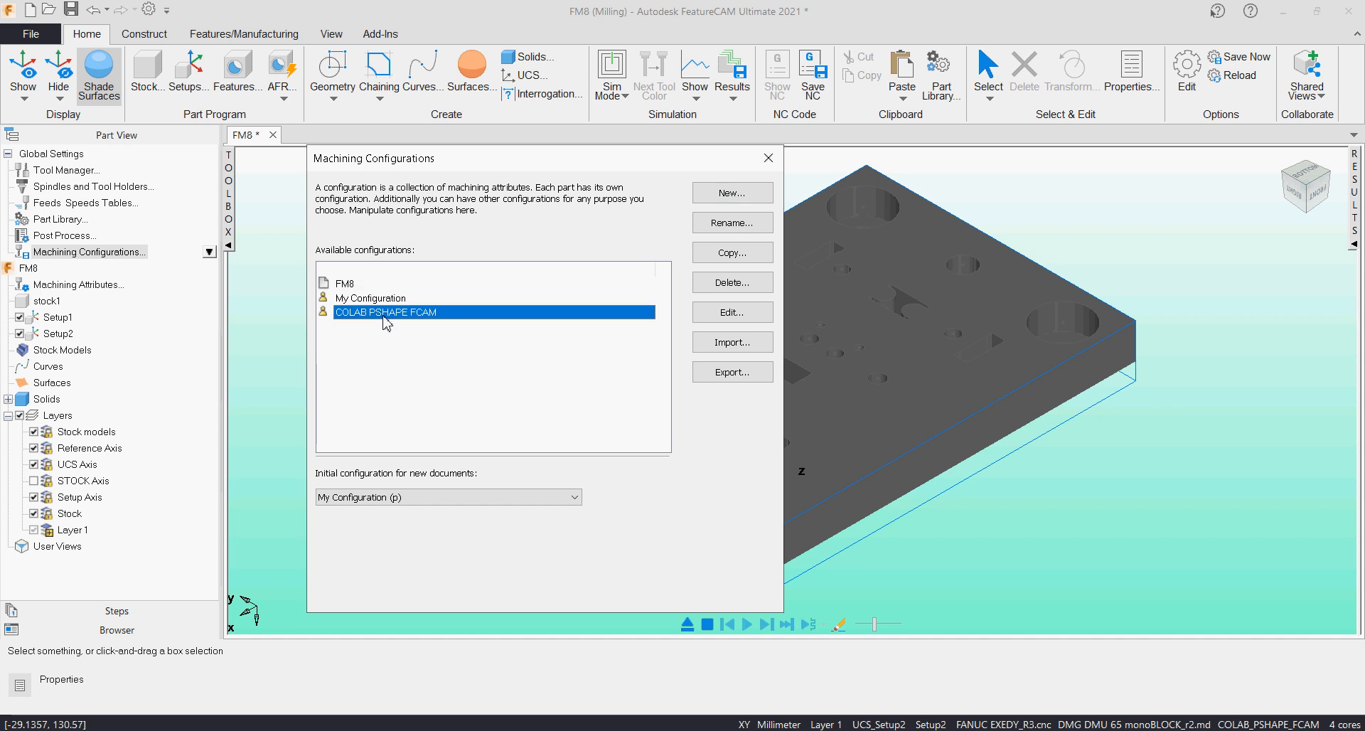
{"action": "left_click", "coordinate": [487, 500]}
{"action": "left_click", "coordinate": [450, 520]}
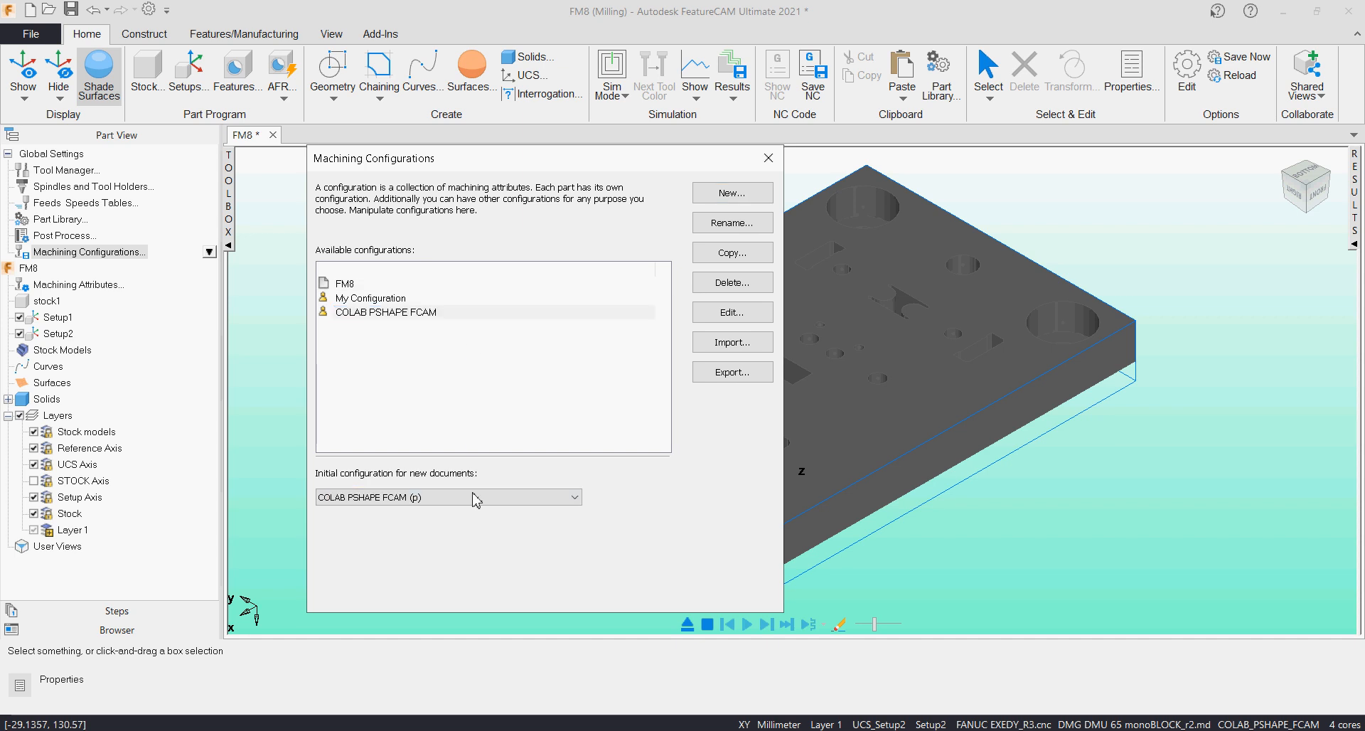
Step: Open the COLAB PSHAPE FCAM configuration for editing and review its drilling and pecking attributes
{"action": "double_click", "coordinate": [449, 312]}
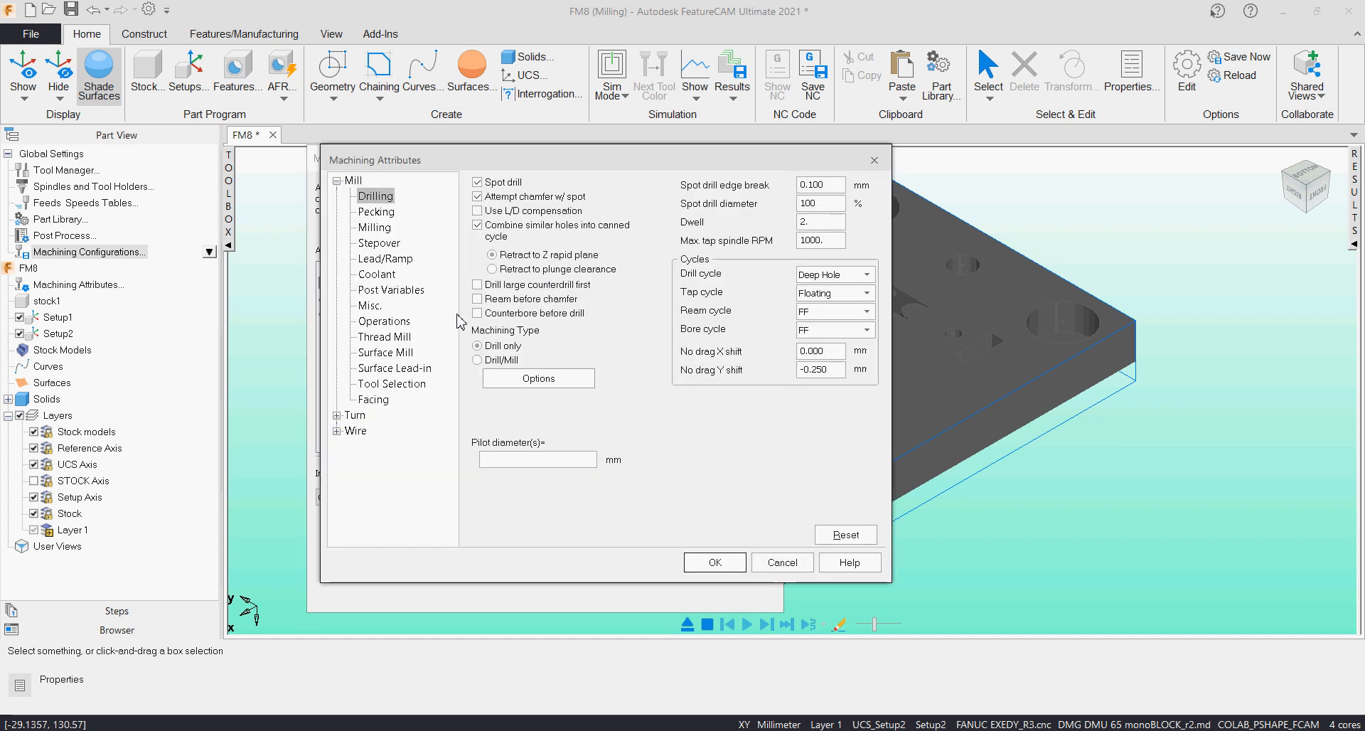
{"action": "left_click_drag", "start_coordinate": [486, 169], "coordinate": [514, 182]}
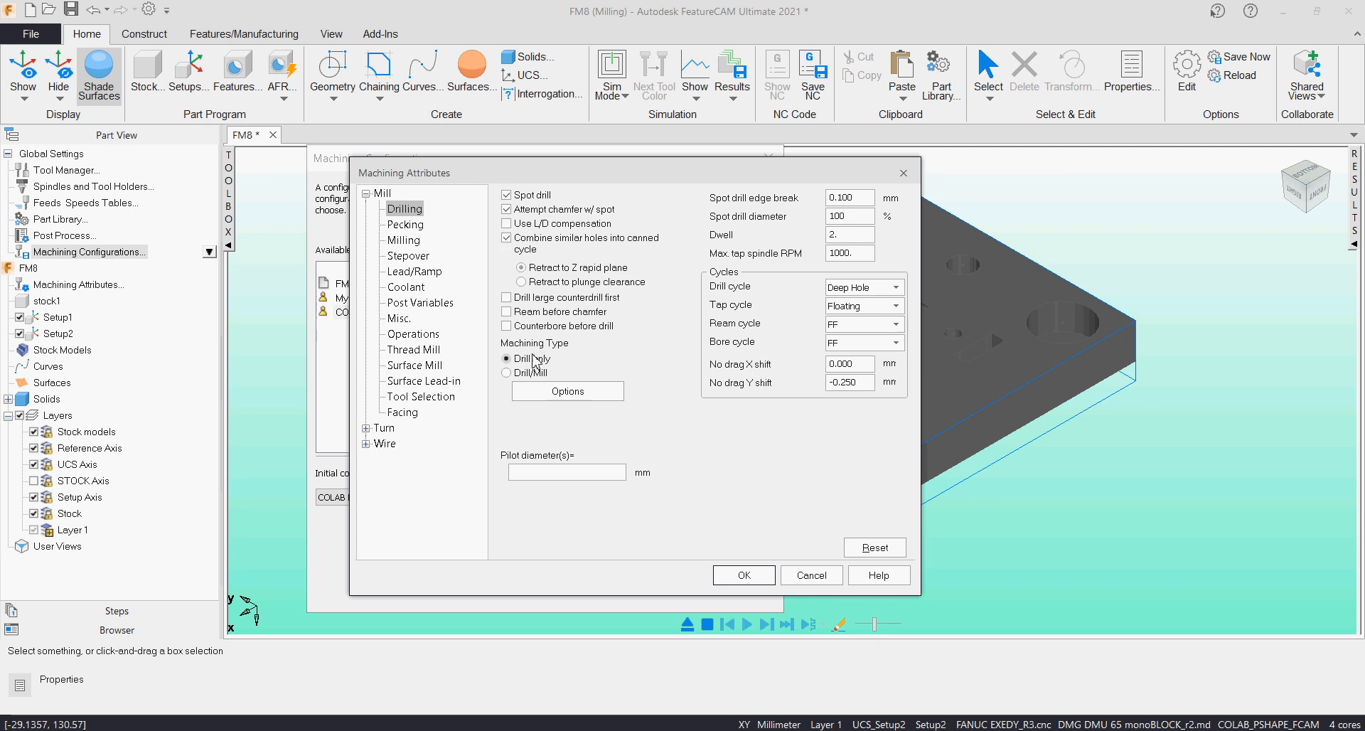
{"action": "left_click", "coordinate": [404, 224]}
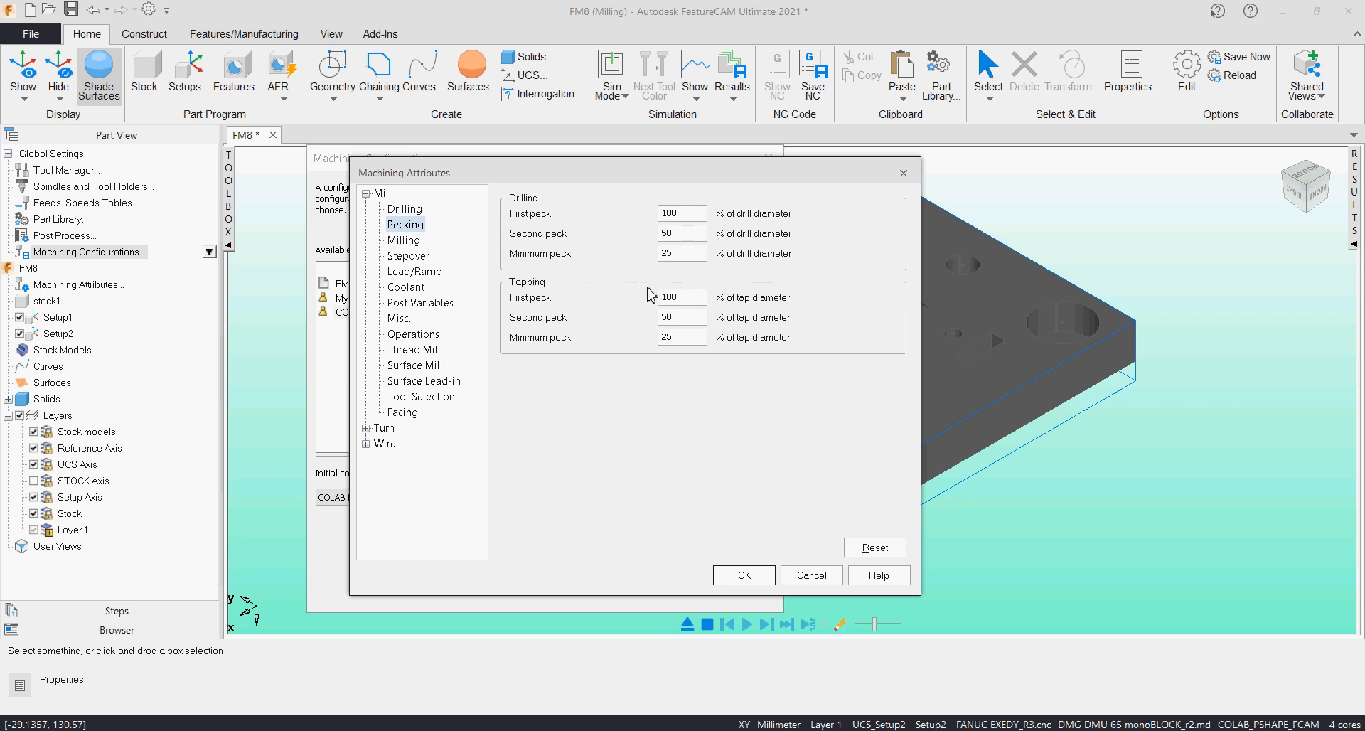
Step: Set the milling Vortex non-cutting moves to Automatic retract with an increased non-cutting feed rate of 5000 MMPM
{"action": "left_click", "coordinate": [400, 243]}
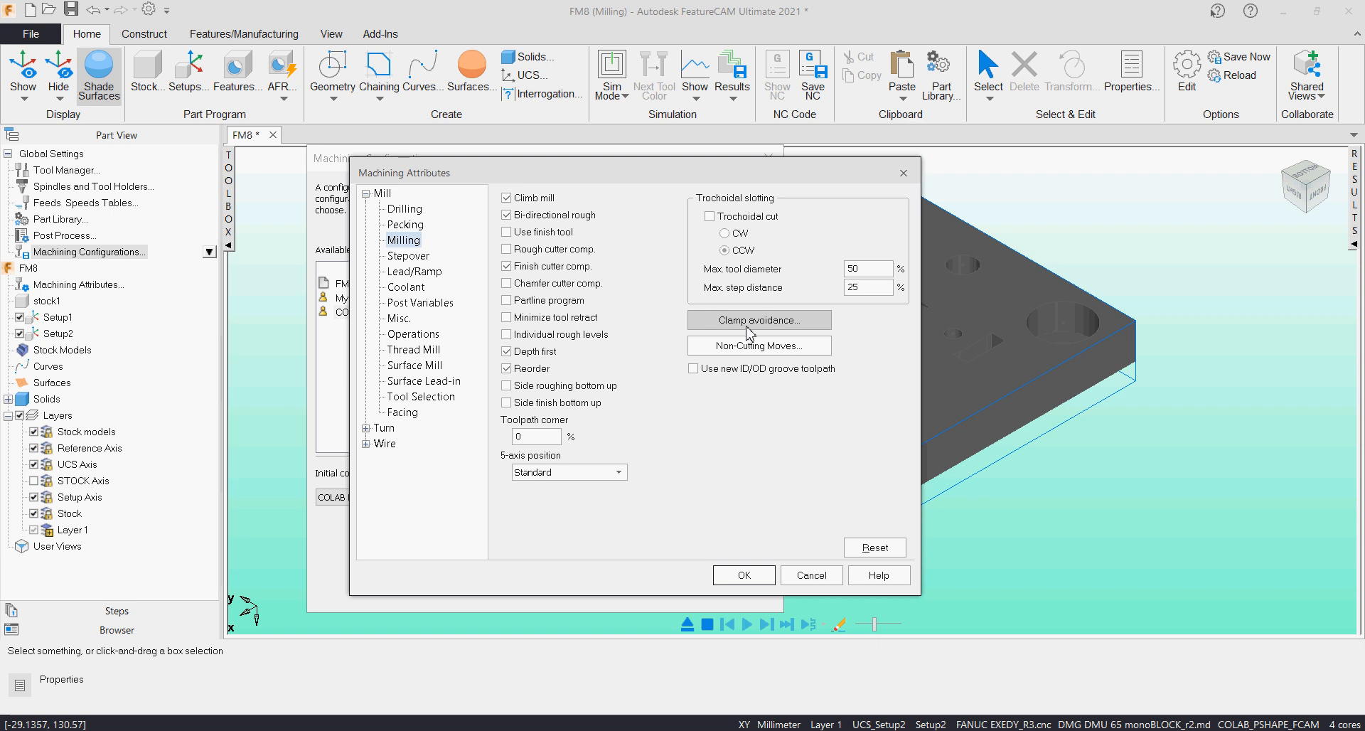
{"action": "left_click", "coordinate": [778, 348]}
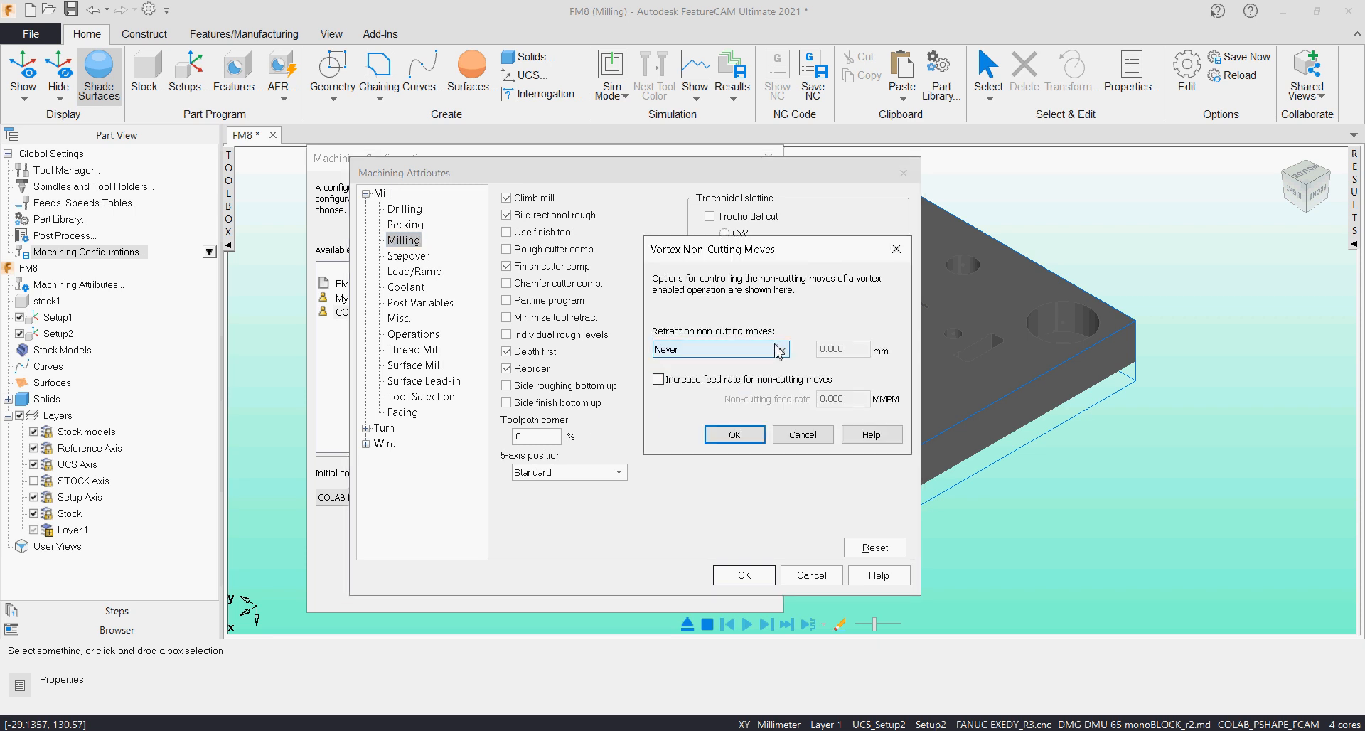
{"action": "left_click", "coordinate": [778, 349]}
{"action": "left_click", "coordinate": [744, 381]}
{"action": "left_click", "coordinate": [735, 380]}
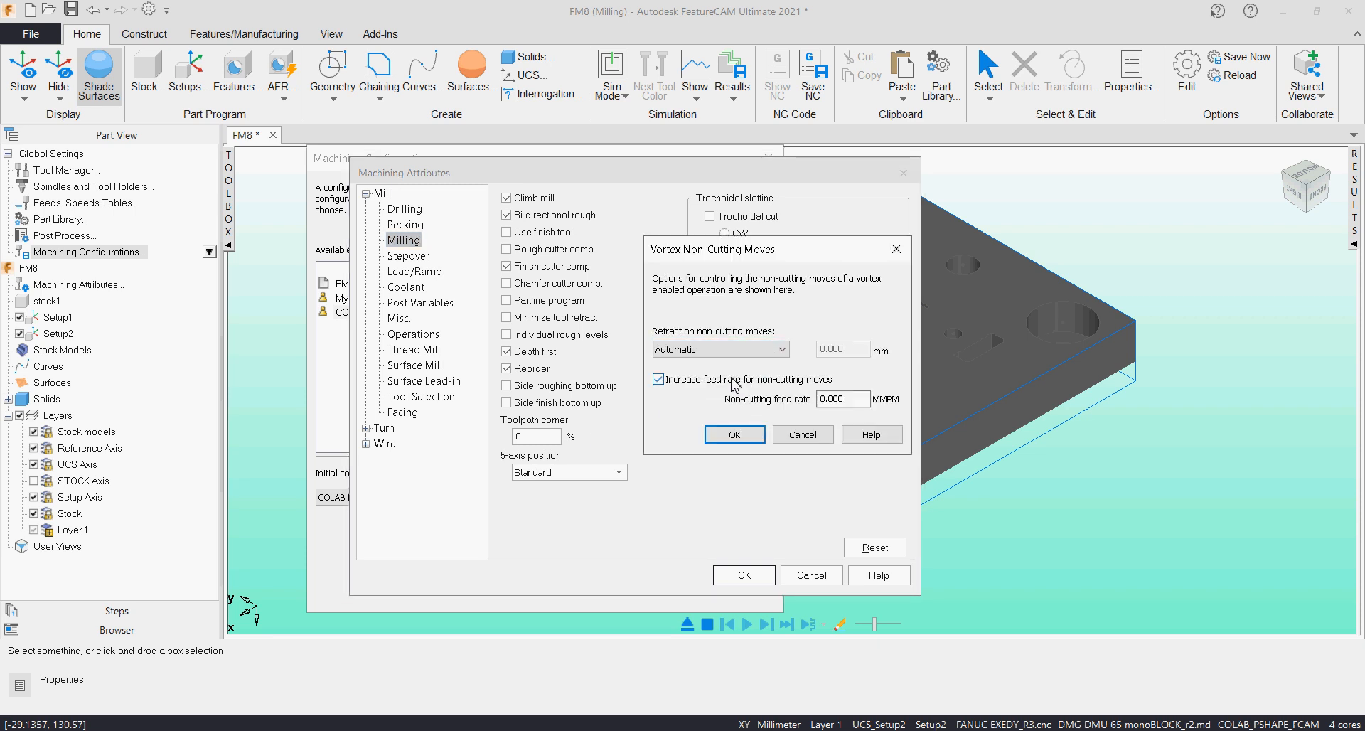
{"action": "key", "text": "Tab"}
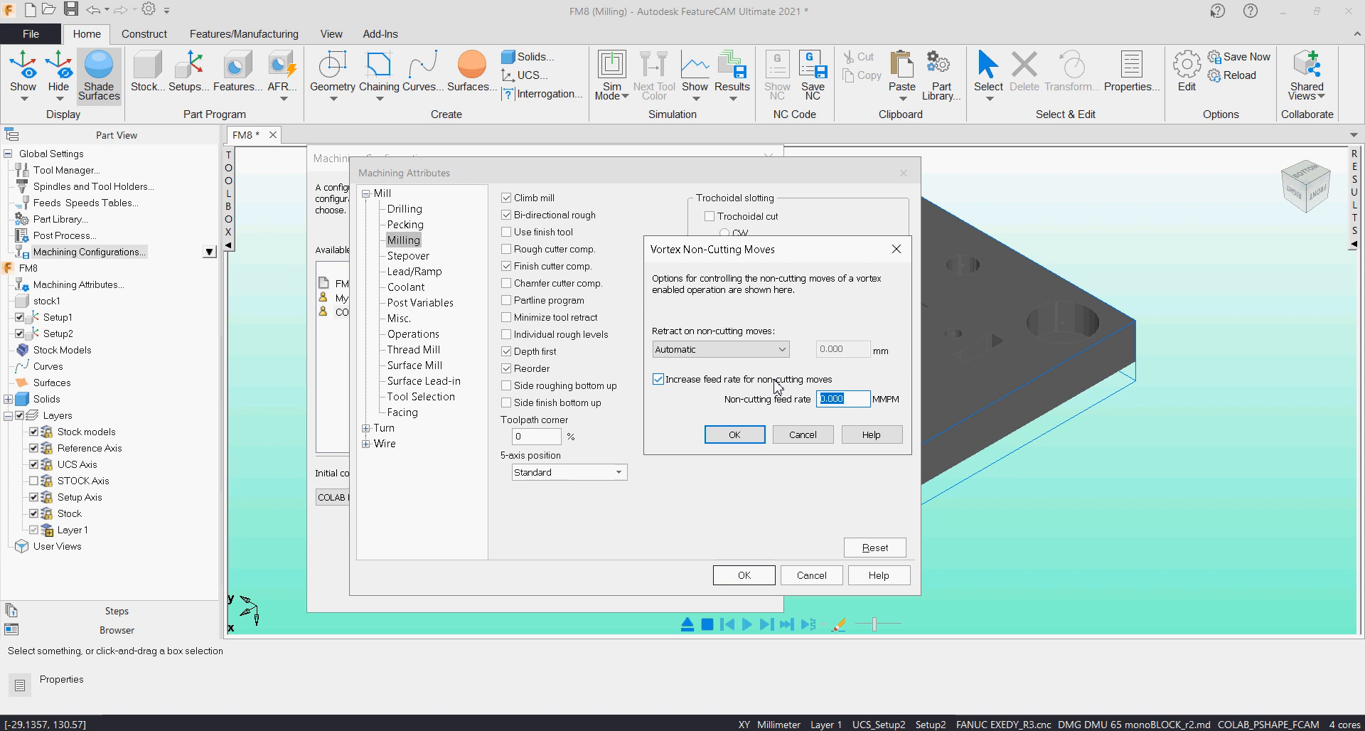
{"action": "type", "text": "50"}
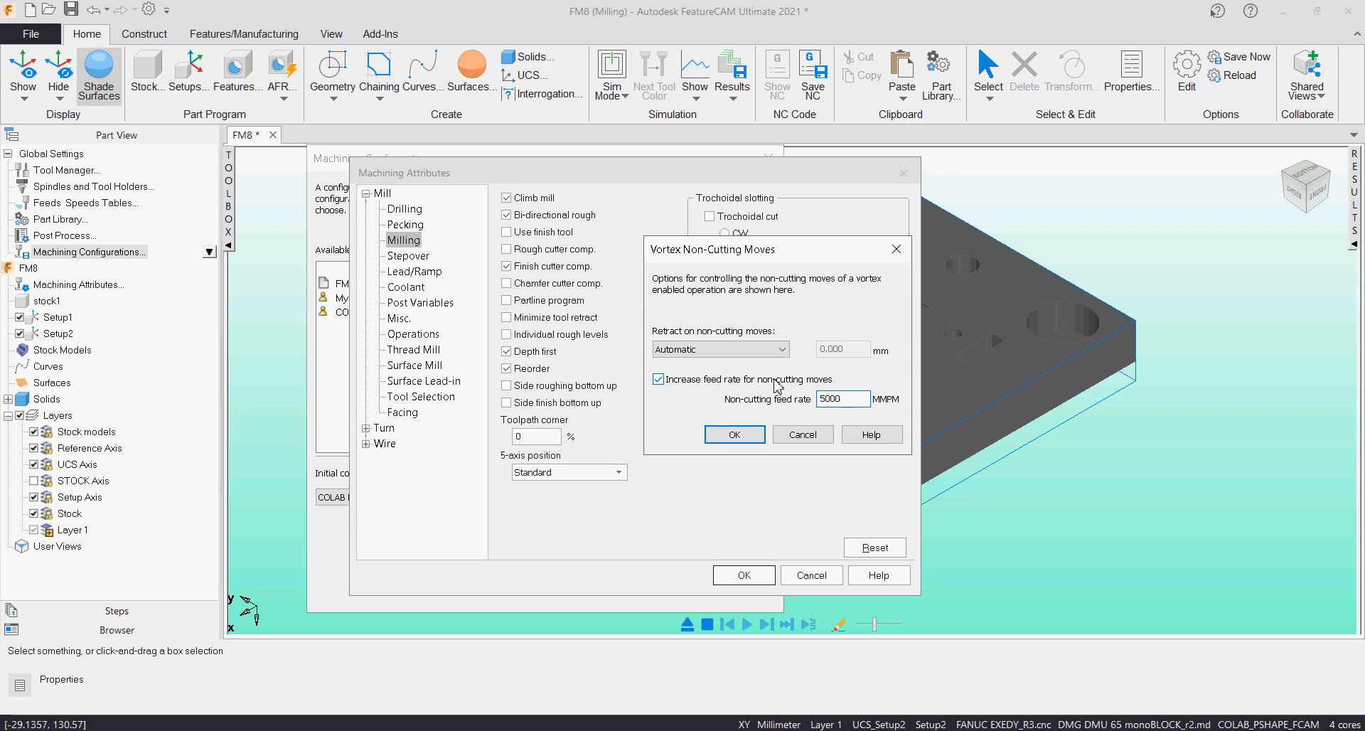
{"action": "left_click", "coordinate": [734, 433]}
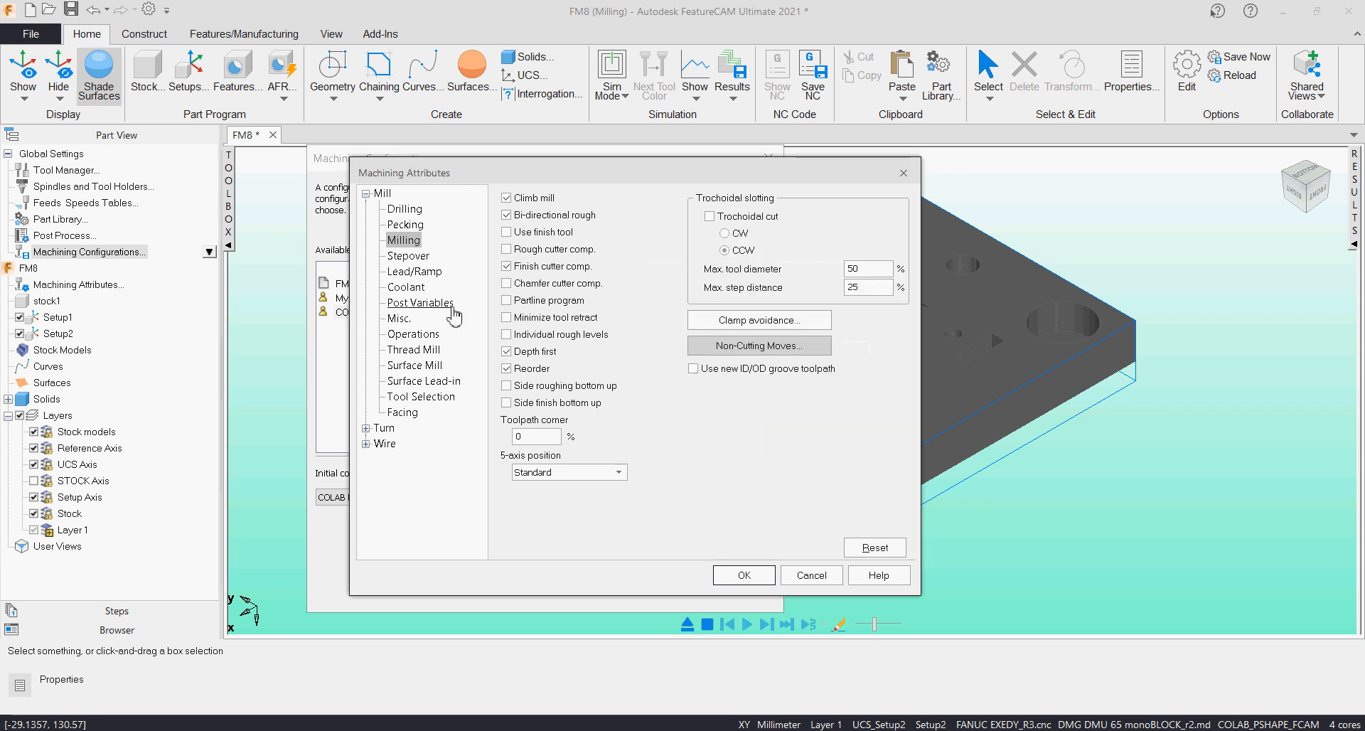
Step: Review the milling stepover attributes for rough and finish passes and set the bottom finish allowance to 0.1
{"action": "left_click", "coordinate": [413, 256]}
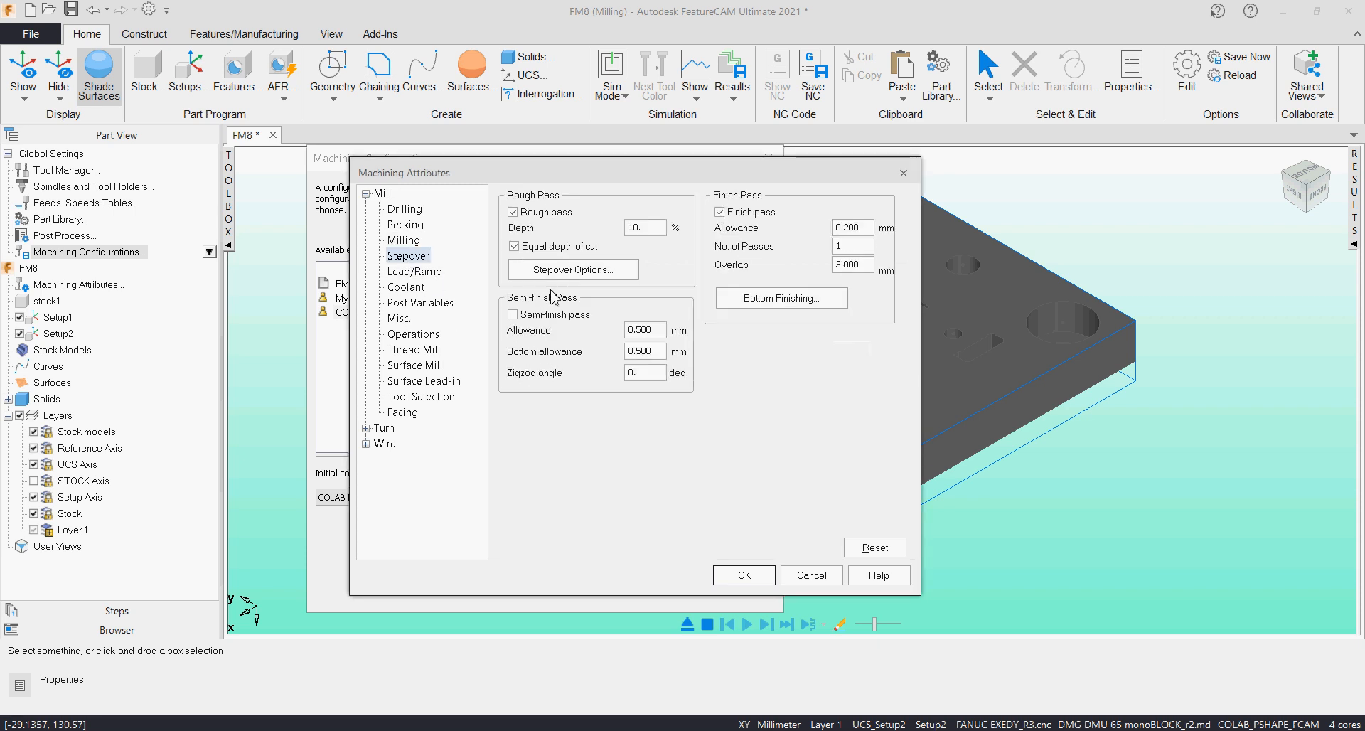
{"action": "double_click", "coordinate": [636, 227]}
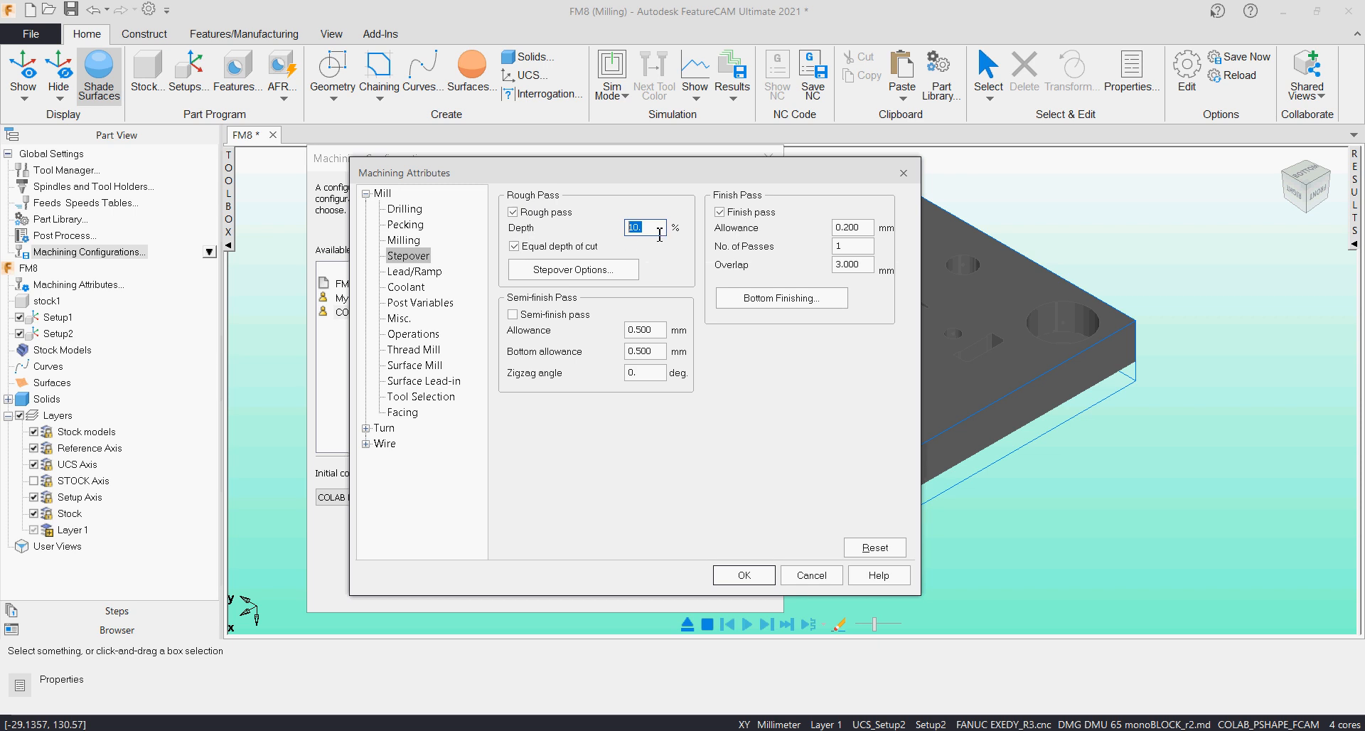
{"action": "left_click", "coordinate": [580, 270]}
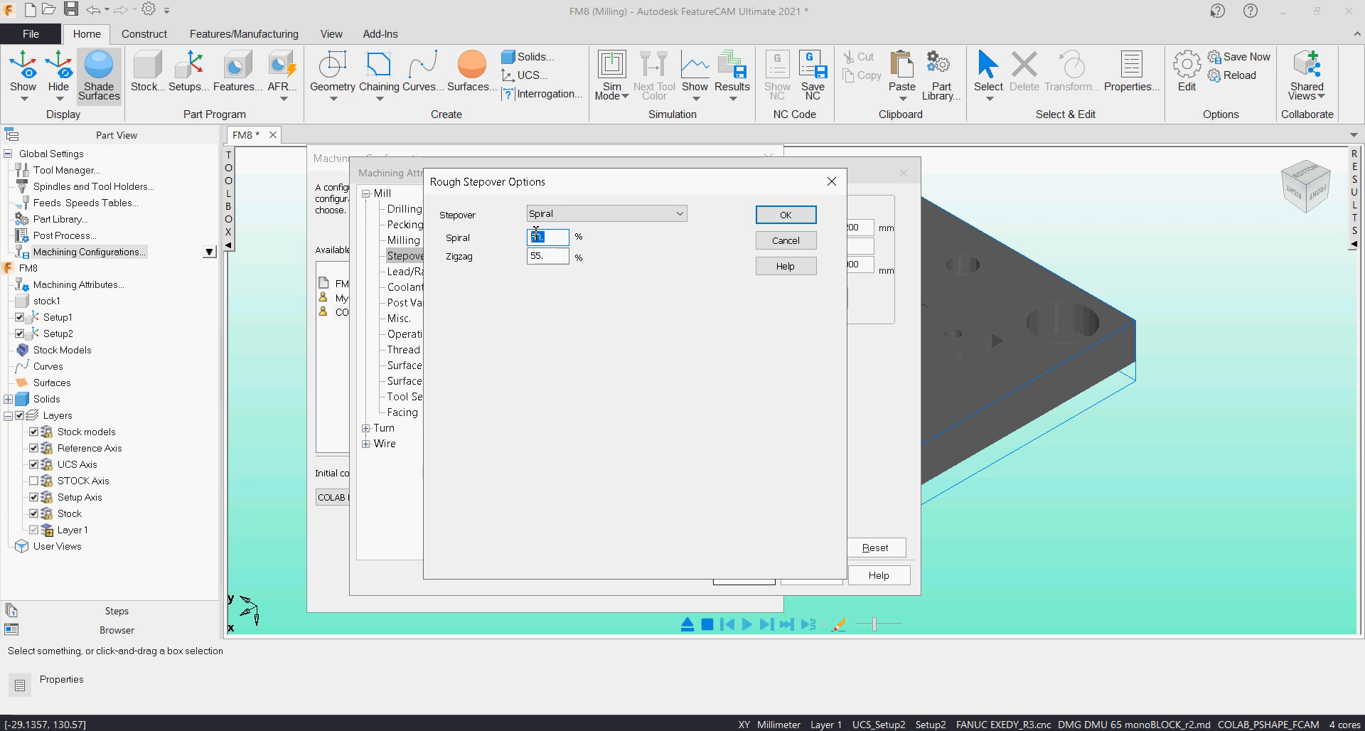
{"action": "left_click", "coordinate": [785, 216]}
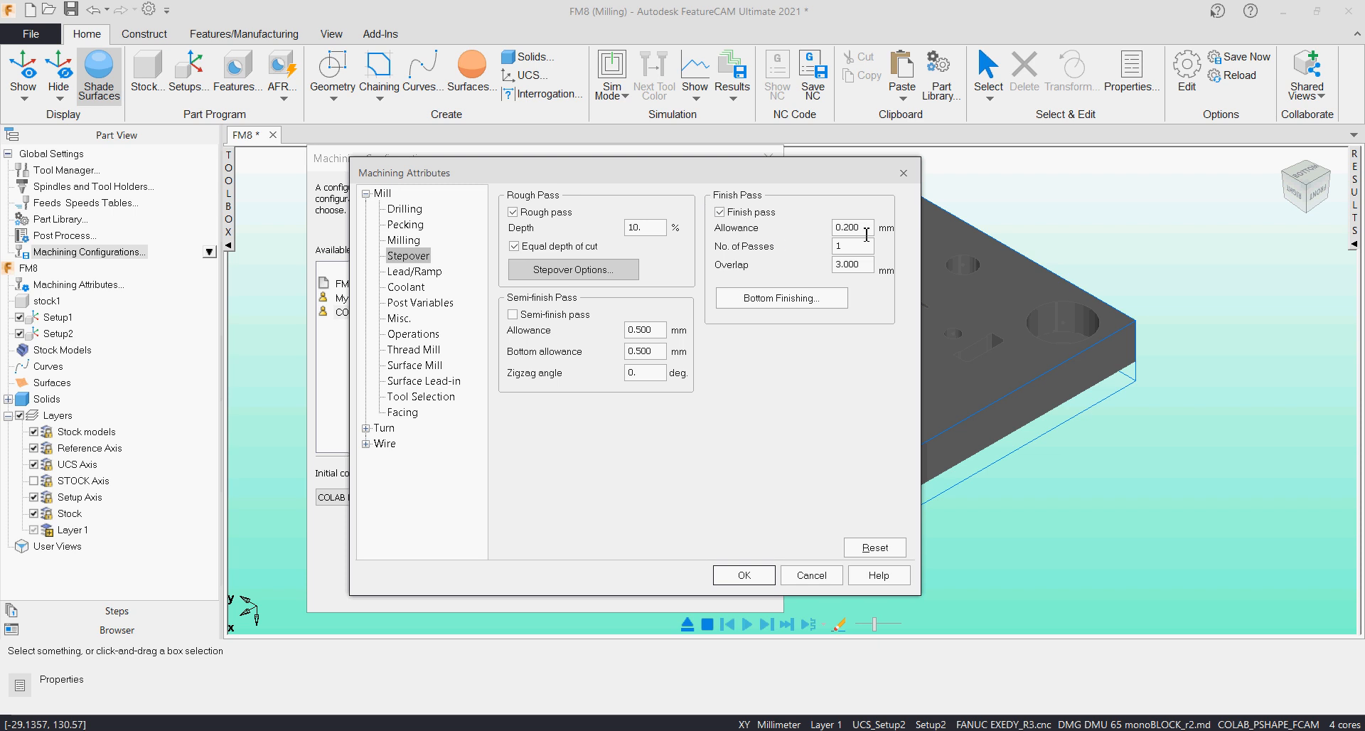
{"action": "left_click_drag", "start_coordinate": [865, 228], "coordinate": [828, 257]}
{"action": "left_click", "coordinate": [819, 292]}
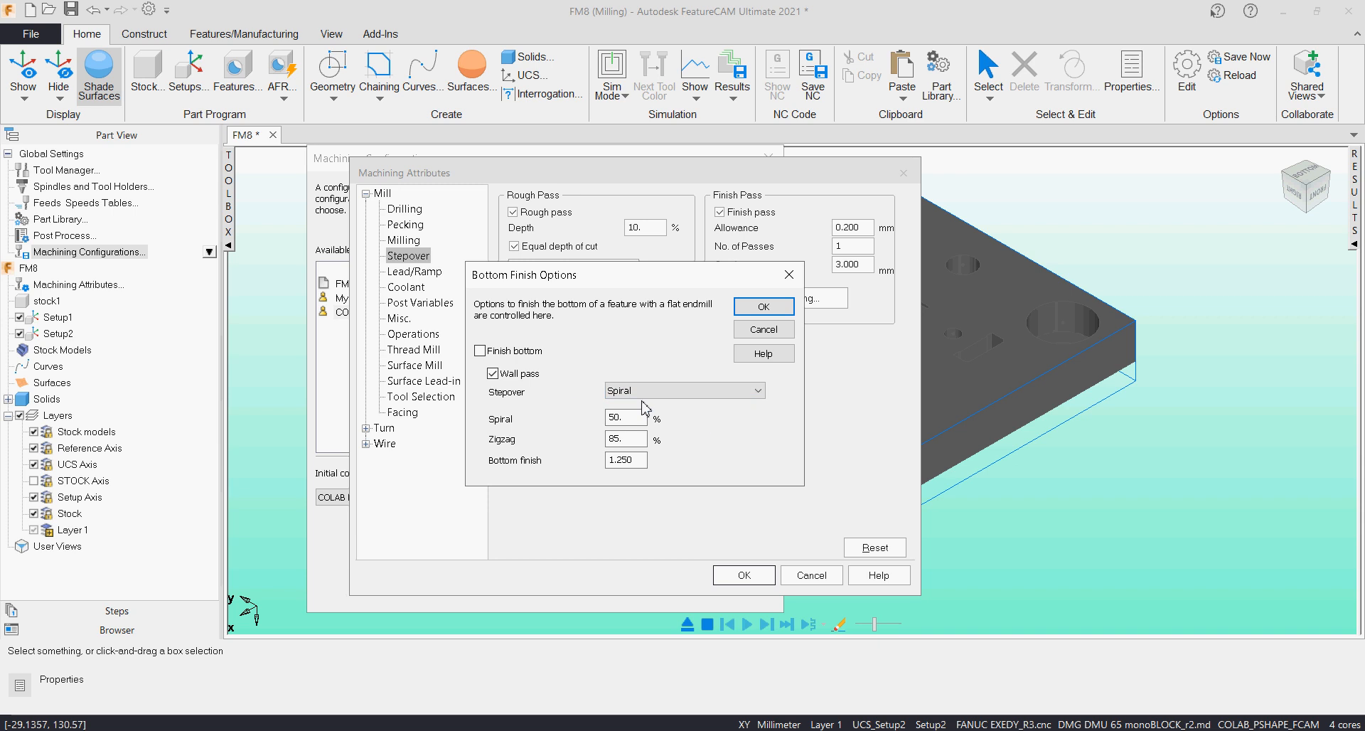
{"action": "left_click_drag", "start_coordinate": [640, 461], "coordinate": [600, 454]}
{"action": "type", "text": "0.1"}
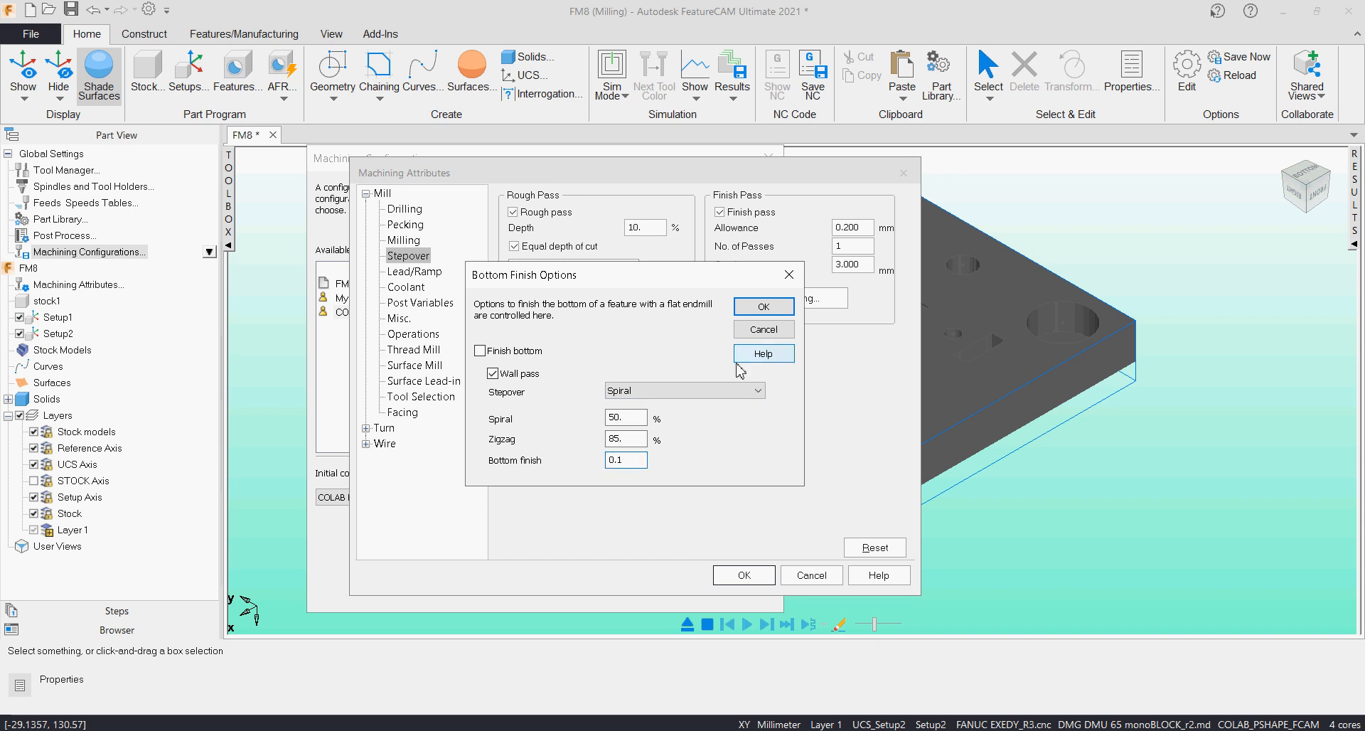
{"action": "left_click", "coordinate": [763, 306]}
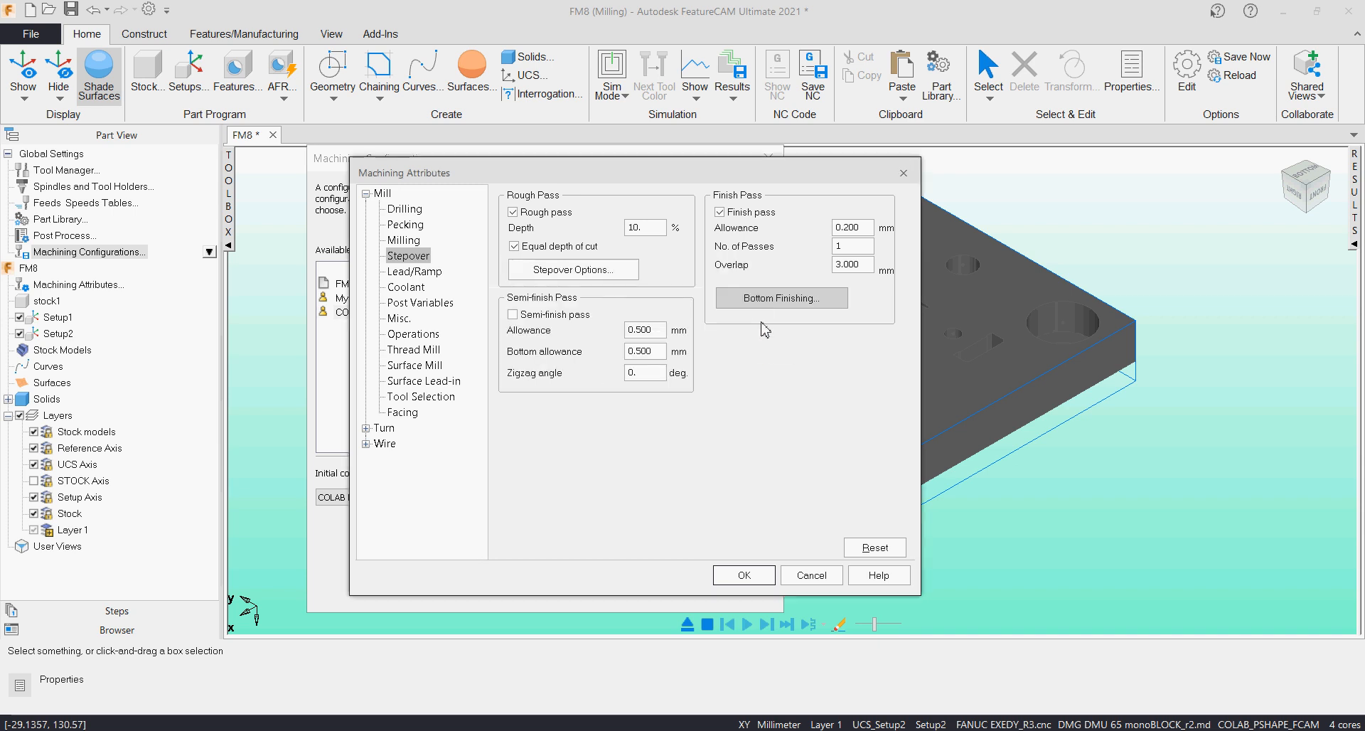
Step: Check the wind fan finish options in the Lead/Ramp attributes and enable helical ramping with a ramp diameter of 120%
{"action": "left_click", "coordinate": [412, 272]}
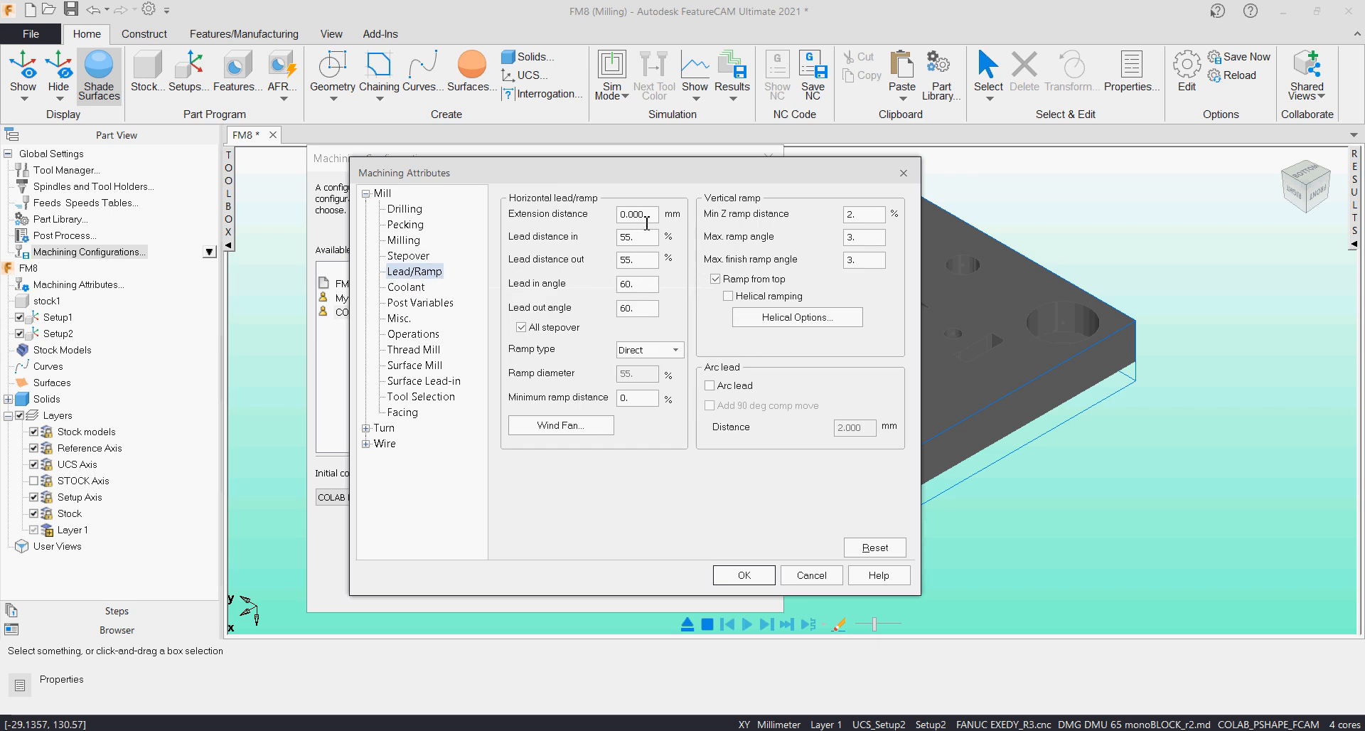
{"action": "left_click", "coordinate": [597, 425]}
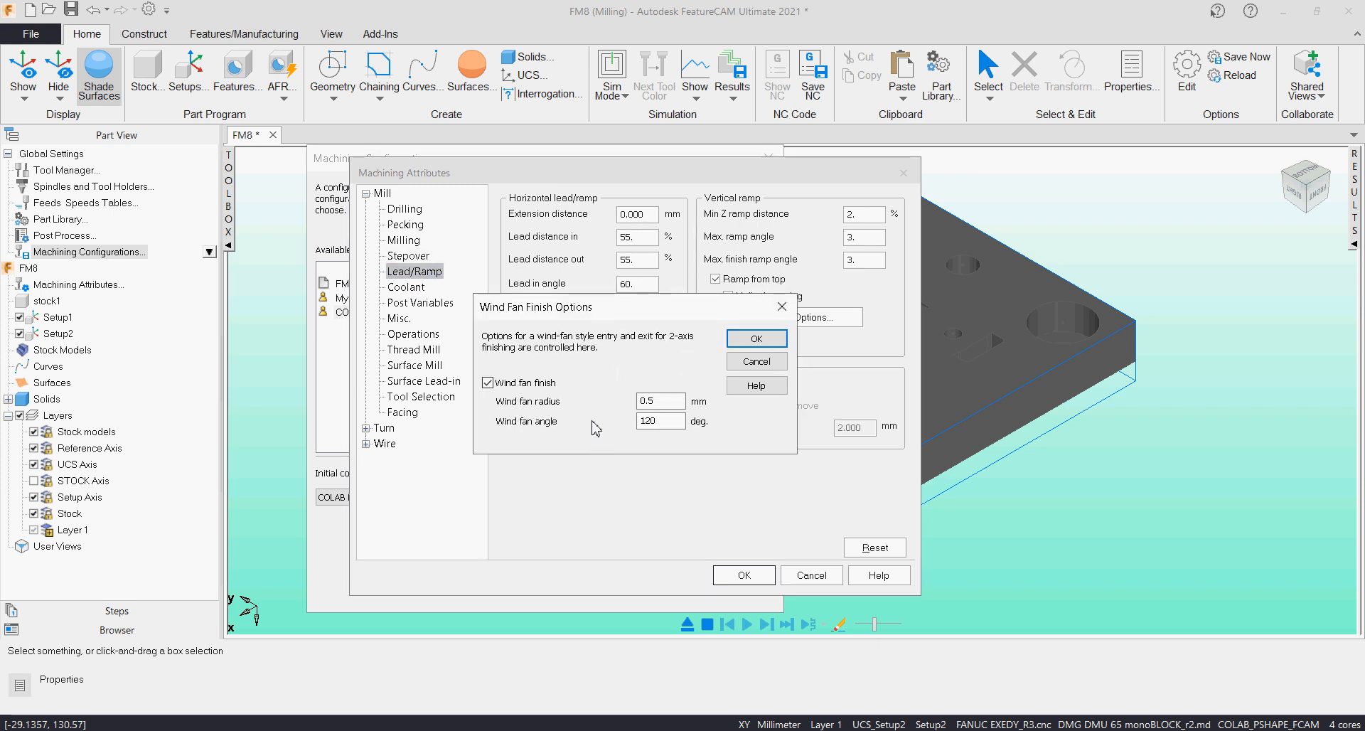
{"action": "left_click", "coordinate": [665, 402]}
{"action": "key", "text": "Tab"}
{"action": "left_click", "coordinate": [756, 338]}
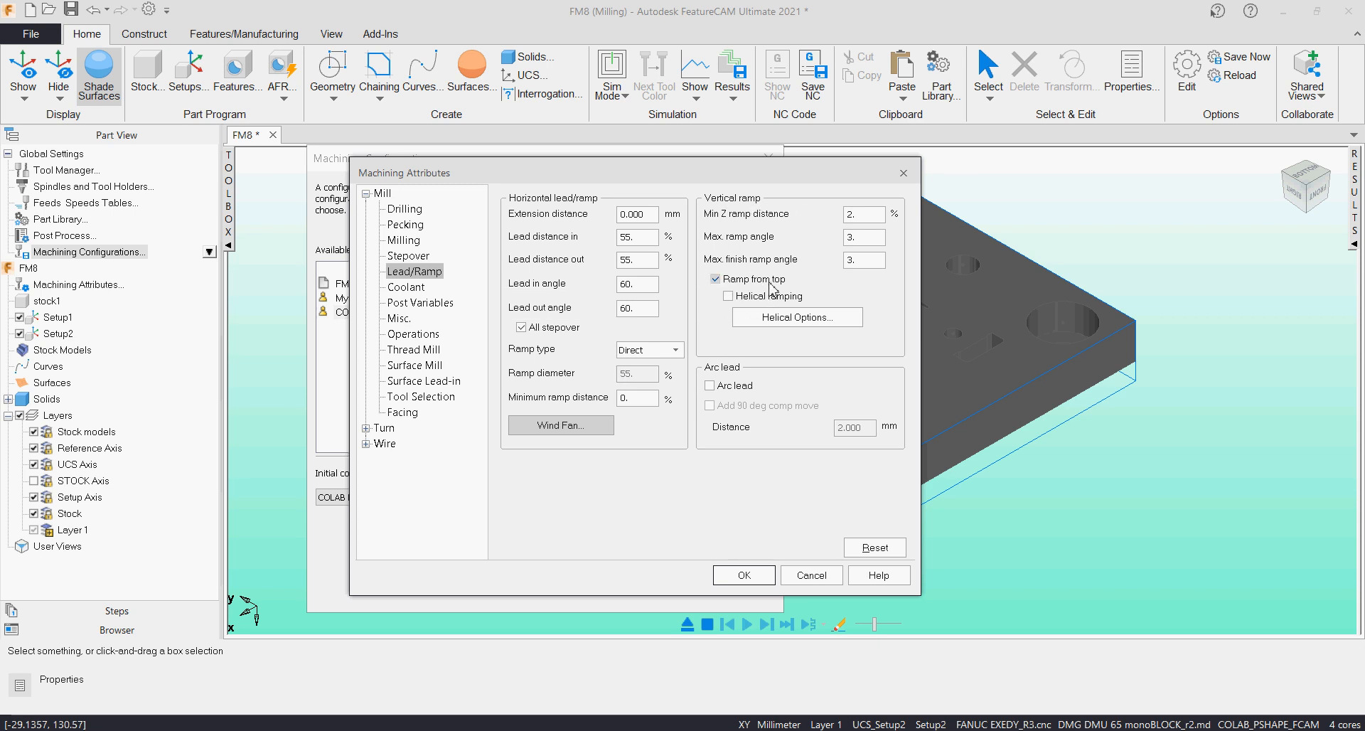
{"action": "left_click", "coordinate": [729, 297]}
{"action": "left_click", "coordinate": [795, 318]}
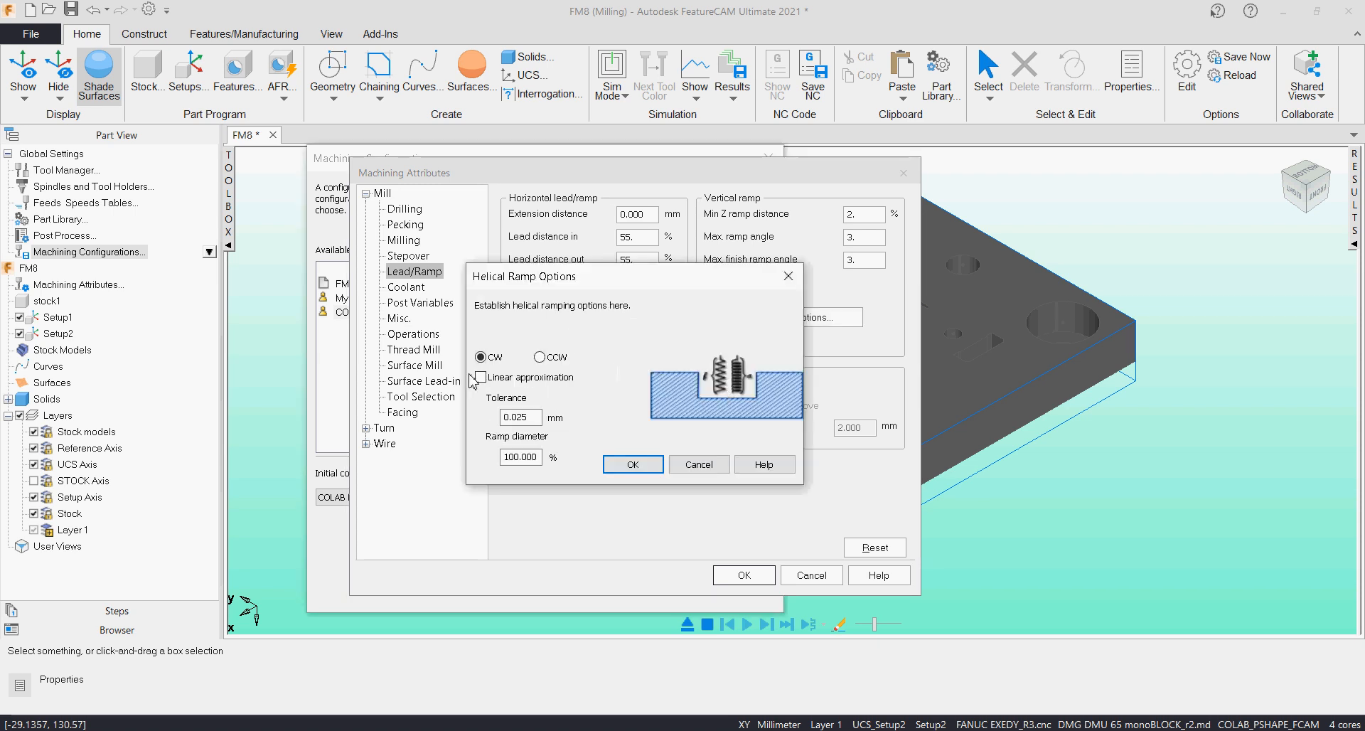
{"action": "left_click_drag", "start_coordinate": [534, 456], "coordinate": [482, 456]}
{"action": "type", "text": "50"}
{"action": "left_click_drag", "start_coordinate": [530, 462], "coordinate": [482, 464]}
{"action": "type", "text": "120"}
{"action": "left_click", "coordinate": [632, 464]}
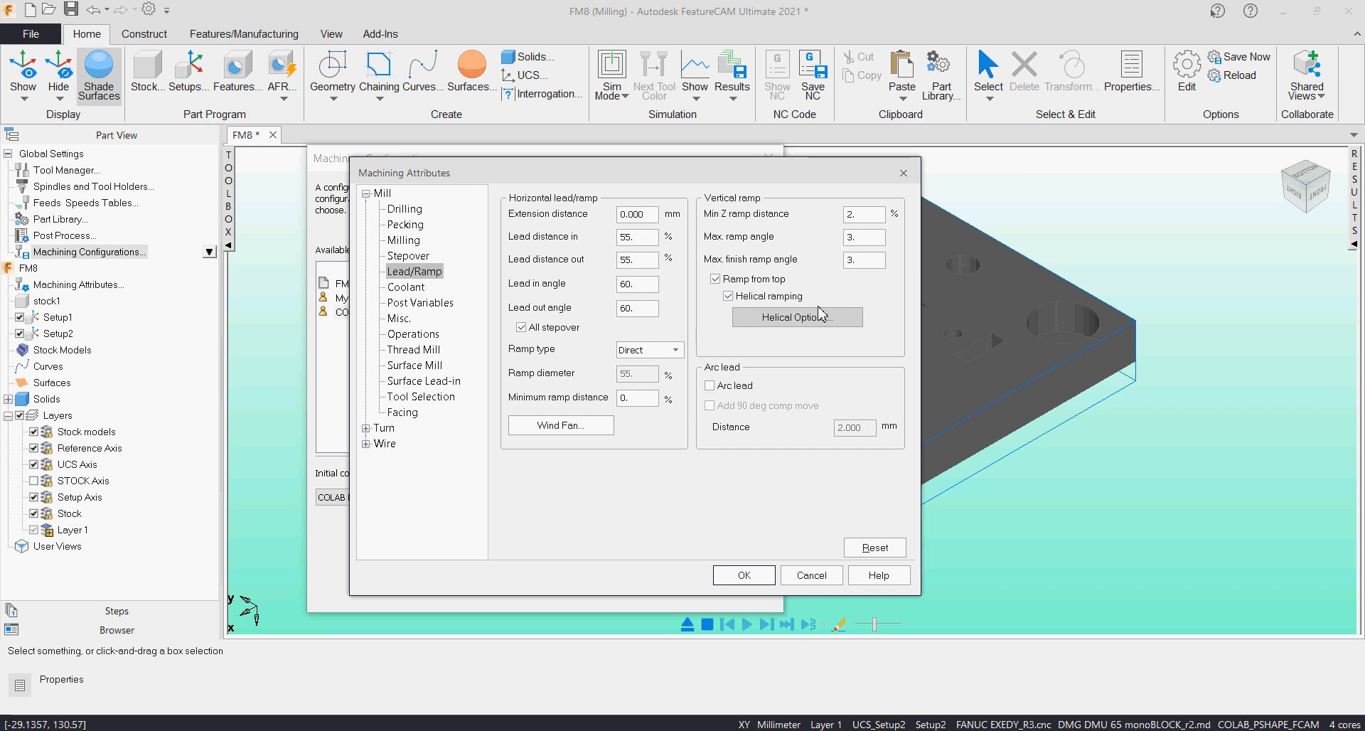
Step: Enable the arc lead with the added 90 deg comp move in the Lead/Ramp attributes
{"action": "left_click", "coordinate": [710, 386]}
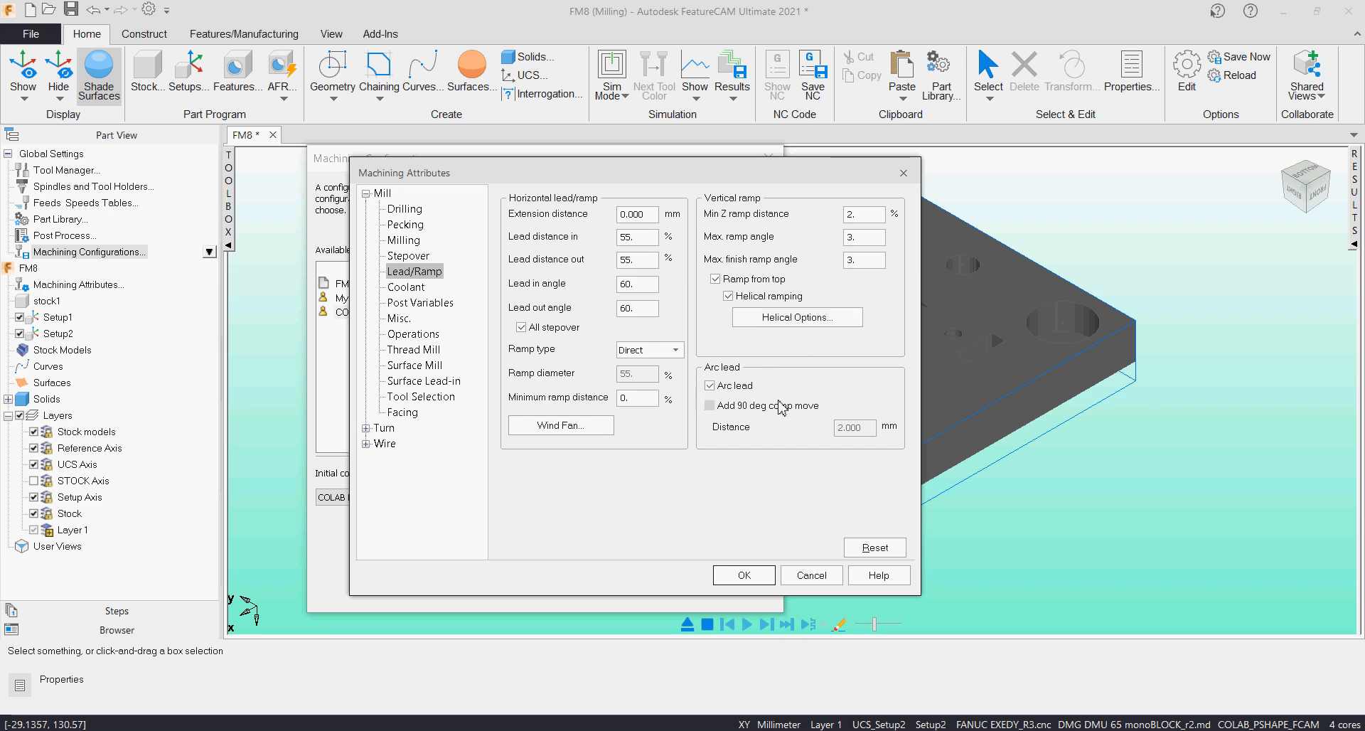
{"action": "left_click", "coordinate": [772, 407]}
{"action": "left_click", "coordinate": [870, 428]}
{"action": "left_click_drag", "start_coordinate": [869, 428], "coordinate": [806, 423]}
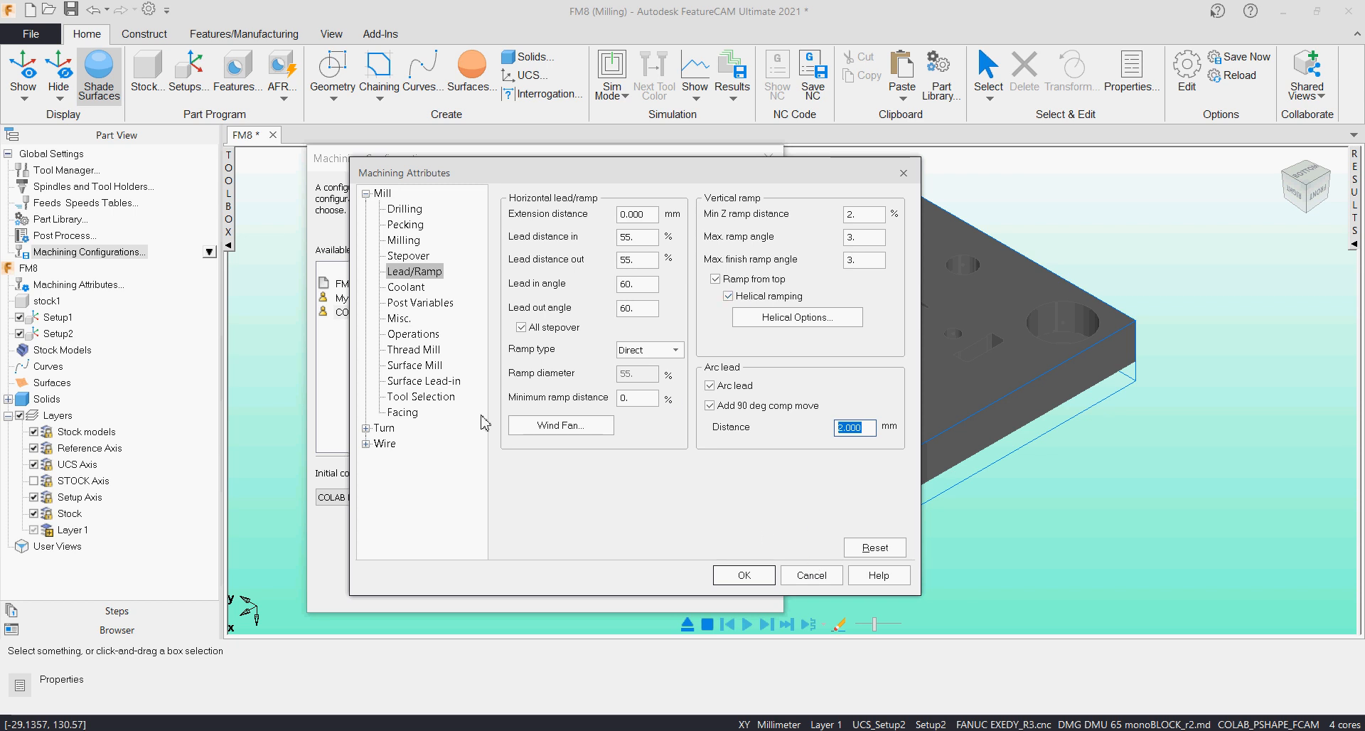
Step: Examine the coolant, post variable and miscellaneous clearance and tolerance attributes, plus the automatic operation ordering options
{"action": "left_click", "coordinate": [405, 287]}
{"action": "left_click", "coordinate": [409, 304]}
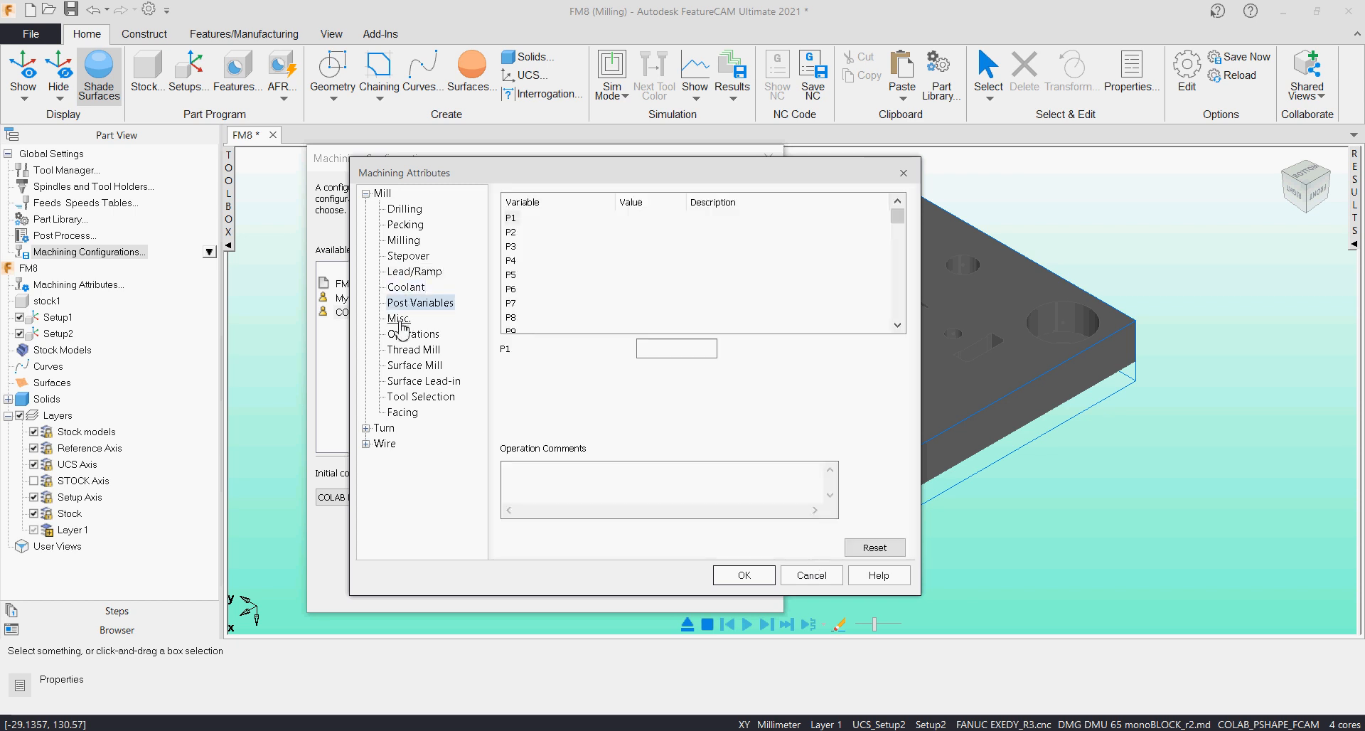
{"action": "left_click", "coordinate": [398, 318]}
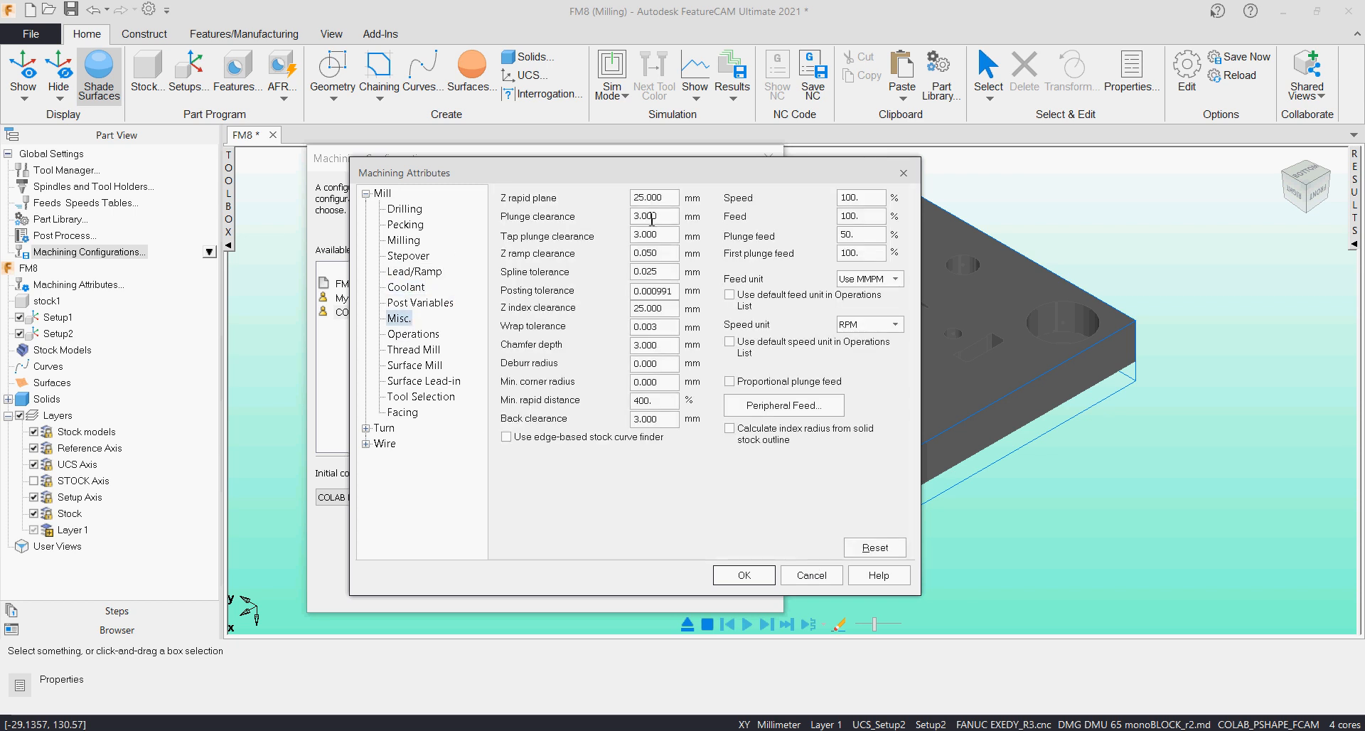
{"action": "left_click_drag", "start_coordinate": [666, 198], "coordinate": [627, 214]}
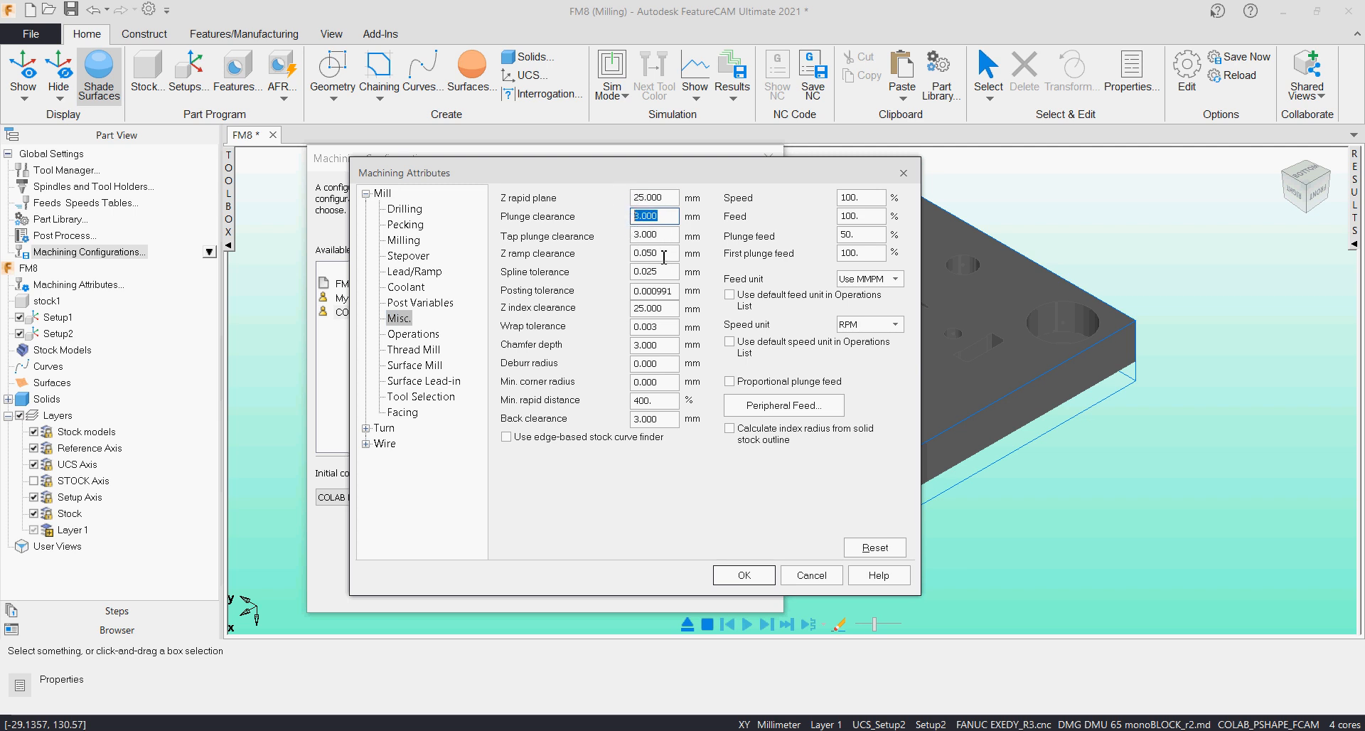
{"action": "mouse_move", "coordinate": [664, 257]}
{"action": "left_mouse_down"}
{"action": "mouse_move", "coordinate": [628, 253]}
{"action": "mouse_move", "coordinate": [655, 272]}
{"action": "left_mouse_up"}
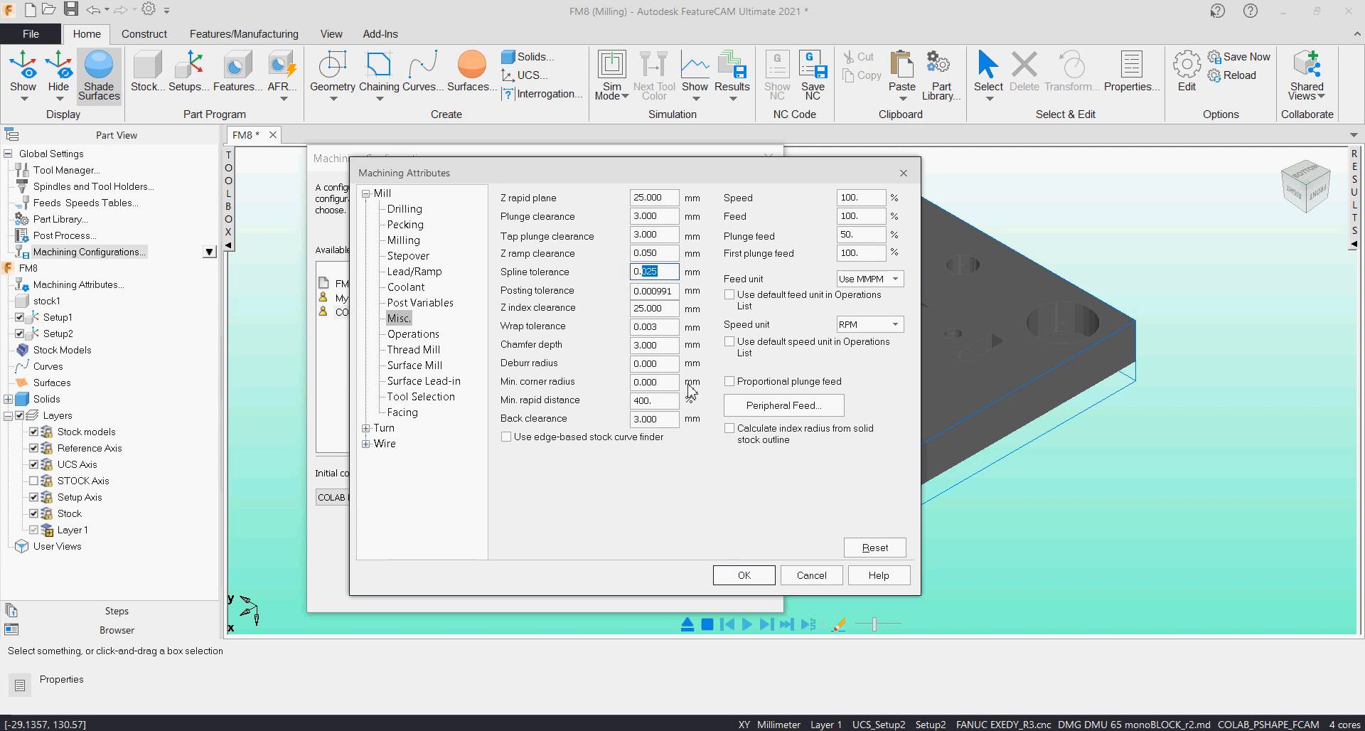
{"action": "left_click", "coordinate": [411, 335]}
{"action": "left_click", "coordinate": [603, 222]}
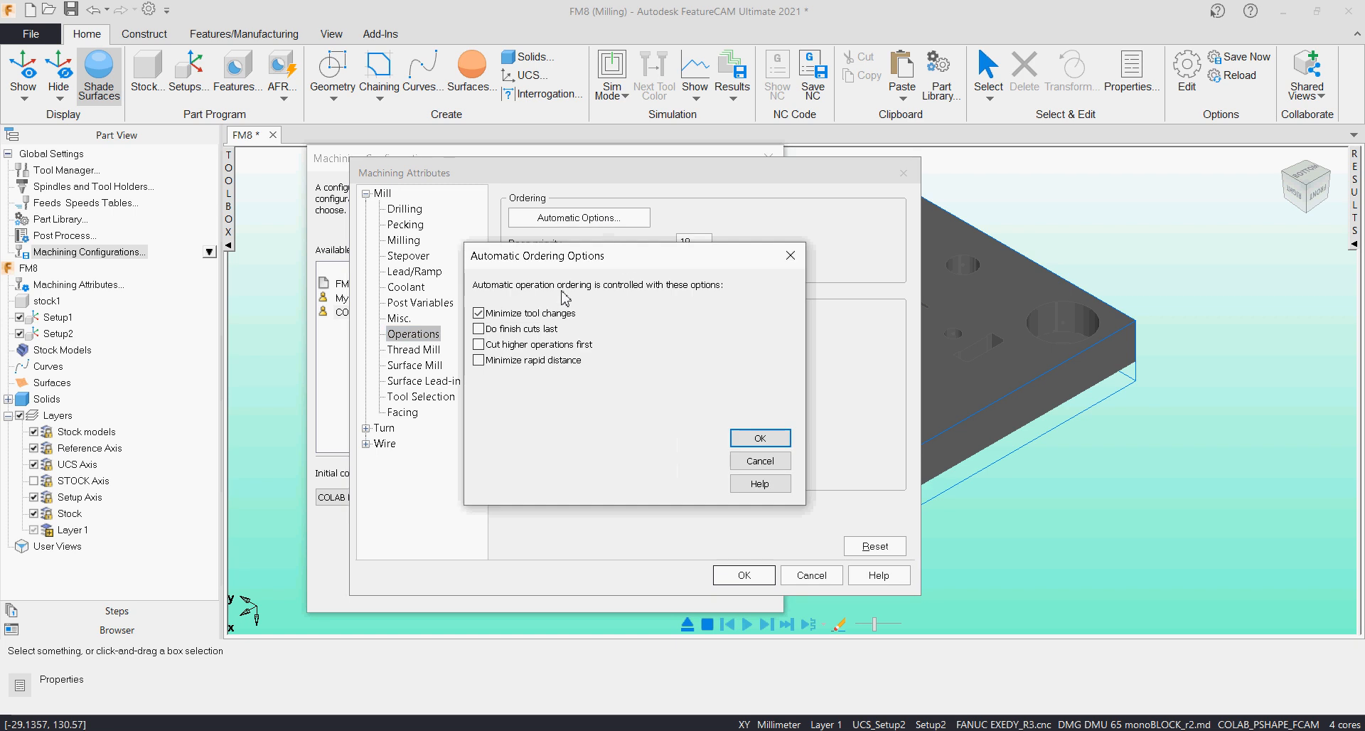
{"action": "left_click", "coordinate": [746, 436]}
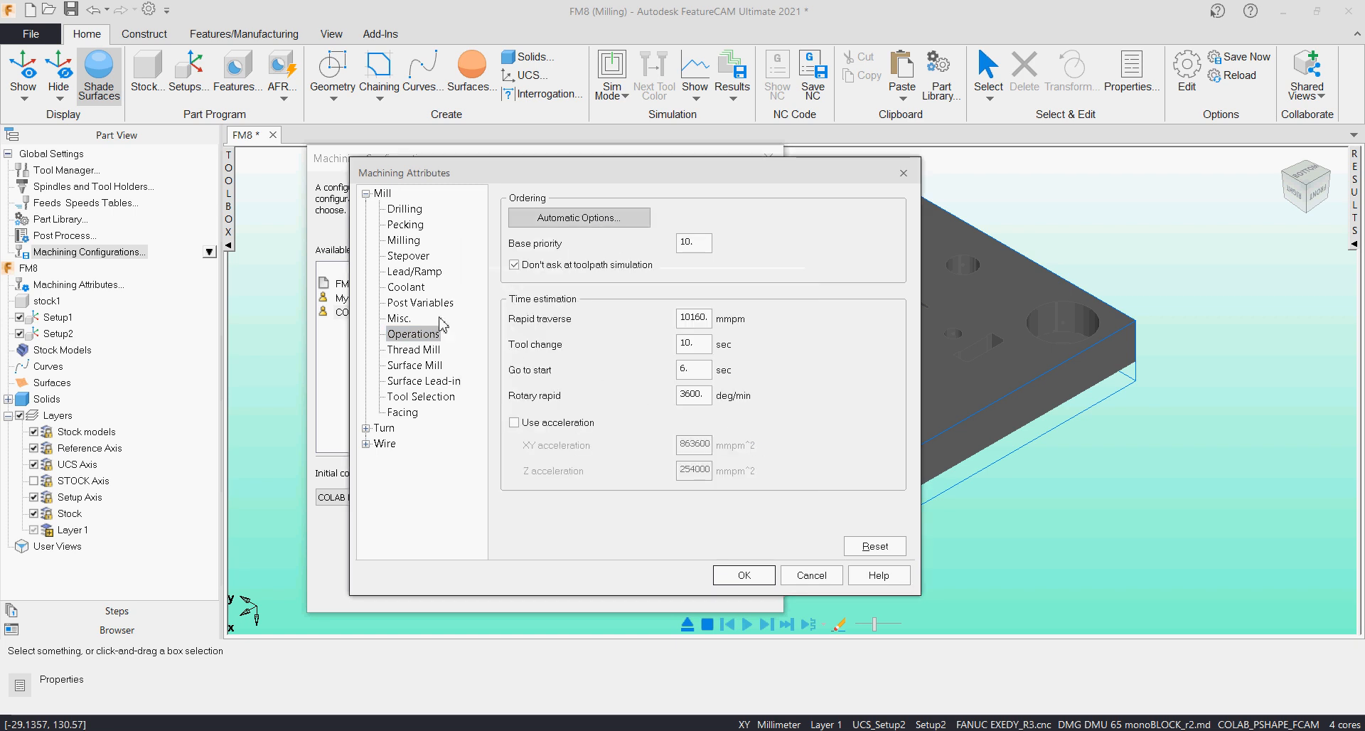
Step: Review the thread mill, surface mill, surface lead-in, tool selection and facing attributes and accept the edited machining attributes
{"action": "left_click", "coordinate": [413, 349]}
{"action": "left_click", "coordinate": [415, 365]}
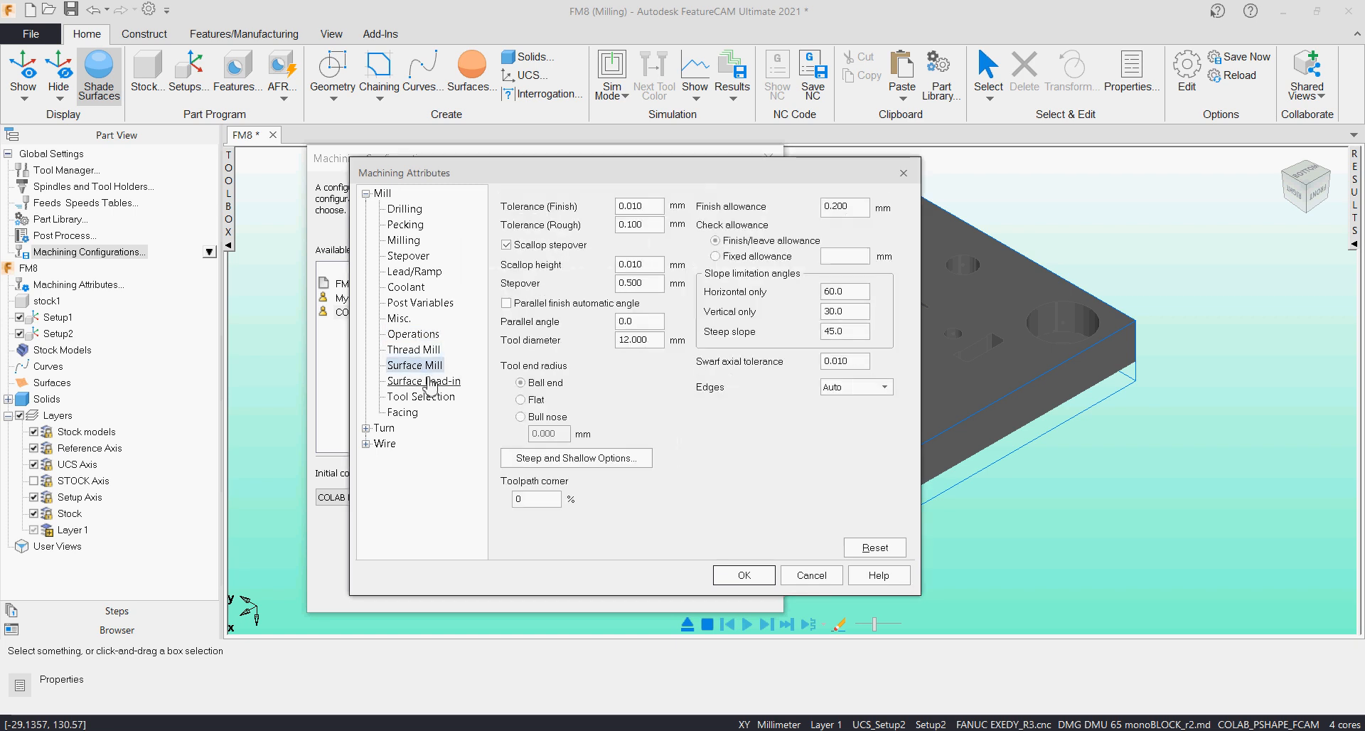
{"action": "left_click", "coordinate": [615, 461]}
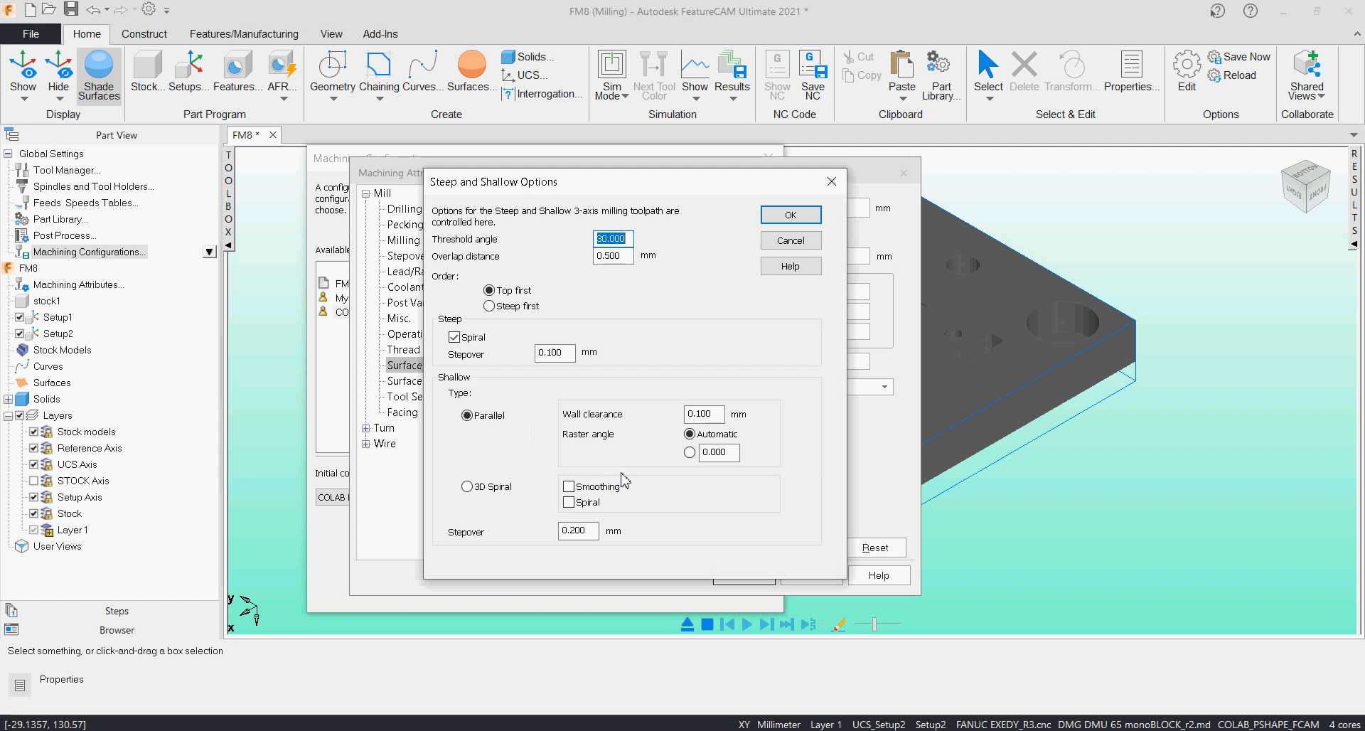
{"action": "left_click", "coordinate": [790, 215]}
{"action": "left_click", "coordinate": [423, 381]}
{"action": "left_click", "coordinate": [422, 396]}
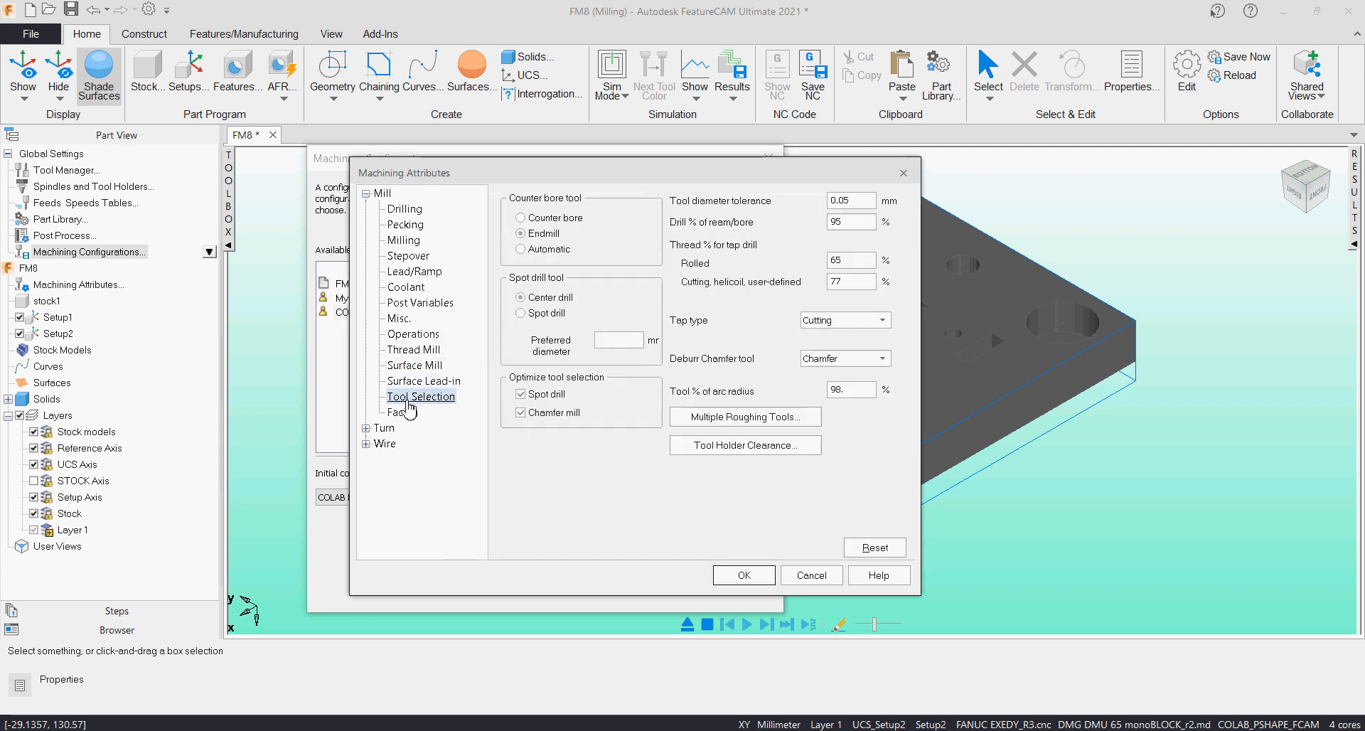
{"action": "left_click", "coordinate": [771, 417]}
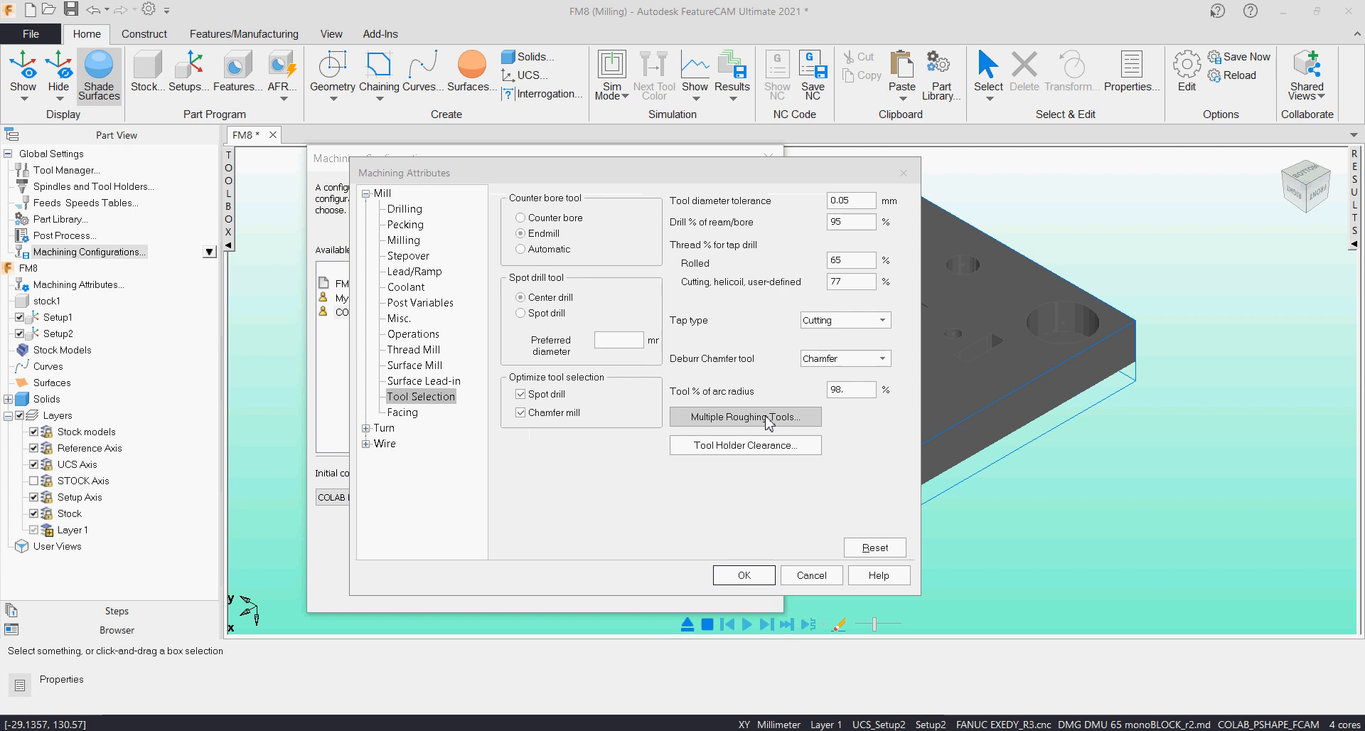
{"action": "double_click", "coordinate": [688, 457]}
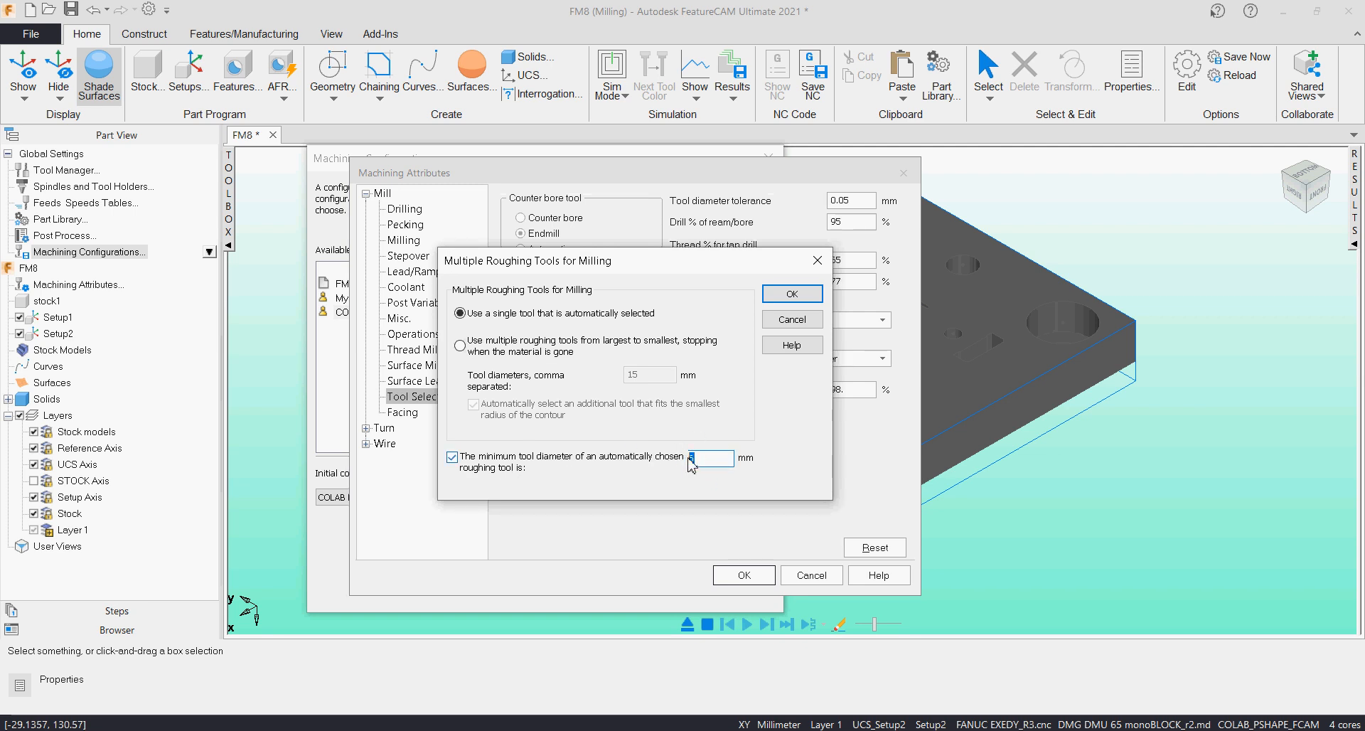
{"action": "left_click", "coordinate": [795, 293]}
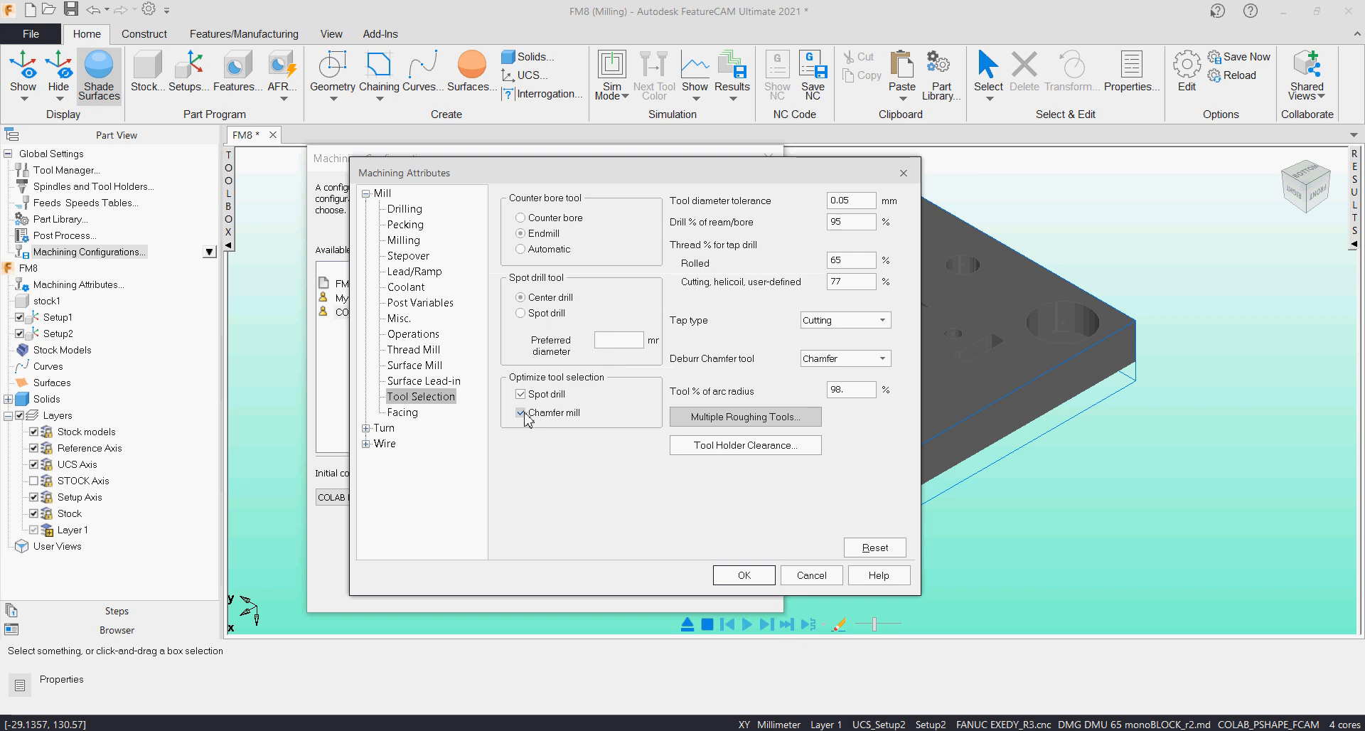
{"action": "left_click", "coordinate": [422, 412]}
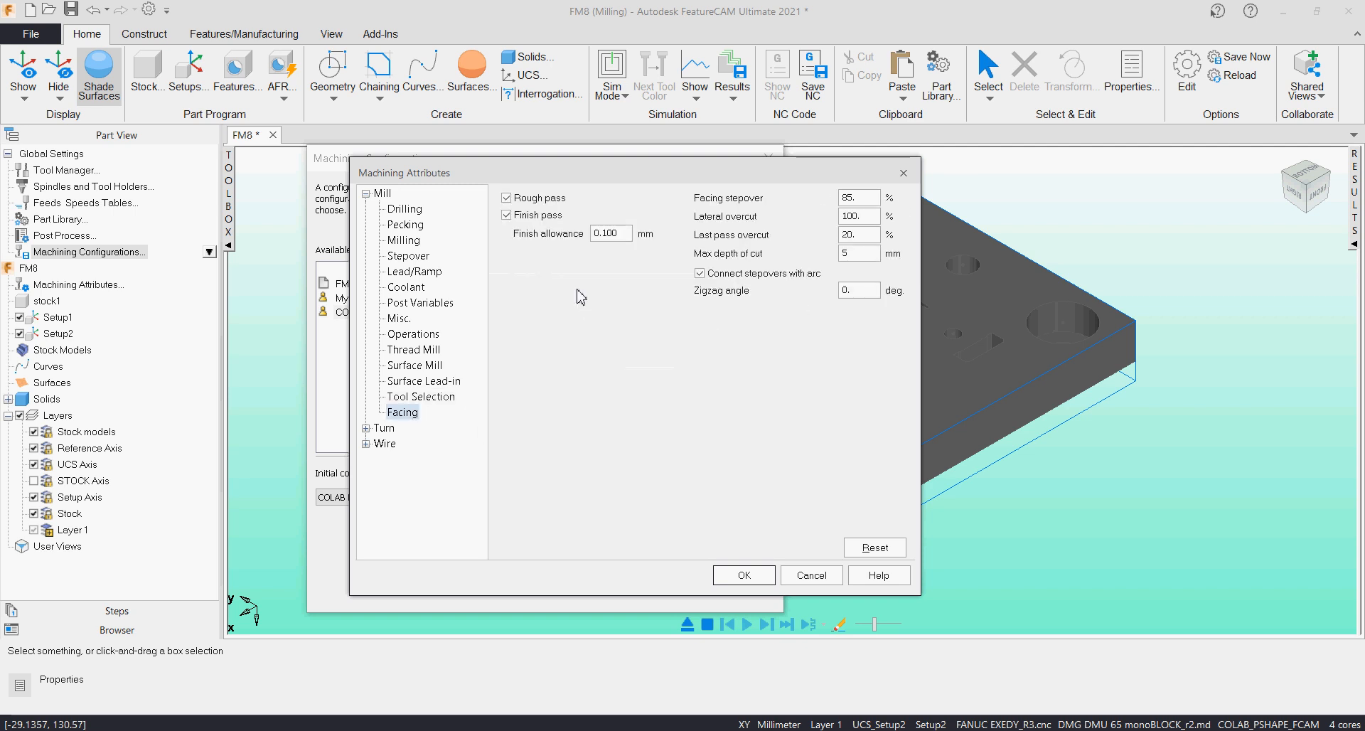
{"action": "left_click", "coordinate": [736, 575]}
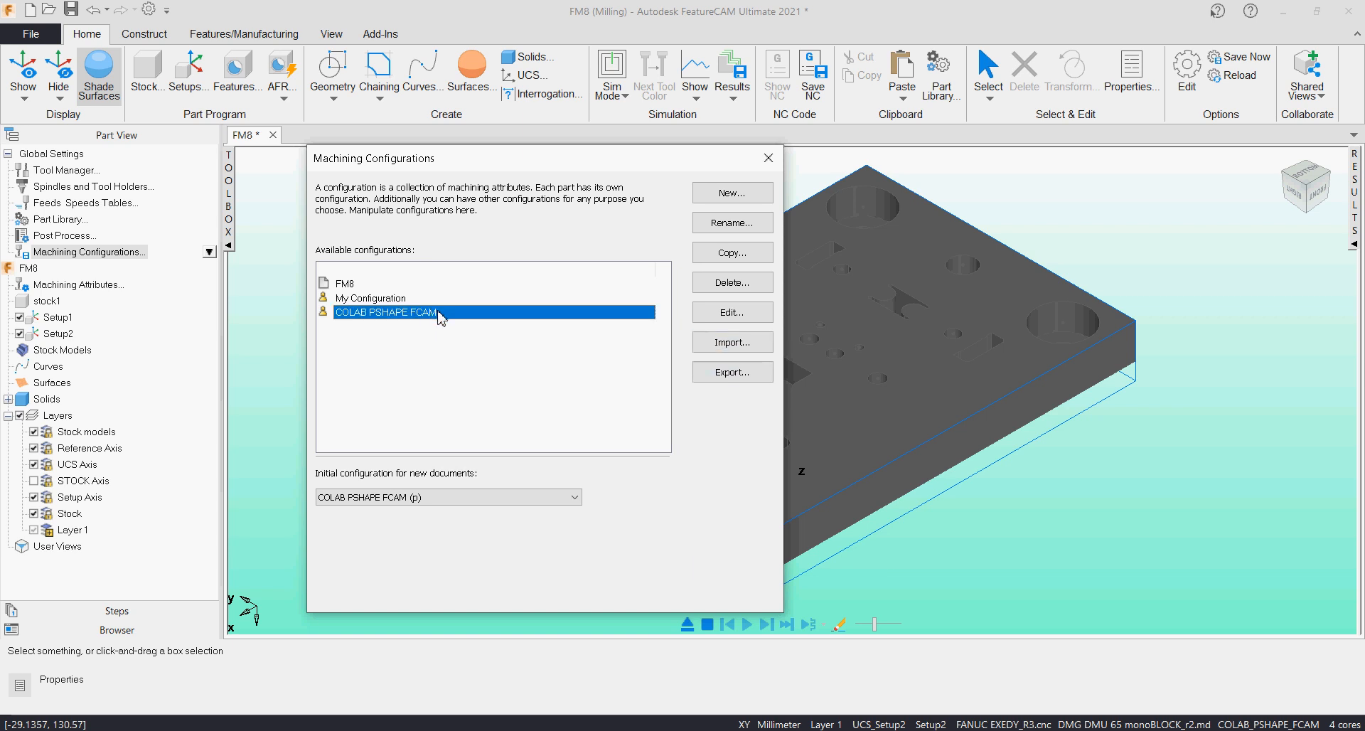
Step: Export the COLAB PSHAPE FCAM configuration to the file COLAB PSHAPE FCAM.cdb in the NRZ_POWERSHAPE folder
{"action": "left_click", "coordinate": [732, 372]}
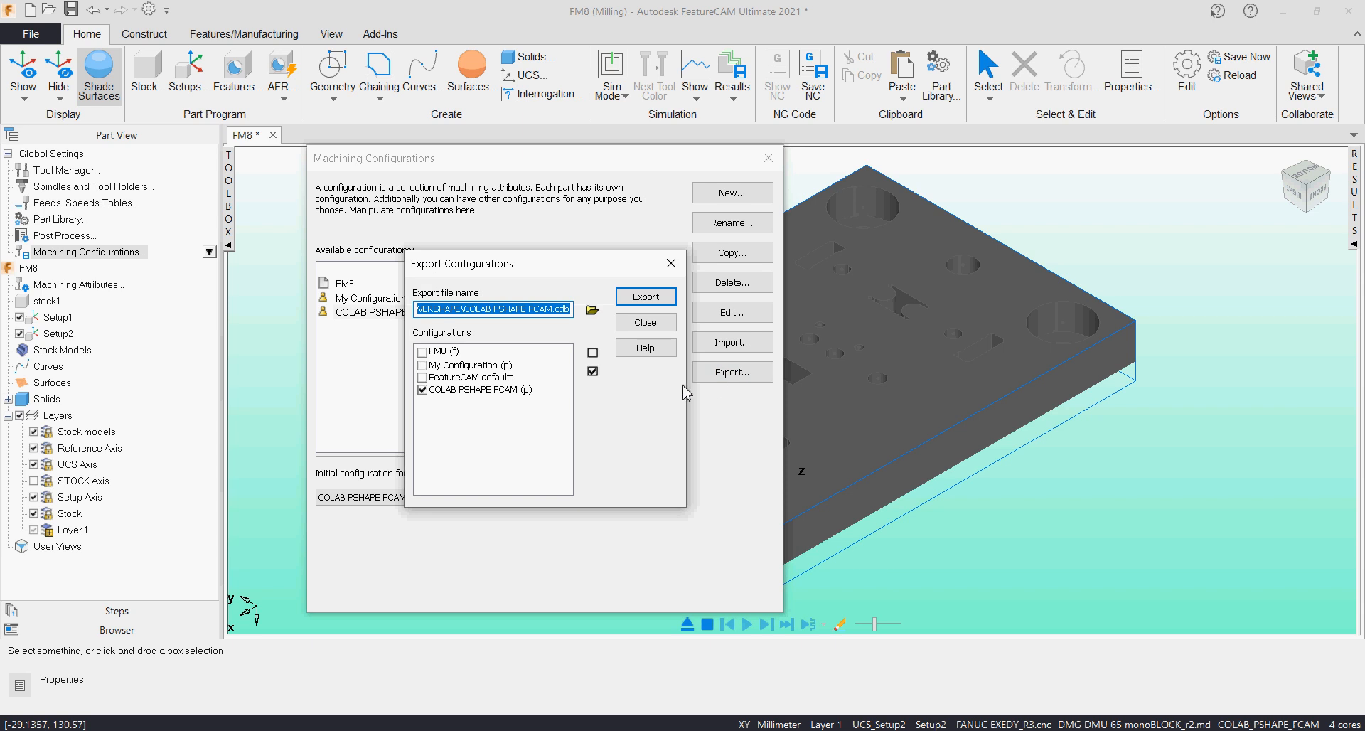
{"action": "left_click", "coordinate": [568, 309]}
{"action": "left_click_drag", "start_coordinate": [573, 308], "coordinate": [367, 318]}
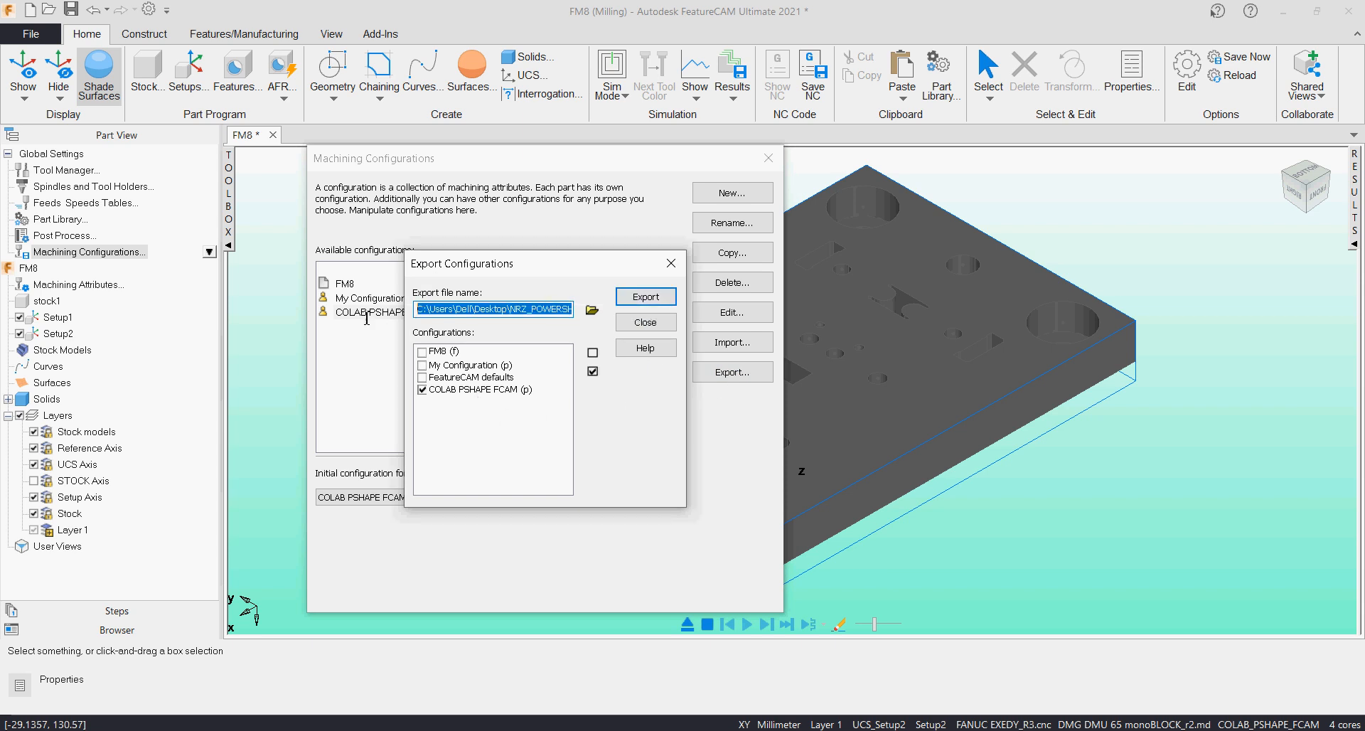
{"action": "left_click", "coordinate": [659, 296]}
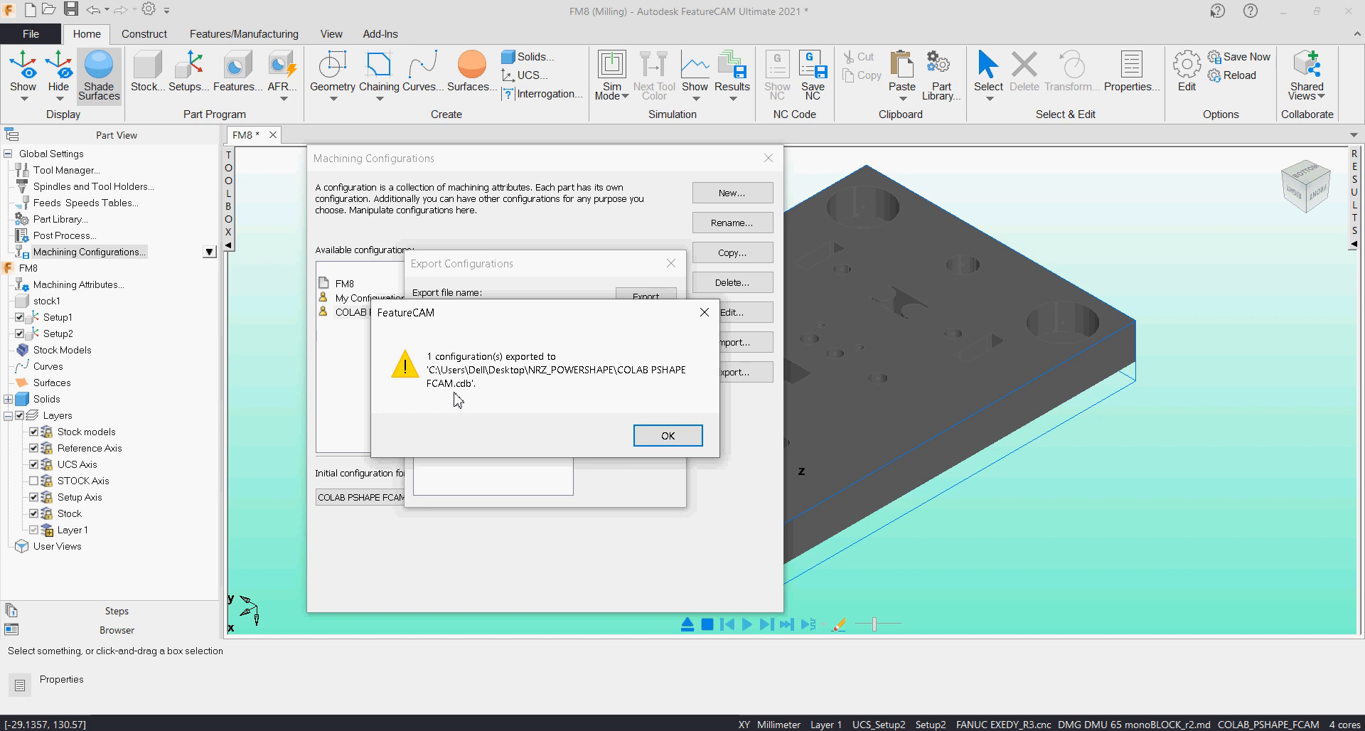
{"action": "left_click", "coordinate": [668, 435]}
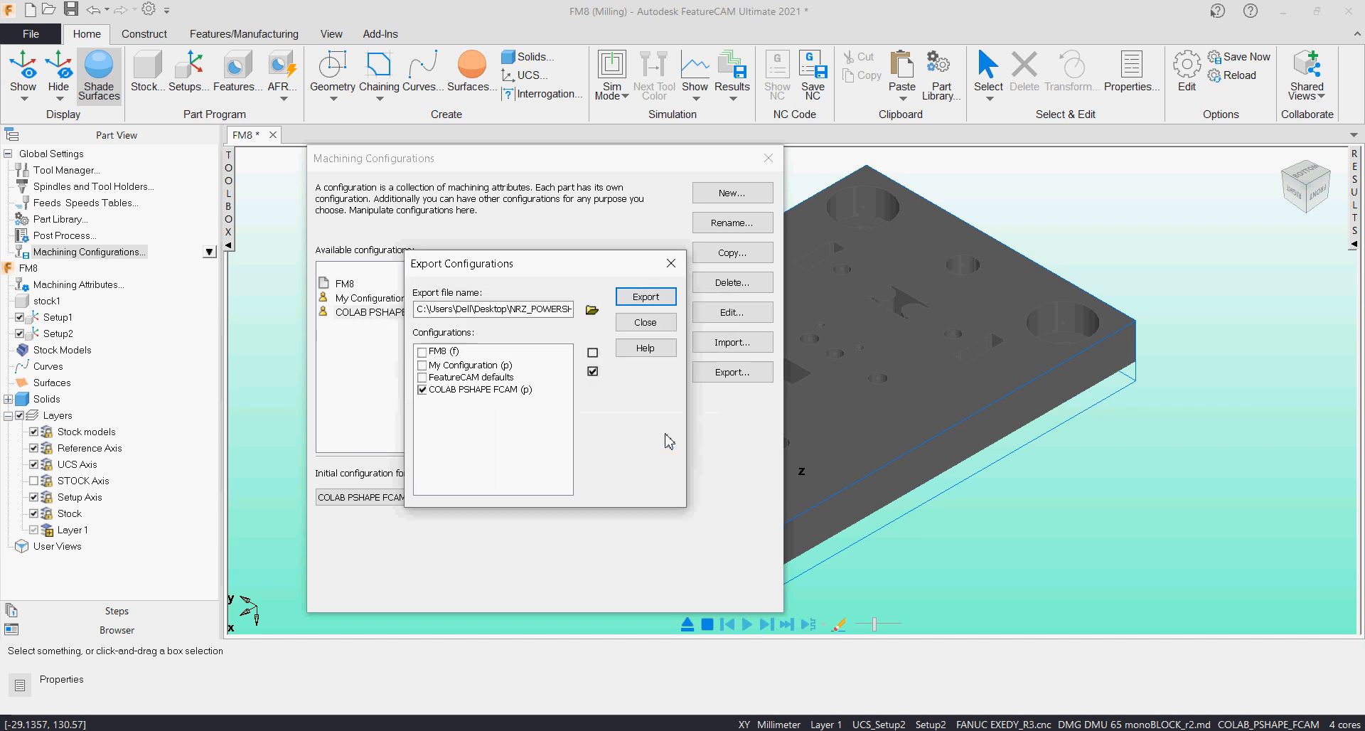
{"action": "left_click", "coordinate": [647, 322]}
{"action": "left_click", "coordinate": [728, 342]}
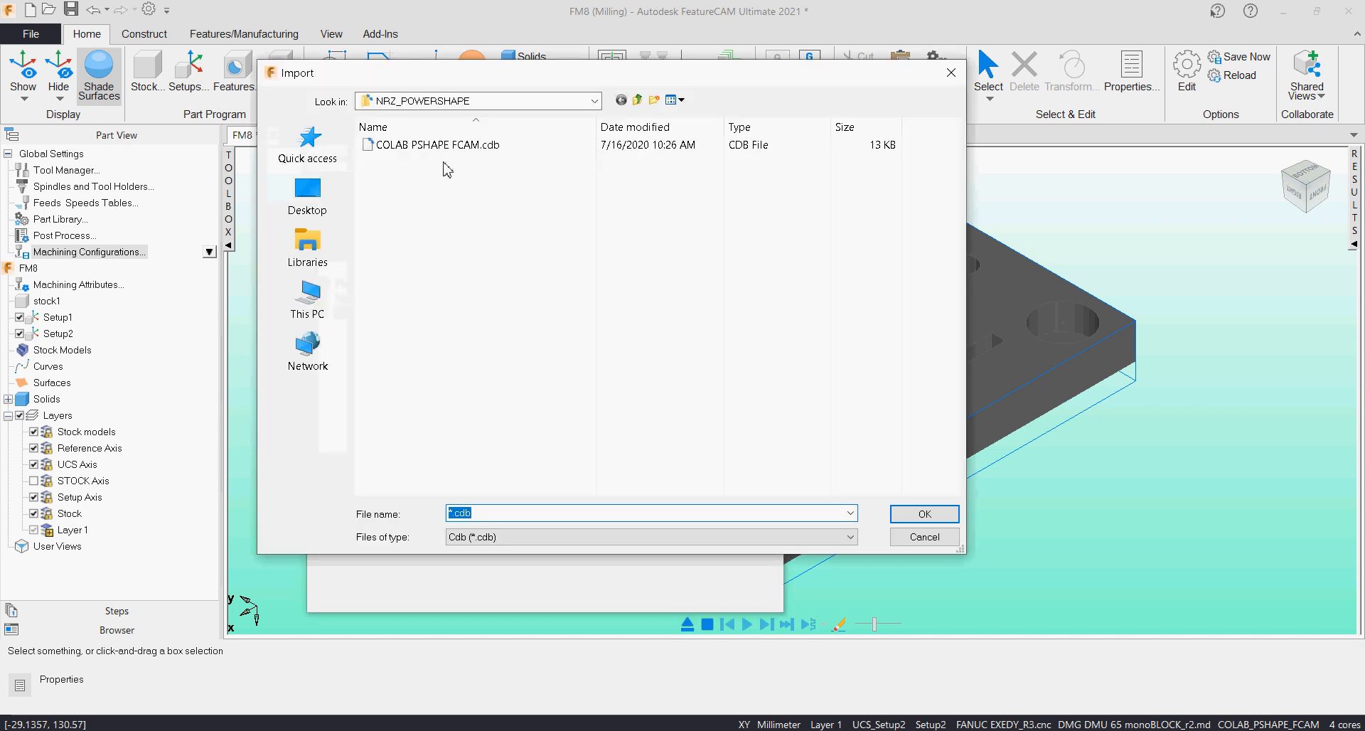
{"action": "left_click", "coordinate": [423, 146]}
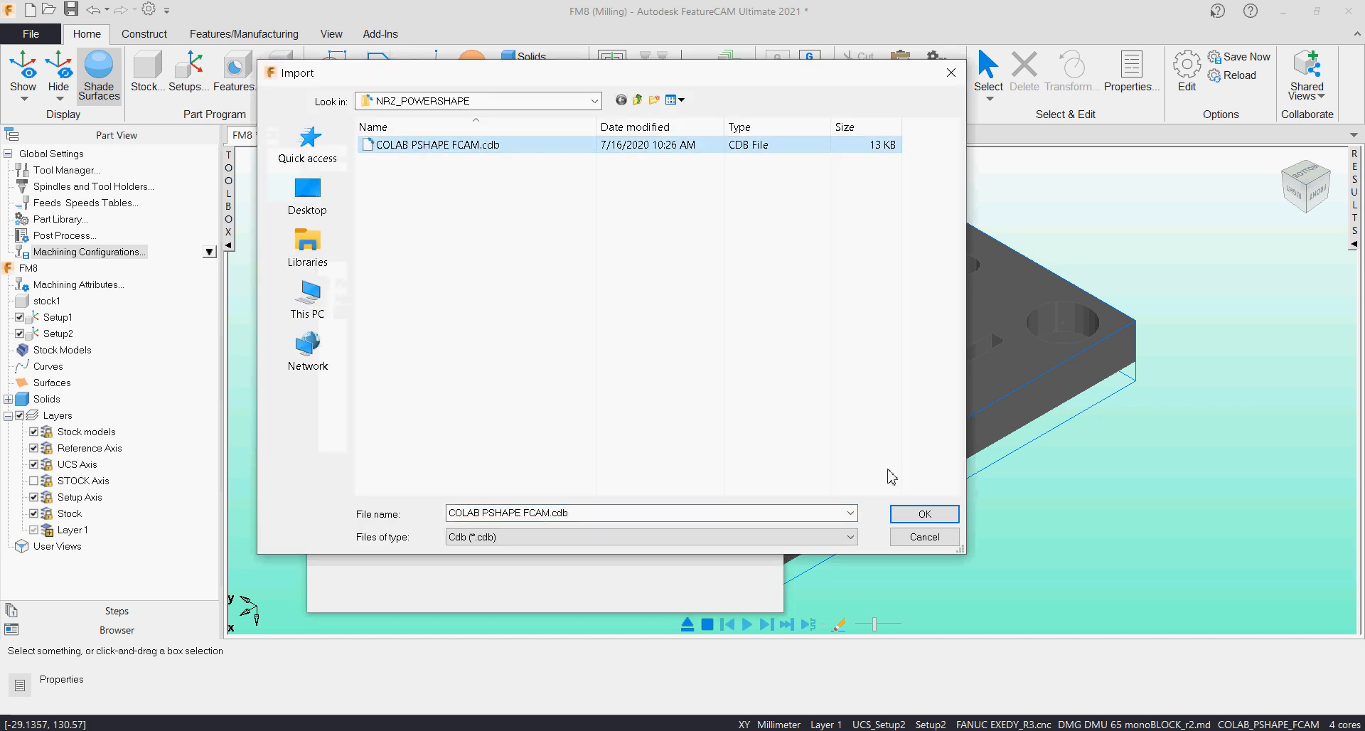
{"action": "left_click", "coordinate": [916, 538]}
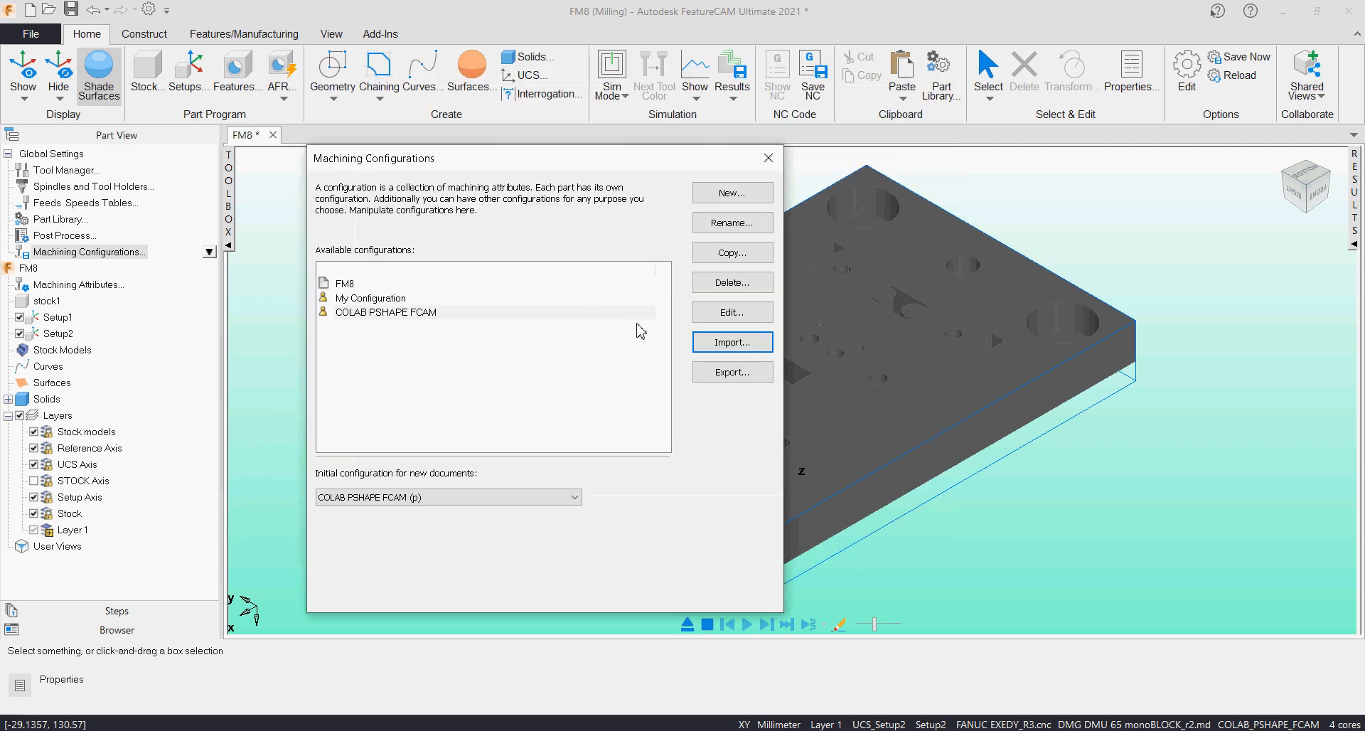
Step: Close the machining configurations and examine the end mill stored in the COLAB_PSHAPE_FCAM crib in the Tool Manager
{"action": "left_click", "coordinate": [768, 158]}
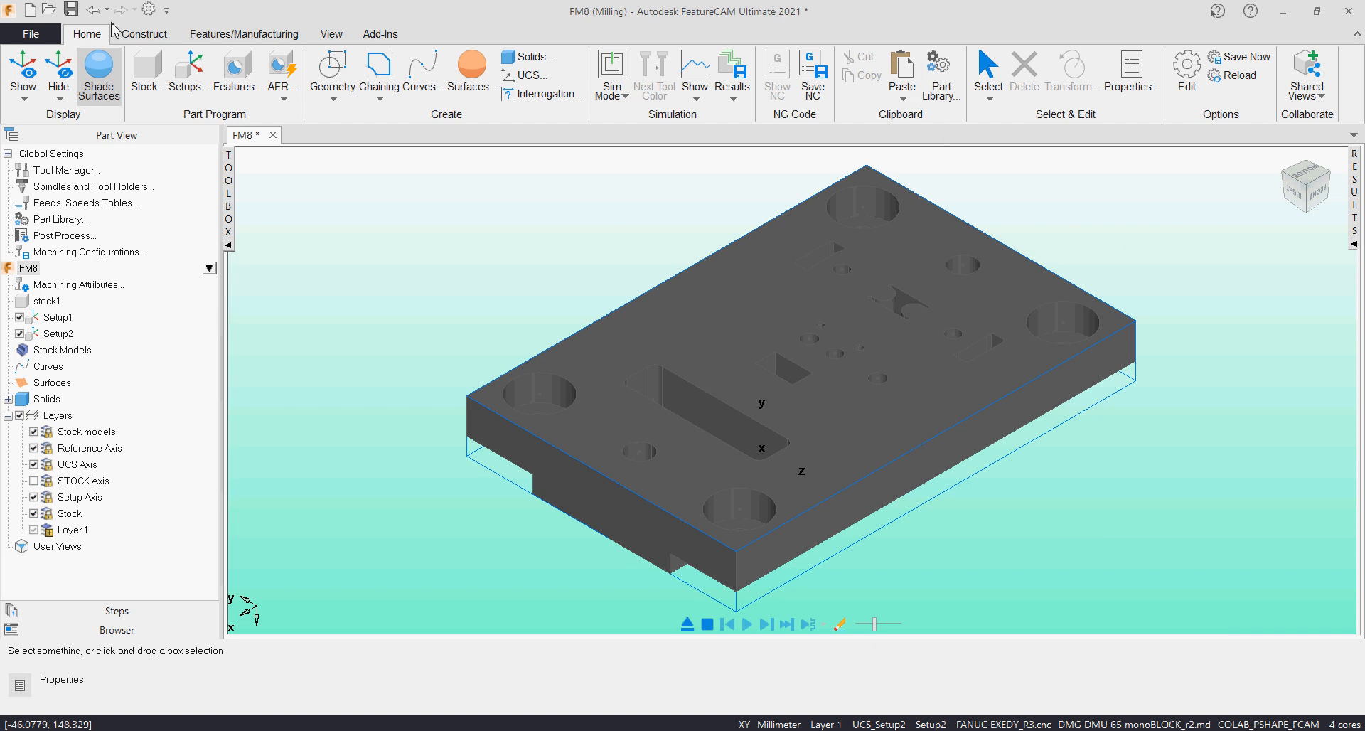
{"action": "left_click", "coordinate": [186, 37]}
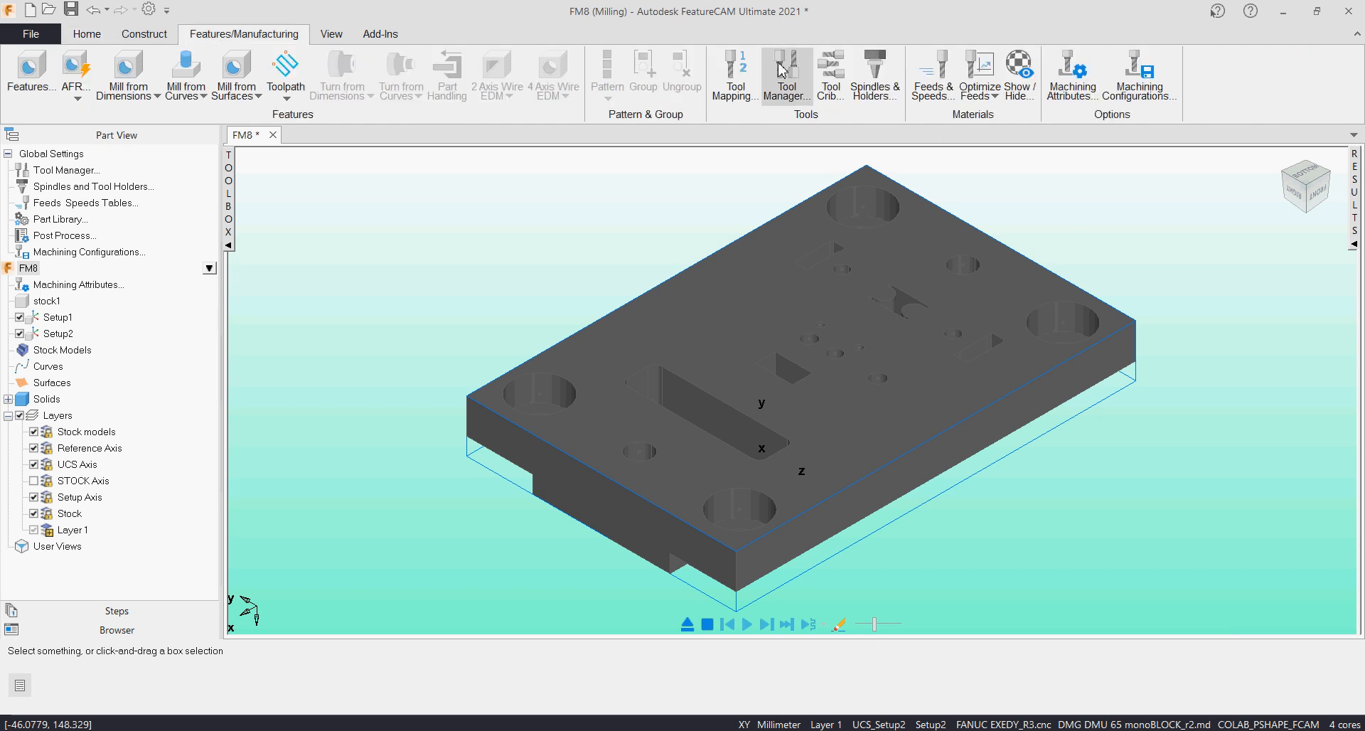
{"action": "left_click", "coordinate": [766, 96]}
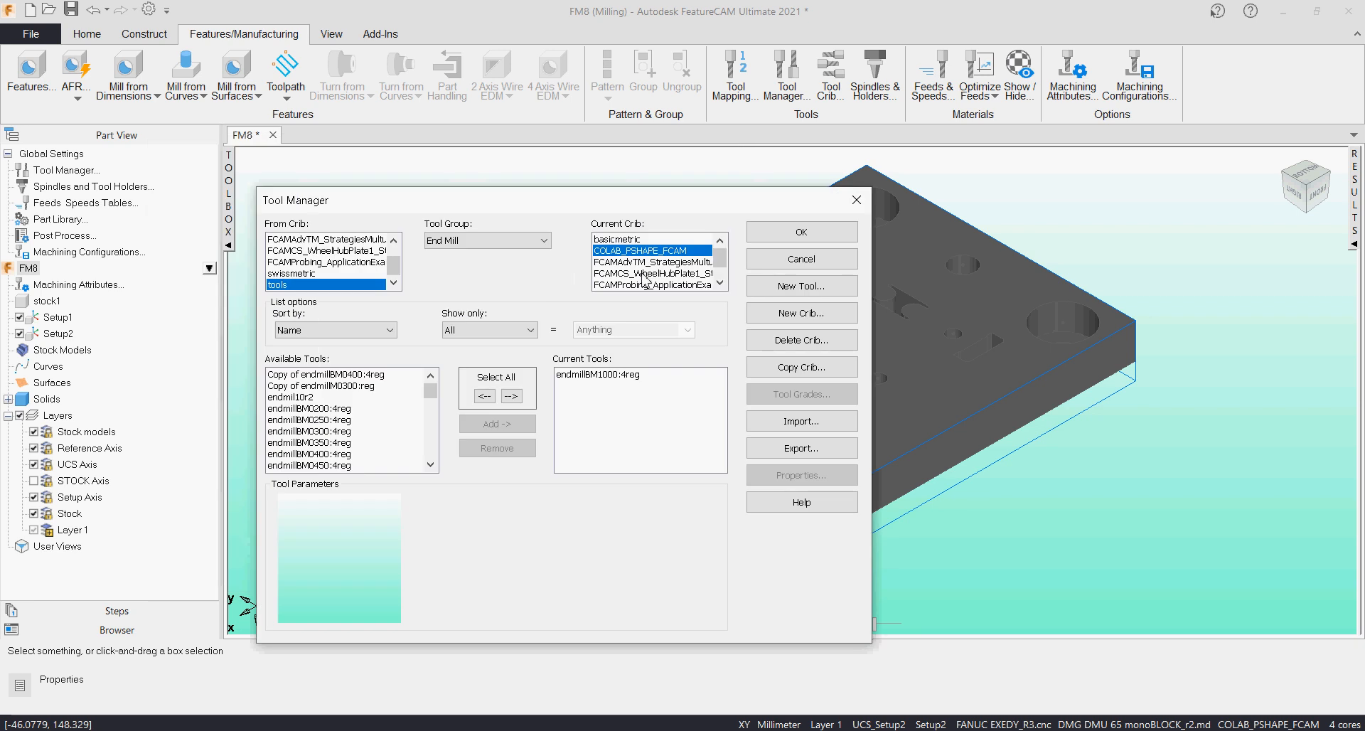
{"action": "left_click", "coordinate": [804, 316]}
{"action": "left_click", "coordinate": [579, 454]}
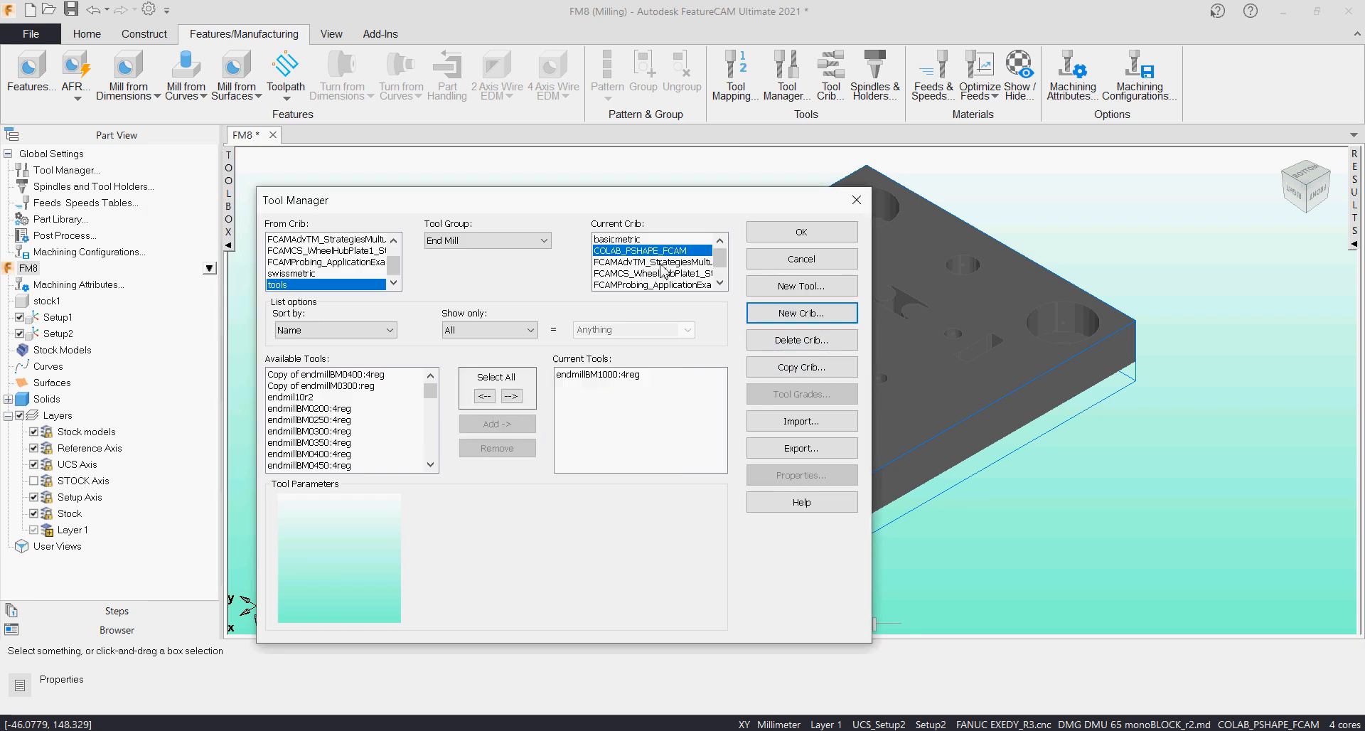
{"action": "left_click", "coordinate": [640, 239]}
{"action": "left_click", "coordinate": [639, 251]}
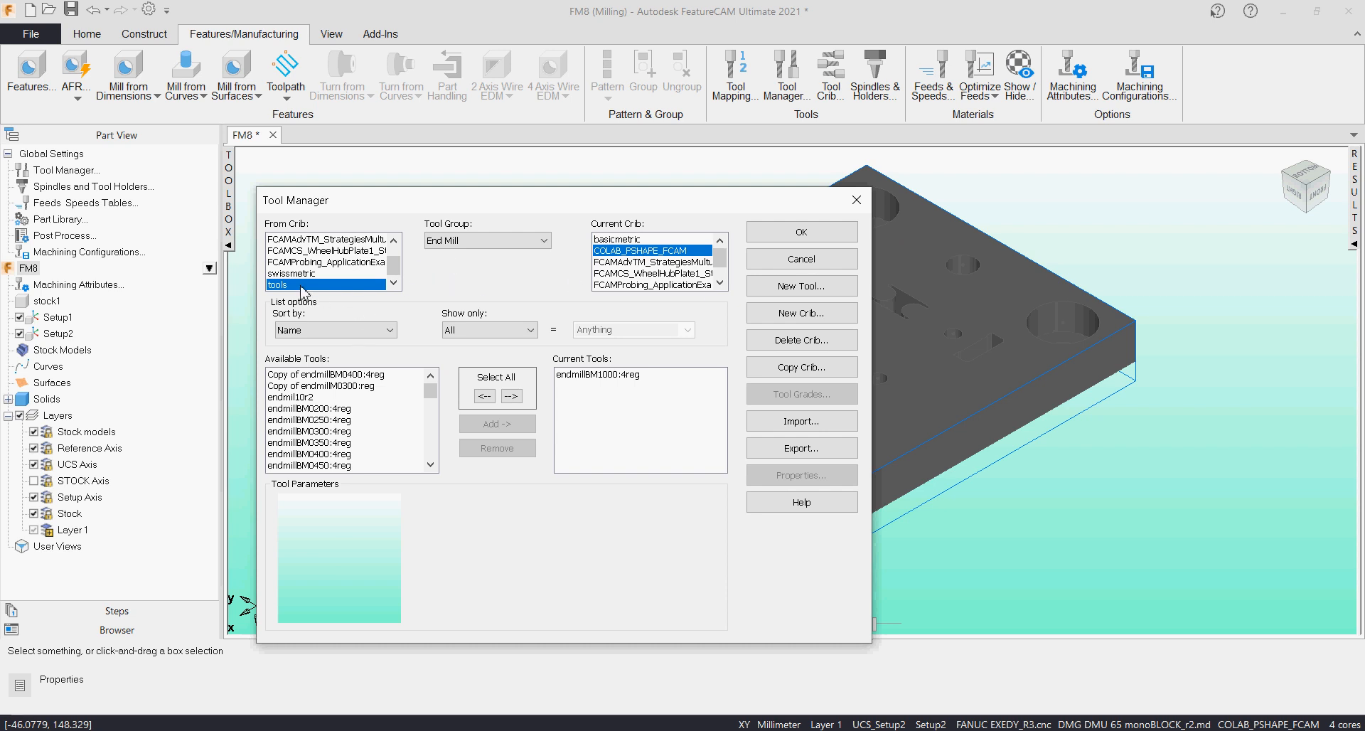
{"action": "left_click", "coordinate": [512, 240]}
{"action": "left_click", "coordinate": [590, 366]}
{"action": "left_click", "coordinate": [590, 374]}
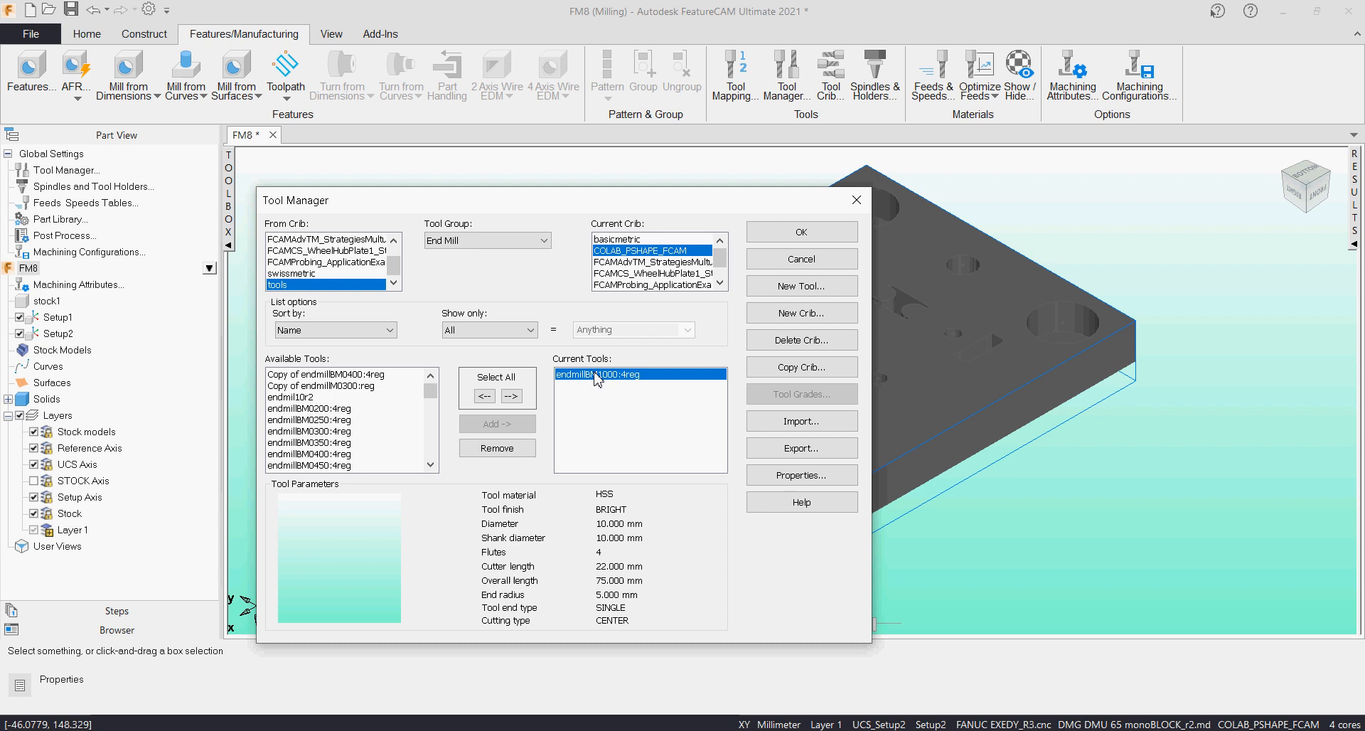
Step: Review the available tool groups, list the Twist Drill tools of the COLAB_PSHAPE_FCAM crib and accept the Tool Manager
{"action": "left_click", "coordinate": [507, 240]}
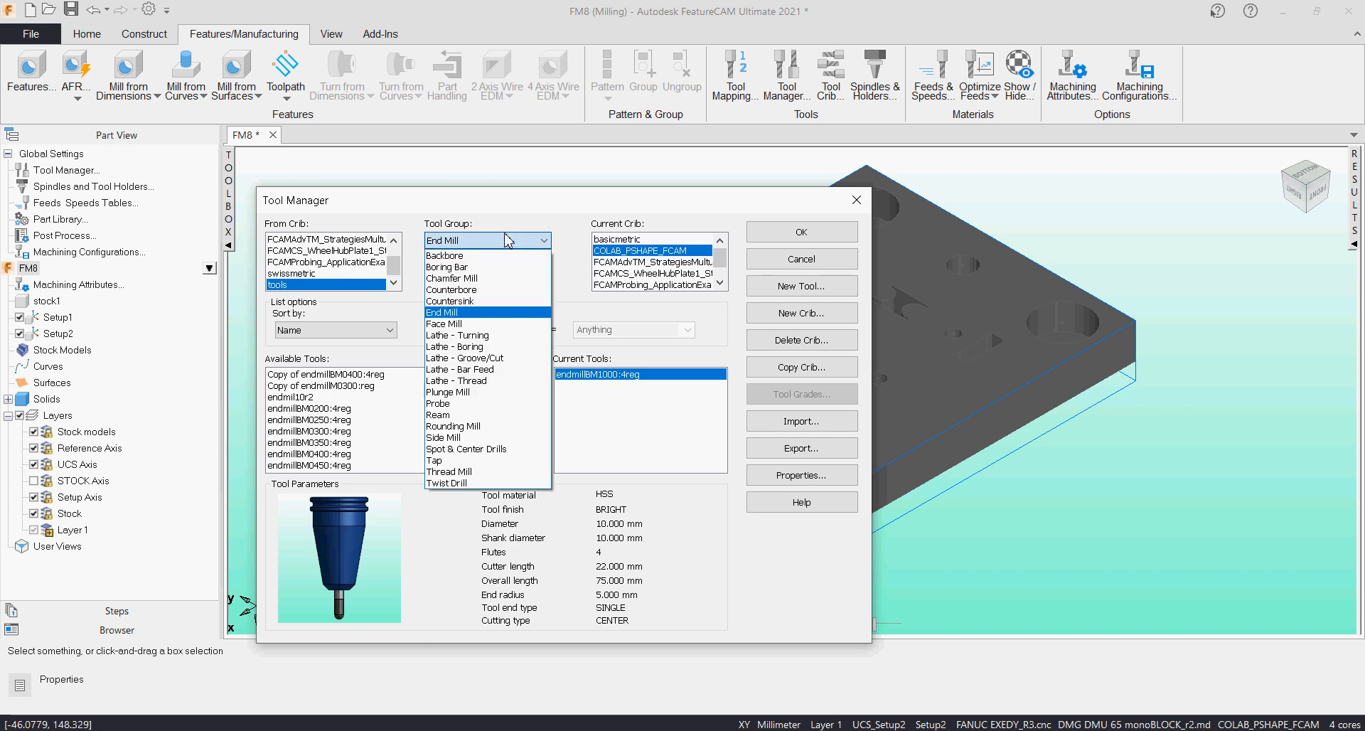
{"action": "left_click", "coordinate": [507, 241]}
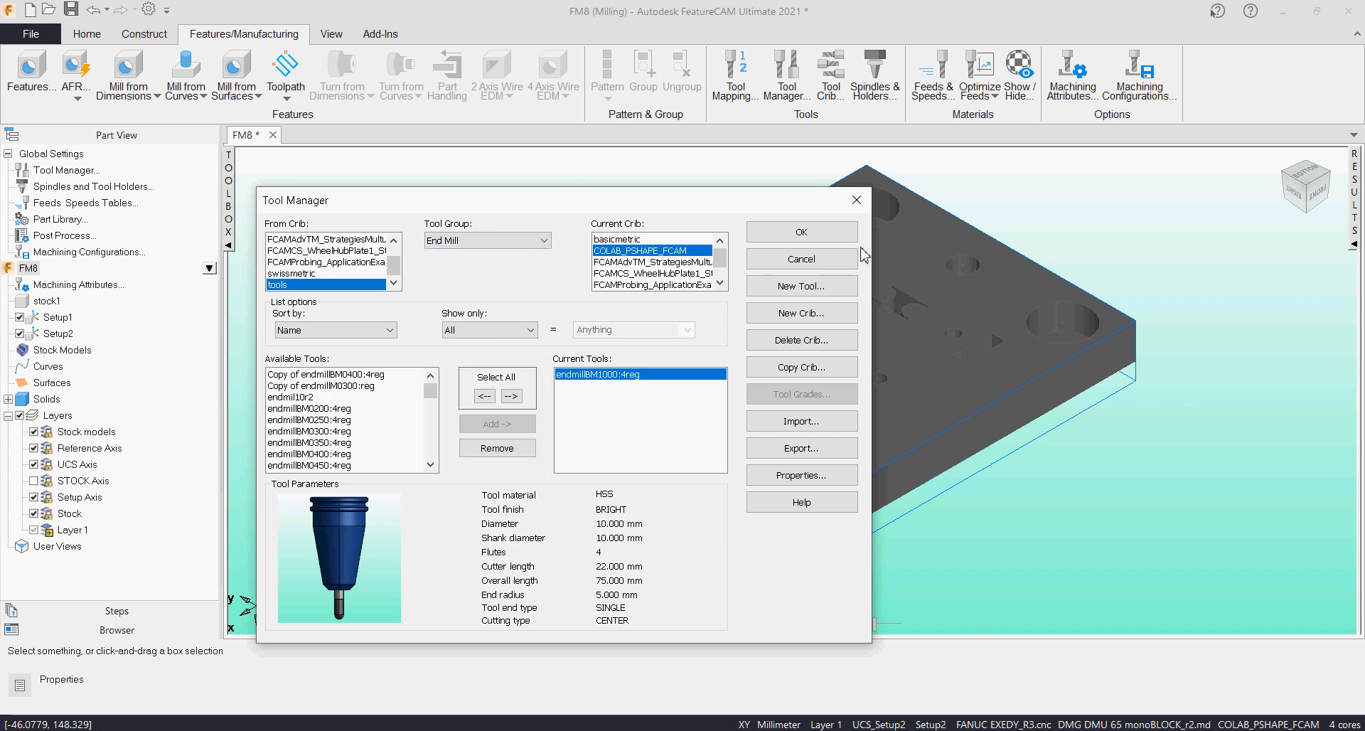
{"action": "left_click", "coordinate": [454, 242]}
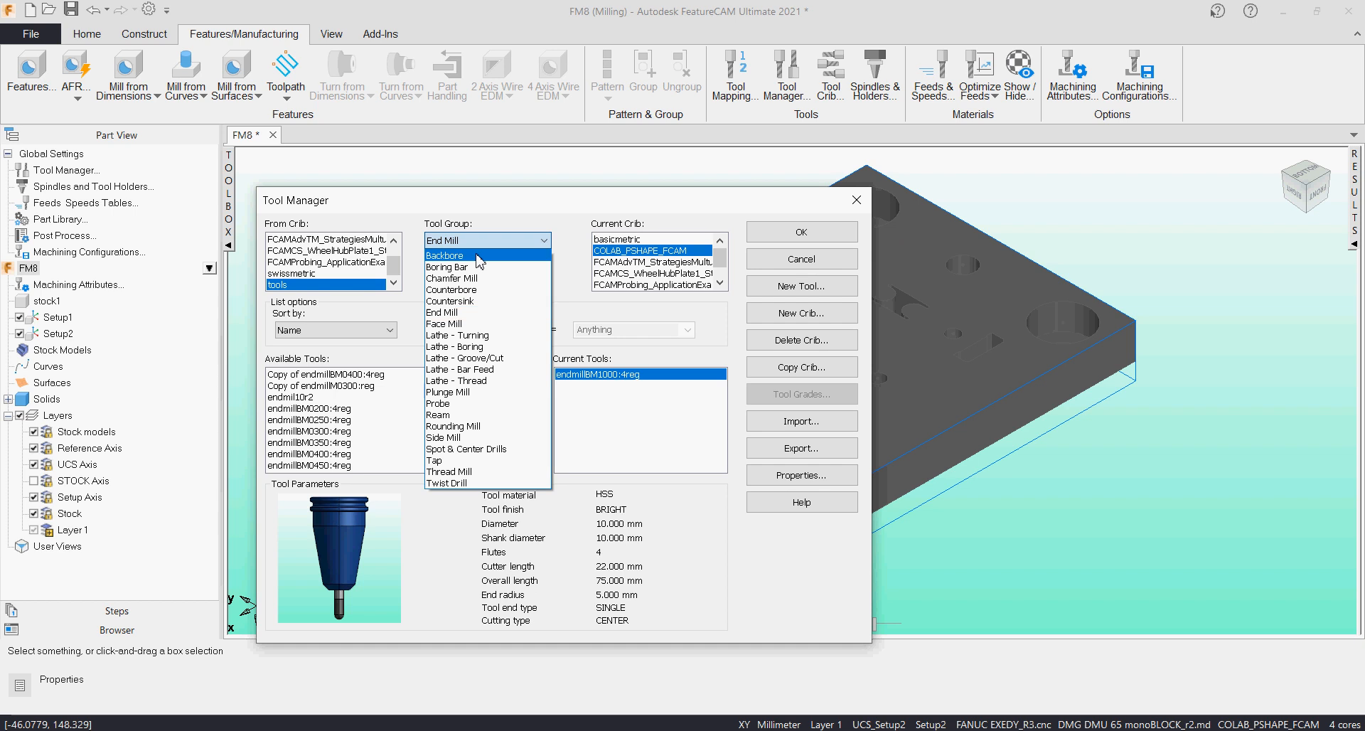
{"action": "left_click", "coordinate": [490, 483]}
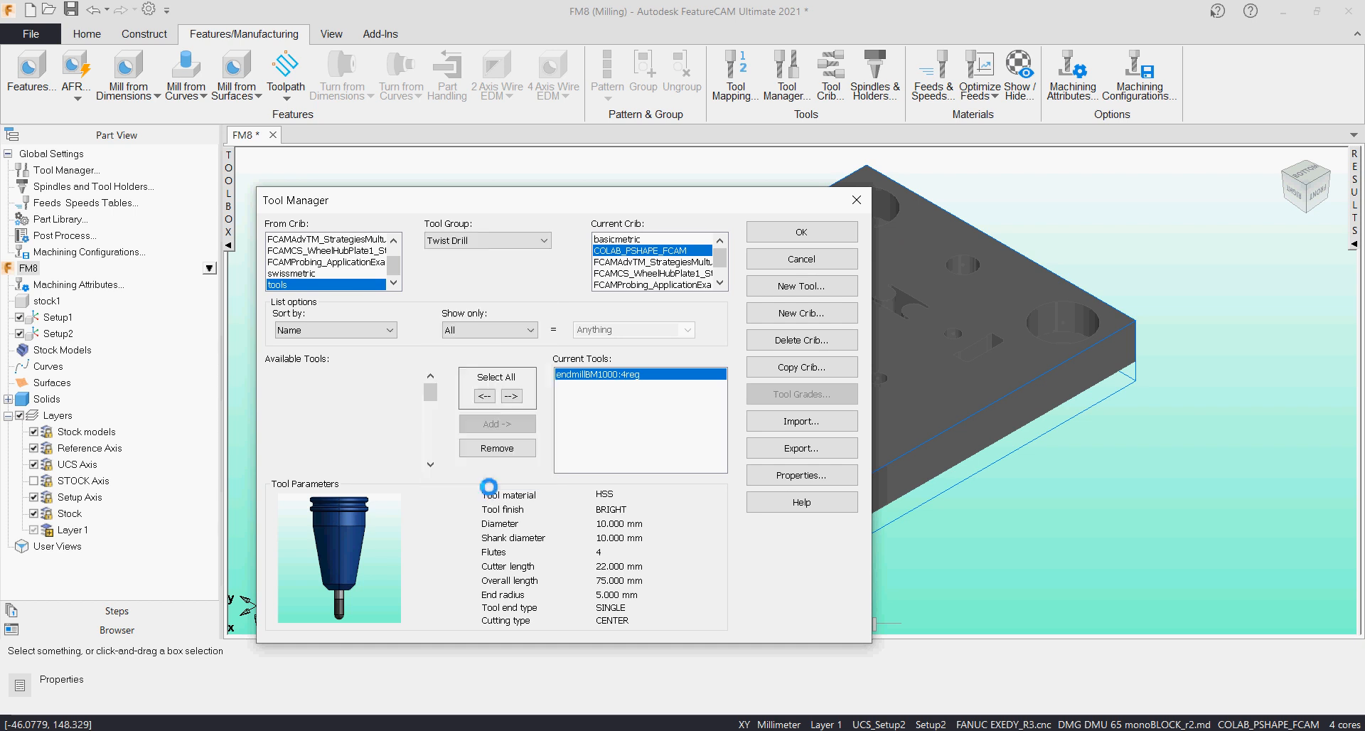
{"action": "left_click", "coordinate": [500, 240]}
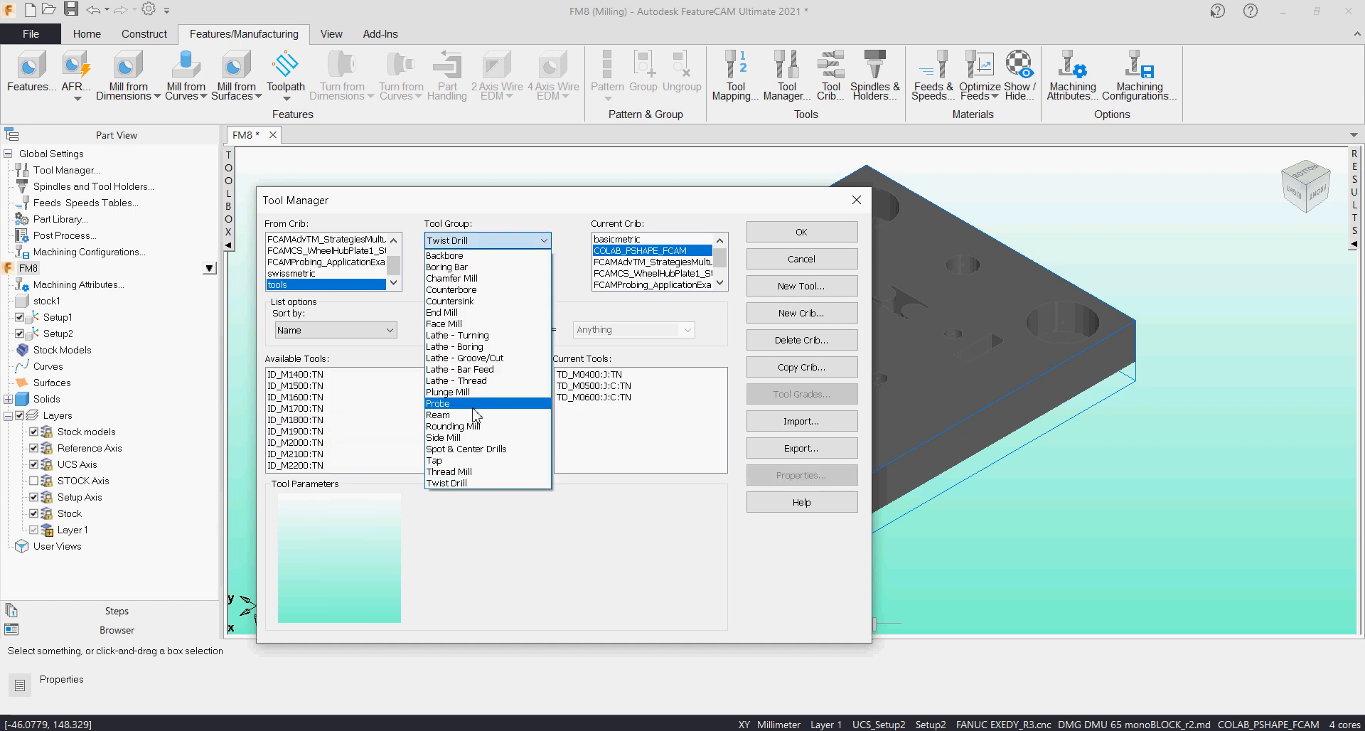
{"action": "left_click", "coordinate": [562, 215]}
{"action": "left_click", "coordinate": [801, 235]}
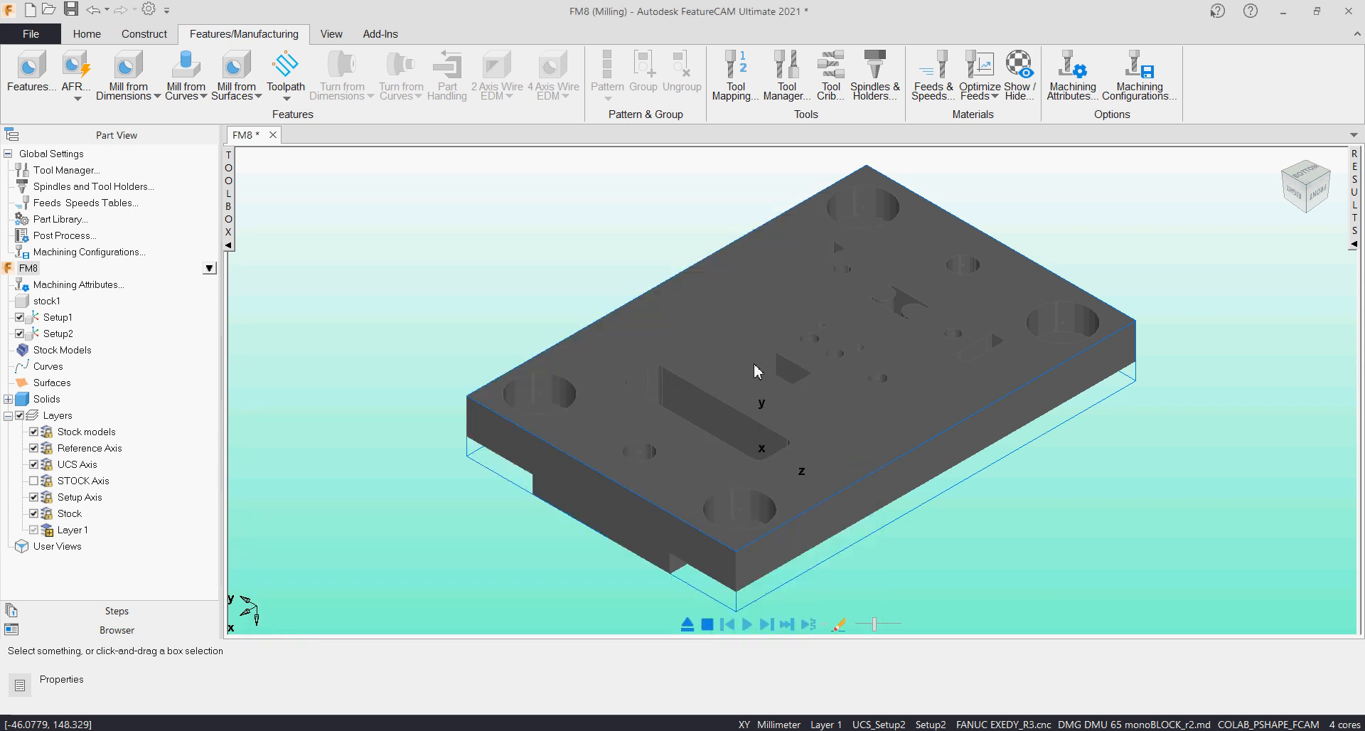
Step: Choose COLAB_PSHAPE_FCAM as the active tool crib for the part
{"action": "left_click", "coordinate": [1269, 724]}
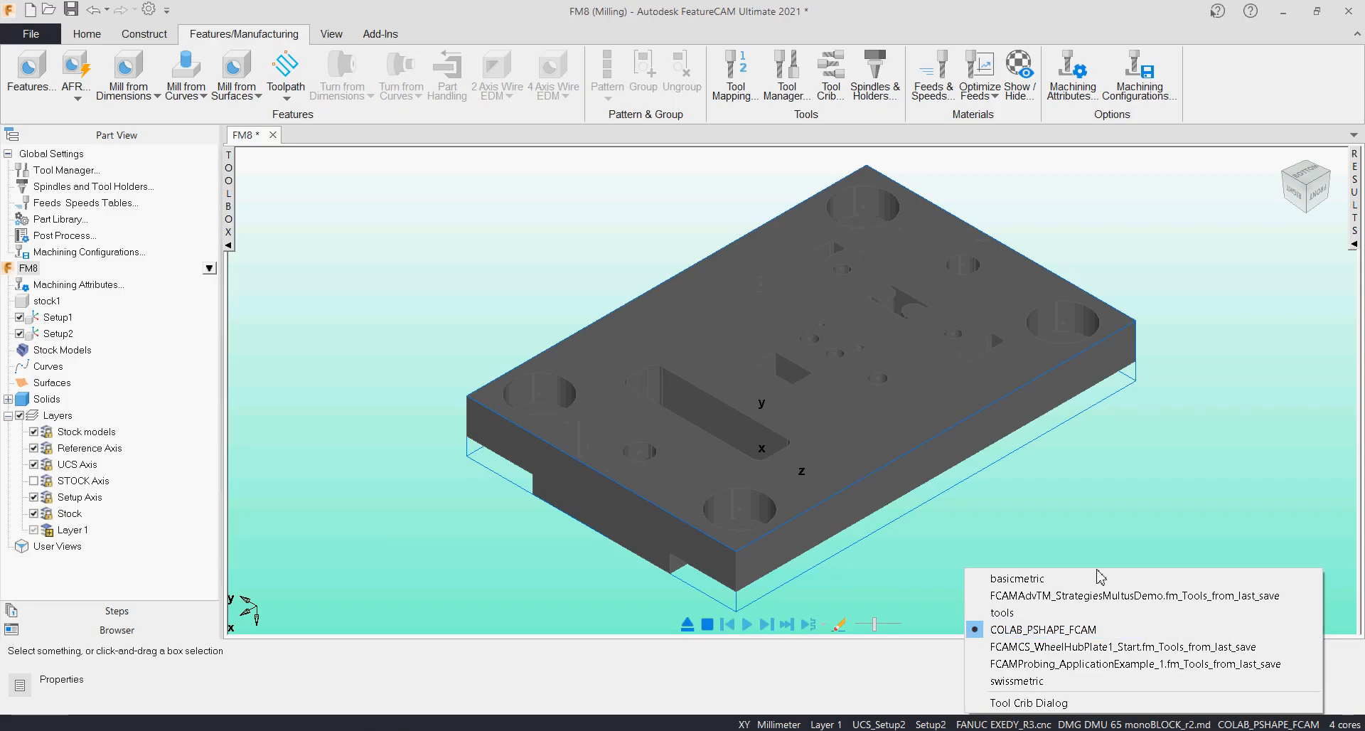
{"action": "left_click", "coordinate": [926, 369]}
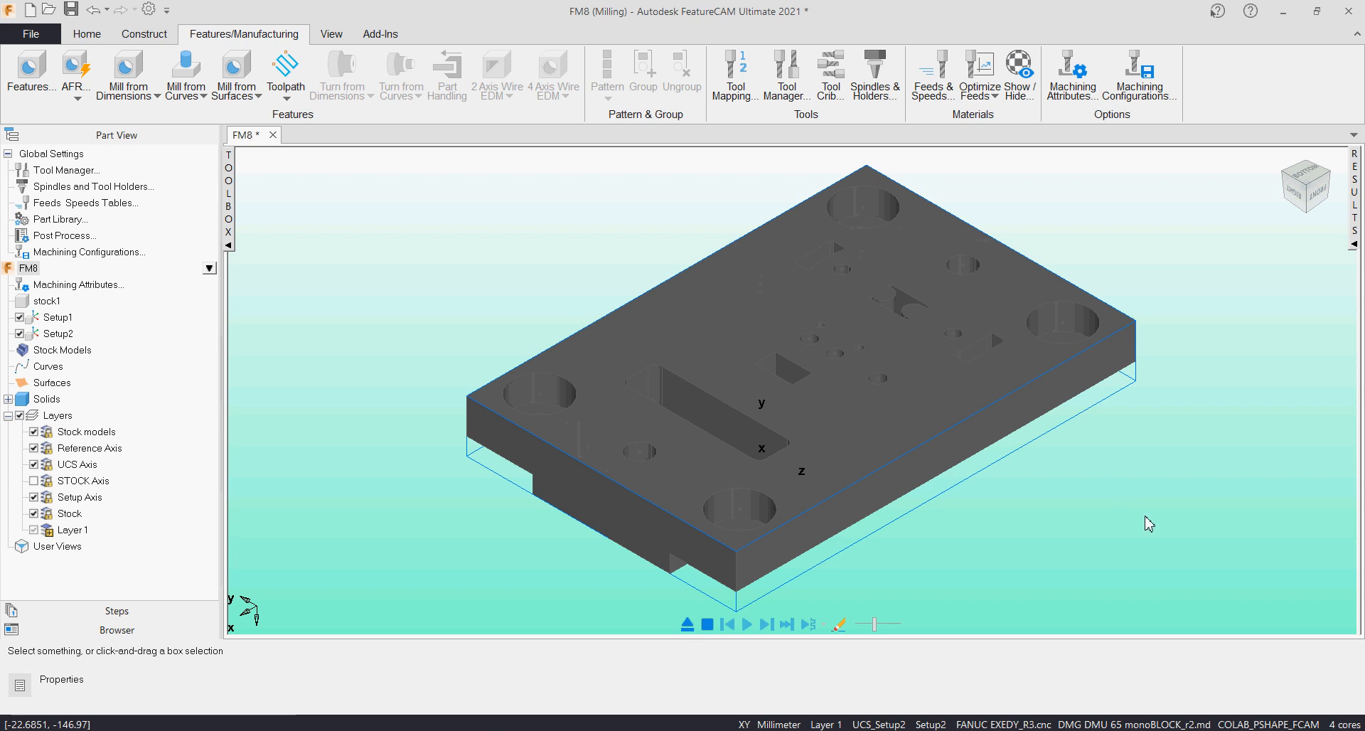
{"action": "left_click", "coordinate": [1285, 724]}
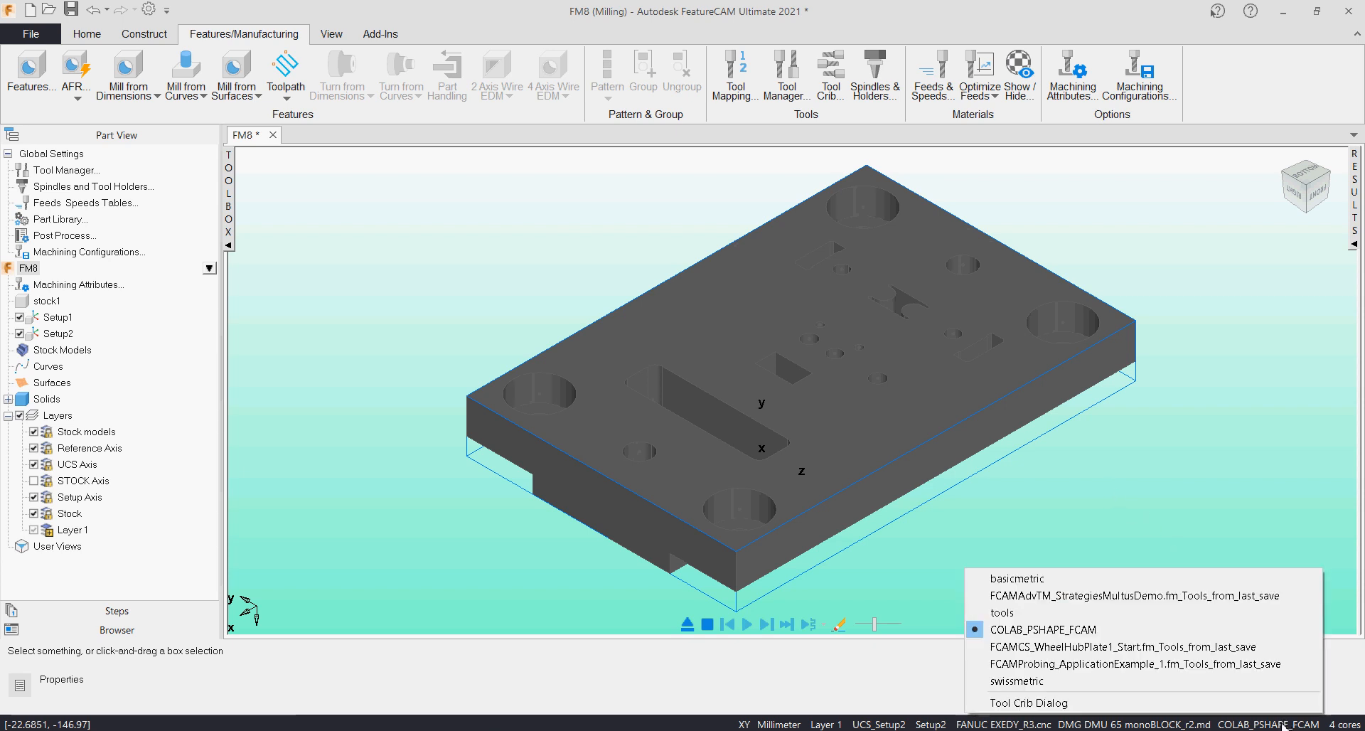
{"action": "left_click", "coordinate": [1057, 630]}
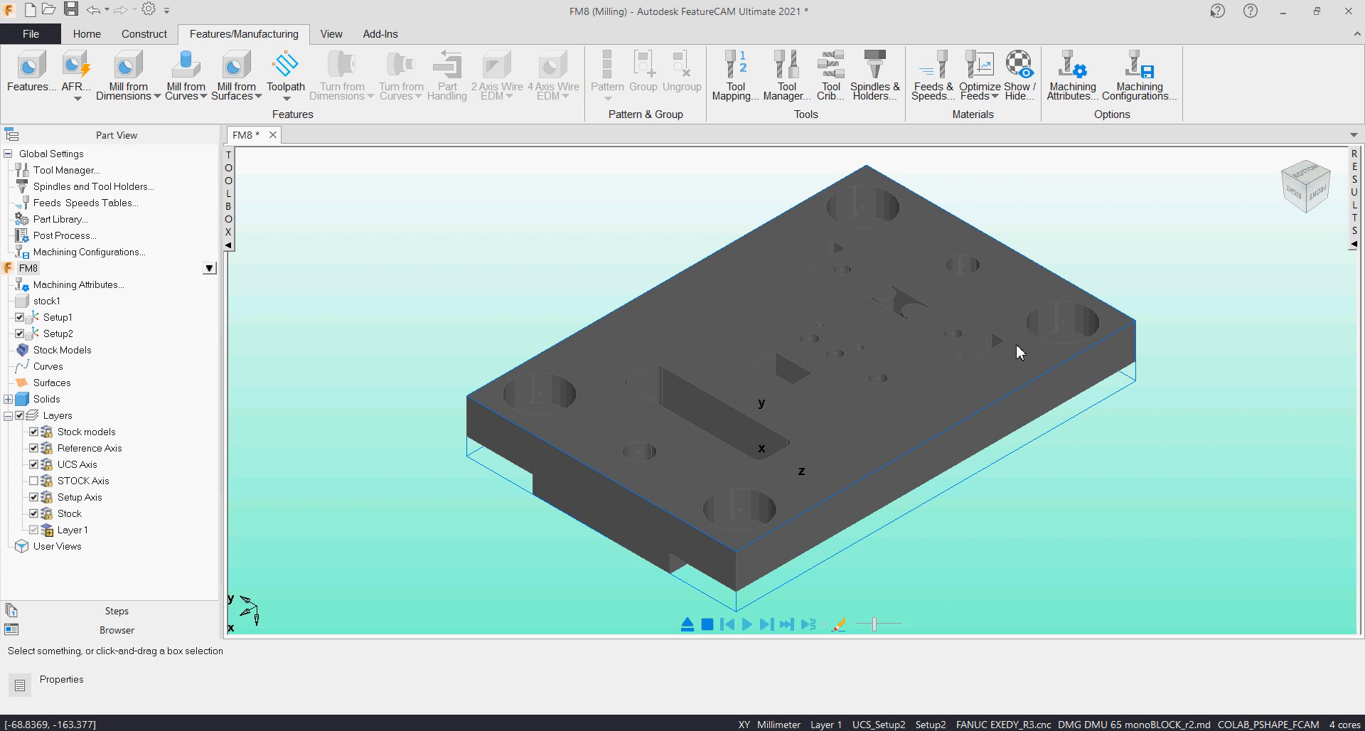
Step: Examine the export file path and tool group options for the COLAB_PSHAPE_FCAM tool crib, without exporting
{"action": "left_click", "coordinate": [88, 36]}
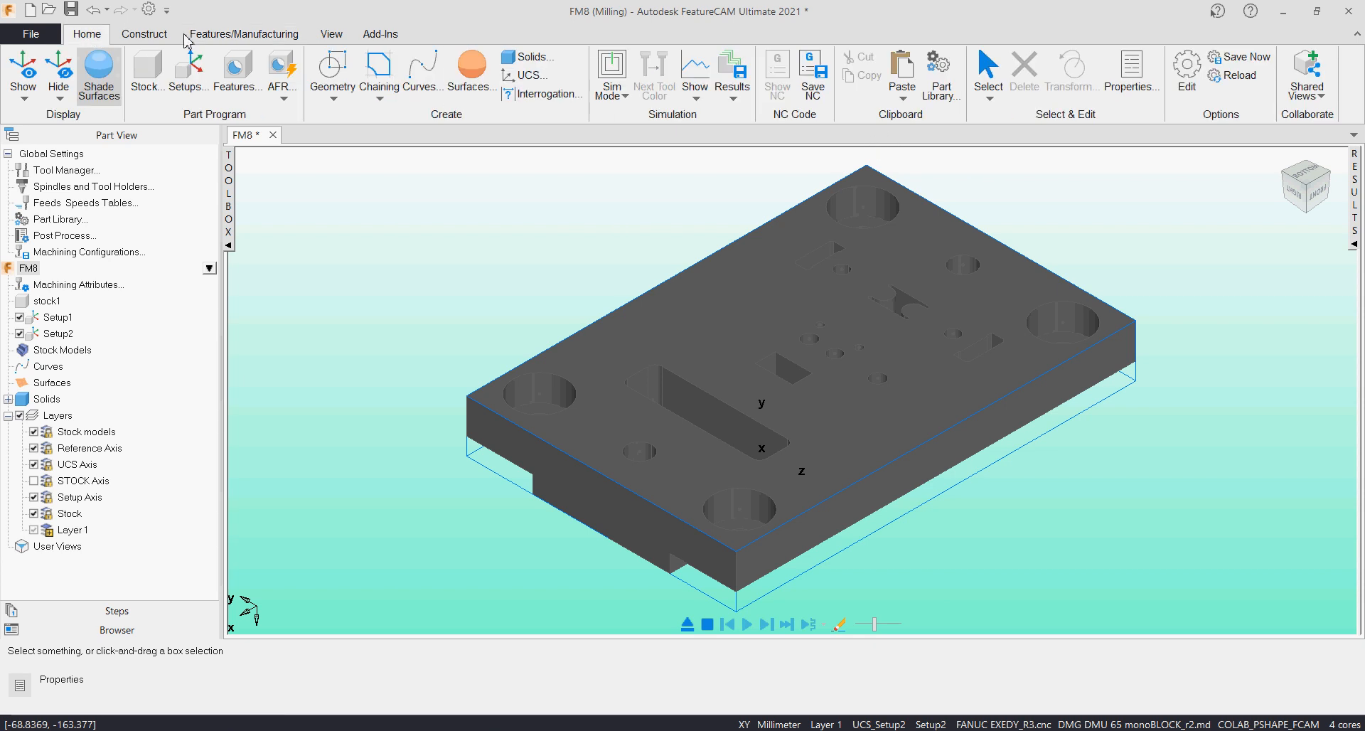
{"action": "left_click", "coordinate": [234, 36]}
{"action": "left_click", "coordinate": [831, 91]}
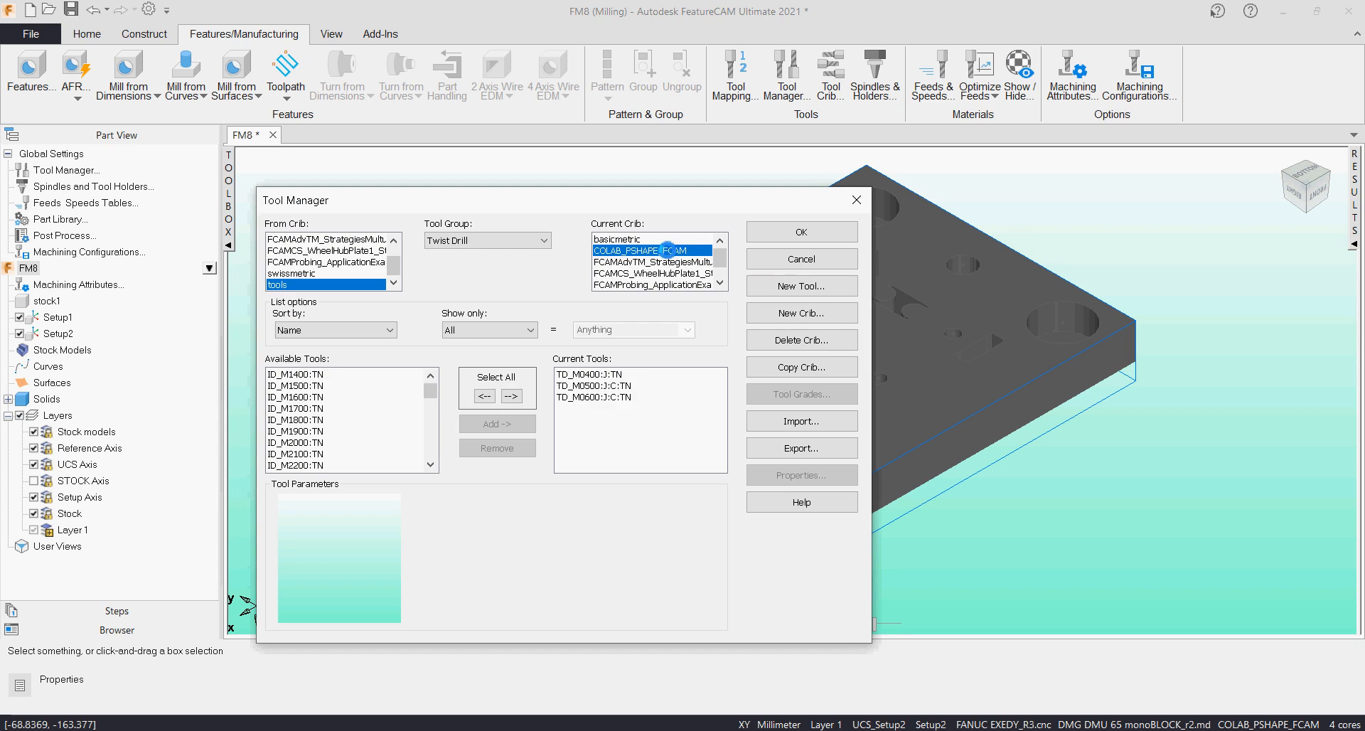
{"action": "left_click", "coordinate": [821, 449]}
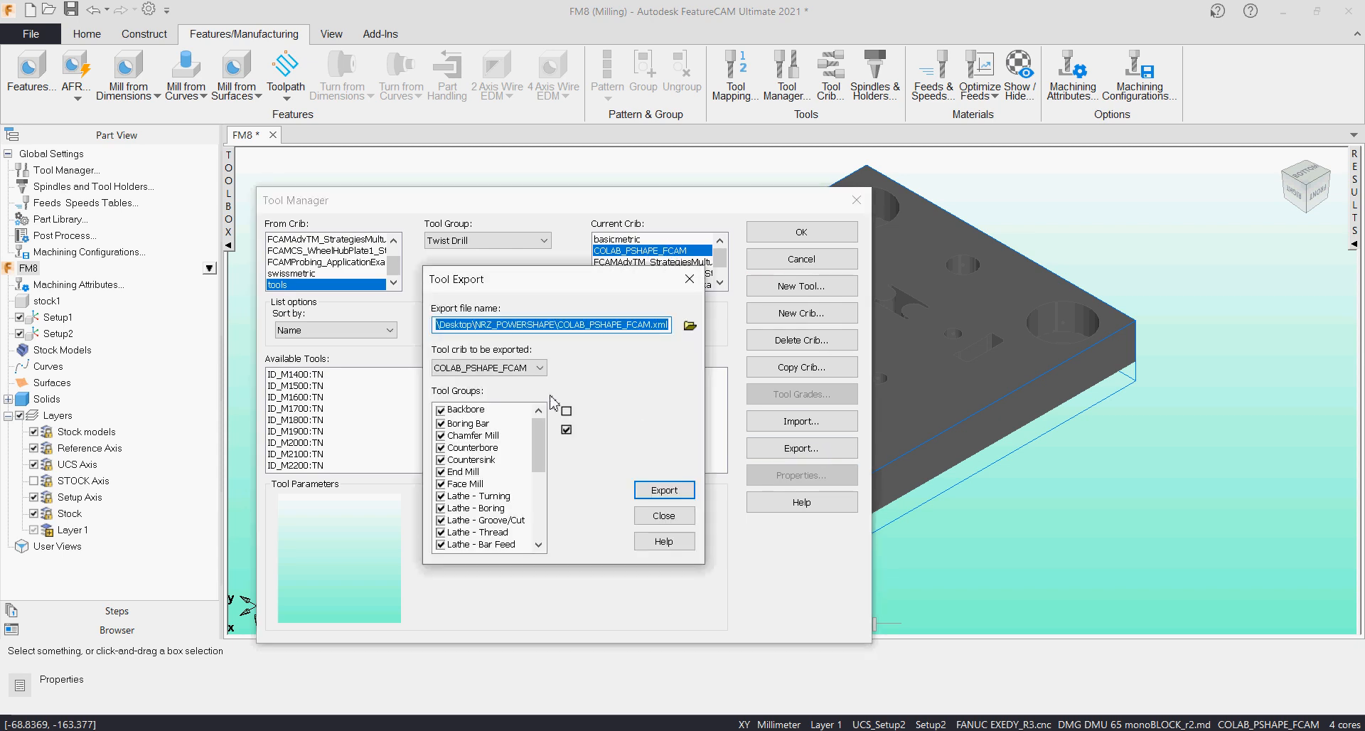
{"action": "left_click", "coordinate": [672, 325]}
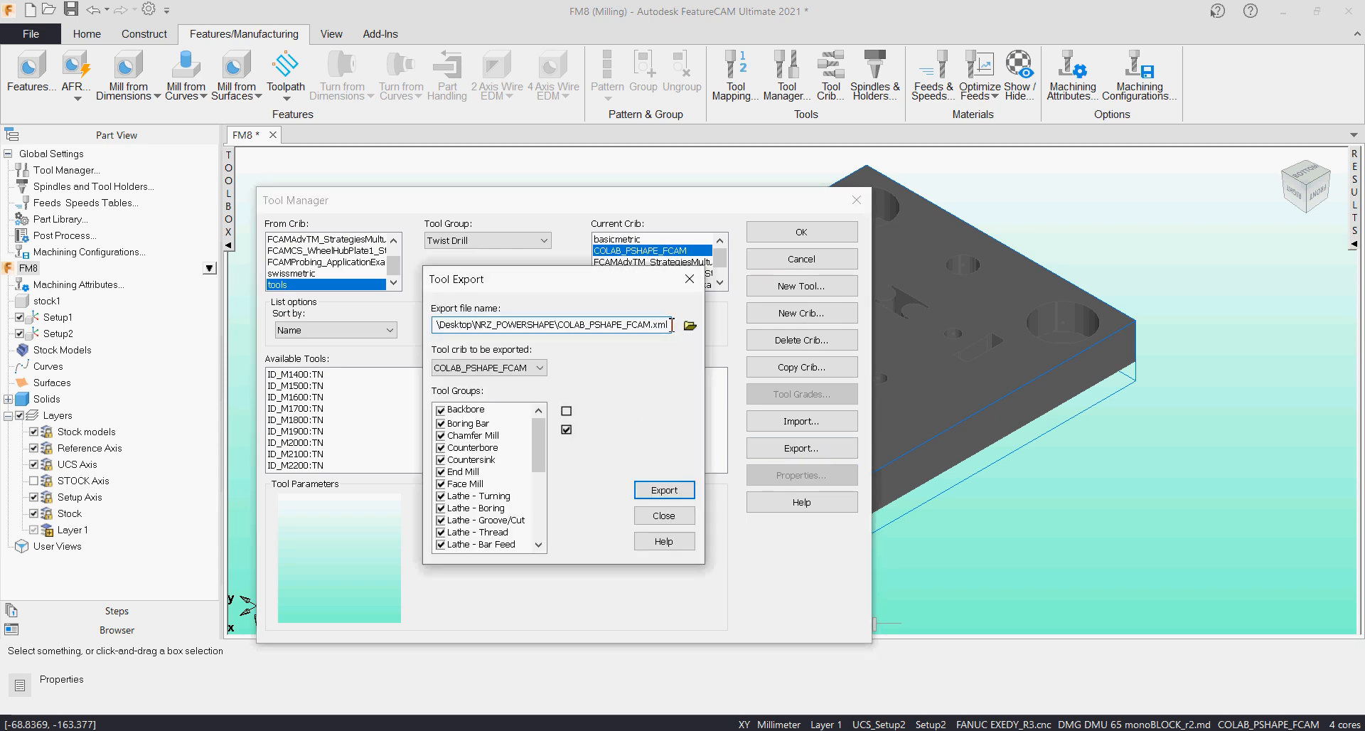
{"action": "left_click", "coordinate": [664, 515]}
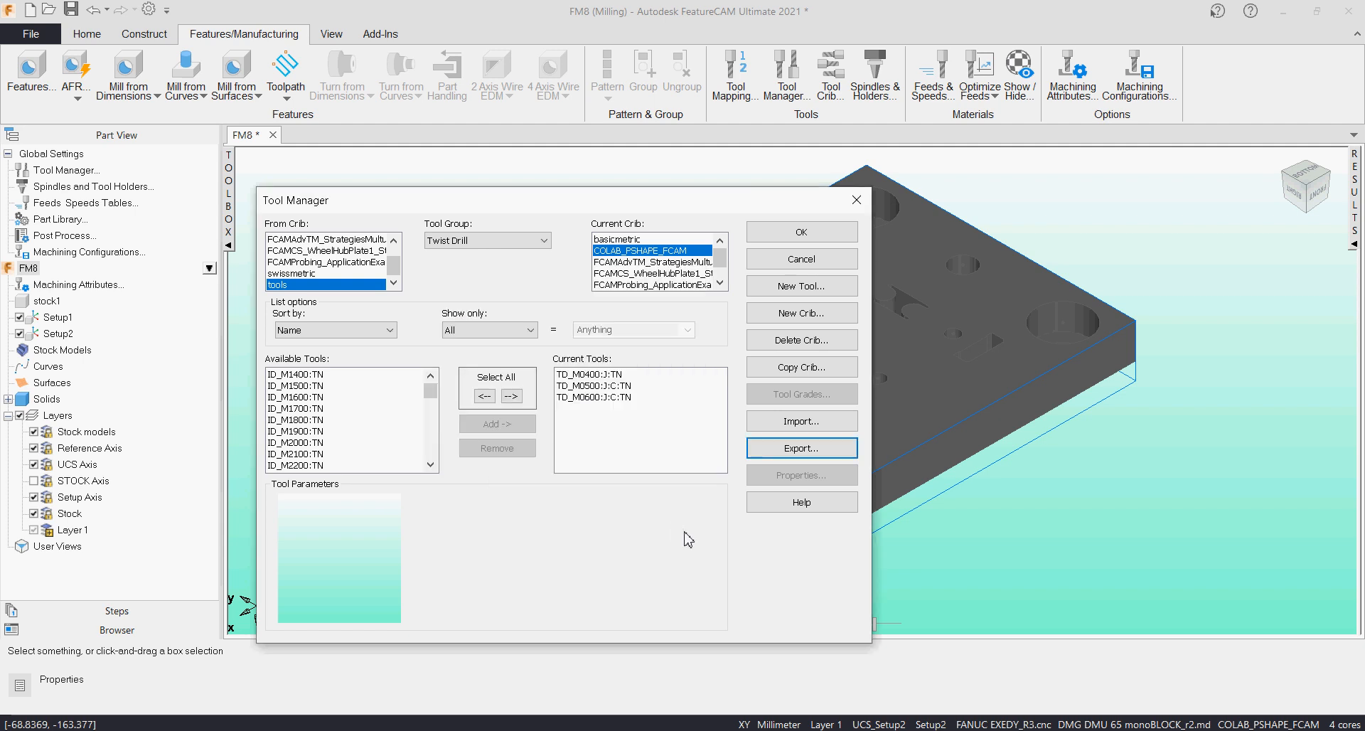
{"action": "left_click", "coordinate": [857, 200]}
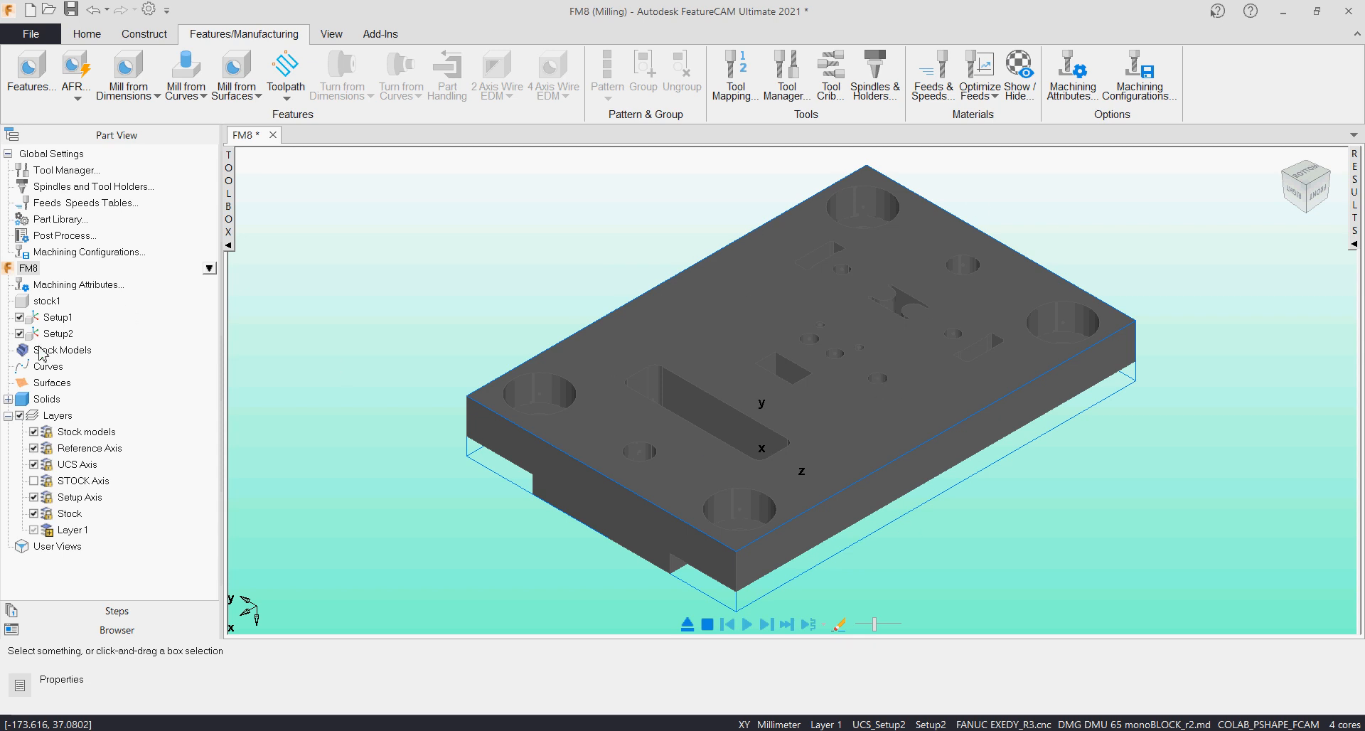
Step: Start automatic feature recognition for the solid partbody_51 and accept the existing AFR options
{"action": "left_click", "coordinate": [60, 334]}
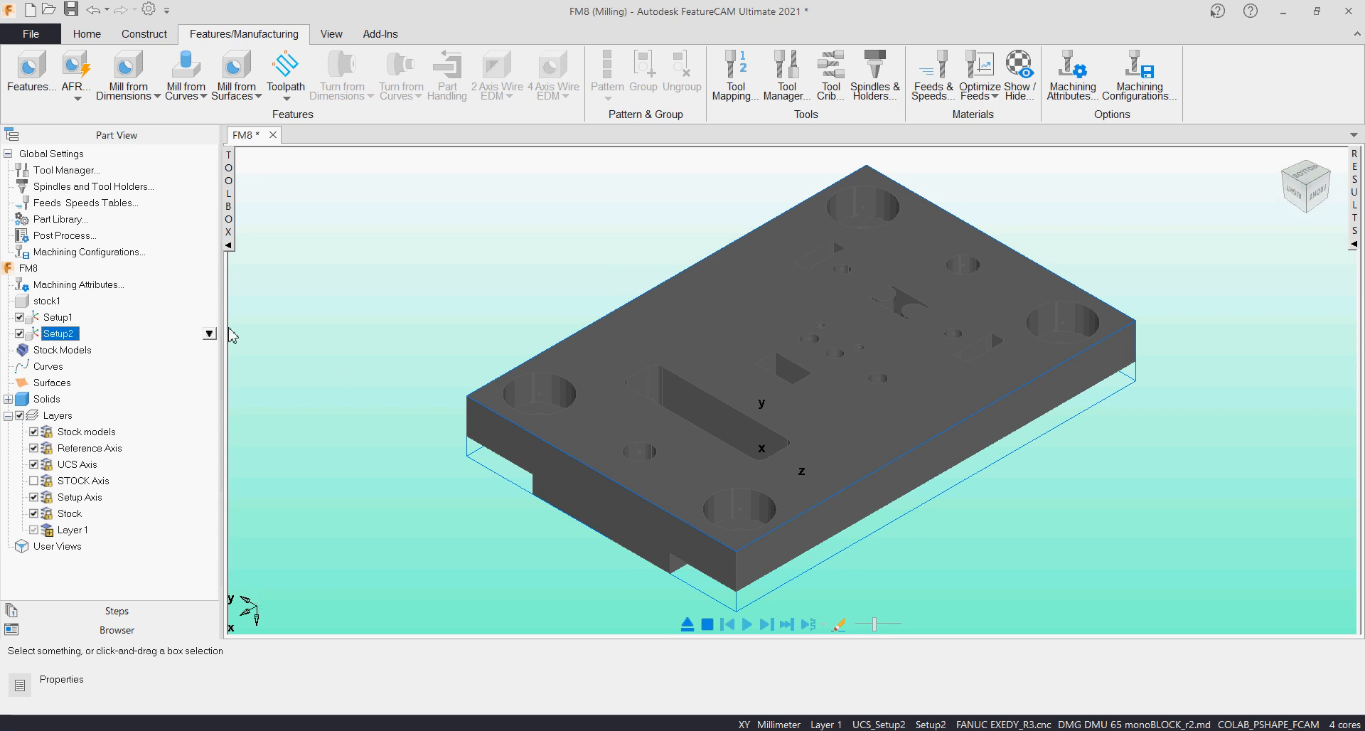
{"action": "left_click", "coordinate": [417, 254]}
{"action": "left_click", "coordinate": [81, 36]}
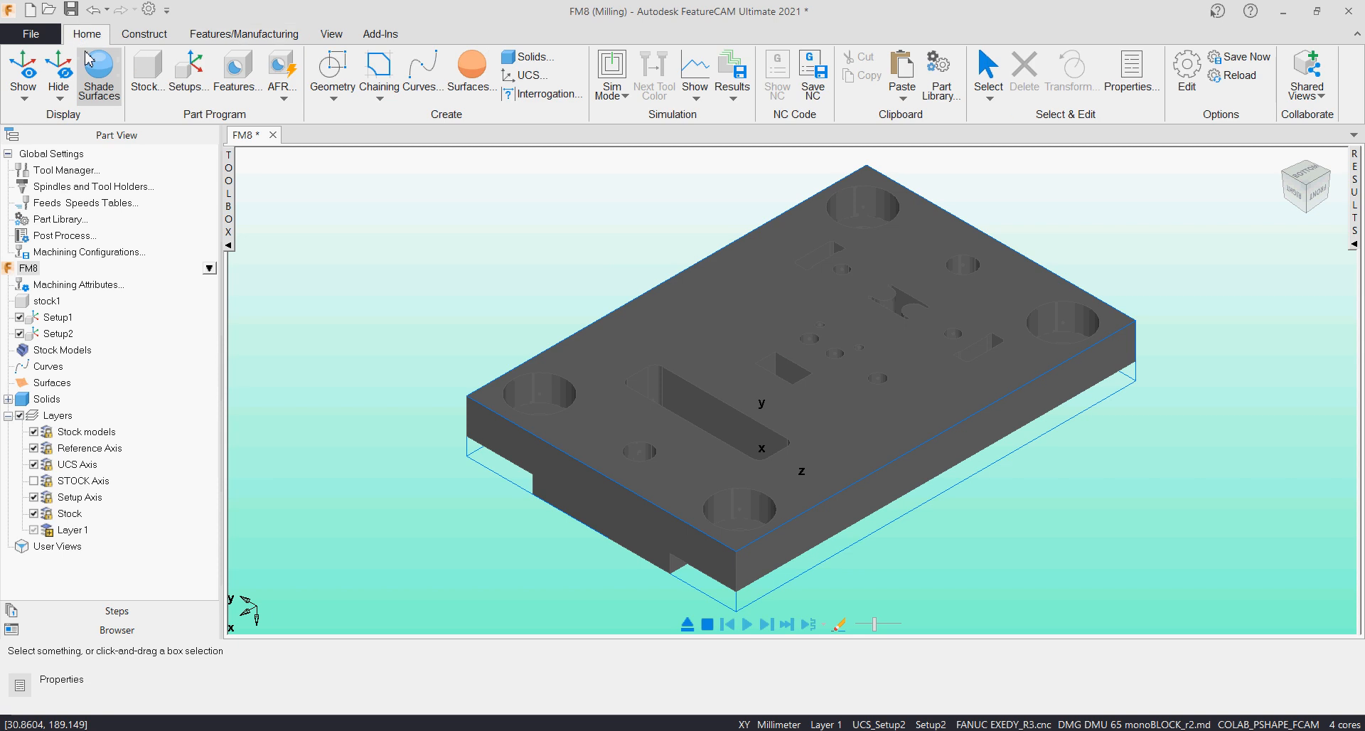
{"action": "left_click", "coordinate": [283, 91]}
{"action": "left_click", "coordinate": [306, 128]}
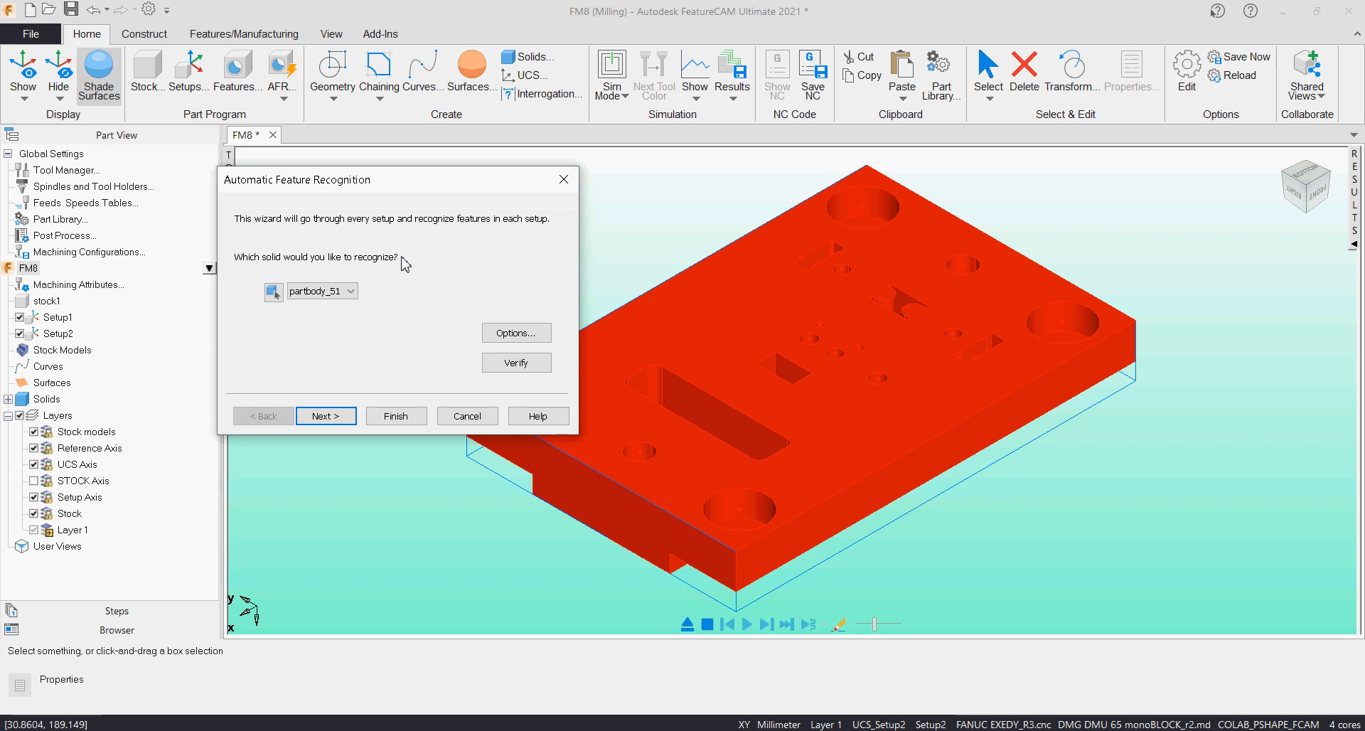
{"action": "left_click", "coordinate": [543, 337]}
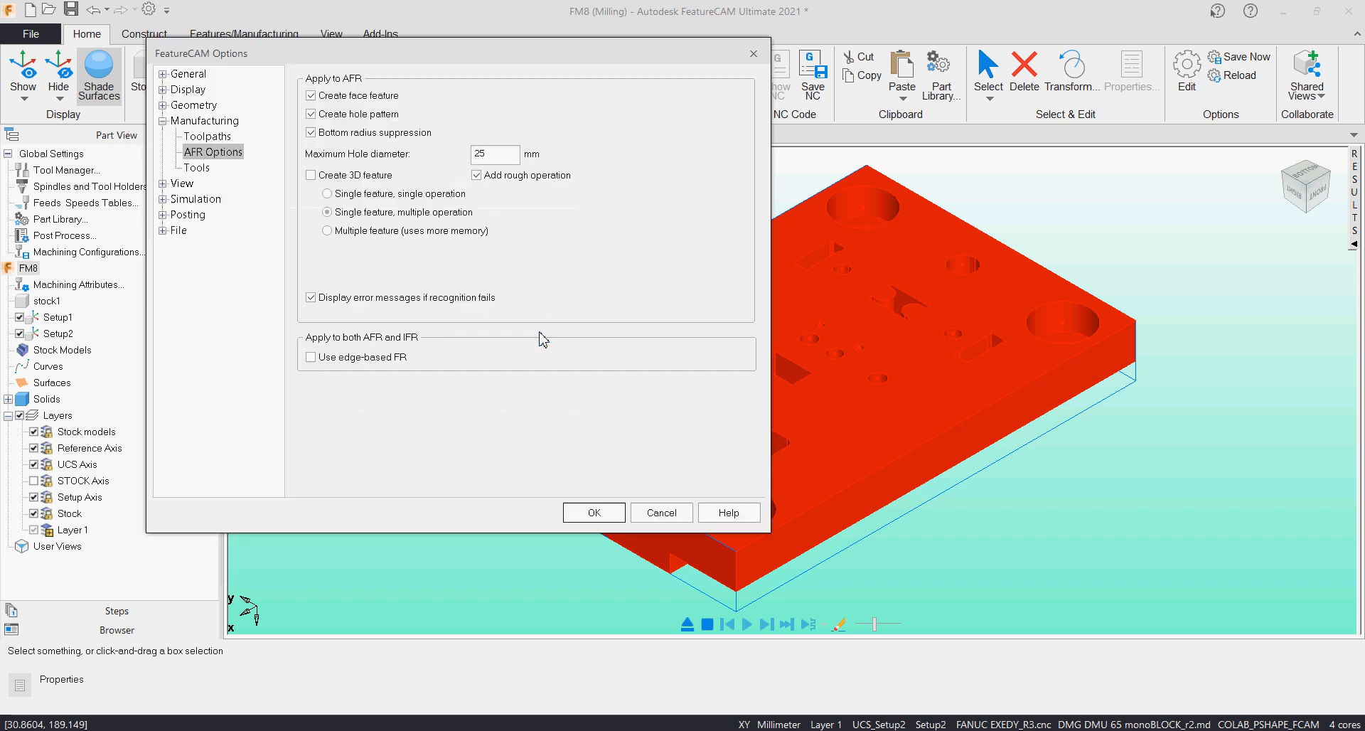
{"action": "left_click_drag", "start_coordinate": [501, 59], "coordinate": [614, 117]}
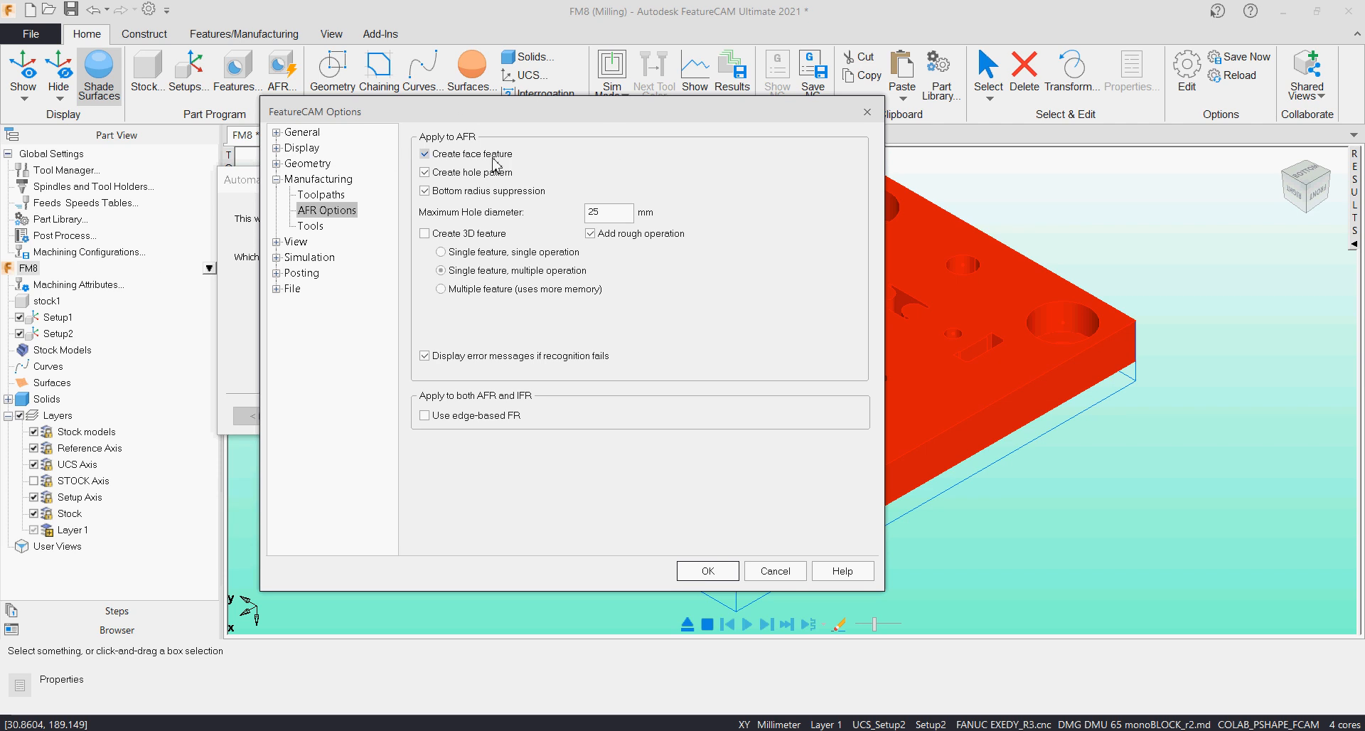
{"action": "left_click", "coordinate": [699, 578]}
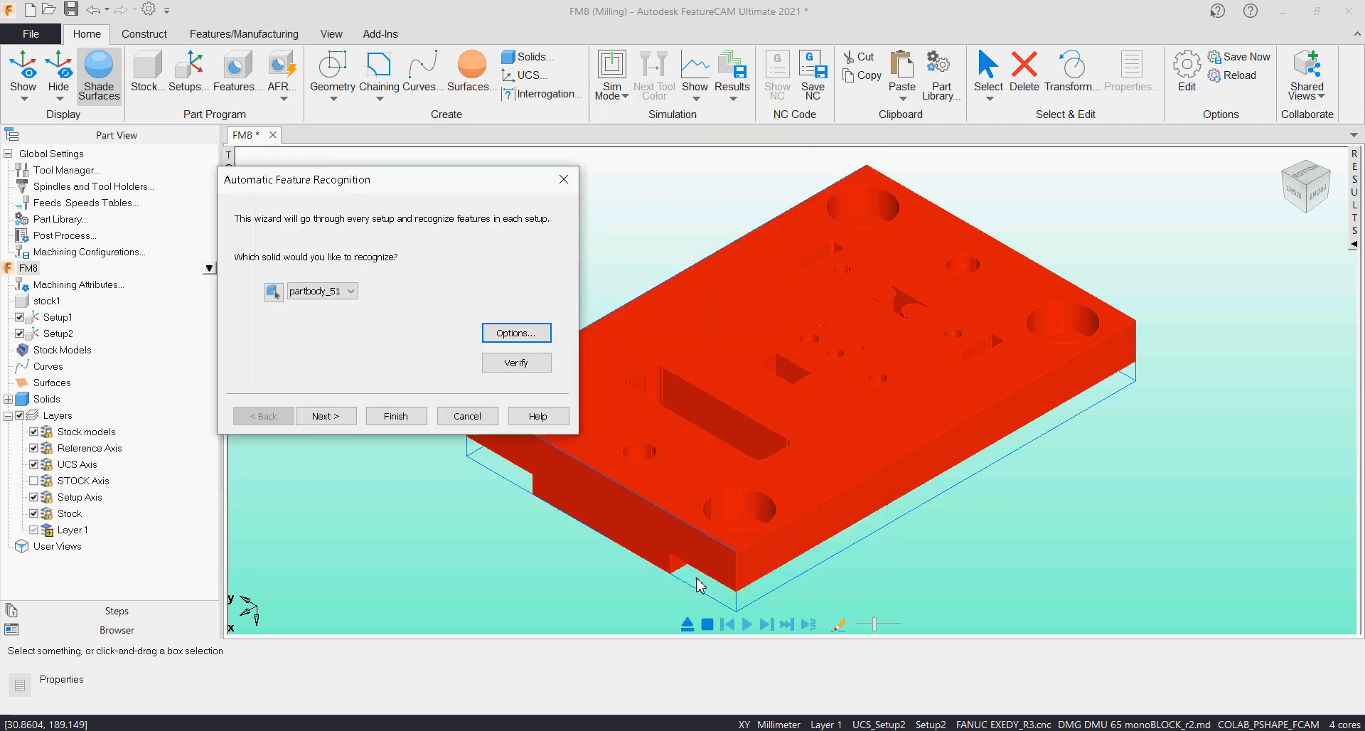
Step: Recognize the features of partbody_51 for both Setup1 and Setup2
{"action": "left_click", "coordinate": [330, 417]}
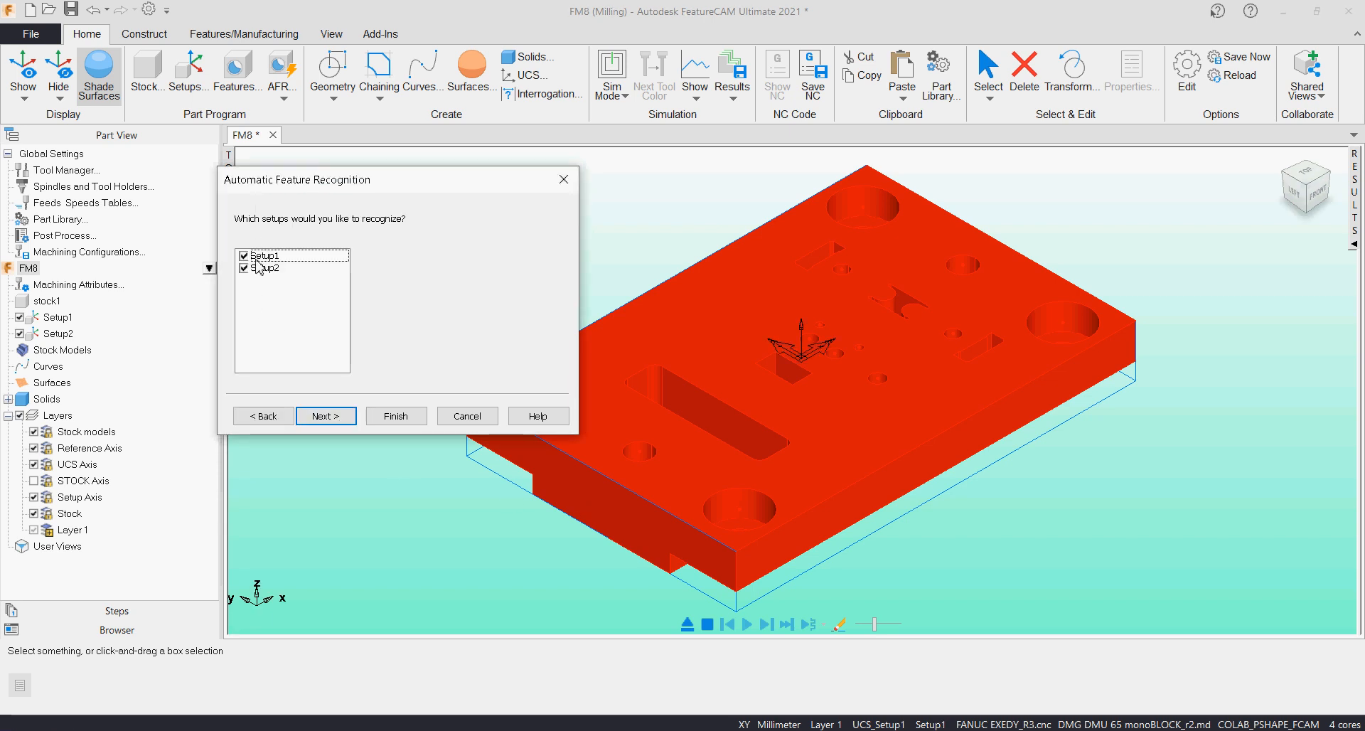
{"action": "left_click", "coordinate": [348, 417]}
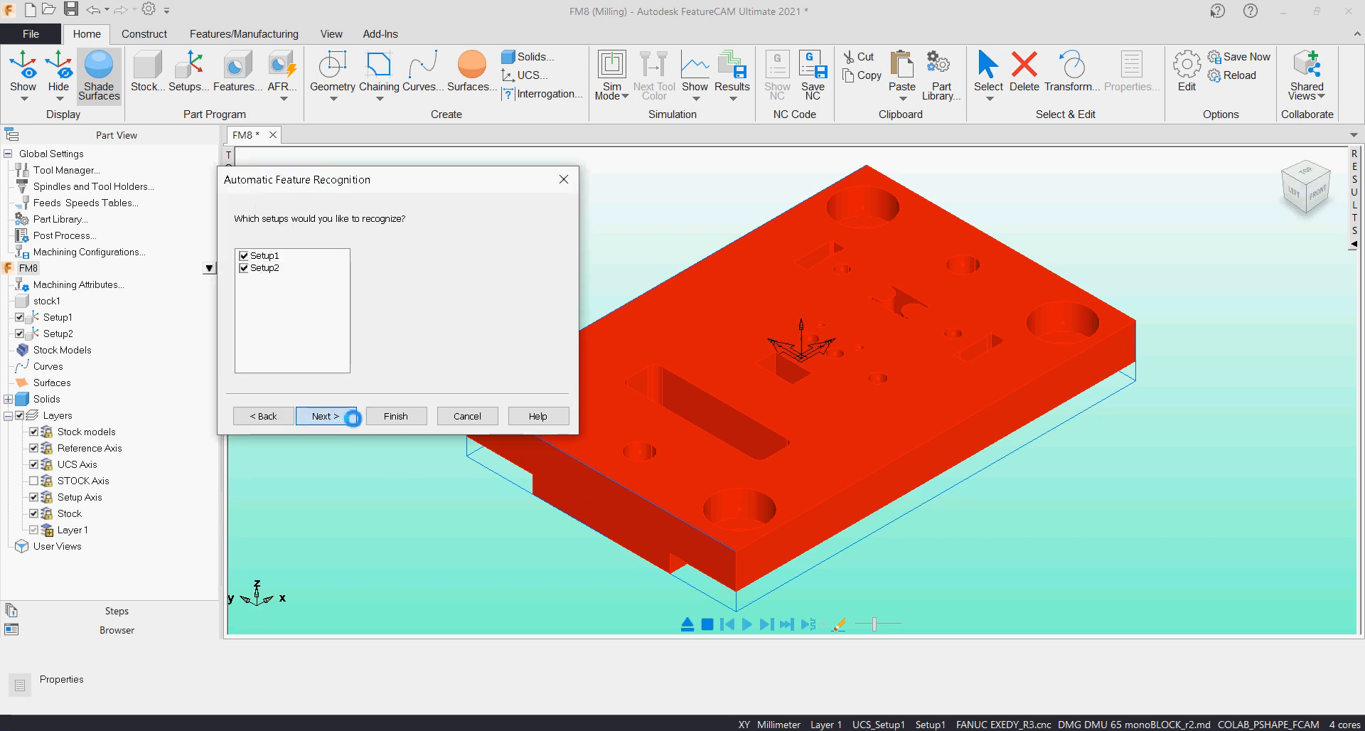
{"action": "scroll", "coordinate": [877, 433], "scroll_direction": "down", "scroll_amount": 3}
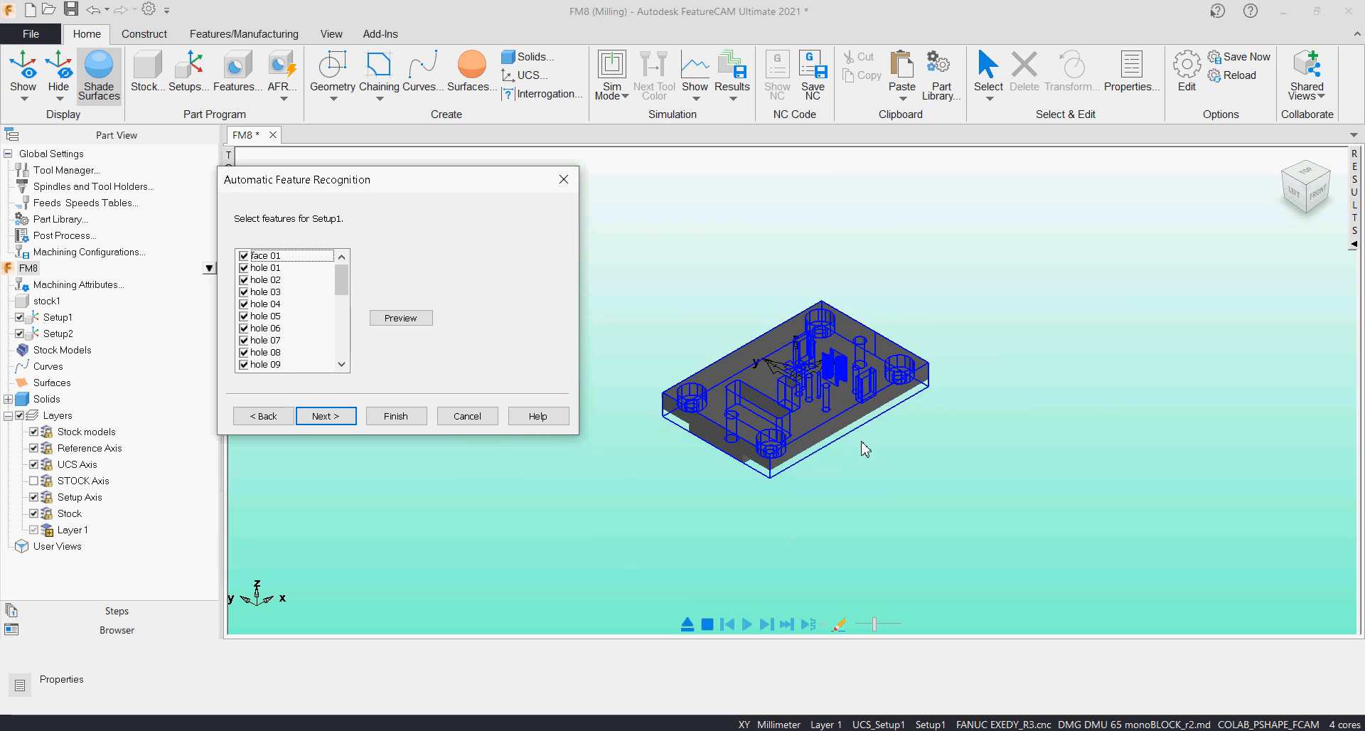
{"action": "scroll", "coordinate": [681, 387], "scroll_direction": "up", "scroll_amount": 3}
{"action": "scroll", "coordinate": [846, 298], "scroll_direction": "up", "scroll_amount": 2}
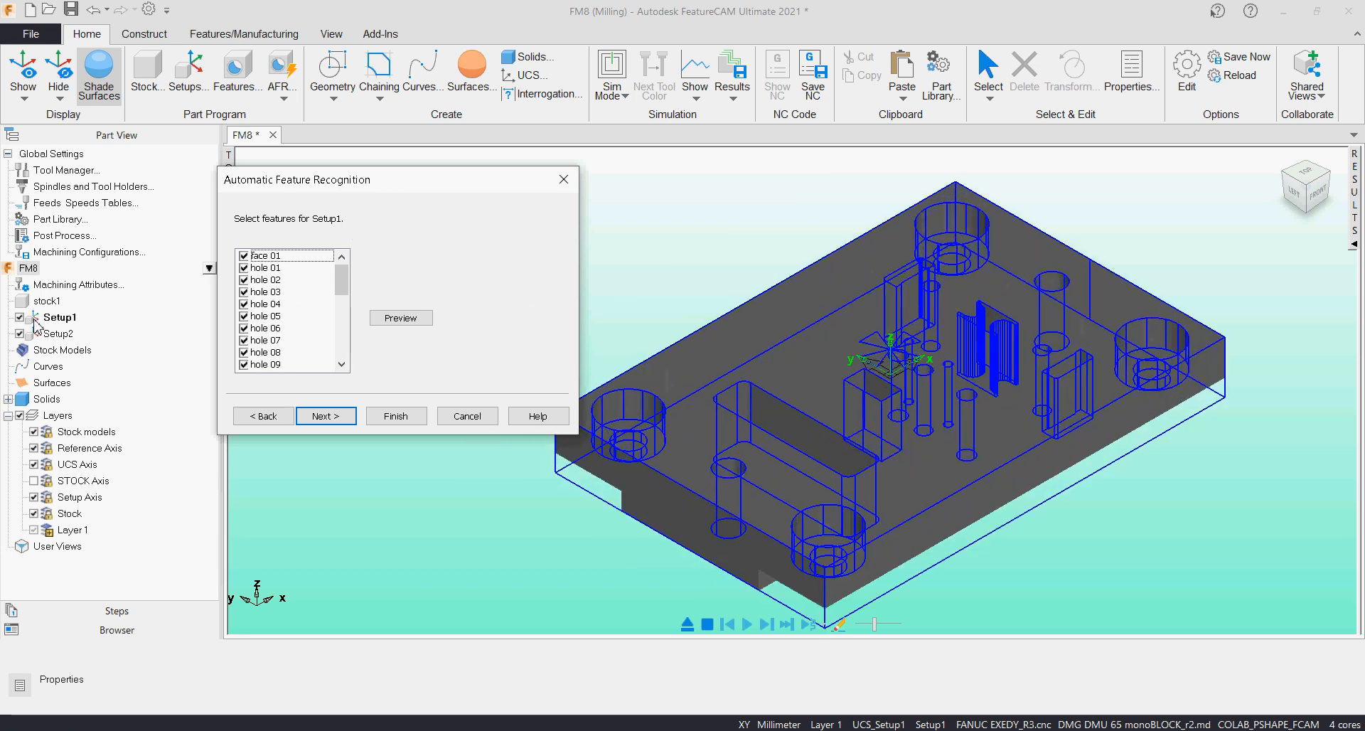
Step: Examine the face and hole features proposed for Setup1 by highlighting them individually in the model
{"action": "left_click_drag", "start_coordinate": [51, 319], "coordinate": [1091, 331]}
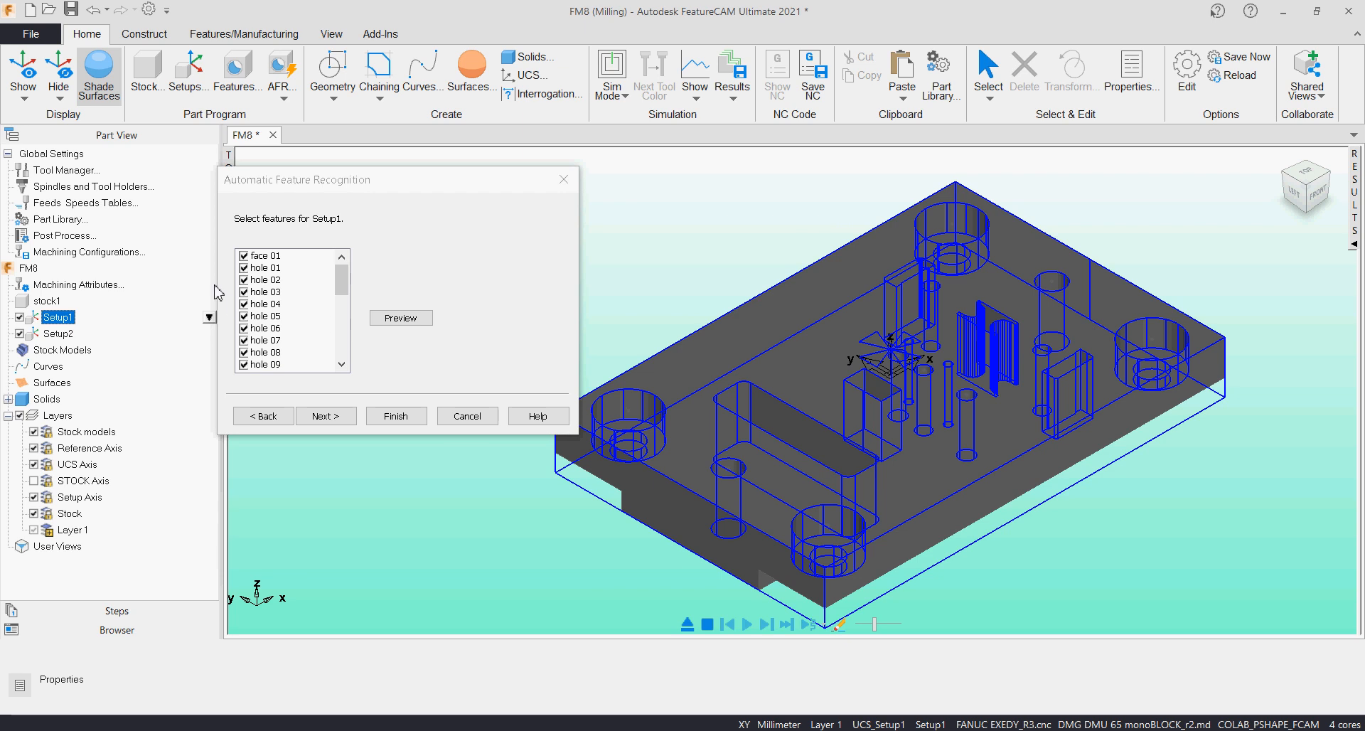
{"action": "left_click", "coordinate": [268, 257]}
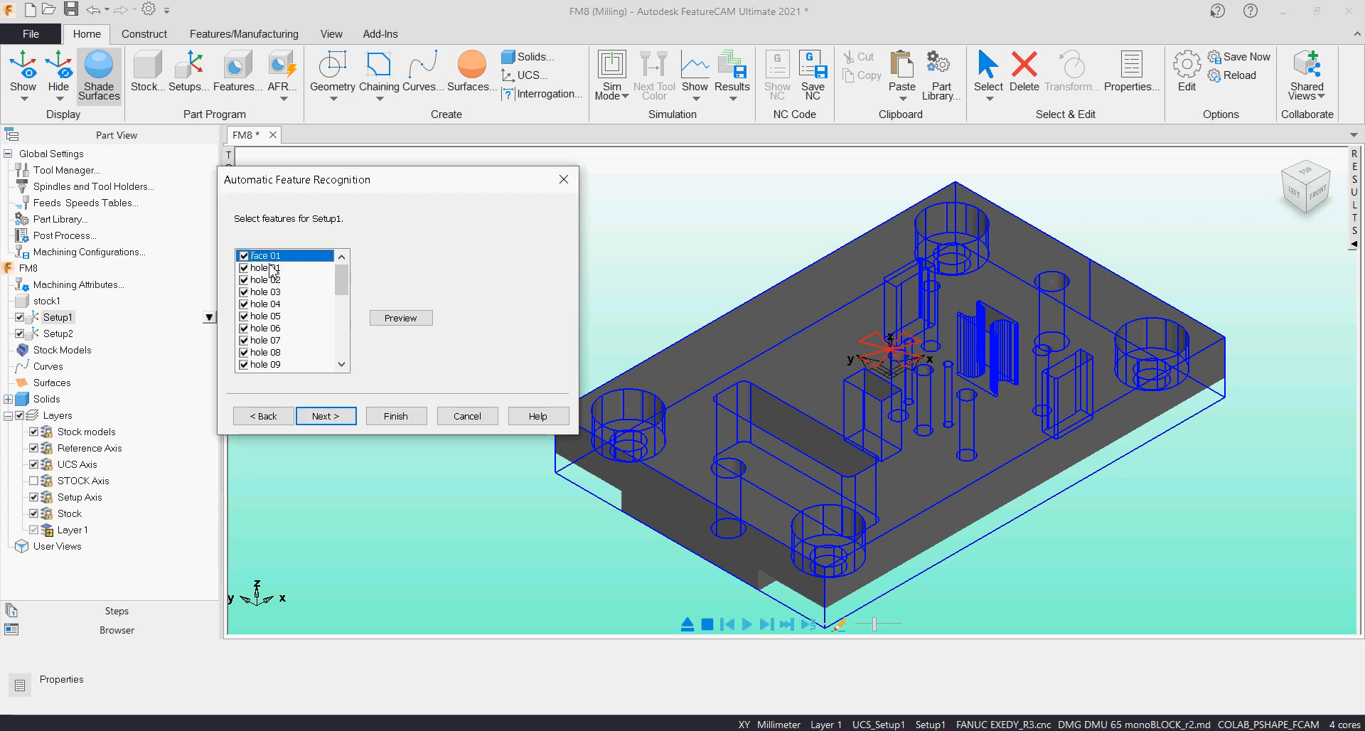
{"action": "left_click", "coordinate": [275, 268]}
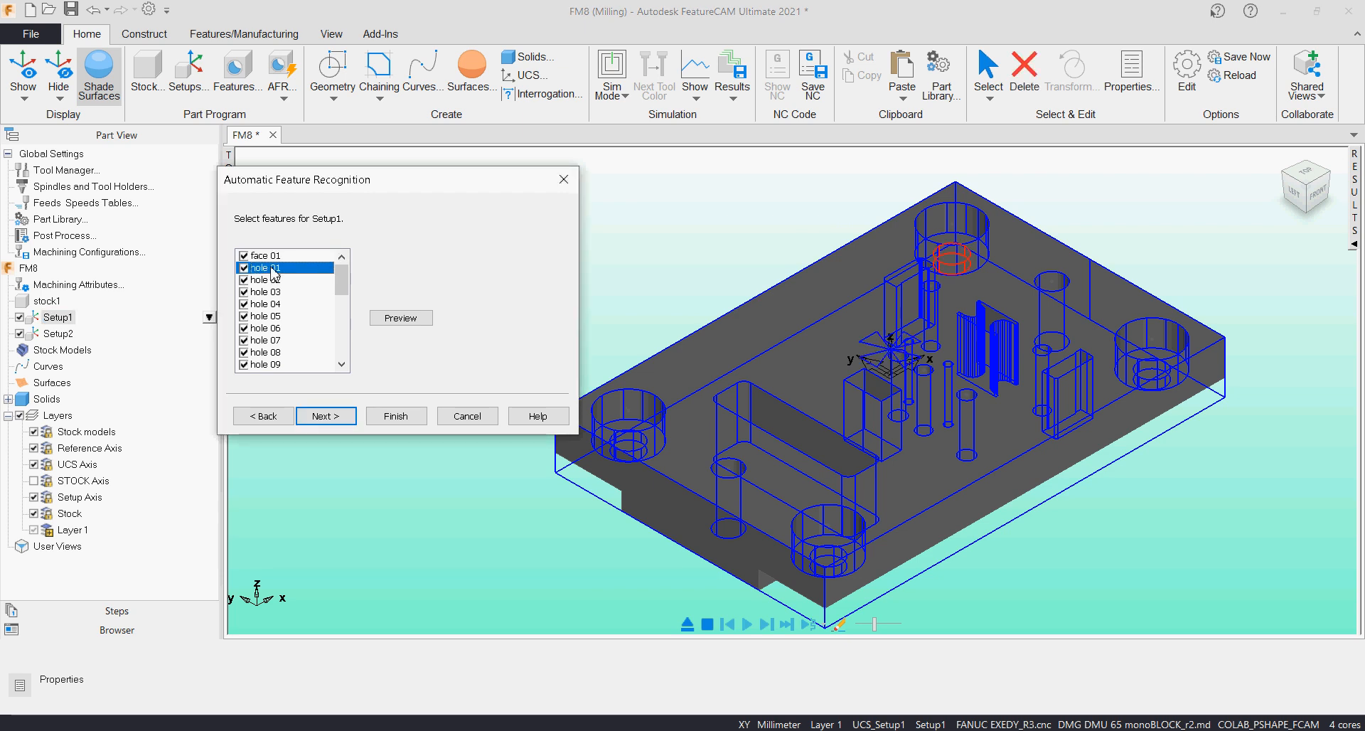
{"action": "left_click", "coordinate": [273, 280]}
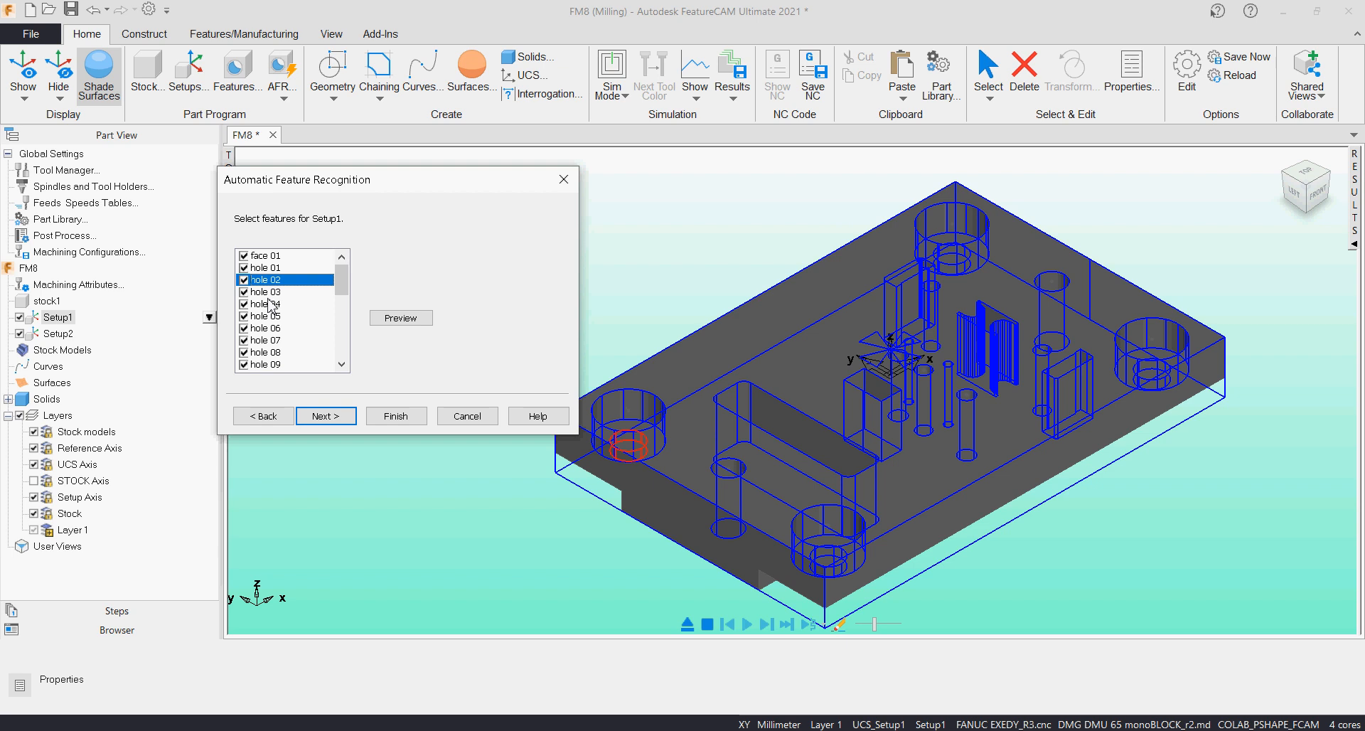
{"action": "left_click", "coordinate": [270, 304]}
{"action": "left_click", "coordinate": [267, 317]}
{"action": "left_click", "coordinate": [265, 328]}
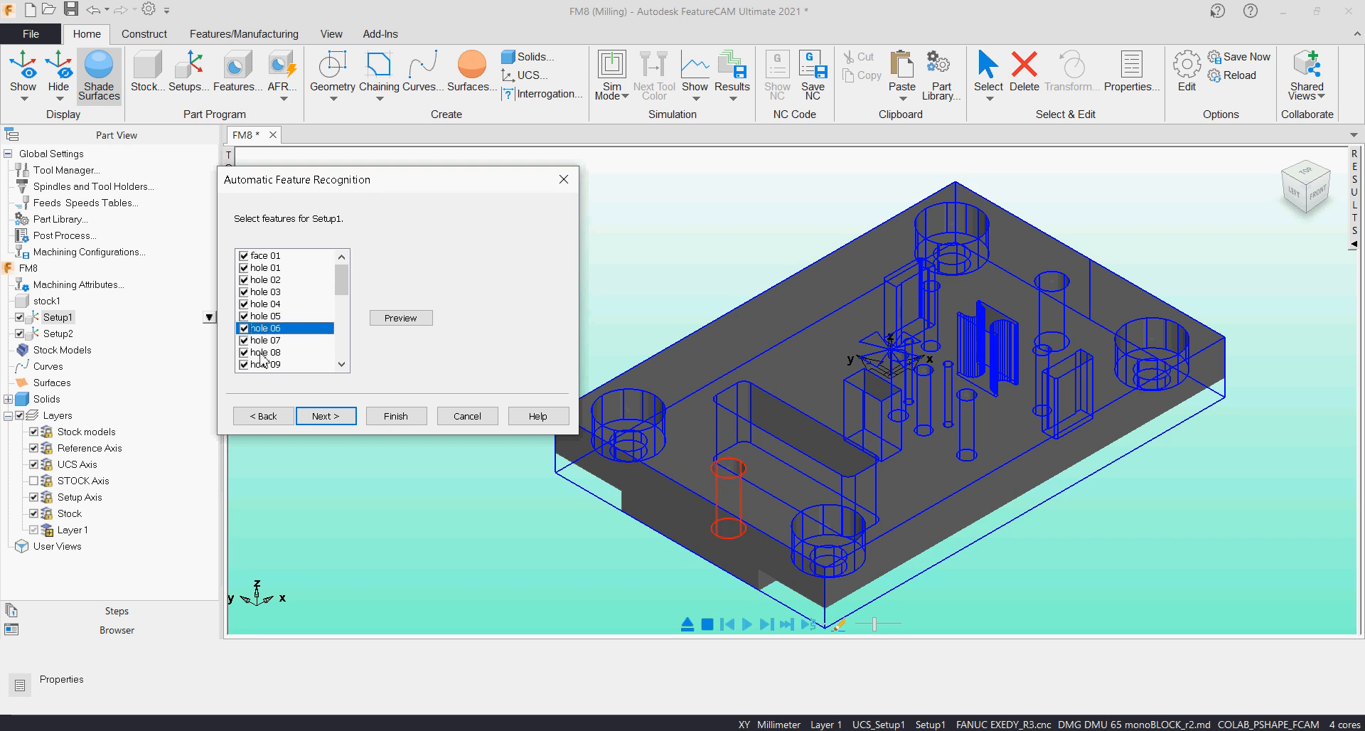
{"action": "left_click", "coordinate": [260, 354]}
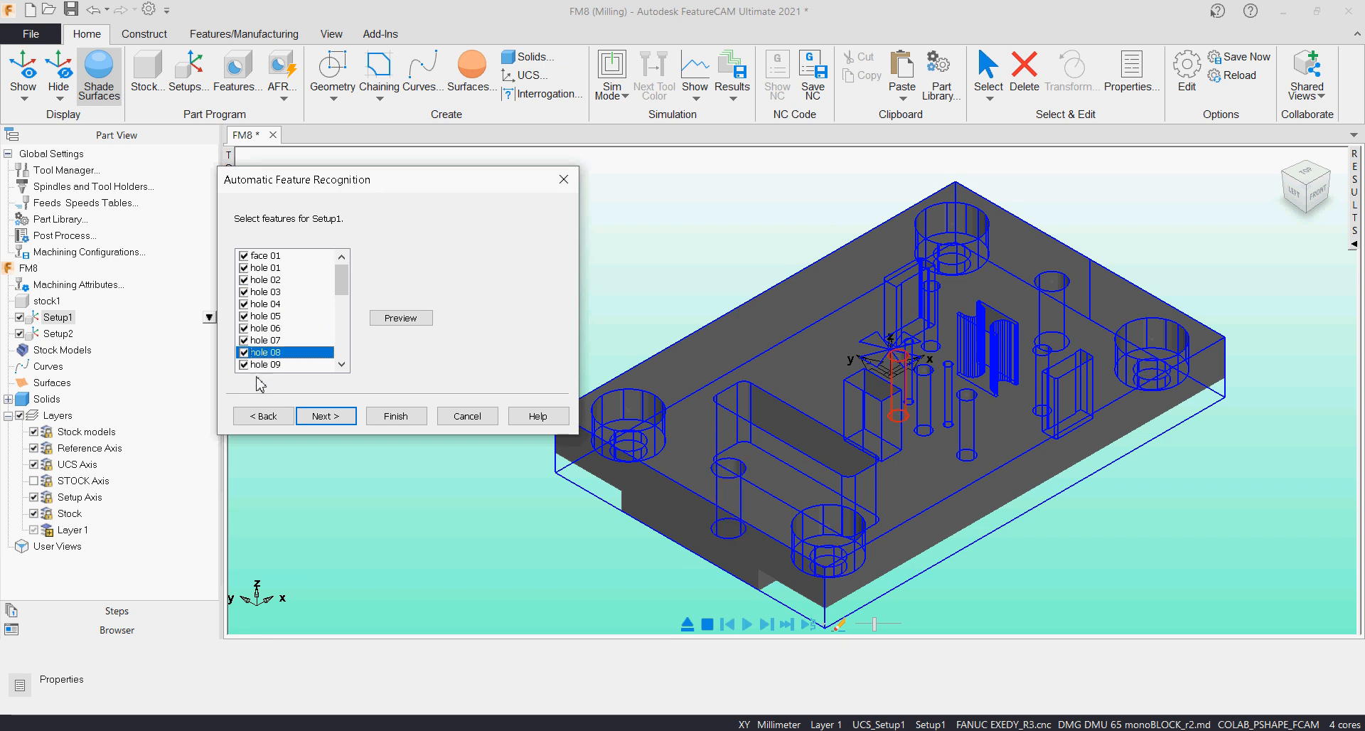
{"action": "scroll", "coordinate": [265, 370], "scroll_direction": "down", "scroll_amount": 2}
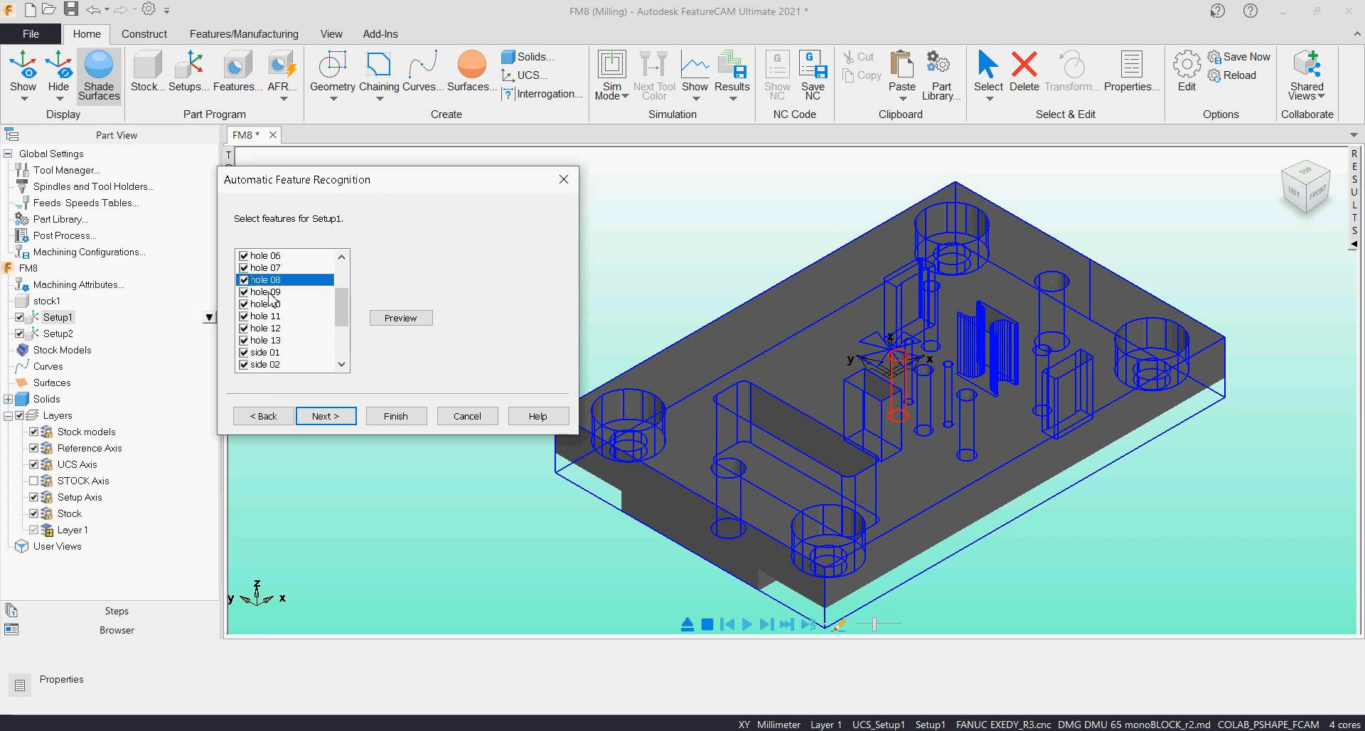
{"action": "left_click", "coordinate": [266, 292]}
{"action": "left_click", "coordinate": [265, 304]}
{"action": "left_click", "coordinate": [265, 316]}
{"action": "left_click", "coordinate": [264, 340]}
Step: Exclude side 01 and side 04 from the Setup1 features, keeping side 02 and side 03
{"action": "left_click", "coordinate": [263, 352]}
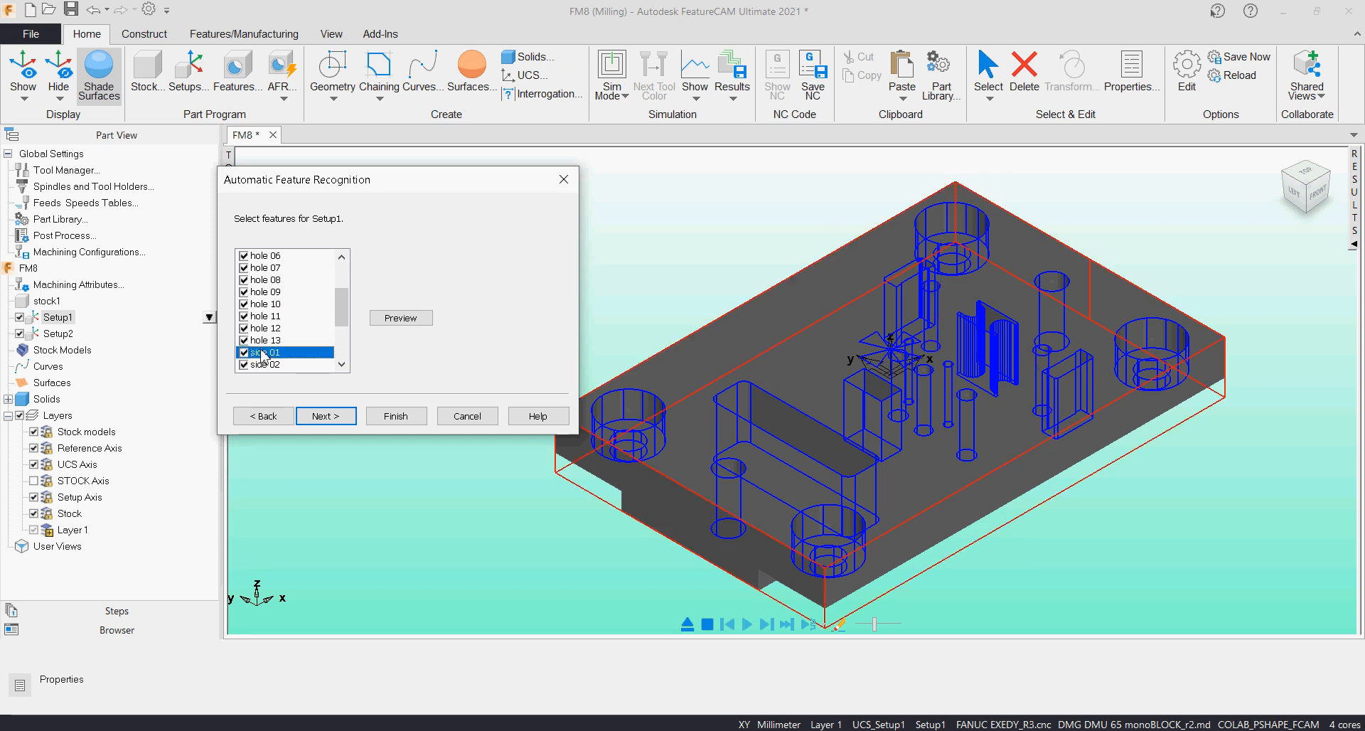
{"action": "scroll", "coordinate": [263, 354], "scroll_direction": "down", "scroll_amount": 1}
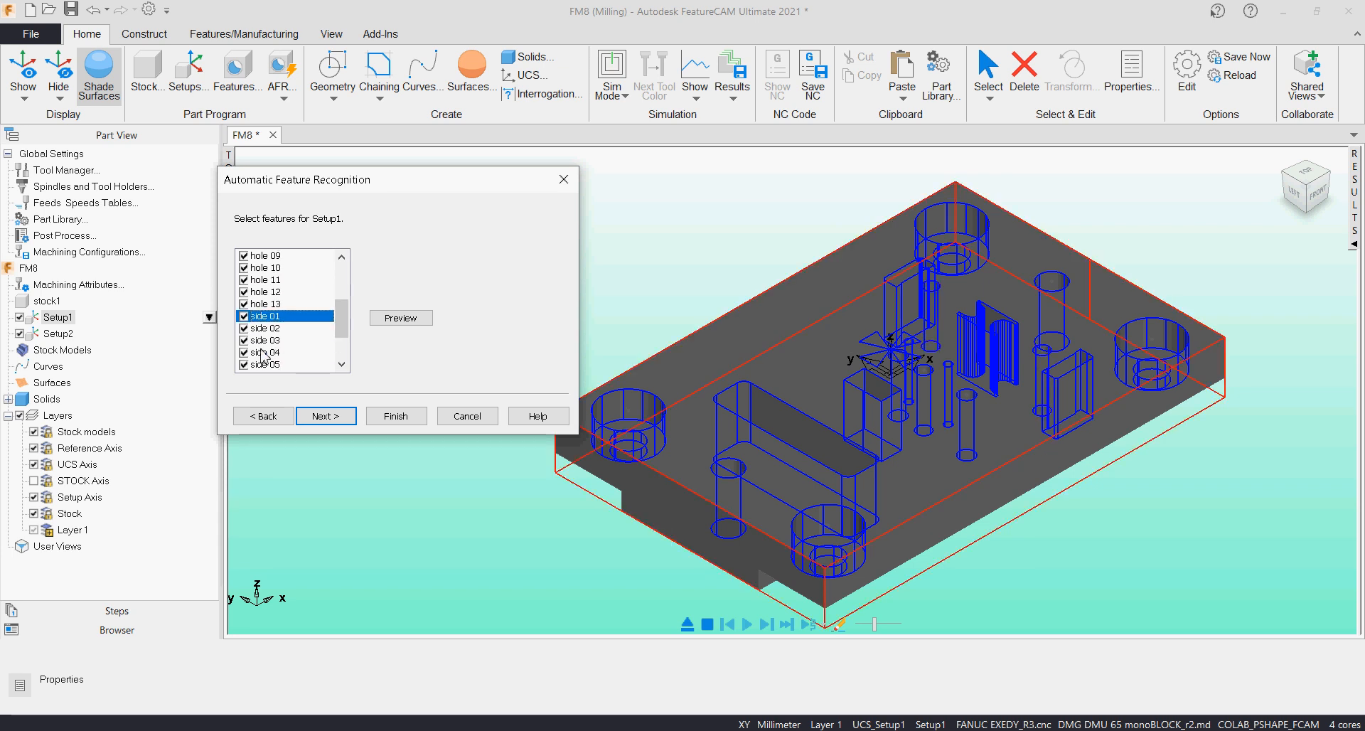
{"action": "left_click", "coordinate": [244, 315]}
{"action": "left_click", "coordinate": [261, 328]}
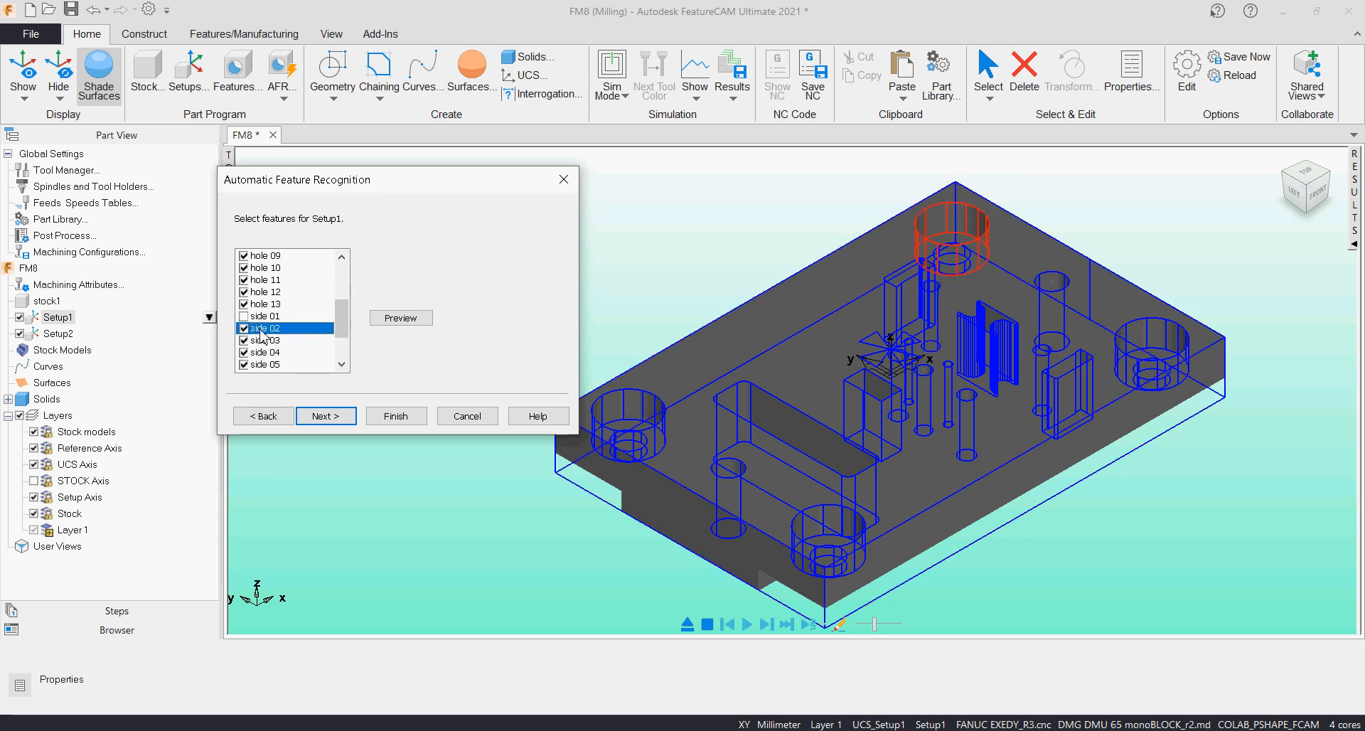
{"action": "left_click", "coordinate": [263, 339]}
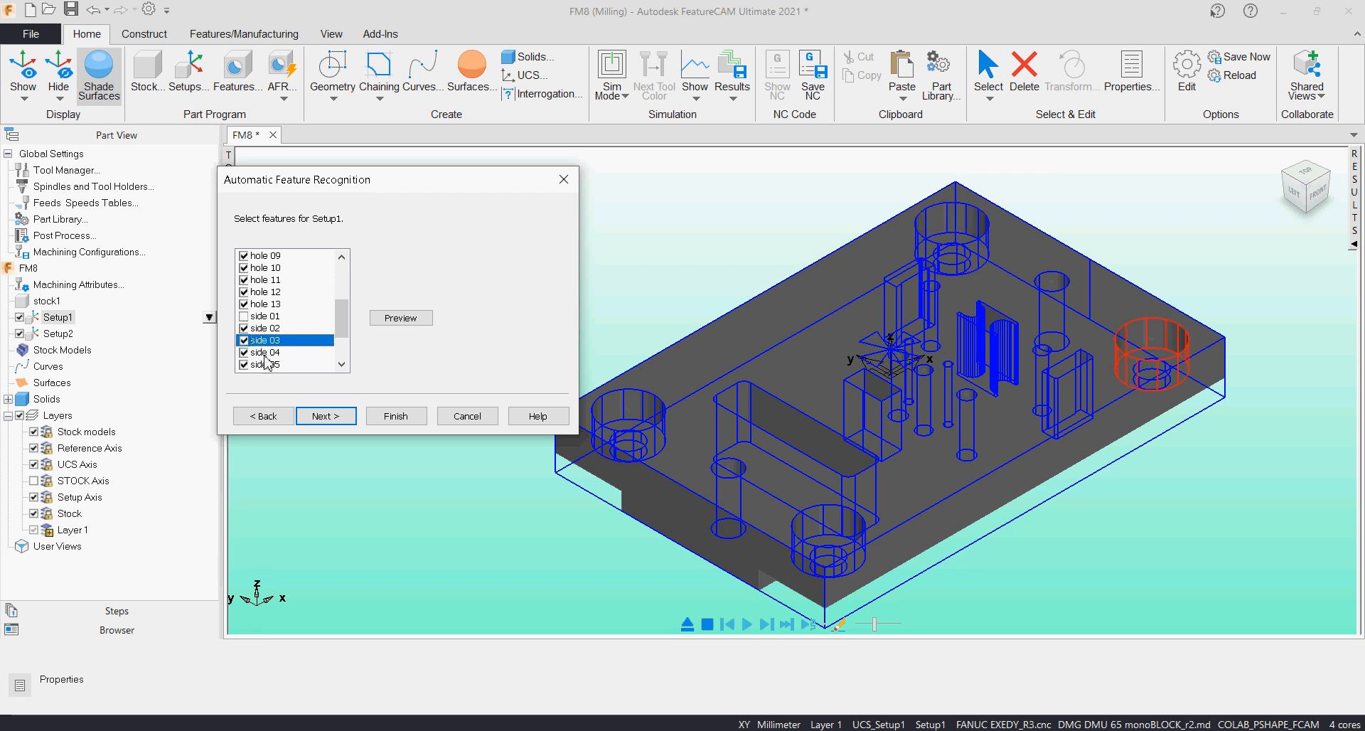
{"action": "left_click", "coordinate": [265, 352]}
{"action": "left_click", "coordinate": [244, 352]}
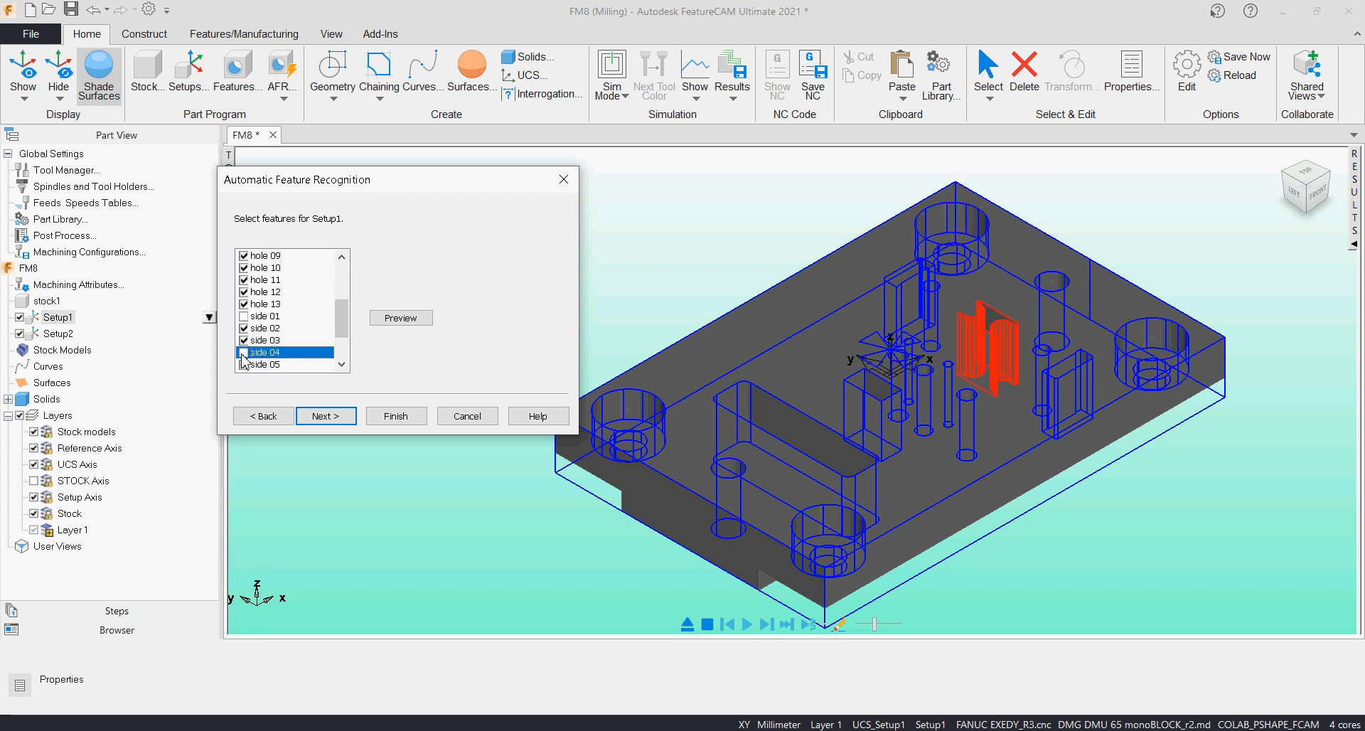
Step: Exclude side 05, side 06, side 07 and side 08 from the recognized features for Setup1
{"action": "scroll", "coordinate": [268, 346], "scroll_direction": "down", "scroll_amount": 1}
{"action": "left_click", "coordinate": [272, 328]}
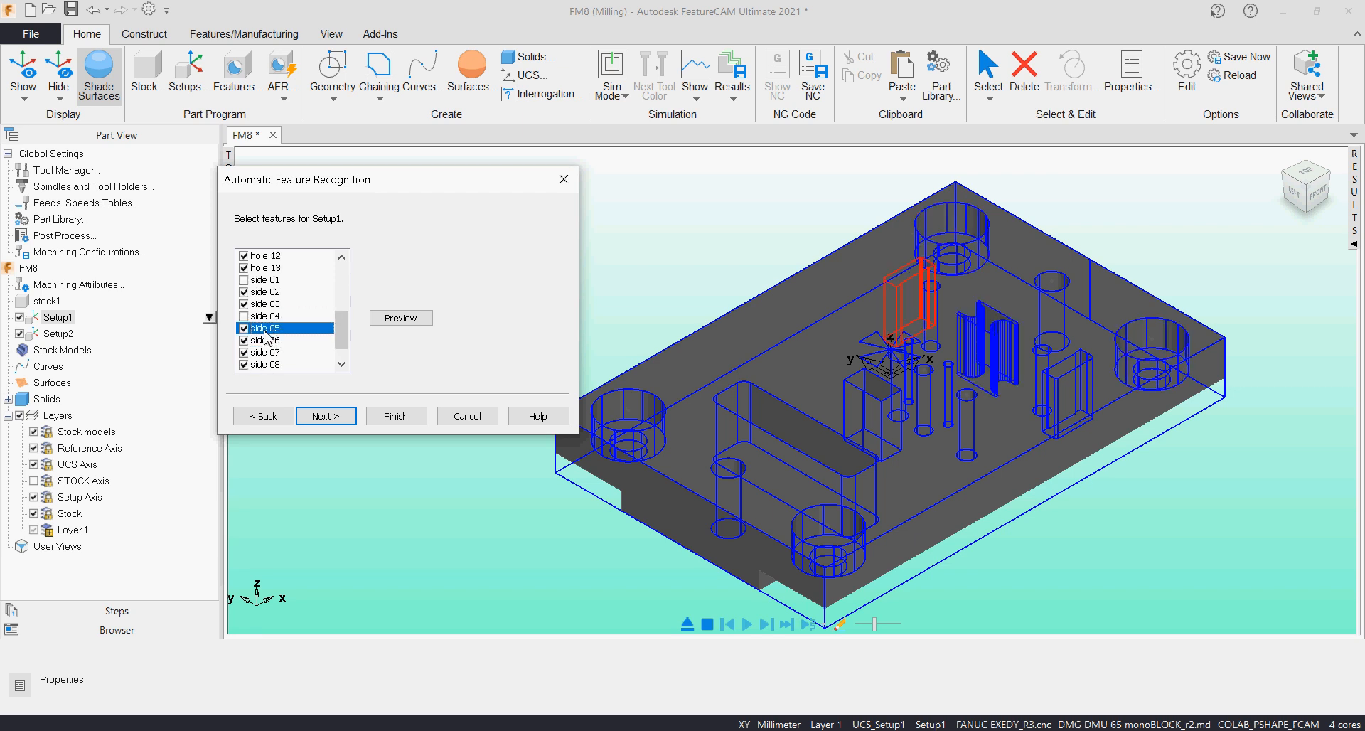
{"action": "left_click", "coordinate": [266, 343]}
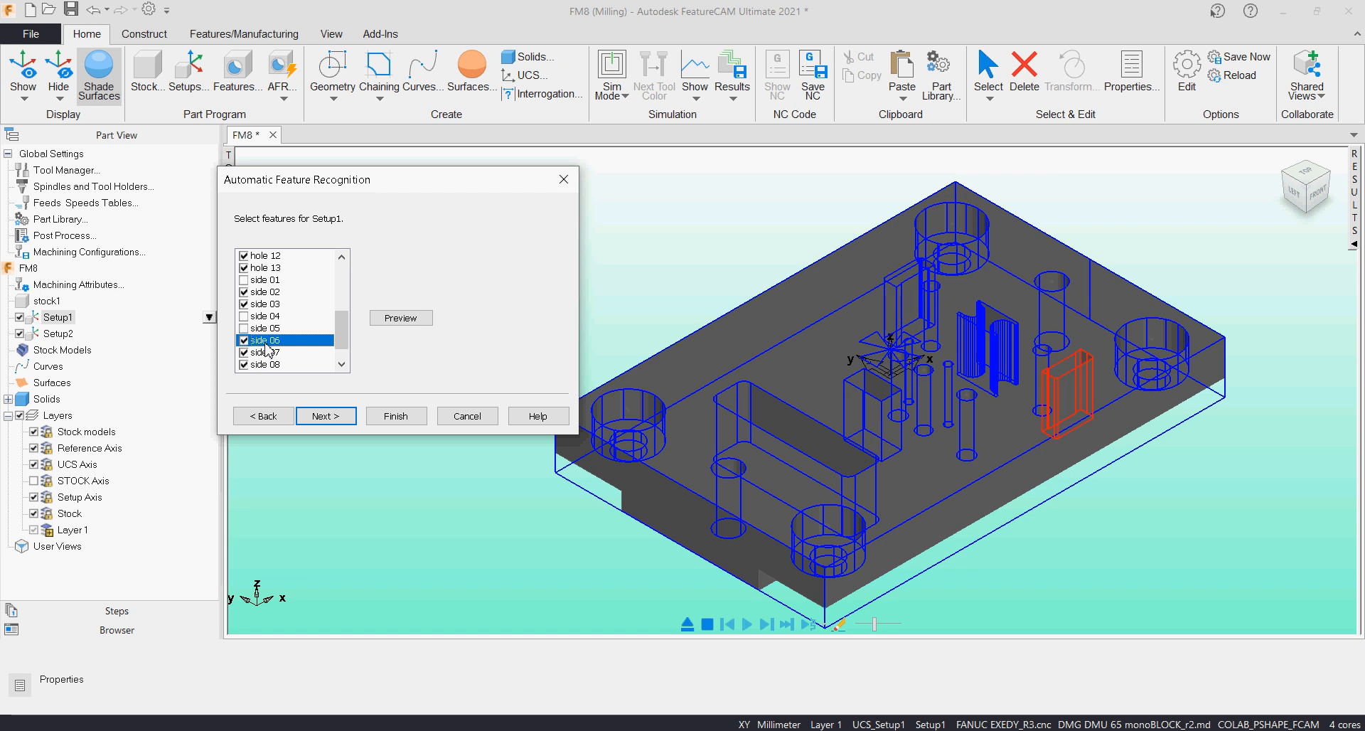
{"action": "left_click", "coordinate": [263, 352]}
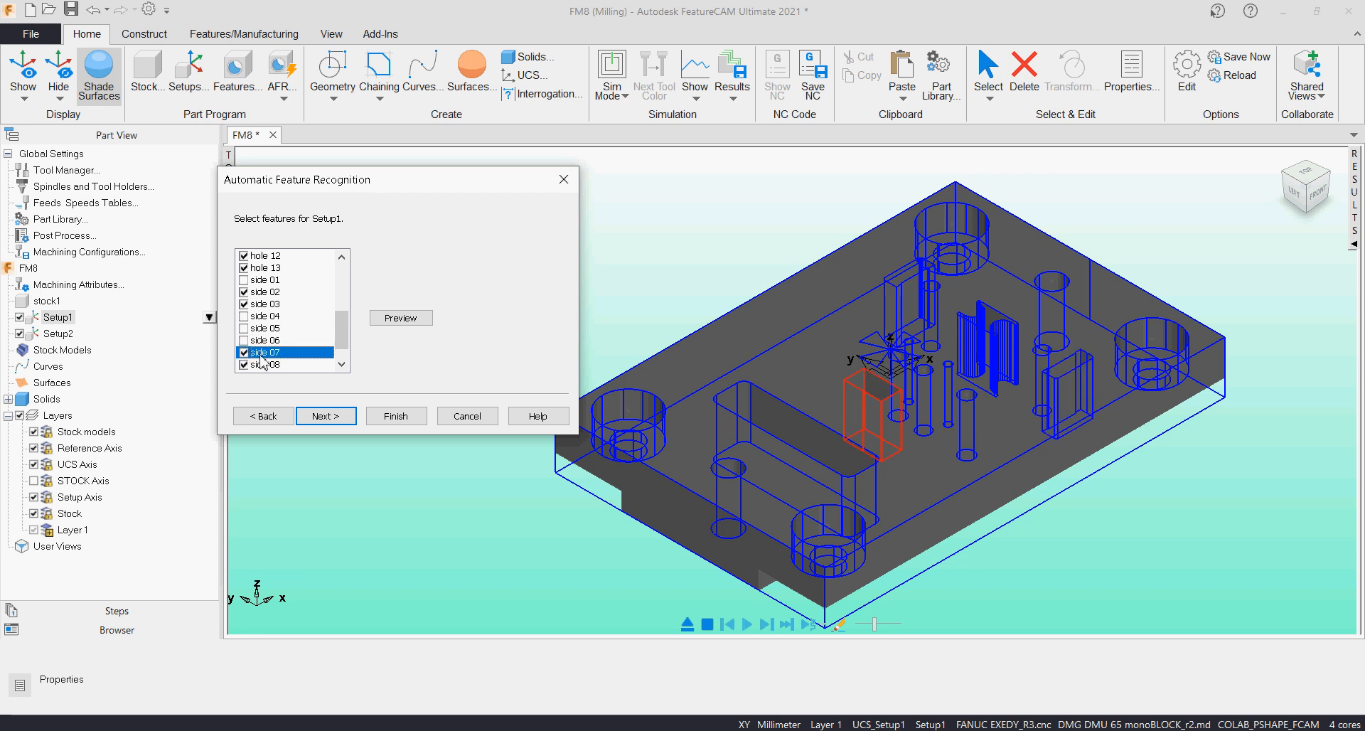
{"action": "left_click", "coordinate": [262, 370]}
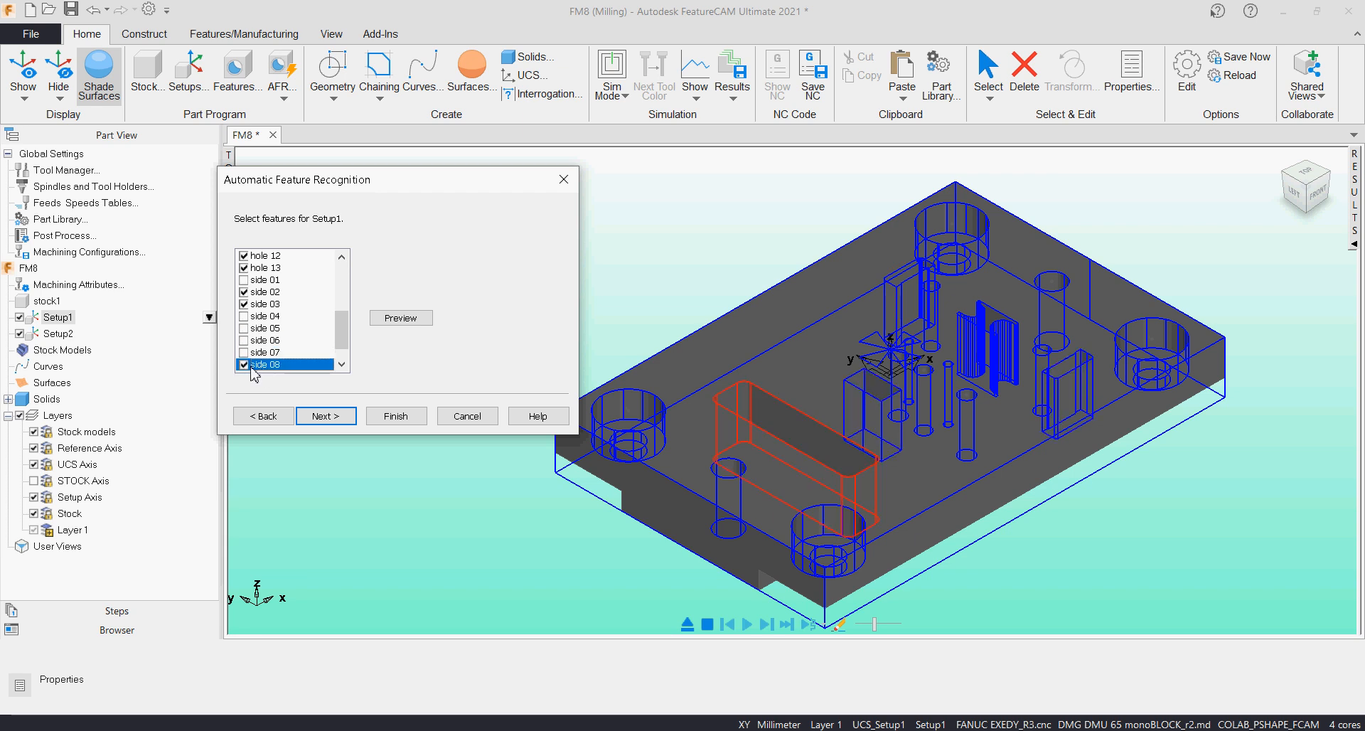
{"action": "scroll", "coordinate": [292, 325], "scroll_direction": "down", "scroll_amount": 1}
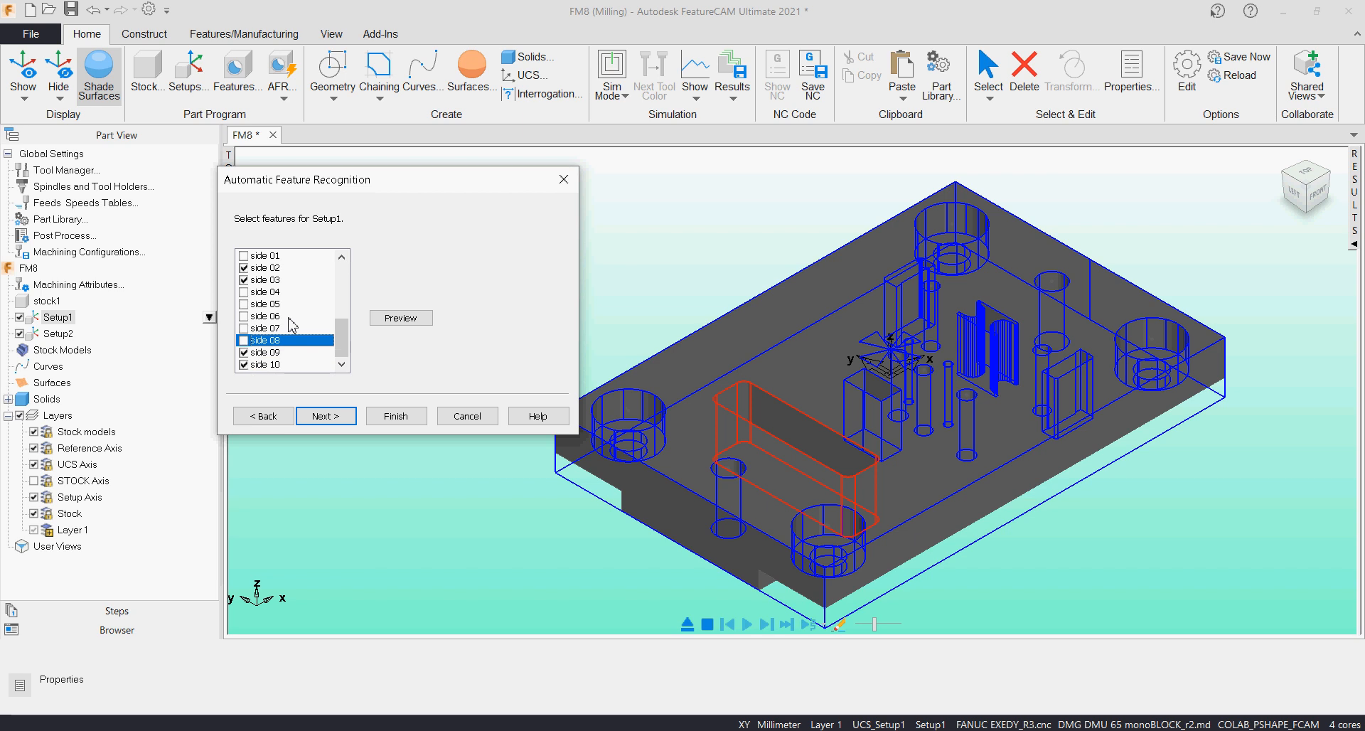
Step: Keep side 09 and side 10, exclude face 01, and accept the Setup1 selection to continue with Setup2
{"action": "left_click", "coordinate": [275, 354]}
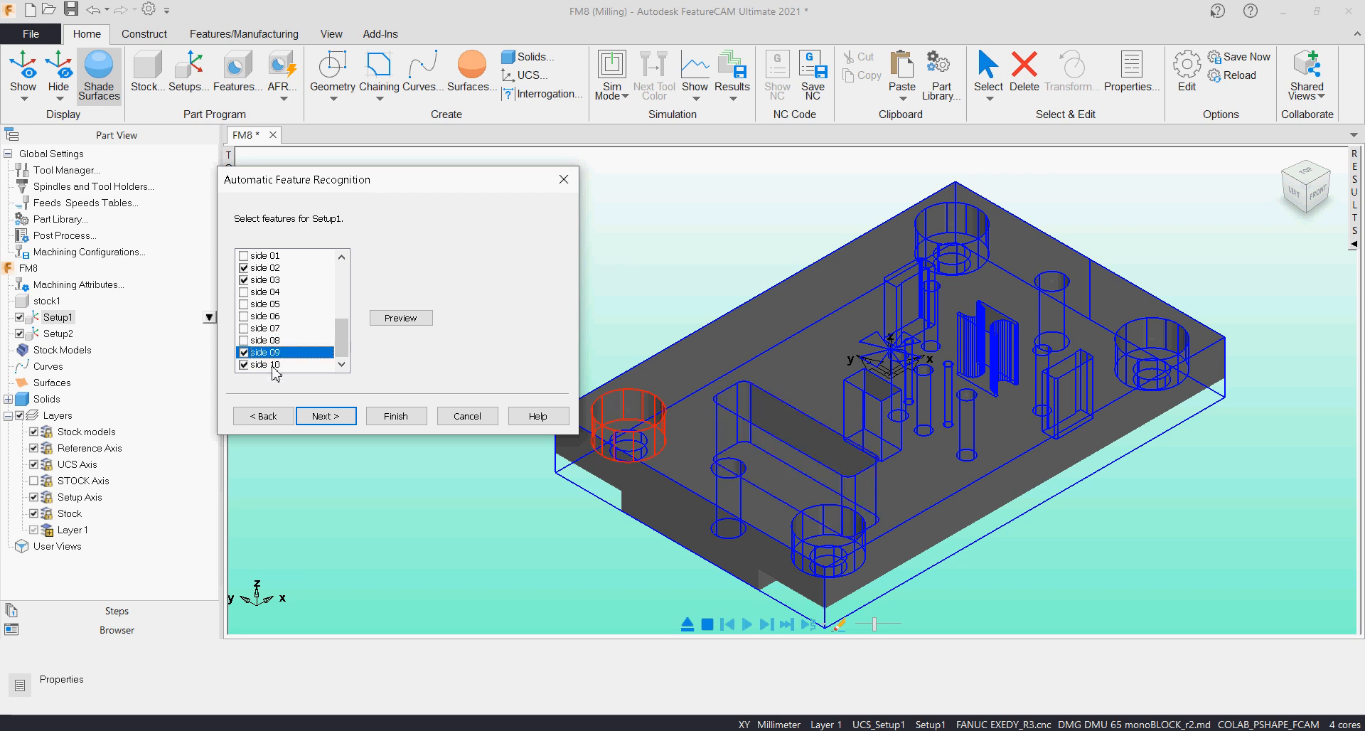
{"action": "left_click", "coordinate": [273, 365]}
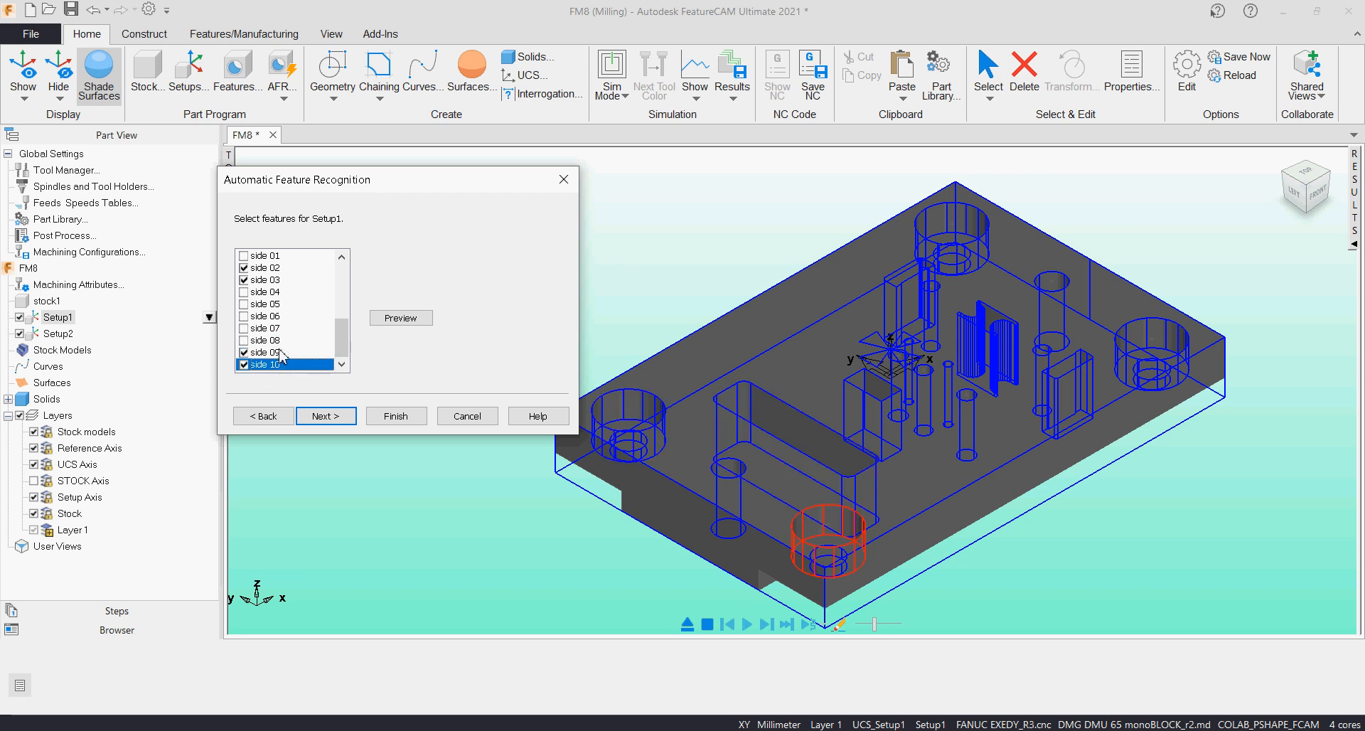
{"action": "scroll", "coordinate": [279, 353], "scroll_direction": "up", "scroll_amount": 10}
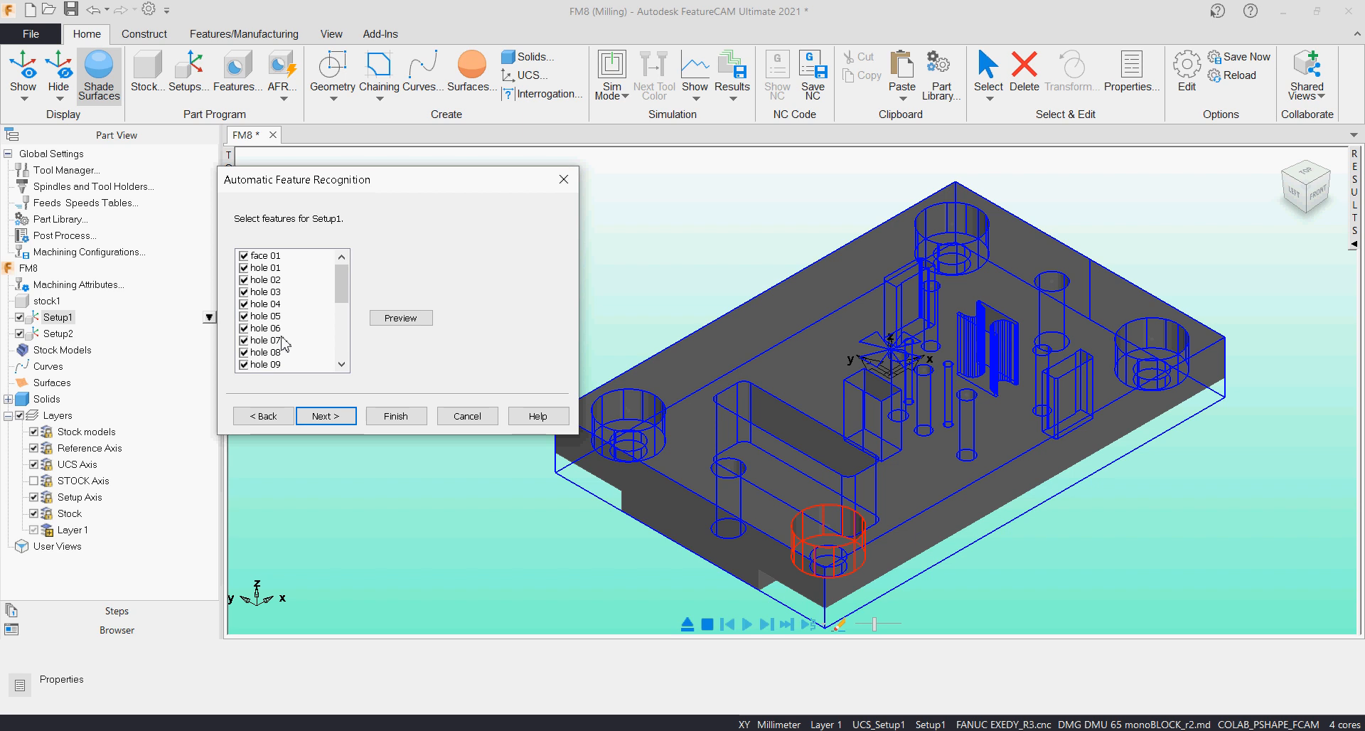
{"action": "left_click", "coordinate": [246, 257]}
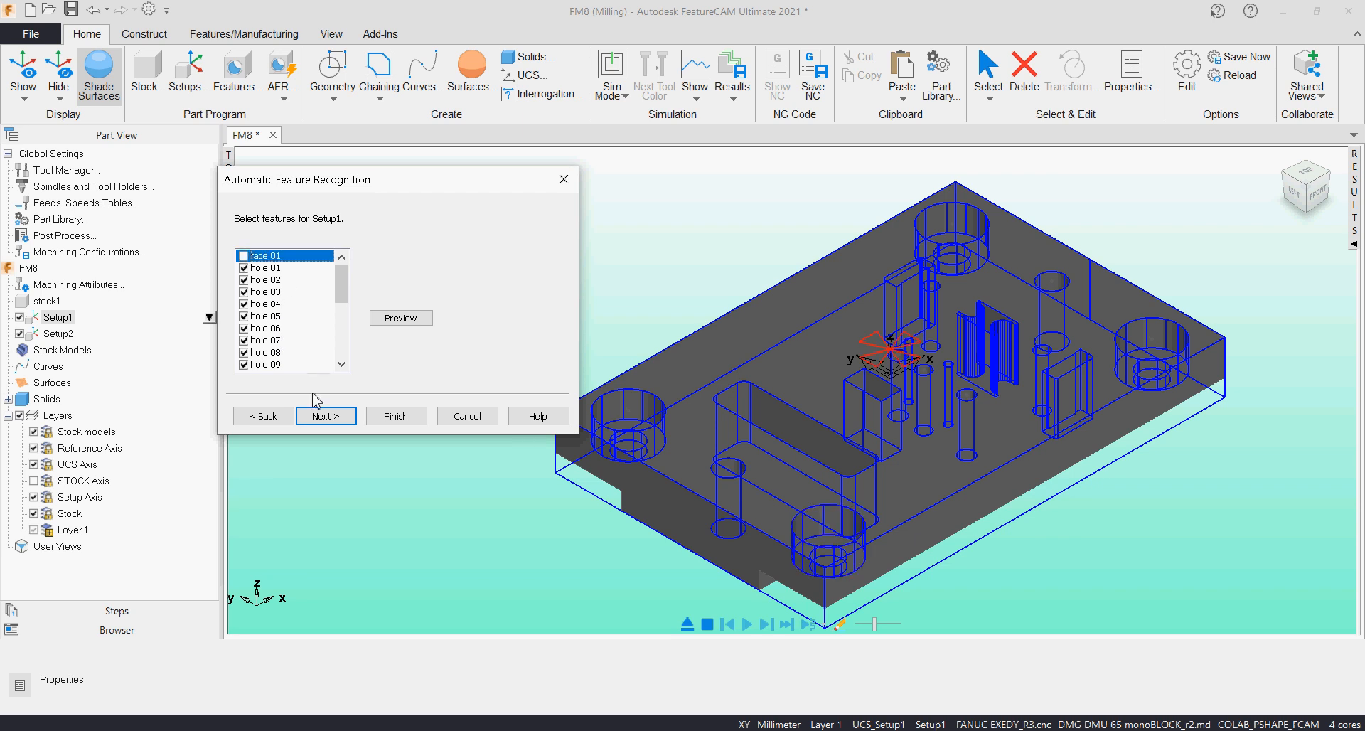
{"action": "left_click", "coordinate": [322, 415]}
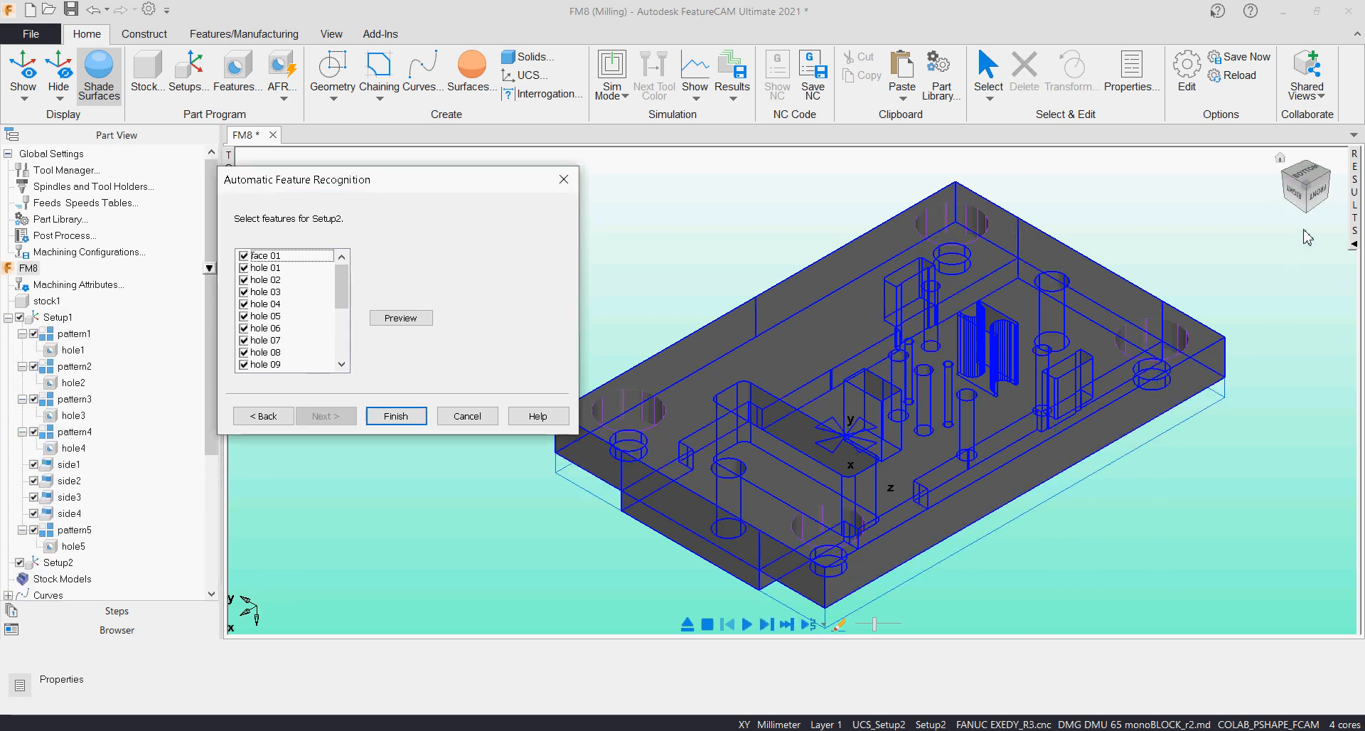
Step: Exclude face 01, hole 01 and hole 02 from the recognized features for Setup2
{"action": "left_click", "coordinate": [1309, 199]}
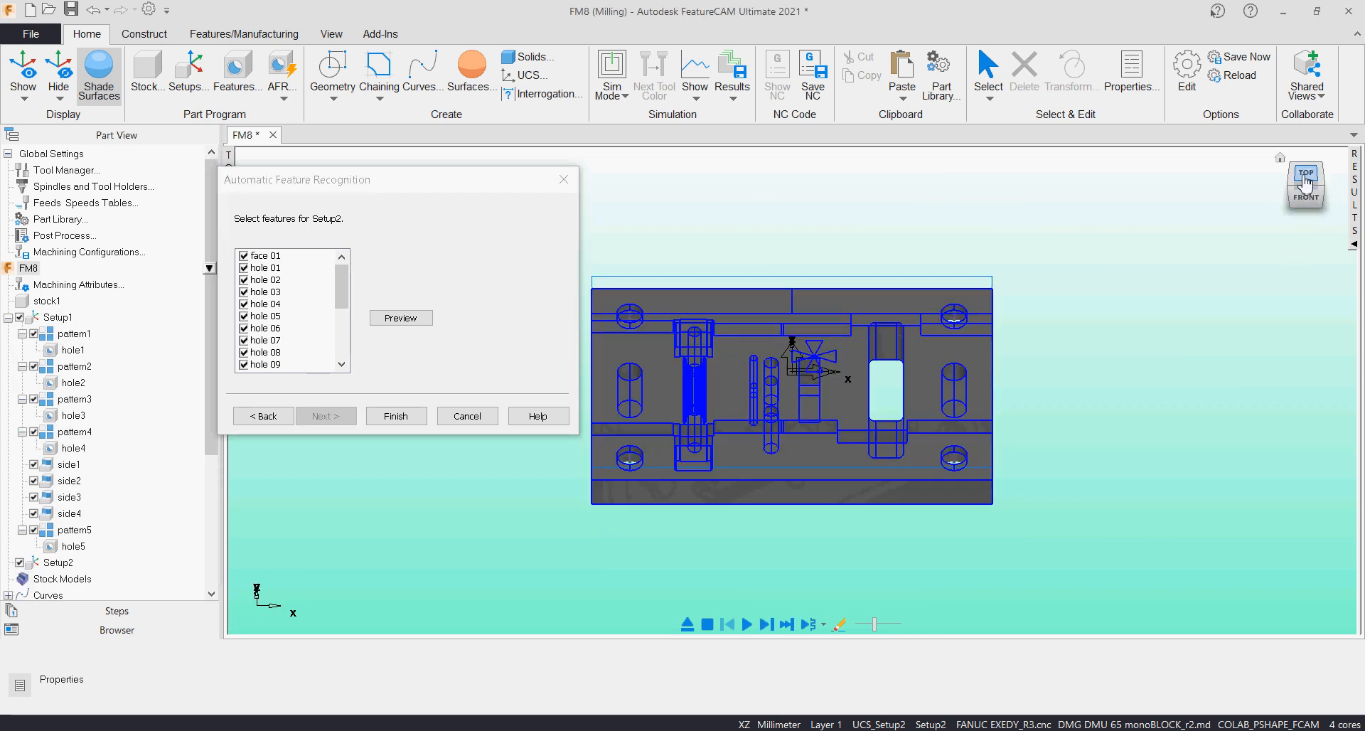
{"action": "left_click", "coordinate": [1306, 182]}
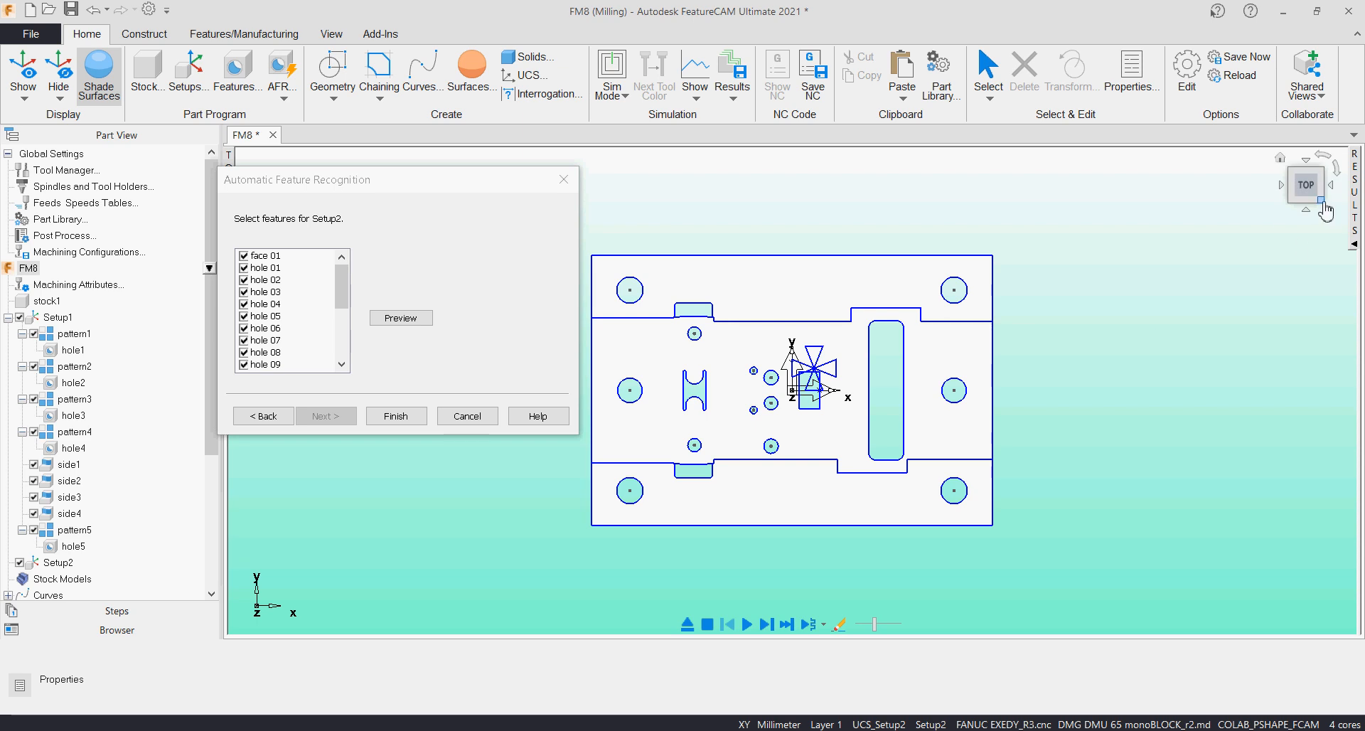
{"action": "left_click", "coordinate": [1323, 205]}
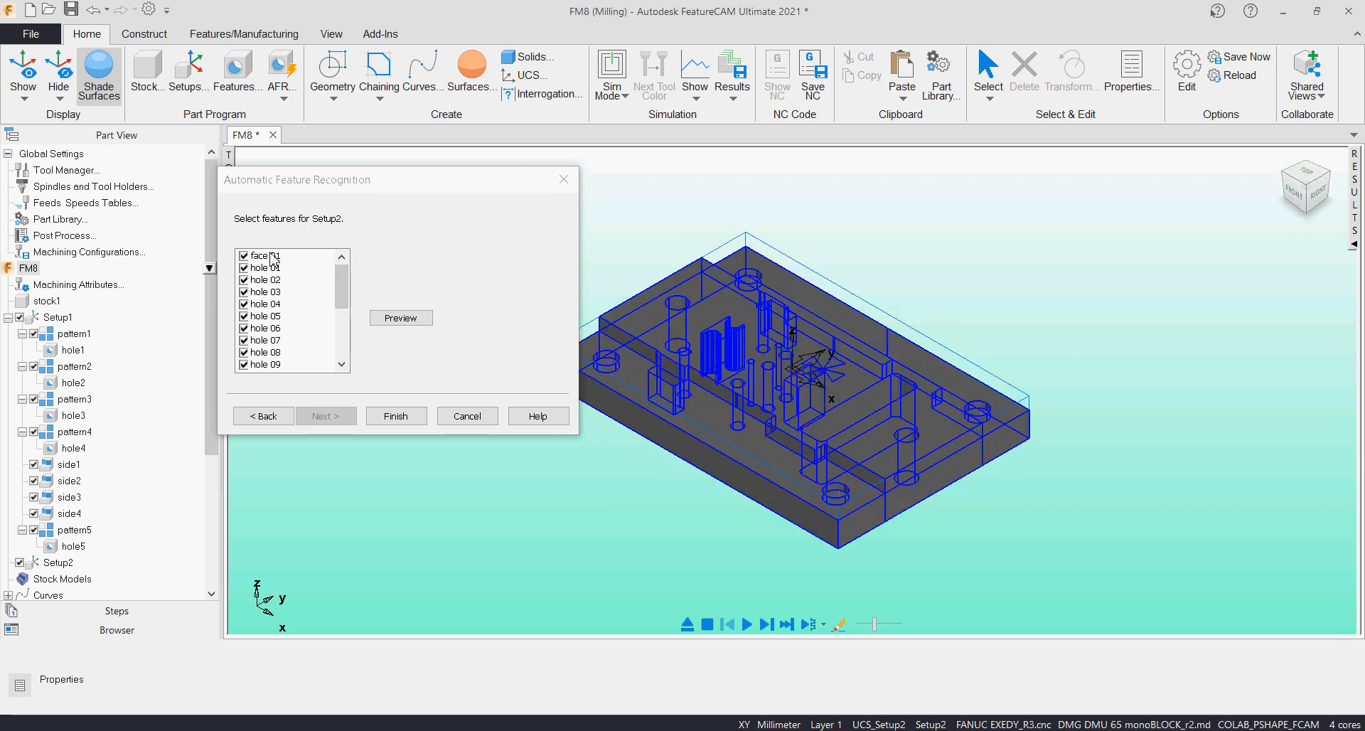
{"action": "left_click", "coordinate": [271, 256]}
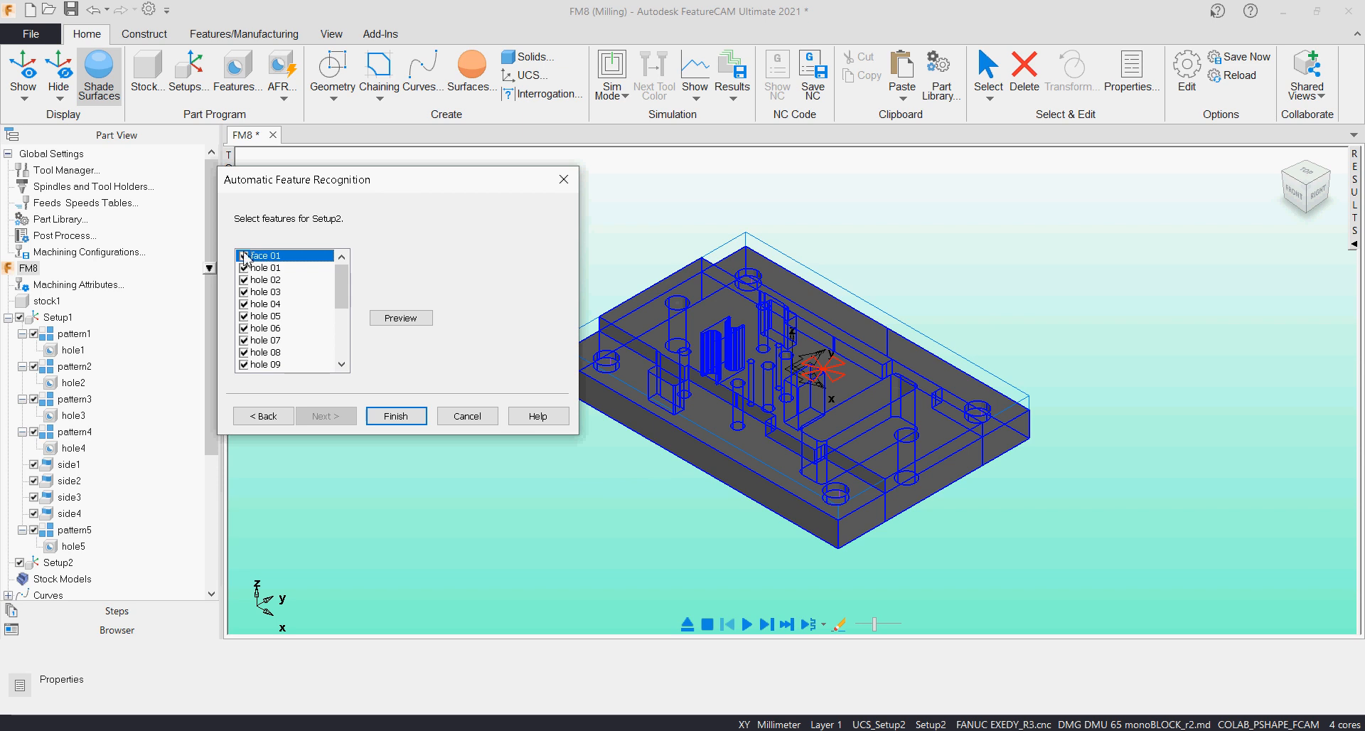
{"action": "left_click", "coordinate": [268, 268]}
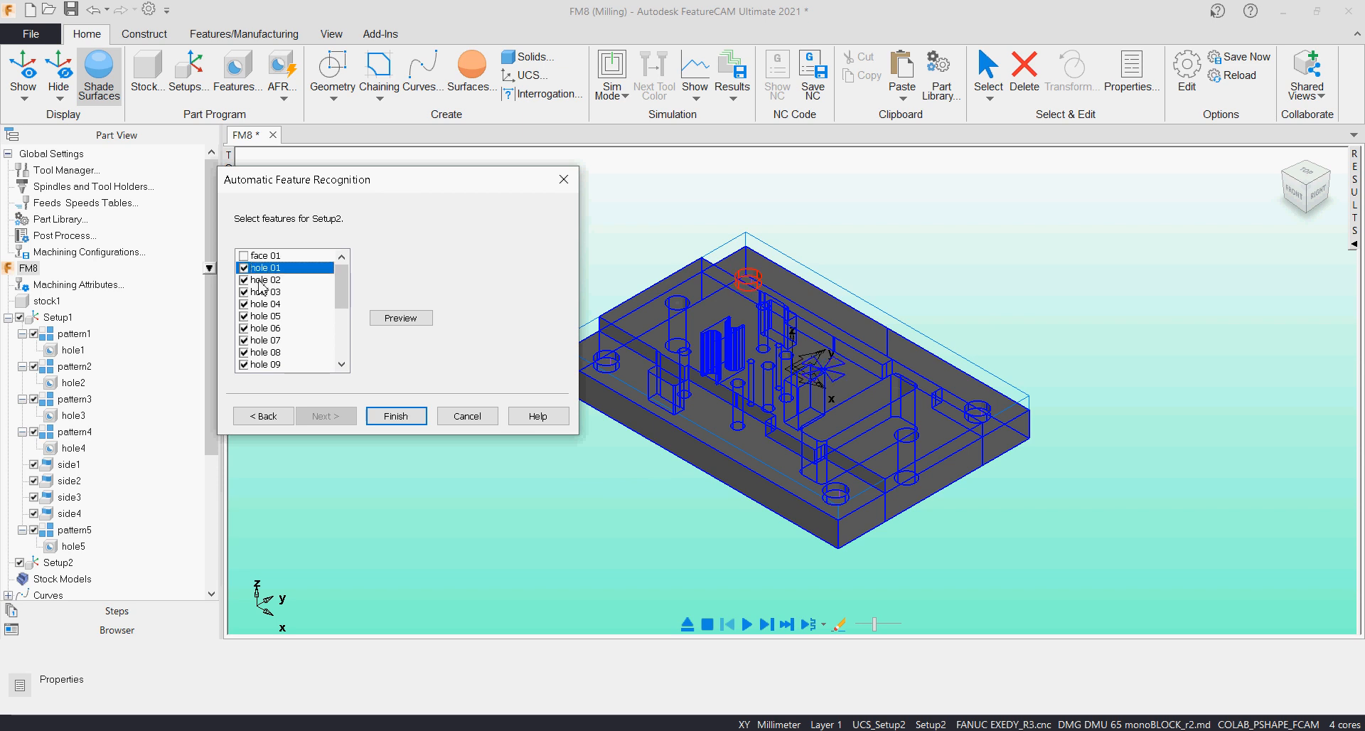
{"action": "left_click", "coordinate": [252, 280]}
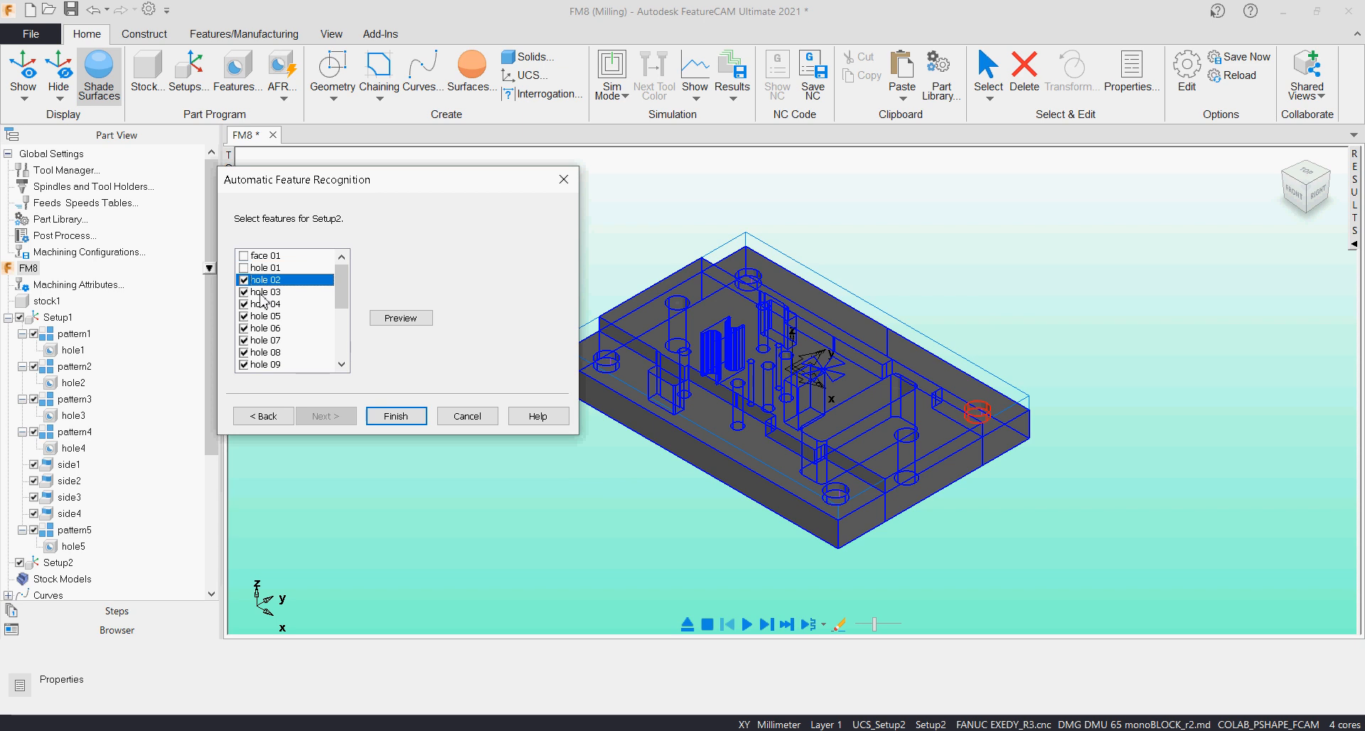
{"action": "left_click", "coordinate": [255, 293]}
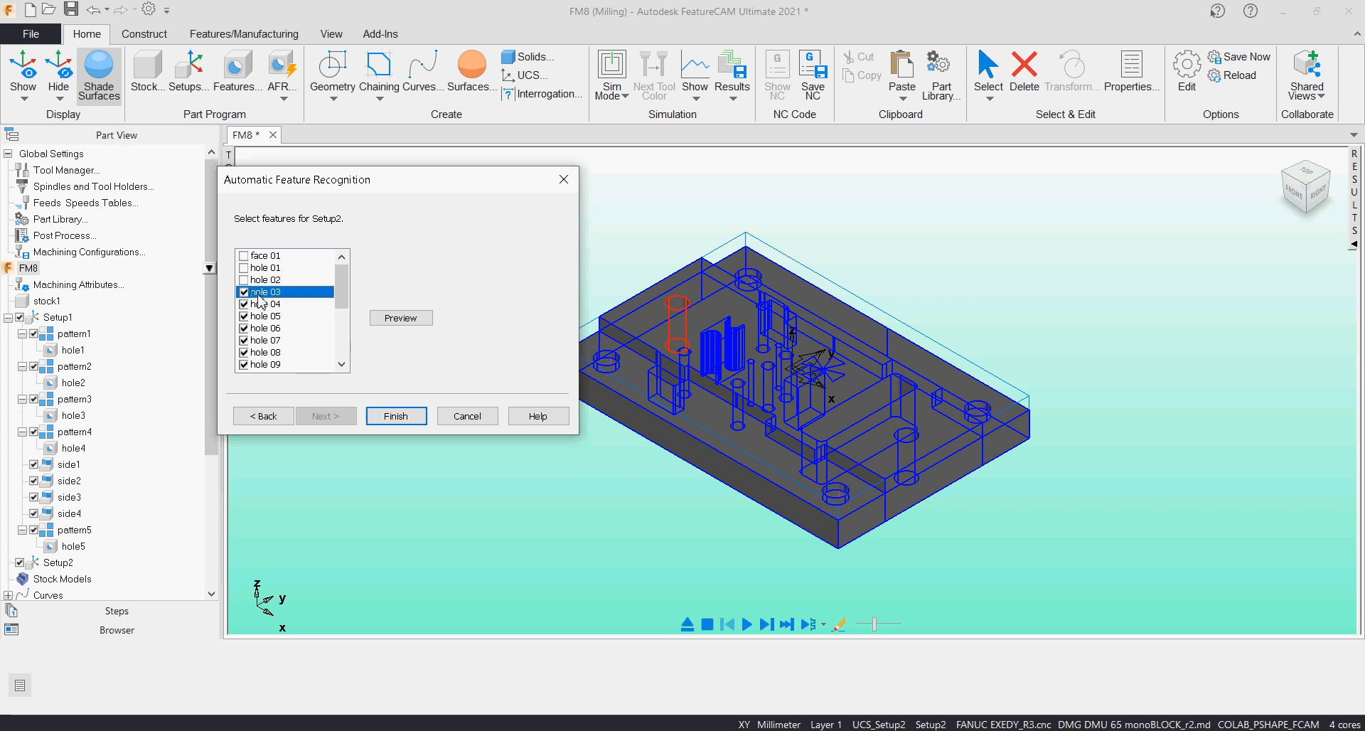
Step: Review the remaining Setup2 holes in the model and exclude hole 13, hole 12 and hole 11
{"action": "left_click", "coordinate": [264, 318]}
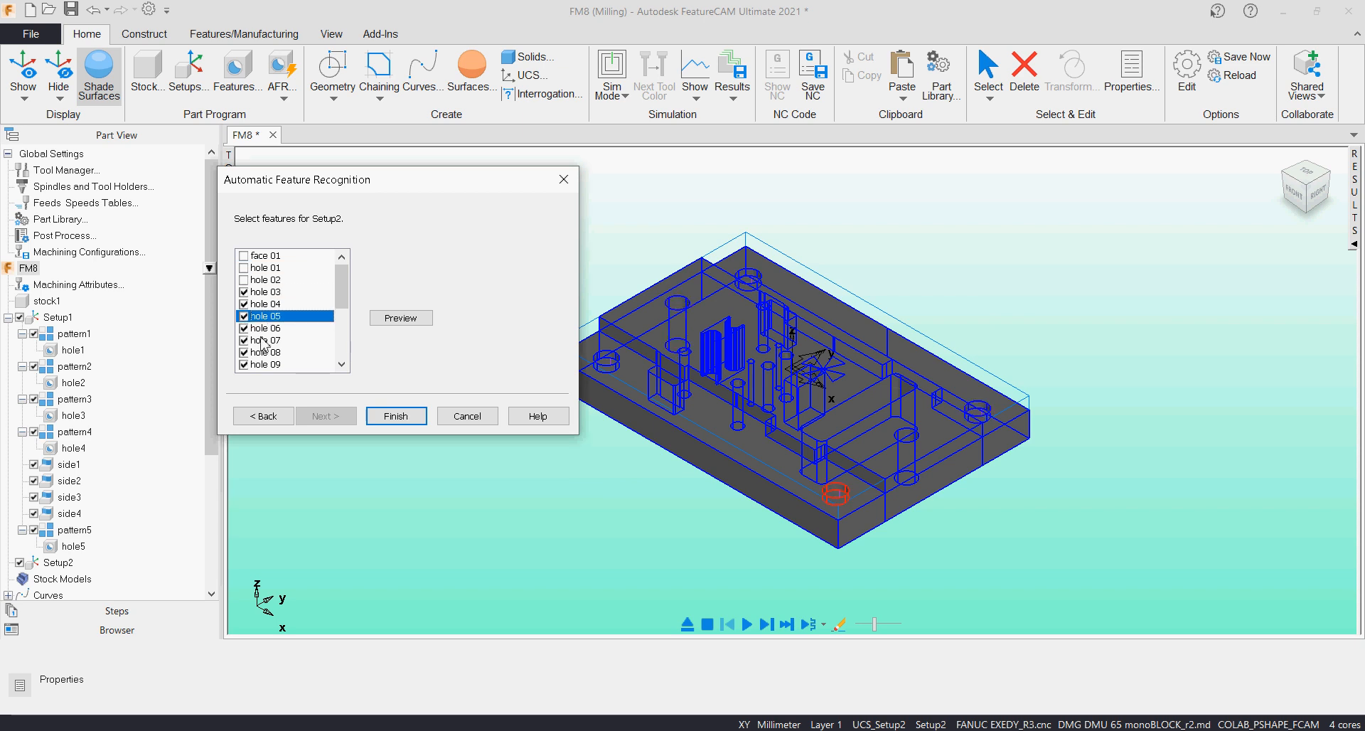
{"action": "left_click", "coordinate": [264, 341]}
{"action": "scroll", "coordinate": [258, 296], "scroll_direction": "down", "scroll_amount": 3}
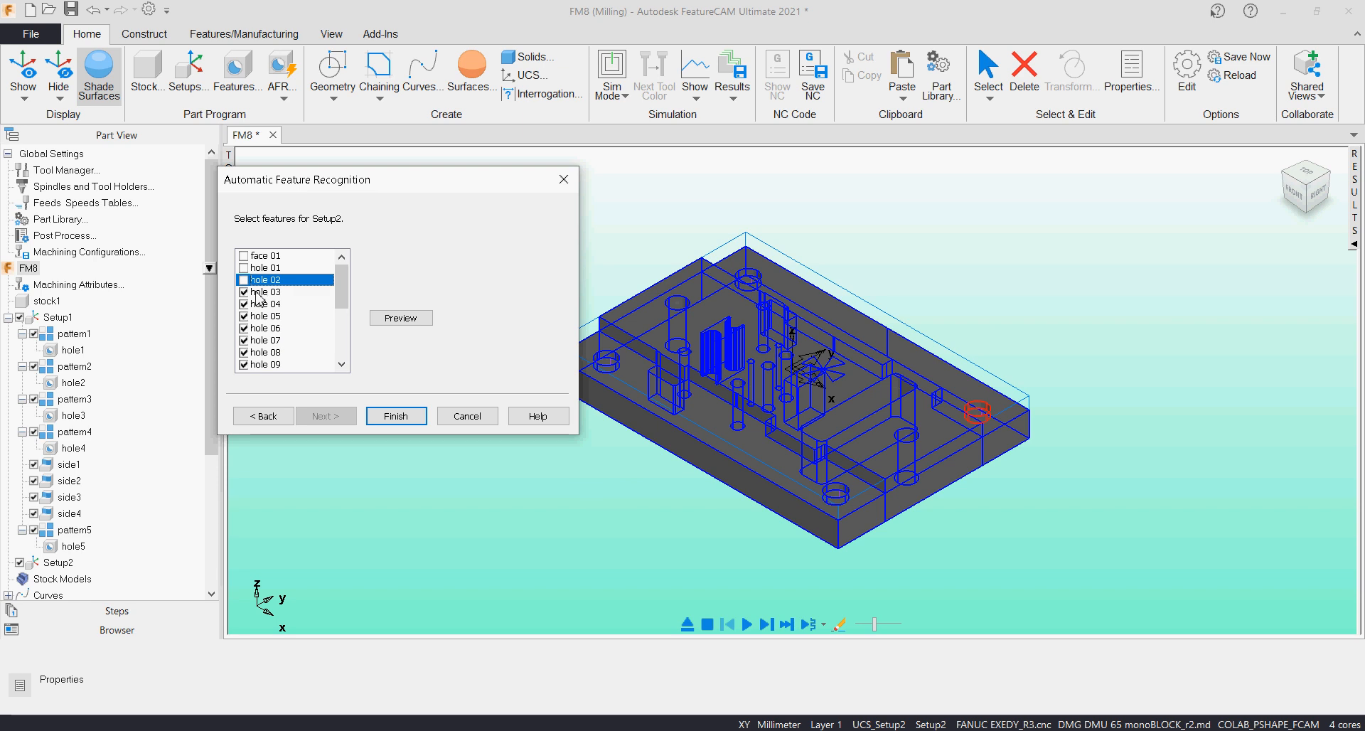
{"action": "left_click", "coordinate": [258, 296]}
{"action": "scroll", "coordinate": [260, 313], "scroll_direction": "down", "scroll_amount": 3}
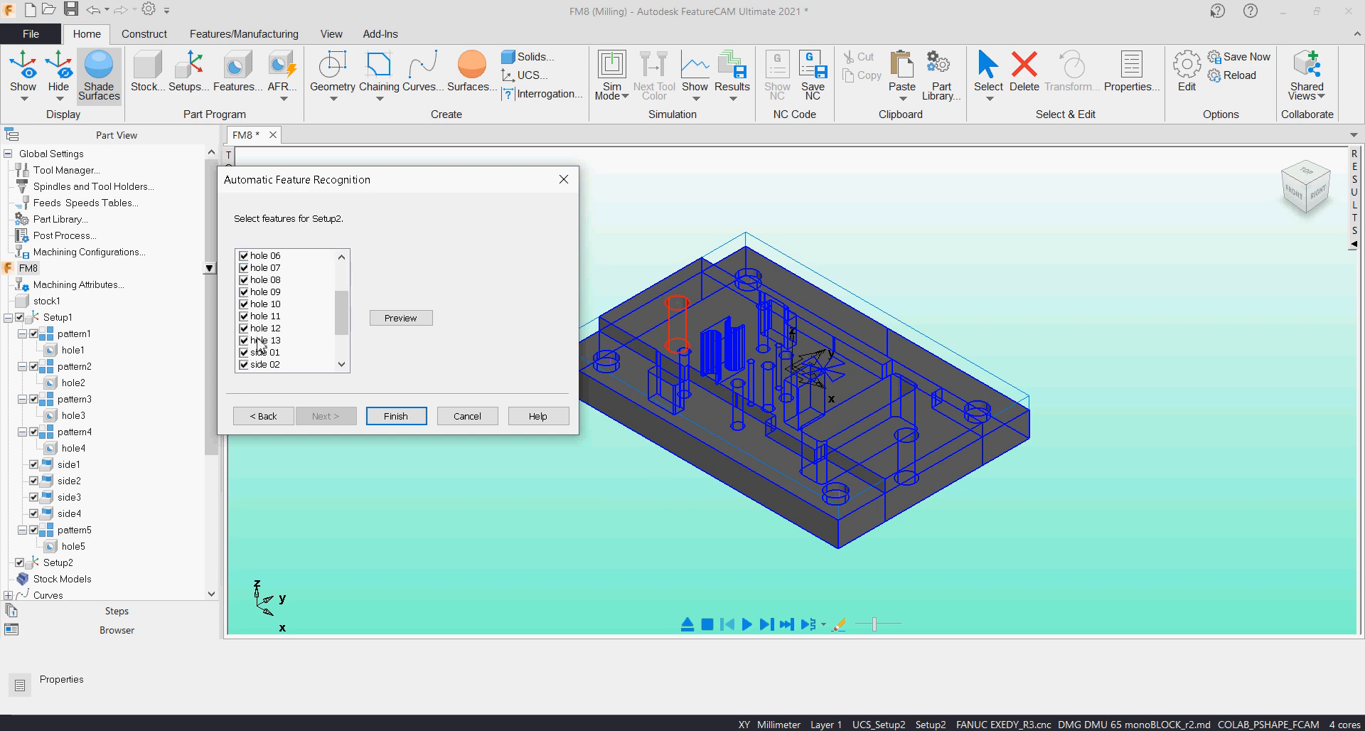
{"action": "left_click", "coordinate": [259, 346], "text": "shift"}
{"action": "left_click", "coordinate": [244, 340]}
{"action": "left_click", "coordinate": [244, 327]}
{"action": "left_click", "coordinate": [245, 316]}
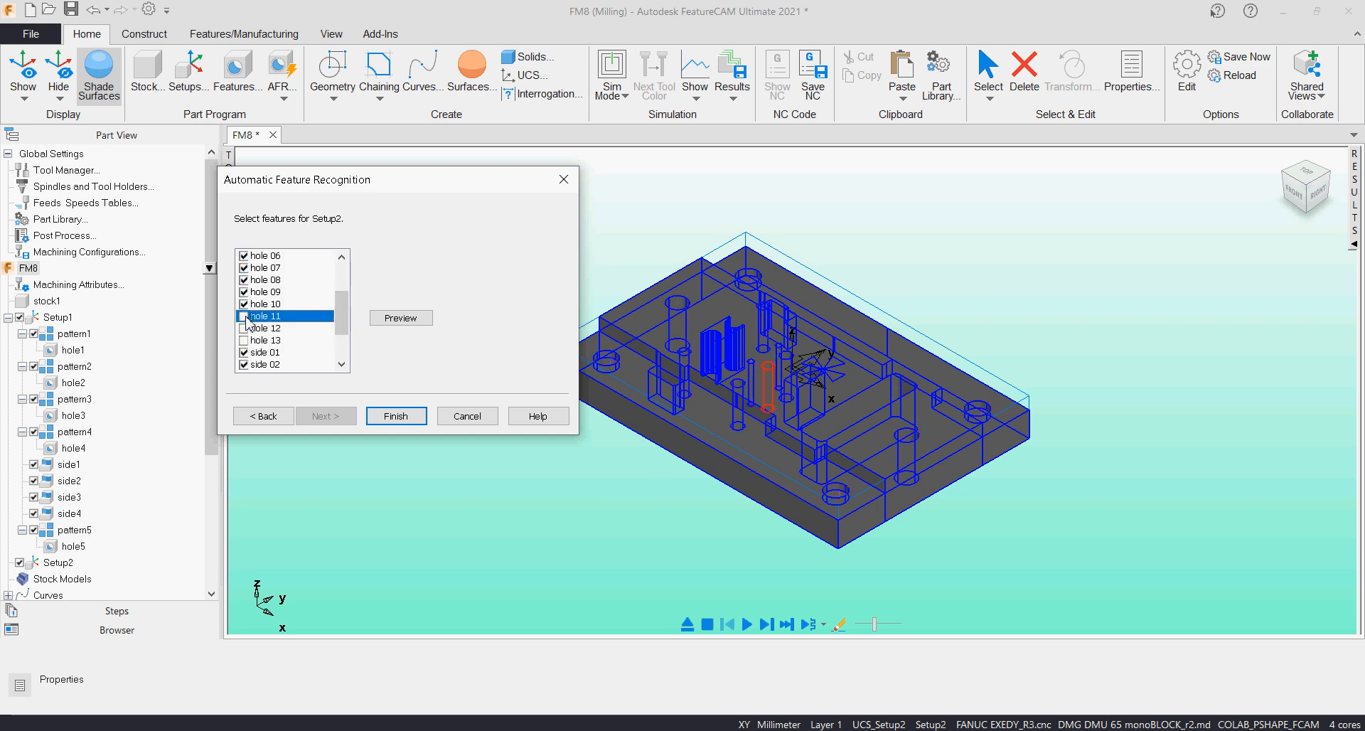
Step: Exclude hole 10, 09, 08, 07, 06, 05, 04 and 03 from the recognized features for Setup2
{"action": "left_click", "coordinate": [243, 304]}
{"action": "left_click", "coordinate": [244, 292]}
{"action": "left_click", "coordinate": [244, 279]}
{"action": "left_click", "coordinate": [244, 267]}
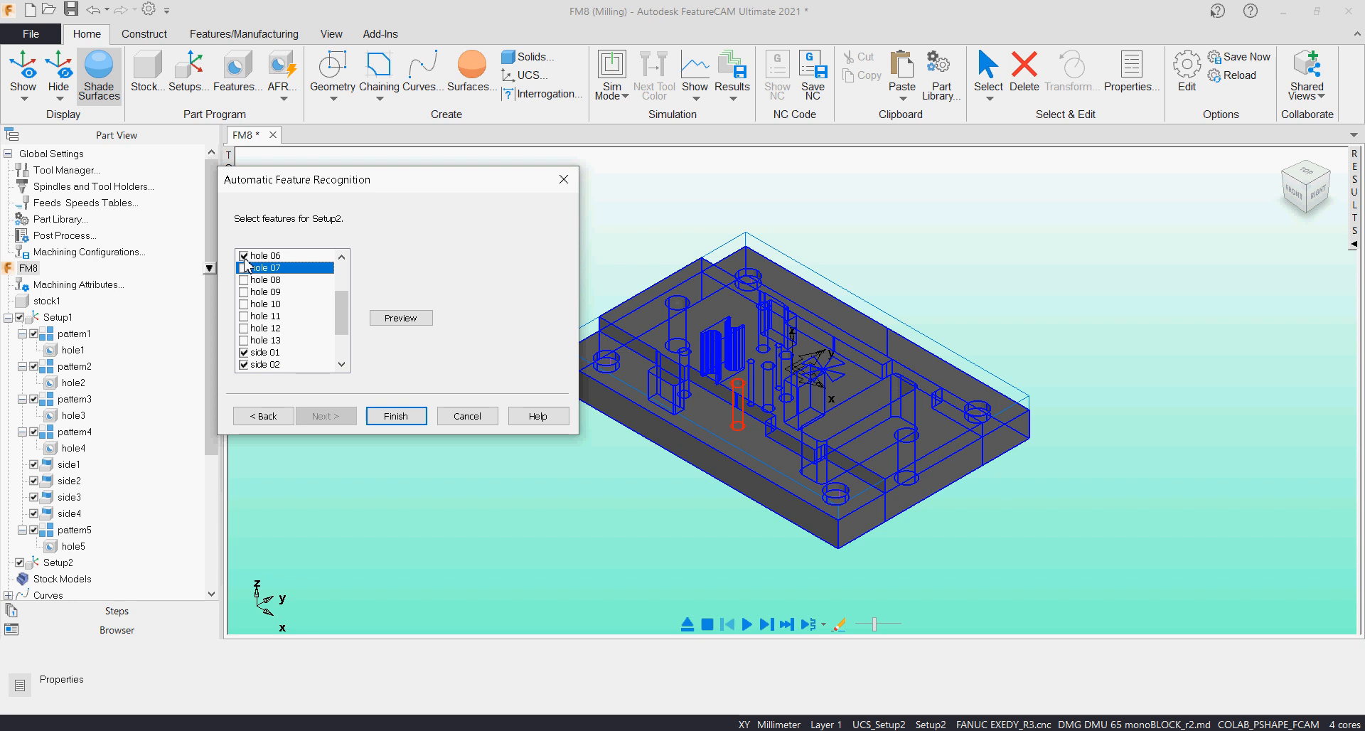
{"action": "left_click", "coordinate": [244, 256]}
{"action": "scroll", "coordinate": [268, 302], "scroll_direction": "up", "scroll_amount": 1}
{"action": "left_click", "coordinate": [244, 279]}
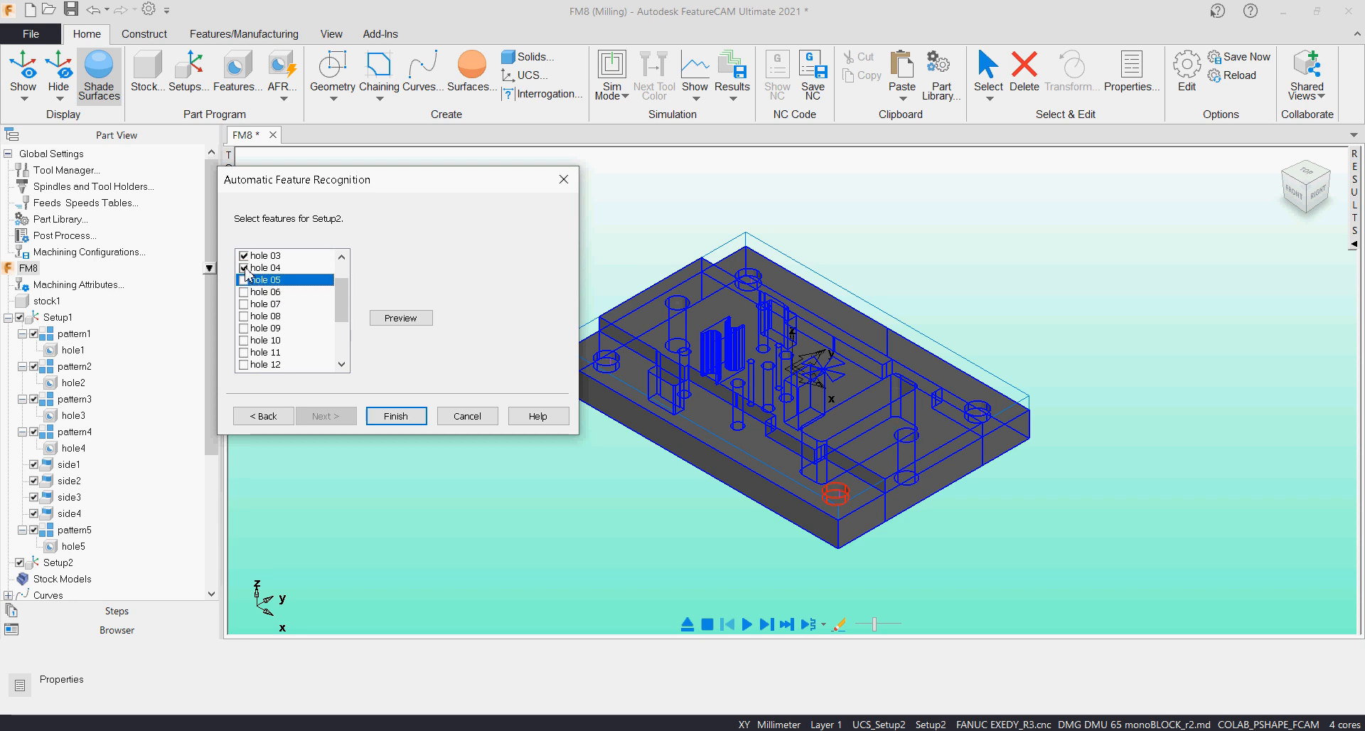
{"action": "left_click", "coordinate": [244, 267]}
{"action": "left_click", "coordinate": [244, 255]}
Step: Keep side 01, exclude side 02 through side 07, and finish the feature recognition for Setup2
{"action": "scroll", "coordinate": [258, 269], "scroll_direction": "down", "scroll_amount": 2}
{"action": "scroll", "coordinate": [256, 266], "scroll_direction": "down", "scroll_amount": 1}
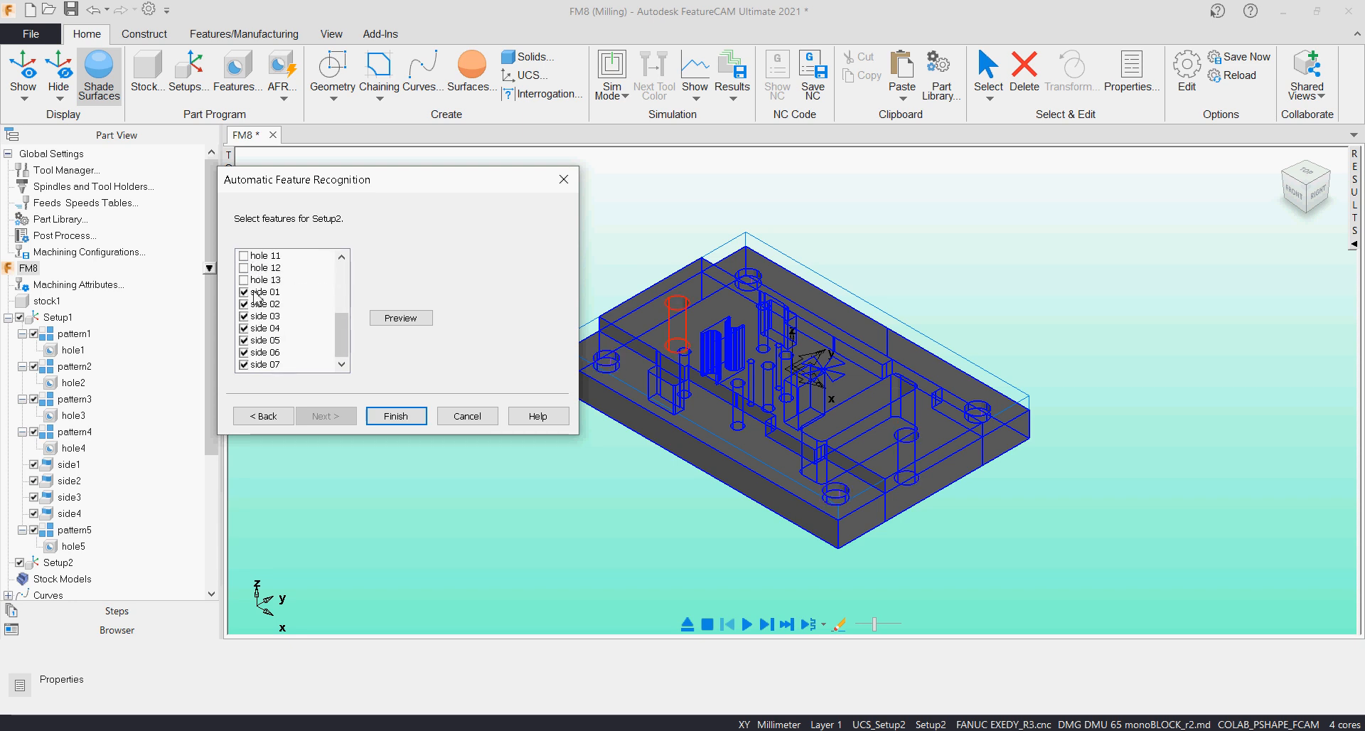
{"action": "left_click", "coordinate": [255, 293]}
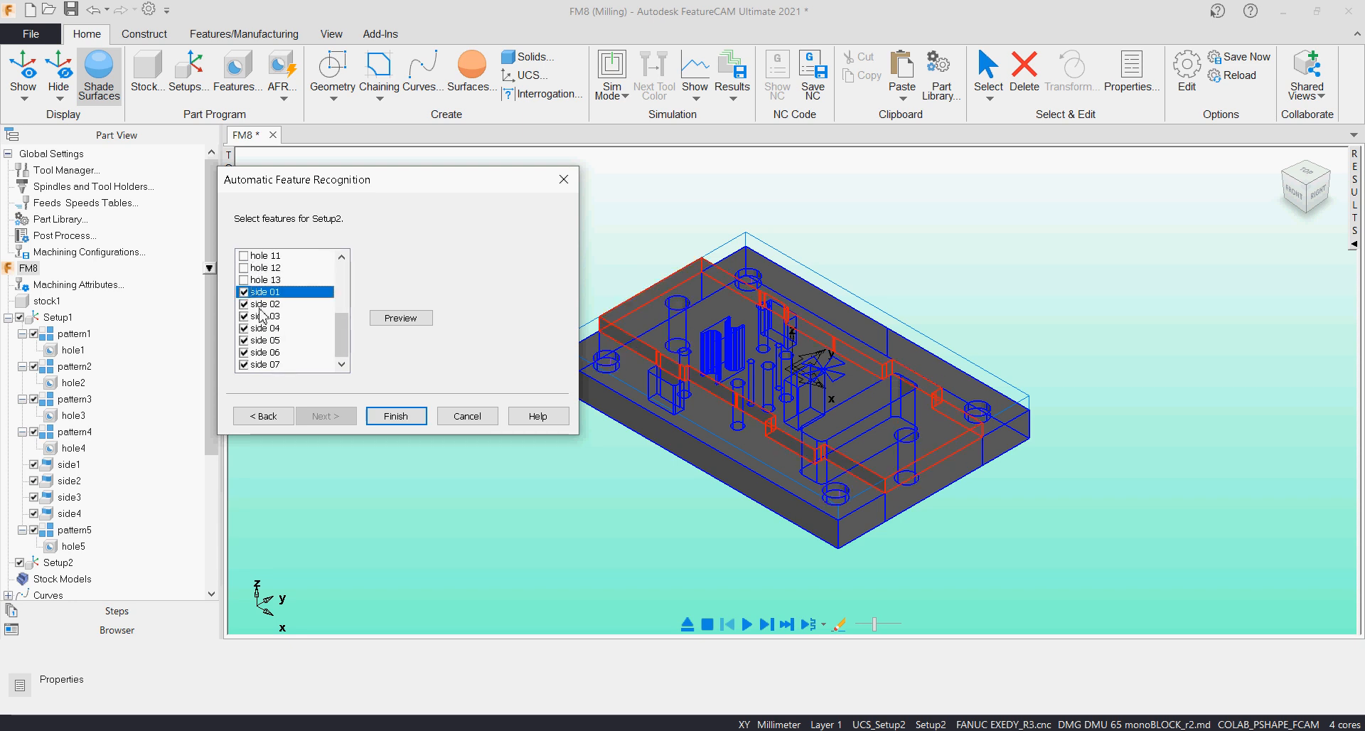
{"action": "left_click", "coordinate": [261, 304]}
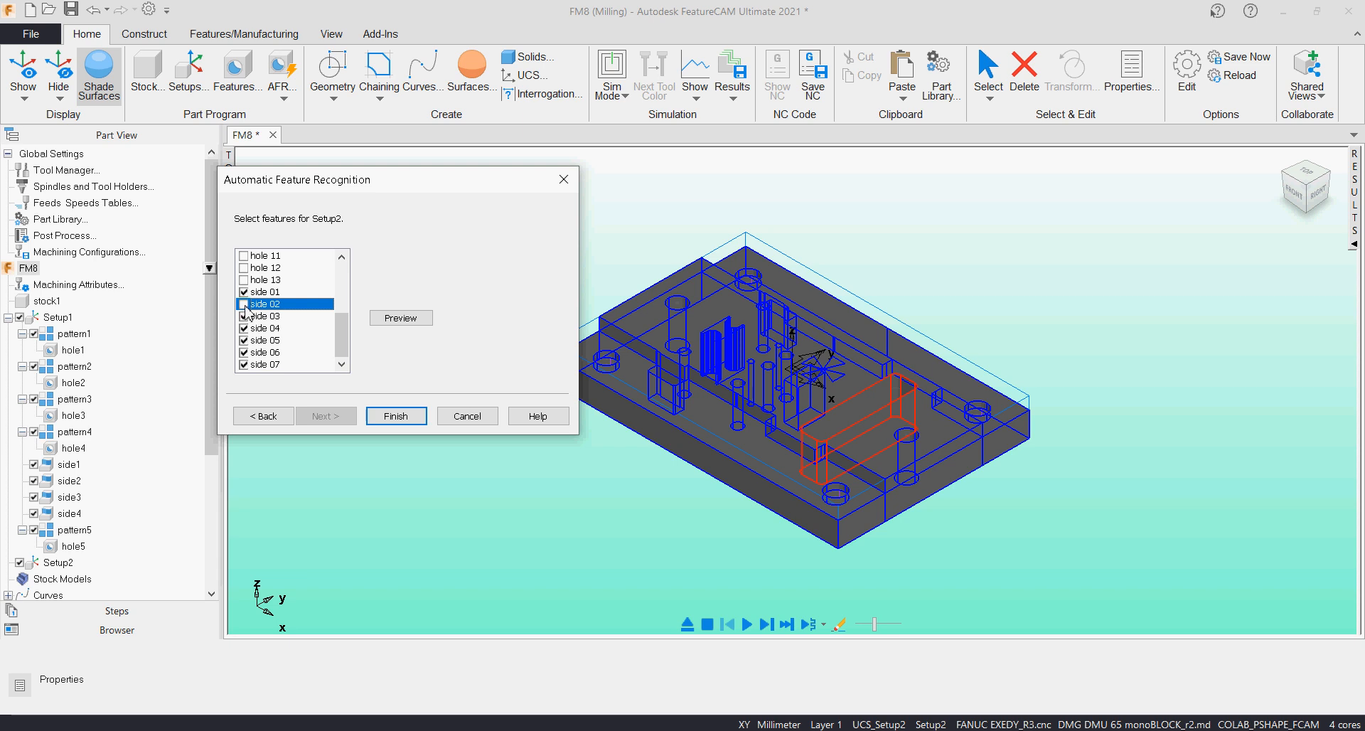
{"action": "left_click", "coordinate": [260, 317]}
{"action": "left_click", "coordinate": [250, 329]}
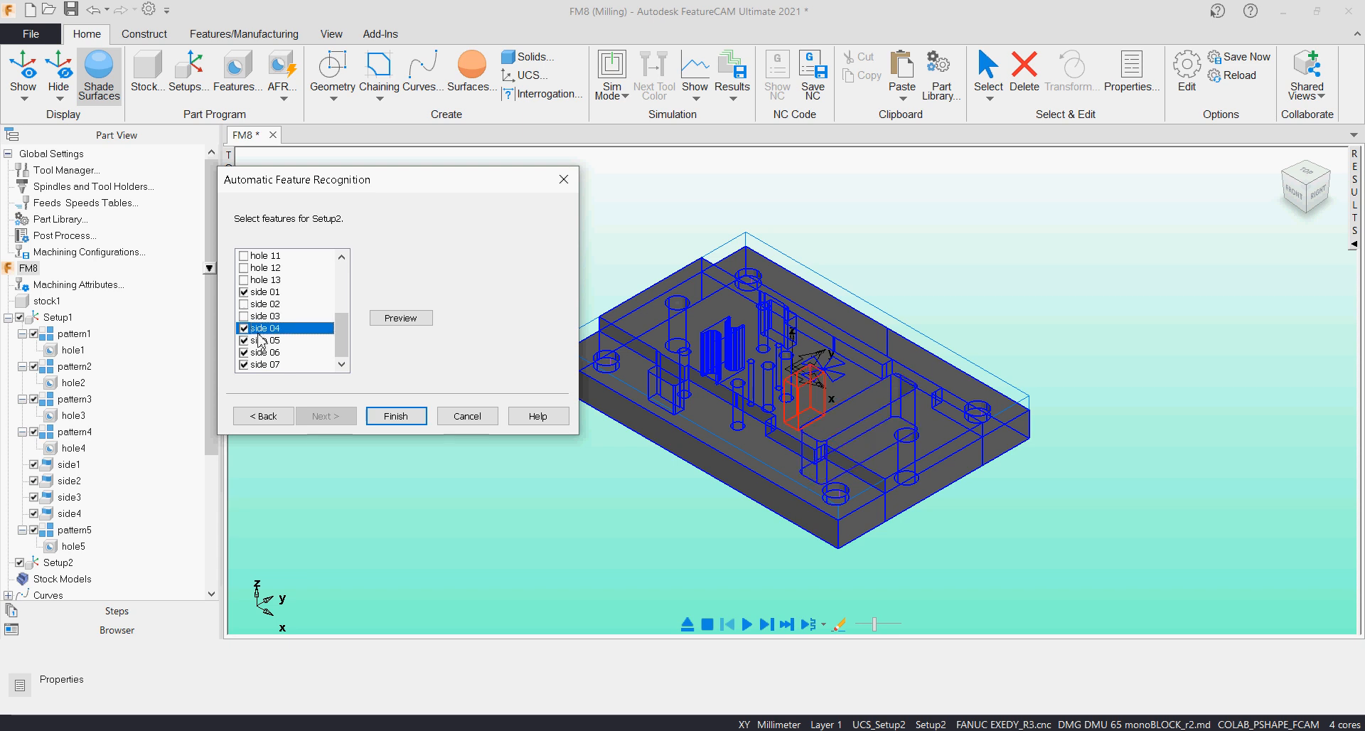
{"action": "left_click", "coordinate": [258, 341]}
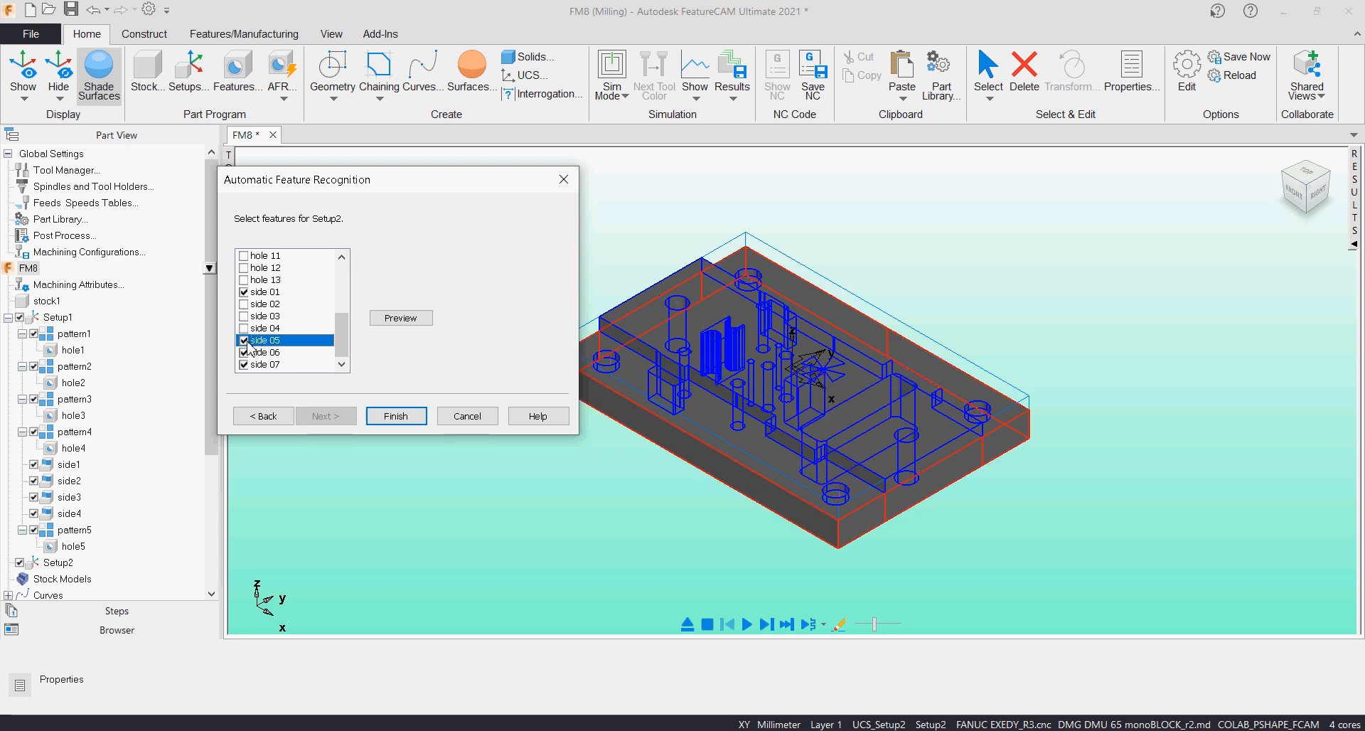
{"action": "left_click", "coordinate": [263, 354]}
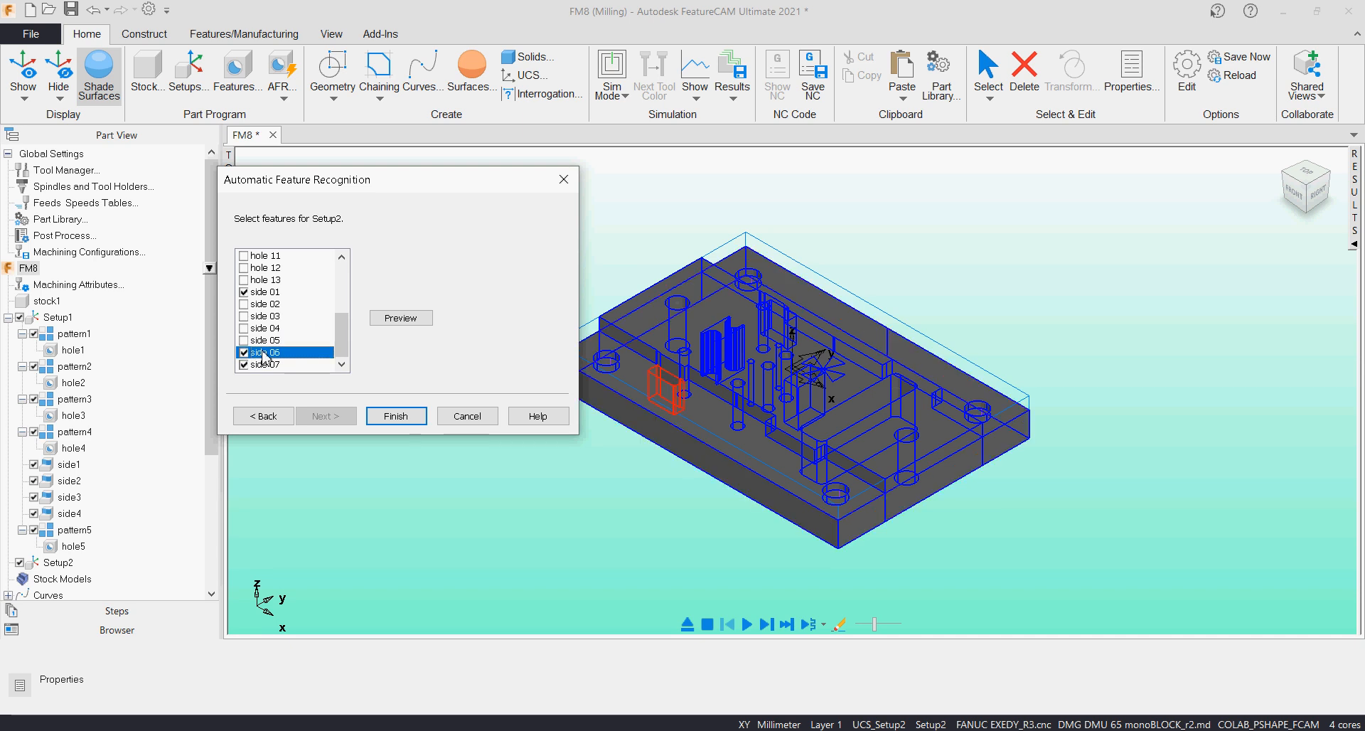
{"action": "left_click", "coordinate": [262, 365]}
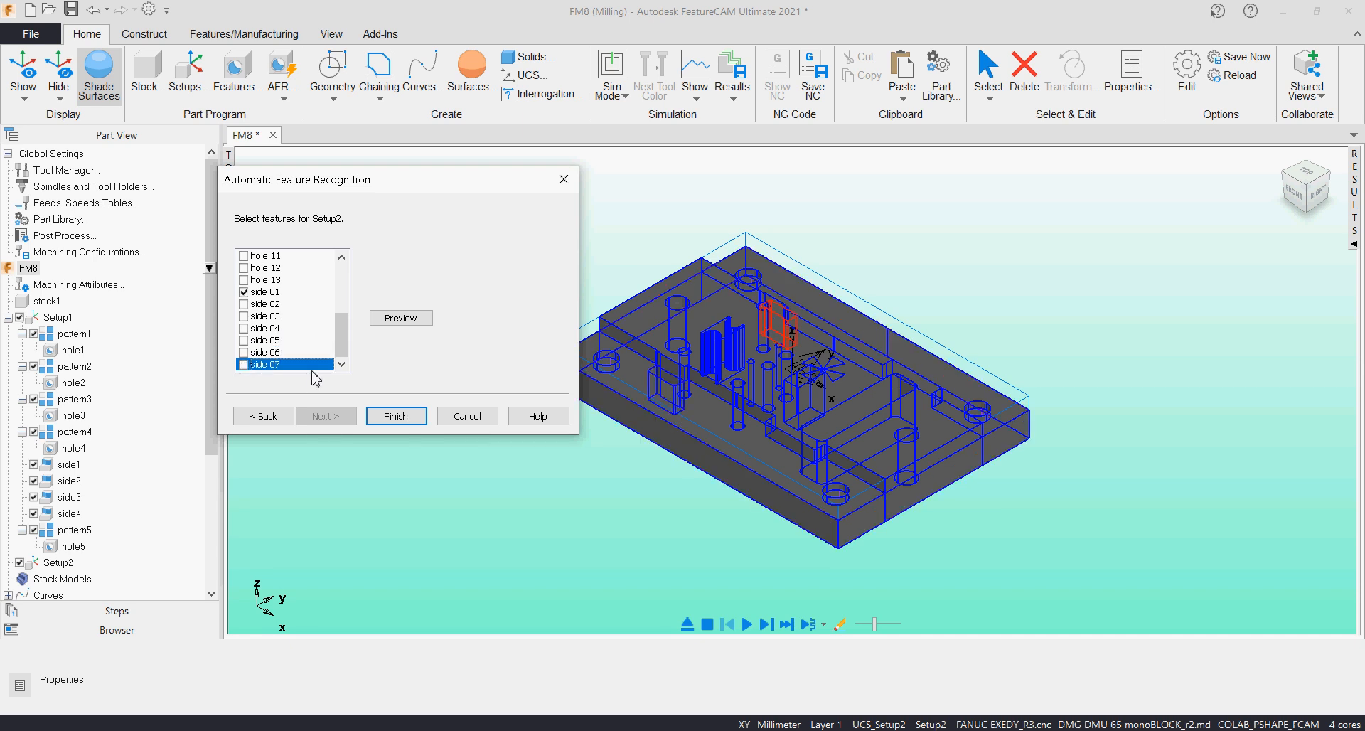
{"action": "left_click", "coordinate": [377, 417]}
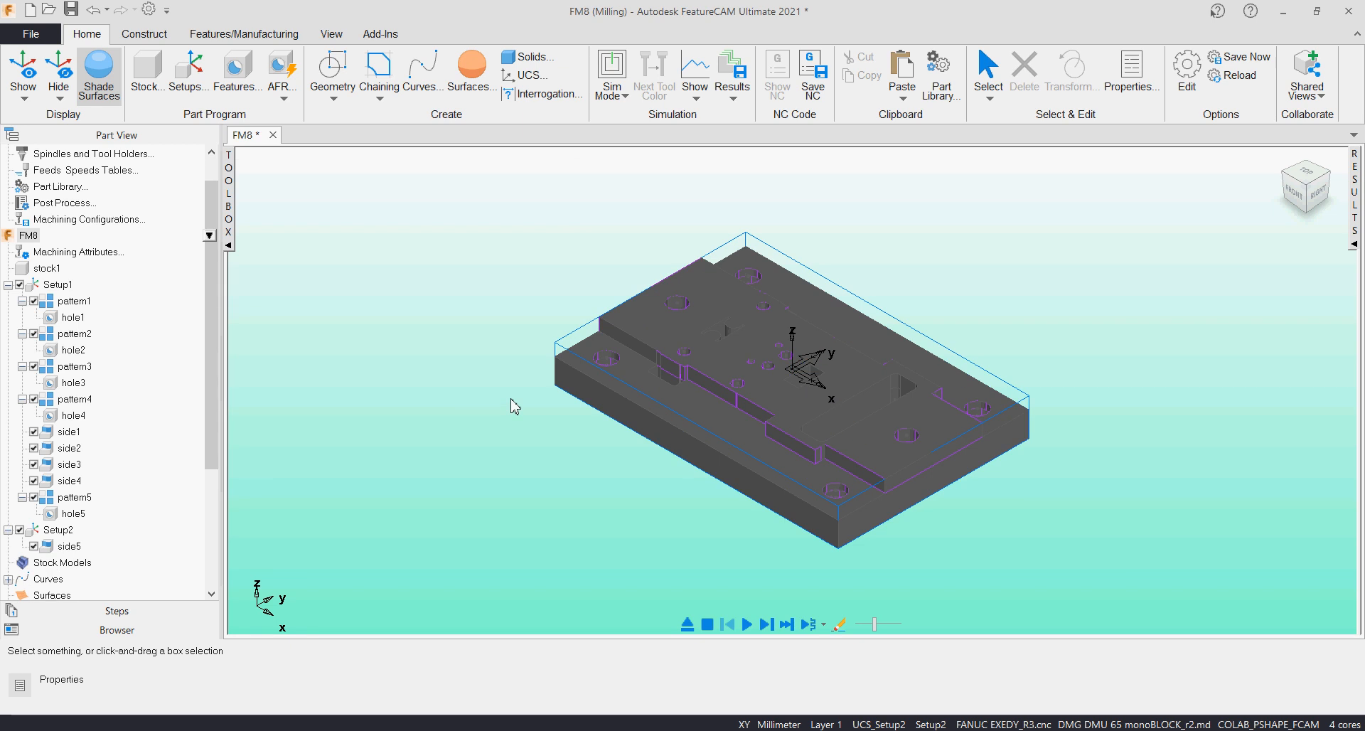
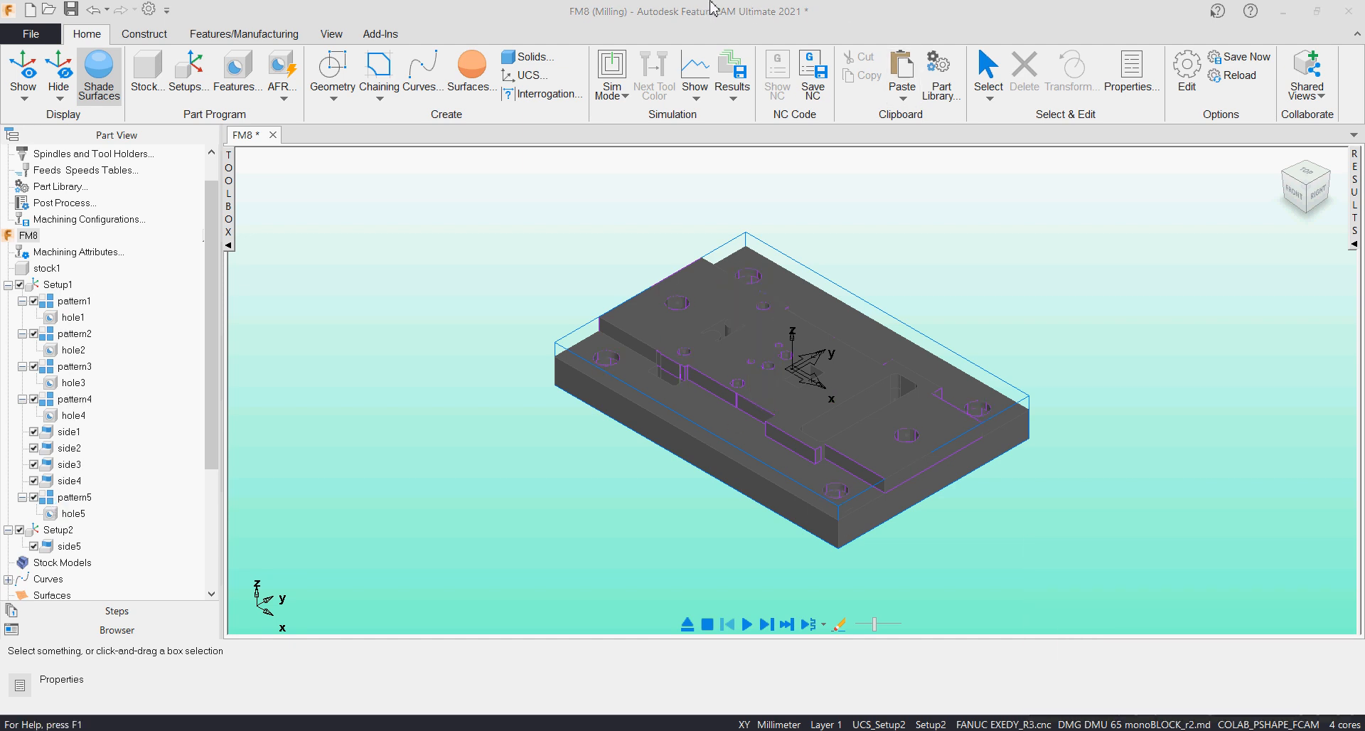
Step: Show the operation list of the recognized features and check which tool crib is active
{"action": "left_click", "coordinate": [1354, 177]}
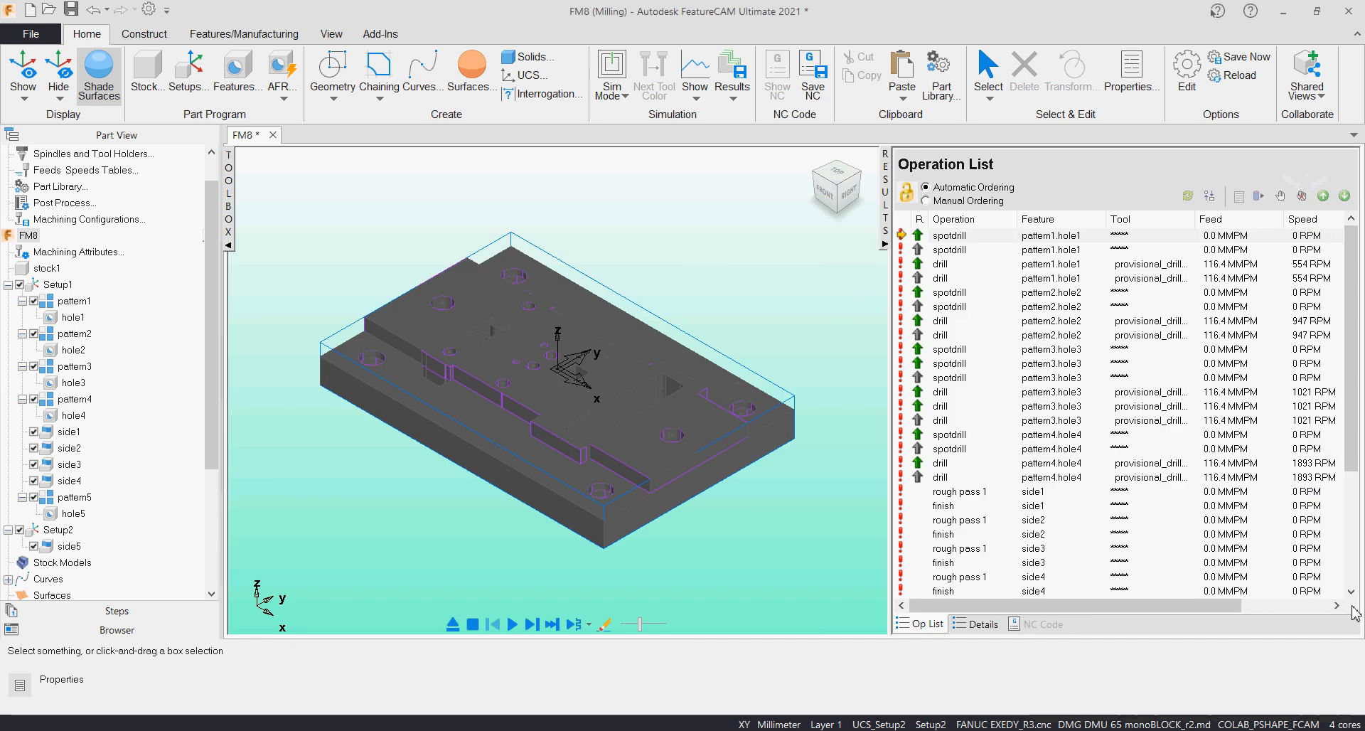
{"action": "left_click", "coordinate": [1253, 725]}
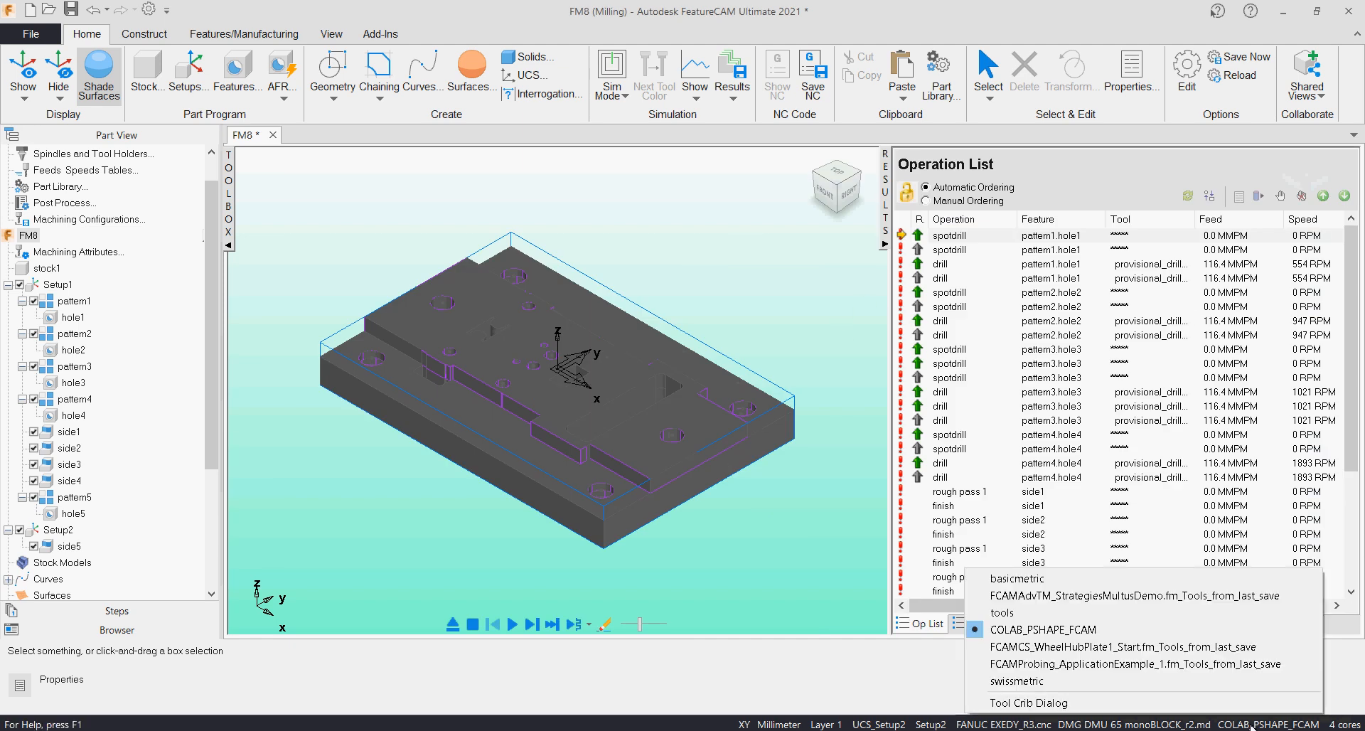
{"action": "left_click", "coordinate": [938, 671]}
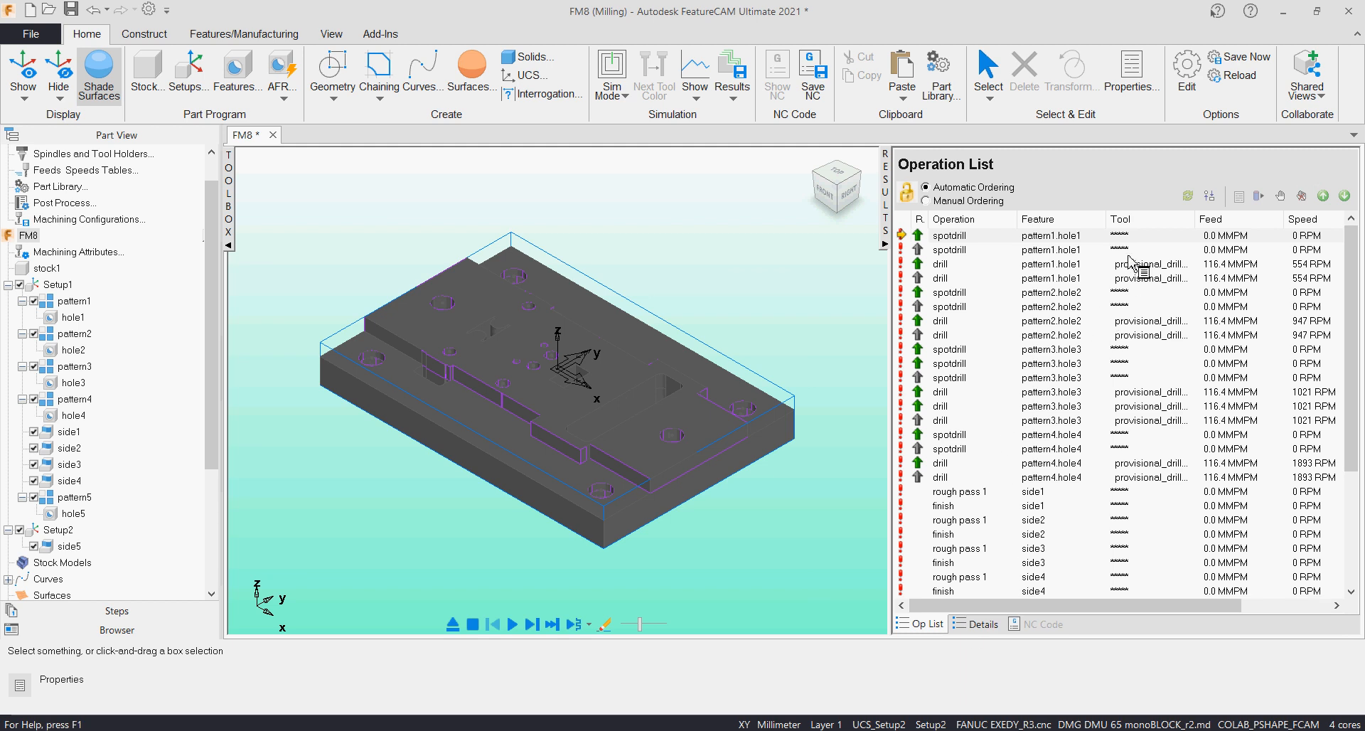
{"action": "left_click", "coordinate": [1278, 725]}
{"action": "left_click", "coordinate": [909, 687]}
Step: Open the Tool Manager and display the Spot & Center Drills tool group for the COLAB_PSHAPE_FCAM crib
{"action": "left_click", "coordinate": [263, 35]}
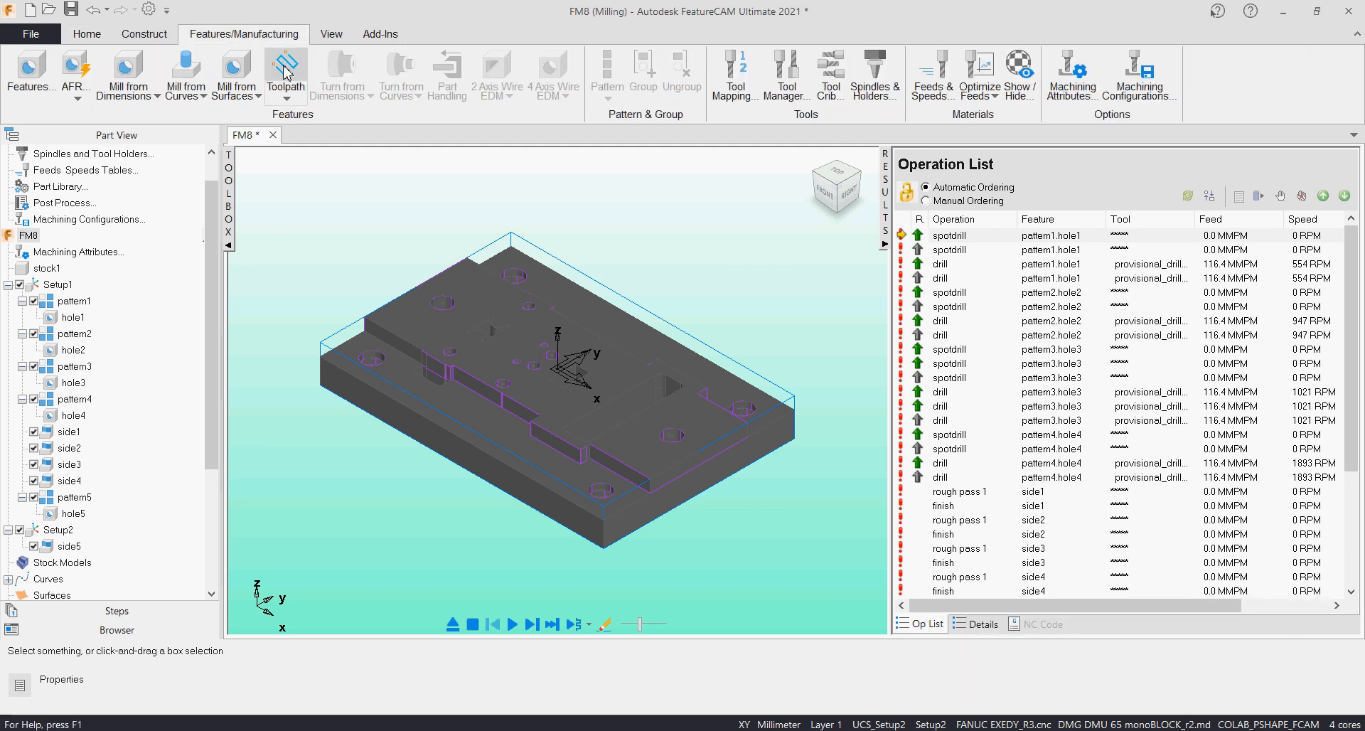
{"action": "left_click", "coordinate": [954, 232]}
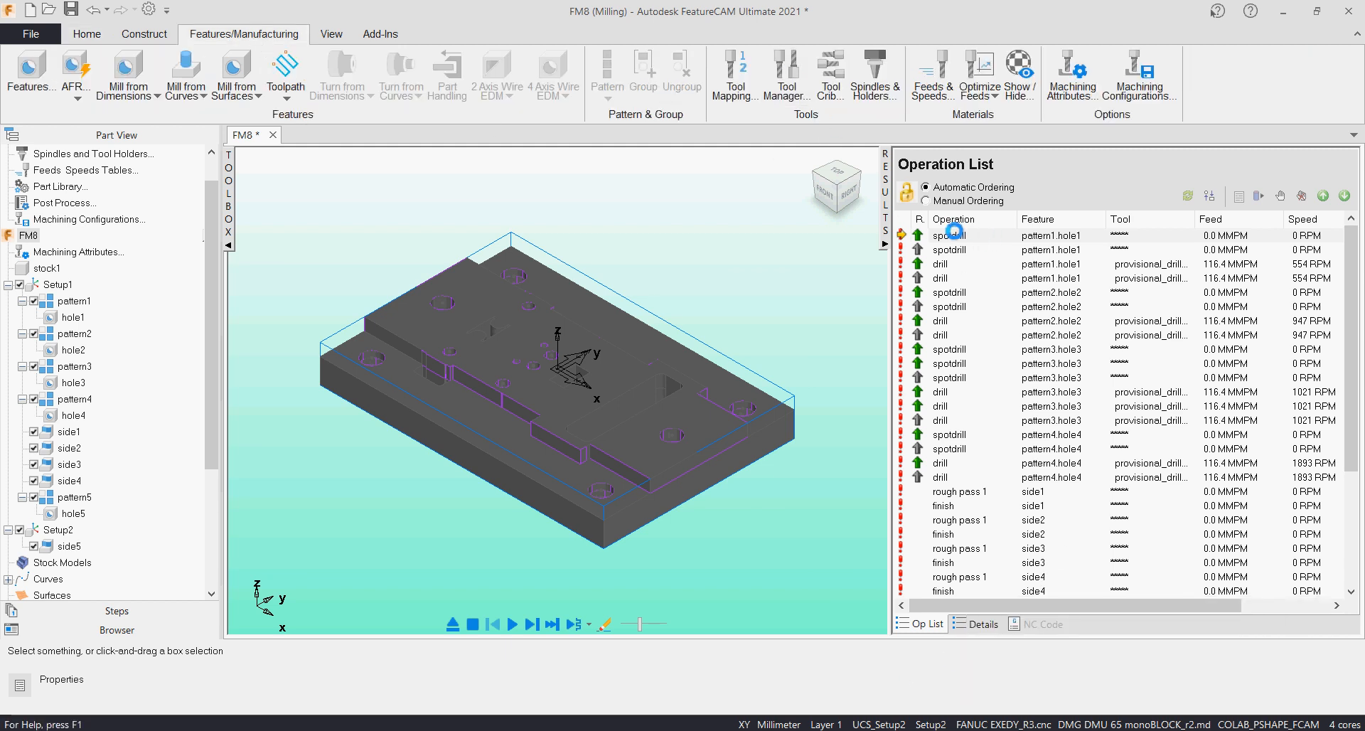
{"action": "double_click", "coordinate": [995, 240]}
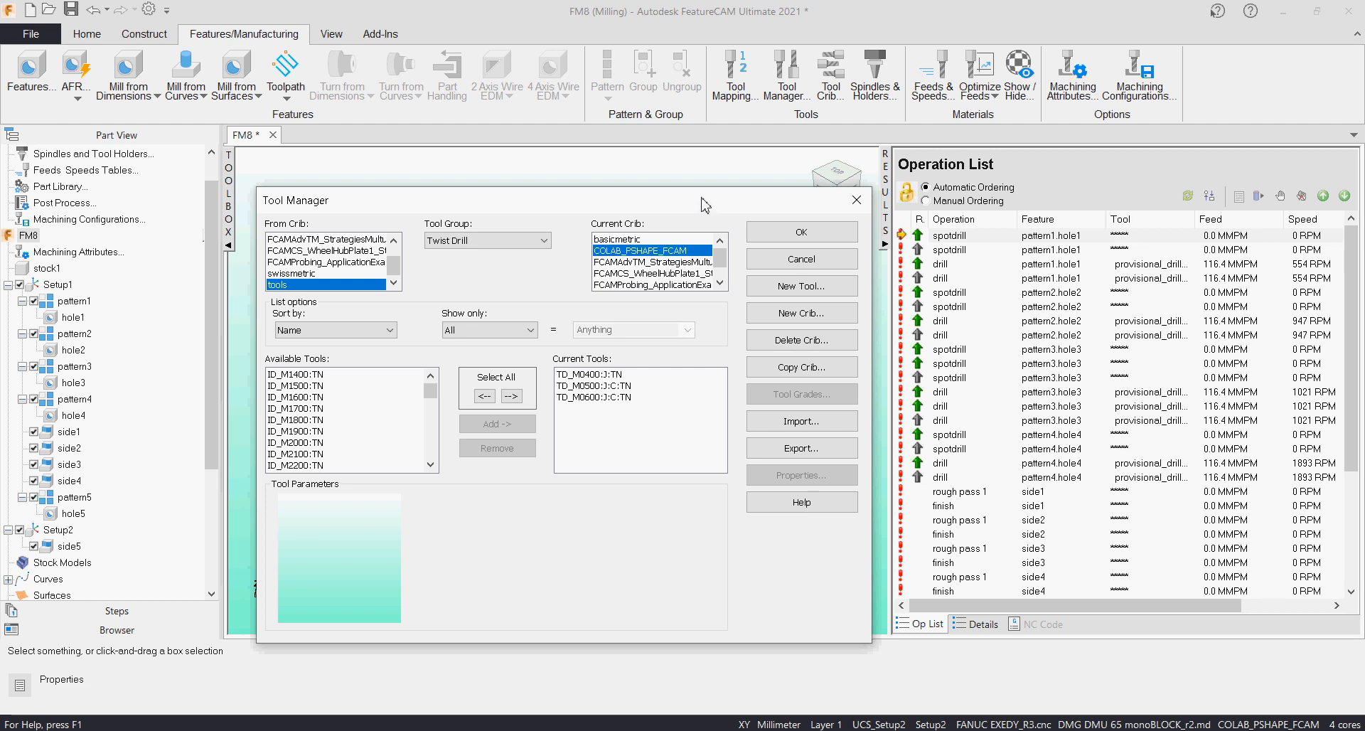
{"action": "left_click_drag", "start_coordinate": [702, 204], "coordinate": [663, 184]}
{"action": "left_click", "coordinate": [490, 222]}
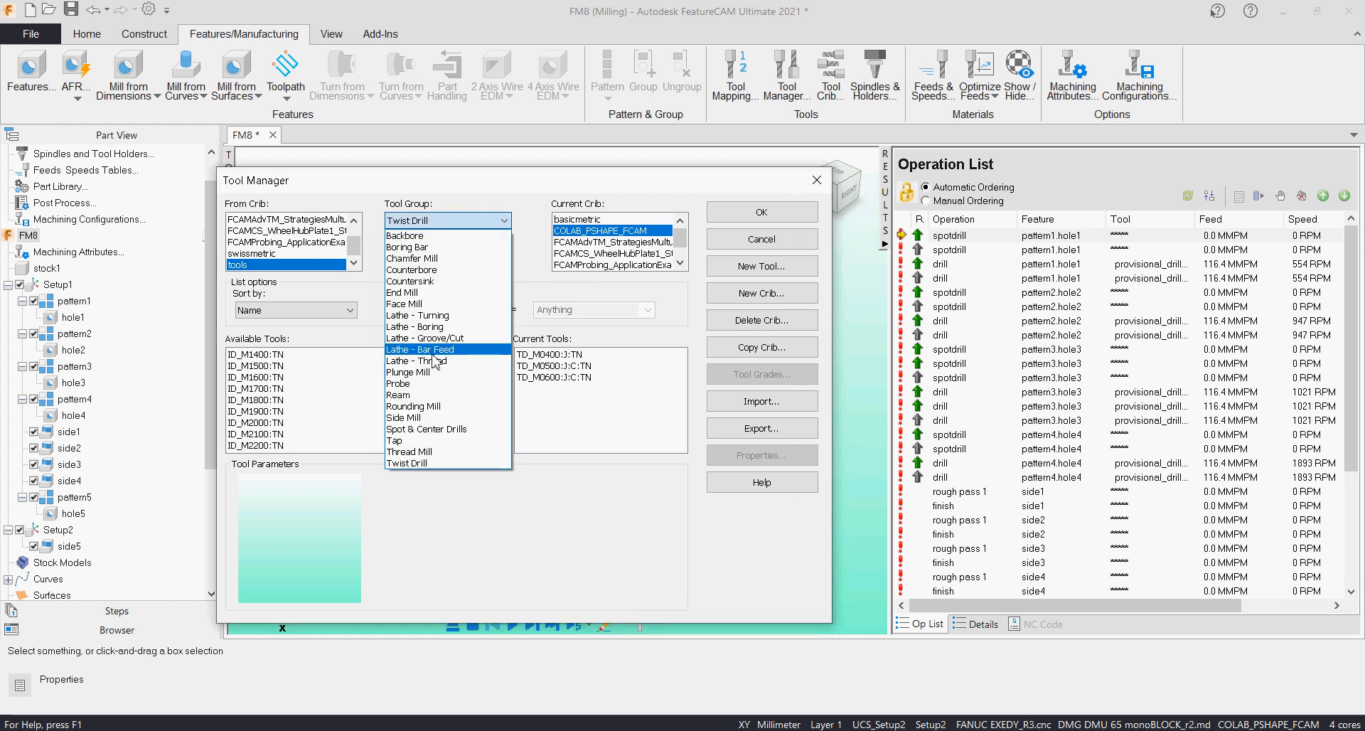
{"action": "left_click", "coordinate": [444, 430]}
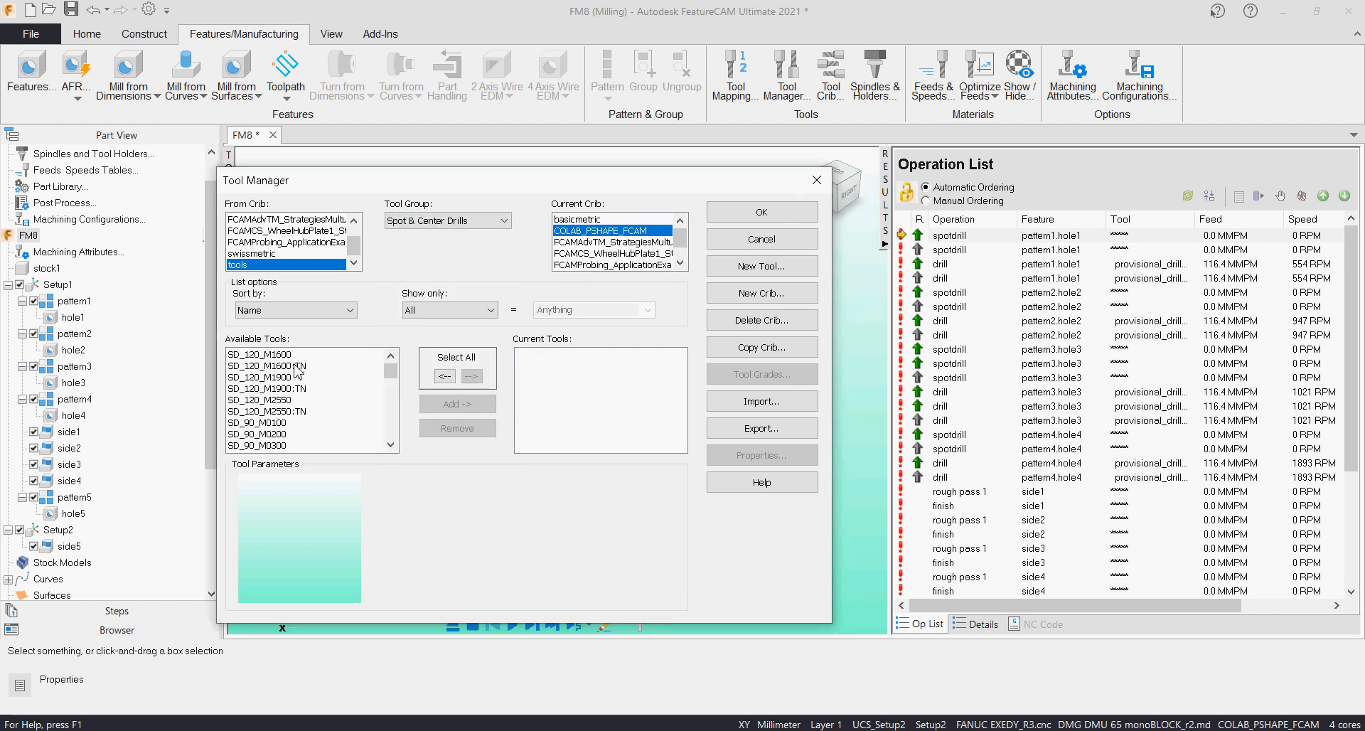
Step: Add the 6 mm spot drill SD_M0600 from the tools crib to the COLAB_PSHAPE_FCAM crib and save the crib
{"action": "left_click", "coordinate": [277, 389]}
{"action": "scroll", "coordinate": [278, 420], "scroll_direction": "down", "scroll_amount": 5}
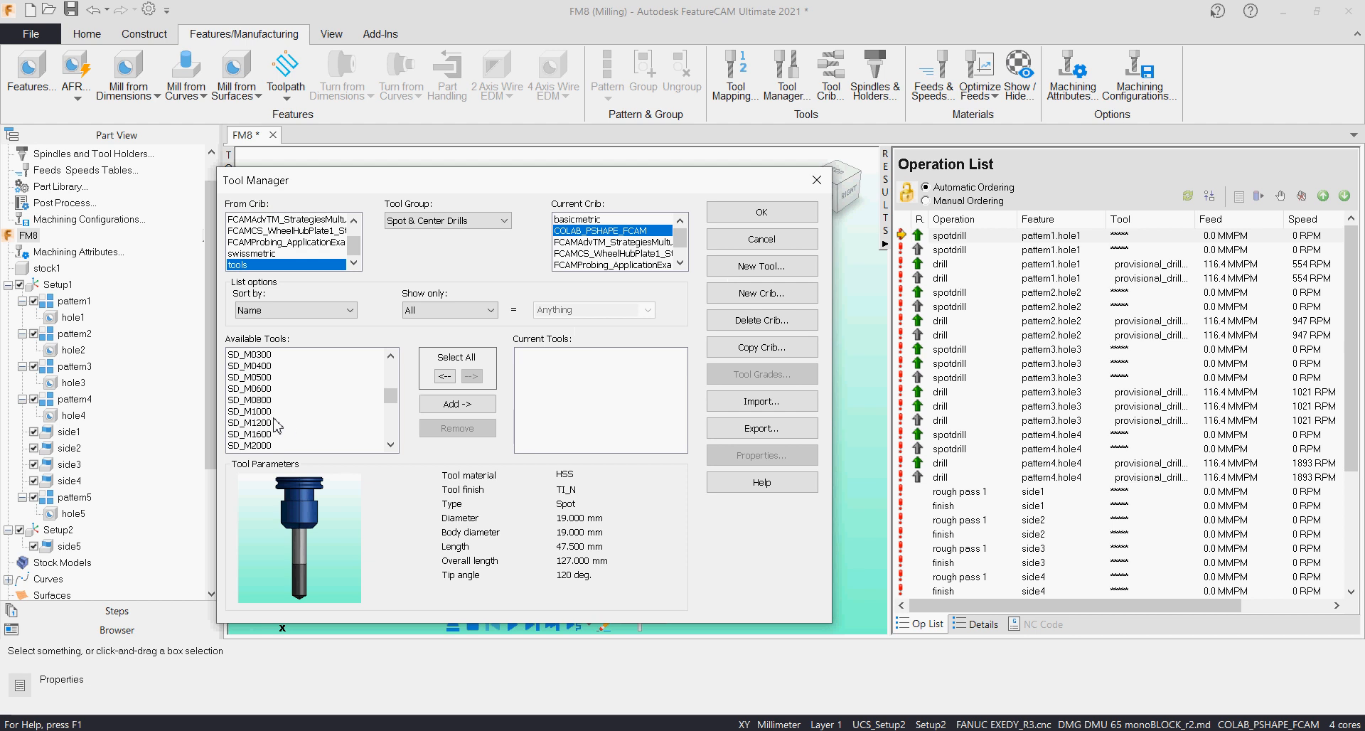
{"action": "left_click", "coordinate": [276, 388]}
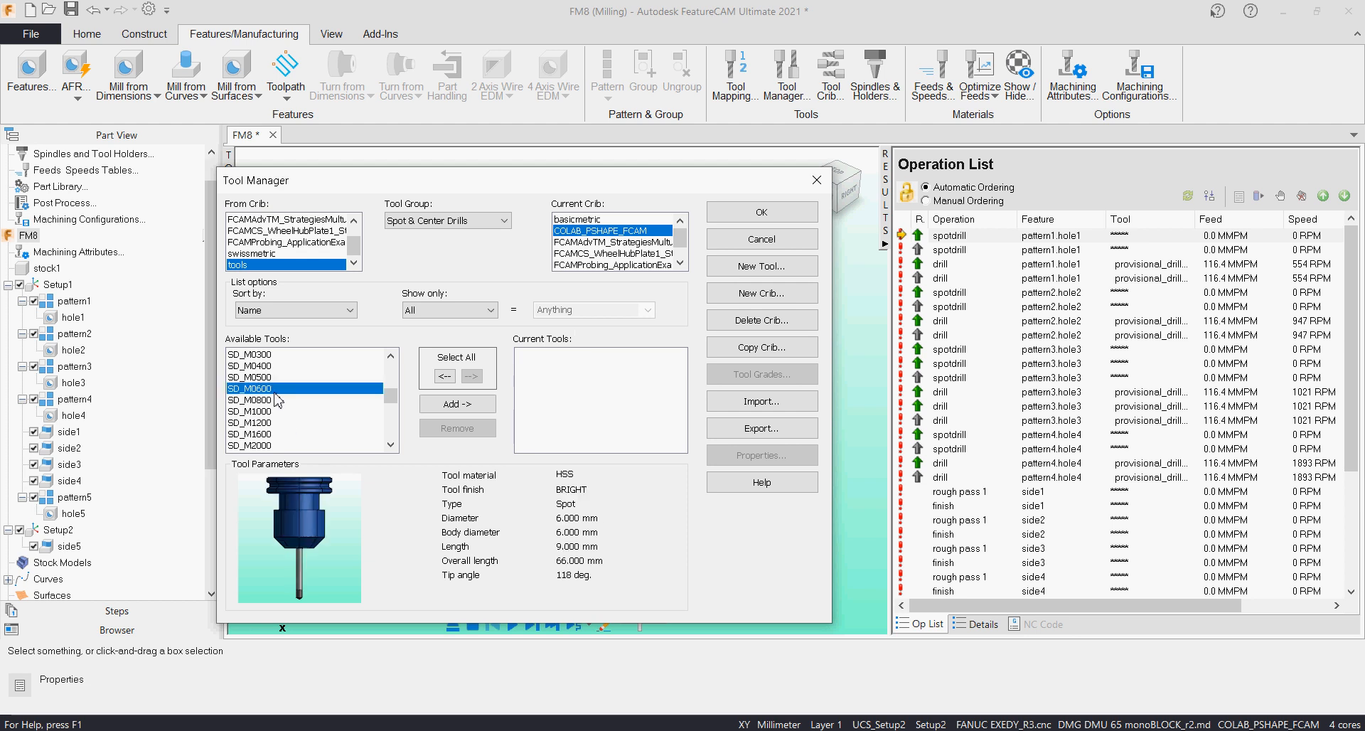
{"action": "left_click", "coordinate": [457, 404]}
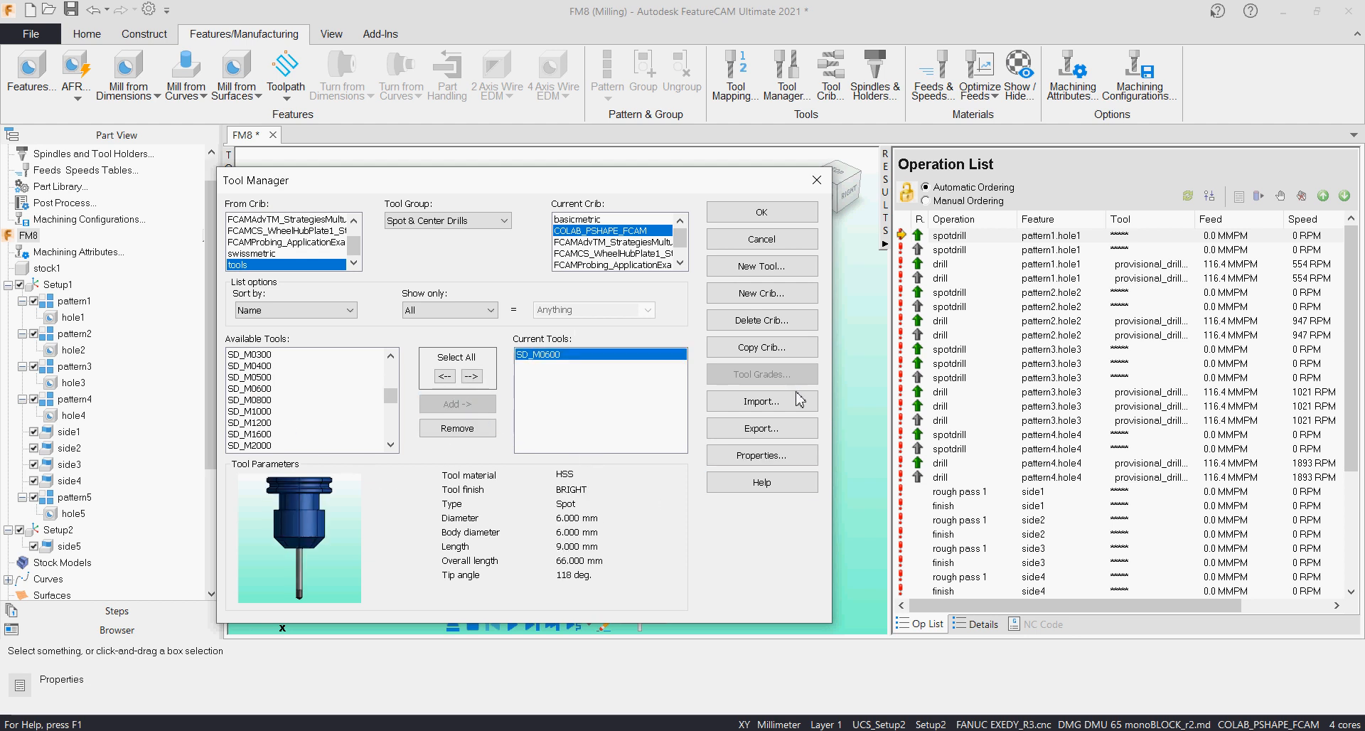
{"action": "left_click", "coordinate": [763, 213]}
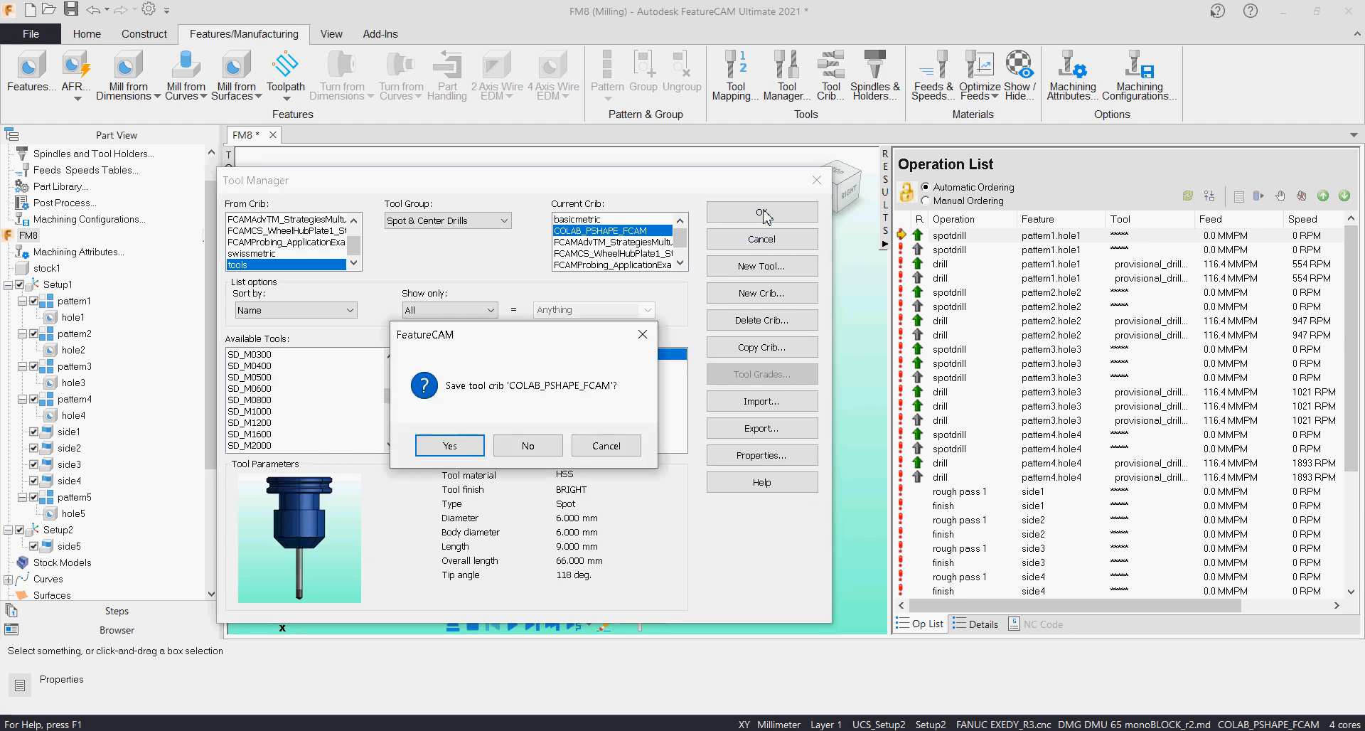
{"action": "left_click", "coordinate": [450, 446]}
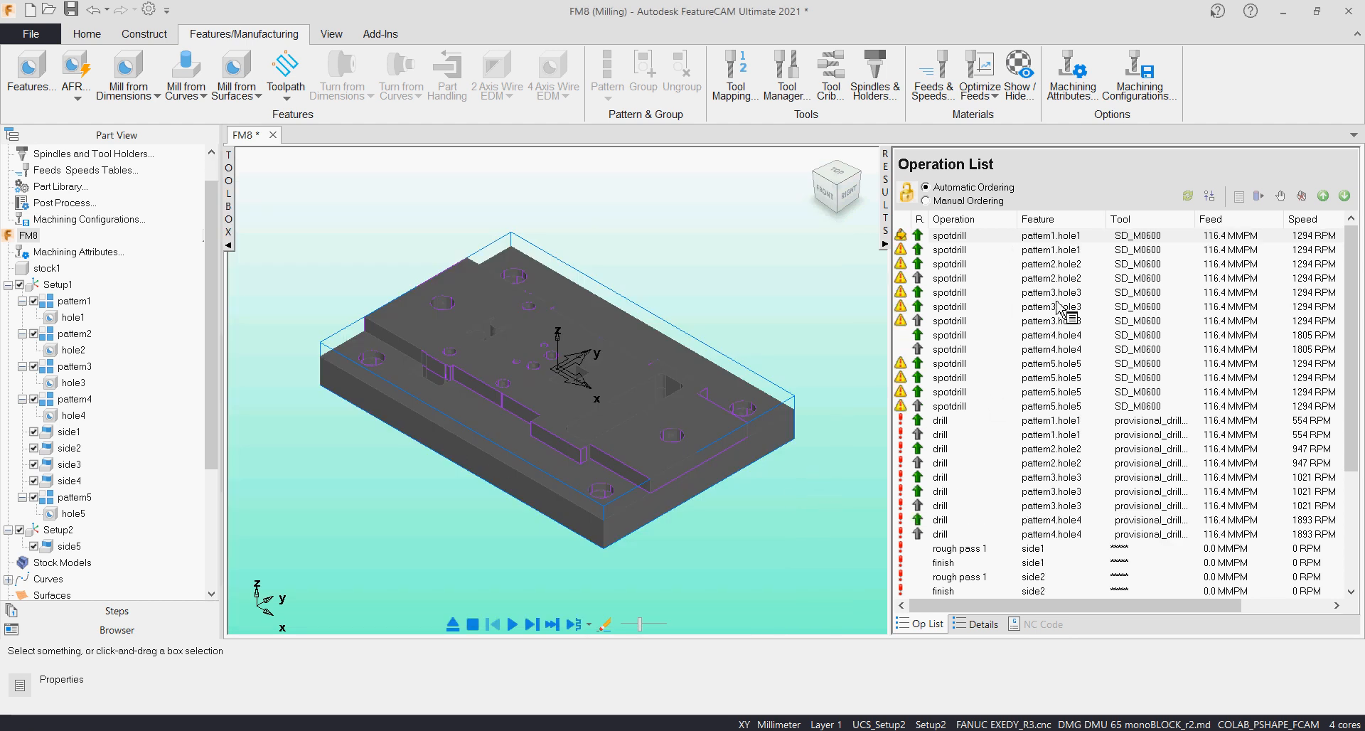
Step: Highlight the pattern5.hole5 spotdrill operation on the model, make Setup1 active, and orient the view to its machining side
{"action": "left_click", "coordinate": [1053, 406]}
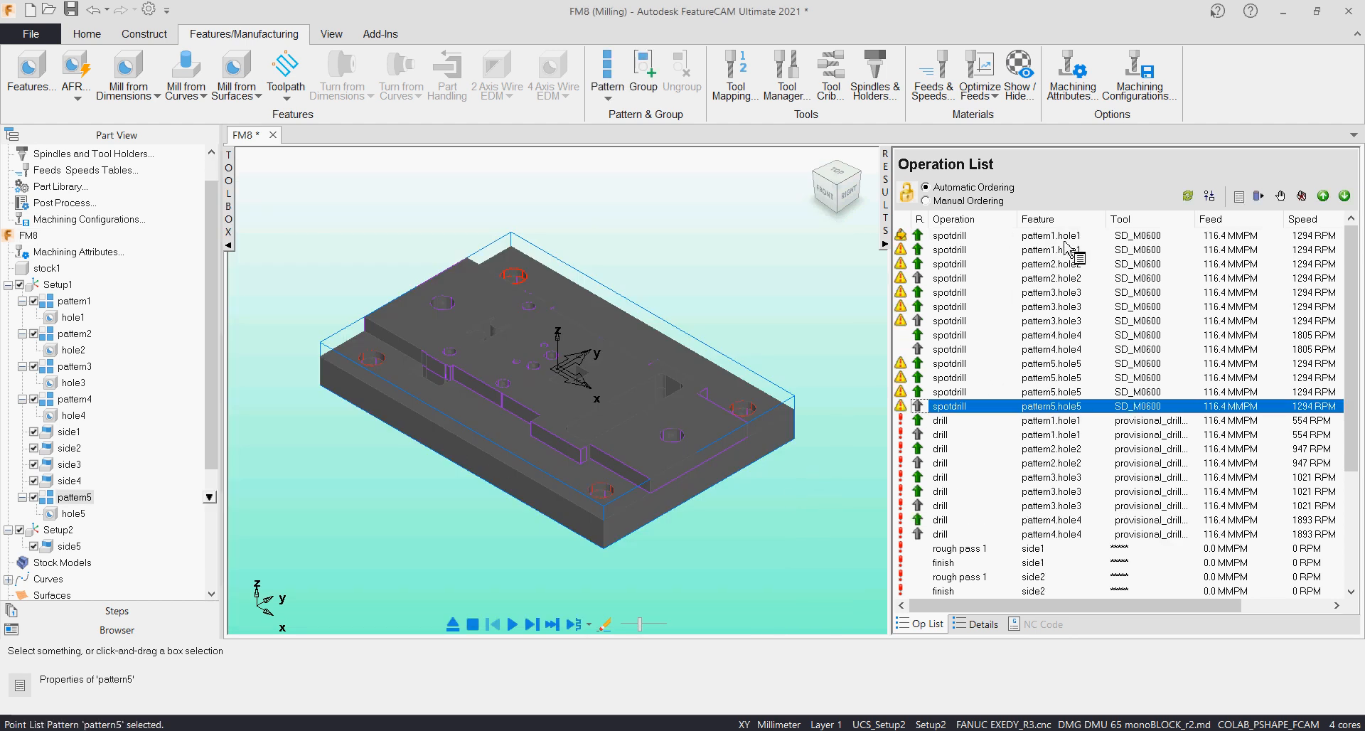
{"action": "left_click", "coordinate": [835, 212]}
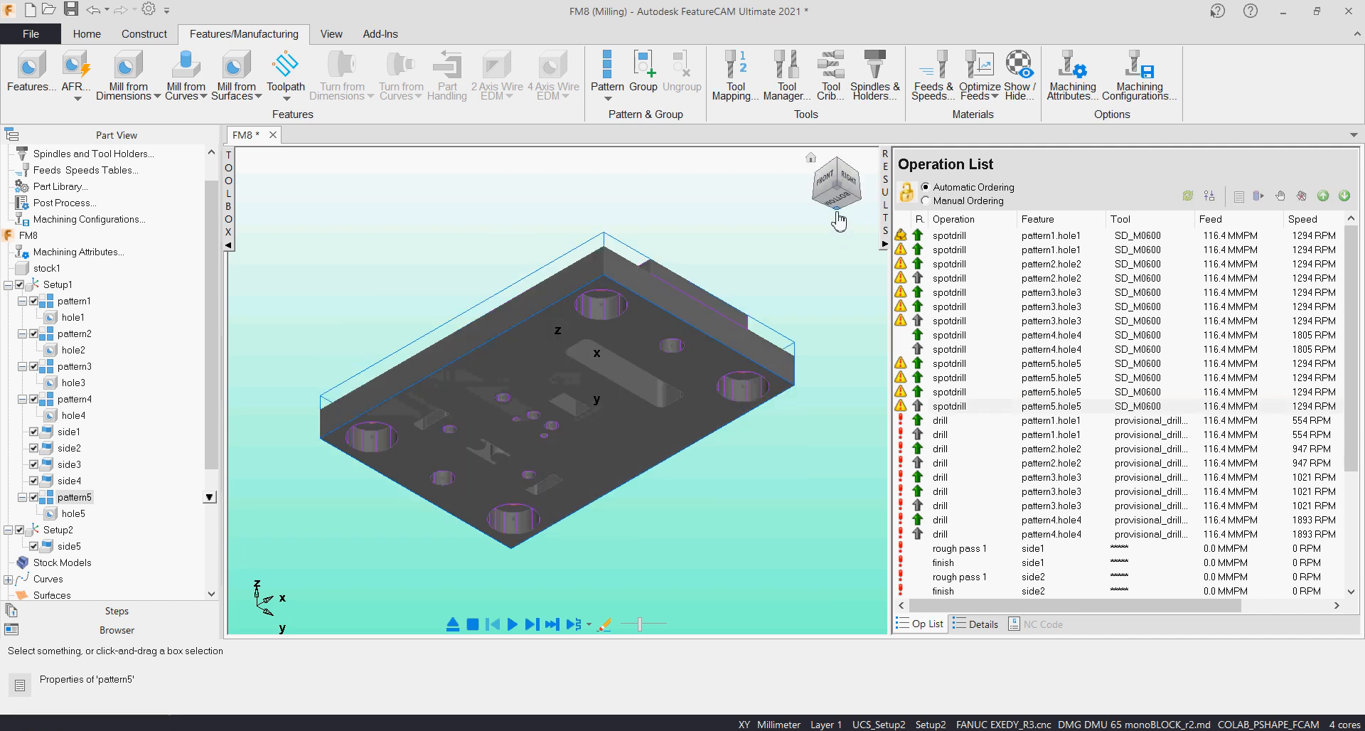
{"action": "left_click", "coordinate": [59, 284]}
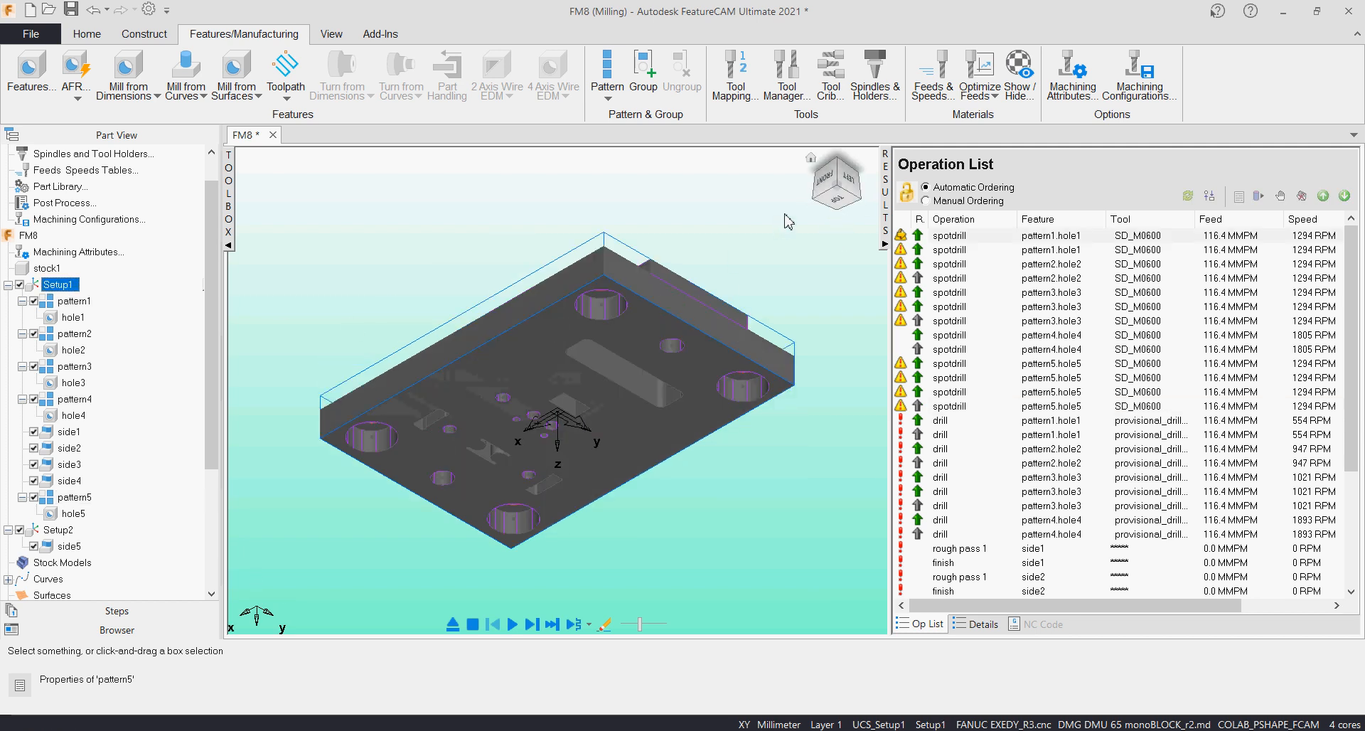
{"action": "left_click", "coordinate": [839, 212]}
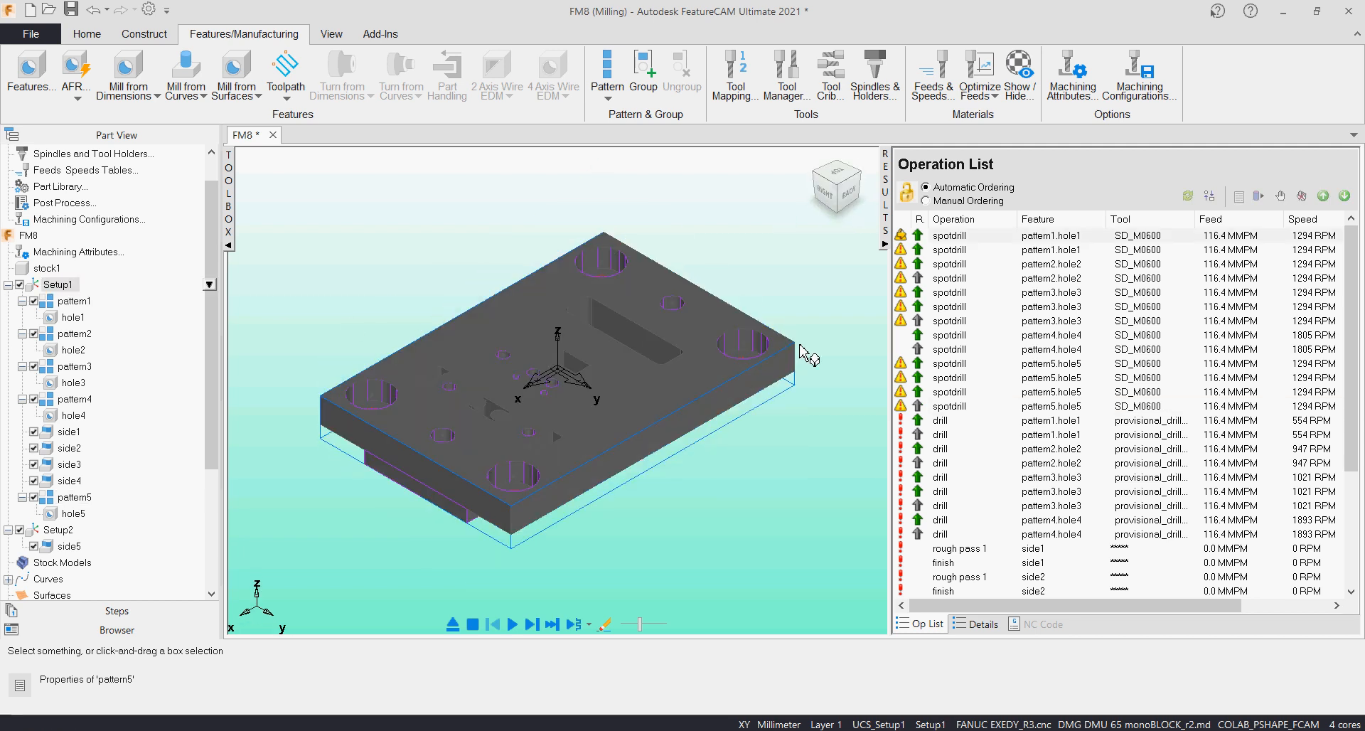
Step: Highlight the spot drilling operations for the hole patterns in the operation list and clear the selection
{"action": "left_click", "coordinate": [1082, 246]}
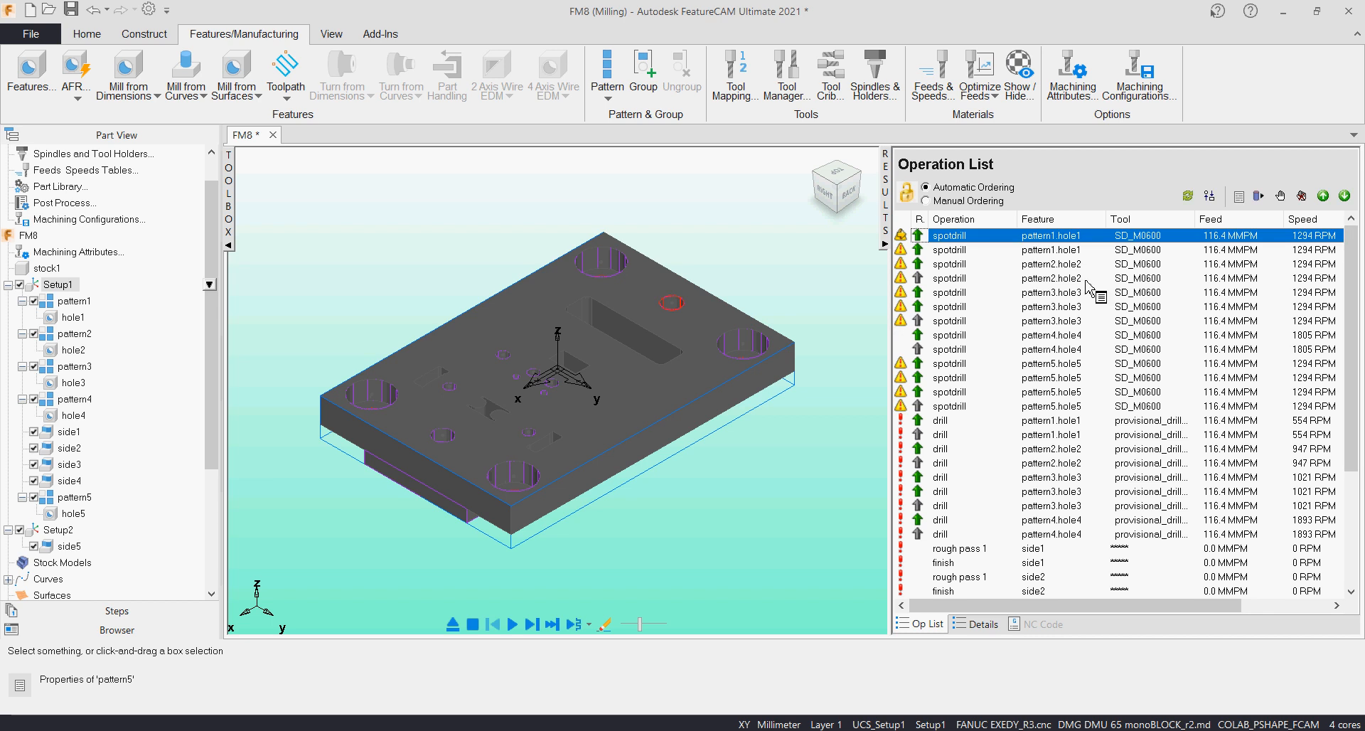
{"action": "left_click", "coordinate": [1106, 406], "text": "shift"}
{"action": "left_click_drag", "start_coordinate": [1067, 399], "coordinate": [1040, 405]}
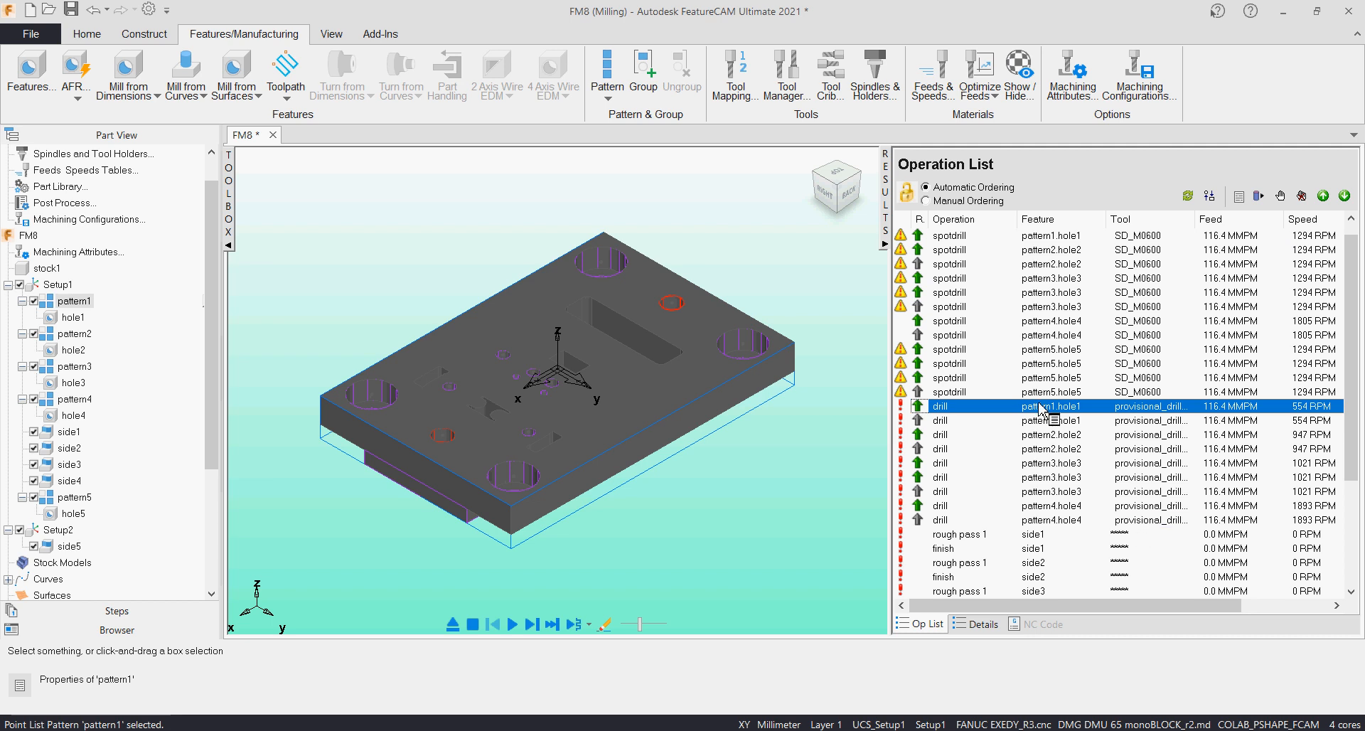
{"action": "left_click", "coordinate": [780, 494]}
Step: Examine the diameter of hole1 in pattern1 and the tools available for its drill operation, and close its properties
{"action": "left_click", "coordinate": [1081, 406]}
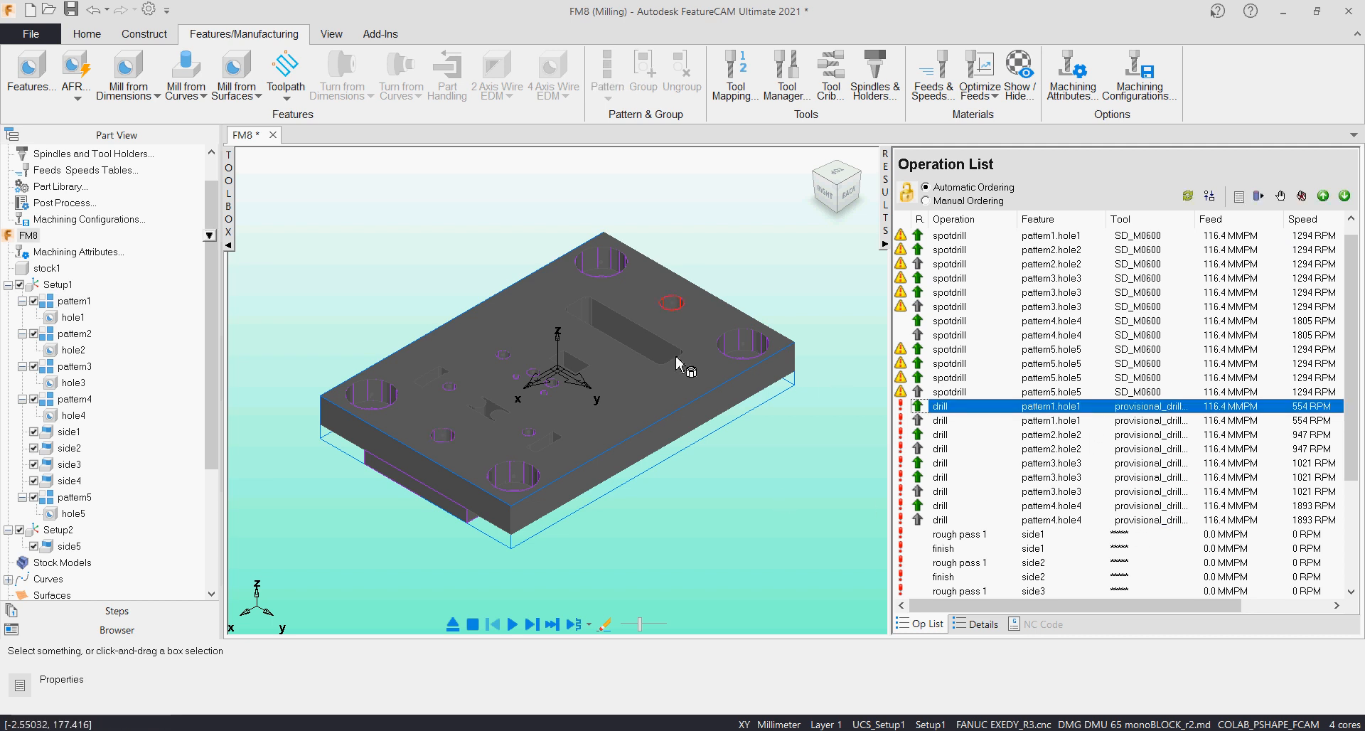
{"action": "double_click", "coordinate": [1056, 409]}
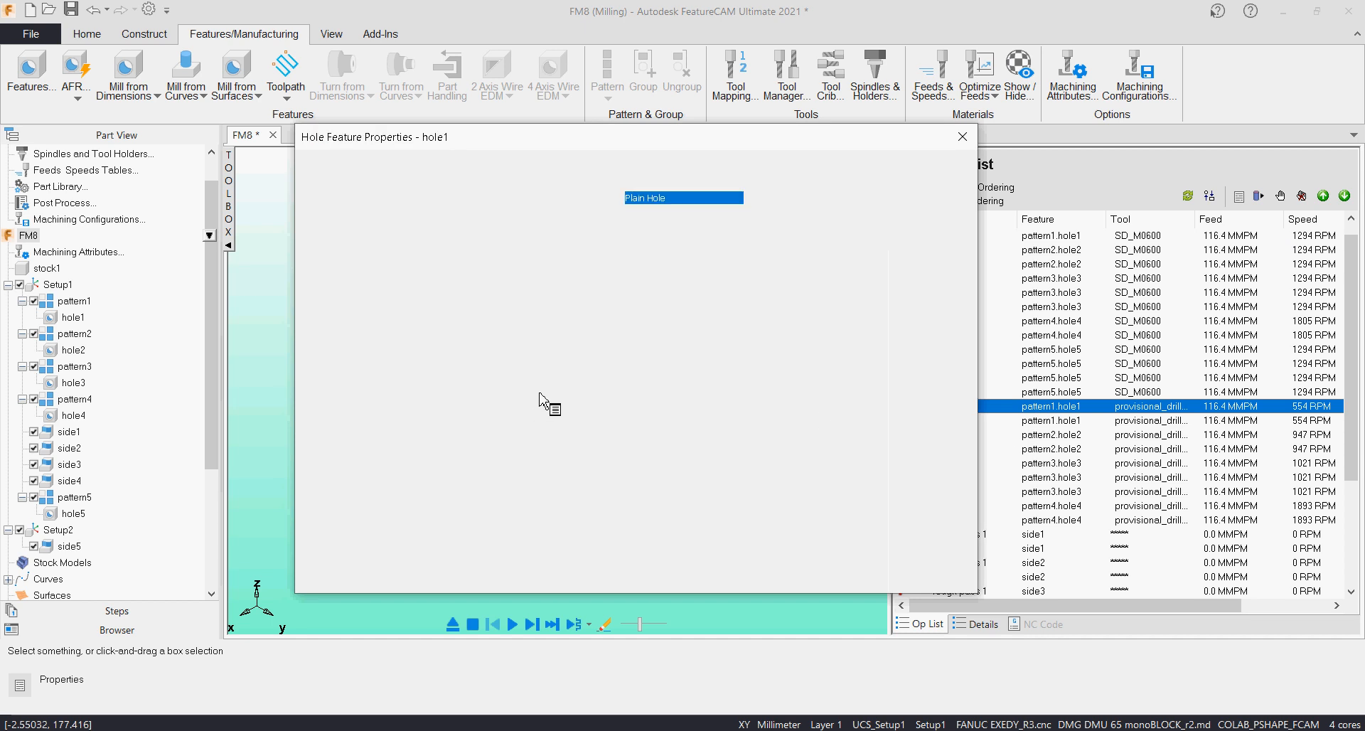
{"action": "double_click", "coordinate": [733, 438]}
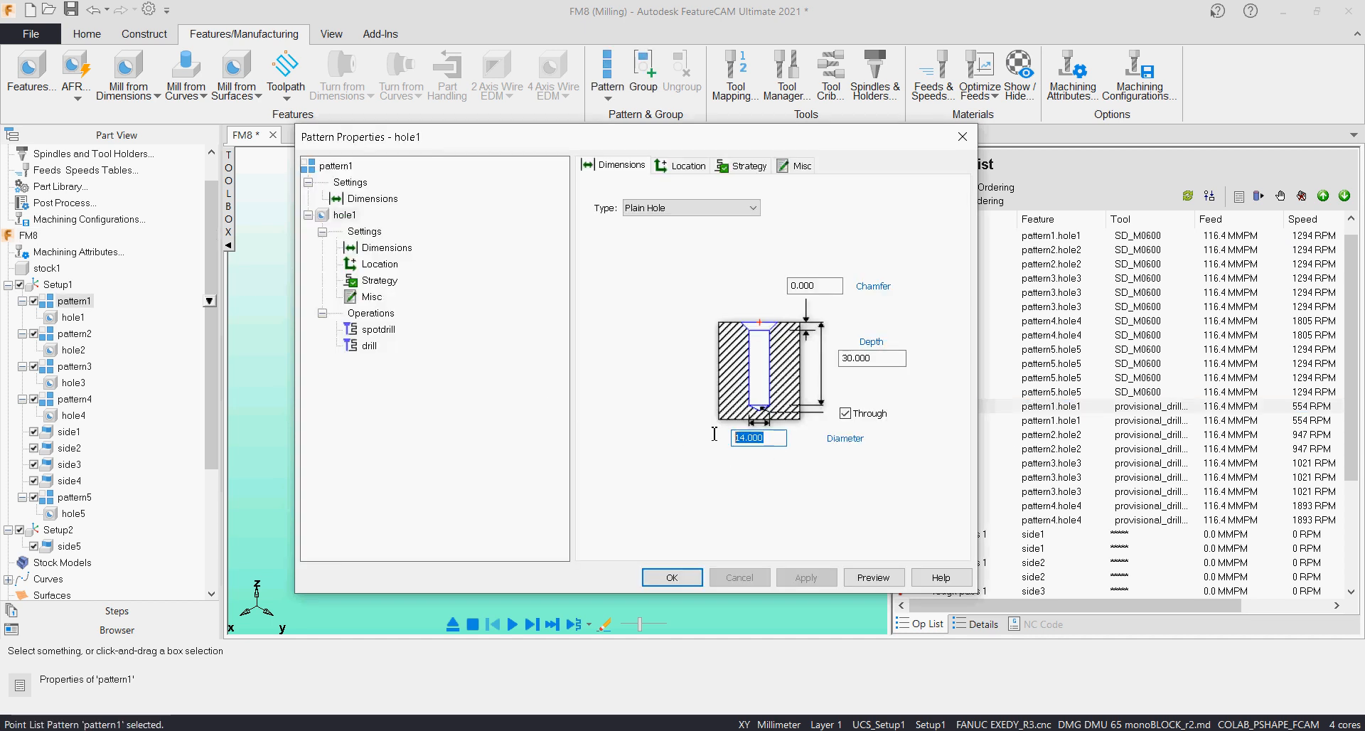
{"action": "left_click", "coordinate": [369, 345]}
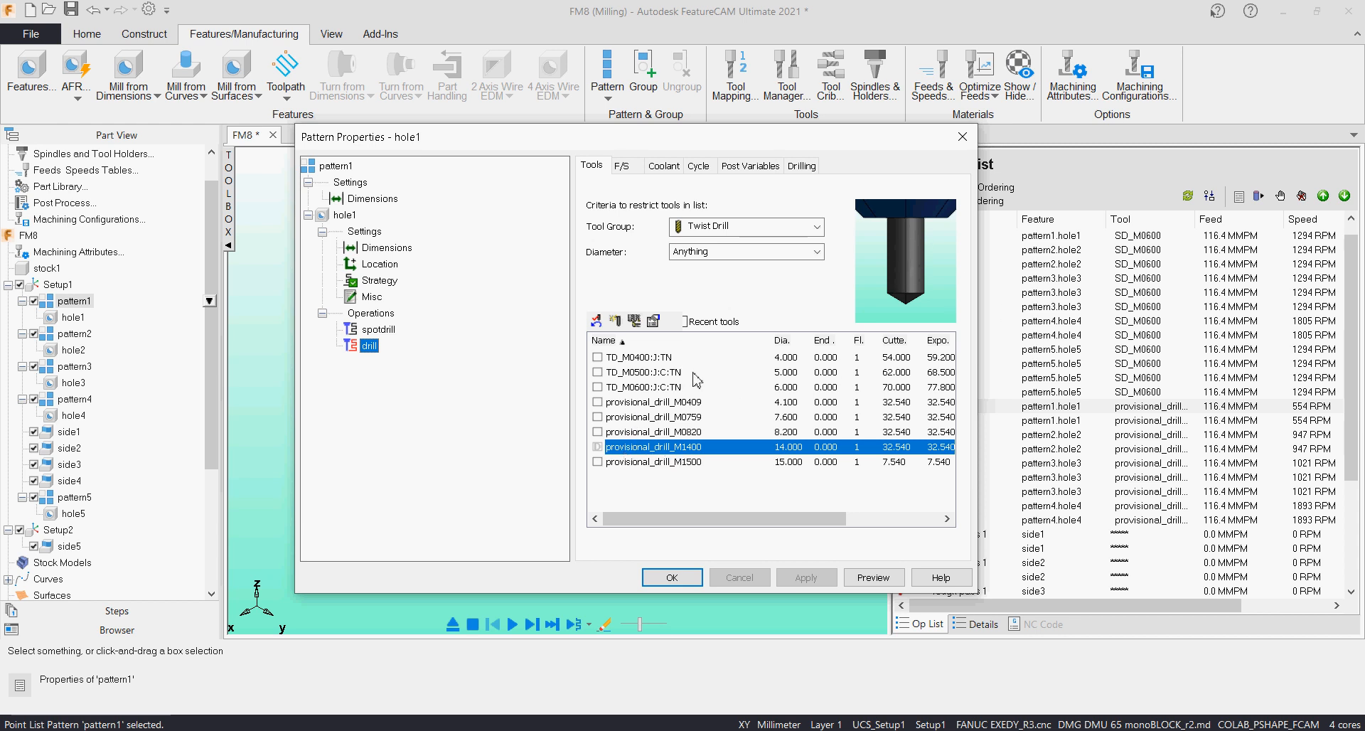
{"action": "left_click", "coordinate": [686, 577]}
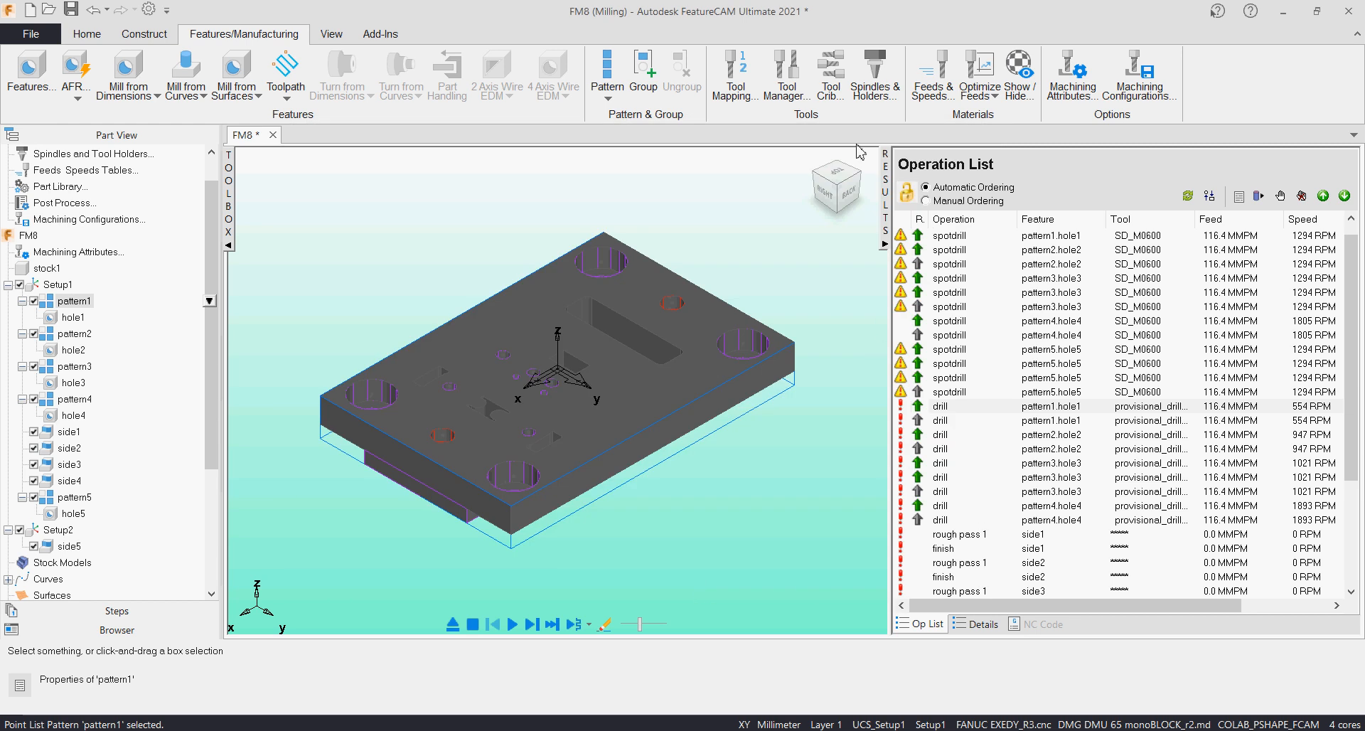
Step: Open the Tool Manager, list the Twist Drill tool group and inspect the ID_M1400:TN drill's parameters
{"action": "left_click", "coordinate": [787, 76]}
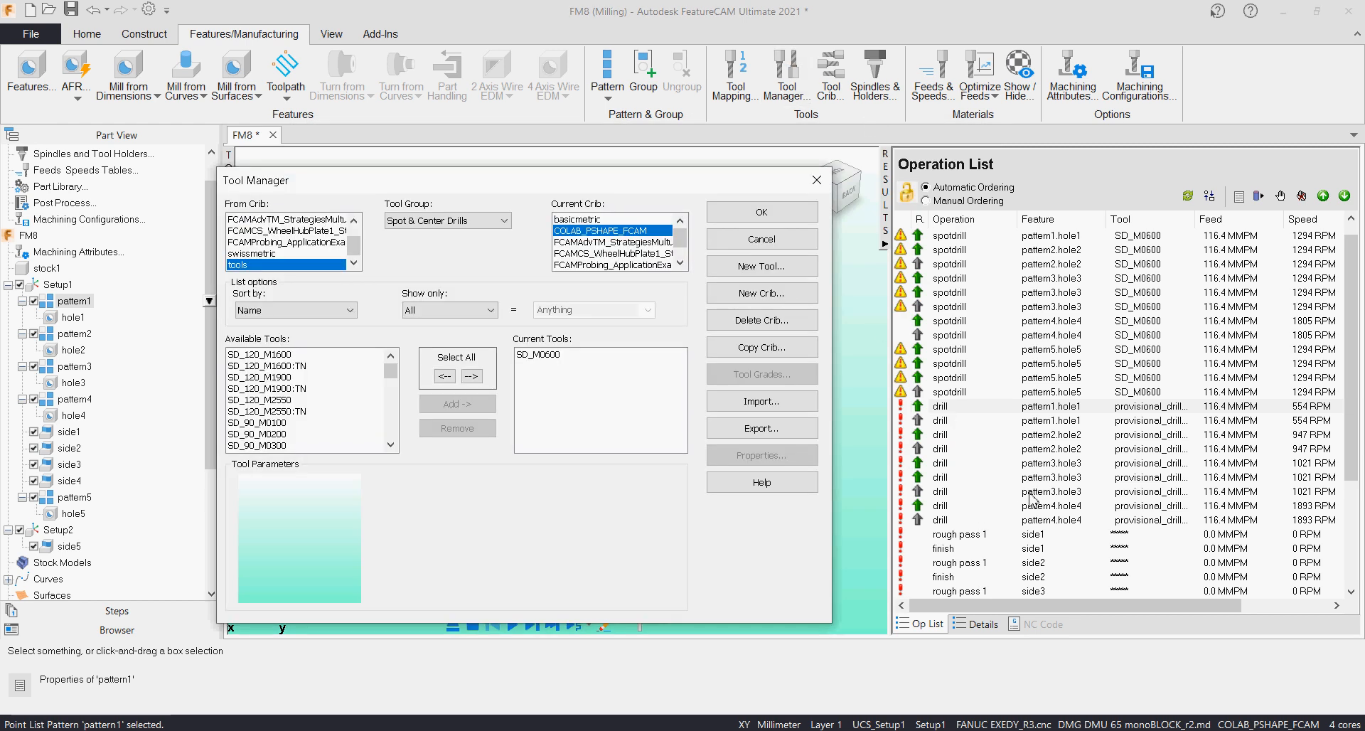
{"action": "left_click", "coordinate": [471, 220]}
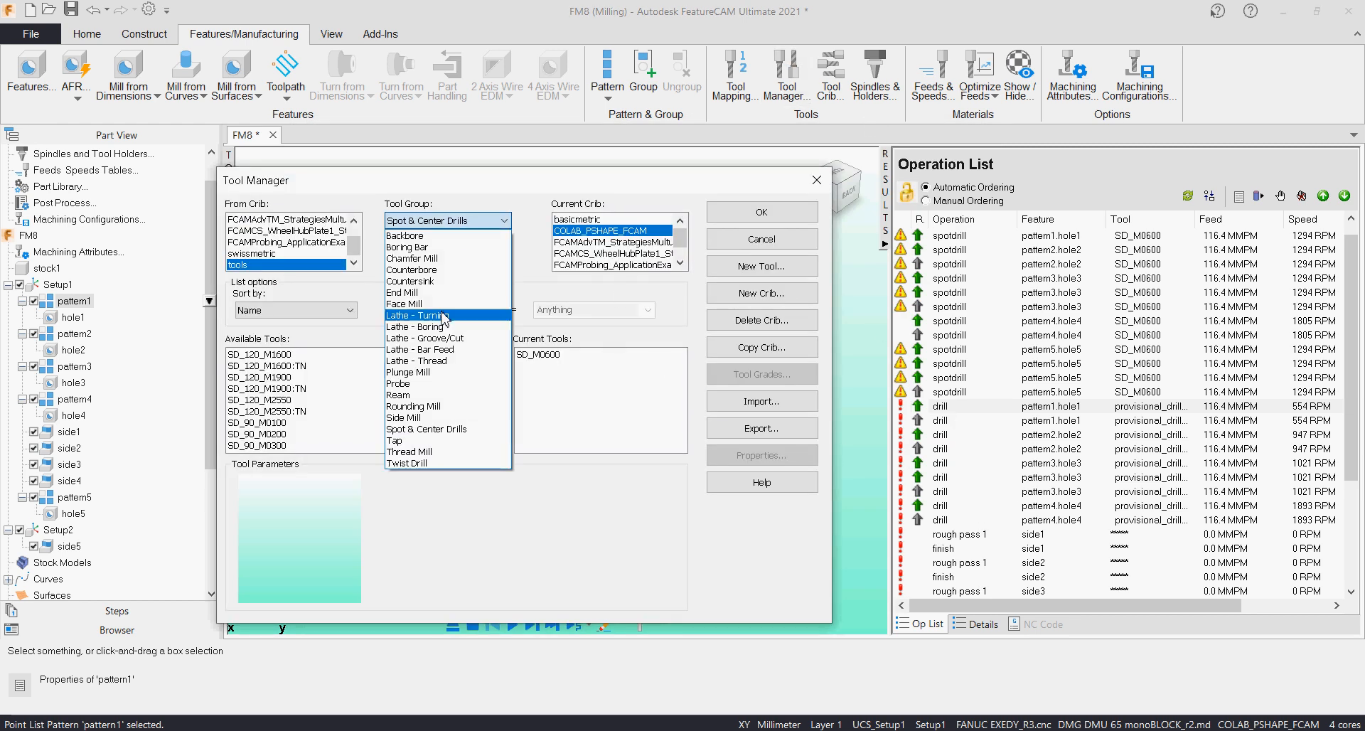
{"action": "left_click", "coordinate": [451, 463]}
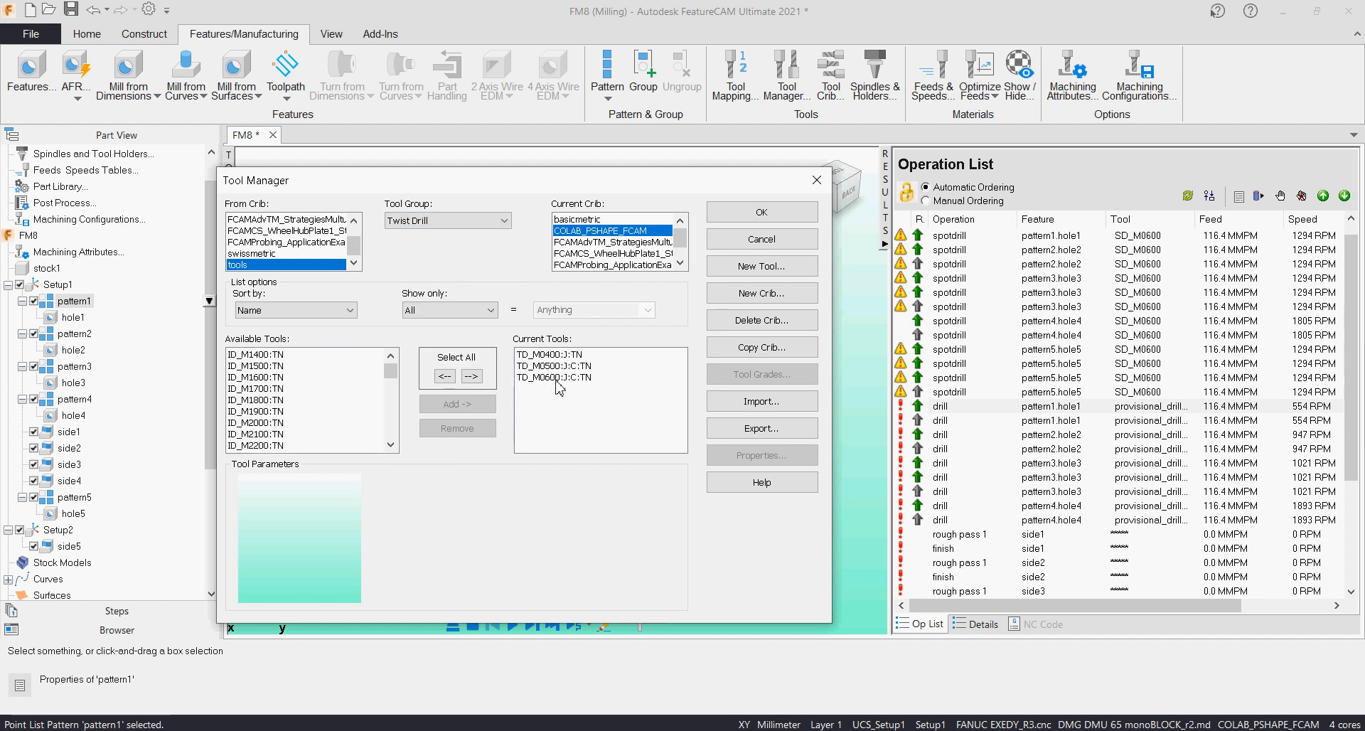
{"action": "scroll", "coordinate": [283, 418], "scroll_direction": "down", "scroll_amount": 1}
{"action": "left_click", "coordinate": [259, 354]}
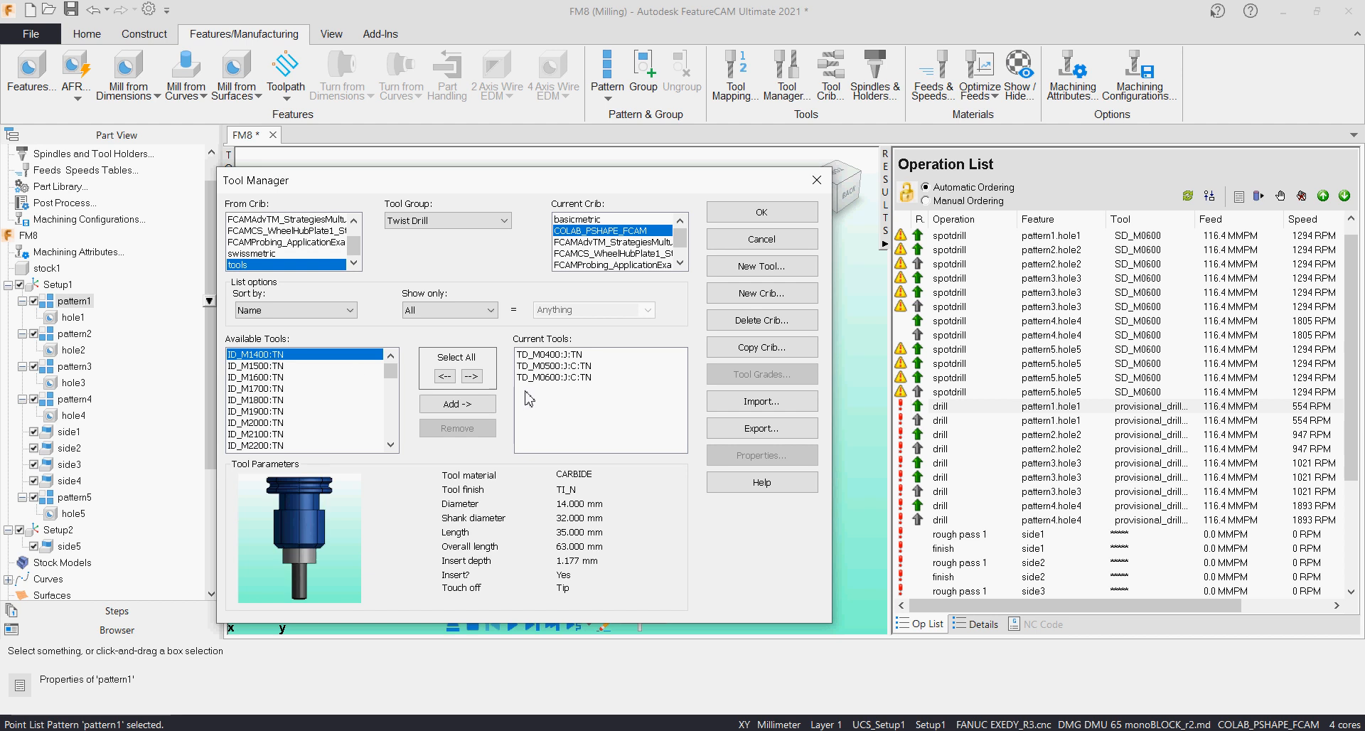
Step: Review the overrides, coolant and holder settings of a new tool based on TD_M0600:J:C:TN, and close it without creating the tool
{"action": "left_click", "coordinate": [555, 383]}
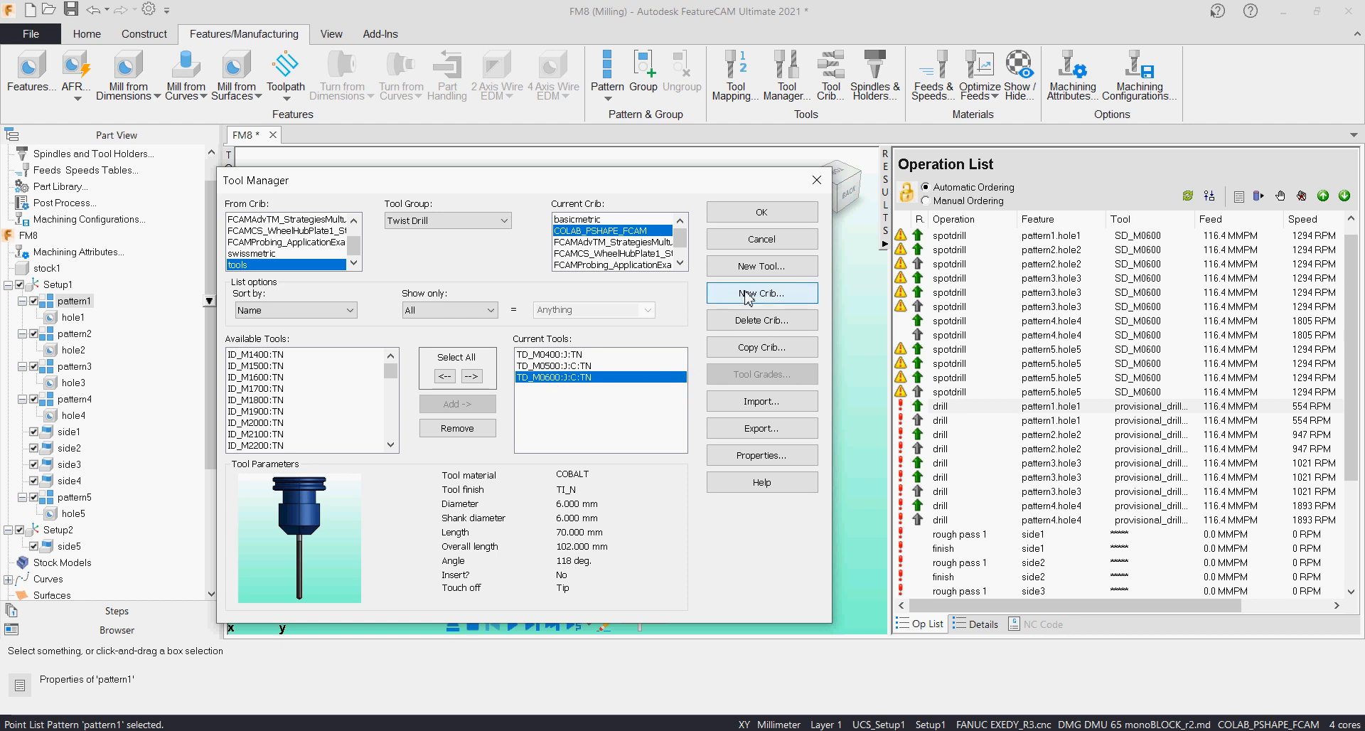
{"action": "left_click", "coordinate": [768, 263]}
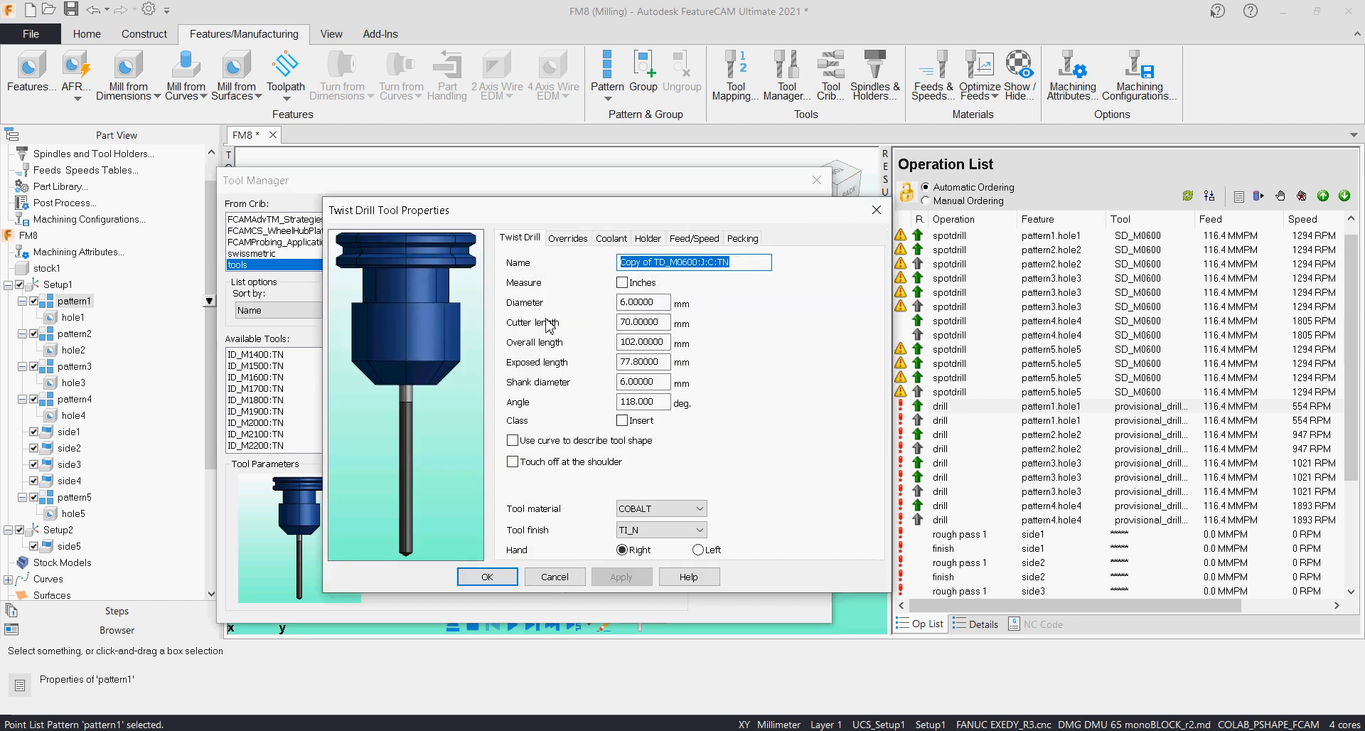
{"action": "left_click", "coordinate": [573, 239]}
{"action": "left_click", "coordinate": [620, 239]}
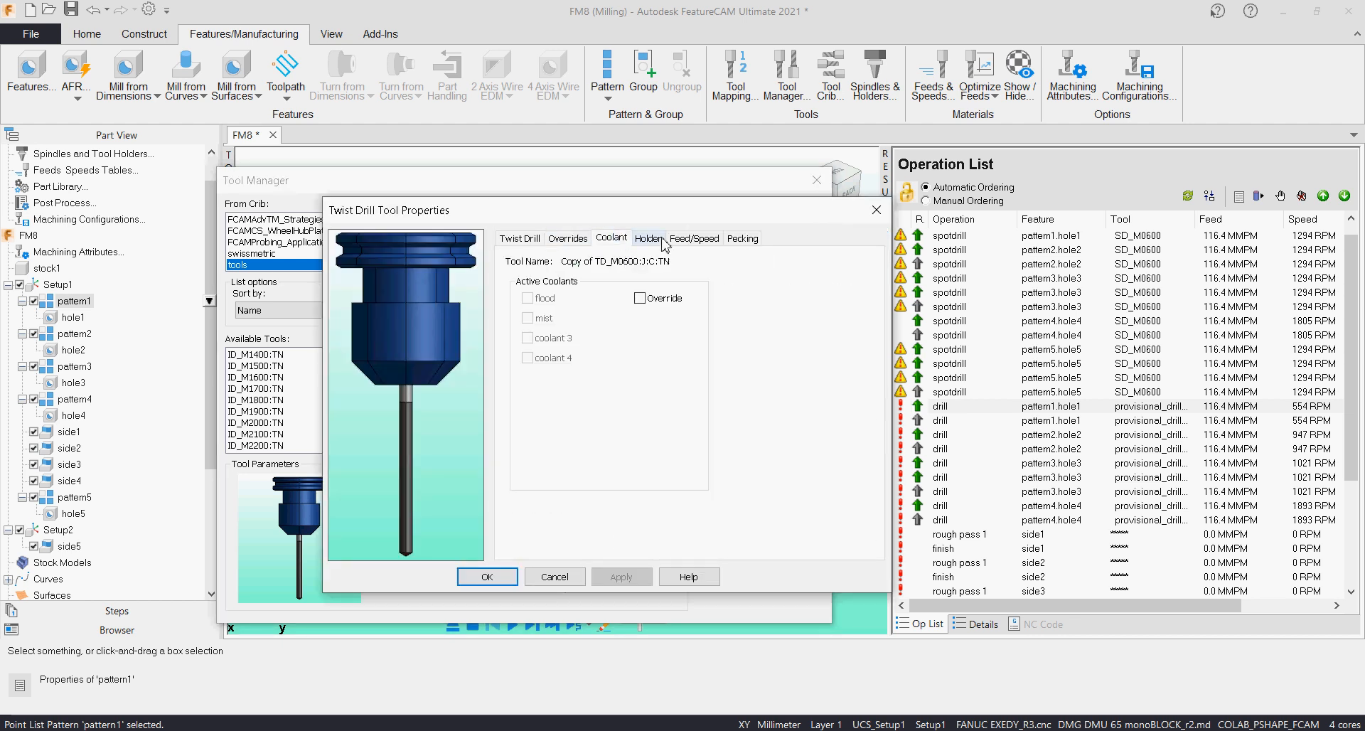
{"action": "left_click", "coordinate": [660, 239]}
{"action": "left_click", "coordinate": [877, 210]}
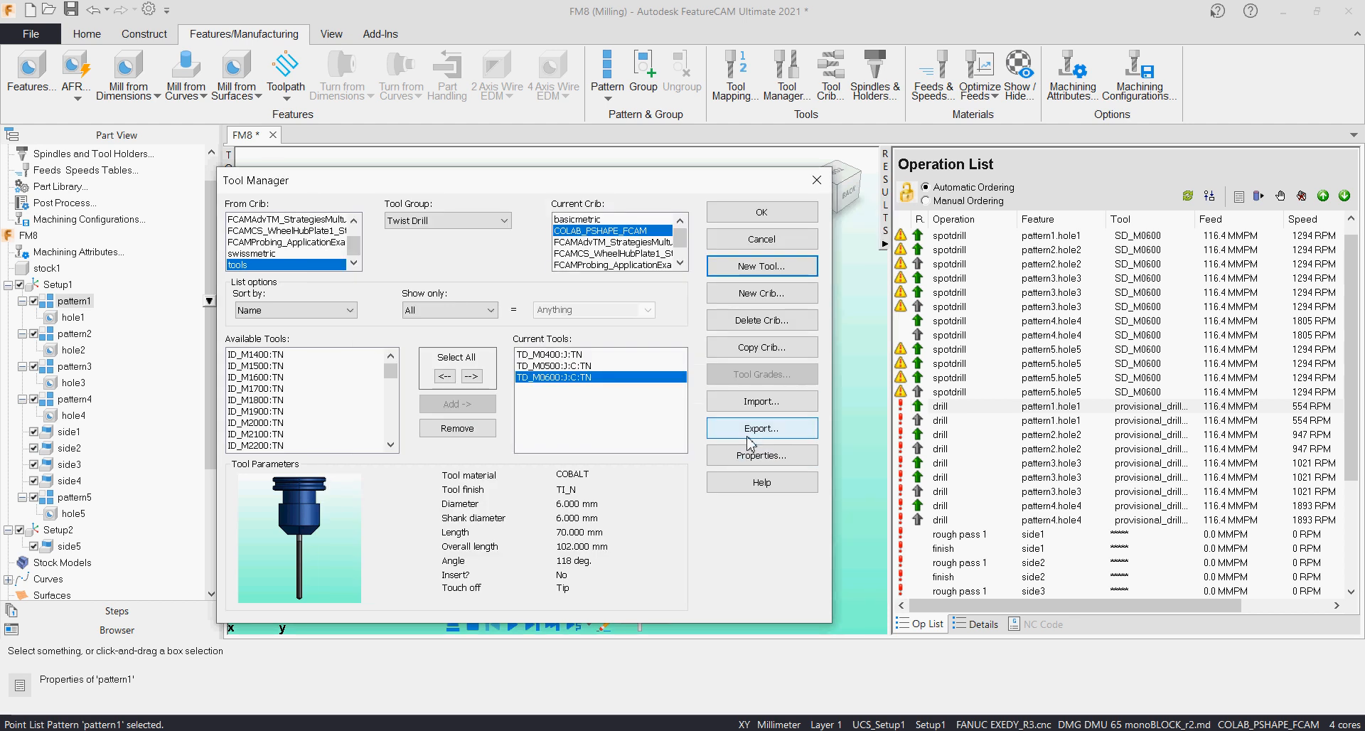
Step: Add the twist drill TD_M1140:J:C:TN from the tools crib to the COLAB_PSHAPE_FCAM crib and save the crib
{"action": "left_click", "coordinate": [257, 357]}
{"action": "left_click", "coordinate": [457, 404]}
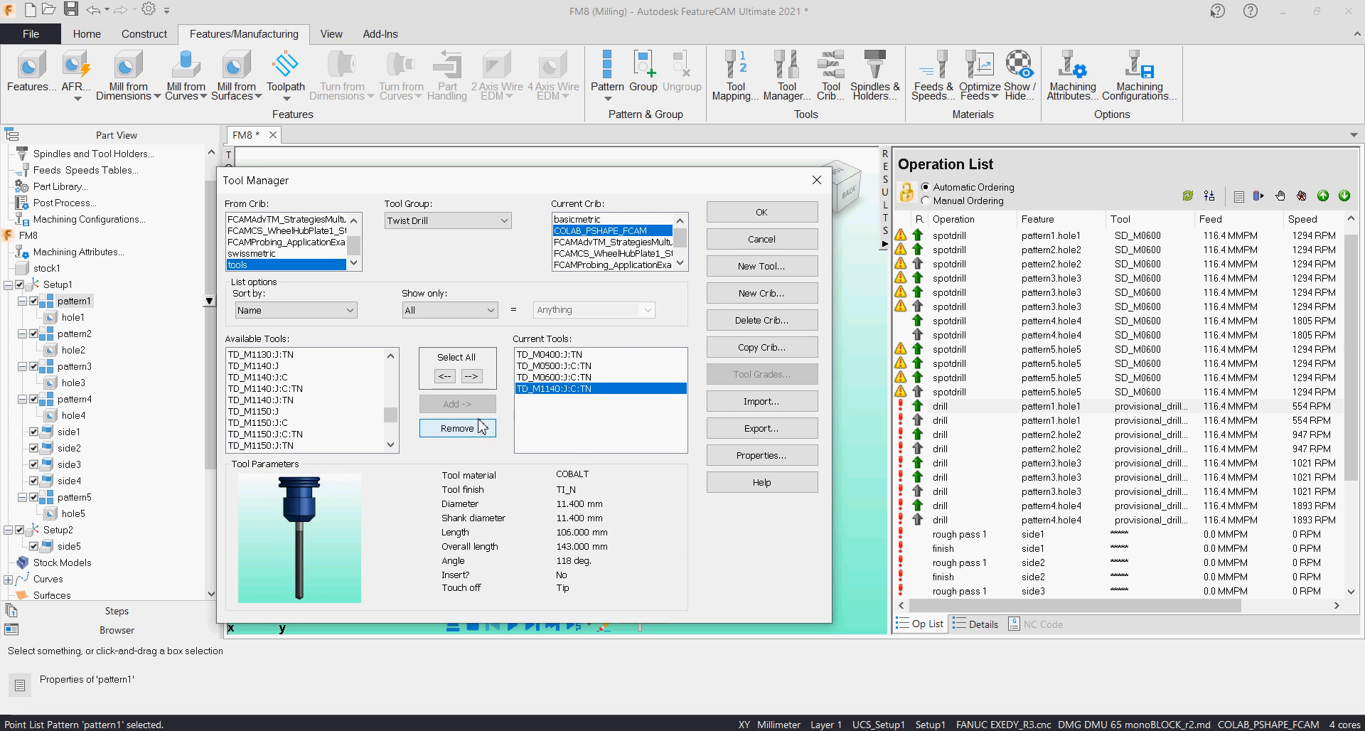
{"action": "left_click", "coordinate": [761, 213]}
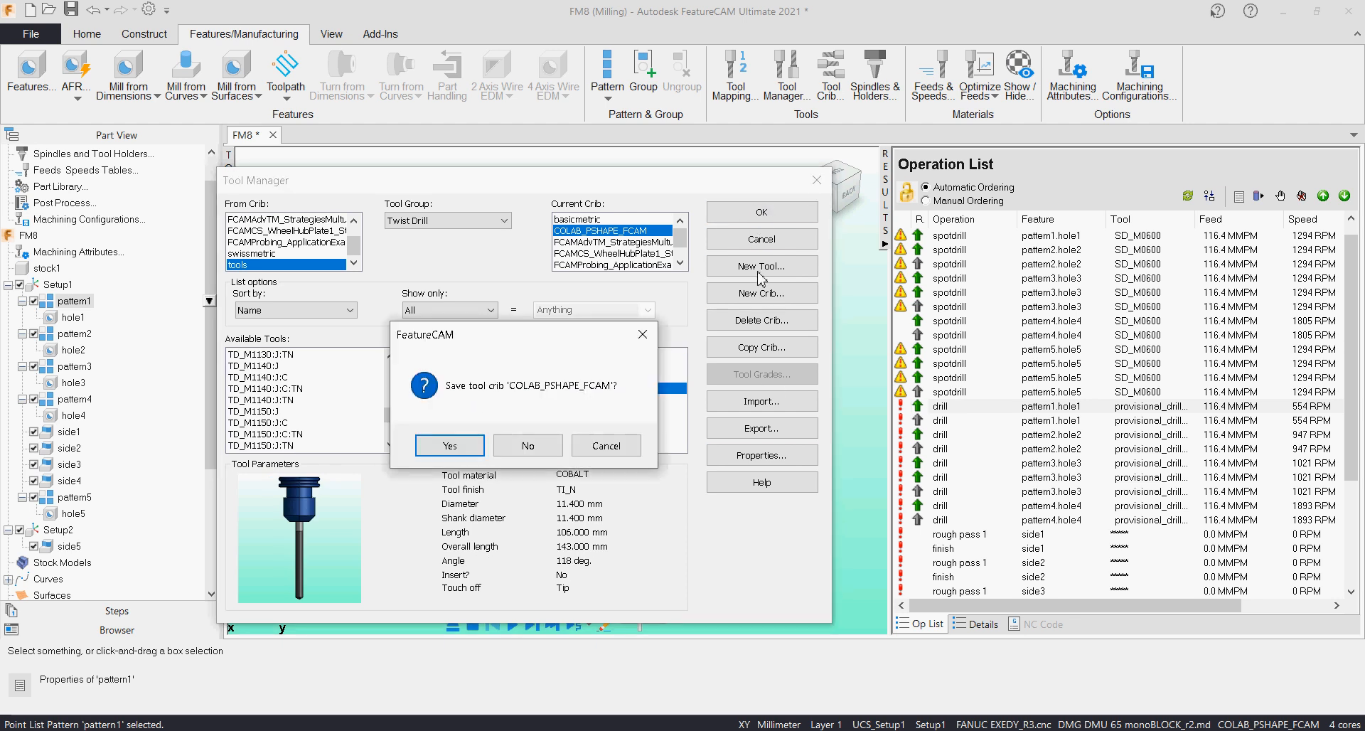
{"action": "left_click", "coordinate": [450, 450]}
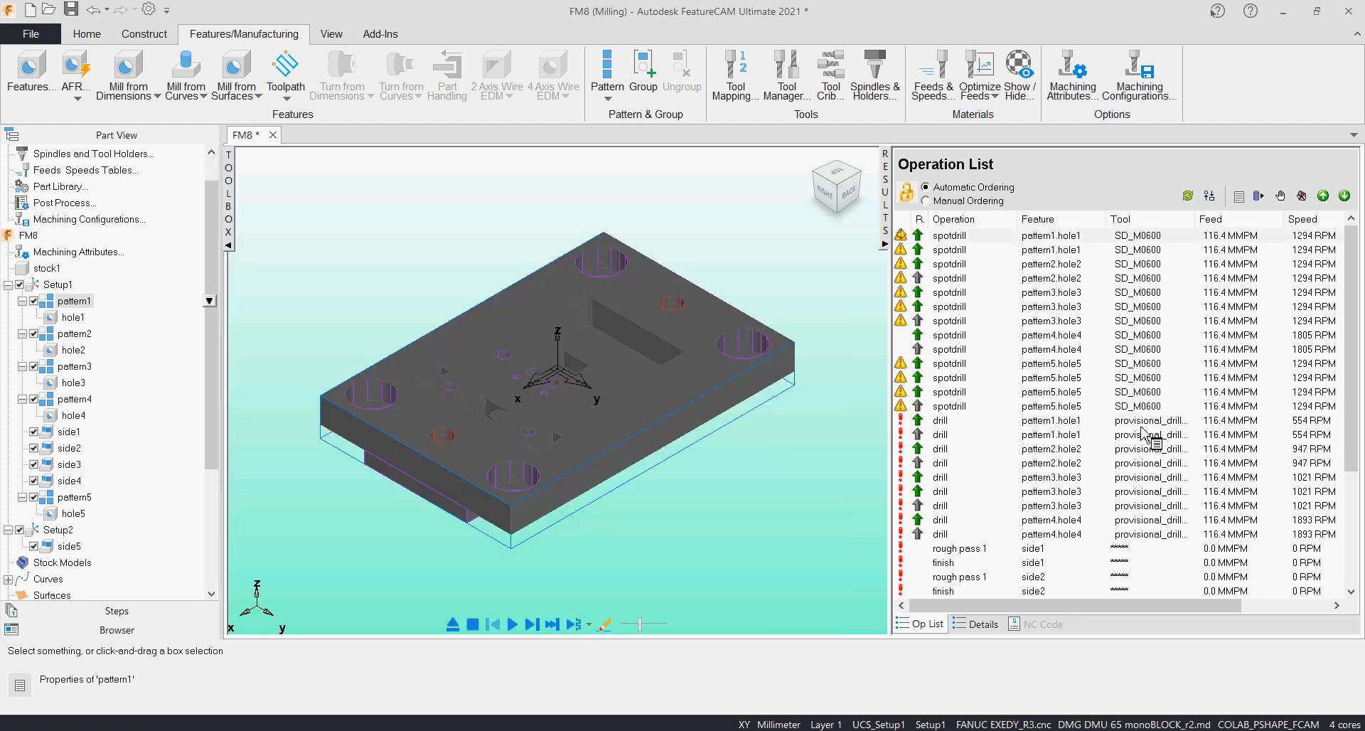
Step: Assign the twist drill TD_M1140:J:C:TN to the drill operation of hole1 in pattern1 and apply it
{"action": "left_click", "coordinate": [1128, 421]}
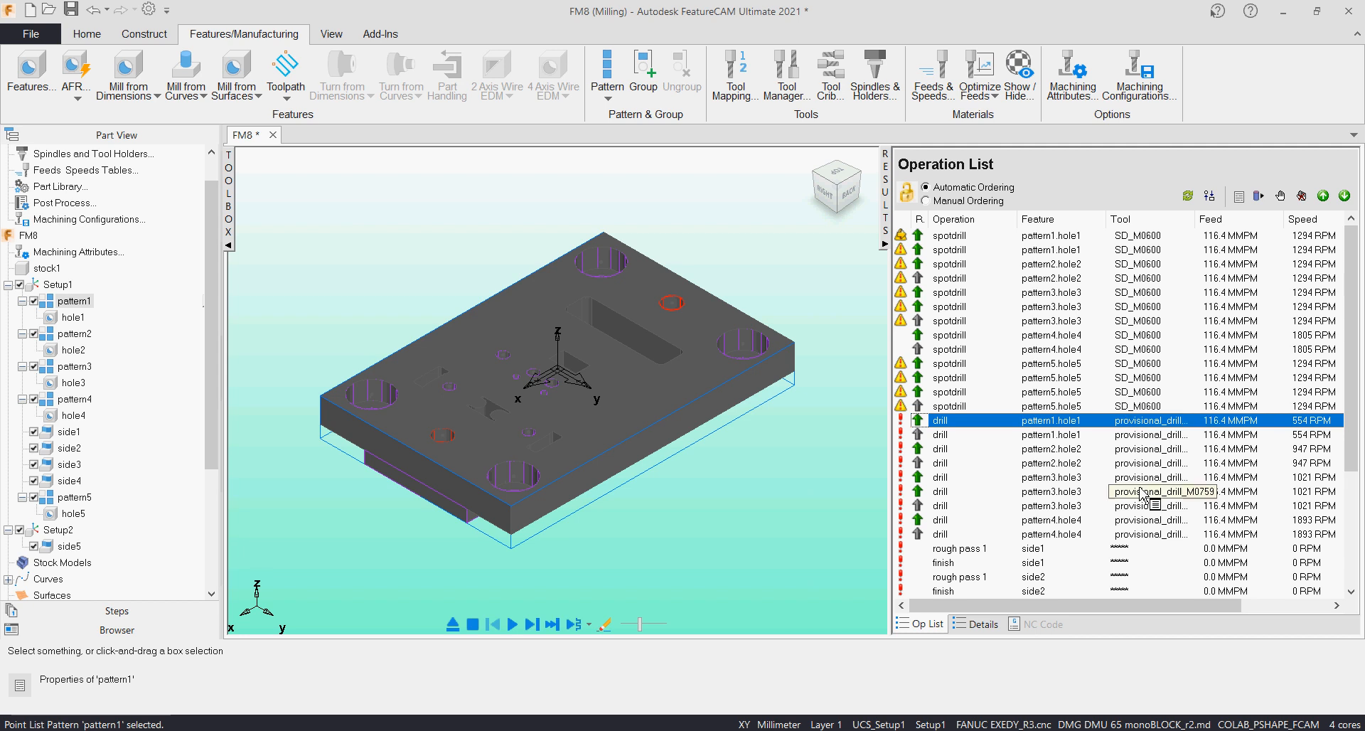
{"action": "double_click", "coordinate": [1107, 424]}
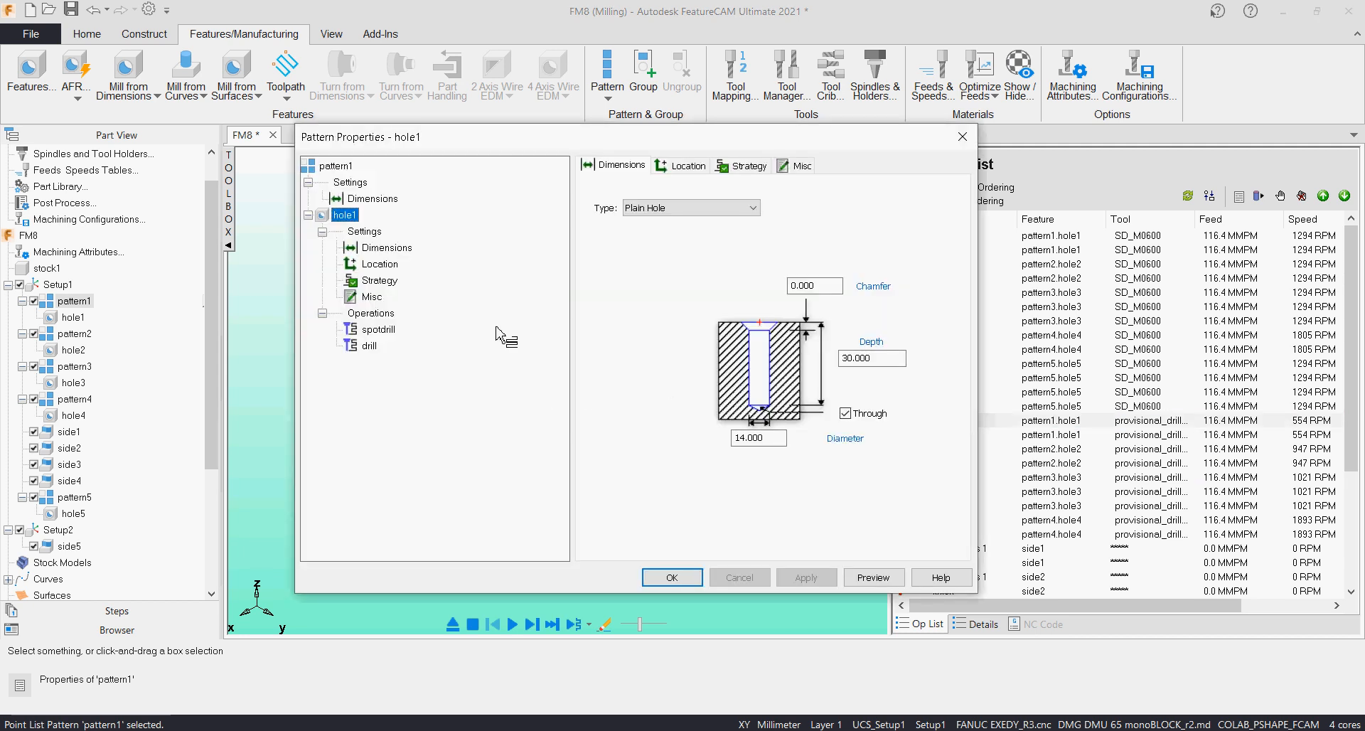
{"action": "left_click", "coordinate": [369, 346]}
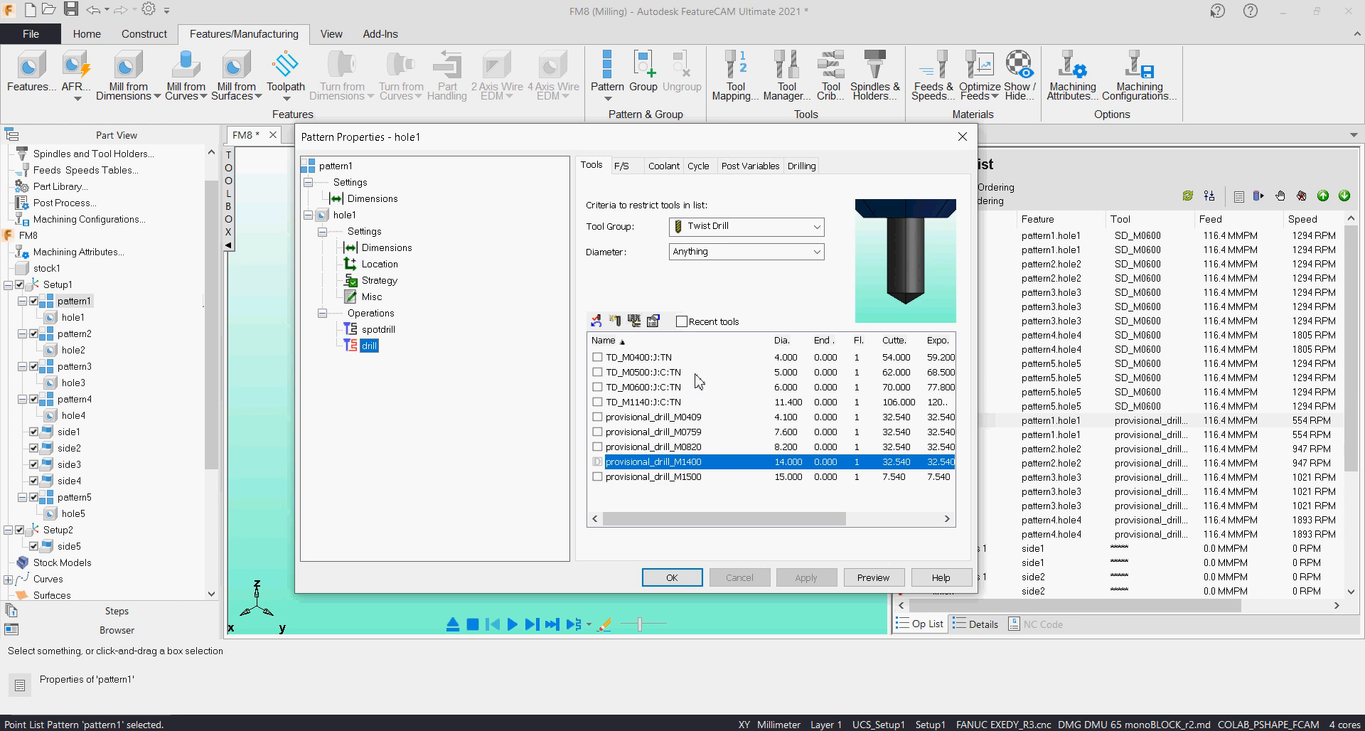
{"action": "left_click", "coordinate": [671, 402]}
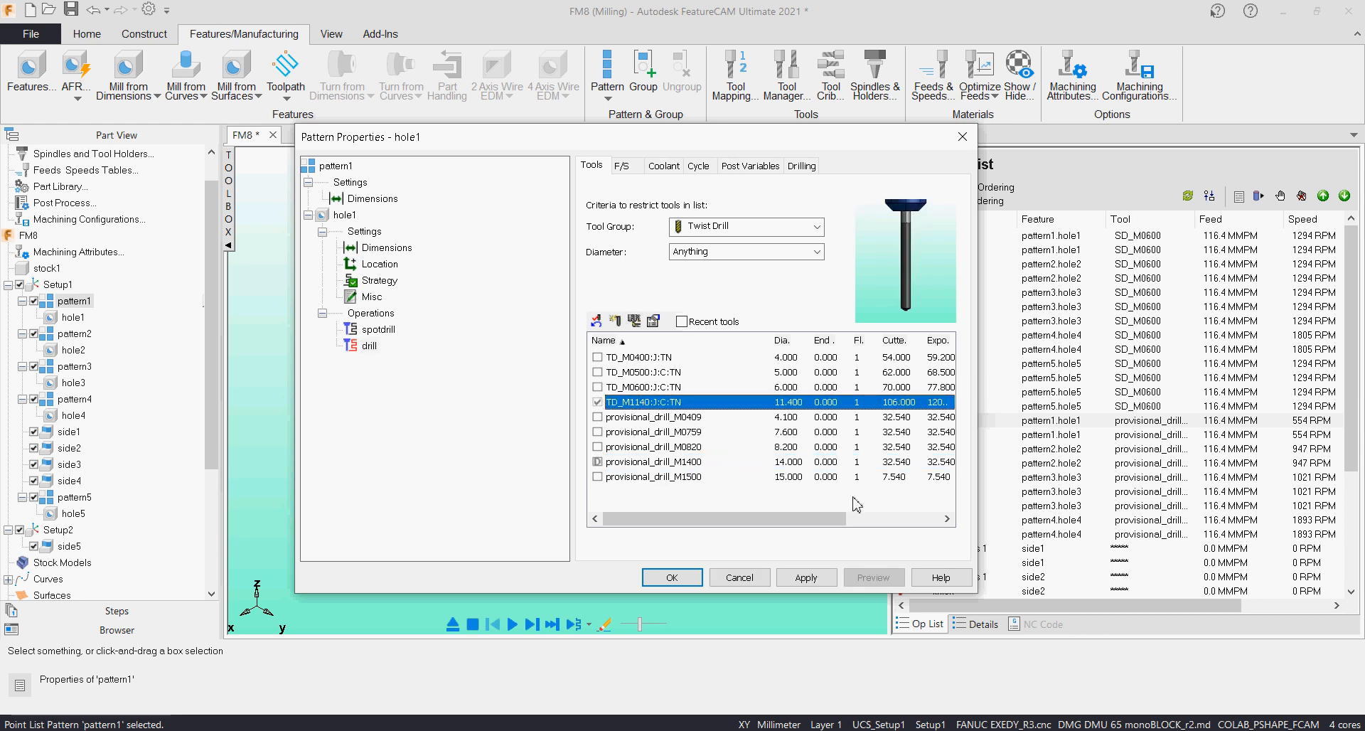
{"action": "left_click", "coordinate": [806, 577]}
{"action": "left_click", "coordinate": [671, 577]}
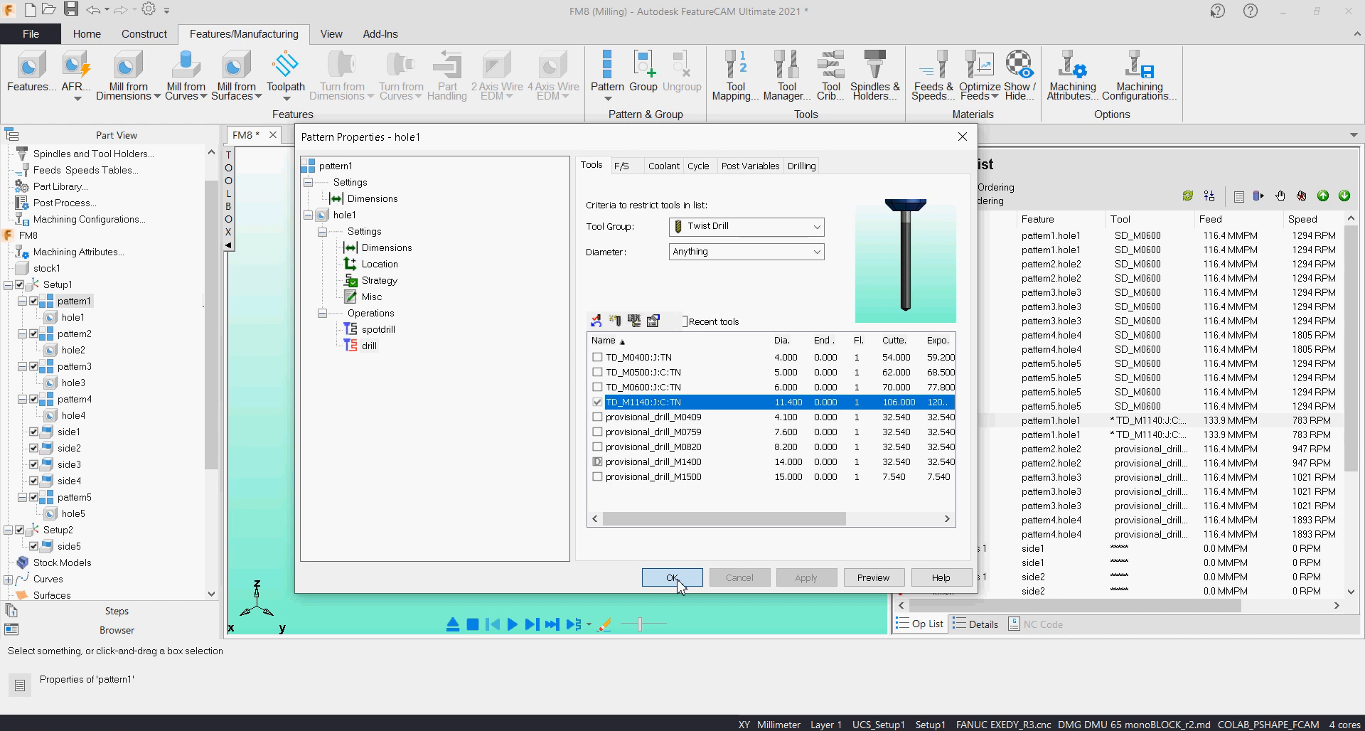
Step: Override the tool of the drill operations from the second pattern1.hole1 through the last pattern4.hole4 with TD_M1140:J:C:TN
{"action": "left_click", "coordinate": [1153, 422]}
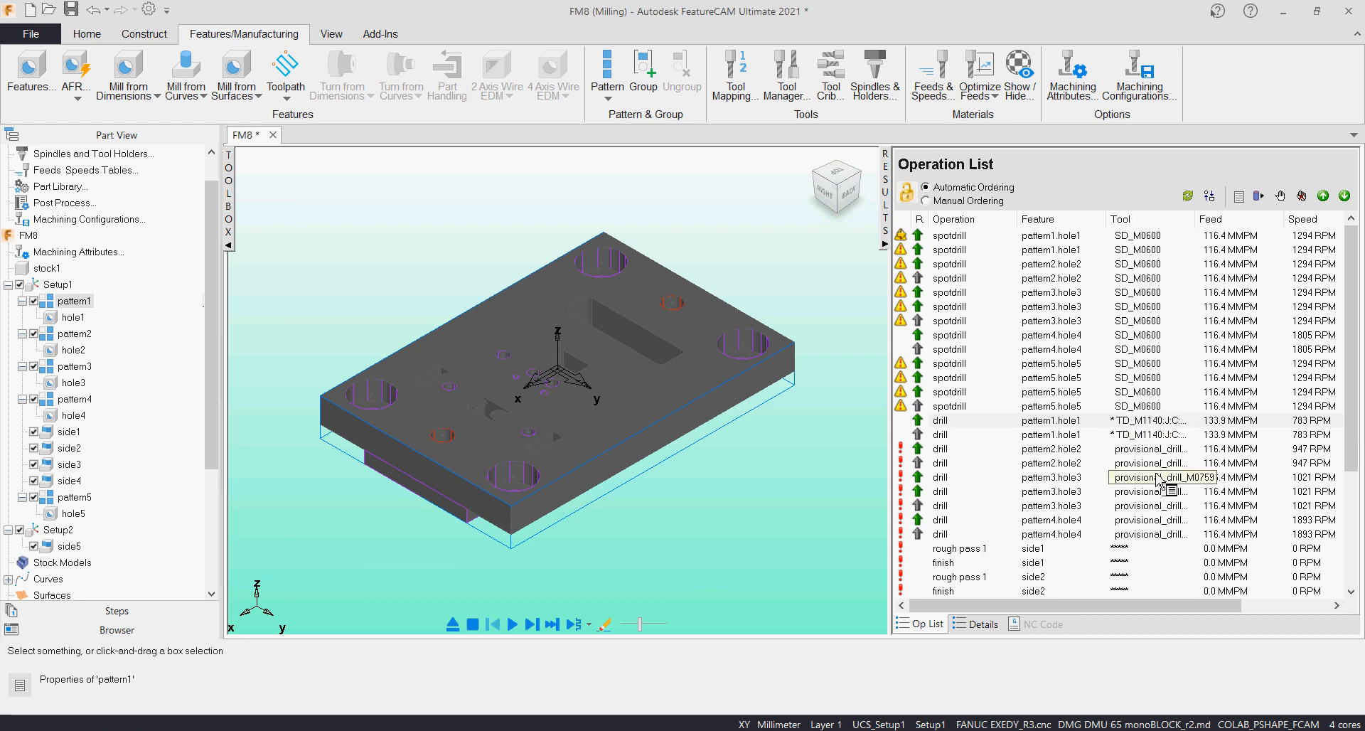
{"action": "left_click", "coordinate": [1156, 435]}
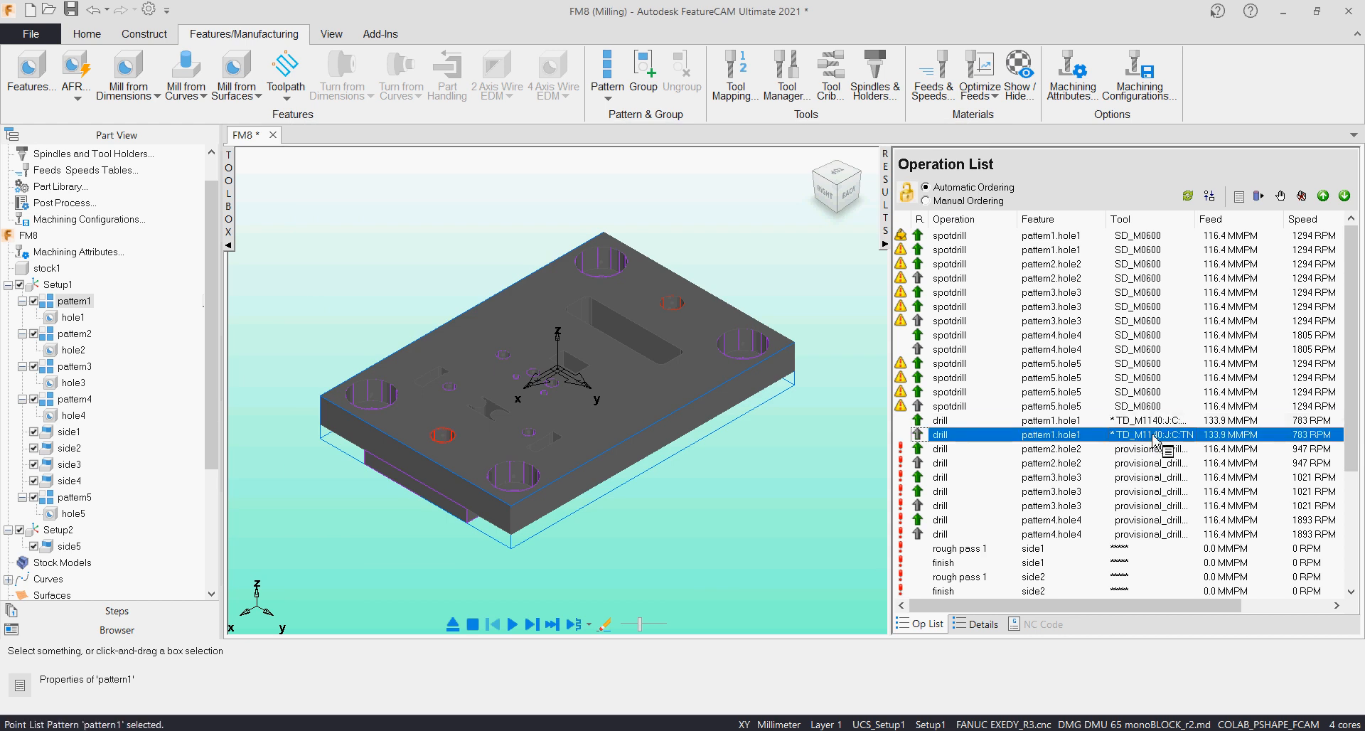
{"action": "left_click", "coordinate": [1164, 532], "text": "shift"}
{"action": "right_click", "coordinate": [1147, 469]}
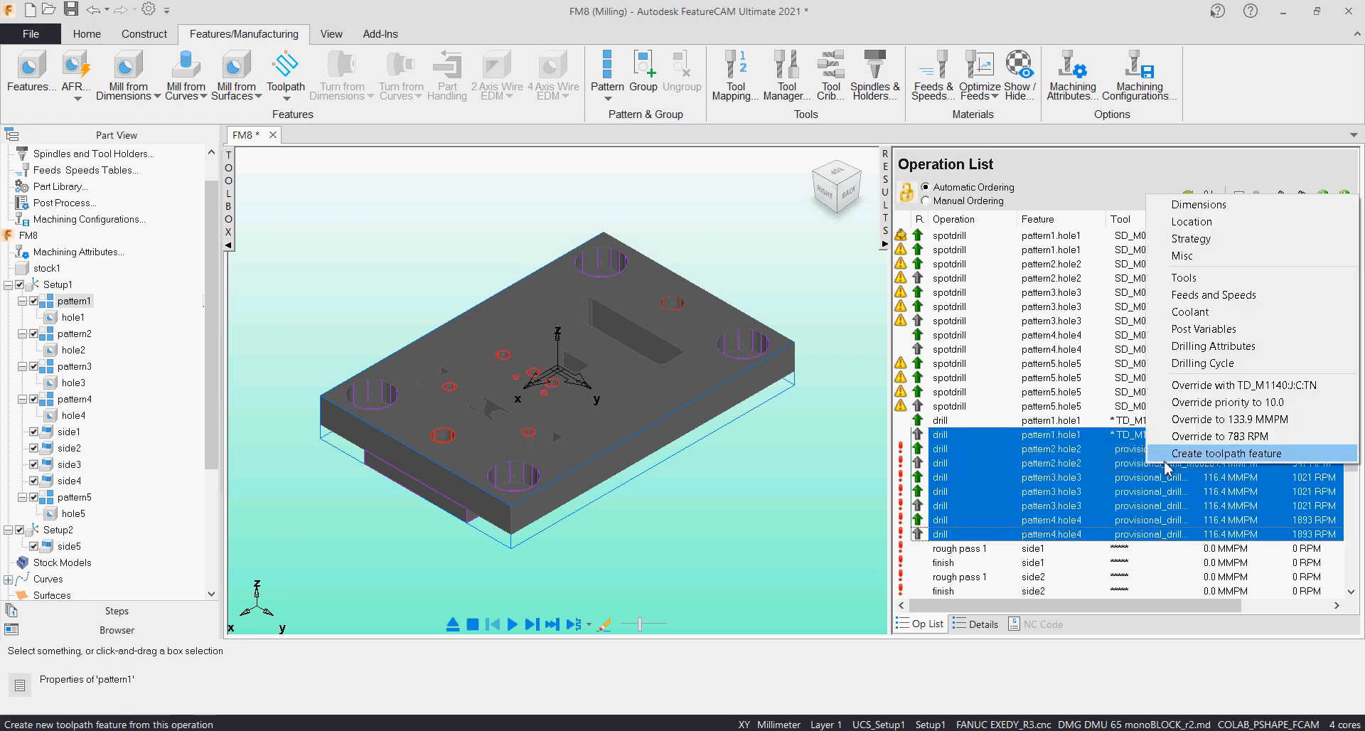
{"action": "left_click", "coordinate": [1244, 392]}
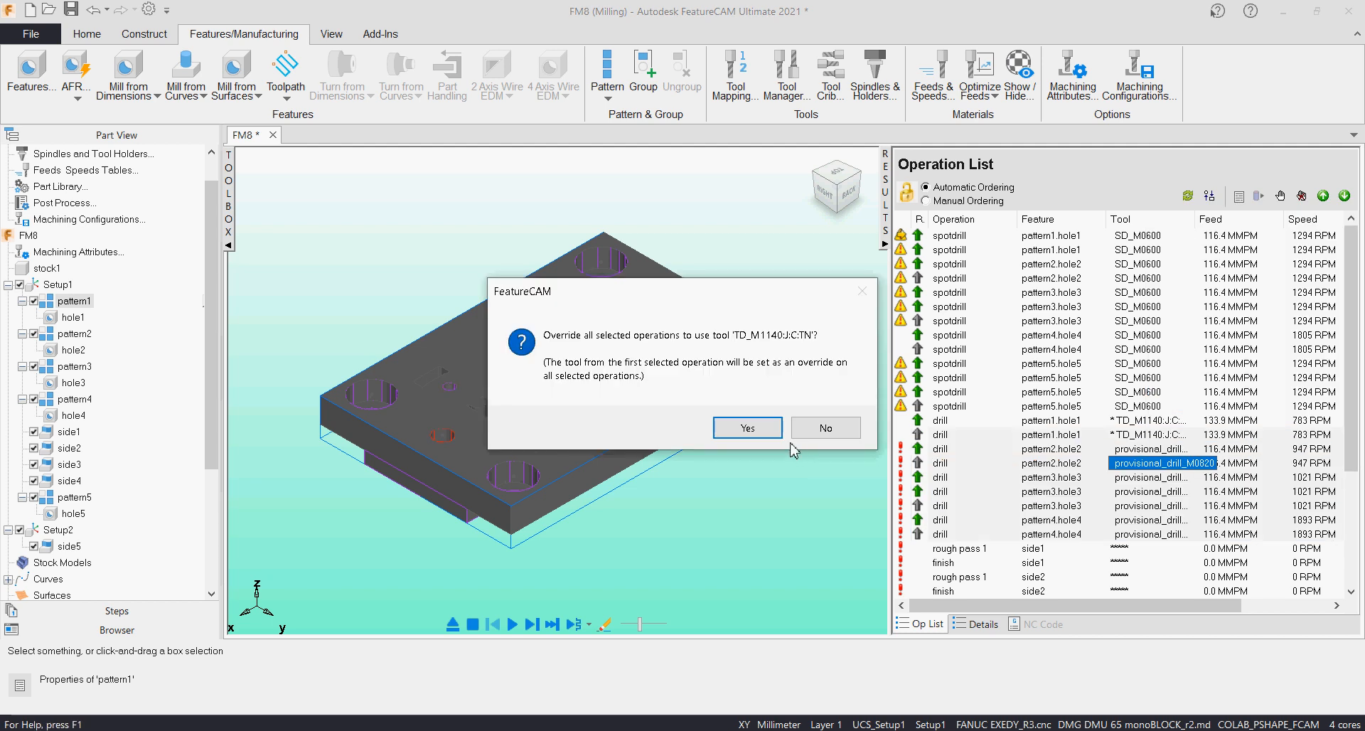
{"action": "left_click", "coordinate": [750, 430]}
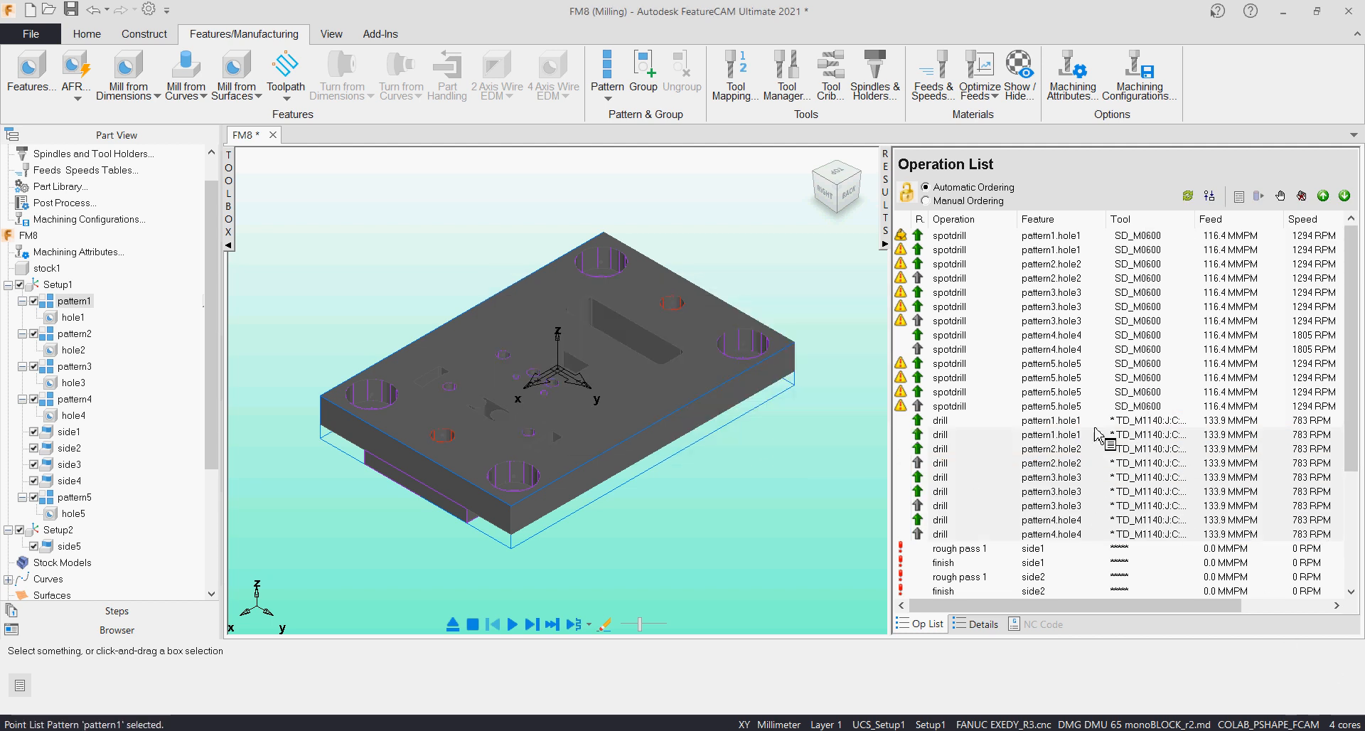
Step: Examine the remaining unresolved operations in the list, including side1 to side4 and the pattern5 drilling, checking each feature in the model
{"action": "left_click", "coordinate": [1126, 422]}
{"action": "scroll", "coordinate": [1115, 316], "scroll_direction": "up", "scroll_amount": 1}
{"action": "scroll", "coordinate": [1117, 323], "scroll_direction": "down", "scroll_amount": 5}
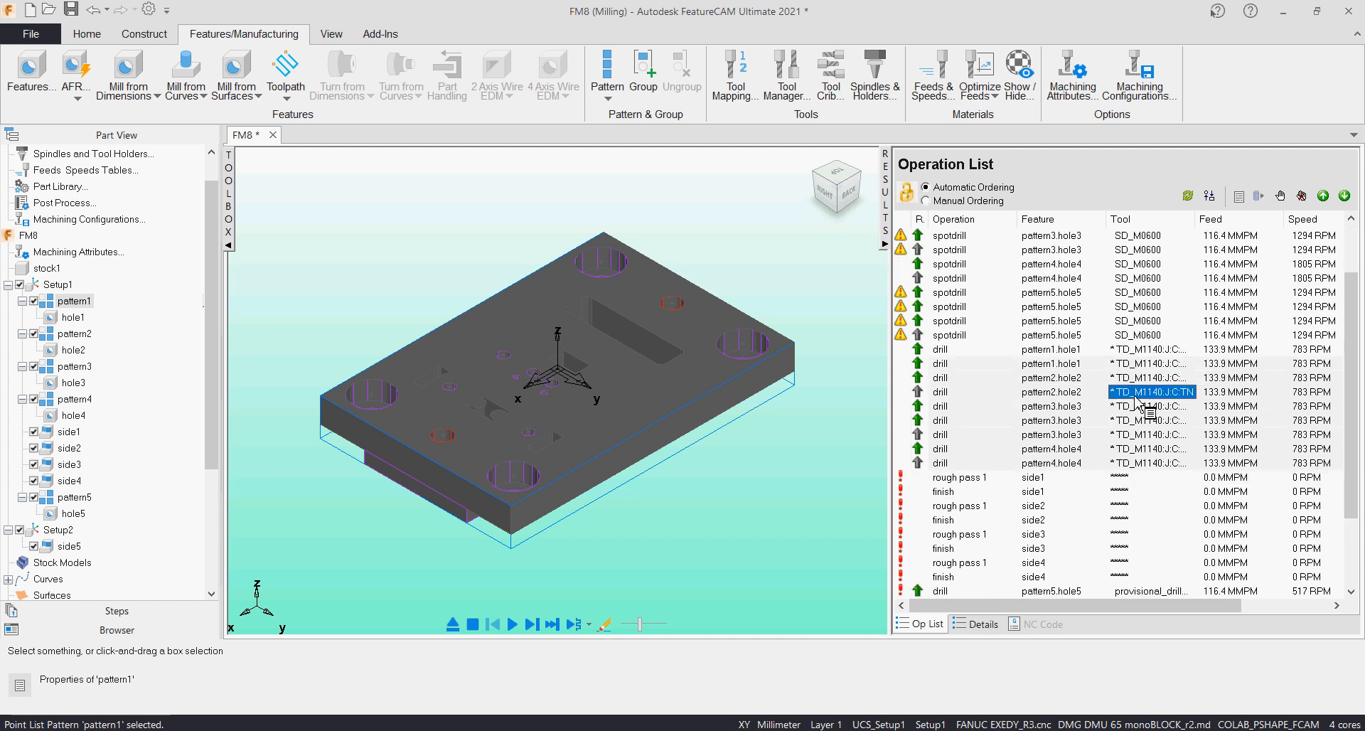
{"action": "left_click_drag", "start_coordinate": [1352, 458], "coordinate": [1359, 525]}
{"action": "left_click", "coordinate": [1039, 379]}
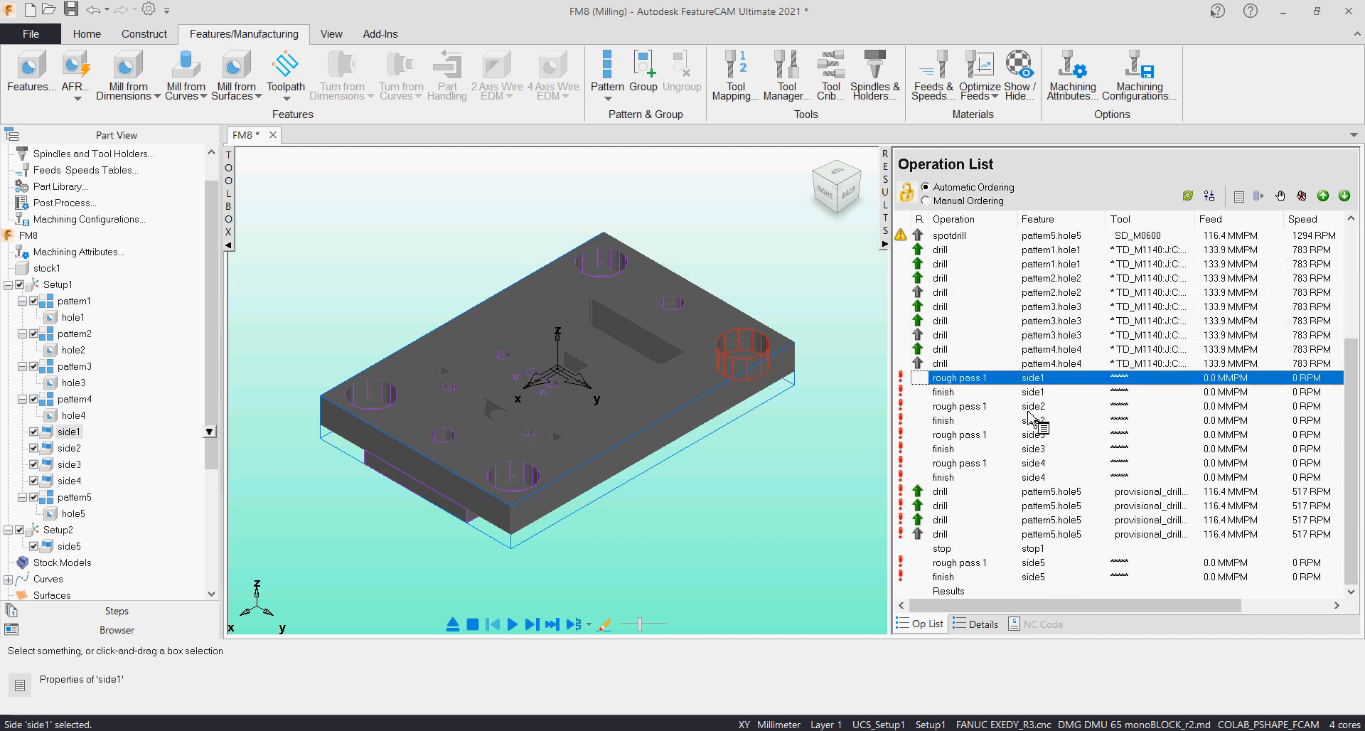
{"action": "left_click", "coordinate": [1029, 408]}
{"action": "left_click", "coordinate": [1034, 435]}
{"action": "left_click", "coordinate": [1040, 463]}
{"action": "left_click", "coordinate": [1045, 491]}
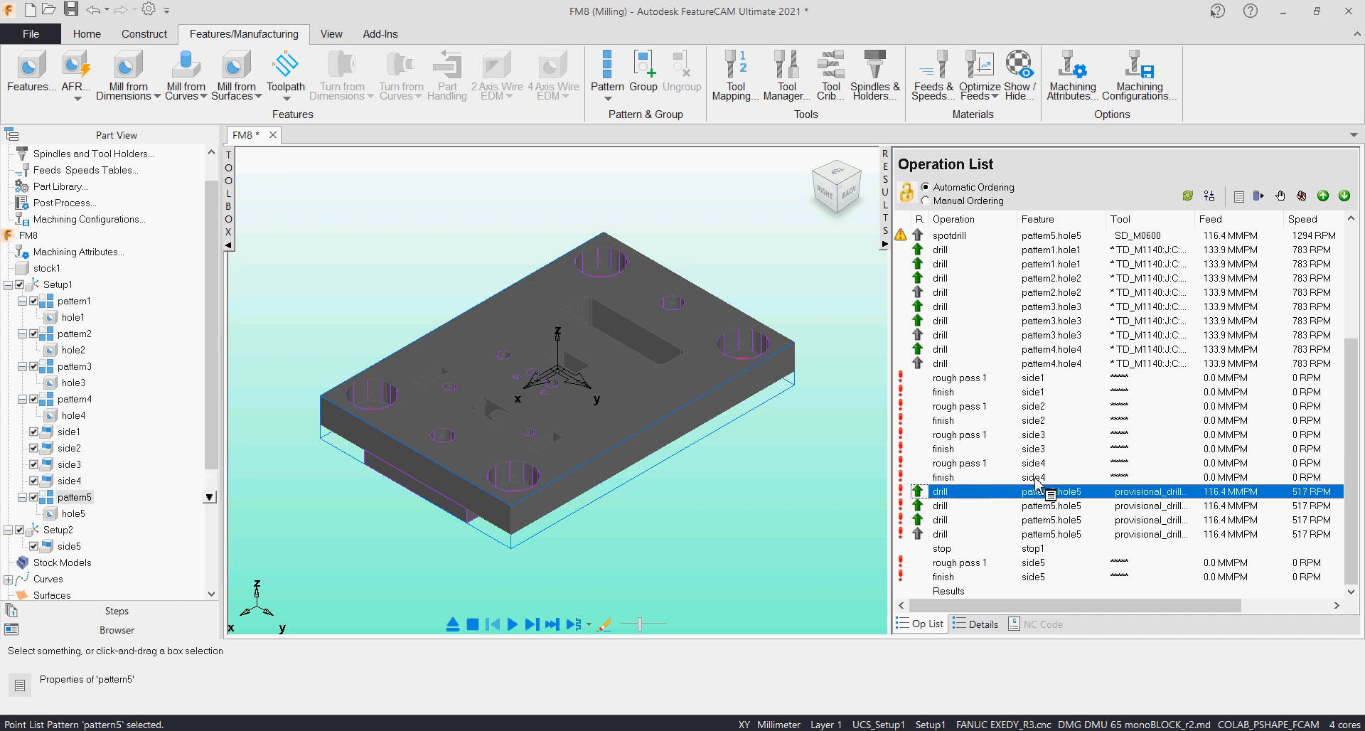
{"action": "left_click", "coordinate": [1049, 466]}
Step: Start a new tool from a copy of endmillBM1000:4reg in the rough operation of side1
{"action": "left_click", "coordinate": [1056, 379]}
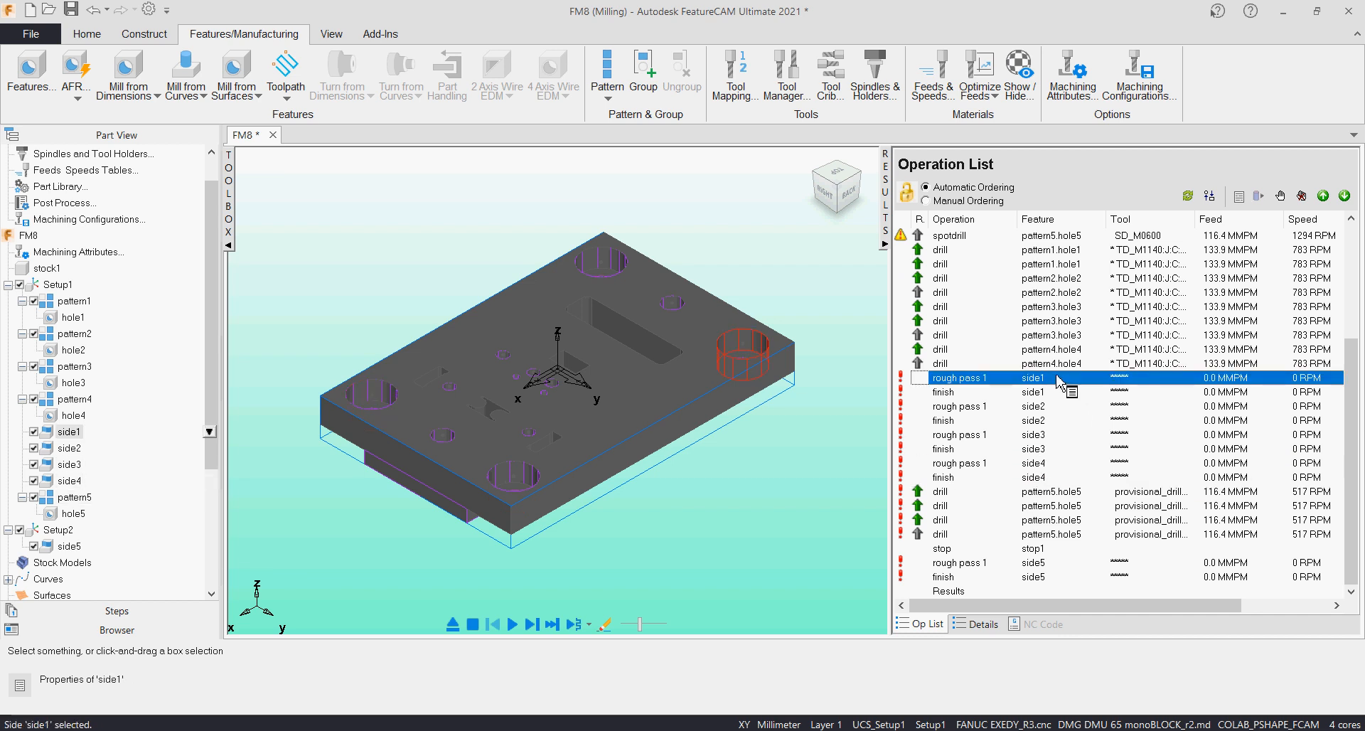
{"action": "double_click", "coordinate": [1057, 379]}
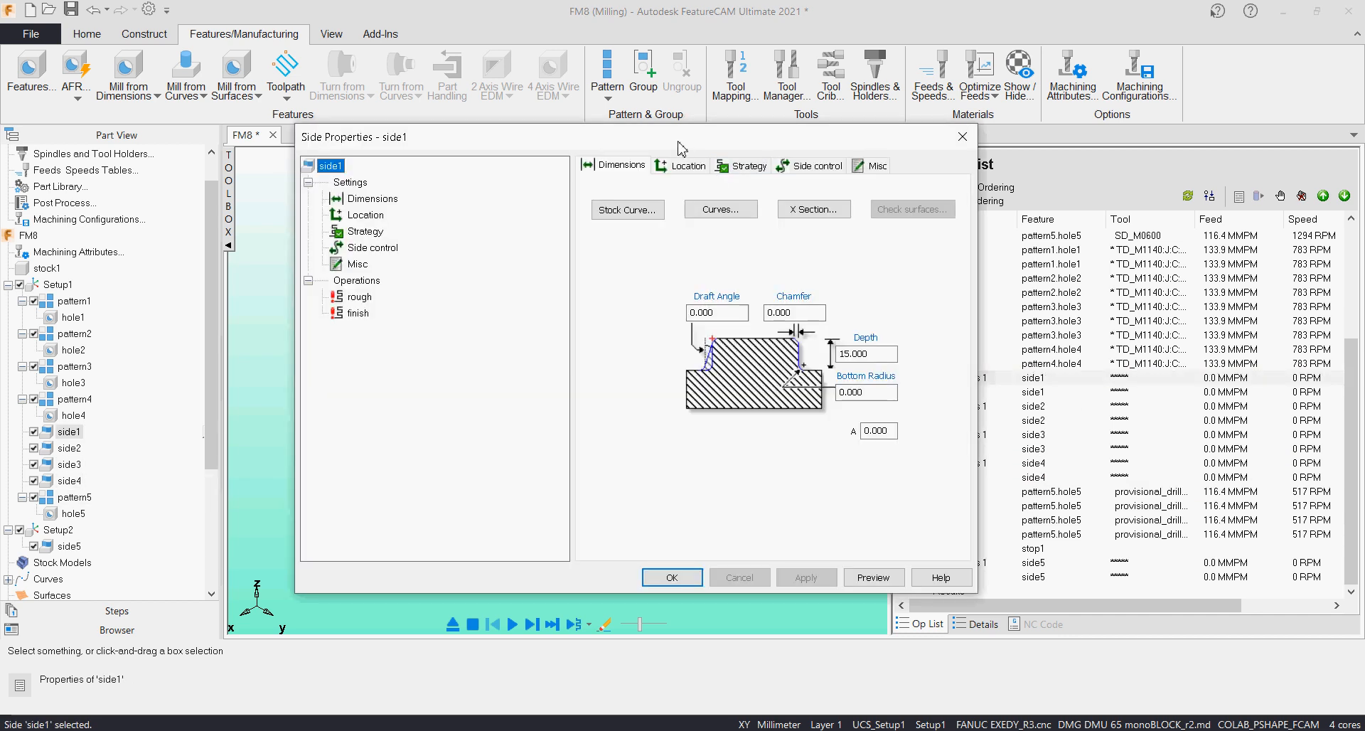
{"action": "left_click_drag", "start_coordinate": [677, 141], "coordinate": [455, 160]}
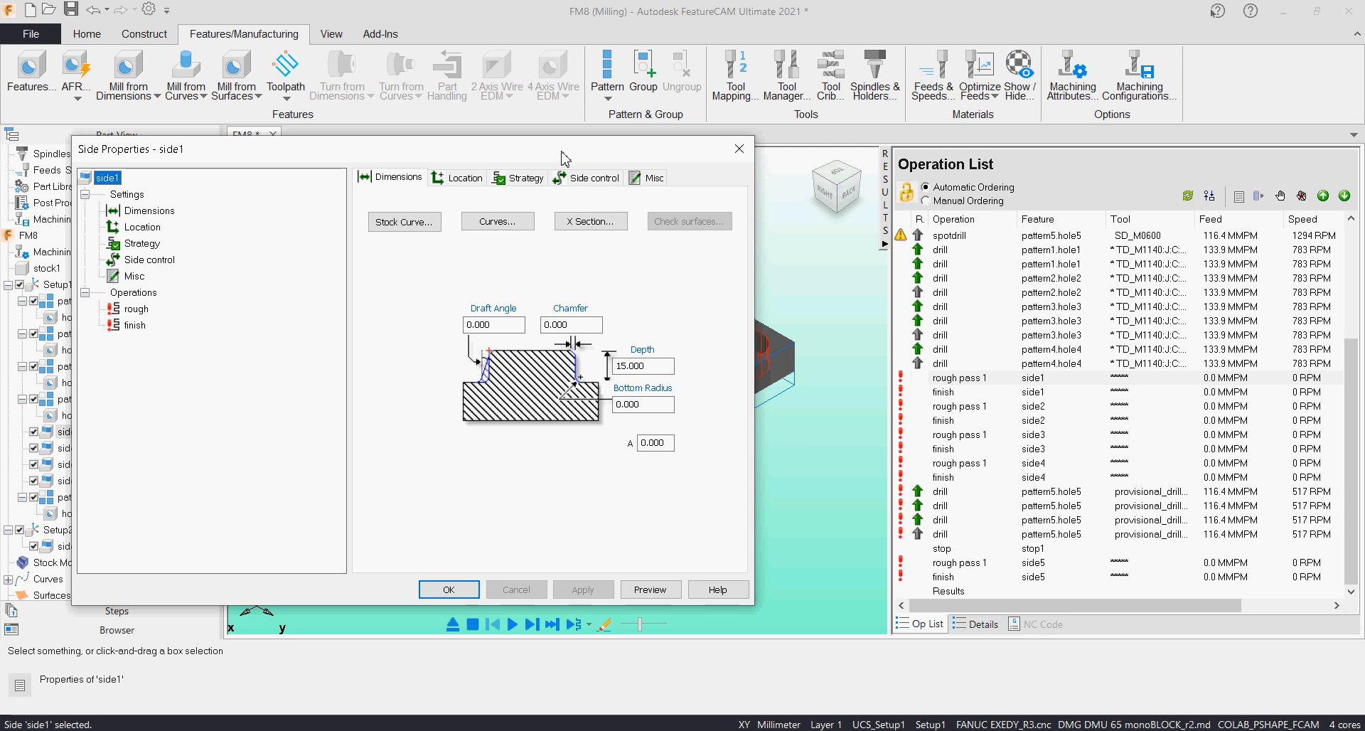
{"action": "left_click_drag", "start_coordinate": [563, 158], "coordinate": [645, 165]}
{"action": "left_click", "coordinate": [209, 314]}
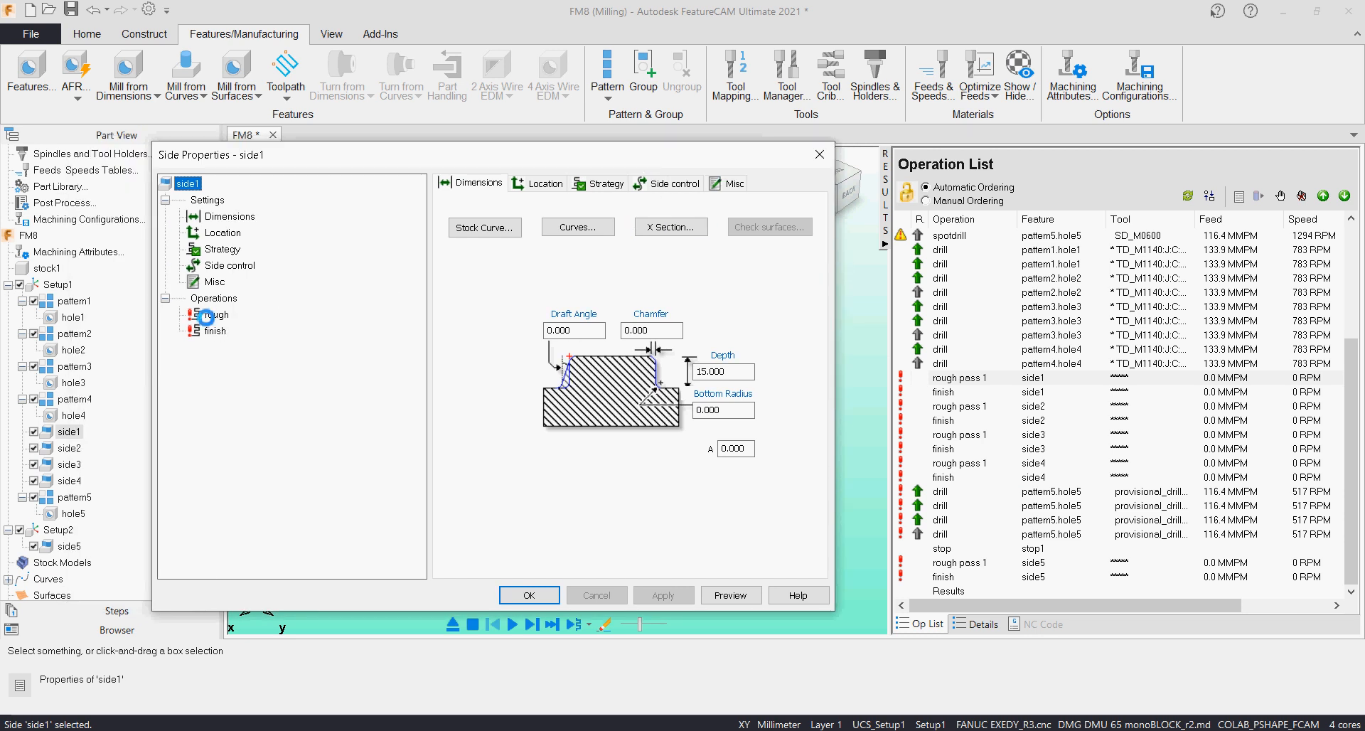
{"action": "left_click", "coordinate": [490, 376]}
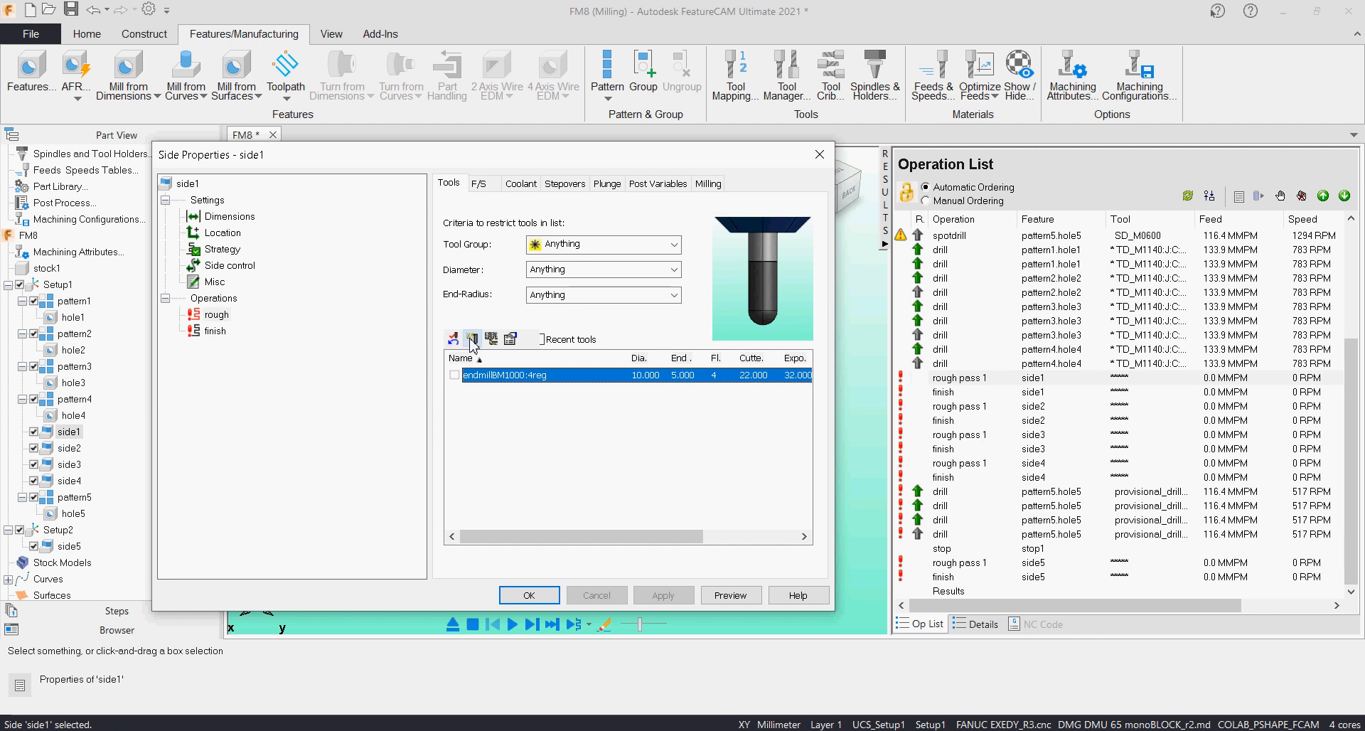
{"action": "left_click", "coordinate": [472, 340]}
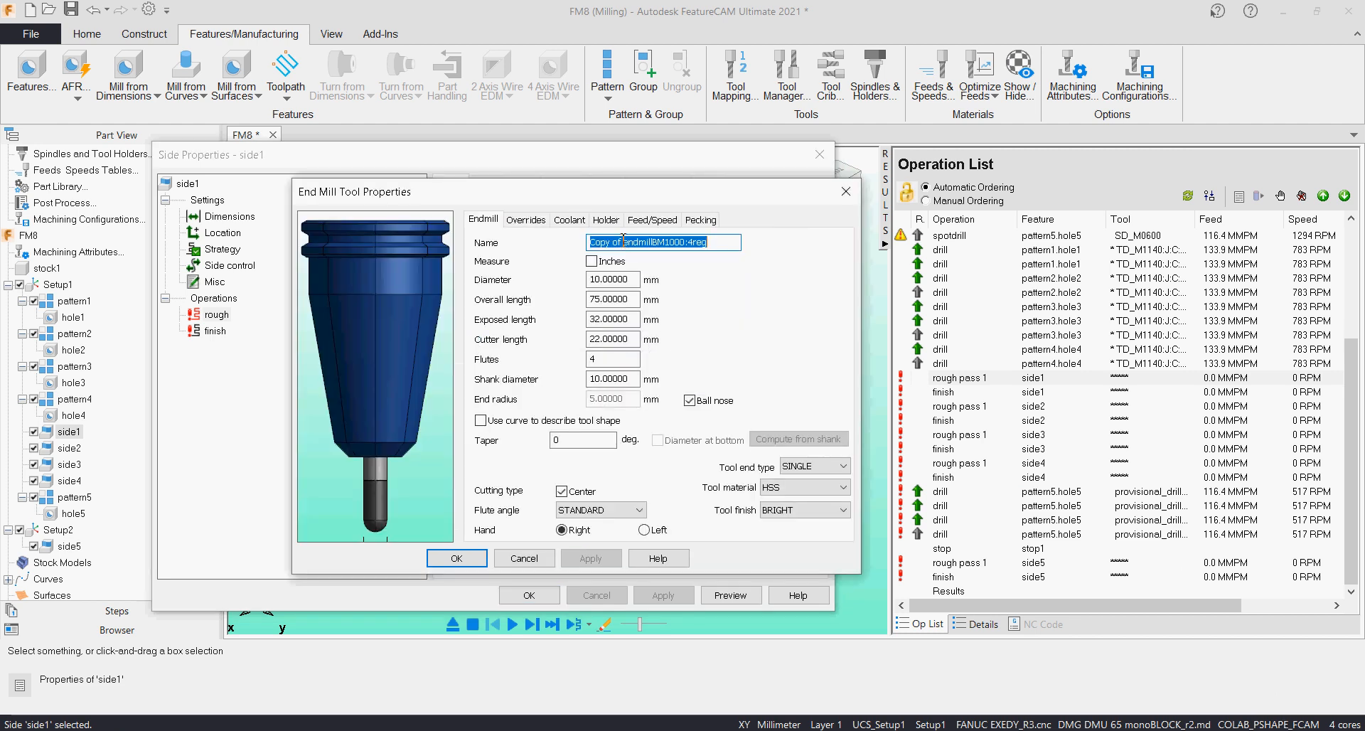
Step: Name the copied tool endmill1000:4reg, turn off its ball nose and apply an end radius of 0 mm
{"action": "left_click_drag", "start_coordinate": [624, 243], "coordinate": [525, 237]}
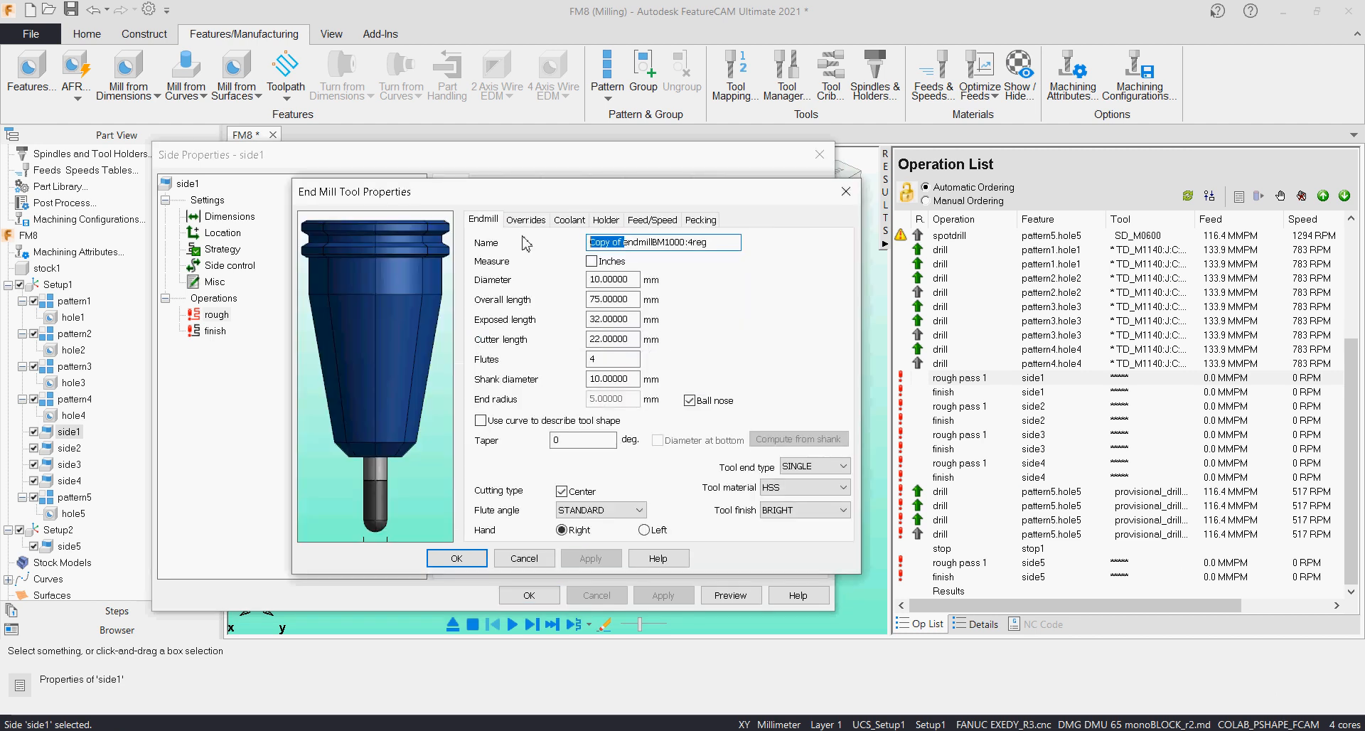
{"action": "key", "text": "Delete"}
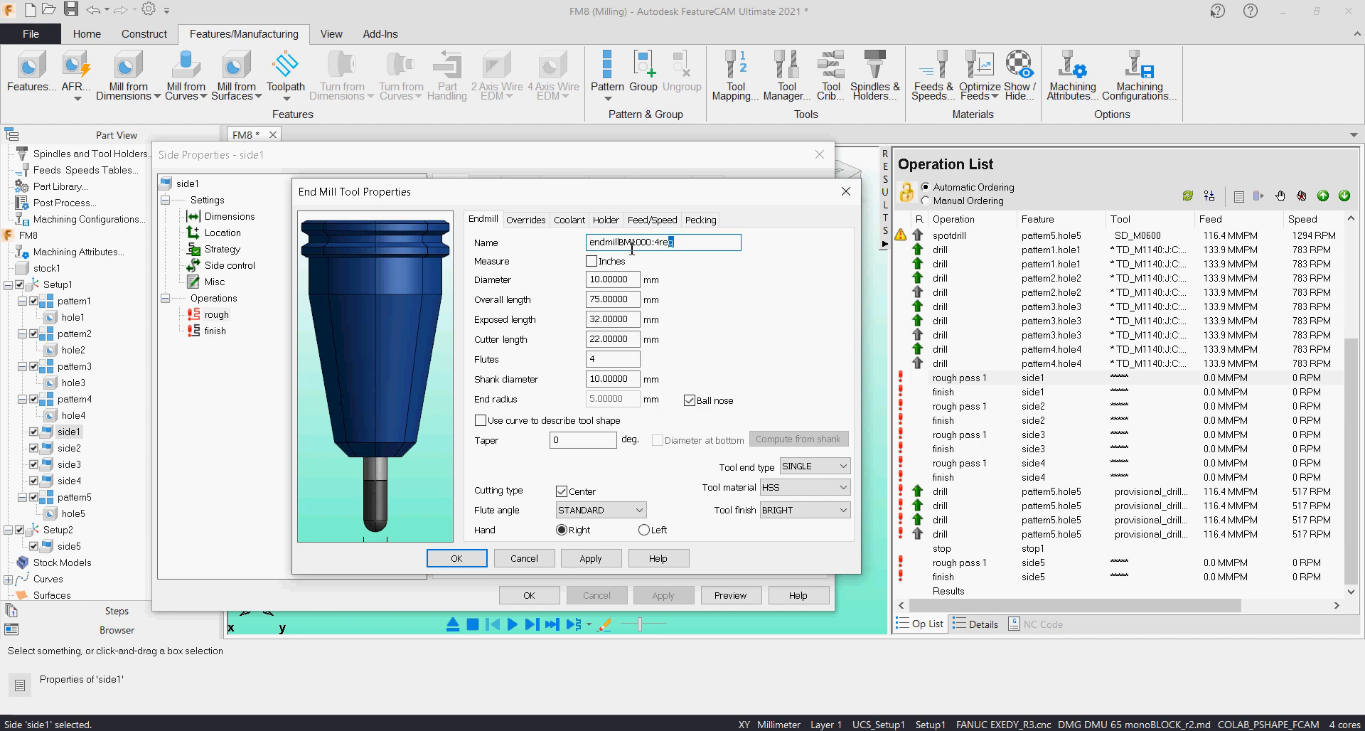
{"action": "key", "text": "Delete"}
{"action": "left_click", "coordinate": [688, 400]}
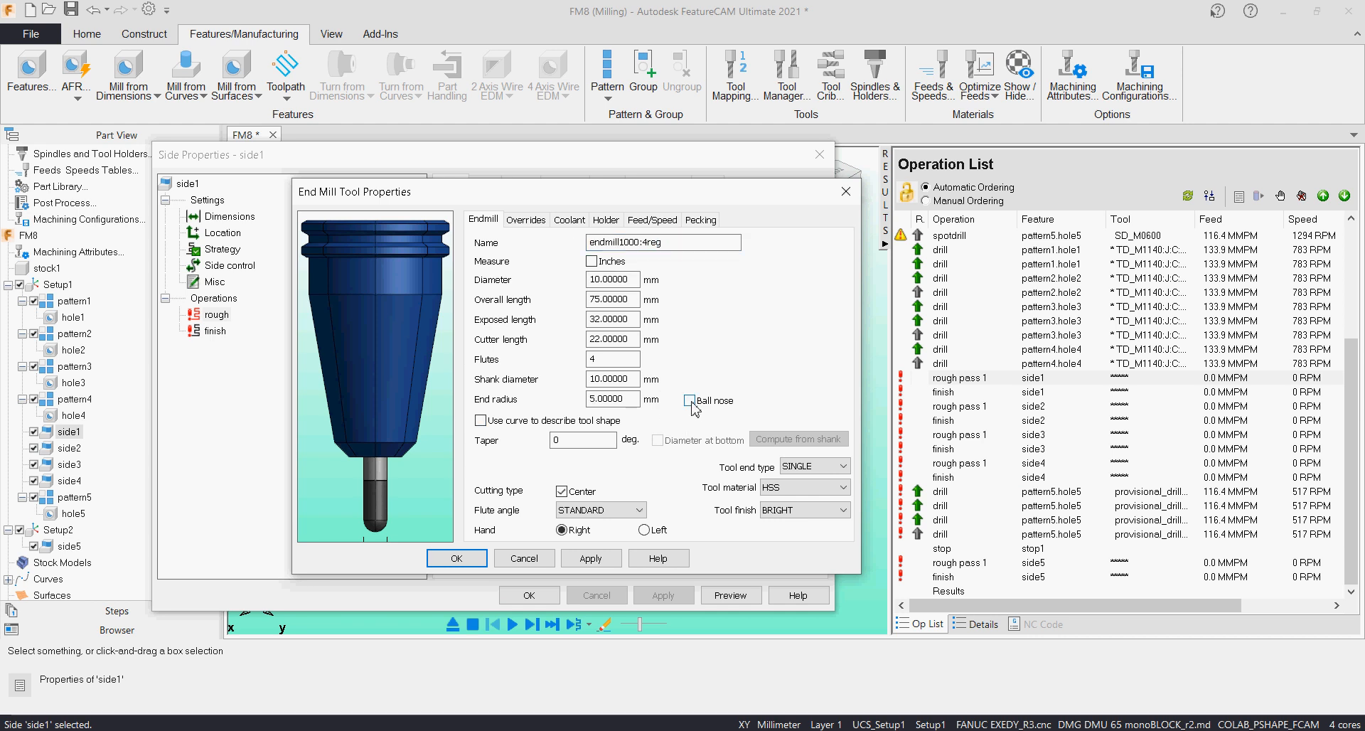
{"action": "left_click", "coordinate": [633, 399]}
{"action": "double_click", "coordinate": [633, 400]}
{"action": "type", "text": "0"}
{"action": "left_click", "coordinate": [597, 562]}
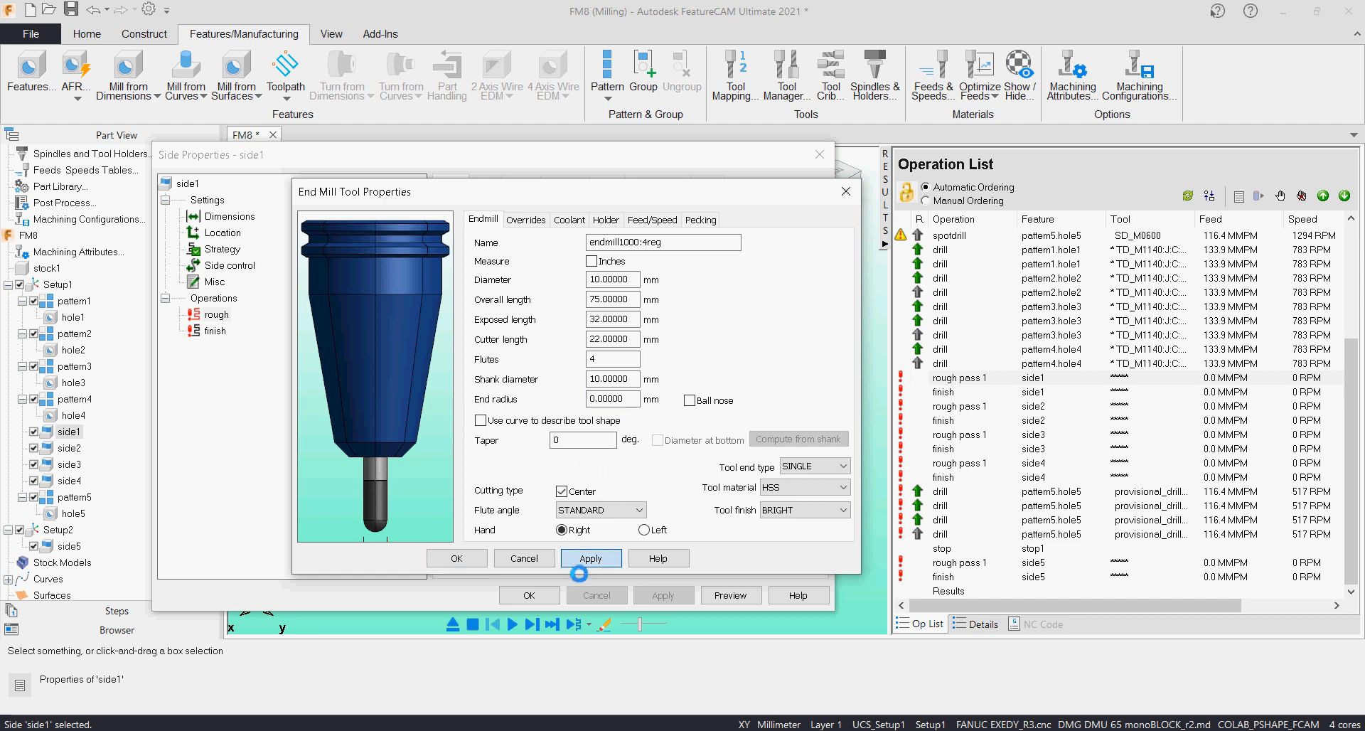
Step: Set the new end mill's exposed length to 50 mm and its cutter length to 35 mm, and apply the changes
{"action": "scroll", "coordinate": [406, 519], "scroll_direction": "up", "scroll_amount": 2}
{"action": "scroll", "coordinate": [371, 452], "scroll_direction": "down", "scroll_amount": 3}
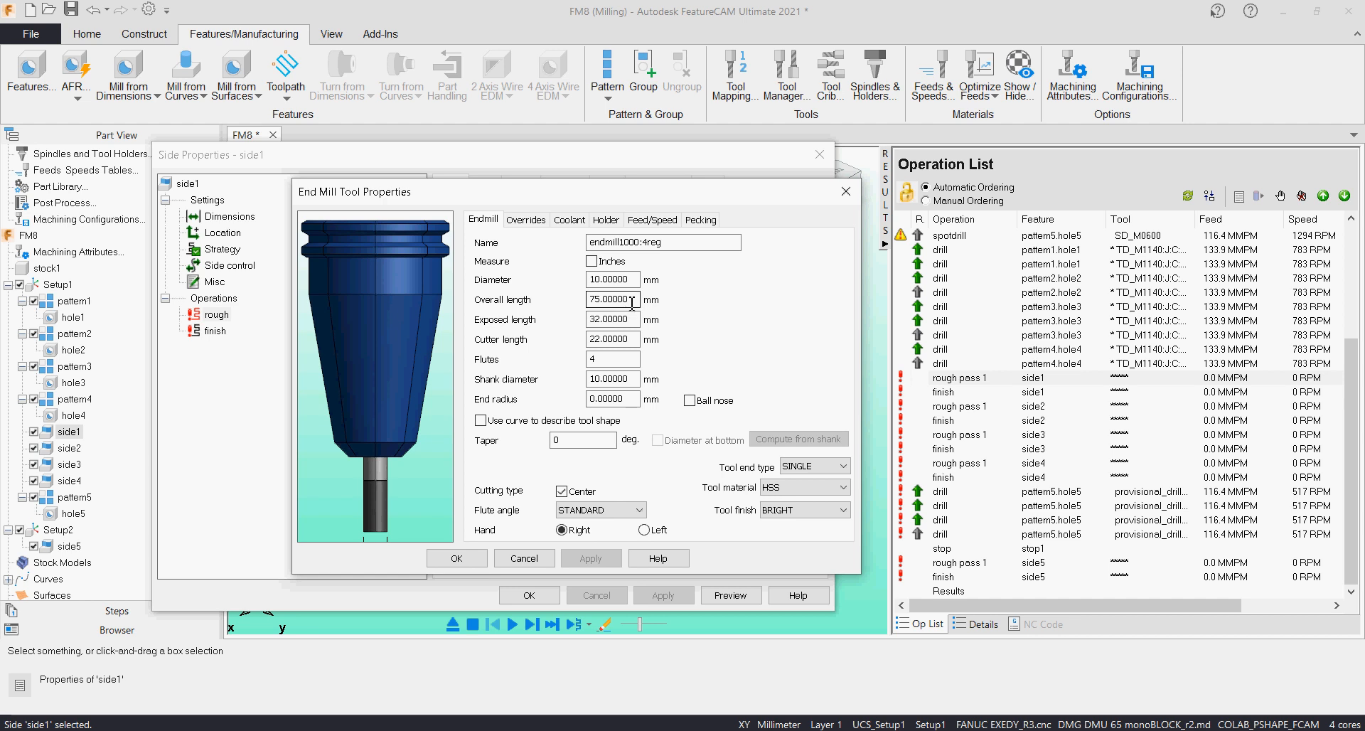
{"action": "left_click_drag", "start_coordinate": [632, 299], "coordinate": [553, 311]}
{"action": "left_click_drag", "start_coordinate": [668, 197], "coordinate": [778, 190]}
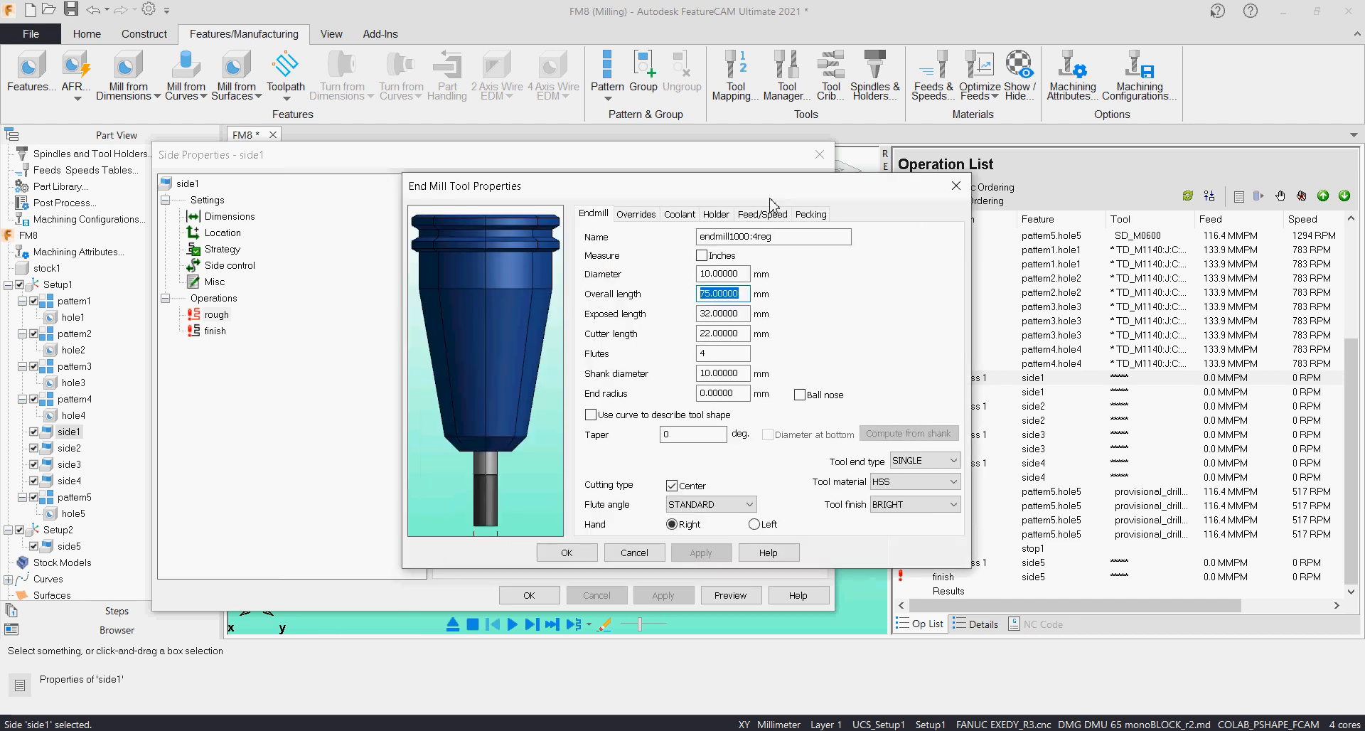
{"action": "left_click_drag", "start_coordinate": [740, 314], "coordinate": [637, 302]}
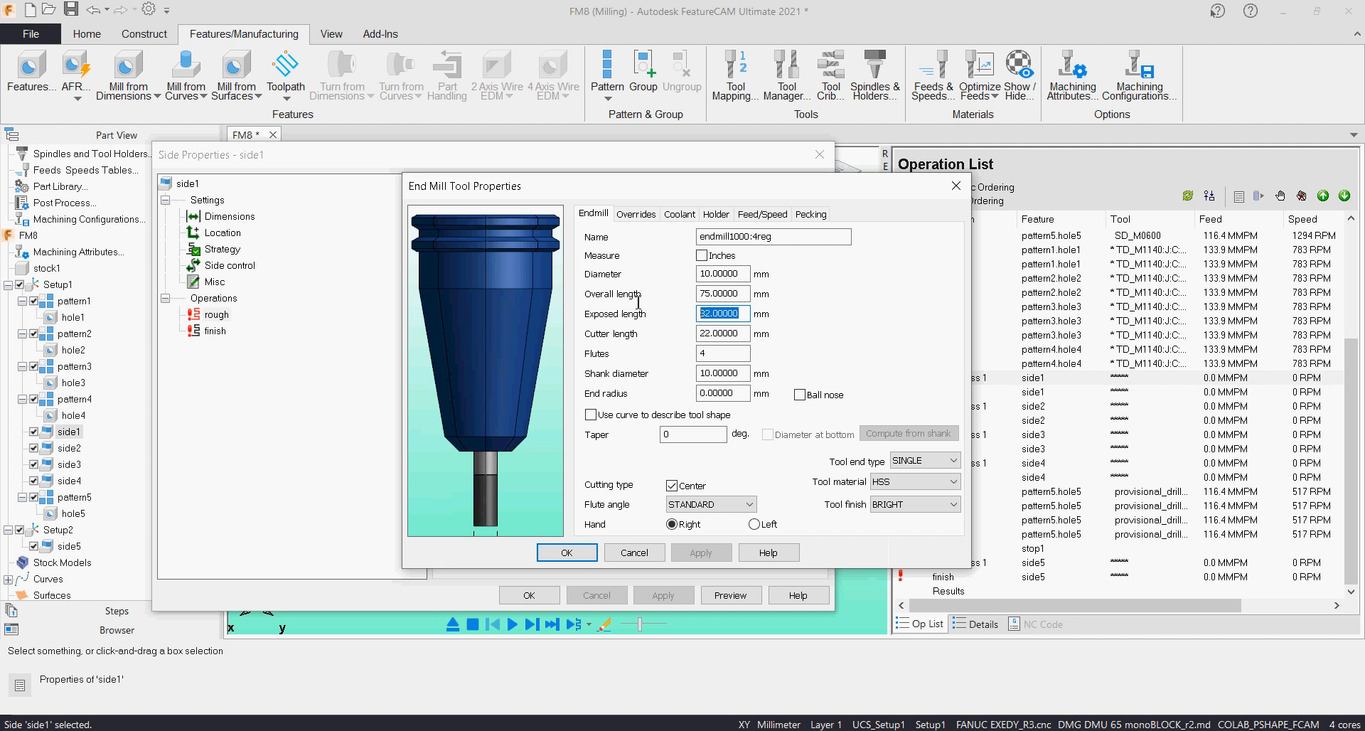
{"action": "type", "text": "50"}
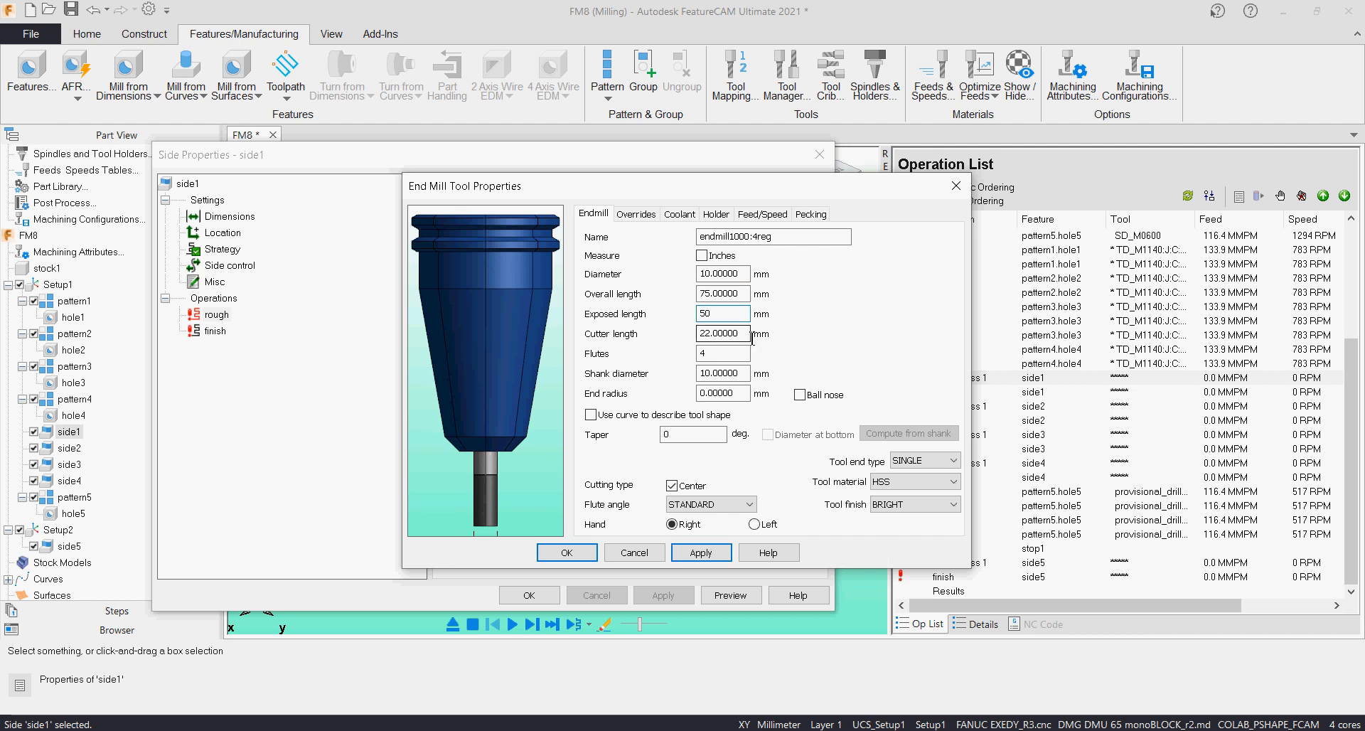
{"action": "left_click_drag", "start_coordinate": [739, 334], "coordinate": [658, 322]}
{"action": "type", "text": "35"}
{"action": "left_click", "coordinate": [700, 552]}
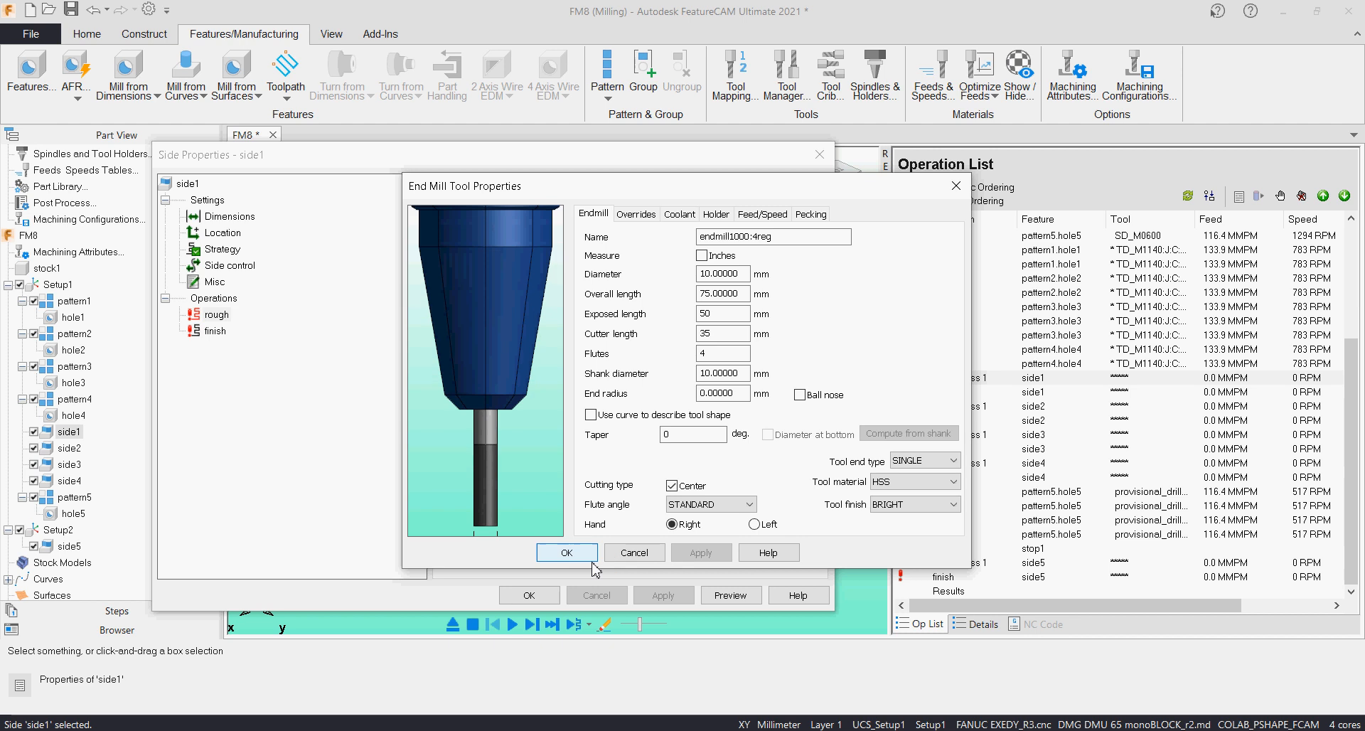
Step: Save the new end mill, set it as the tool override for the side1 rough operation and apply it
{"action": "left_click", "coordinate": [570, 553]}
{"action": "left_click", "coordinate": [472, 427]}
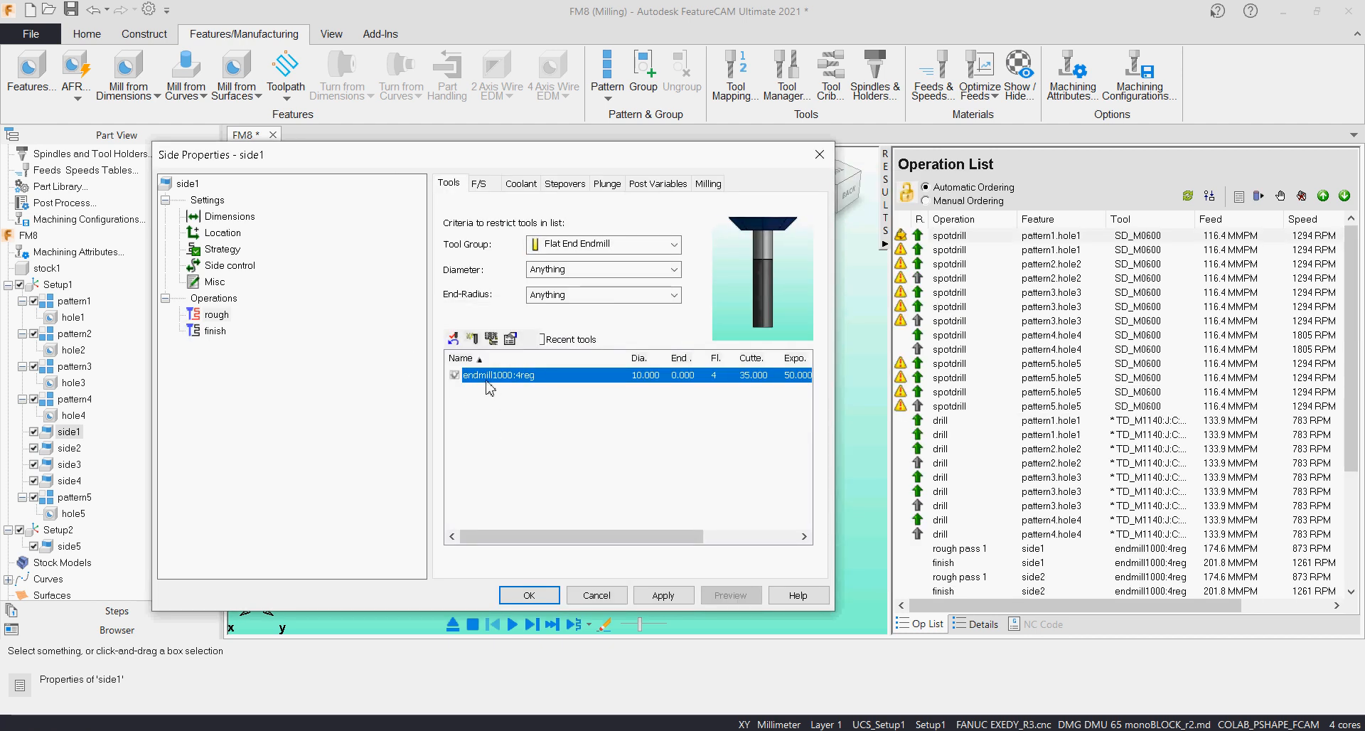
{"action": "left_click", "coordinate": [658, 597]}
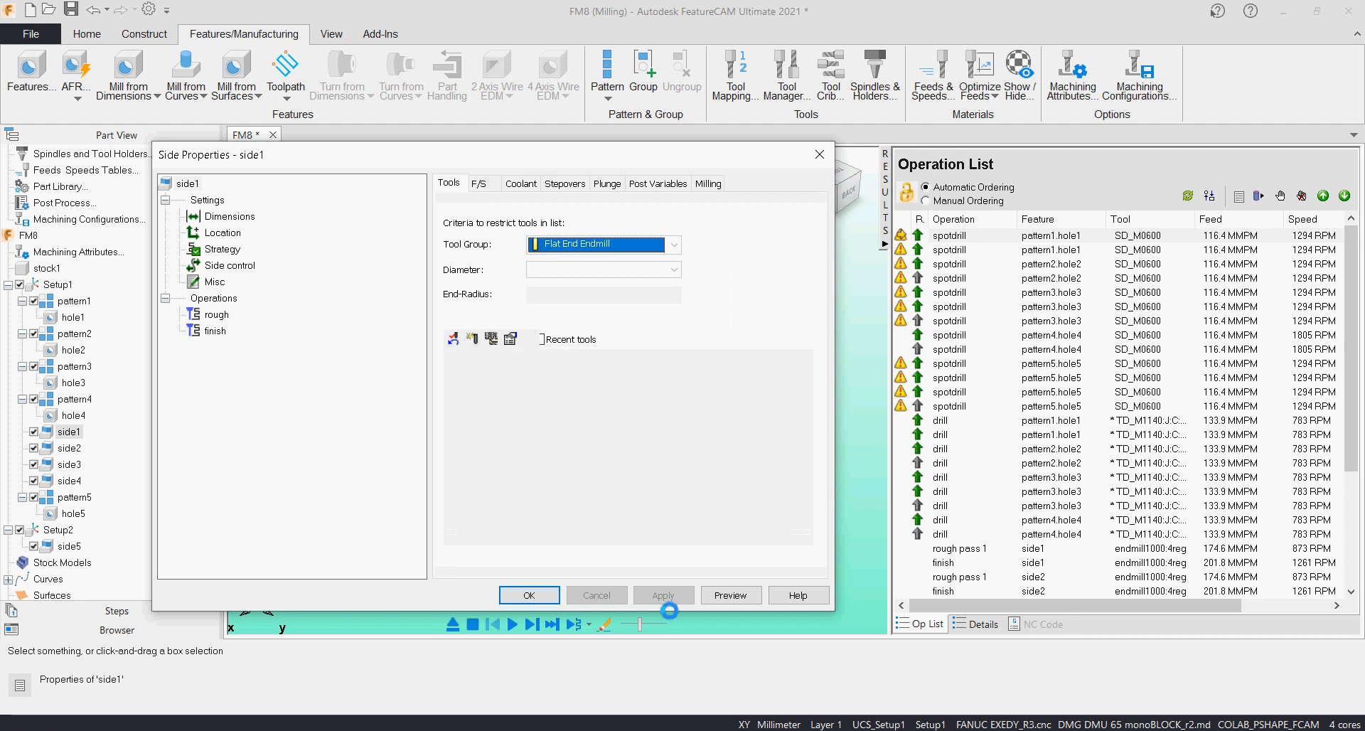
{"action": "left_click", "coordinate": [545, 597]}
Step: Review the operations still lacking a tool, and check the pattern5.hole5 drill operation's available drills and the hole's dimensions
{"action": "scroll", "coordinate": [1117, 557], "scroll_direction": "down", "scroll_amount": 2}
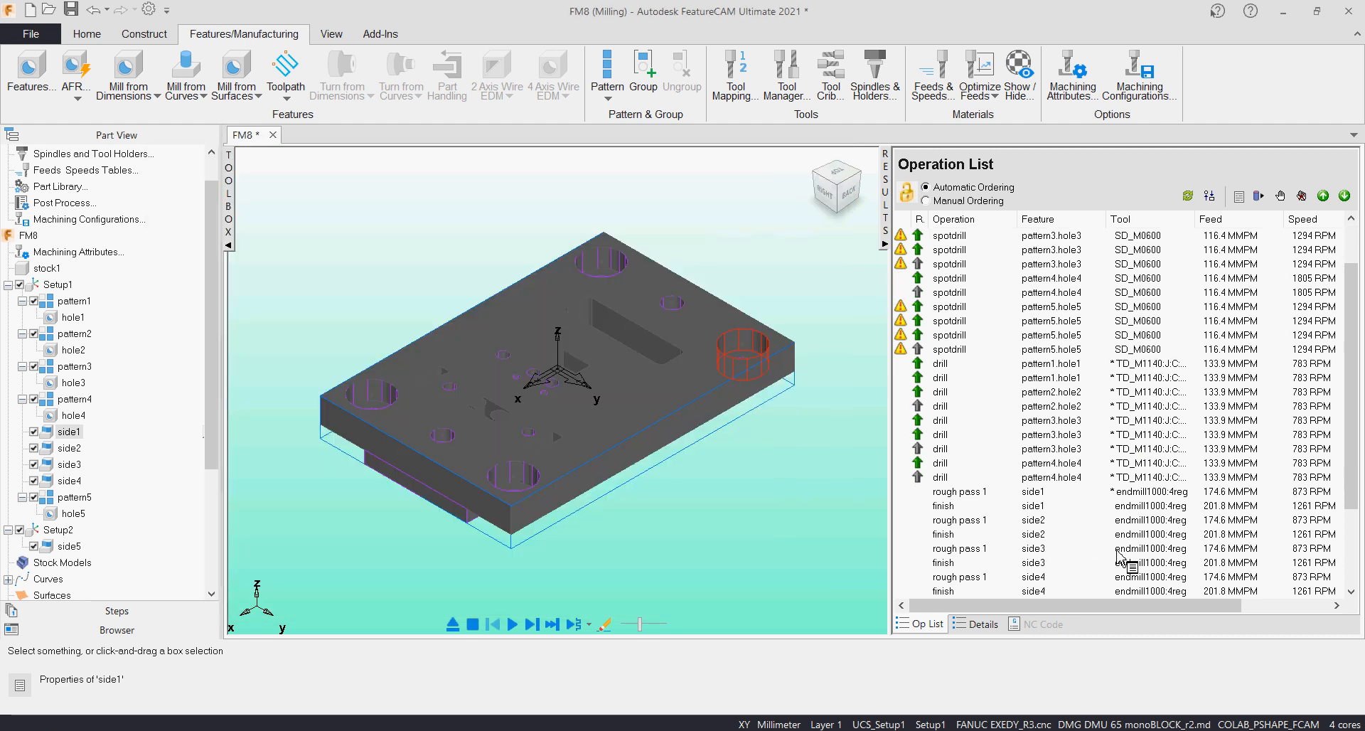
{"action": "scroll", "coordinate": [1118, 557], "scroll_direction": "down", "scroll_amount": 3}
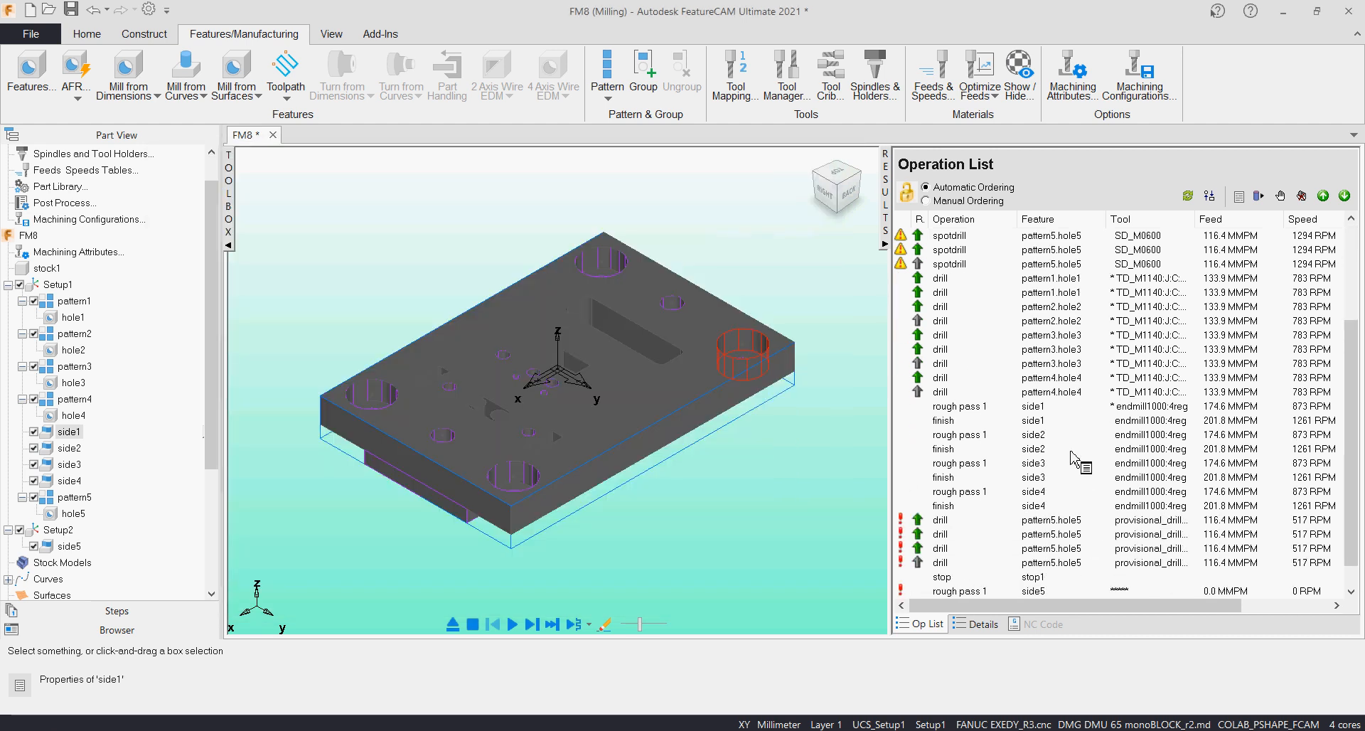
{"action": "scroll", "coordinate": [1071, 455], "scroll_direction": "down", "scroll_amount": 1}
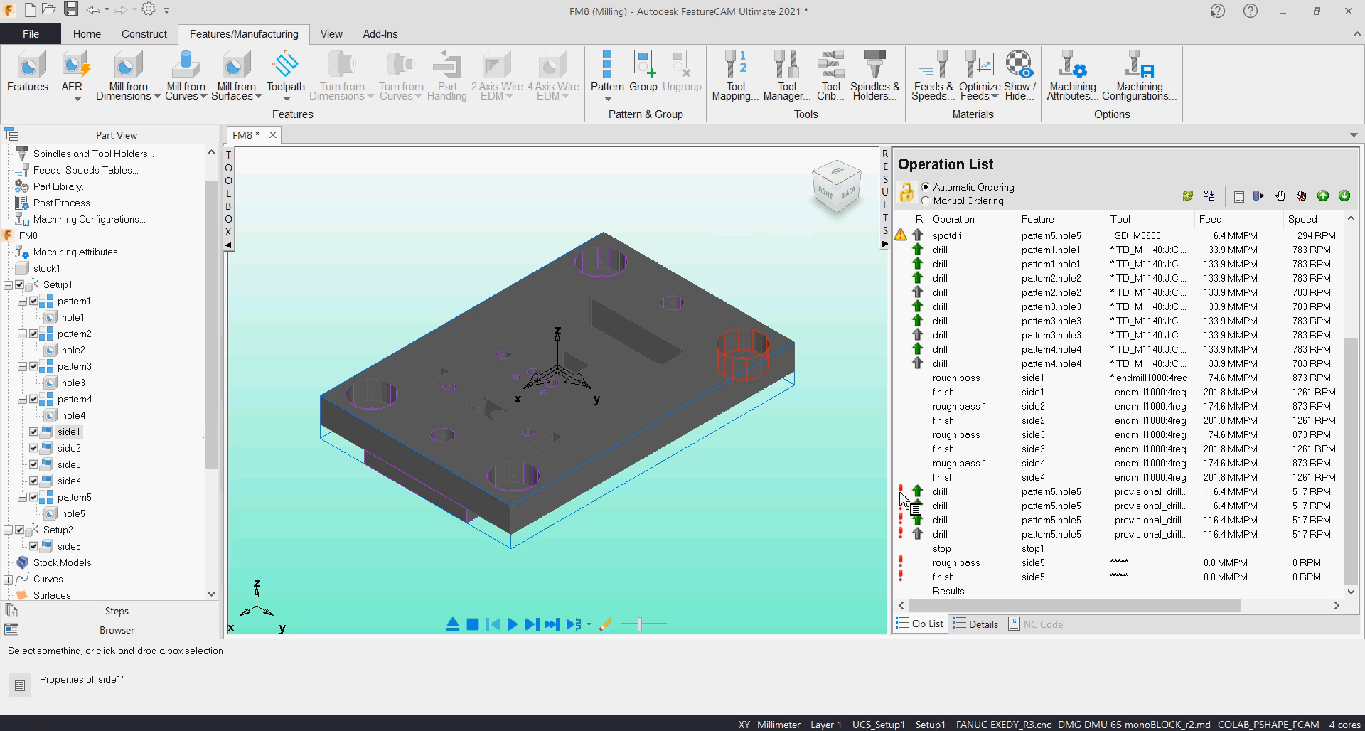
{"action": "mouse_move", "coordinate": [901, 494]}
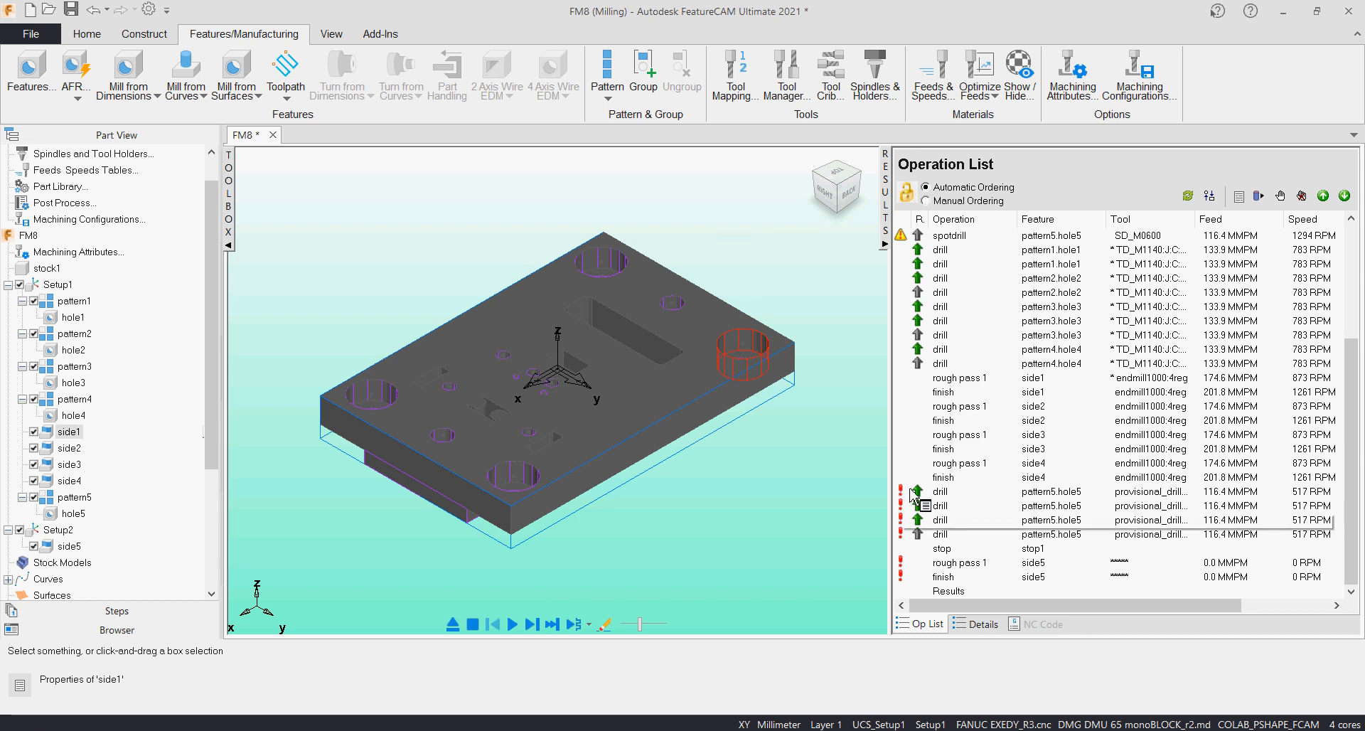
{"action": "left_click", "coordinate": [1130, 493]}
{"action": "left_click_drag", "start_coordinate": [1130, 496], "coordinate": [1118, 538]}
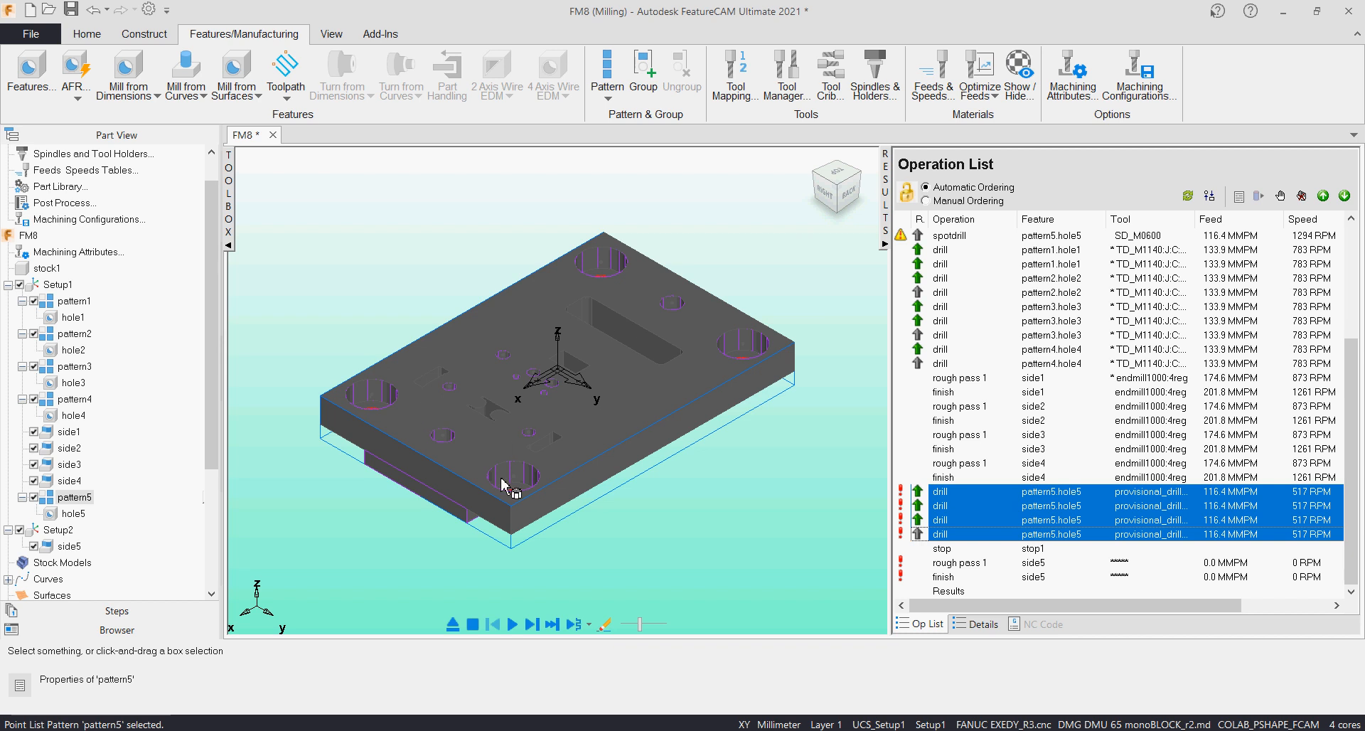
{"action": "left_click", "coordinate": [1117, 490]}
{"action": "double_click", "coordinate": [1119, 490]}
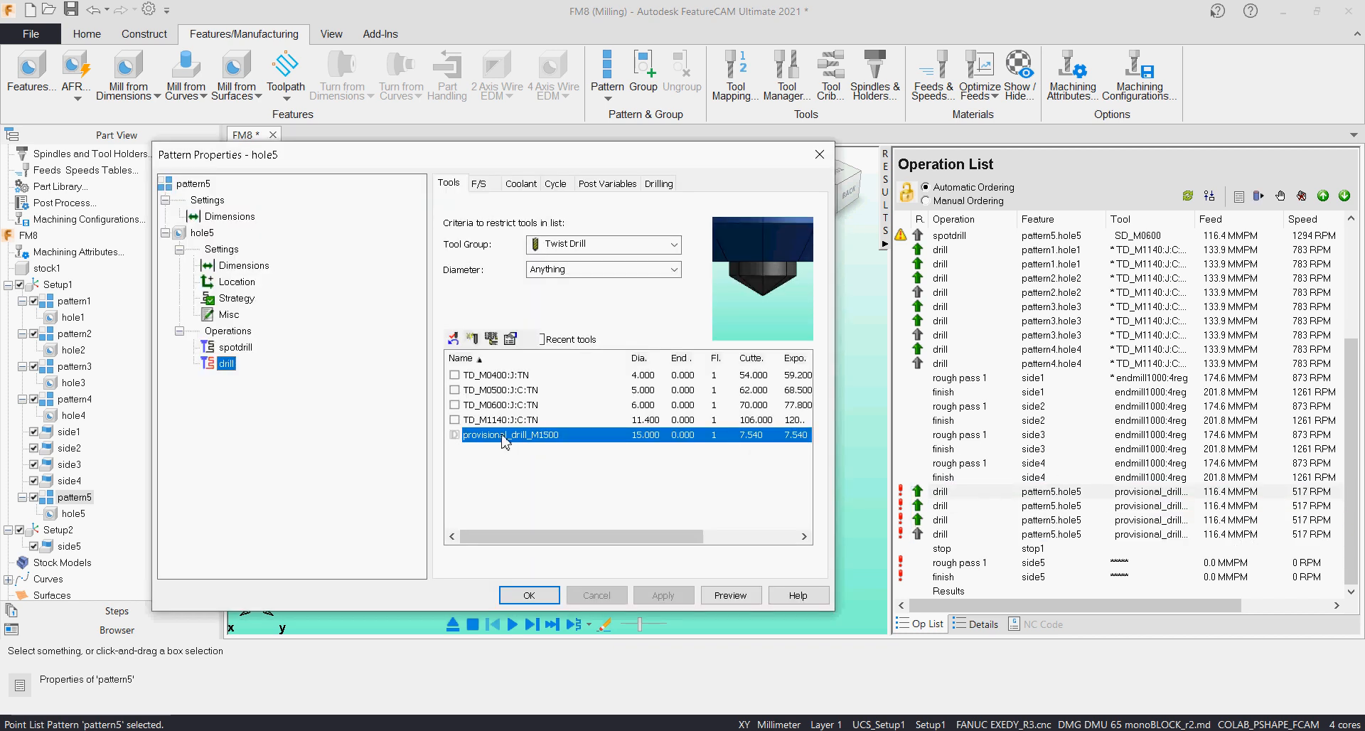
{"action": "left_click", "coordinate": [236, 297]}
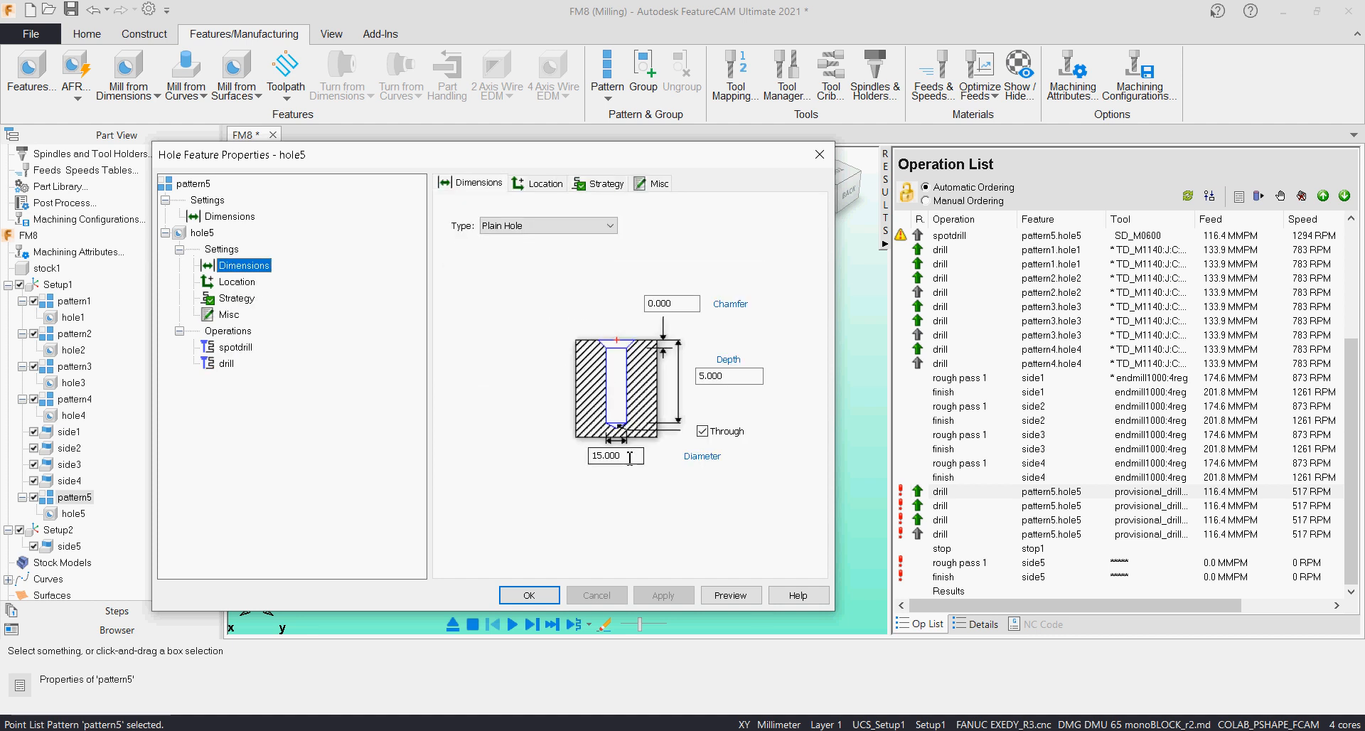
{"action": "left_click", "coordinate": [220, 364]}
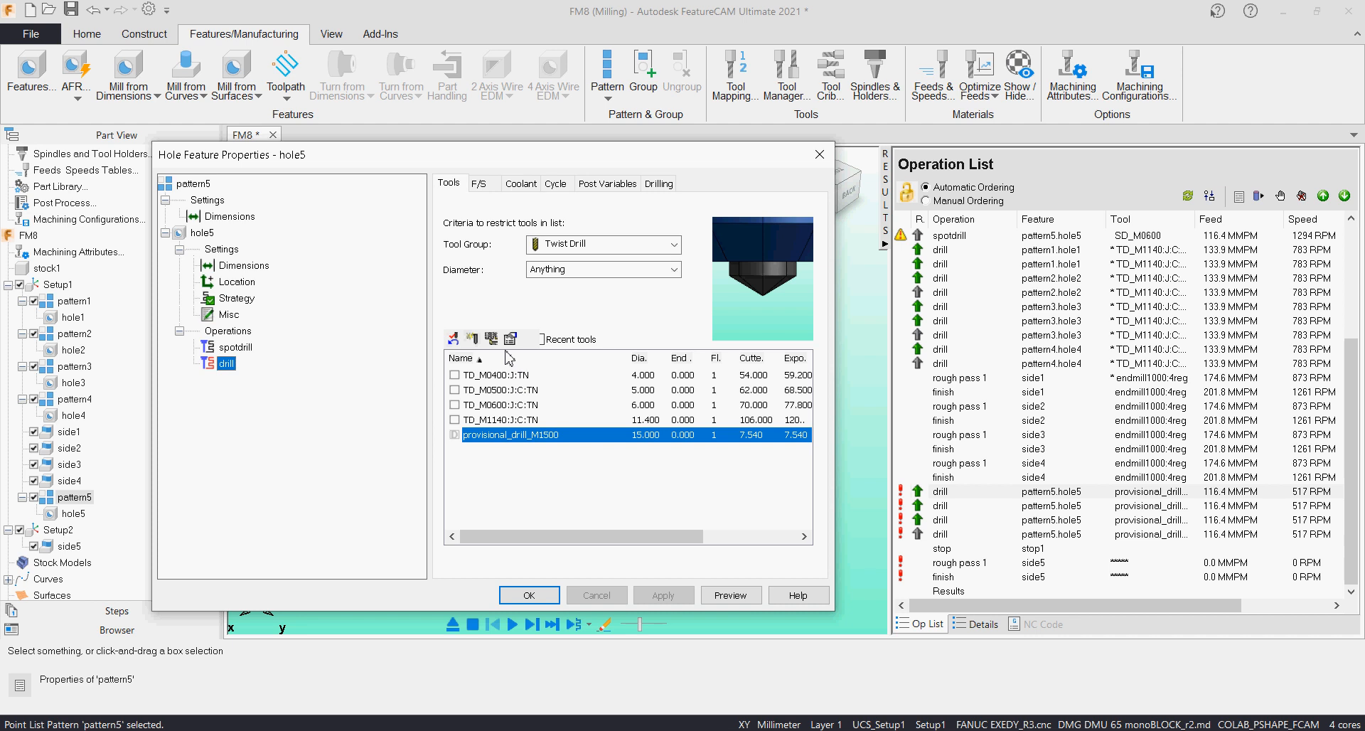
Step: Create a new twist drill from a copy of provisional_drill_M1500 and name it drill_M1500
{"action": "left_click", "coordinate": [473, 339]}
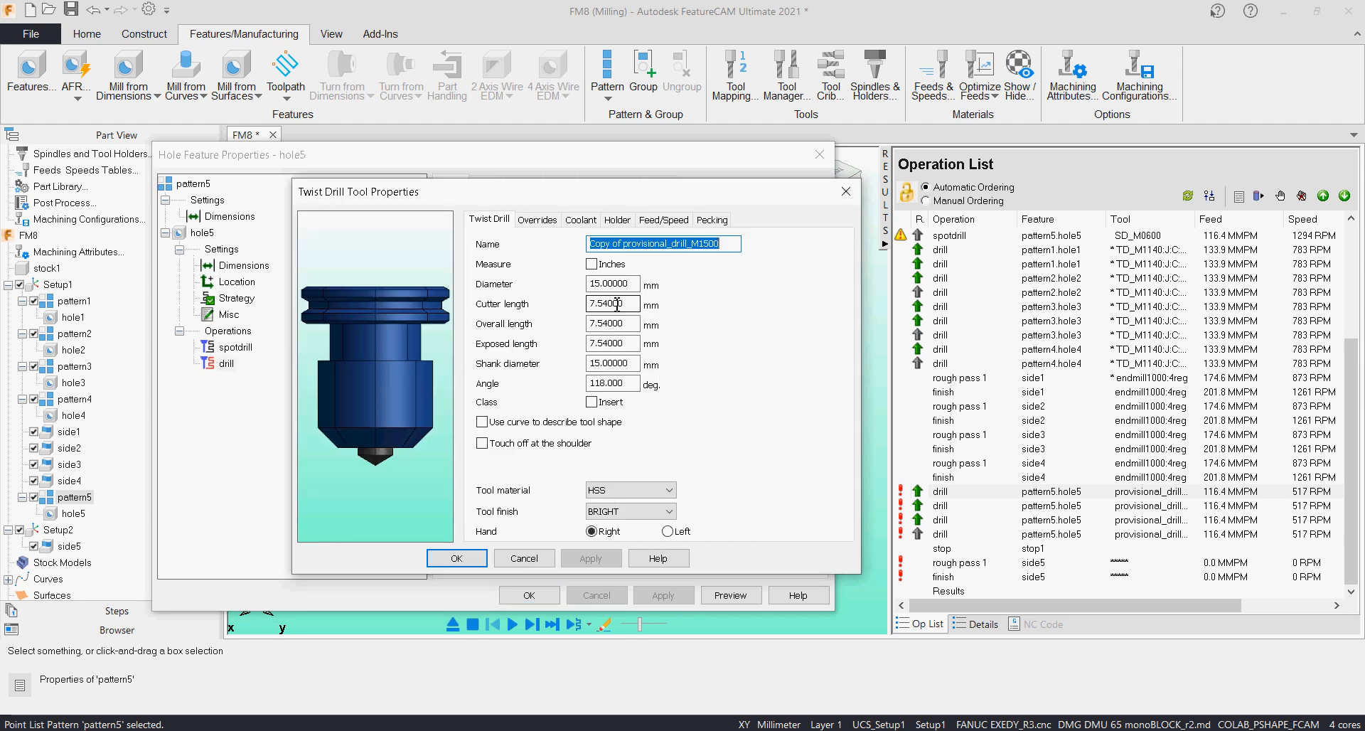
{"action": "left_click_drag", "start_coordinate": [672, 244], "coordinate": [555, 238]}
{"action": "key", "text": "Delete"}
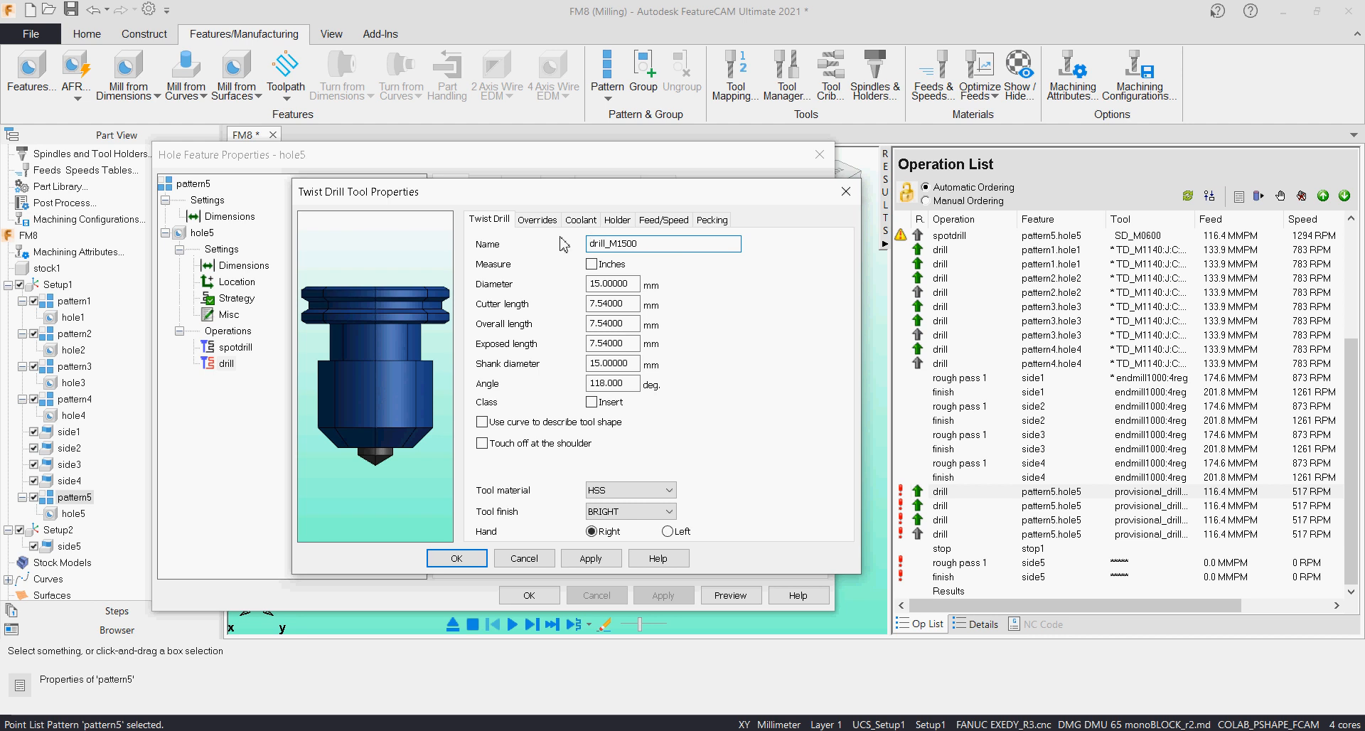
{"action": "left_click_drag", "start_coordinate": [561, 192], "coordinate": [686, 177]}
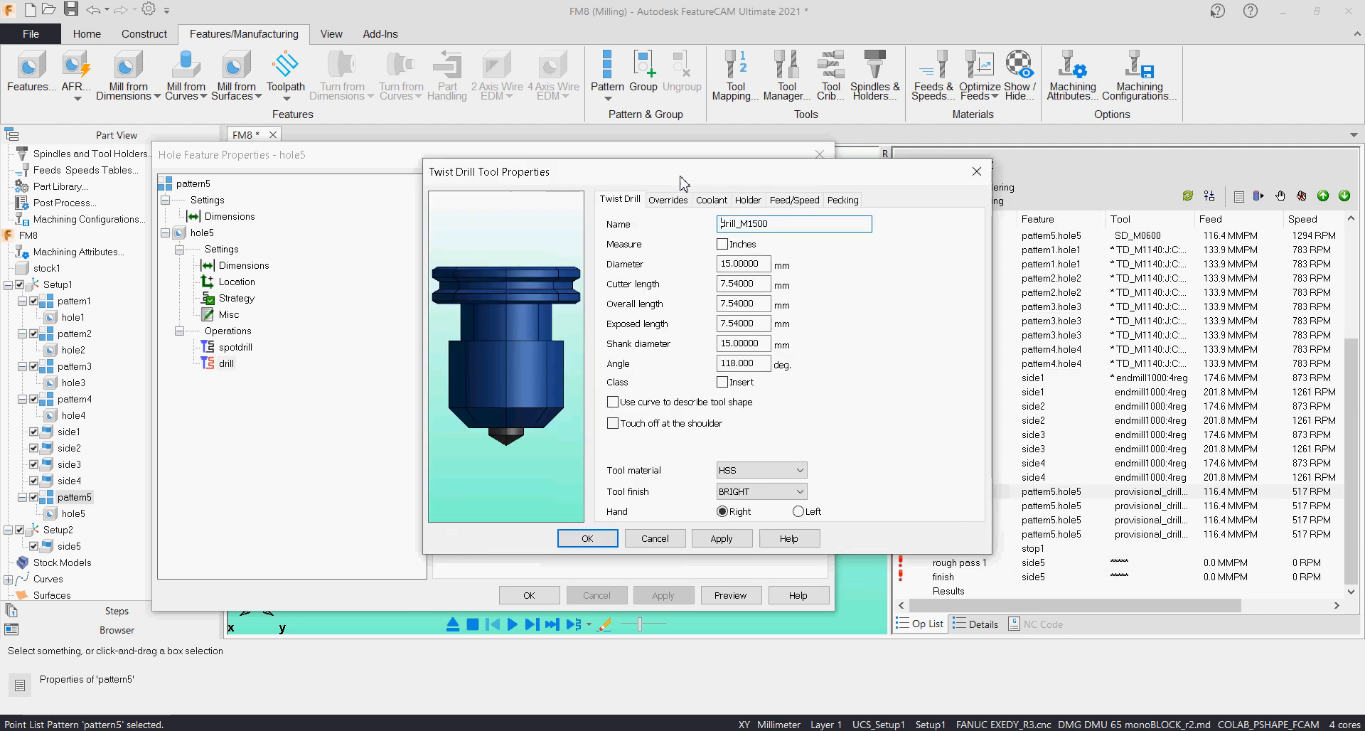
Step: Set drill_M1500's cutter length to 50 mm, overall length to 55 mm and exposed length to 60 mm, and save it as the hole5 drill override
{"action": "left_click_drag", "start_coordinate": [755, 283], "coordinate": [693, 286]}
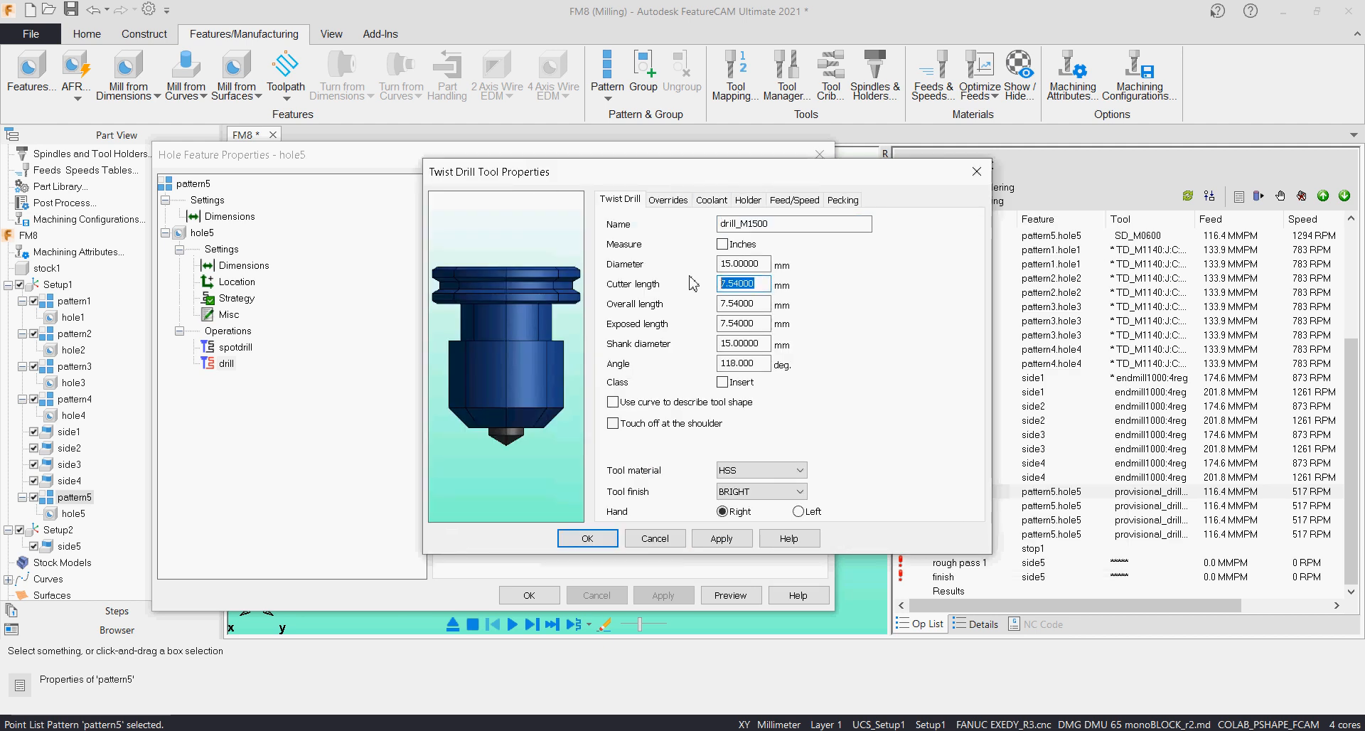
{"action": "type", "text": "50"}
{"action": "key", "text": "Tab"}
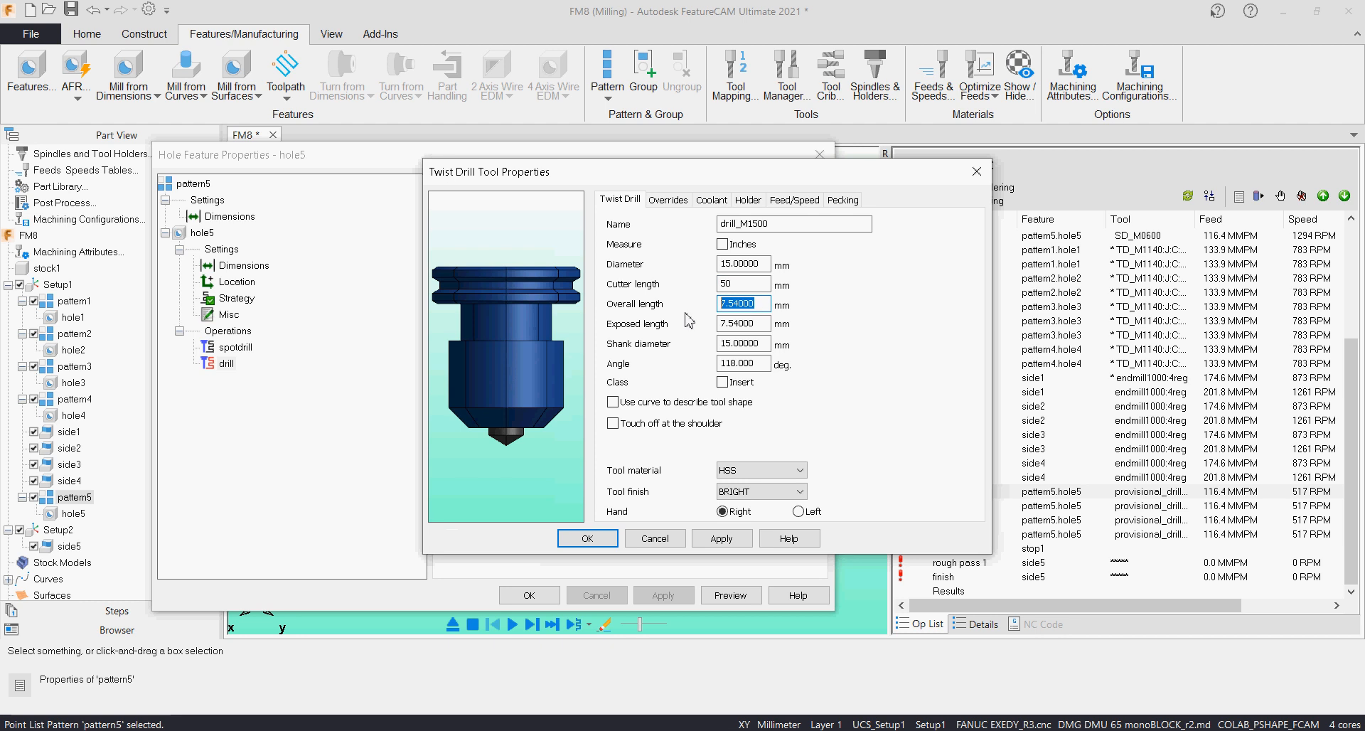
{"action": "type", "text": "55"}
{"action": "key", "text": "Tab"}
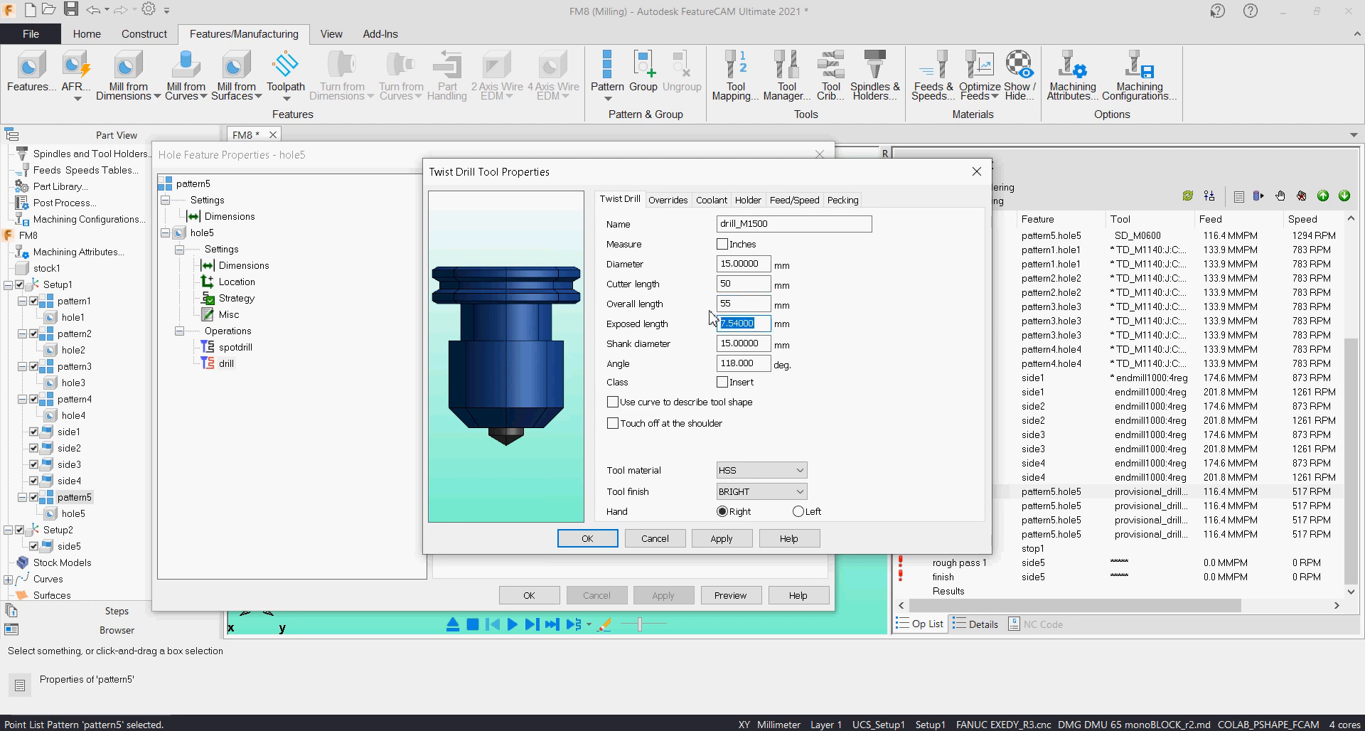
{"action": "type", "text": "60"}
{"action": "key", "text": "Tab"}
{"action": "left_click", "coordinate": [759, 364]}
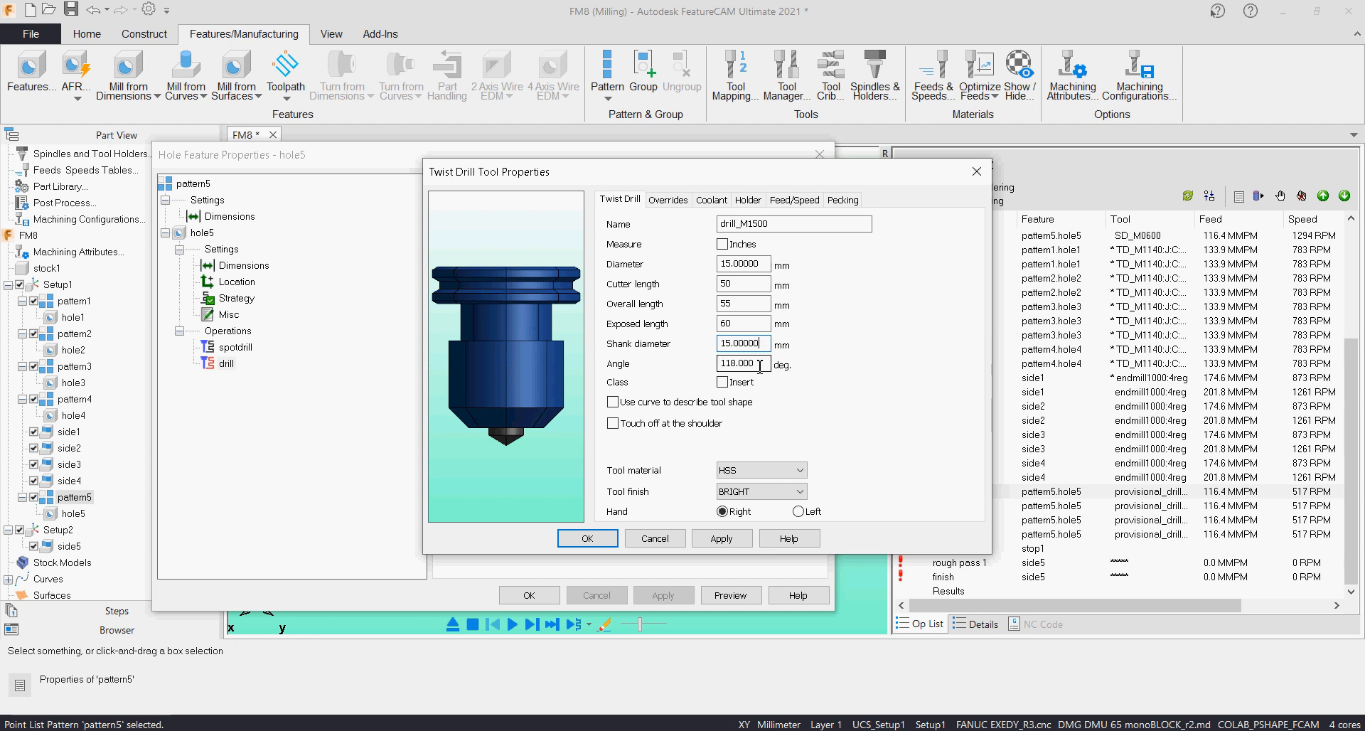
{"action": "left_click", "coordinate": [746, 540]}
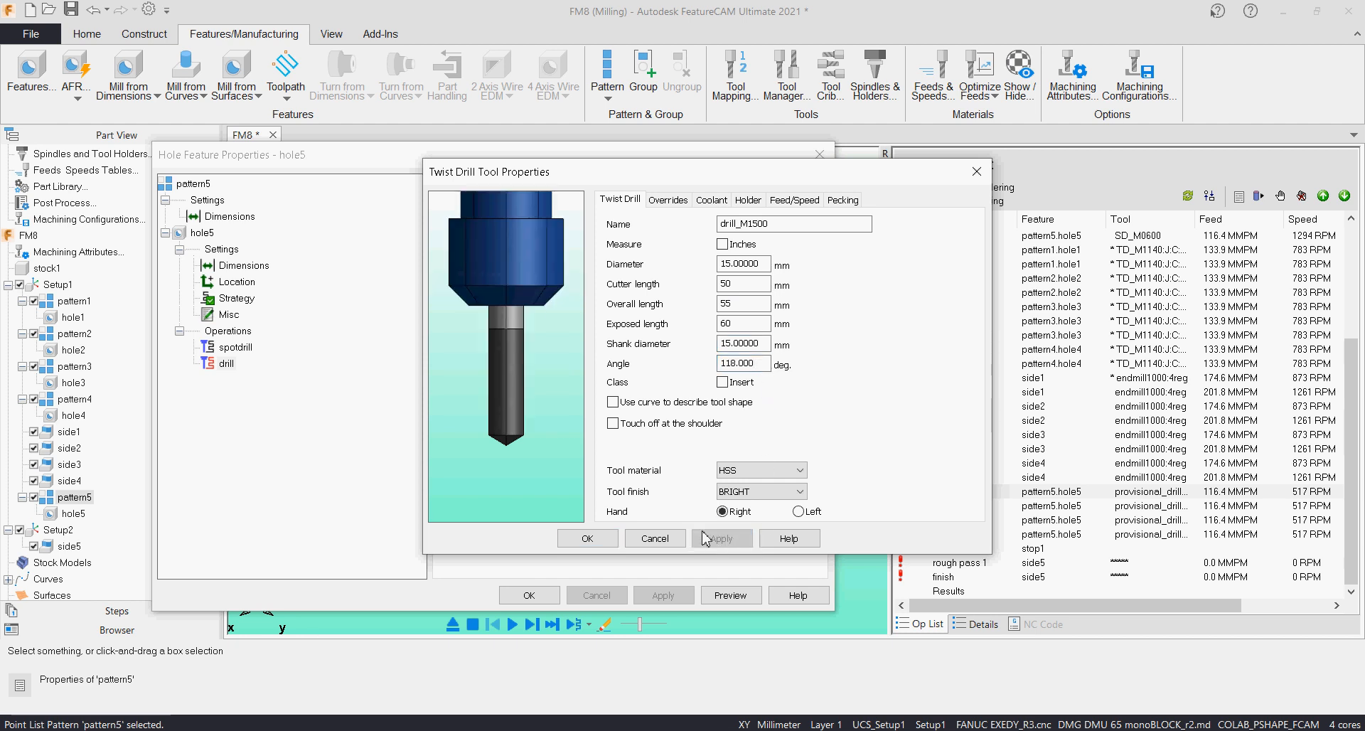
{"action": "left_click", "coordinate": [599, 546]}
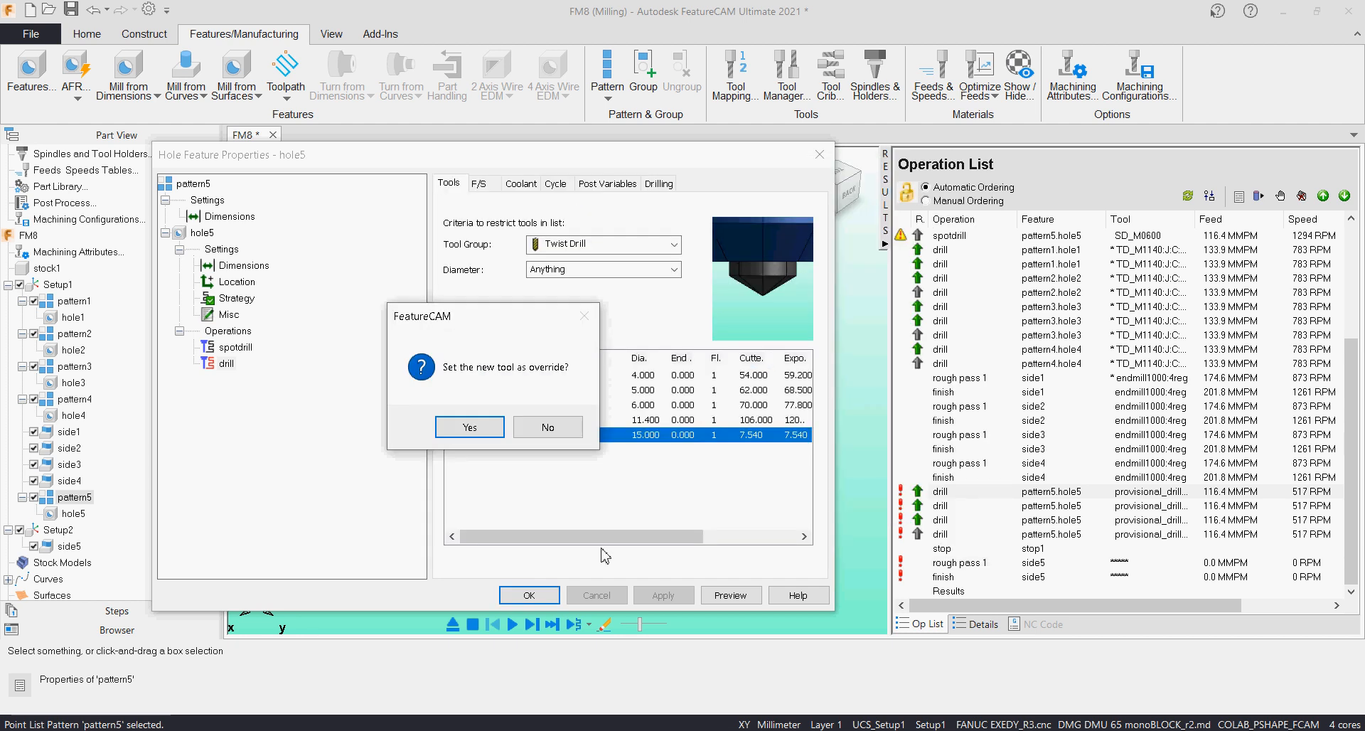
{"action": "left_click", "coordinate": [470, 432]}
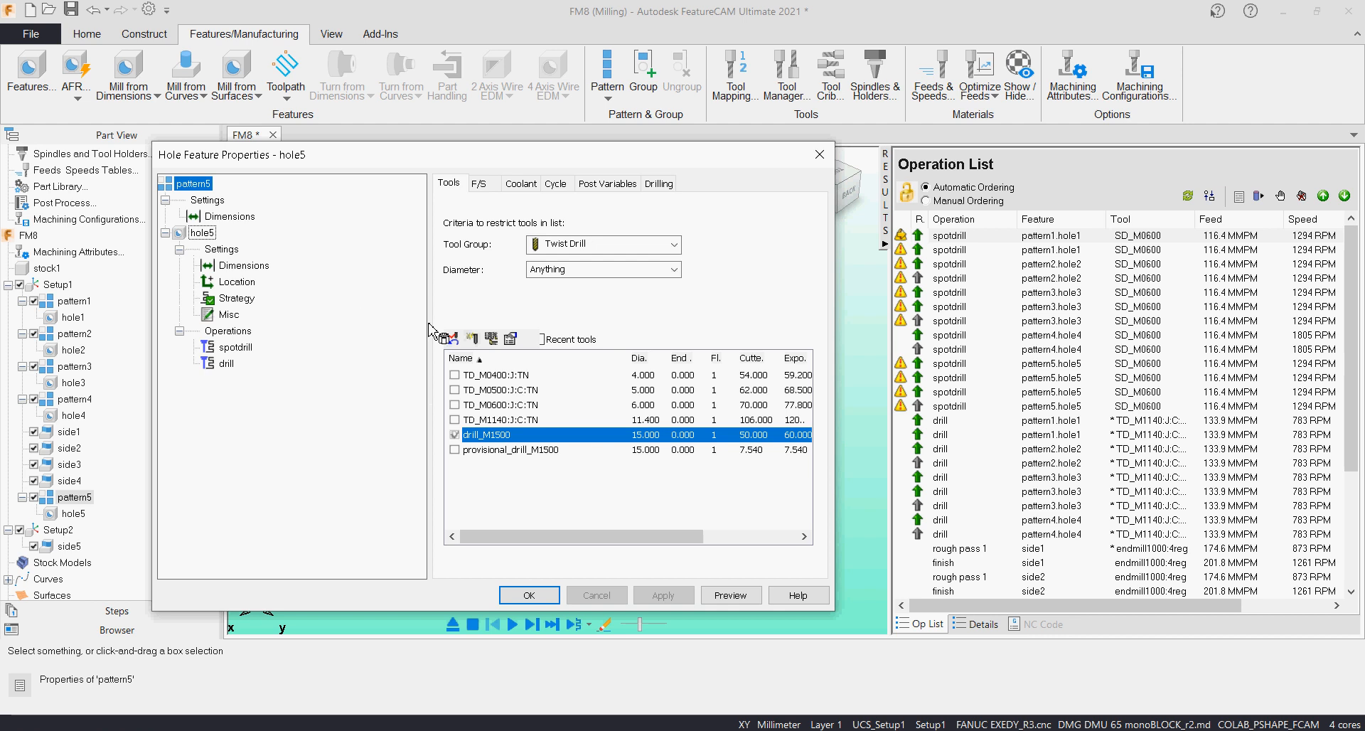
Step: Check the tool assigned to hole5's drill operation and review the operation list for operations still lacking a tool
{"action": "left_click", "coordinate": [228, 266]}
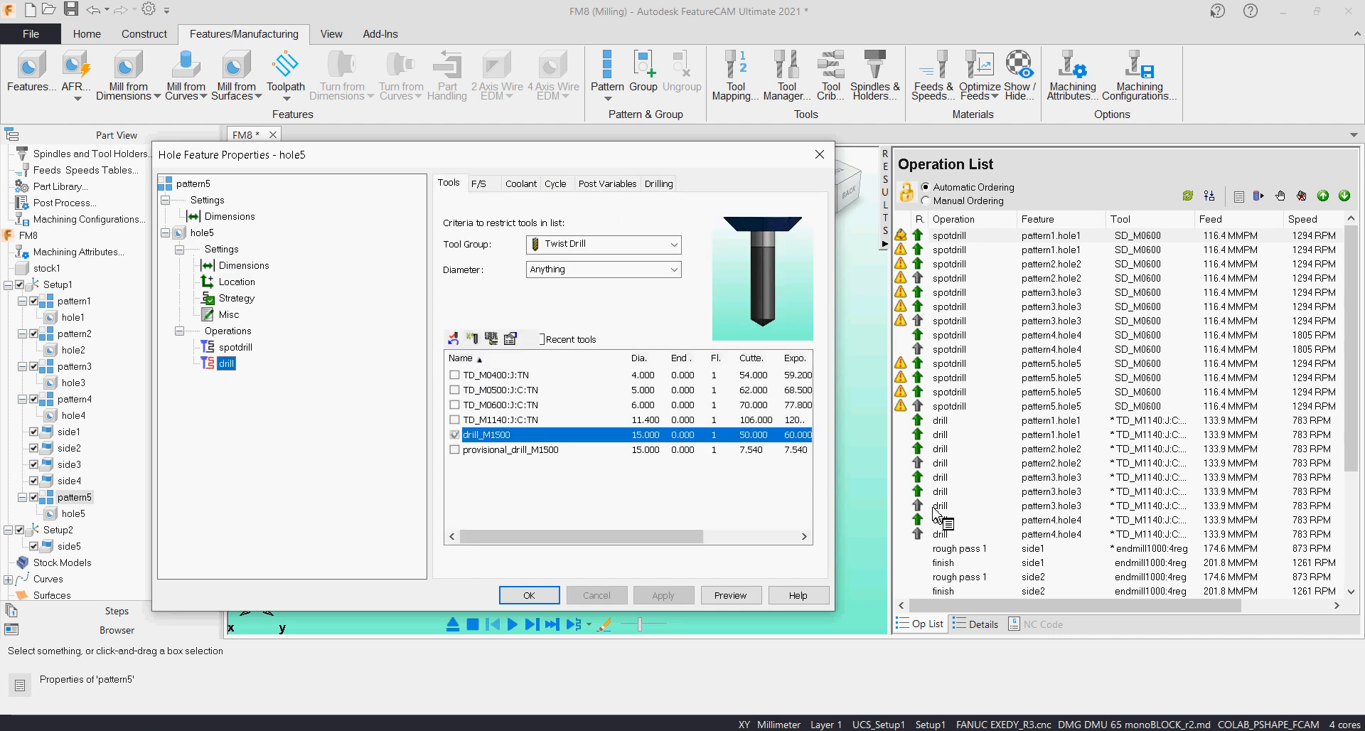
{"action": "scroll", "coordinate": [1037, 529], "scroll_direction": "down", "scroll_amount": 3}
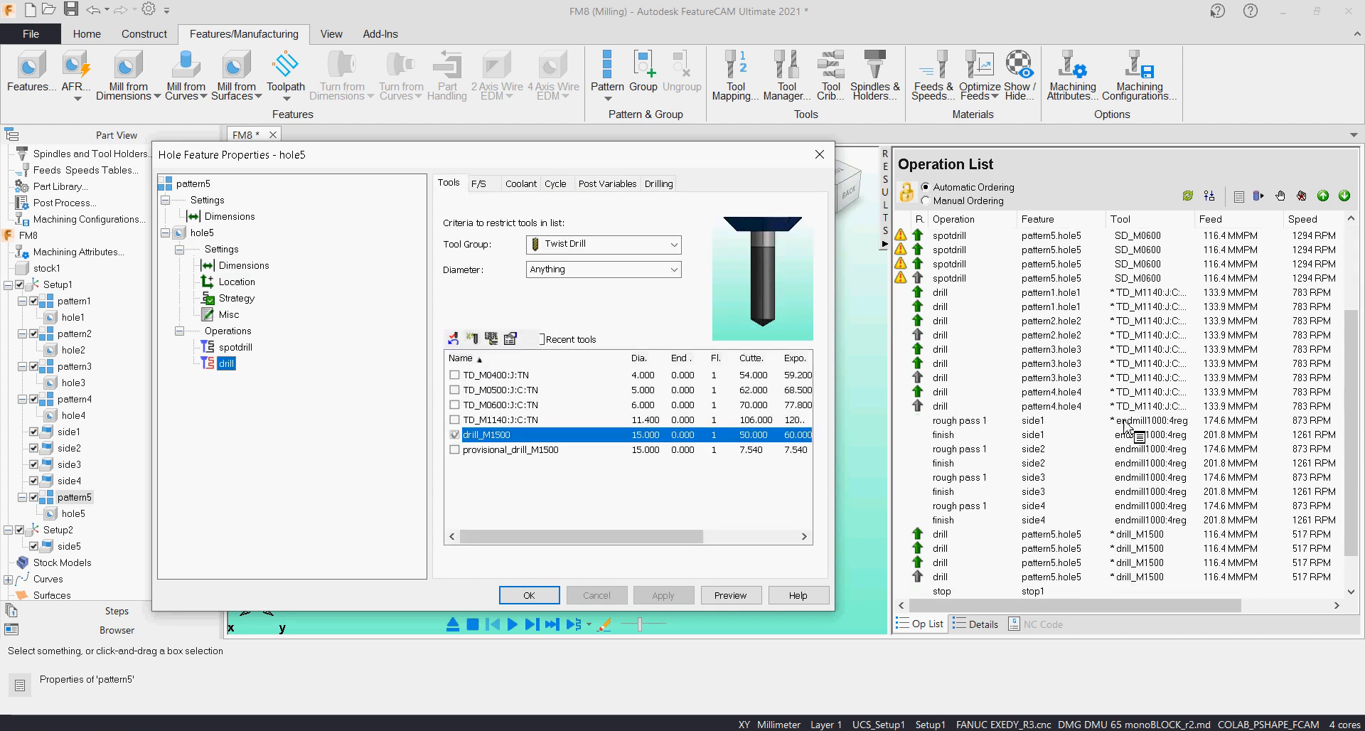
{"action": "scroll", "coordinate": [1130, 455], "scroll_direction": "down", "scroll_amount": 1}
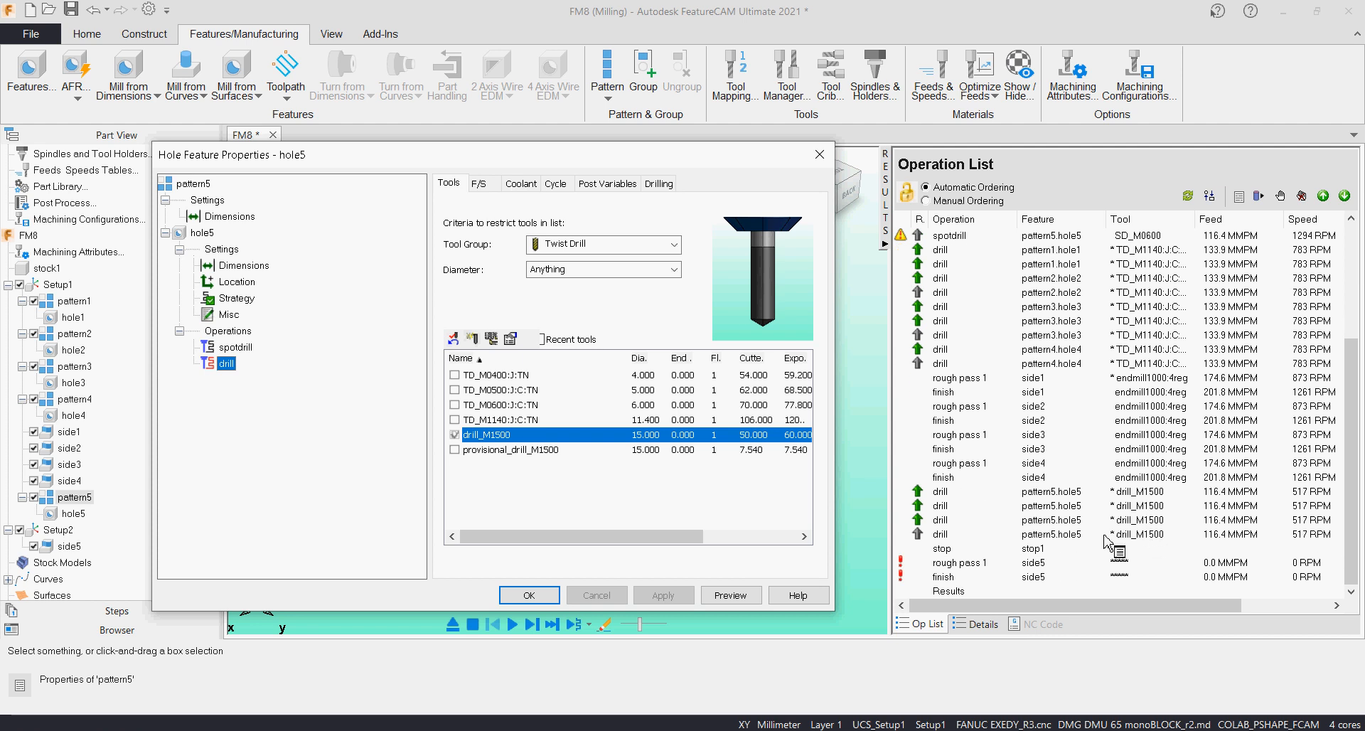
{"action": "left_click", "coordinate": [529, 595]}
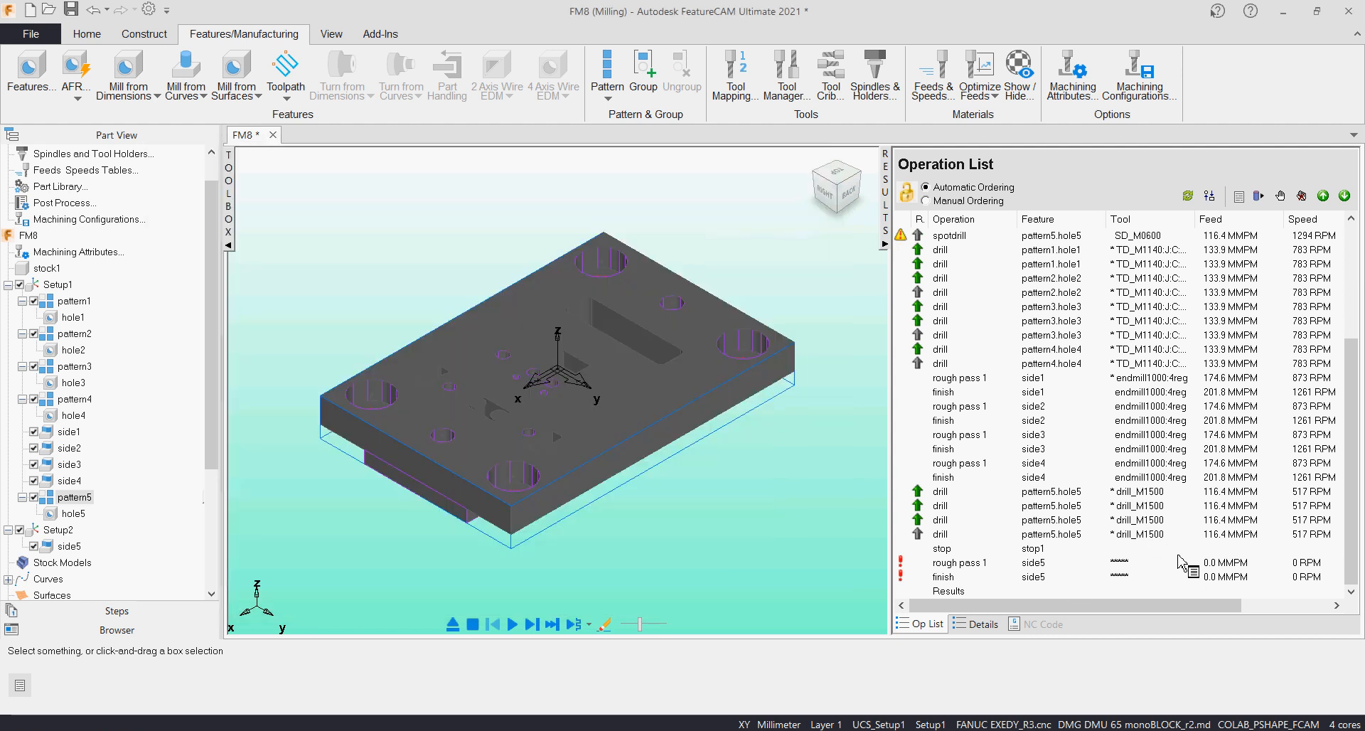
Step: Locate the side5 feature on the part, and check the hole diameter behind the pattern1.hole1 drill operation
{"action": "left_click", "coordinate": [985, 560]}
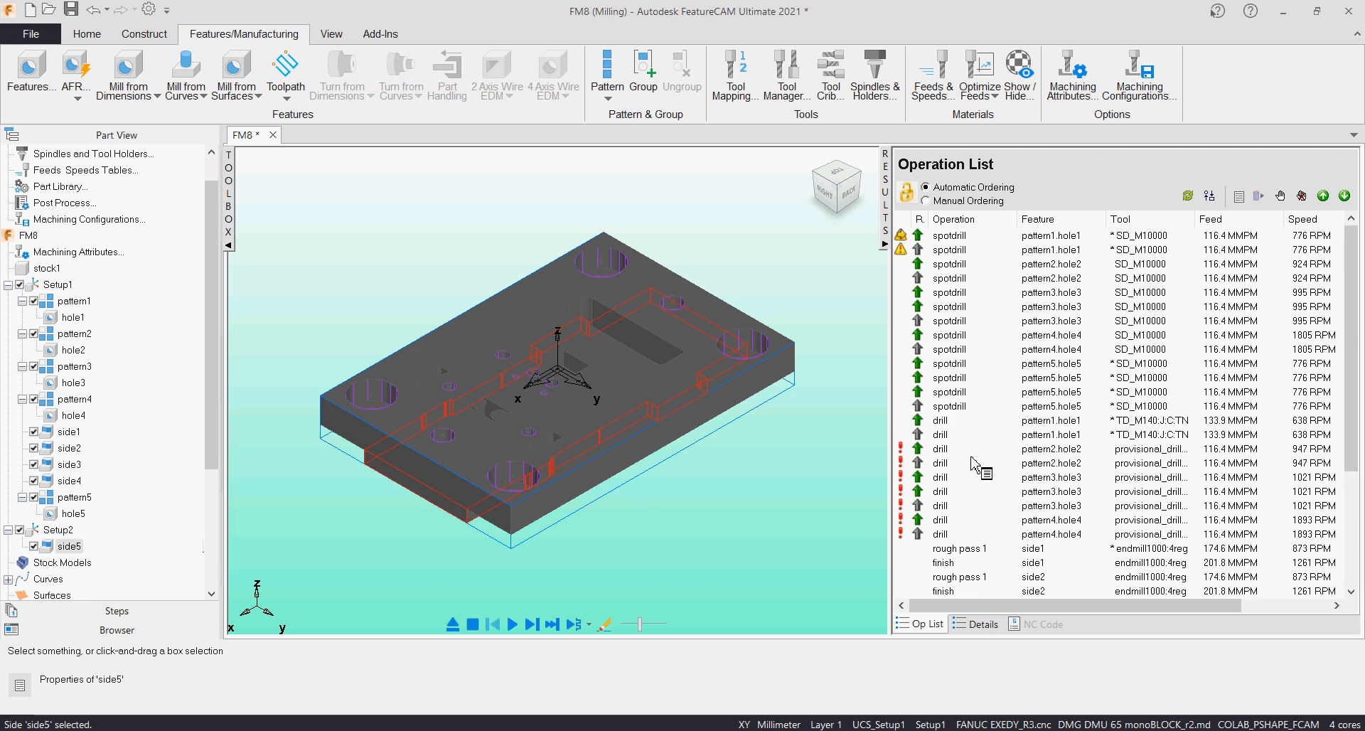
{"action": "left_click", "coordinate": [398, 270]}
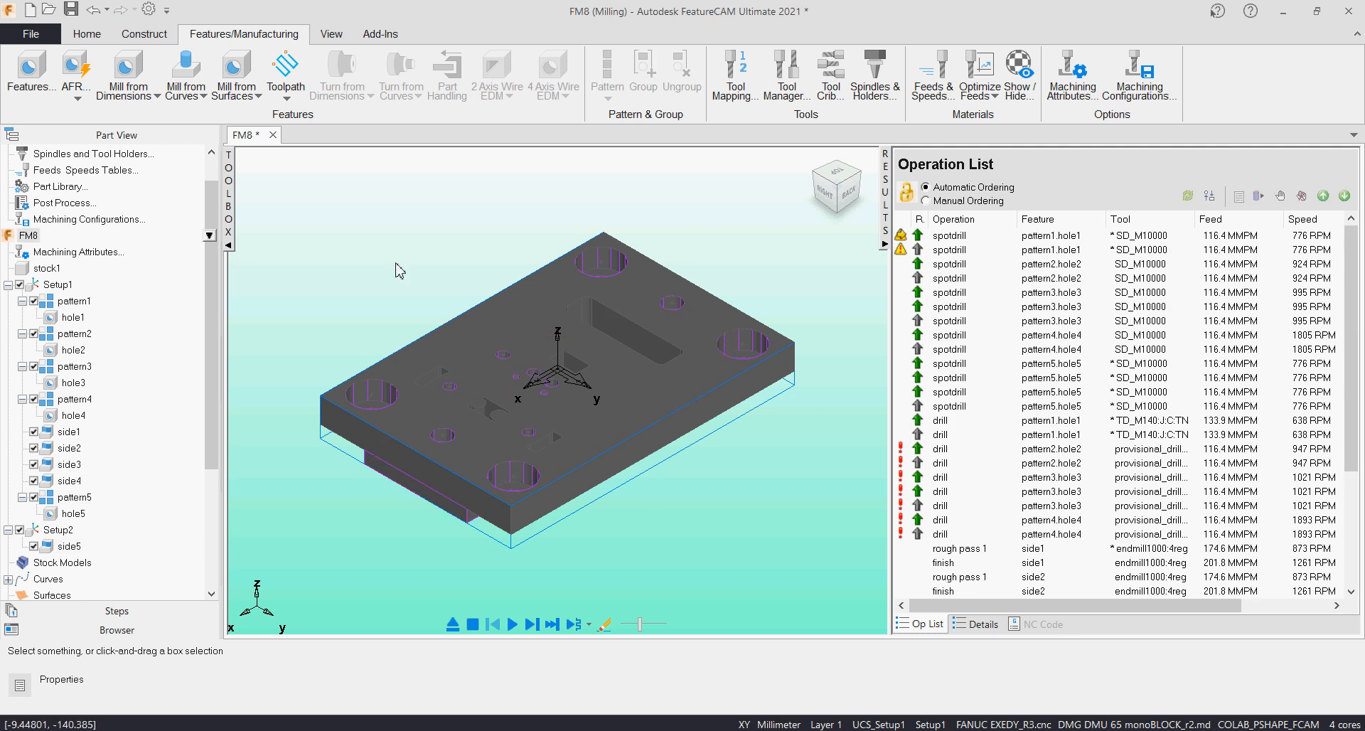
{"action": "left_click", "coordinate": [957, 423]}
{"action": "double_click", "coordinate": [1095, 421]}
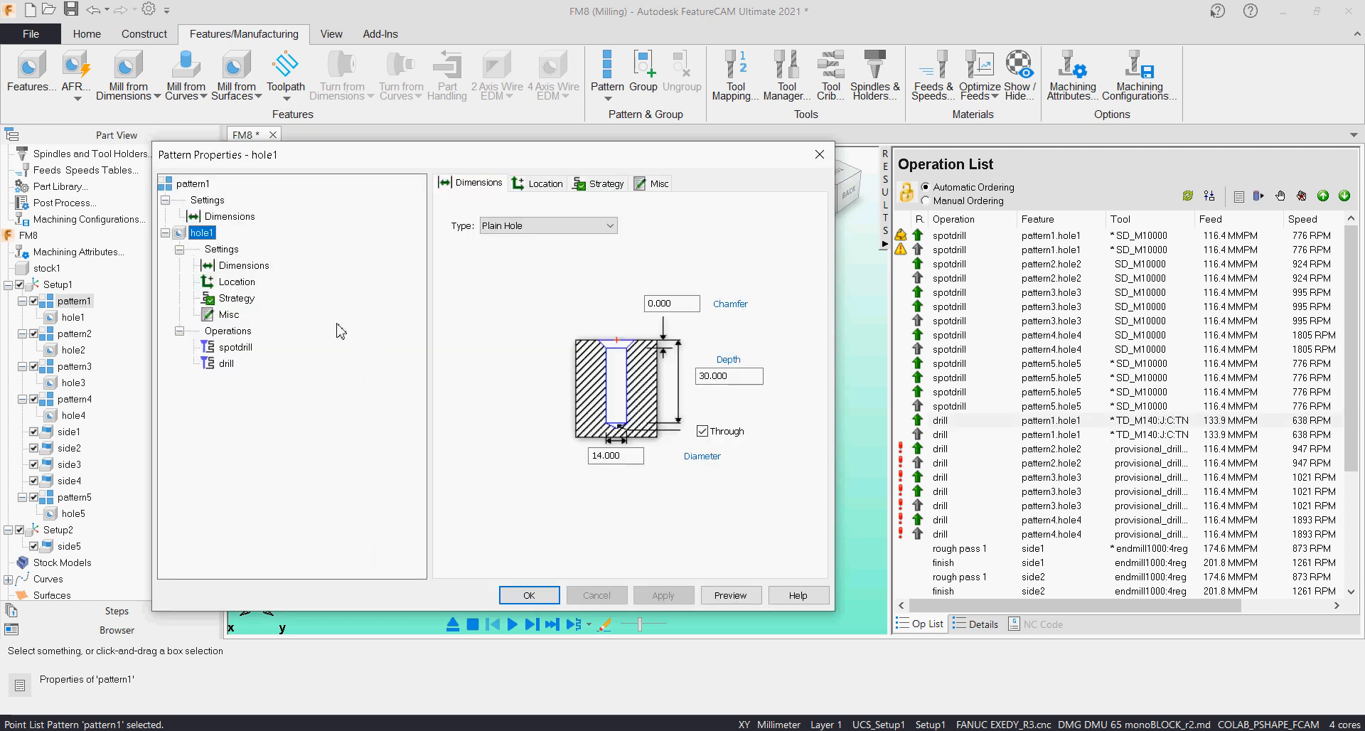
{"action": "double_click", "coordinate": [605, 455]}
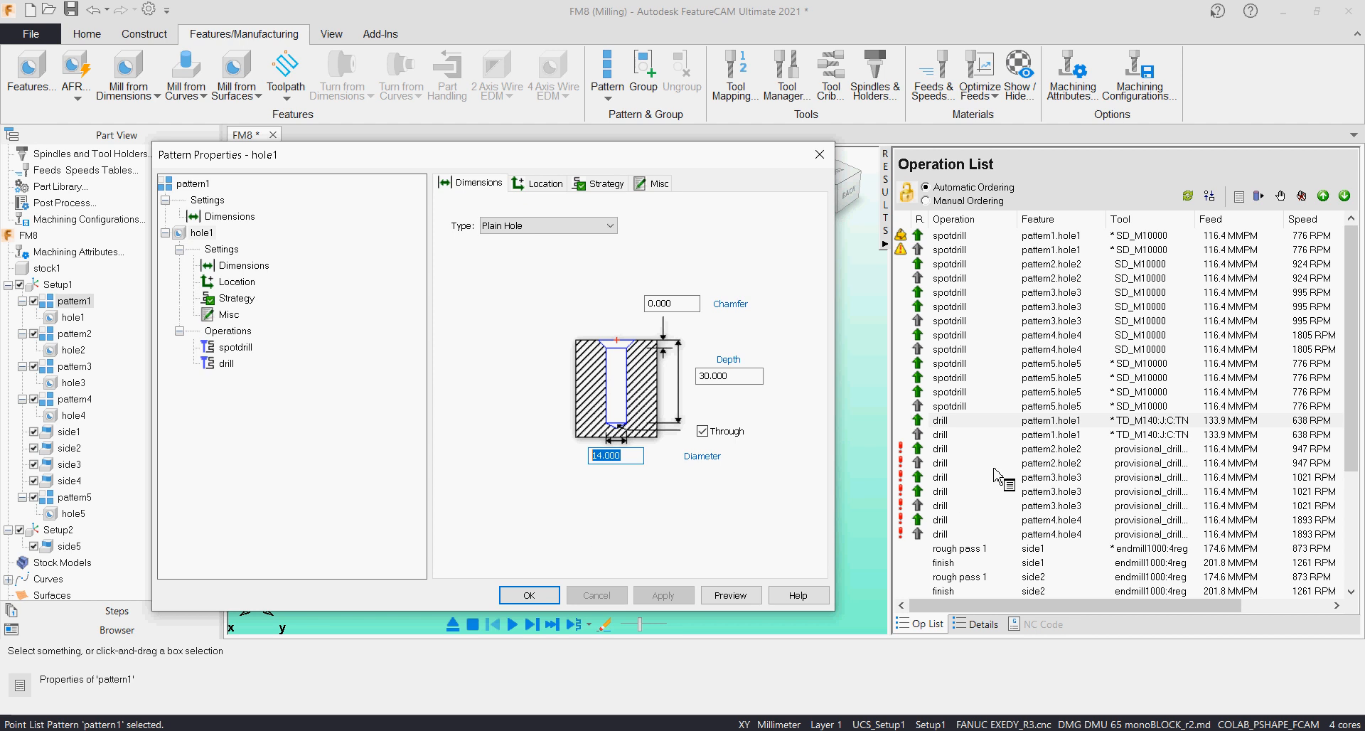
{"action": "left_click", "coordinate": [529, 595]}
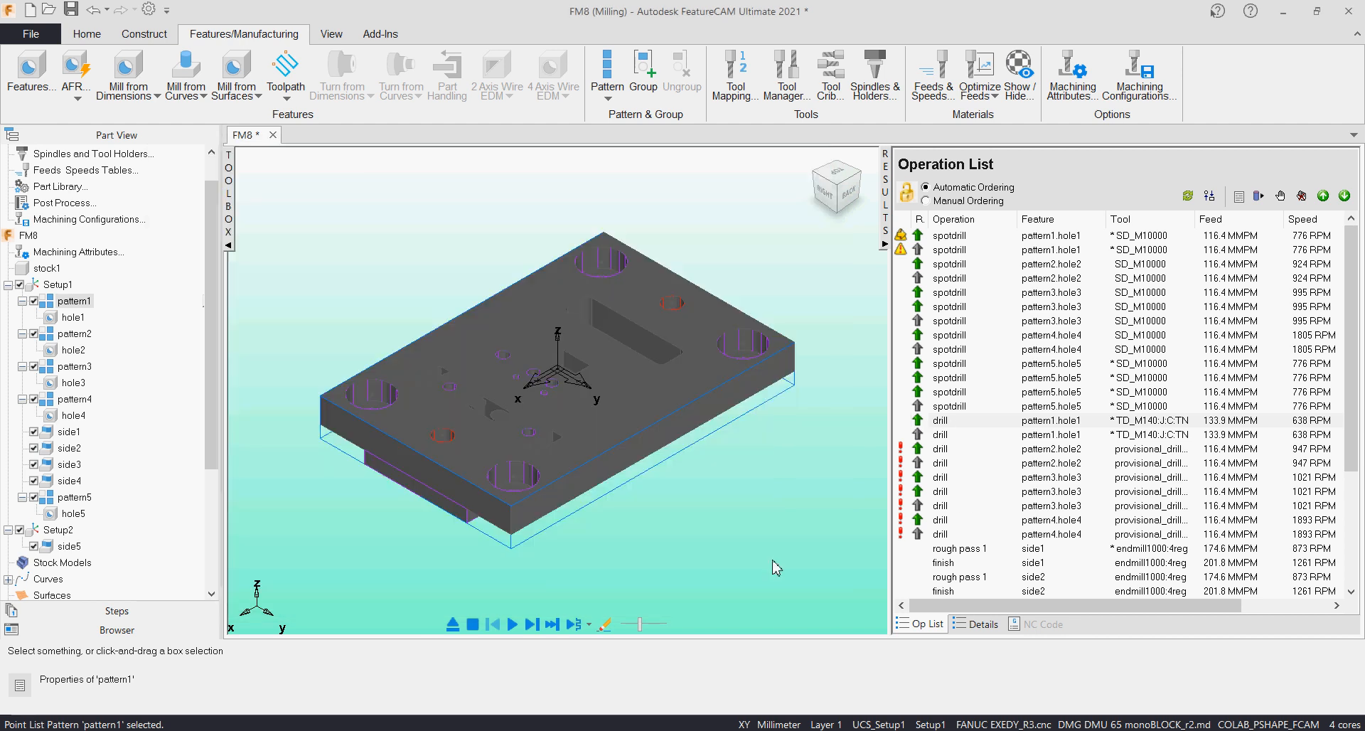
Step: Check pattern2.hole2's diameter and the twist drills available for its drill operation
{"action": "left_click_drag", "start_coordinate": [1006, 450], "coordinate": [1041, 463]}
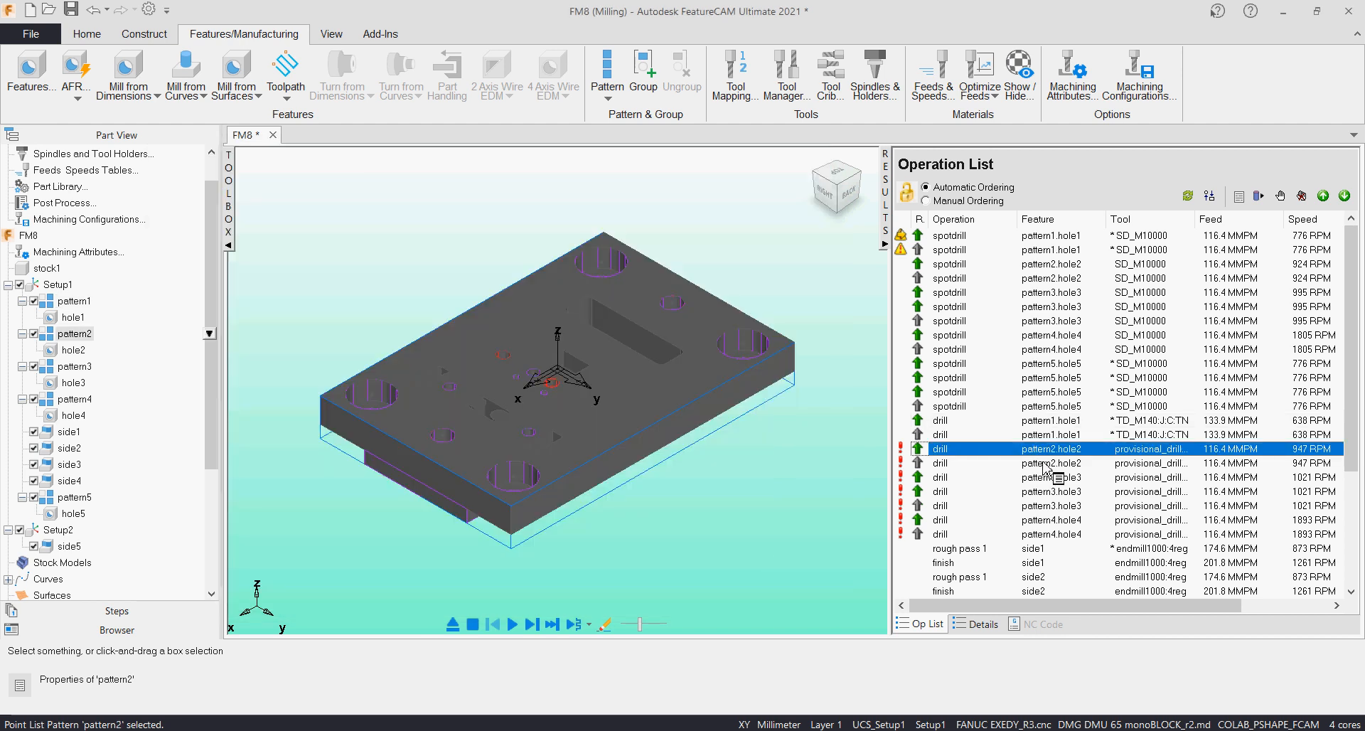
{"action": "double_click", "coordinate": [1066, 450]}
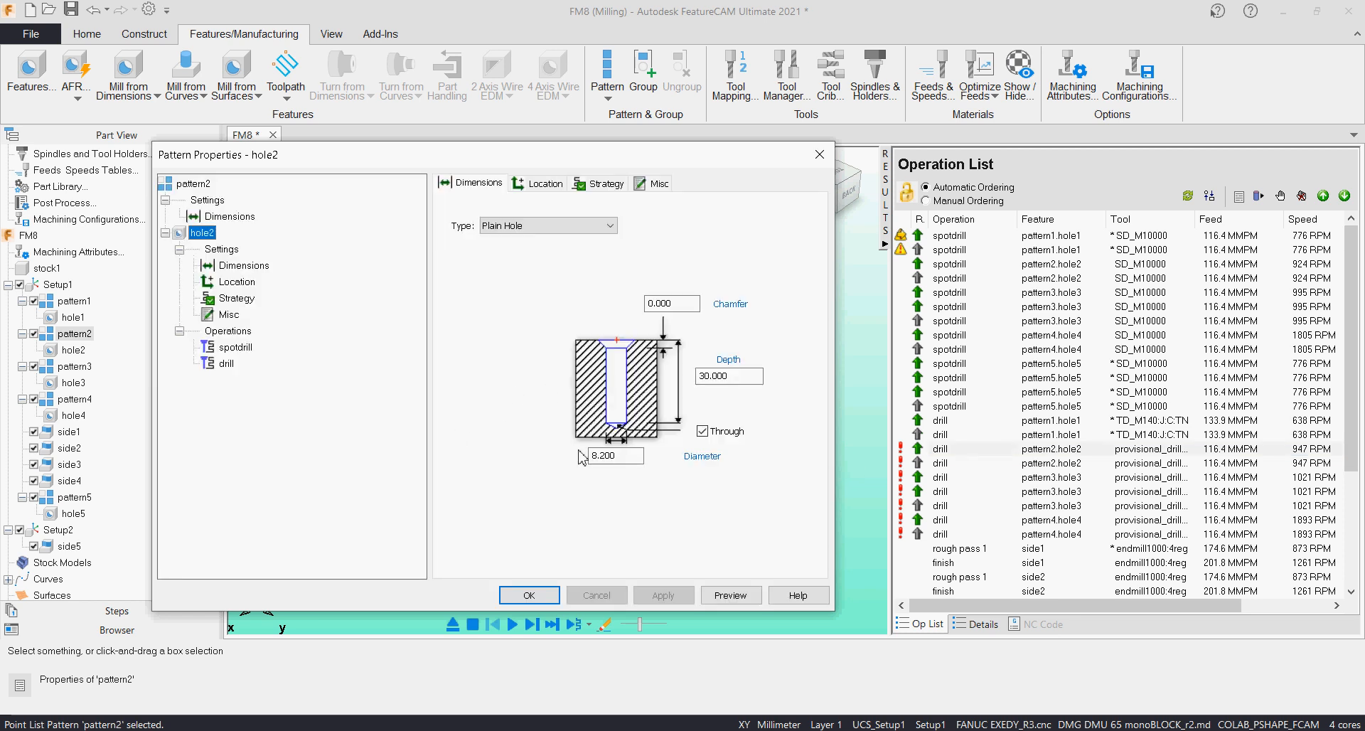
{"action": "left_click_drag", "start_coordinate": [590, 456], "coordinate": [654, 457]}
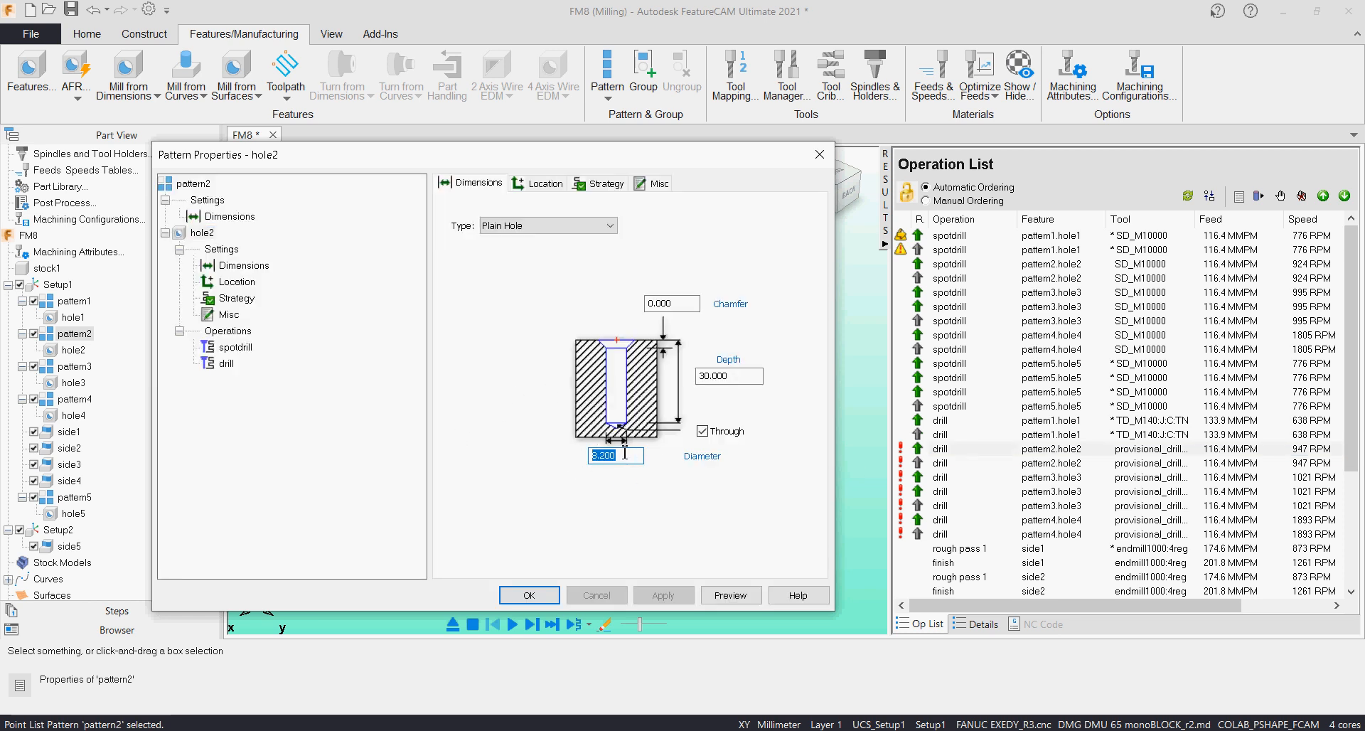
{"action": "left_click", "coordinate": [221, 365]}
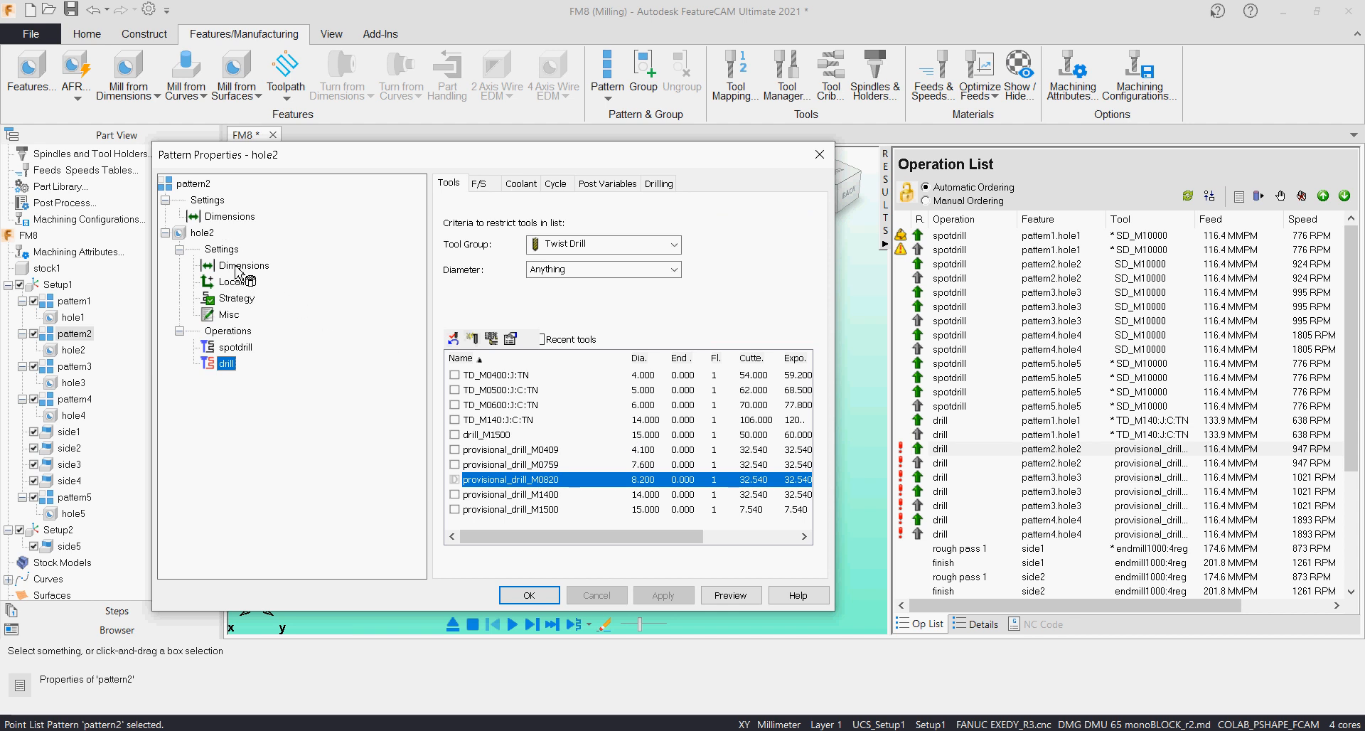
{"action": "left_click", "coordinate": [238, 266]}
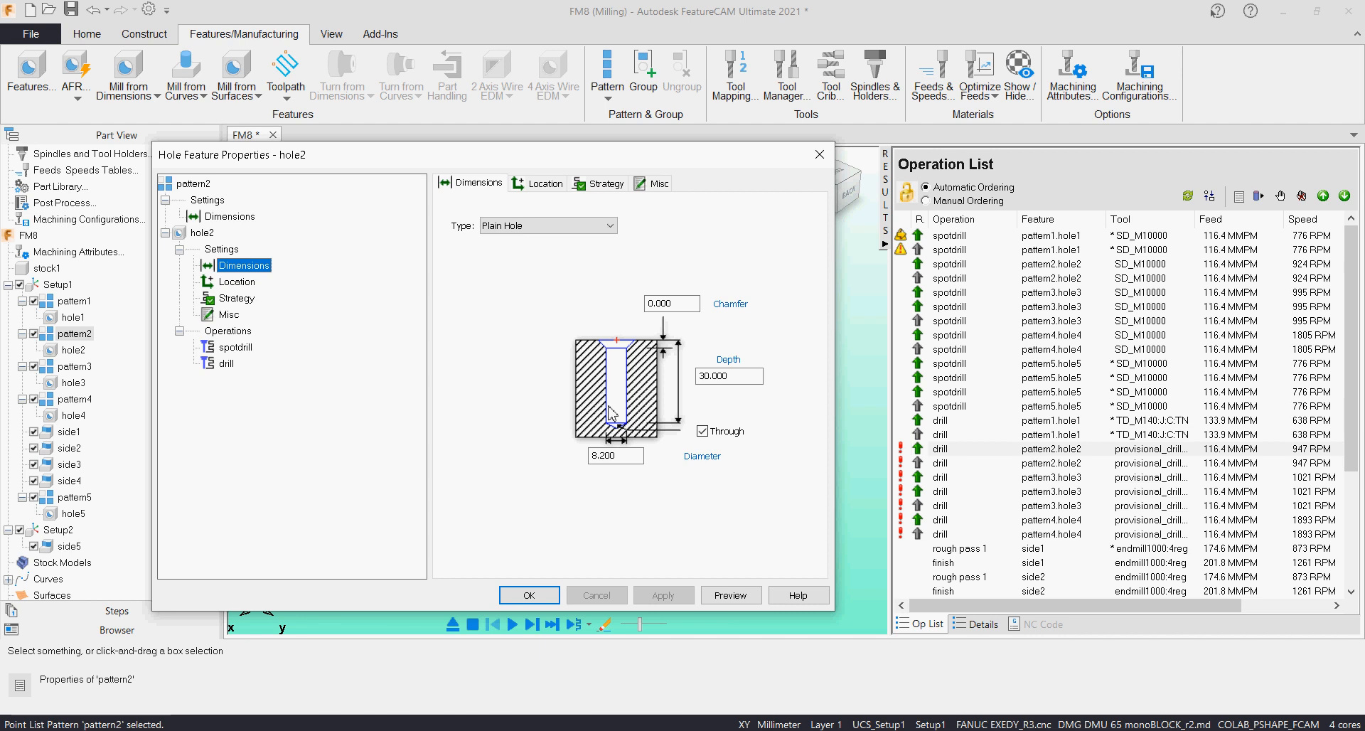
Step: Switch hole2's machining type to Drill/Mill with Rough with Drill, Finish with Ream as its only enabled strategy
{"action": "left_click", "coordinate": [242, 302]}
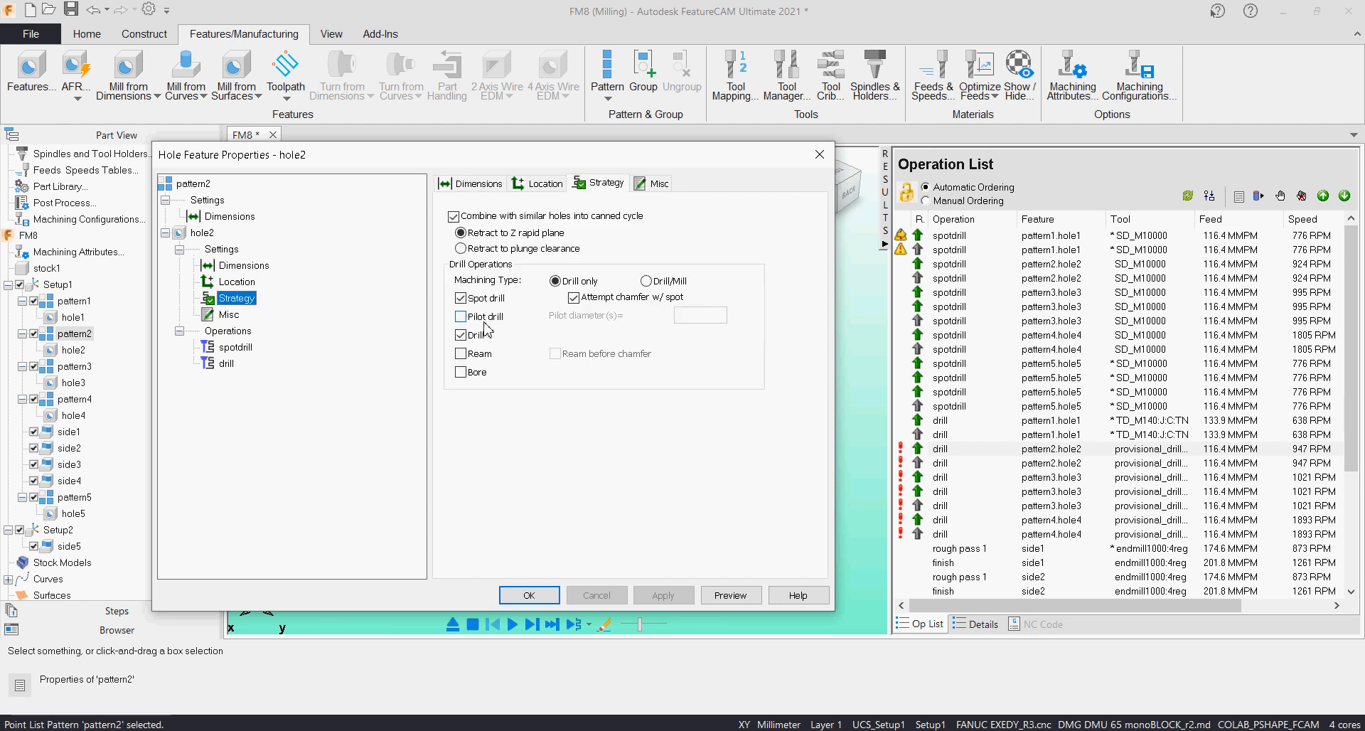
{"action": "left_click", "coordinate": [646, 282]}
{"action": "left_click", "coordinate": [505, 298]}
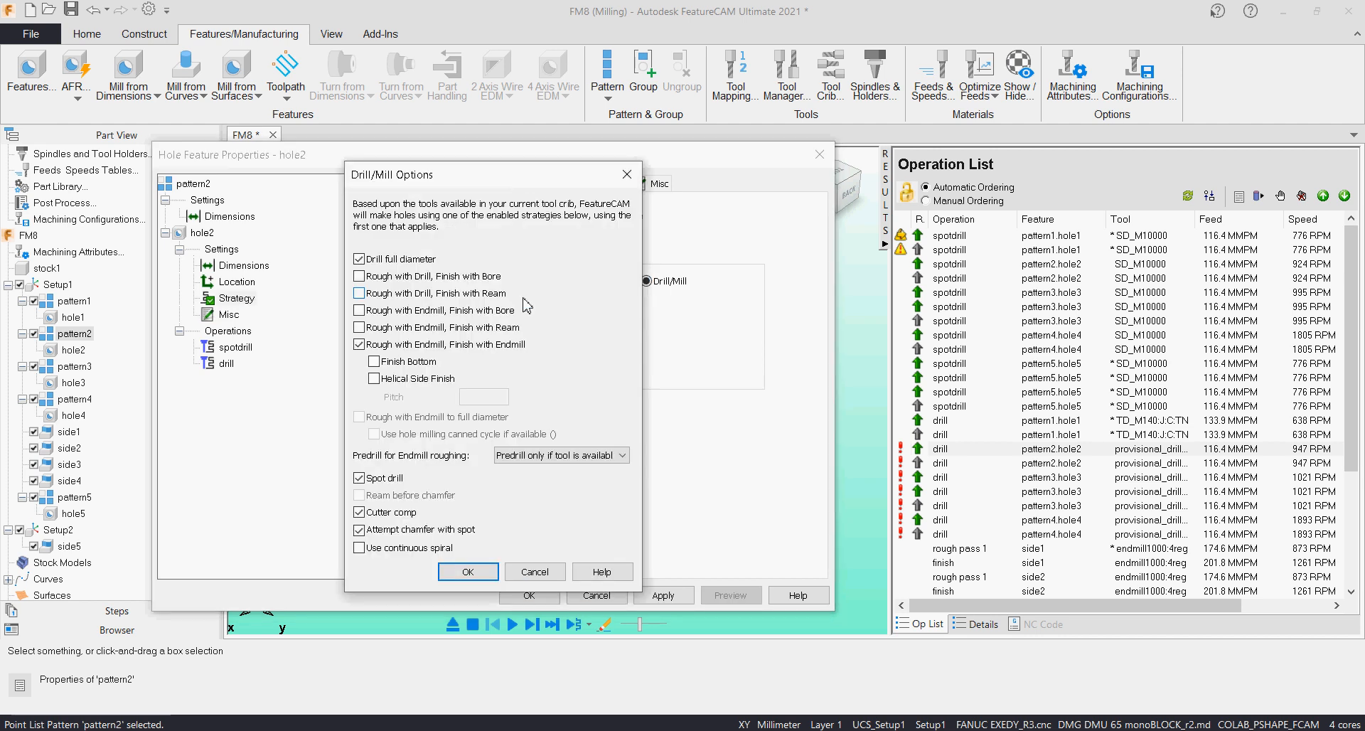
{"action": "left_click", "coordinate": [359, 344]}
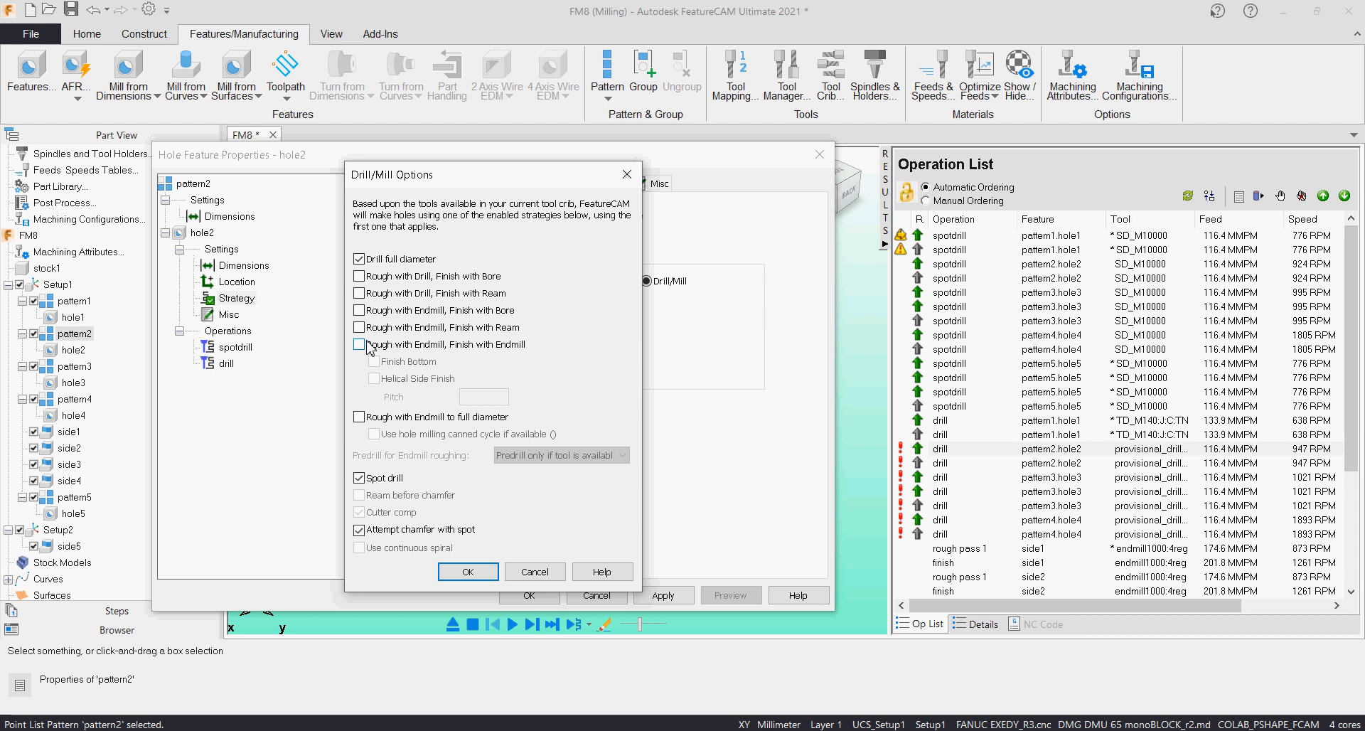
{"action": "left_click", "coordinate": [359, 259]}
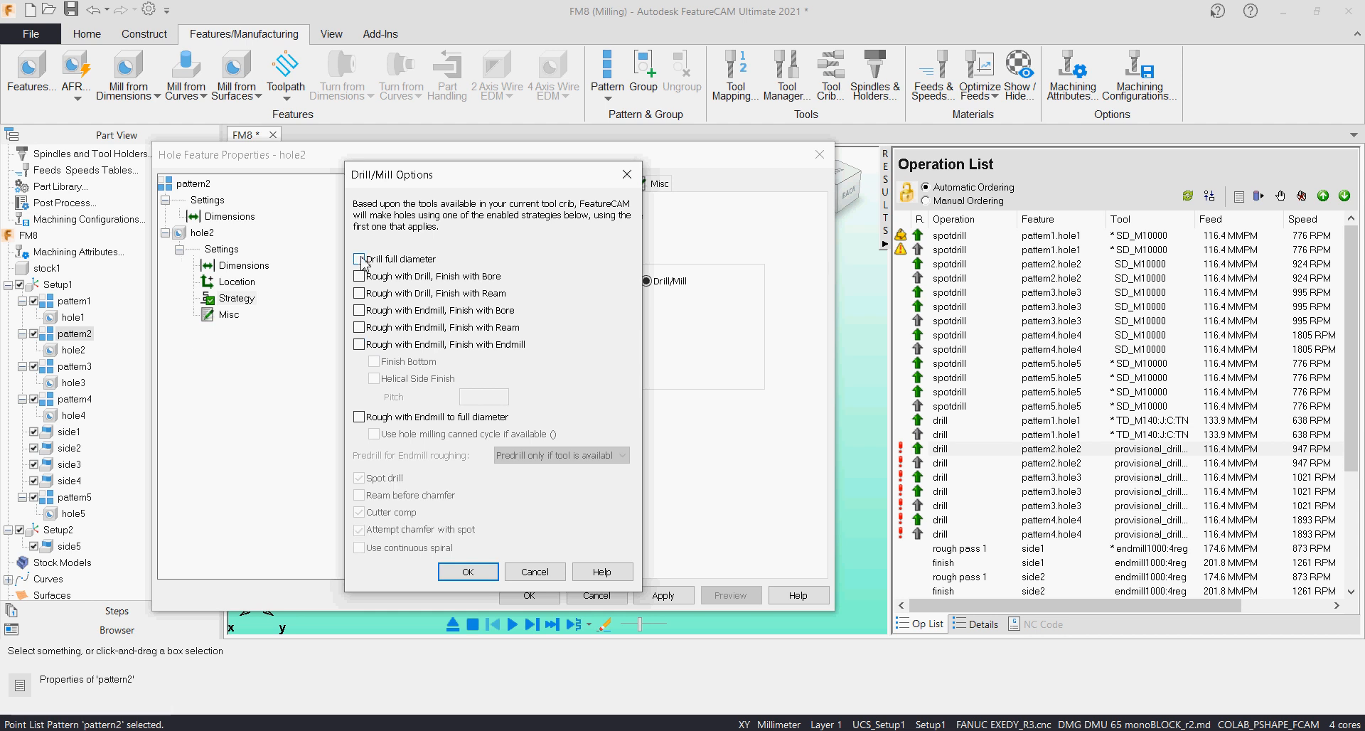
{"action": "left_click", "coordinate": [359, 344]}
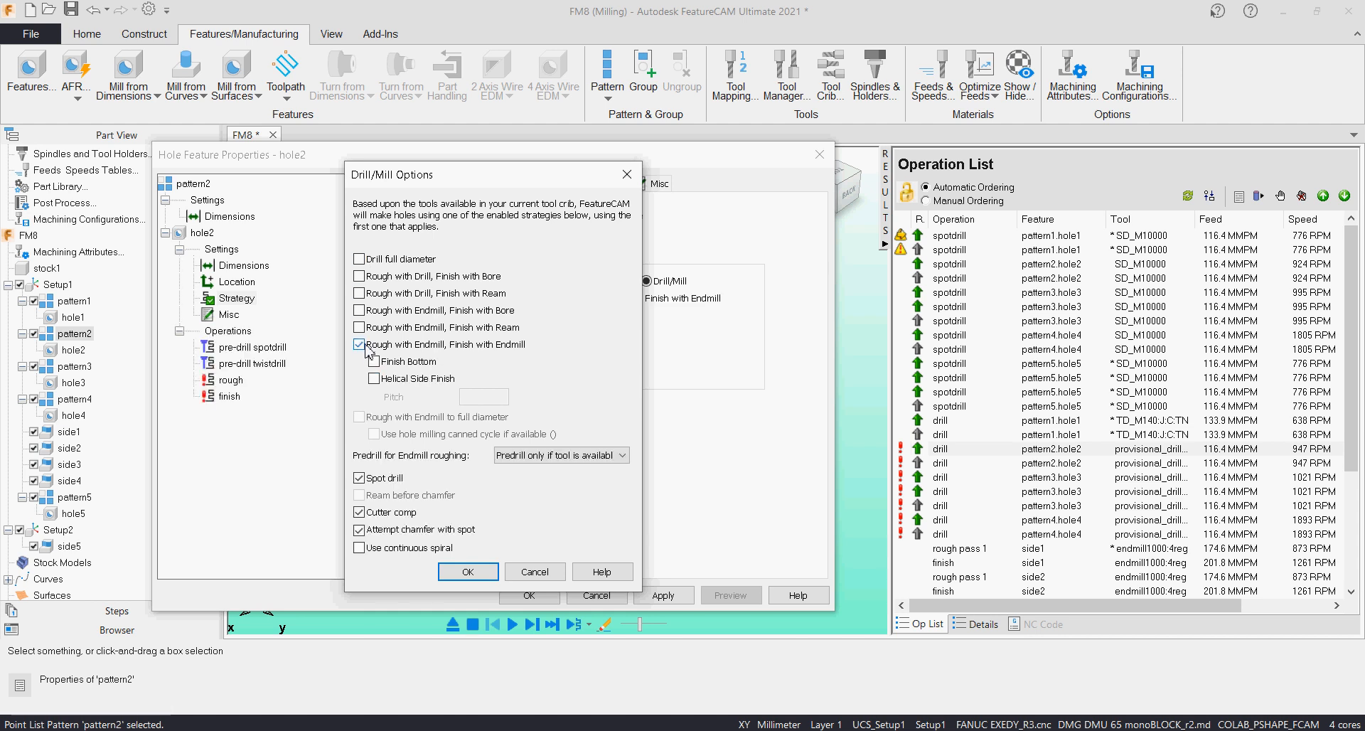
{"action": "left_click", "coordinate": [359, 293]}
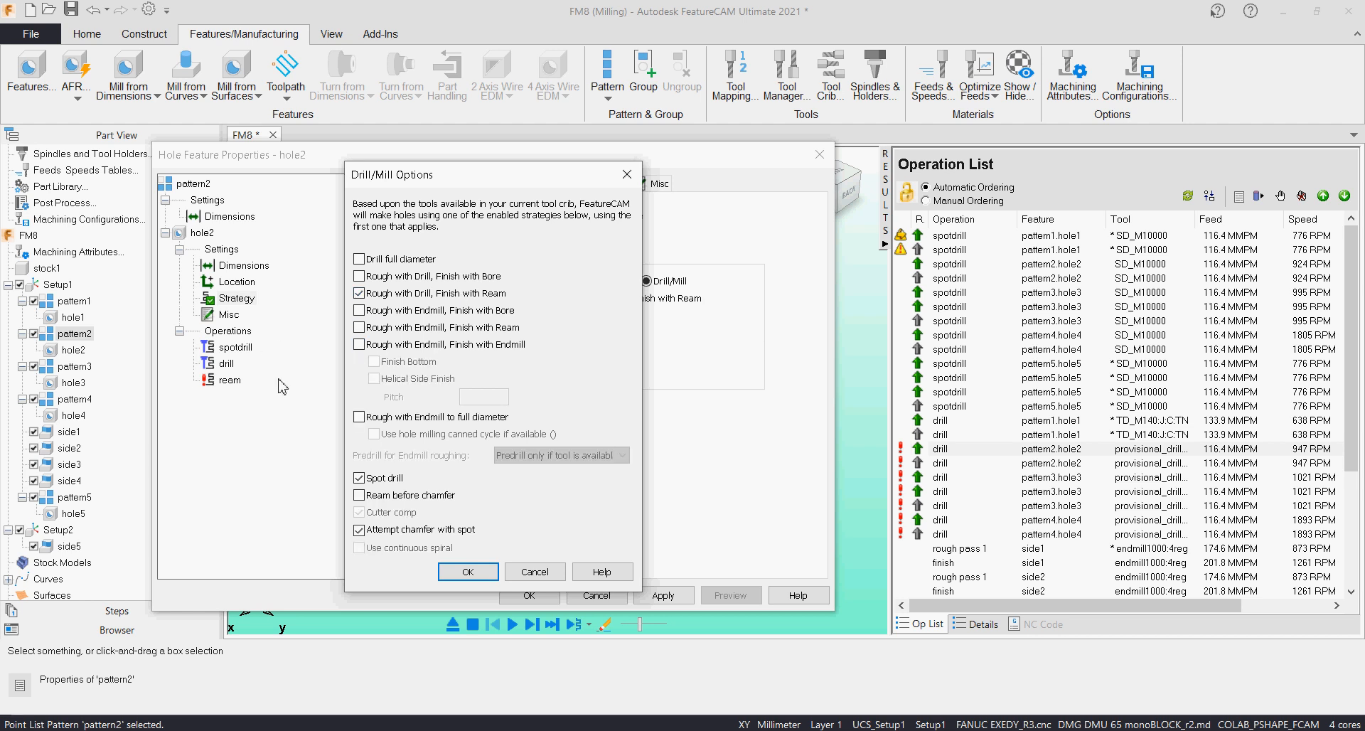
{"action": "left_click", "coordinate": [471, 572]}
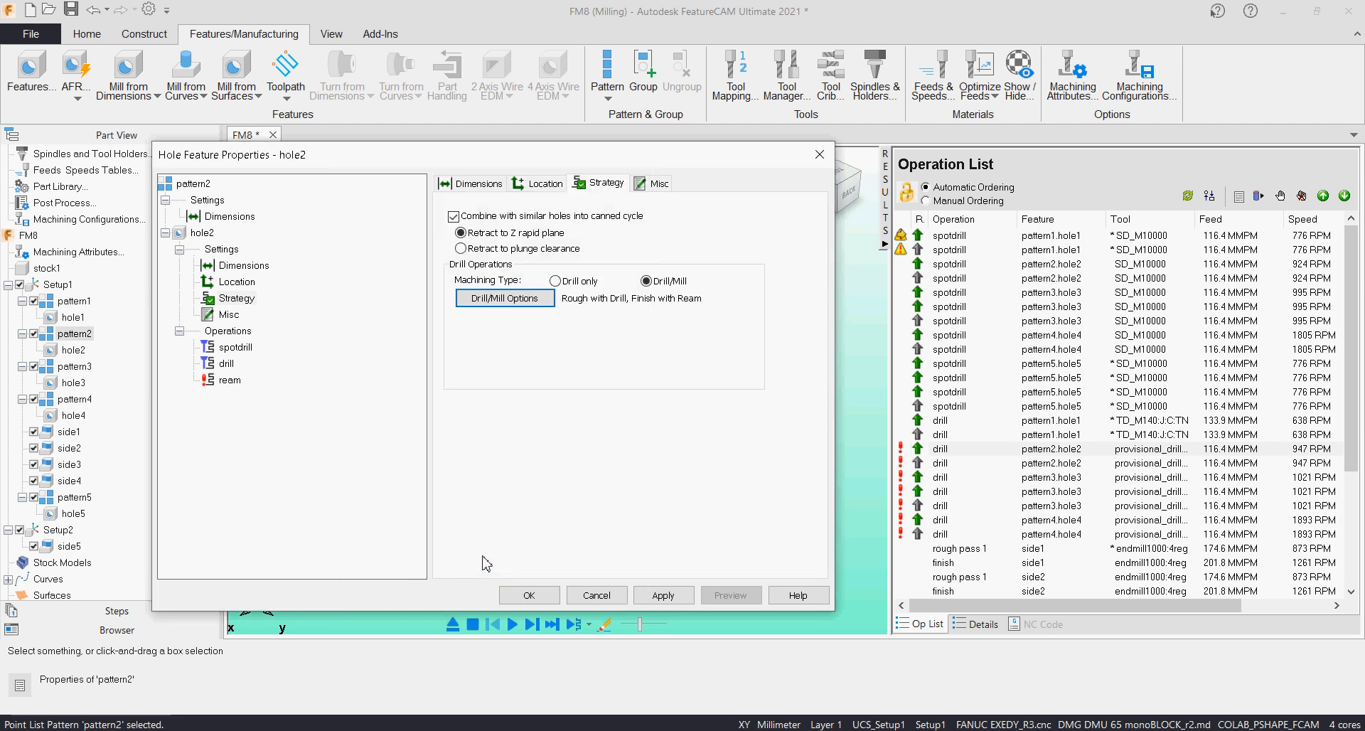
Step: Apply hole2's new strategy, check its drill and dimensions, and set ream_M0800 as the ream operation's tool override
{"action": "left_click", "coordinate": [226, 364]}
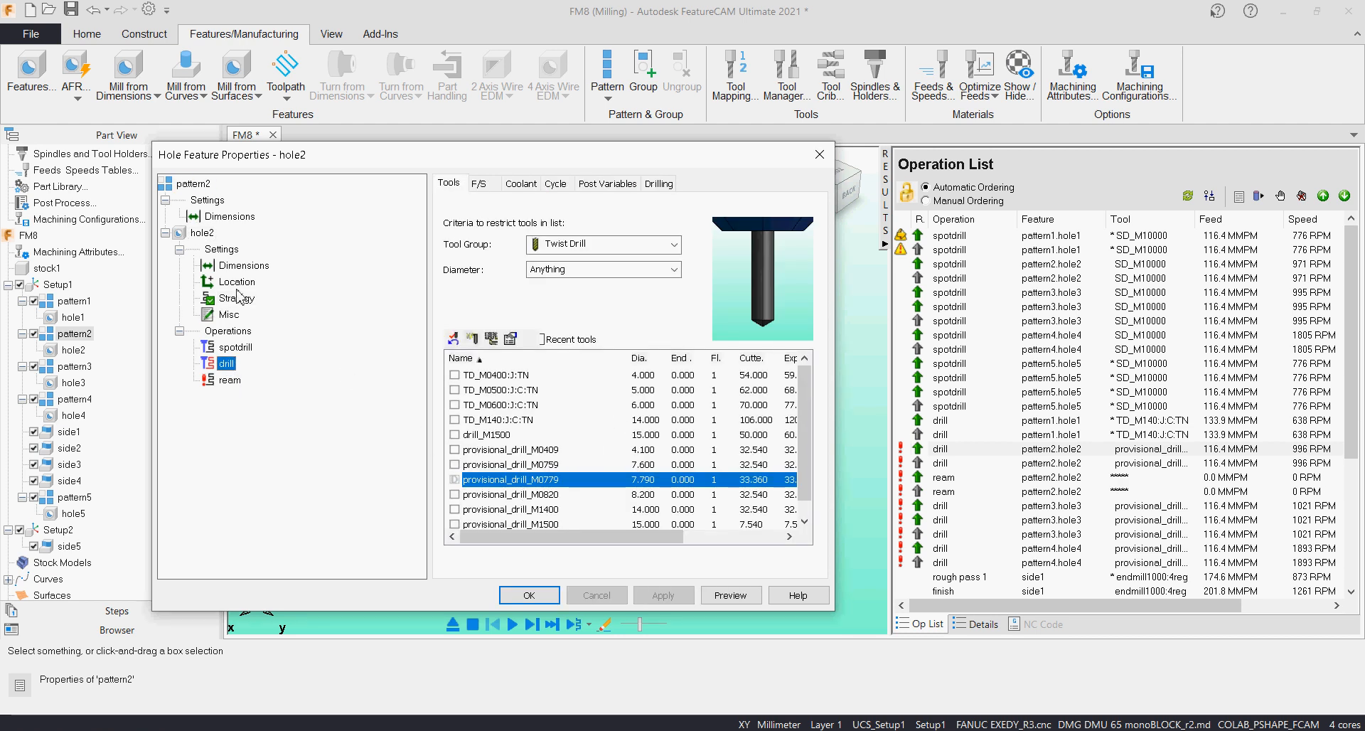
{"action": "left_click", "coordinate": [241, 265]}
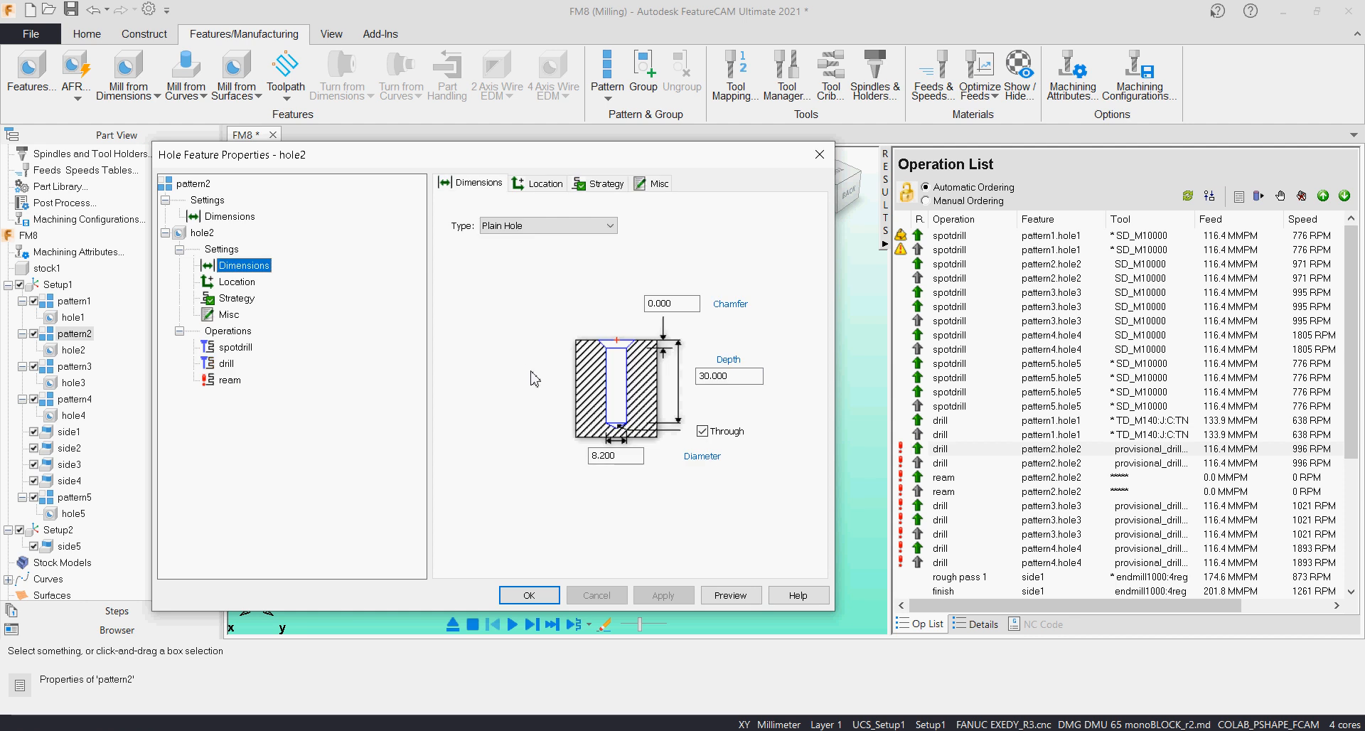
{"action": "left_click", "coordinate": [229, 381]}
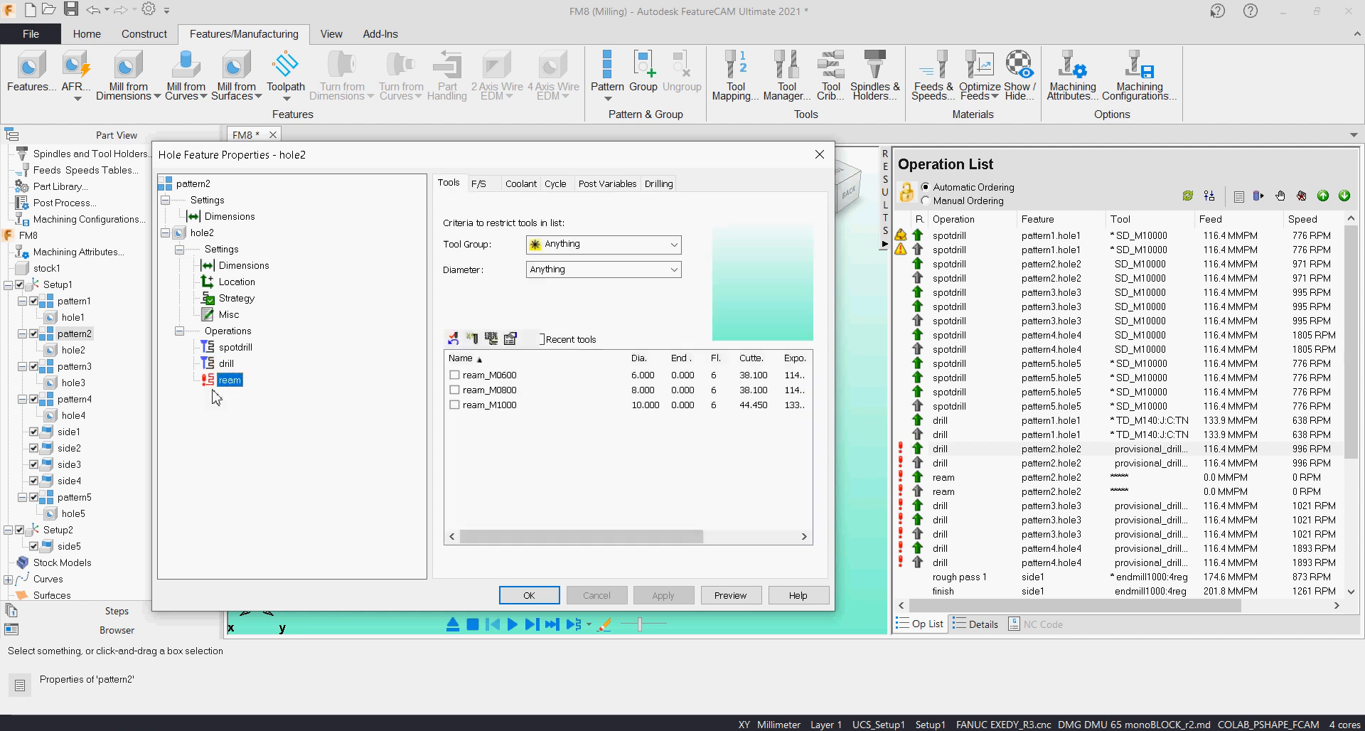
{"action": "left_click", "coordinate": [483, 390]}
{"action": "left_click", "coordinate": [455, 390]}
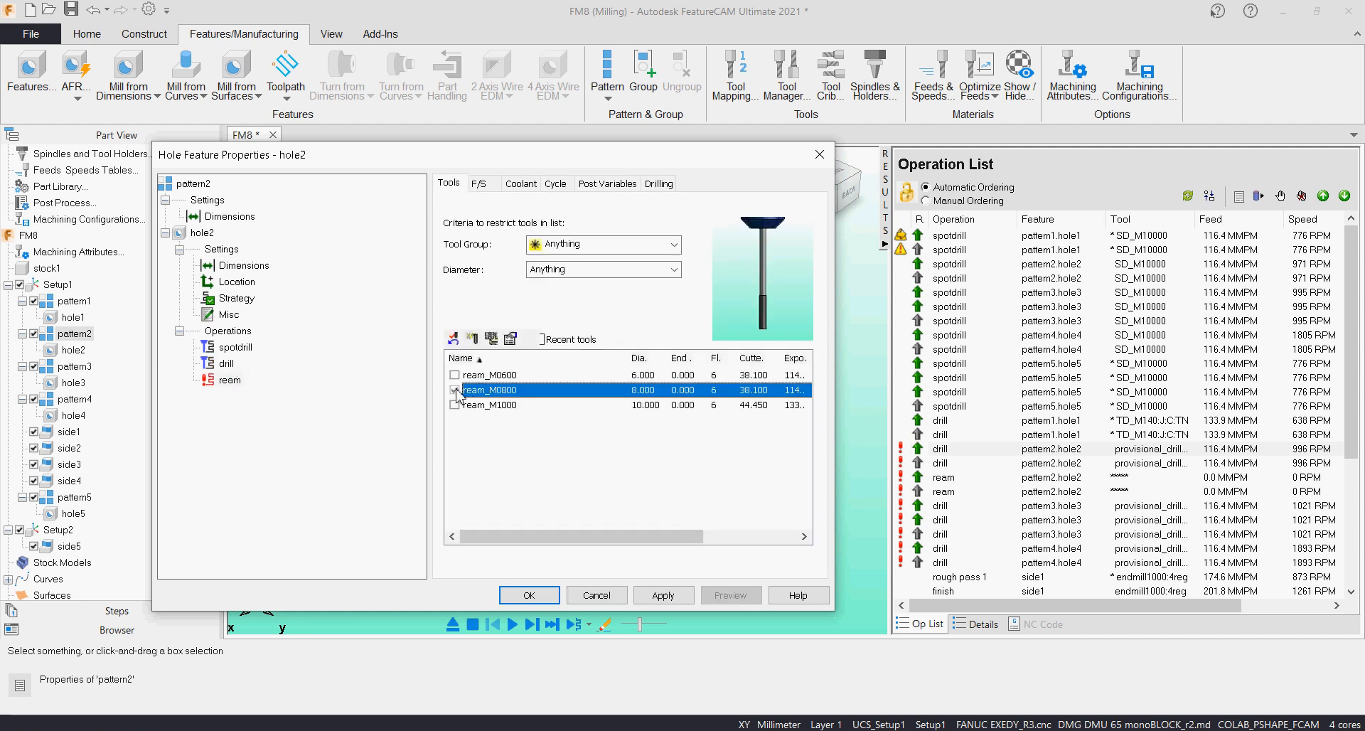
{"action": "left_click", "coordinate": [683, 590]}
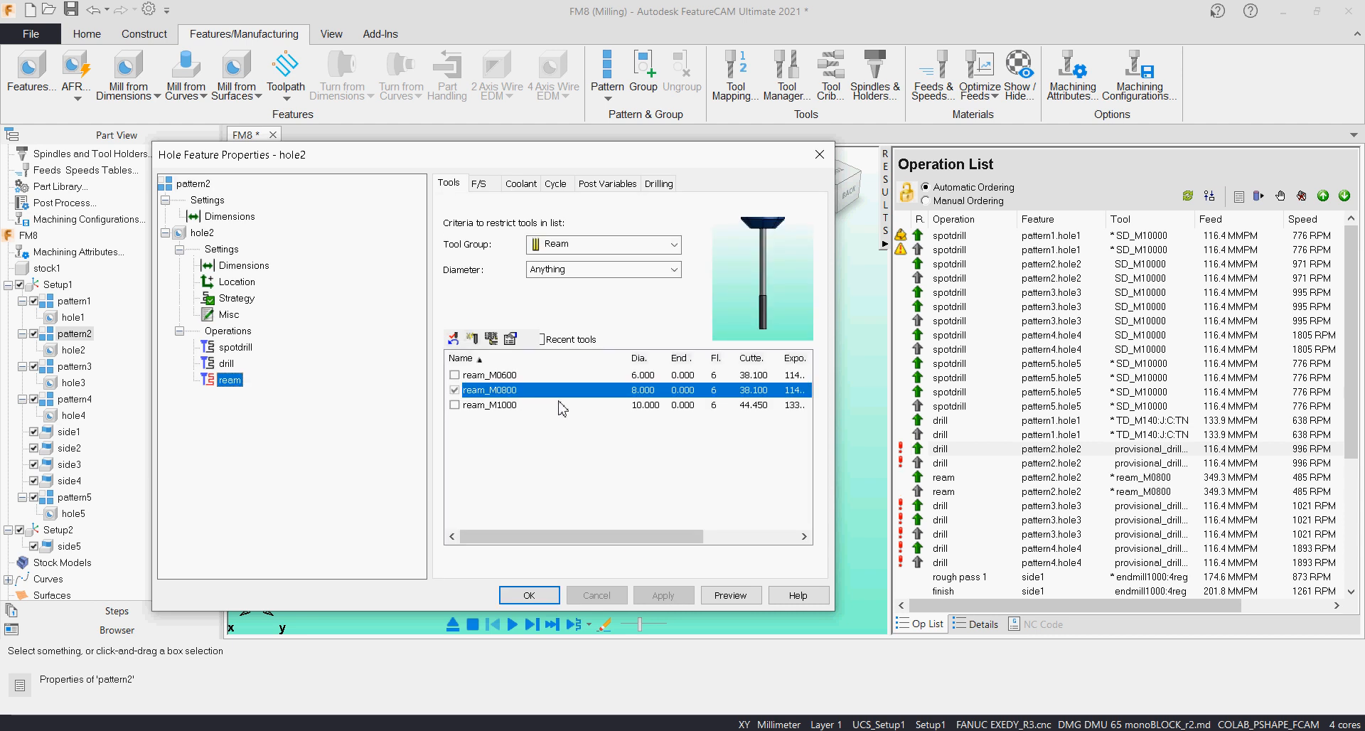
{"action": "left_click", "coordinate": [530, 595]}
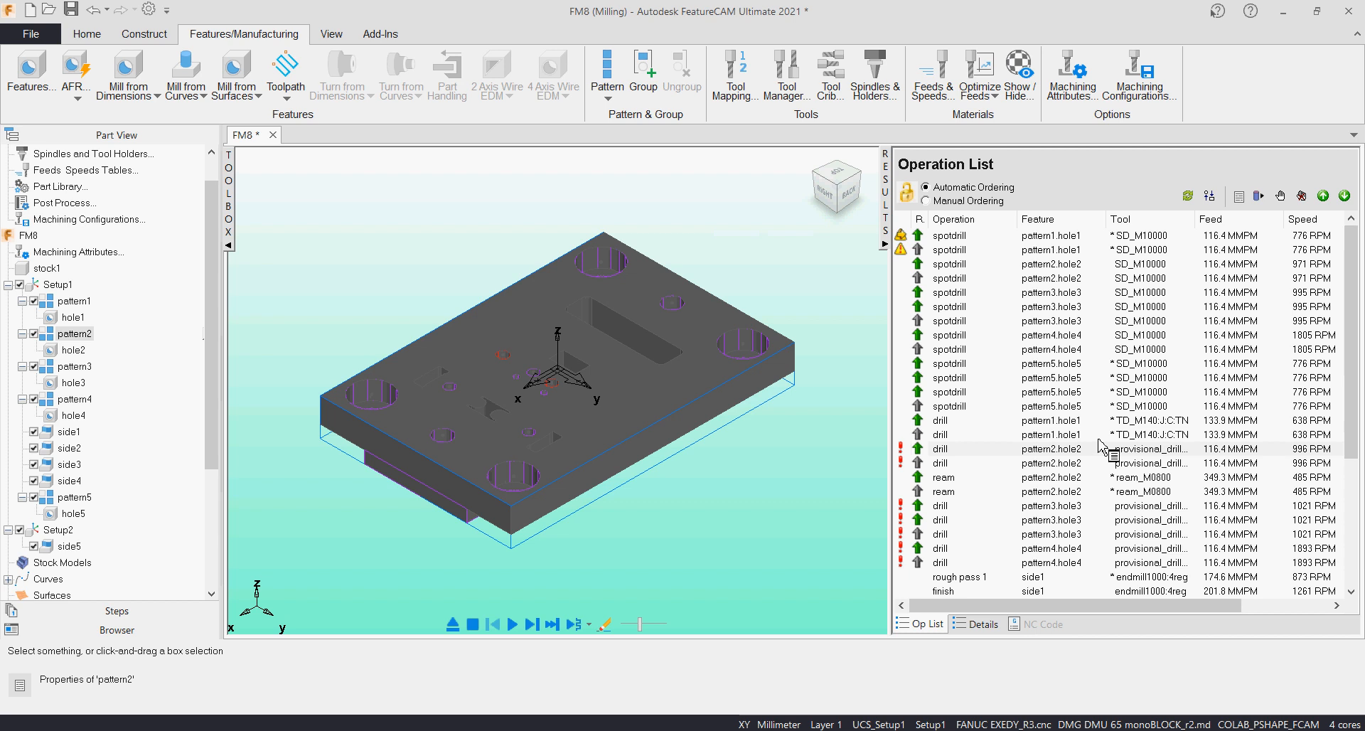
Step: Recheck pattern2.hole2's diameter starting from its drill and ream operations
{"action": "left_click", "coordinate": [1156, 477]}
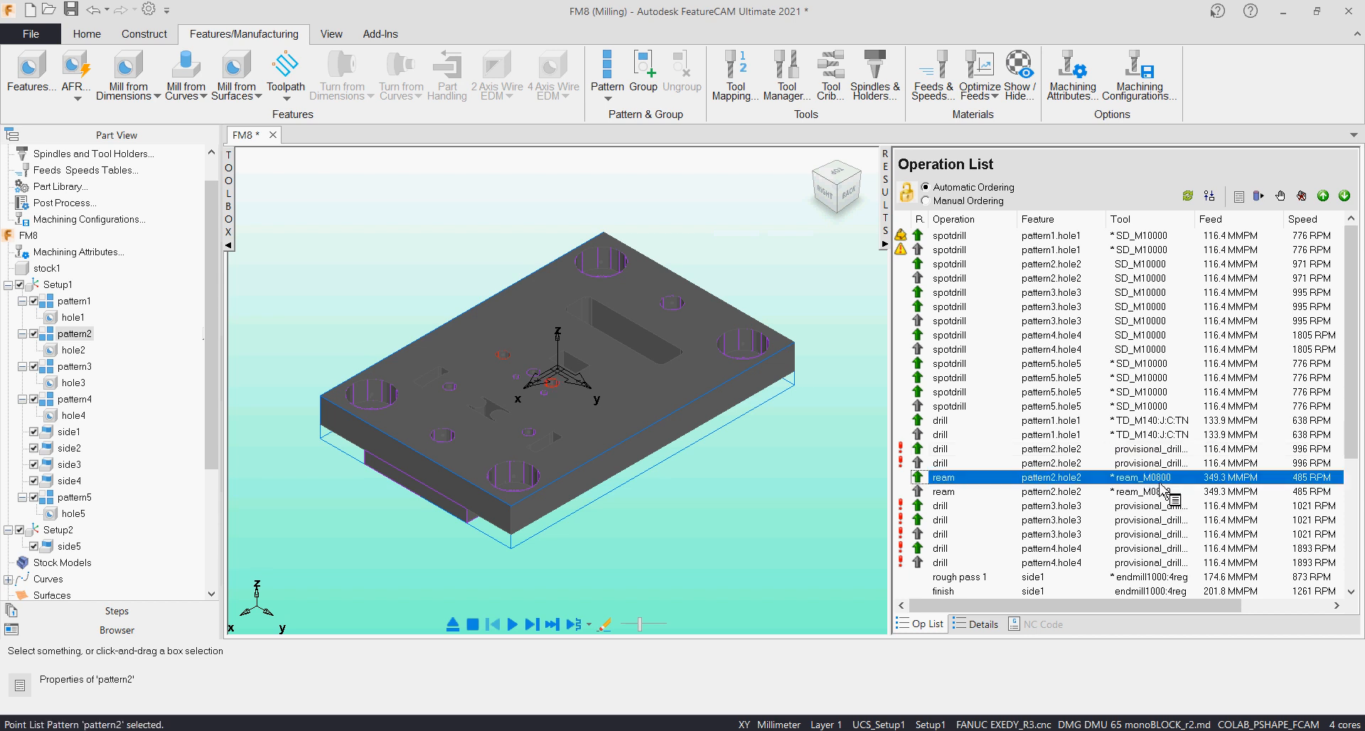
{"action": "left_click_drag", "start_coordinate": [1156, 498], "coordinate": [1054, 455]}
{"action": "double_click", "coordinate": [1054, 448]}
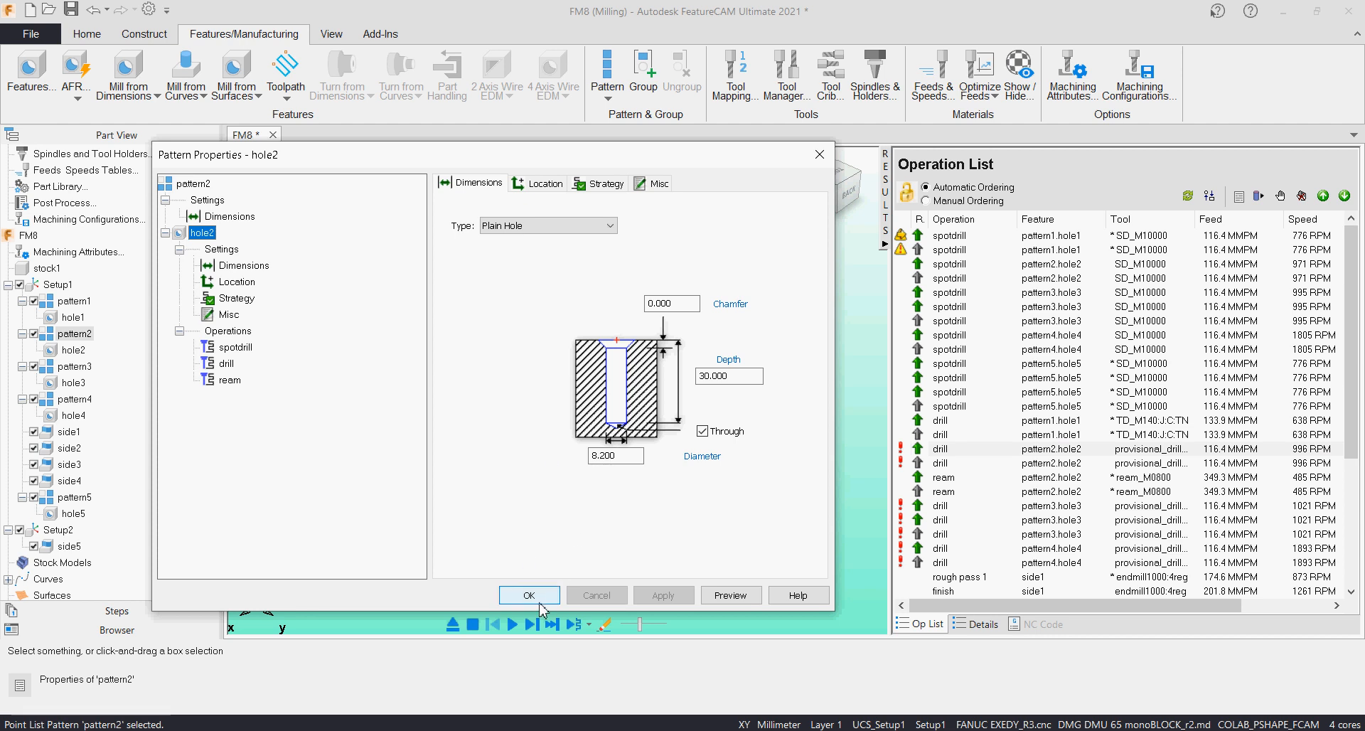
{"action": "double_click", "coordinate": [1134, 480]}
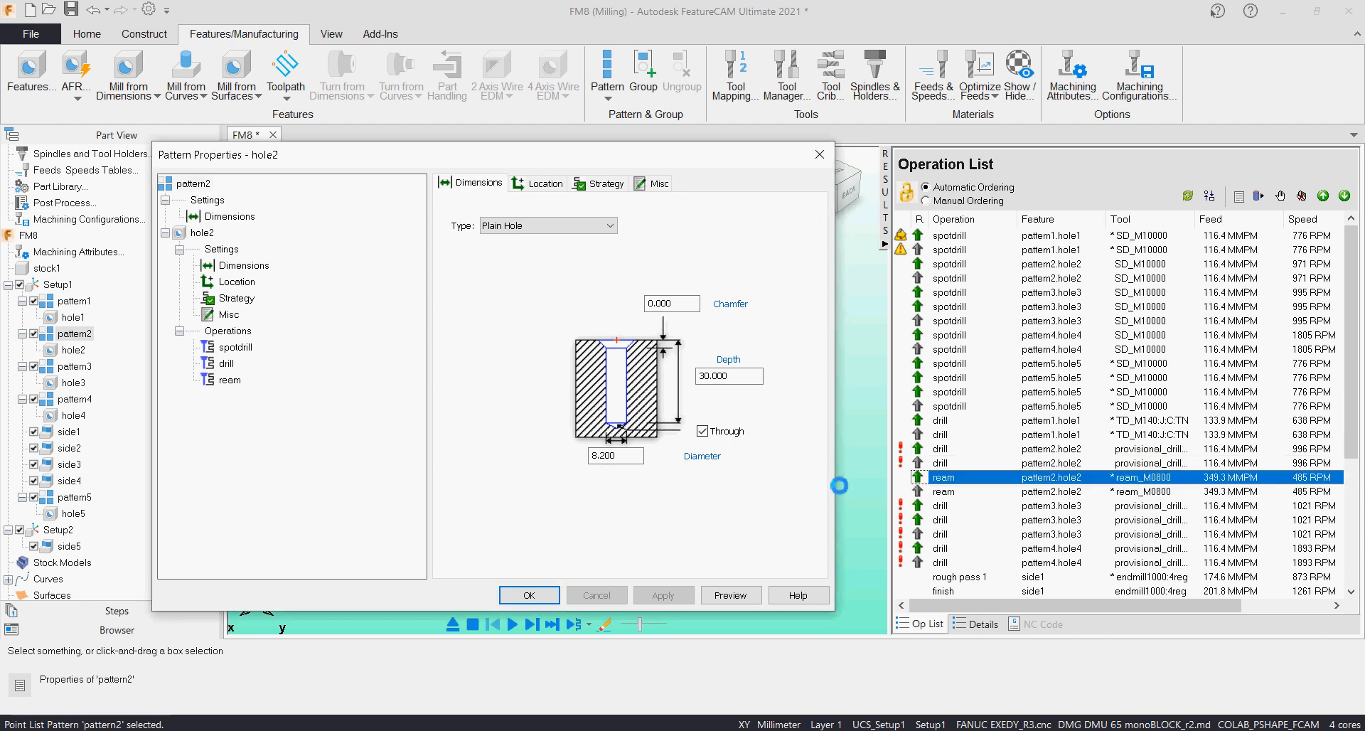
{"action": "left_click", "coordinate": [249, 269]}
{"action": "double_click", "coordinate": [604, 455]}
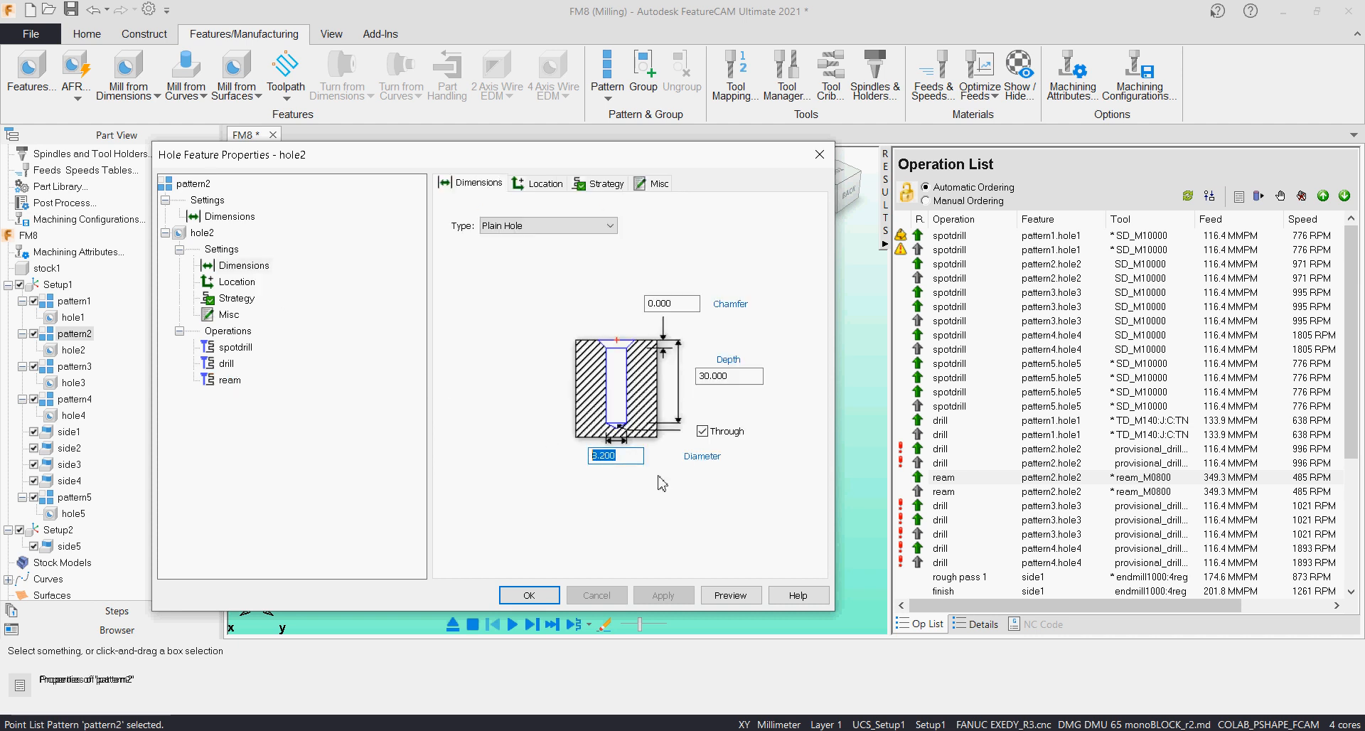
{"action": "left_click", "coordinate": [529, 594]}
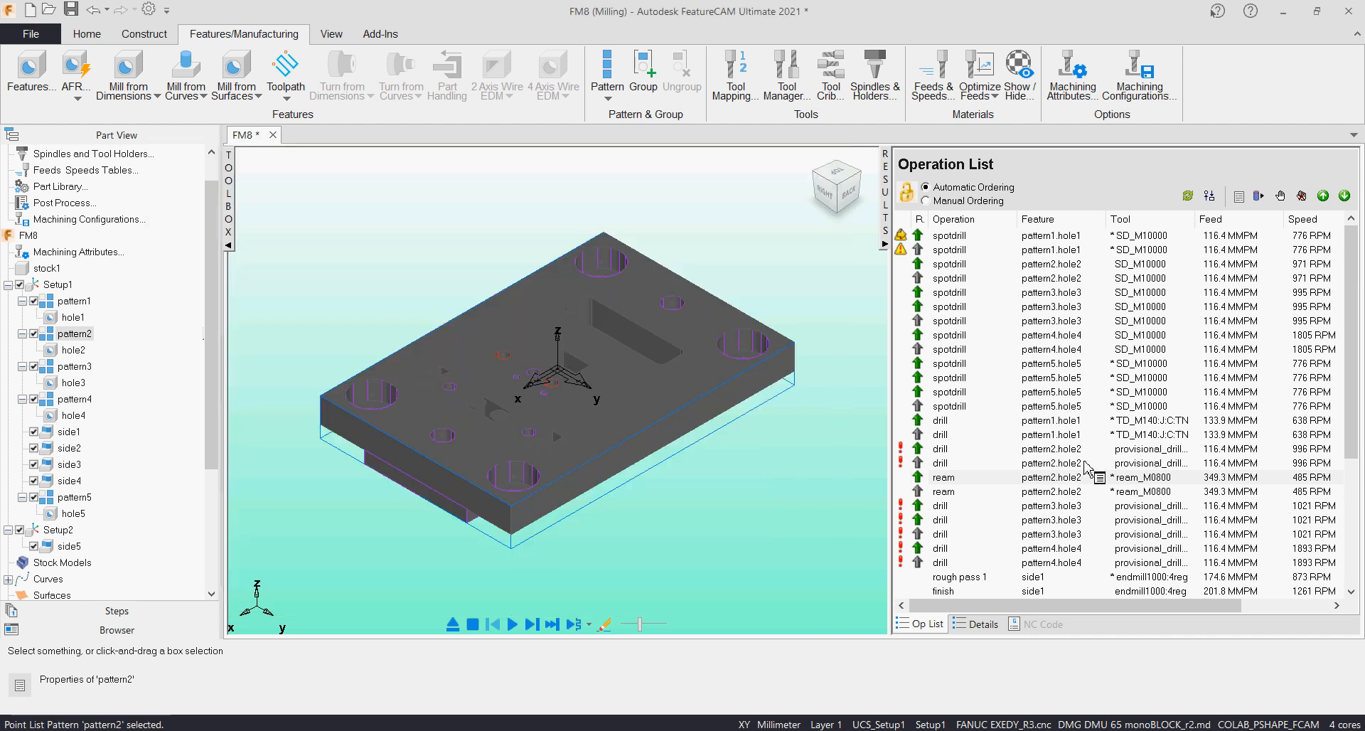
Step: Switch to manual operation ordering and try to reorder pattern2.hole2's drill and ream operations
{"action": "mouse_move", "coordinate": [1085, 462]}
{"action": "left_mouse_down"}
{"action": "mouse_move", "coordinate": [1090, 498]}
{"action": "mouse_move", "coordinate": [1081, 452]}
{"action": "left_mouse_up"}
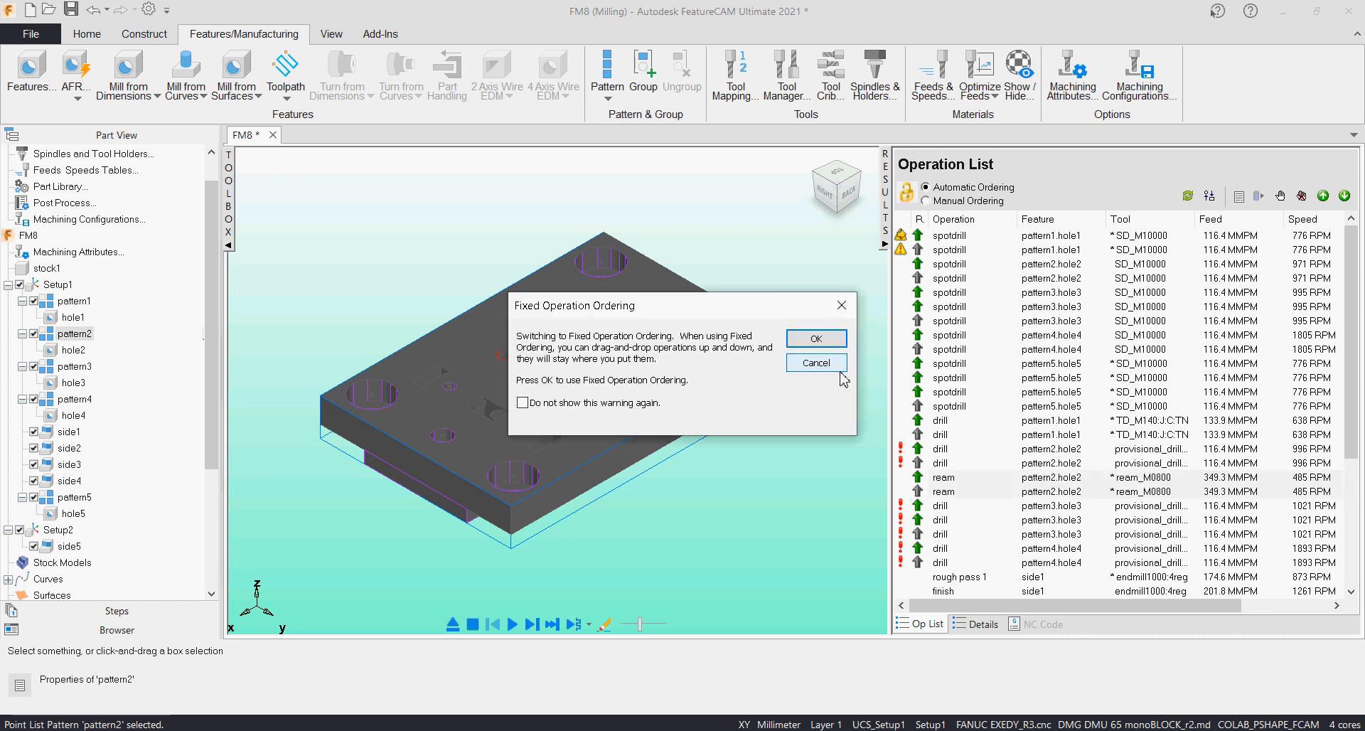
{"action": "left_click", "coordinate": [808, 339]}
{"action": "left_click", "coordinate": [803, 414]}
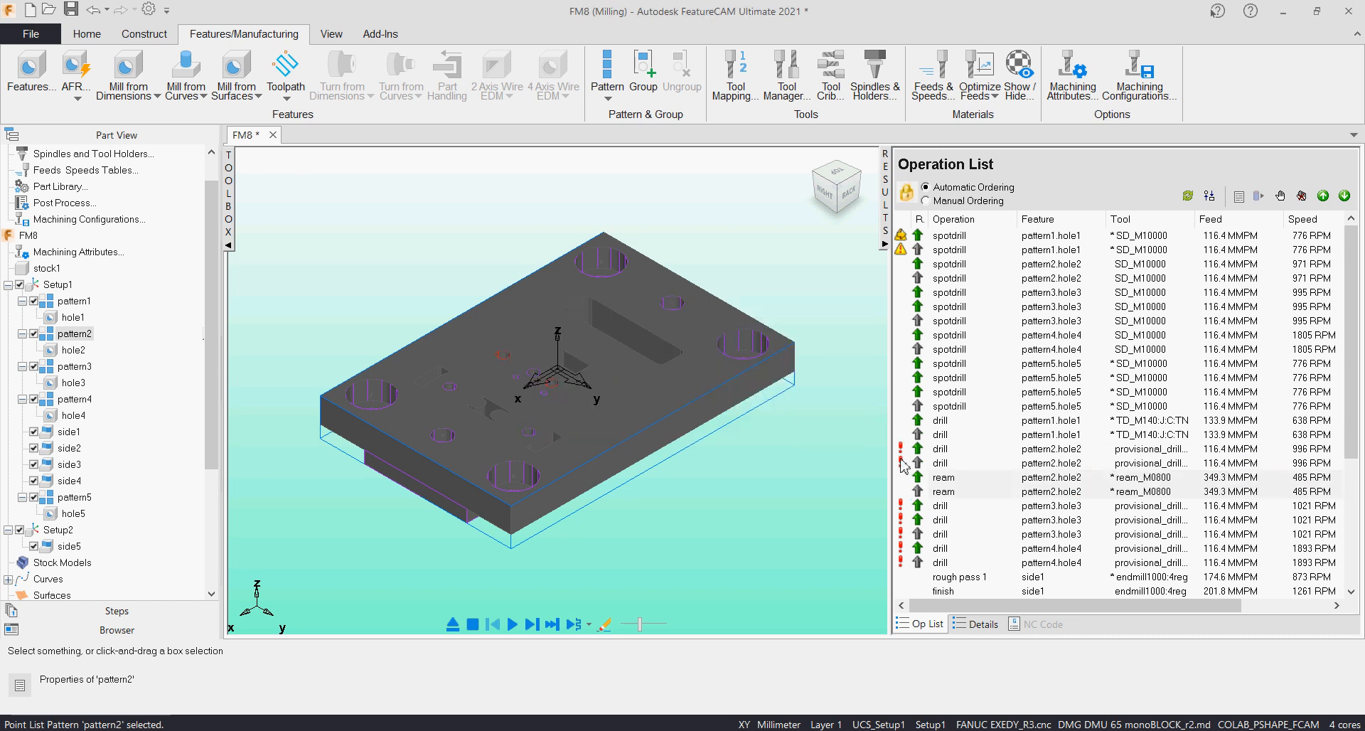
{"action": "left_click_drag", "start_coordinate": [1080, 448], "coordinate": [1051, 508]}
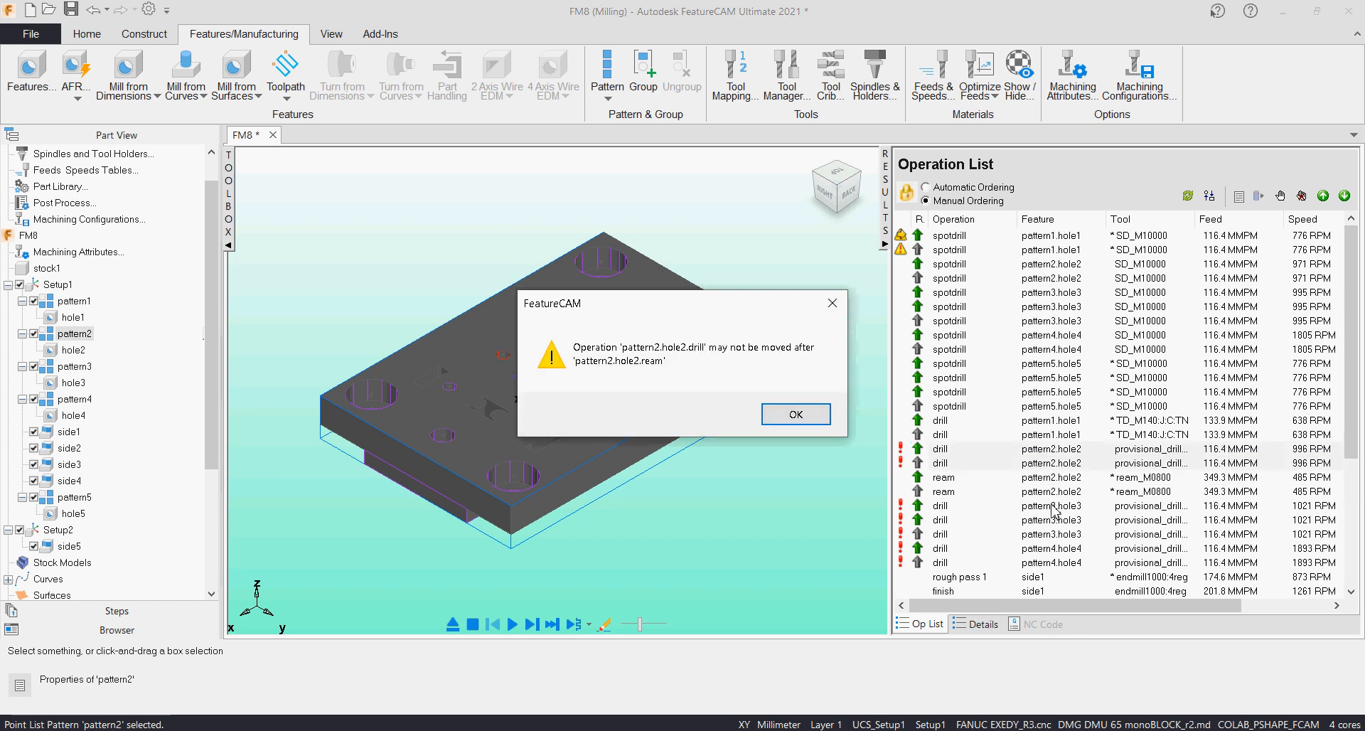
{"action": "left_click", "coordinate": [797, 425]}
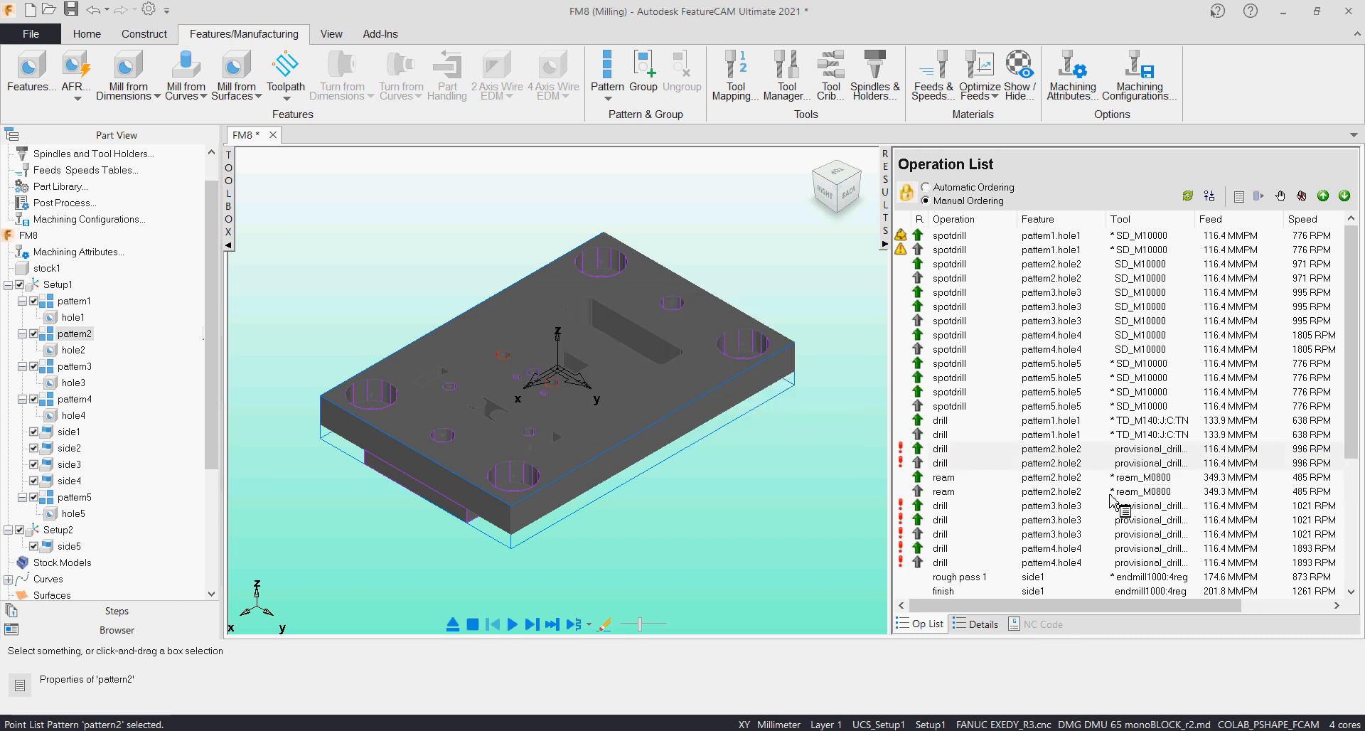
Step: Try to move pattern2.hole2's ream operation ahead of its drill operation
{"action": "left_click", "coordinate": [1105, 481]}
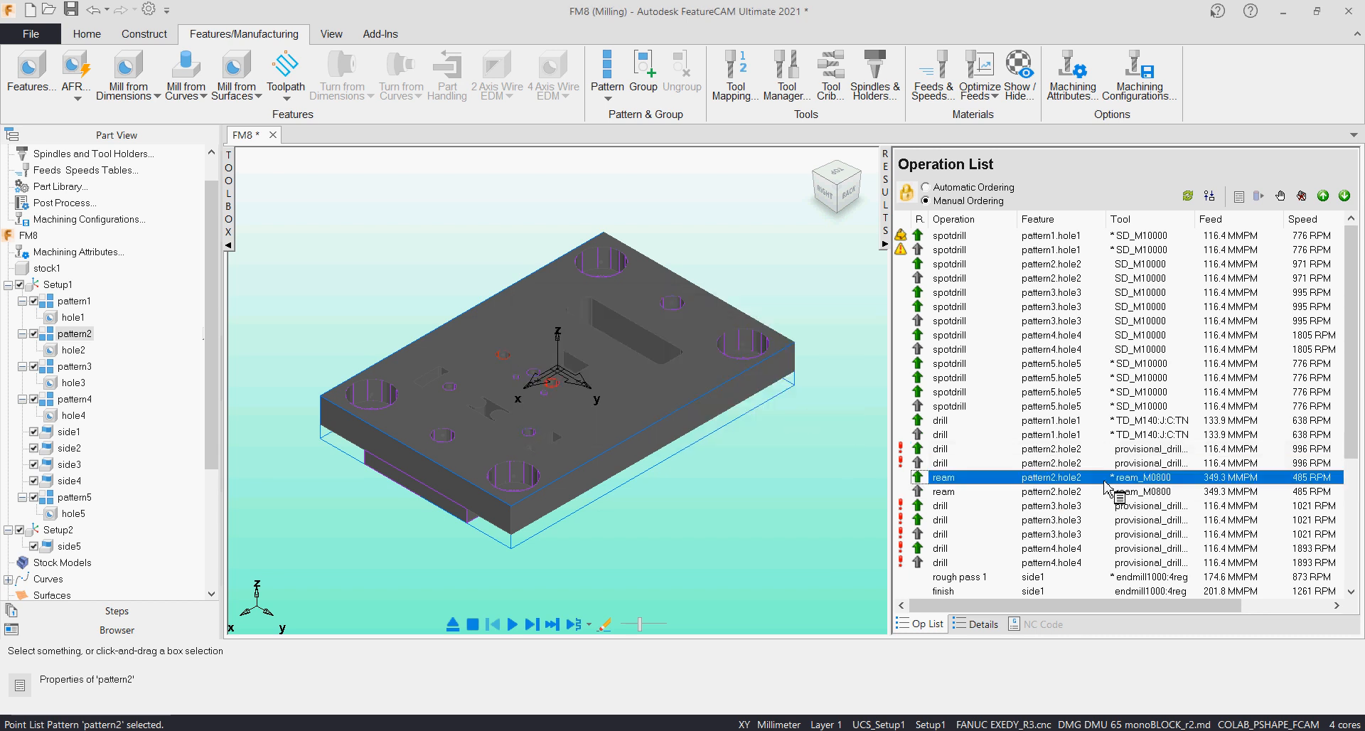
{"action": "left_click", "coordinate": [1081, 450], "text": "shift"}
{"action": "right_click", "coordinate": [1079, 452]}
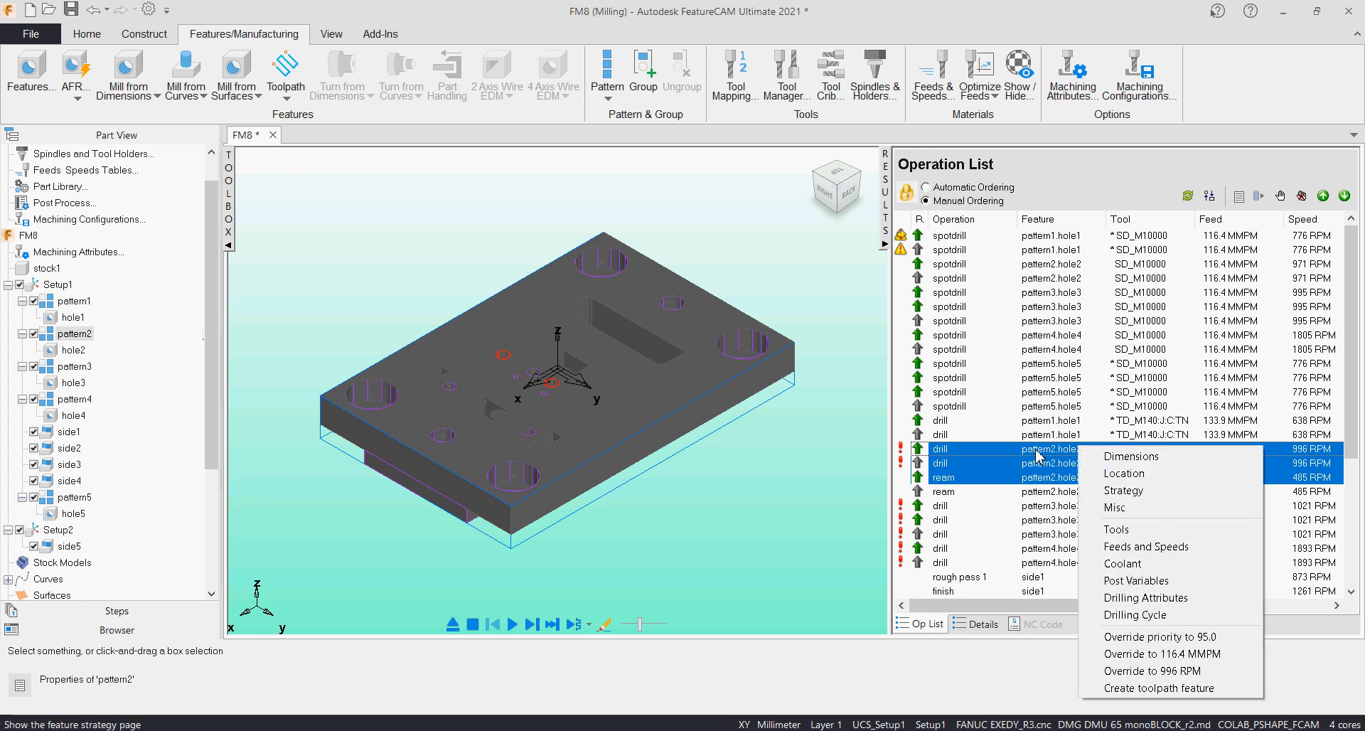
{"action": "left_click", "coordinate": [1038, 455]}
{"action": "left_click", "coordinate": [993, 479]}
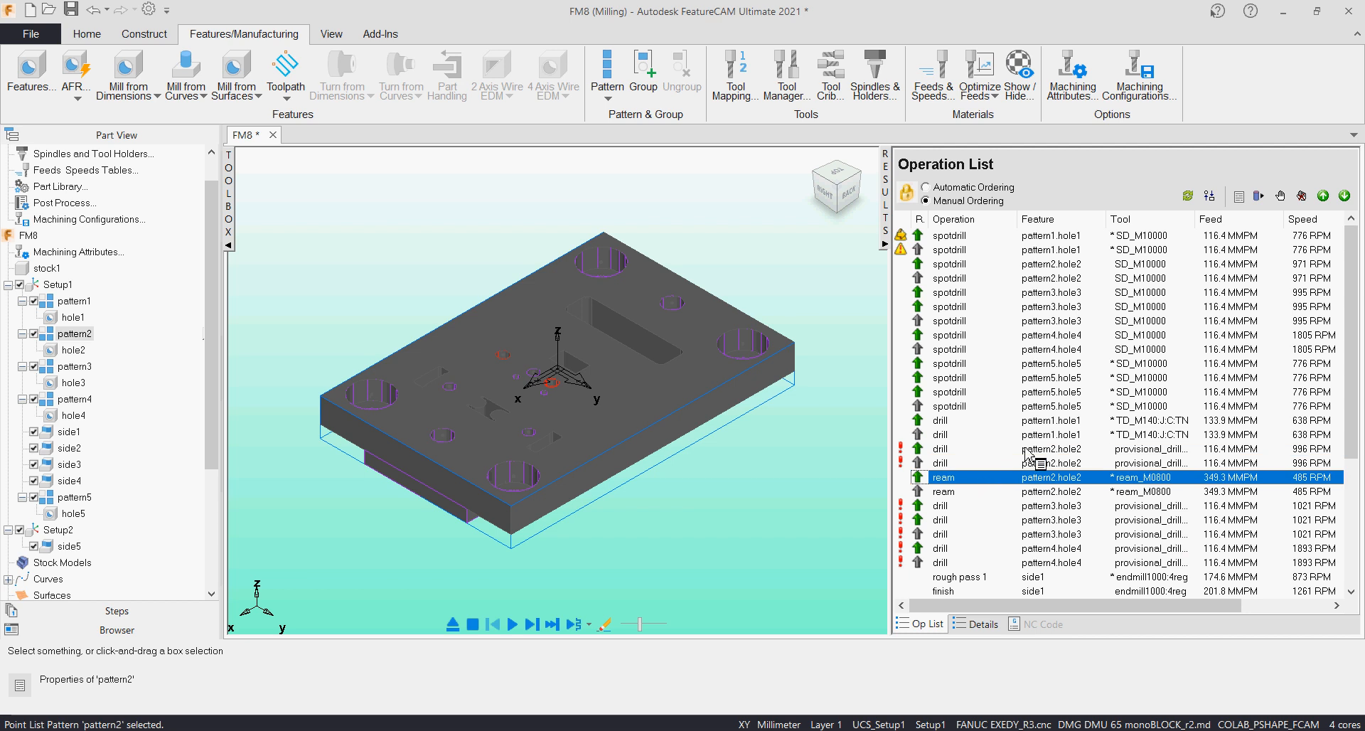
{"action": "left_click", "coordinate": [1068, 450]}
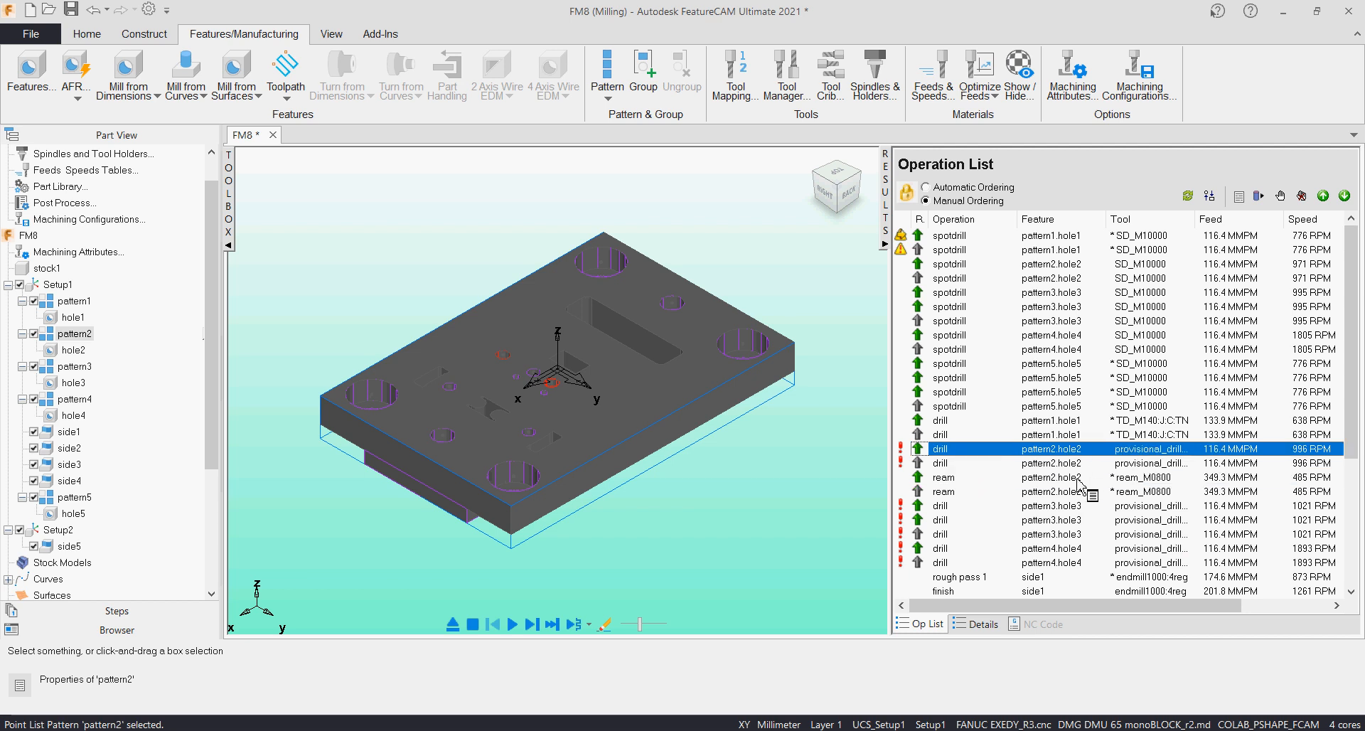
{"action": "left_click_drag", "start_coordinate": [1077, 479], "coordinate": [1067, 455]}
Step: Check the reamer assigned to pattern2.hole2's ream operation
{"action": "double_click", "coordinate": [1068, 450]}
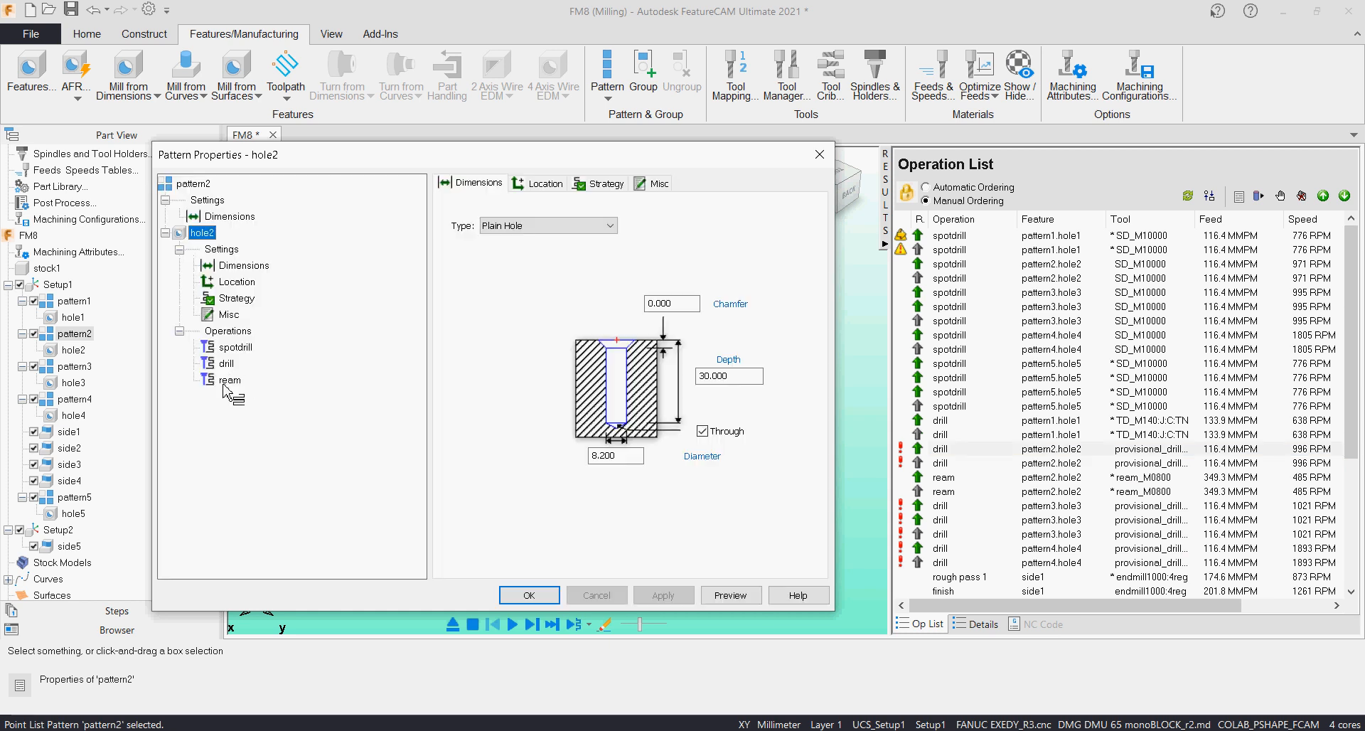
{"action": "left_click", "coordinate": [226, 381]}
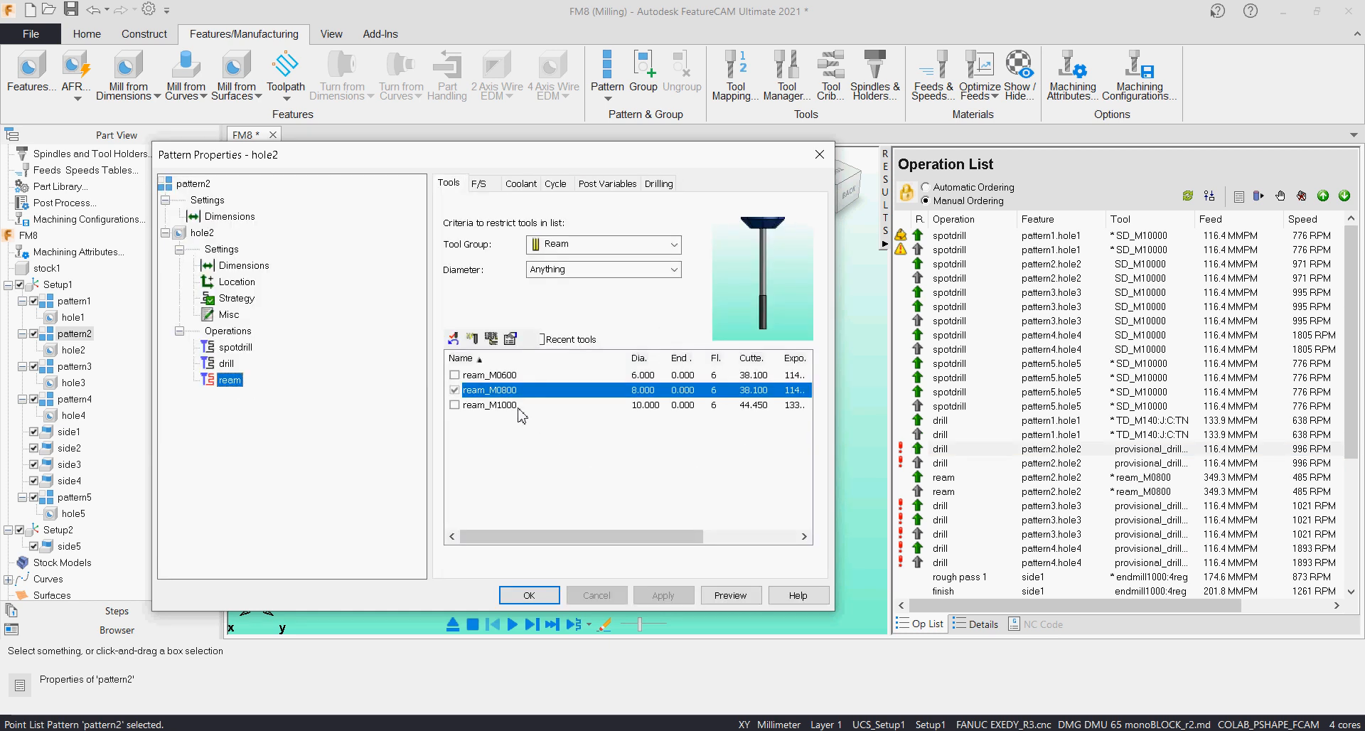
{"action": "left_click", "coordinate": [538, 597]}
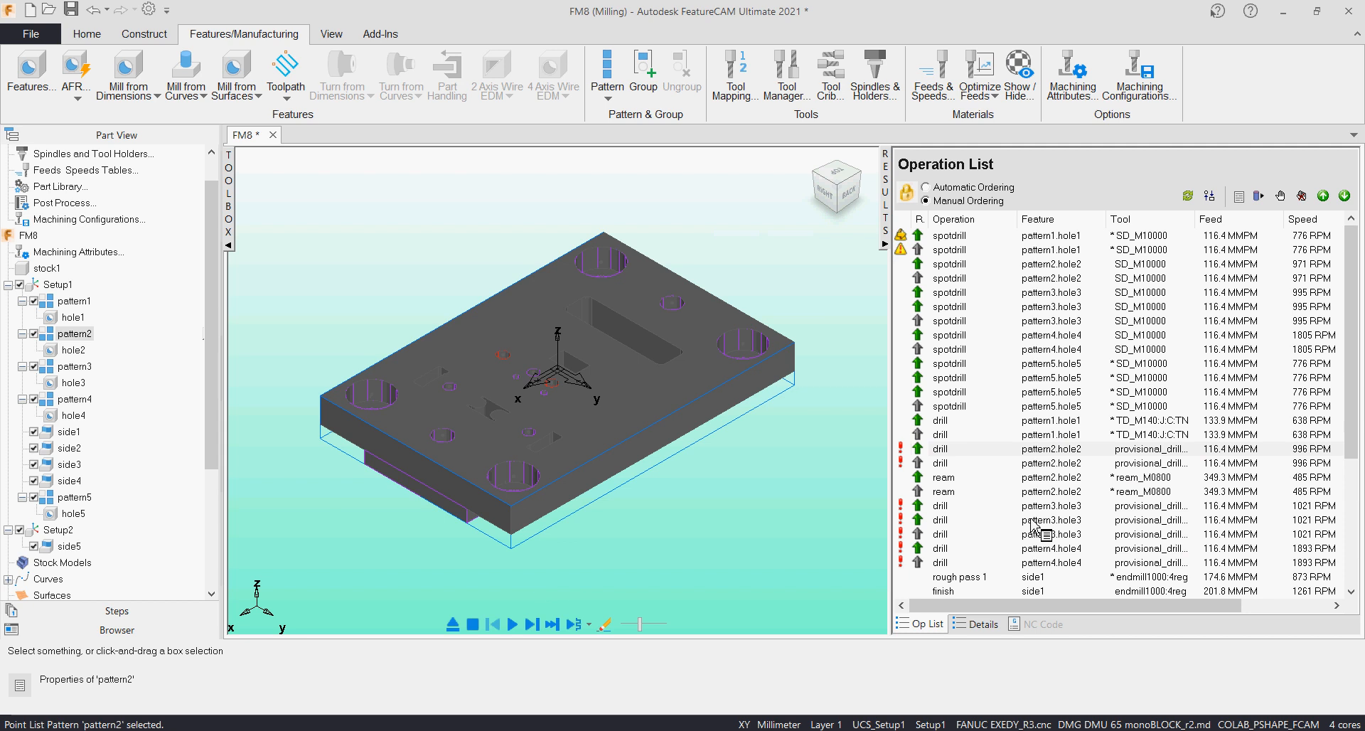
Step: Set provisional_drill_M0779 as the tool override for pattern2.hole2's drill operation
{"action": "double_click", "coordinate": [1090, 450]}
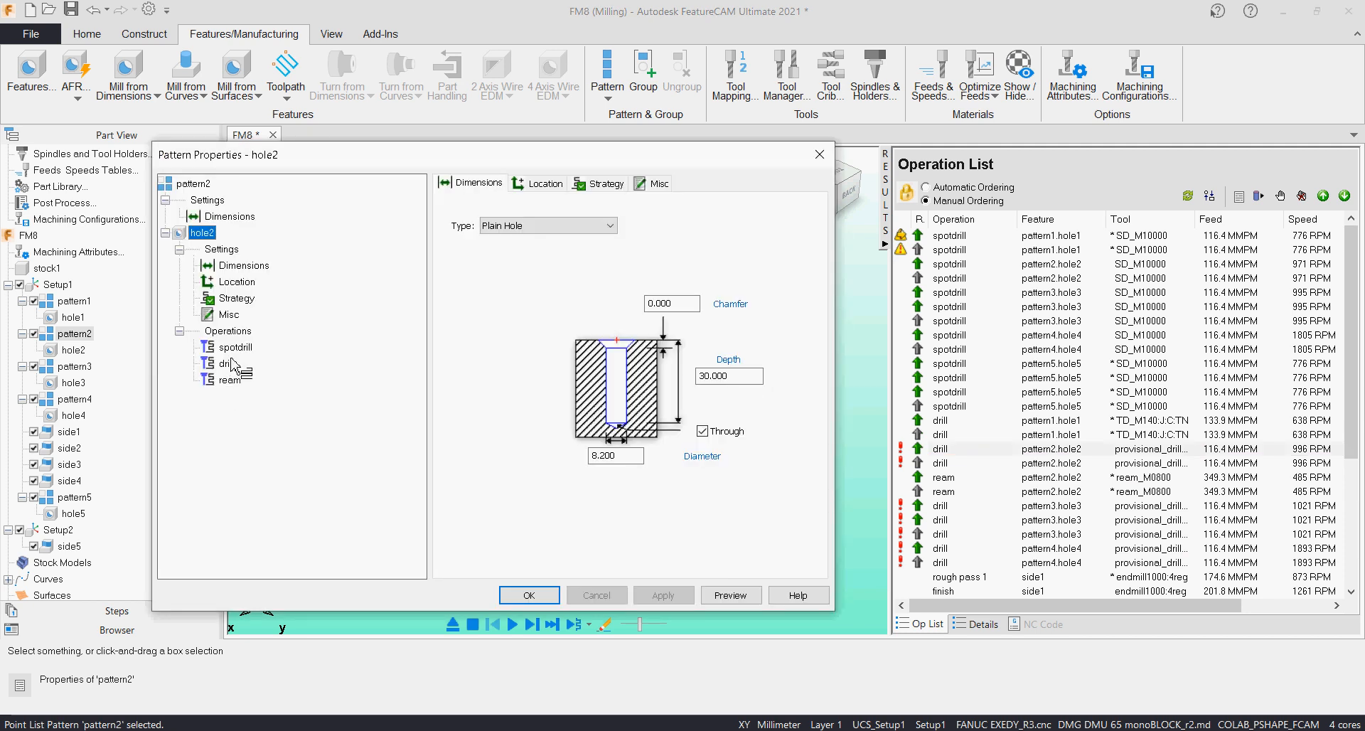
{"action": "left_click", "coordinate": [226, 364]}
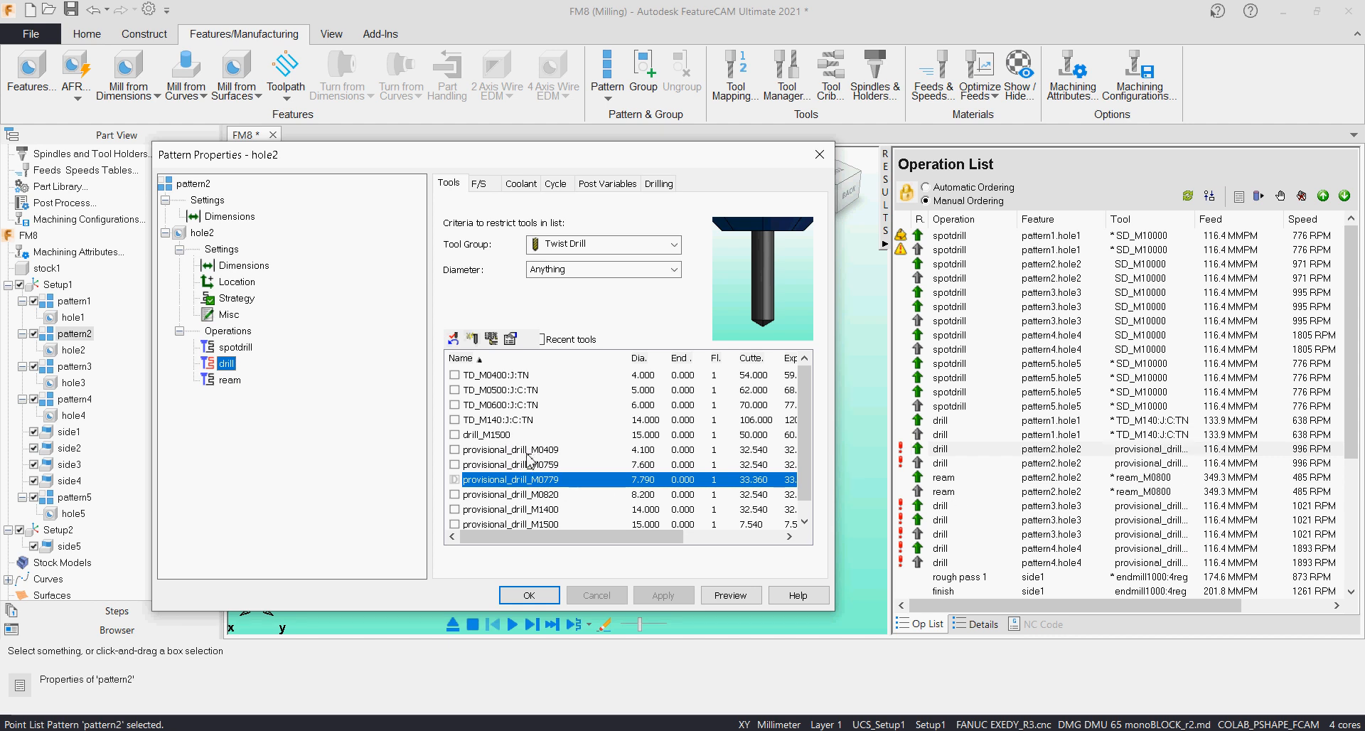
{"action": "scroll", "coordinate": [527, 460], "scroll_direction": "down", "scroll_amount": 1}
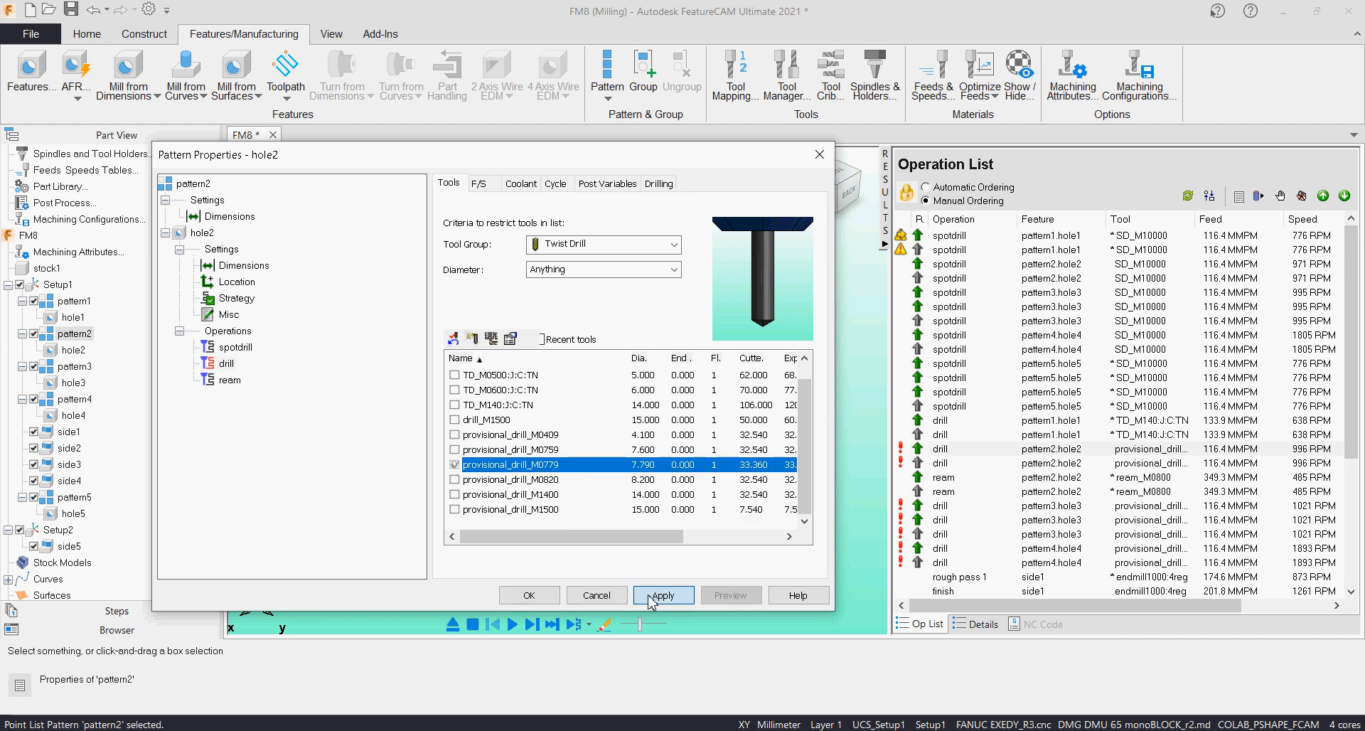
{"action": "left_click", "coordinate": [539, 597]}
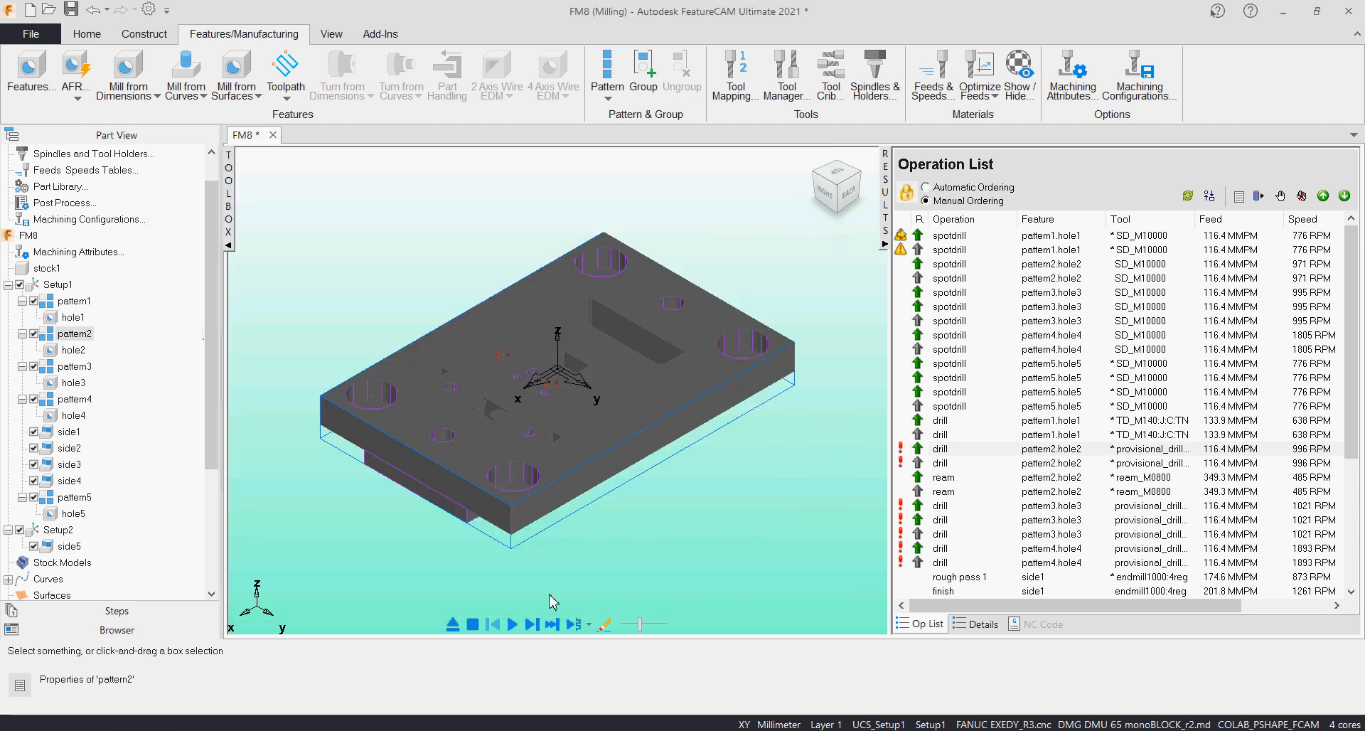
Step: Create a copy of provisional_drill_M0779 named drill_M0779 from pattern2.hole2's drill operation
{"action": "double_click", "coordinate": [1129, 489]}
{"action": "left_click", "coordinate": [226, 363]}
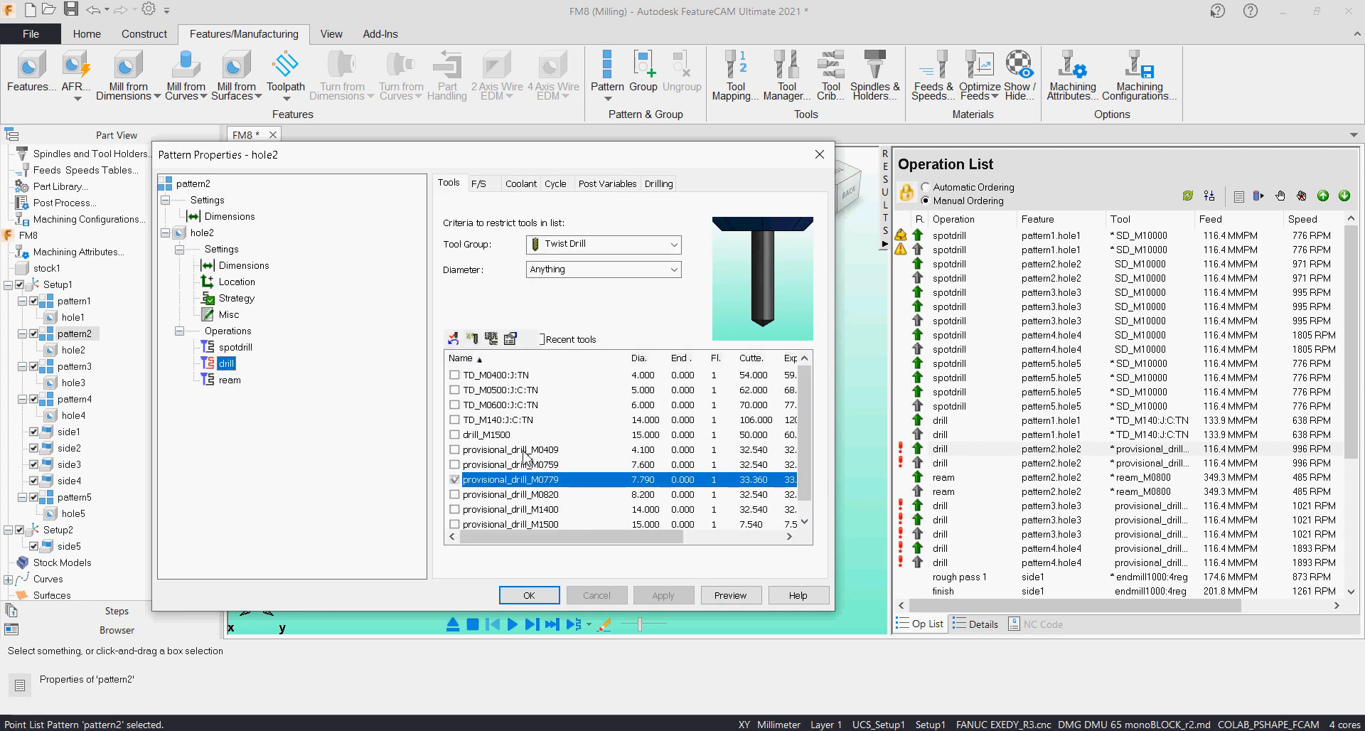
{"action": "left_click", "coordinate": [472, 338]}
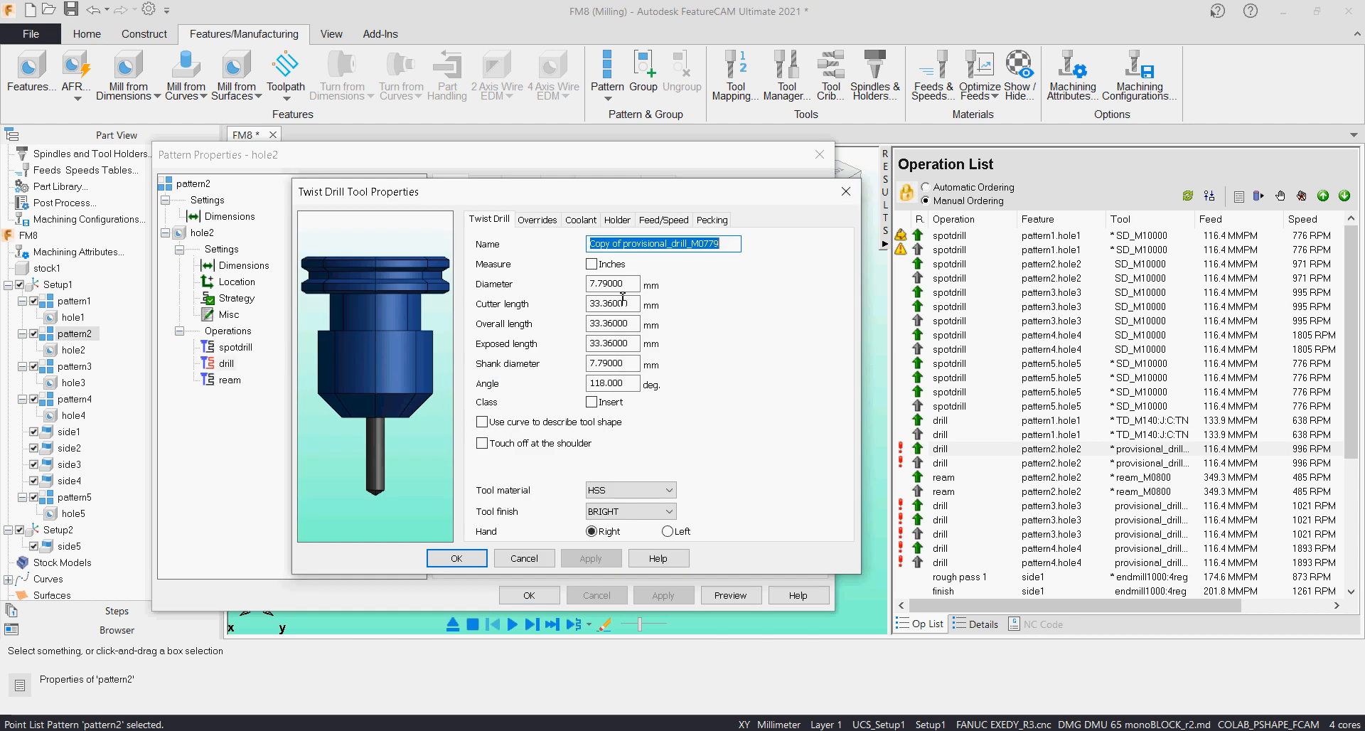
{"action": "left_click_drag", "start_coordinate": [628, 290], "coordinate": [609, 280]}
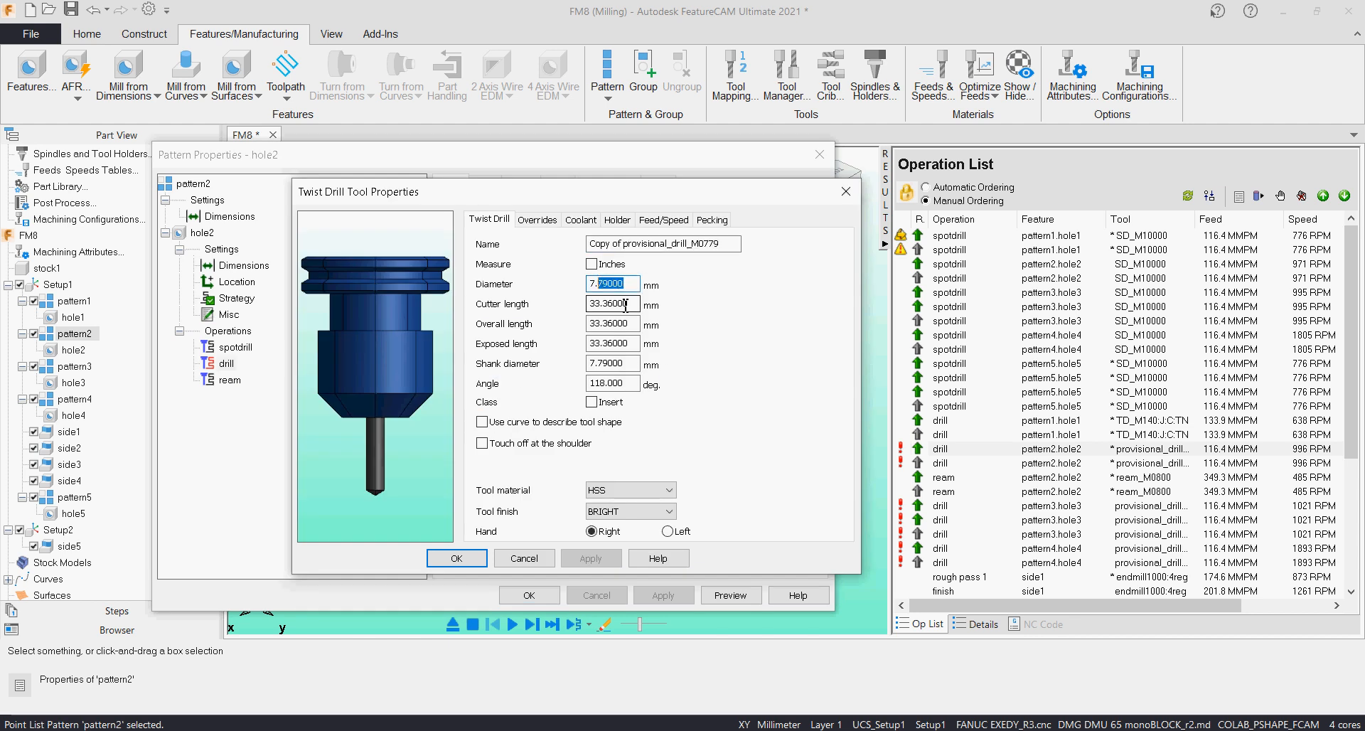
{"action": "left_click_drag", "start_coordinate": [673, 243], "coordinate": [539, 235]}
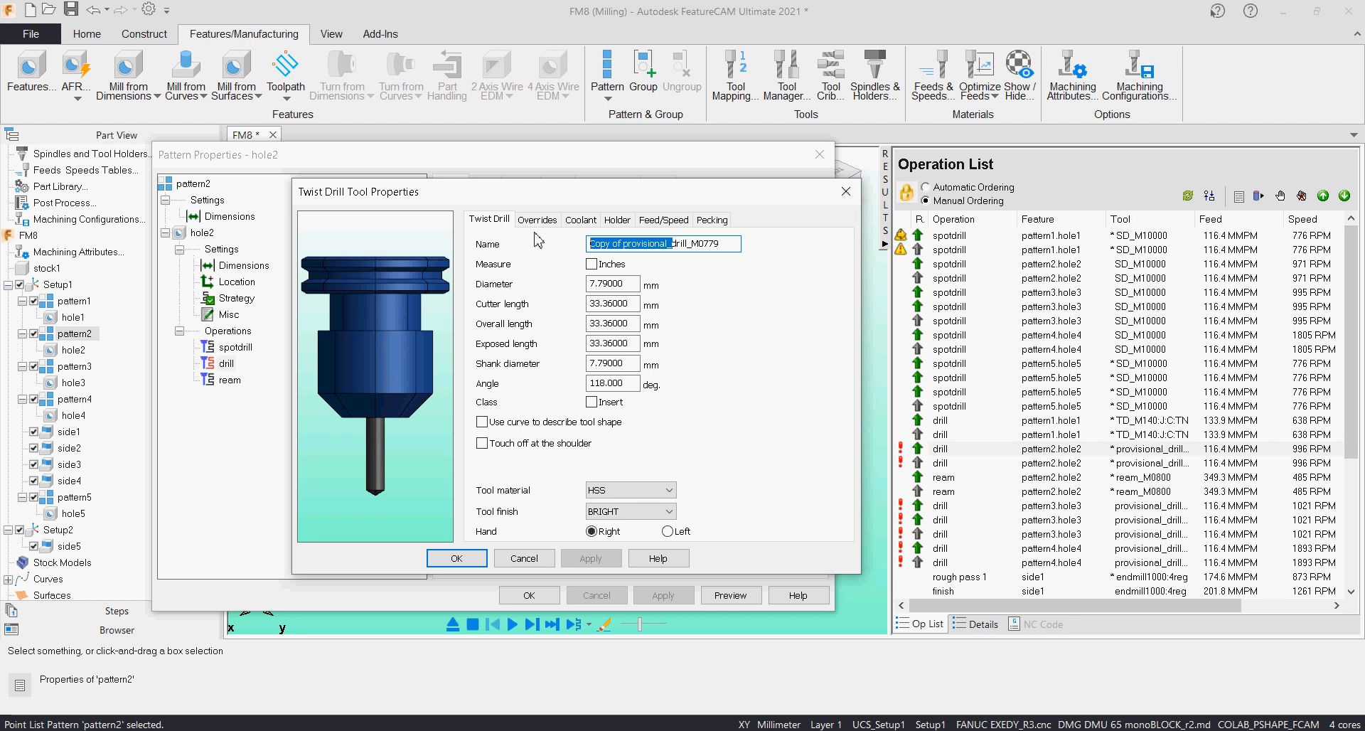
{"action": "key", "text": "BackSpace"}
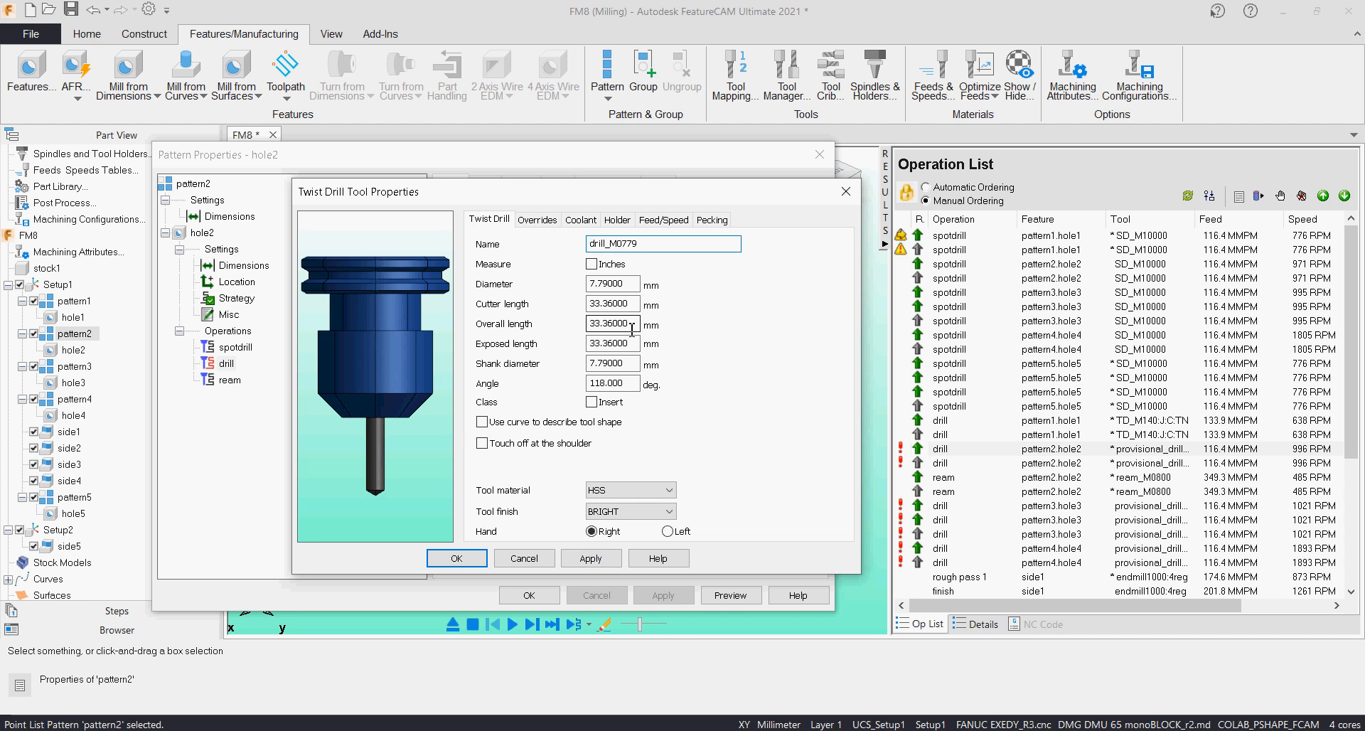
{"action": "left_click", "coordinate": [601, 560]}
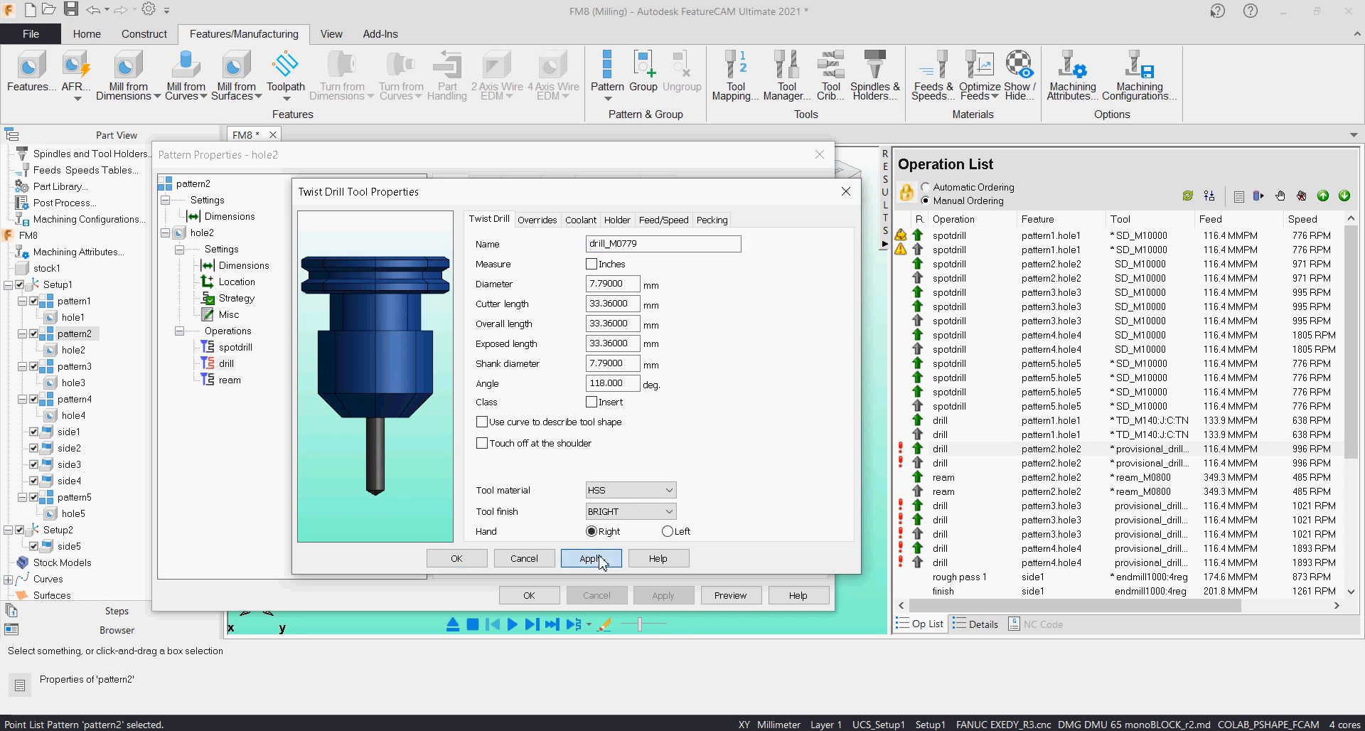
{"action": "left_click", "coordinate": [454, 560]}
Step: Set drill_M0779 as the override for hole2's drill operation, apply it, and recheck the ream operation's tool
{"action": "left_click", "coordinate": [569, 435]}
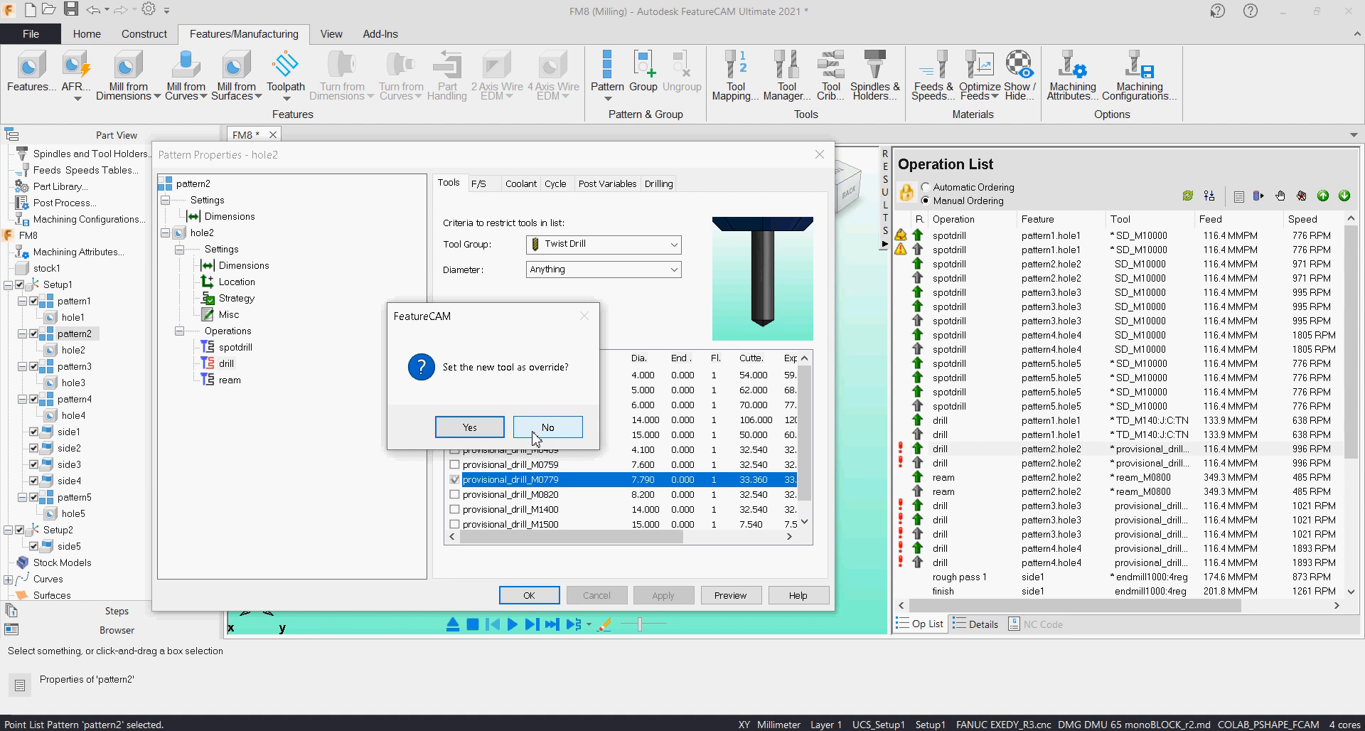
{"action": "left_click", "coordinate": [569, 431]}
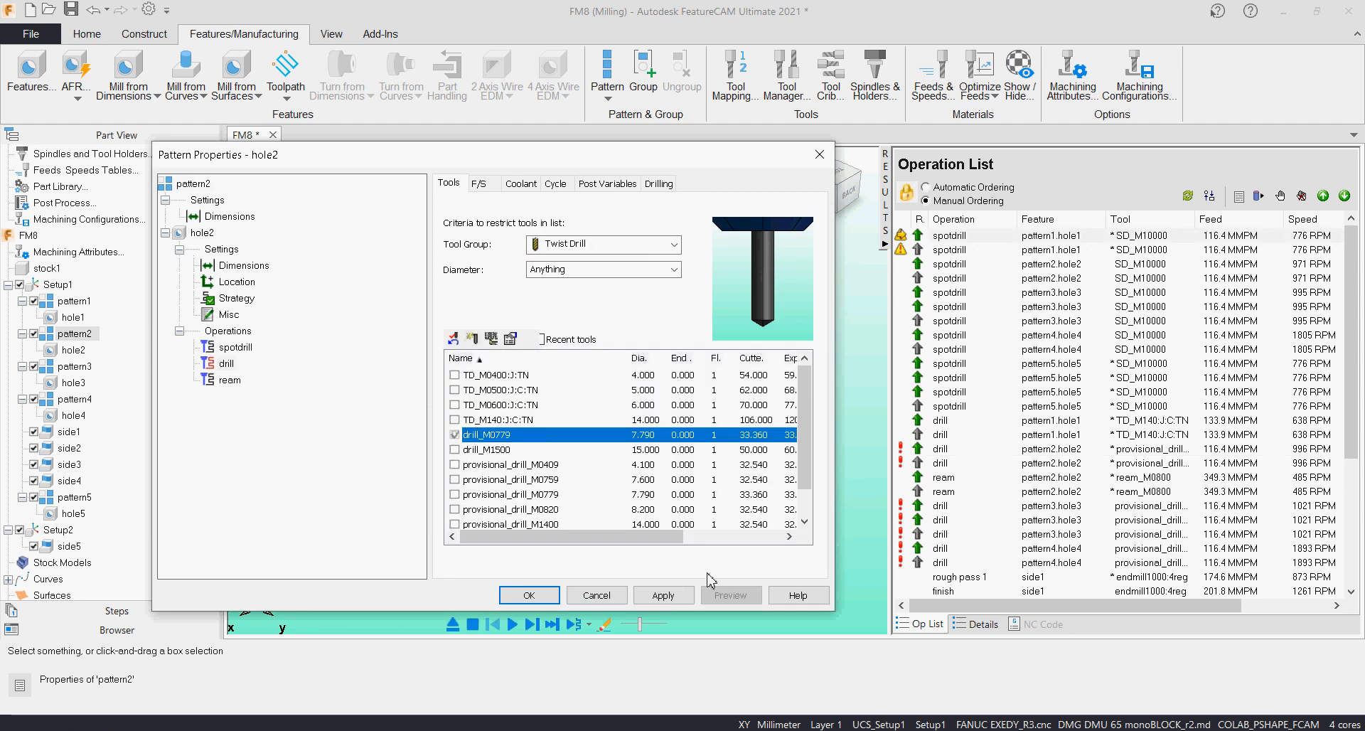
{"action": "left_click", "coordinate": [662, 595]}
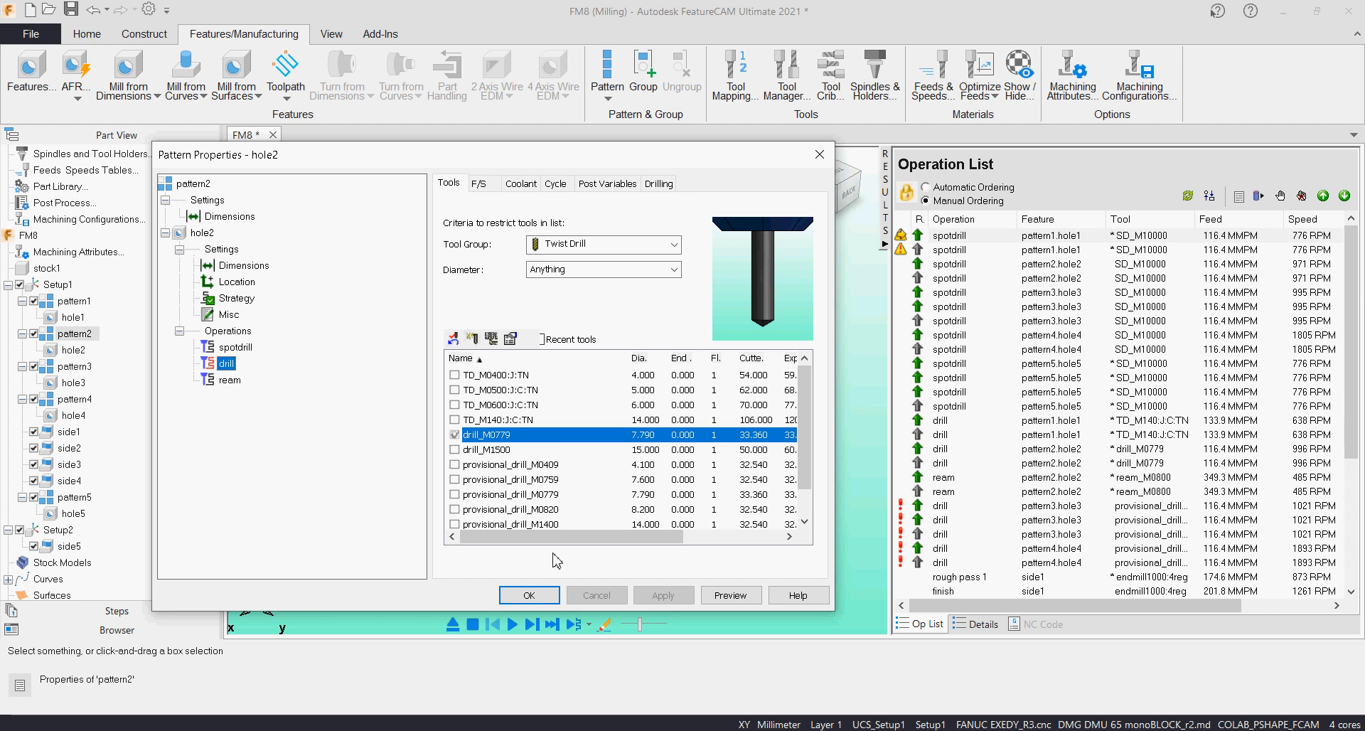
{"action": "left_click", "coordinate": [210, 381]}
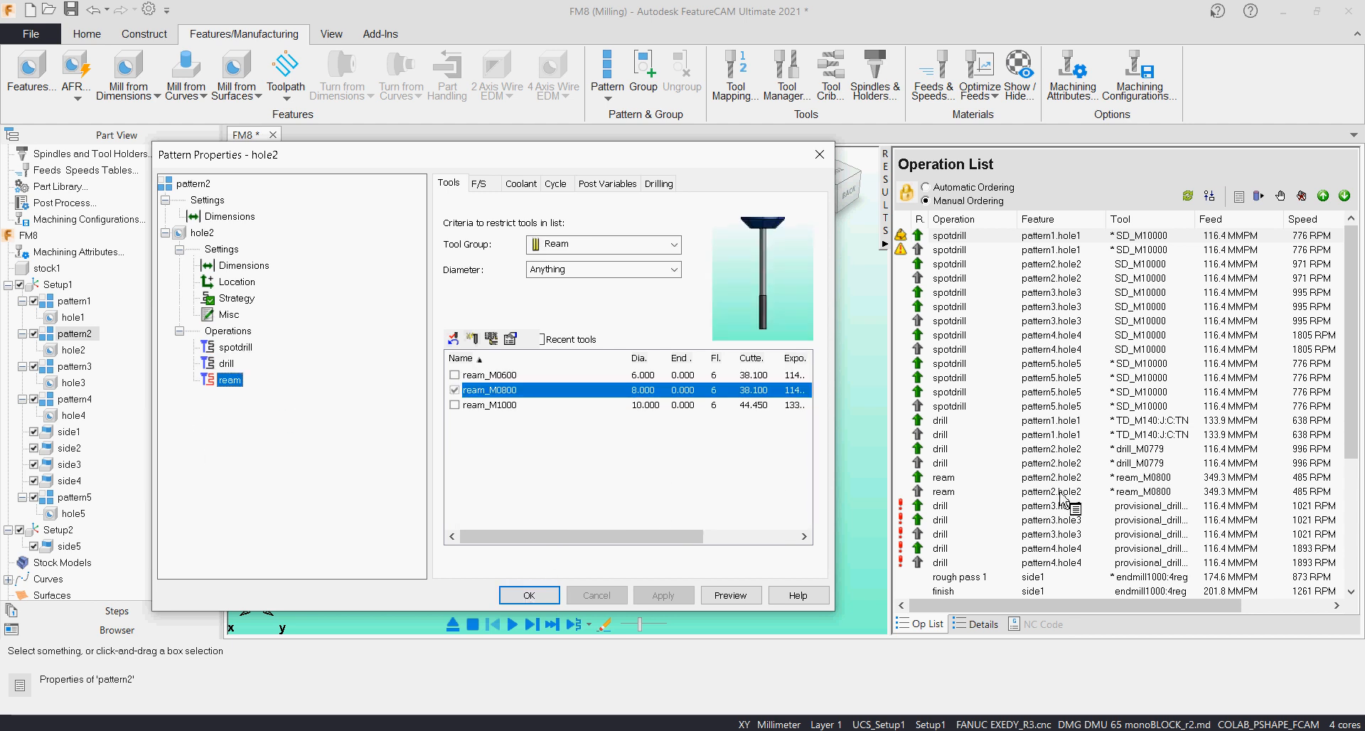
Step: Change pattern3.hole3 to a tapped hole with the ISO Metric thread size M8 x 1 and apply it
{"action": "left_click", "coordinate": [996, 507]}
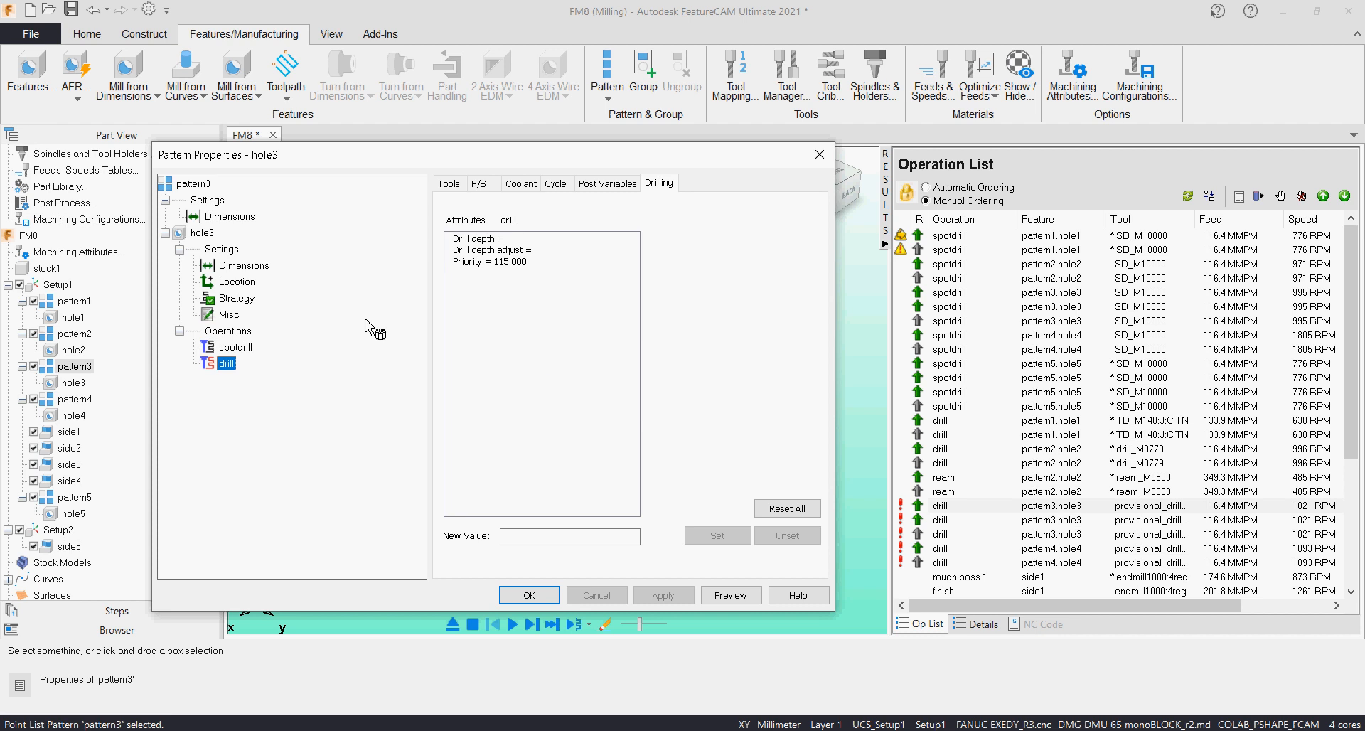
{"action": "left_click", "coordinate": [241, 268]}
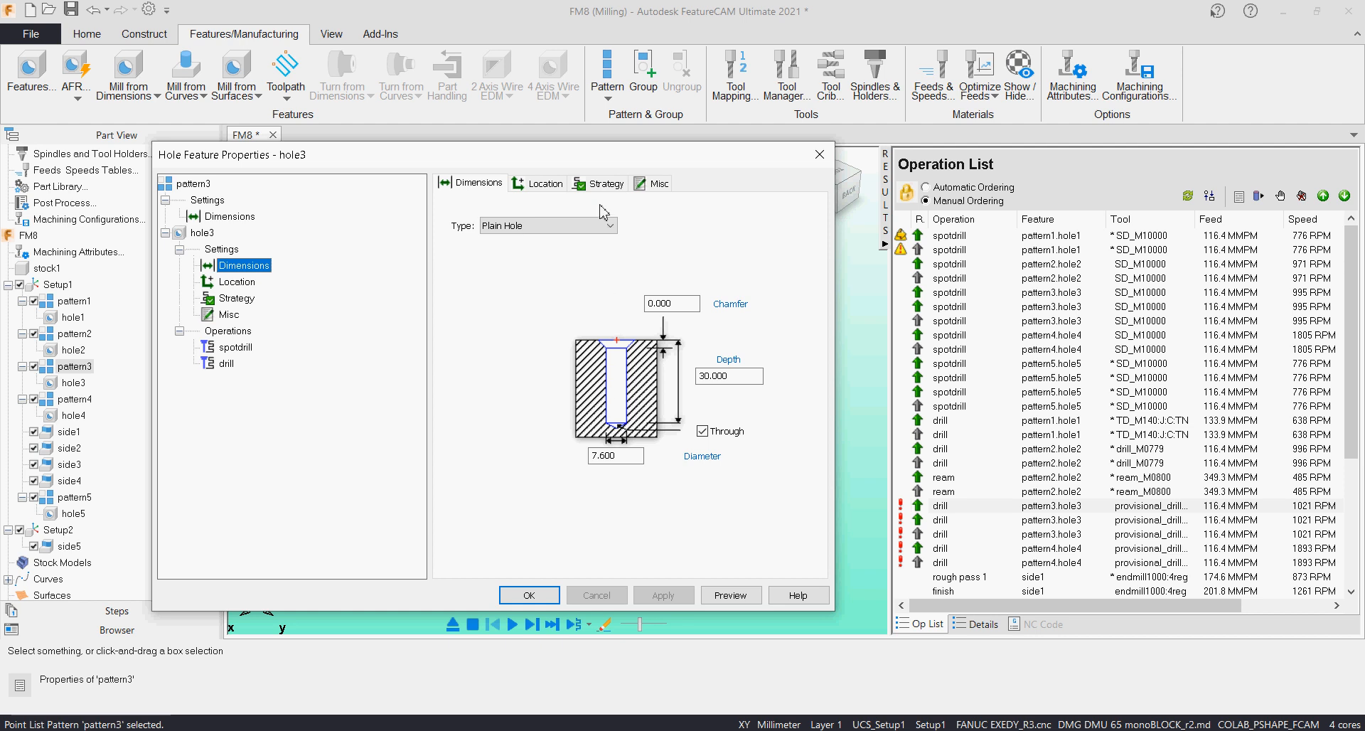
{"action": "left_click", "coordinate": [607, 226]}
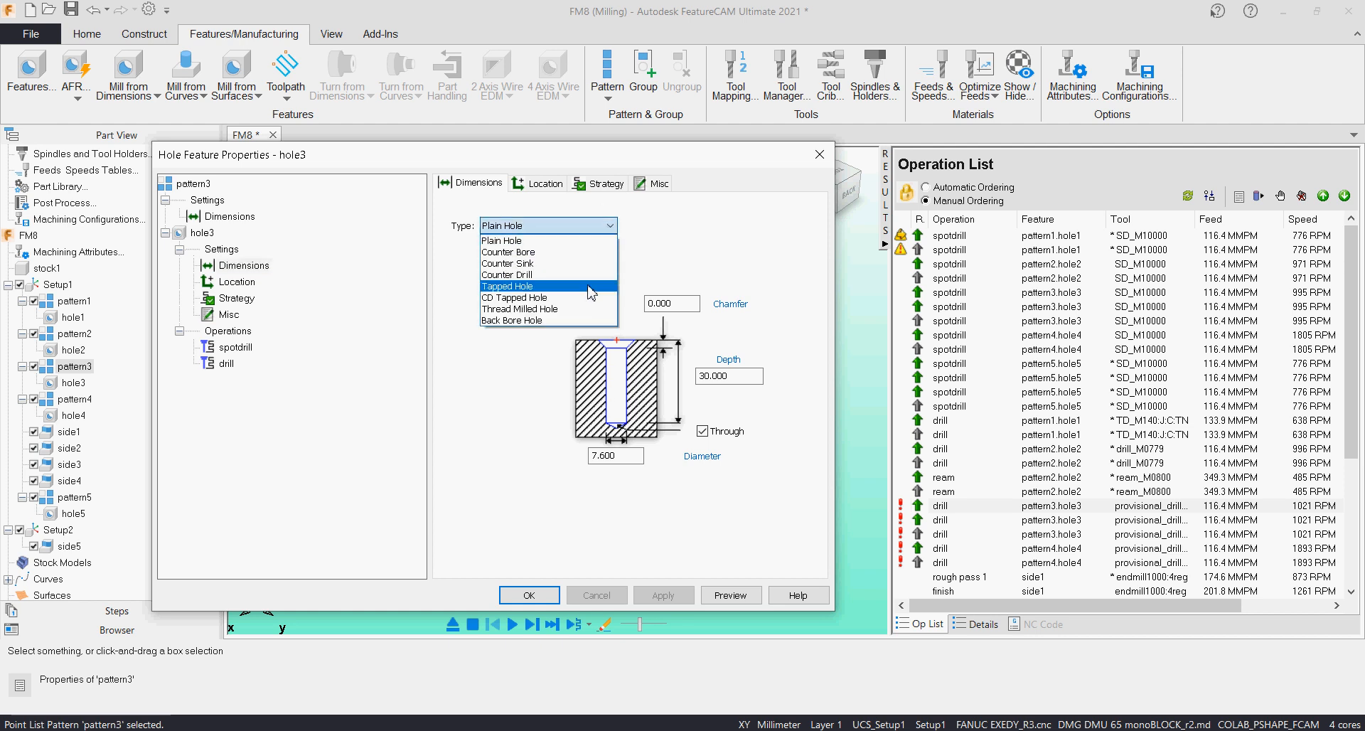
{"action": "left_click", "coordinate": [540, 286]}
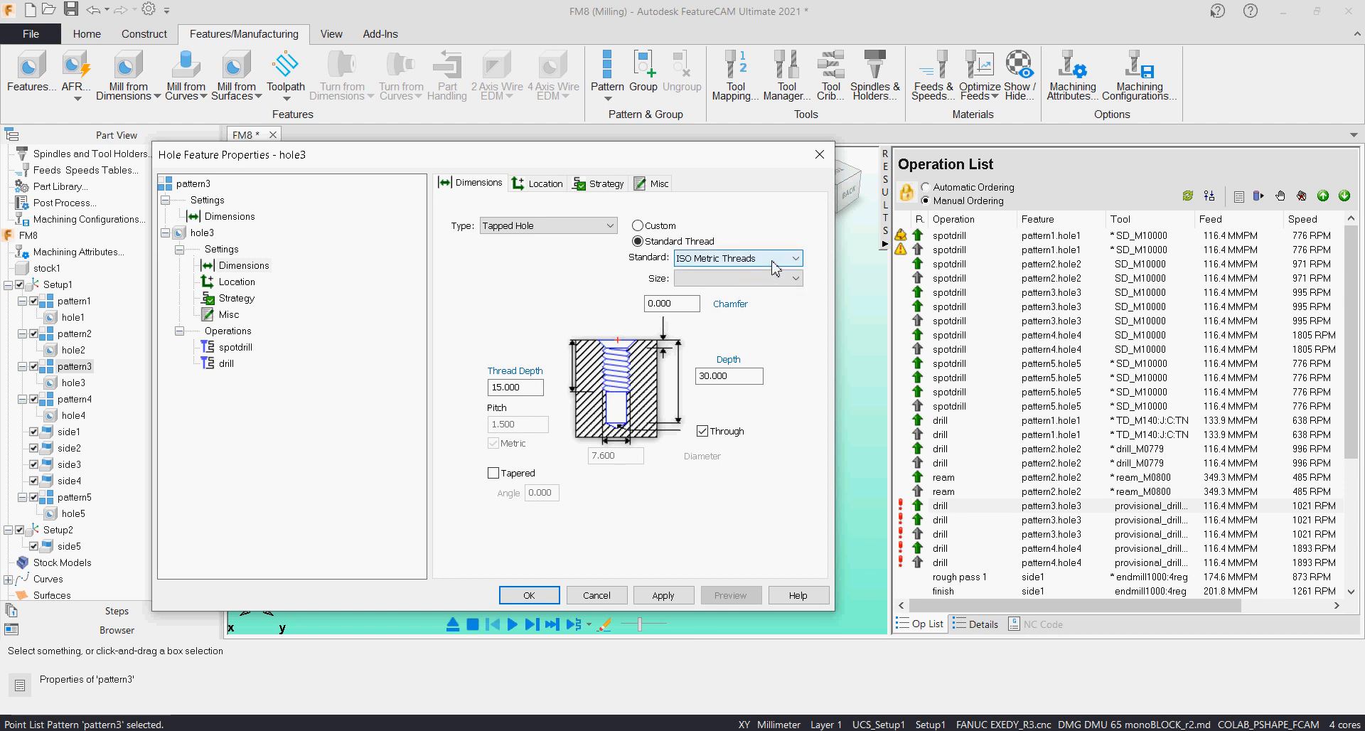
{"action": "left_click", "coordinate": [789, 277]}
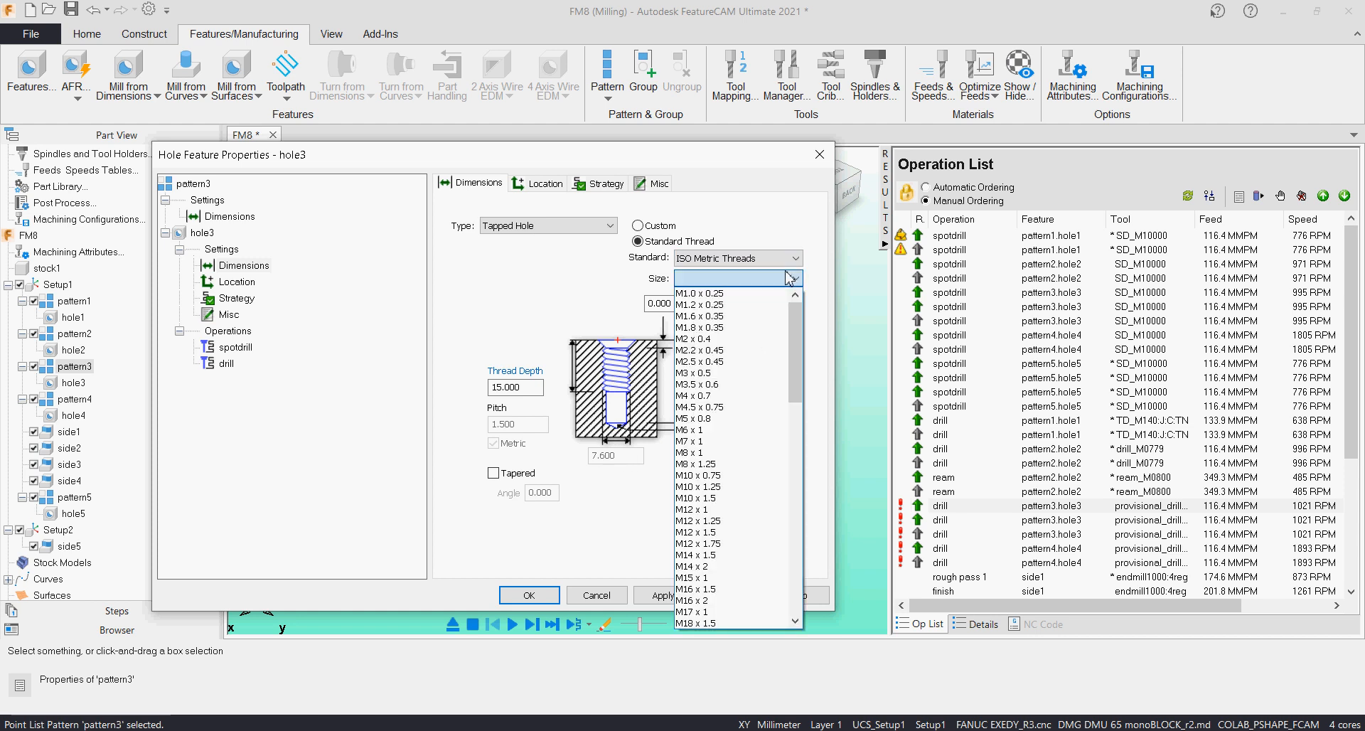
{"action": "left_click", "coordinate": [732, 455]}
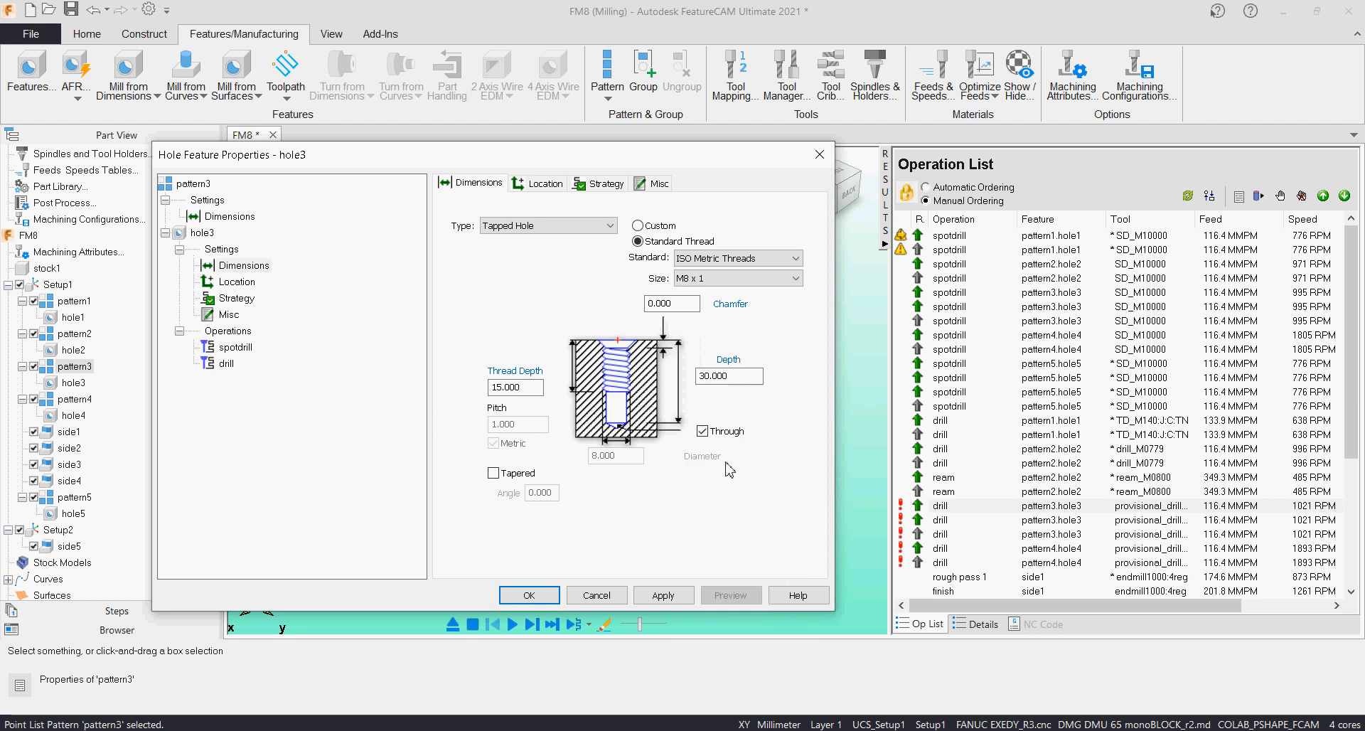
{"action": "left_click", "coordinate": [669, 599]}
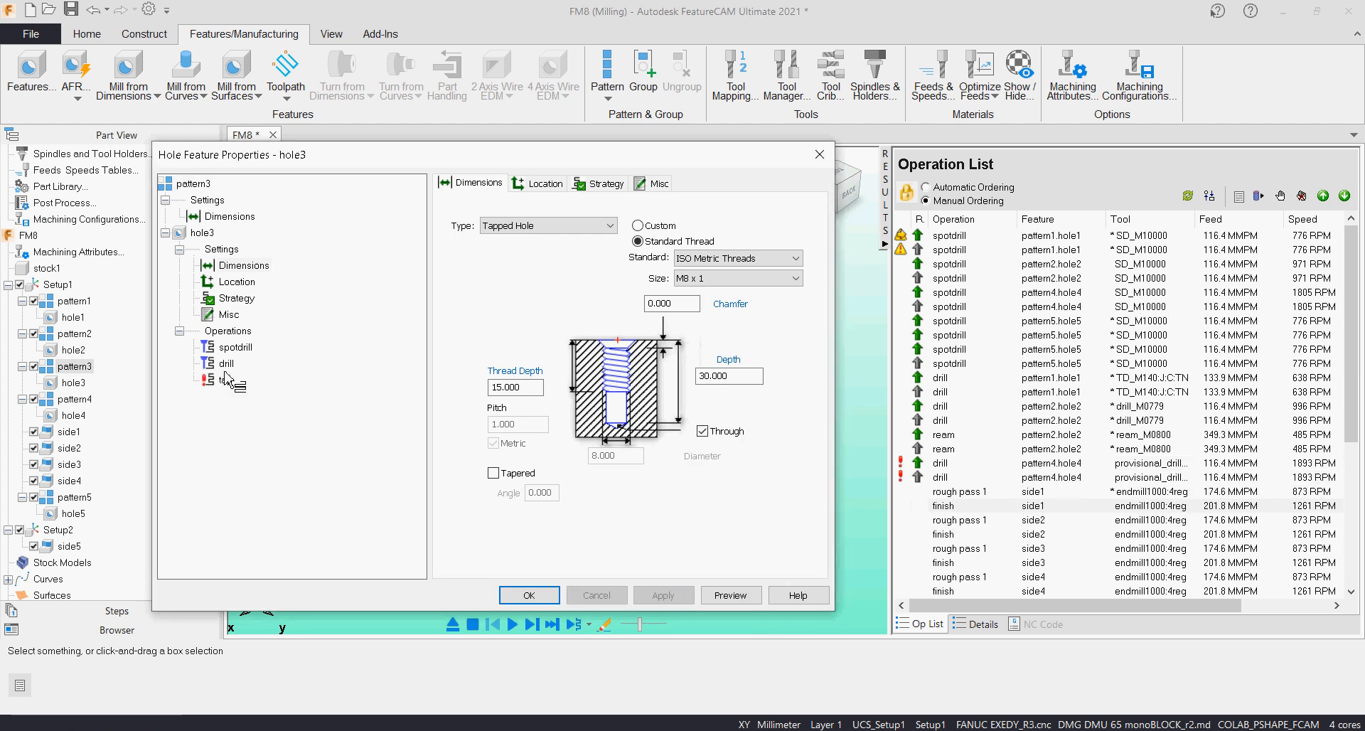
Step: Start a new tap tool for pattern3.hole3's tap operation and switch its measure from inches to millimetres
{"action": "left_click_drag", "start_coordinate": [206, 356], "coordinate": [236, 403]}
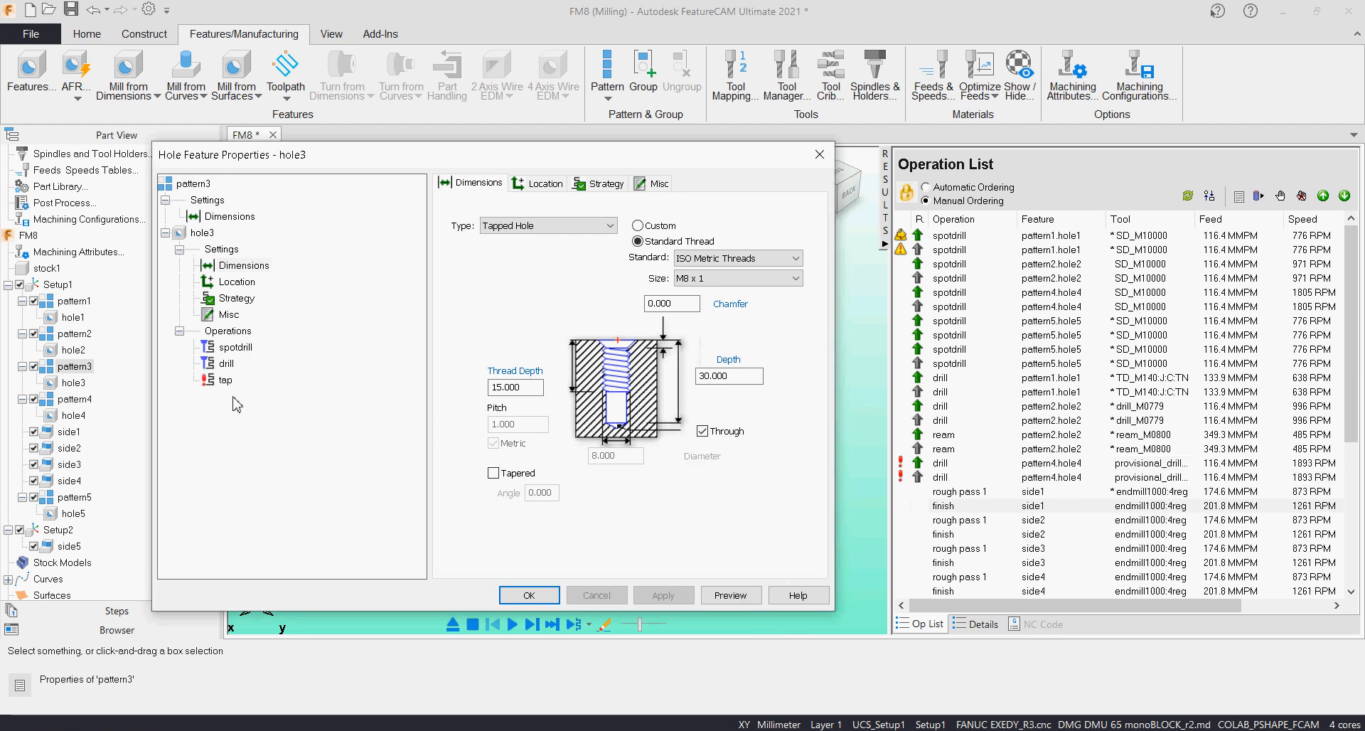
{"action": "left_click", "coordinate": [211, 381]}
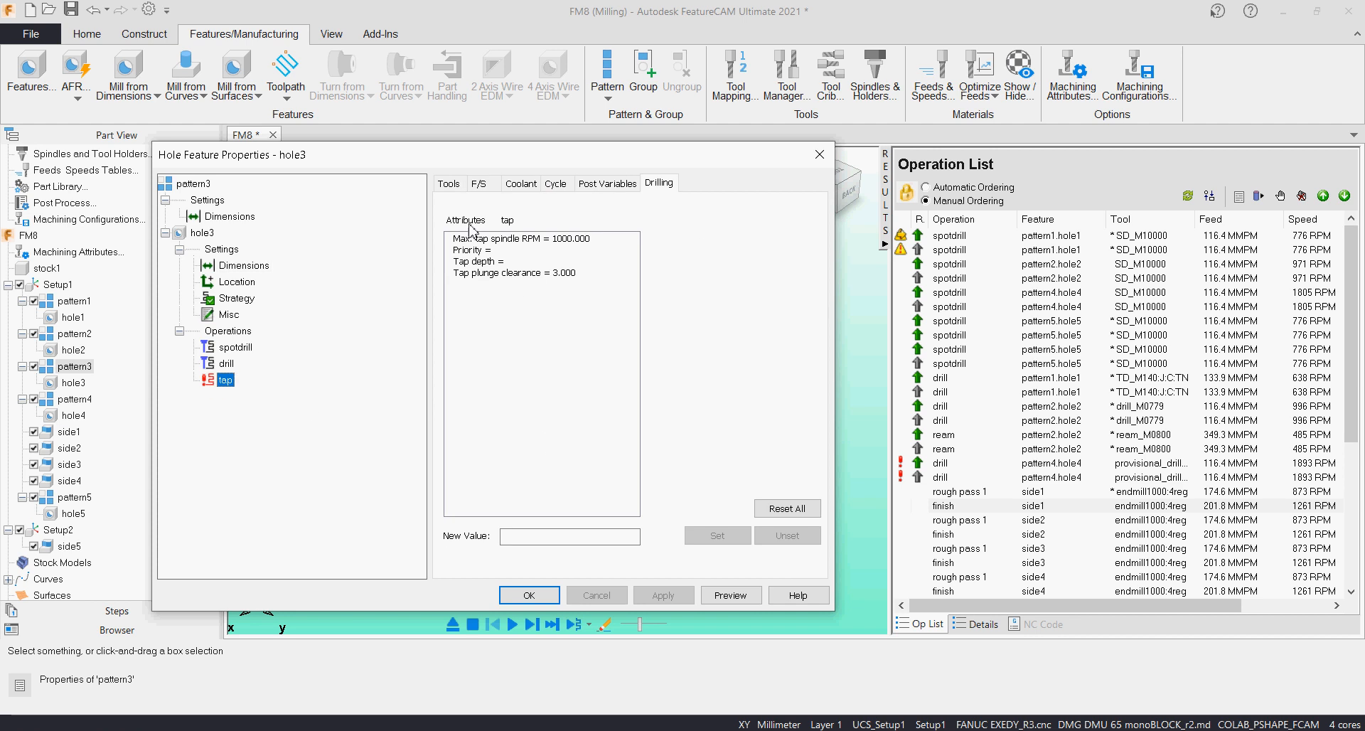
{"action": "left_click", "coordinate": [447, 185]}
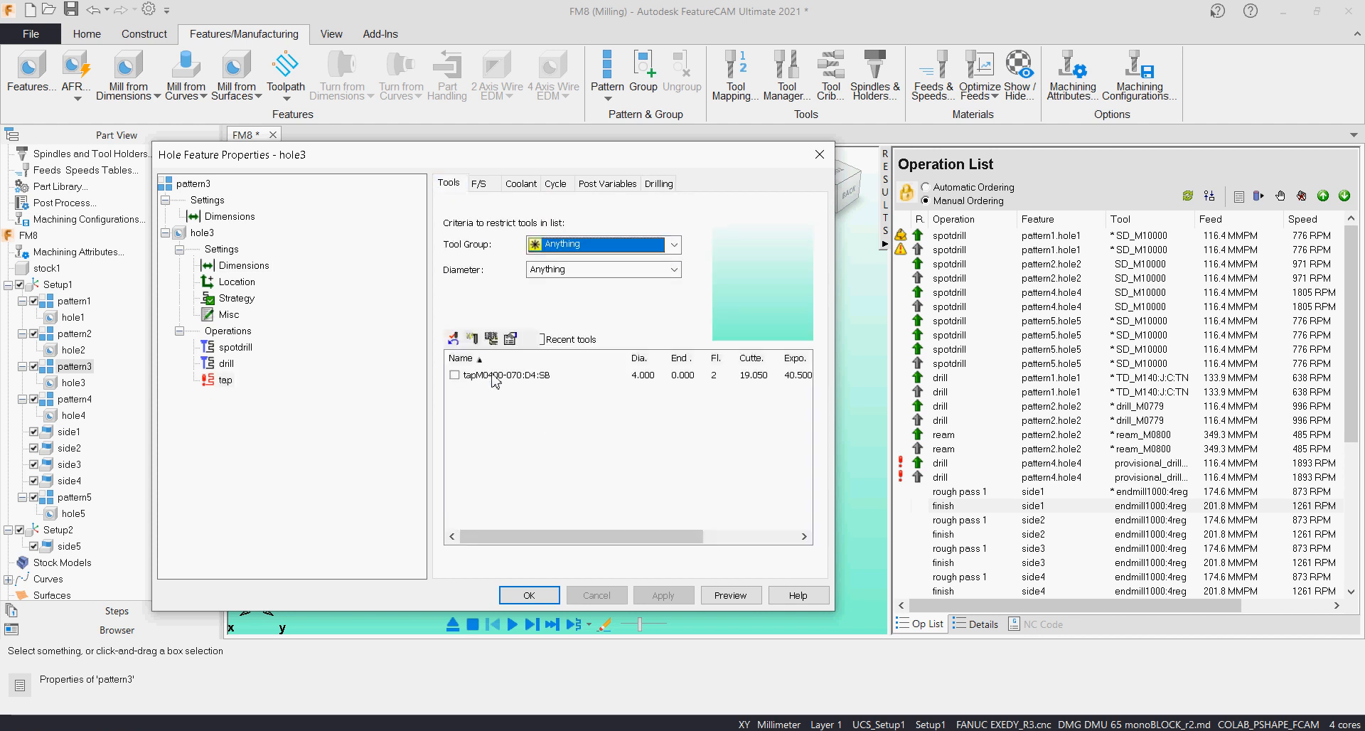
{"action": "left_click", "coordinate": [471, 337]}
{"action": "left_click", "coordinate": [590, 268]}
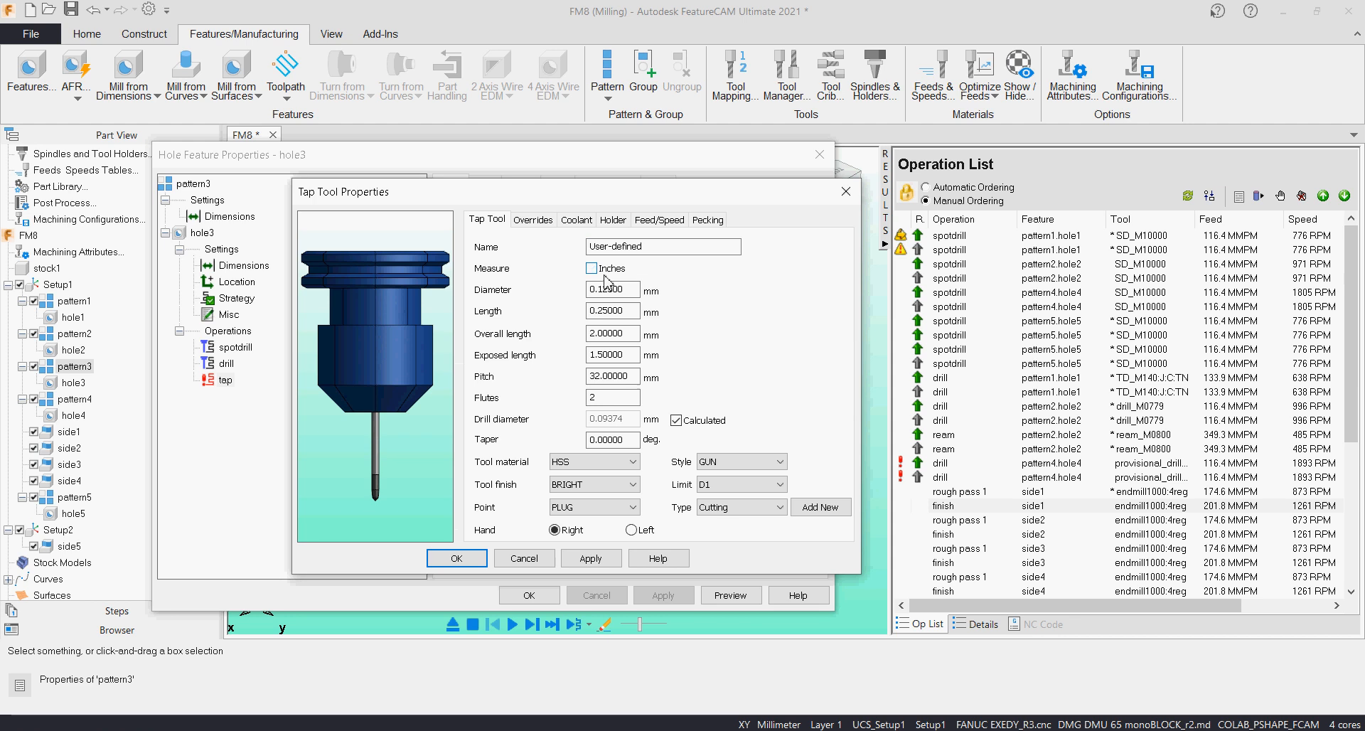
Step: Set the new tap's diameter to 8 mm and its length, overall length and exposed length to 40 mm each
{"action": "key", "text": "Tab"}
{"action": "type", "text": "8"}
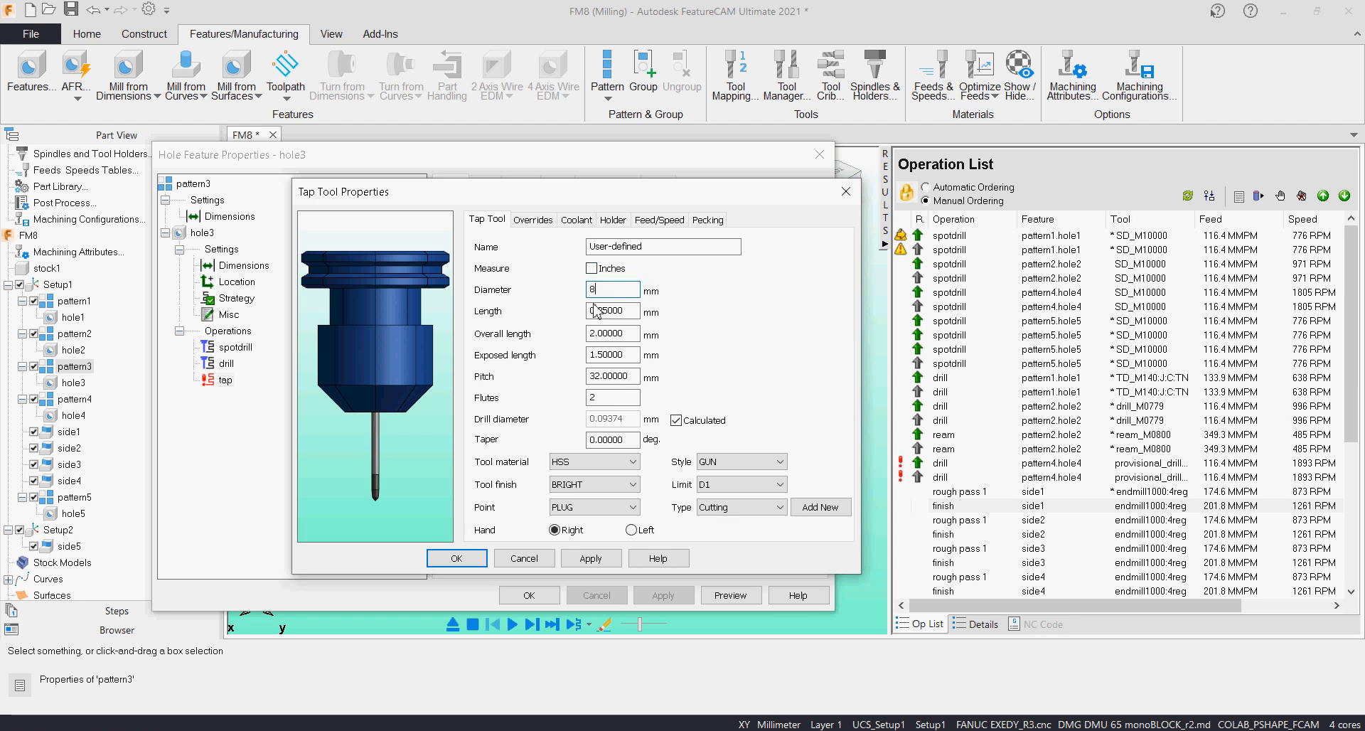
{"action": "key", "text": "Tab"}
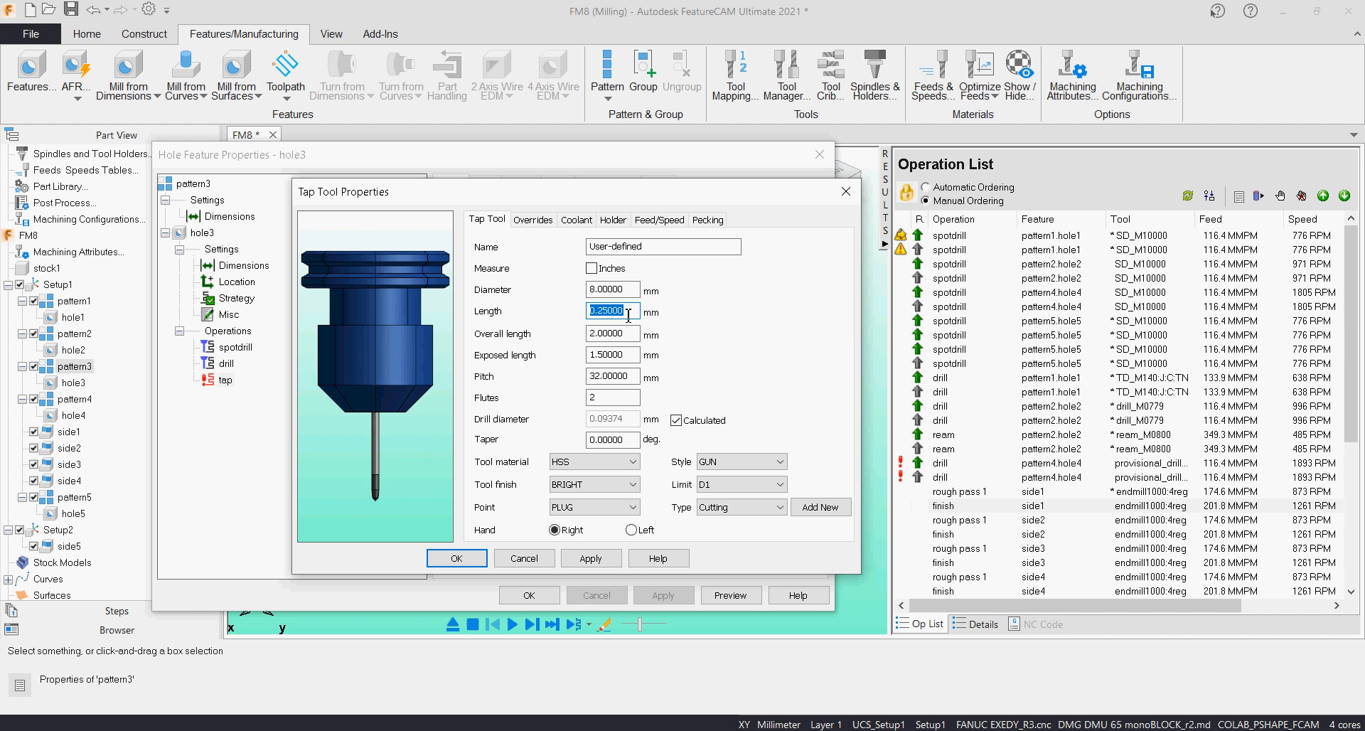
{"action": "type", "text": "40"}
{"action": "key", "text": "Tab"}
{"action": "type", "text": "40"}
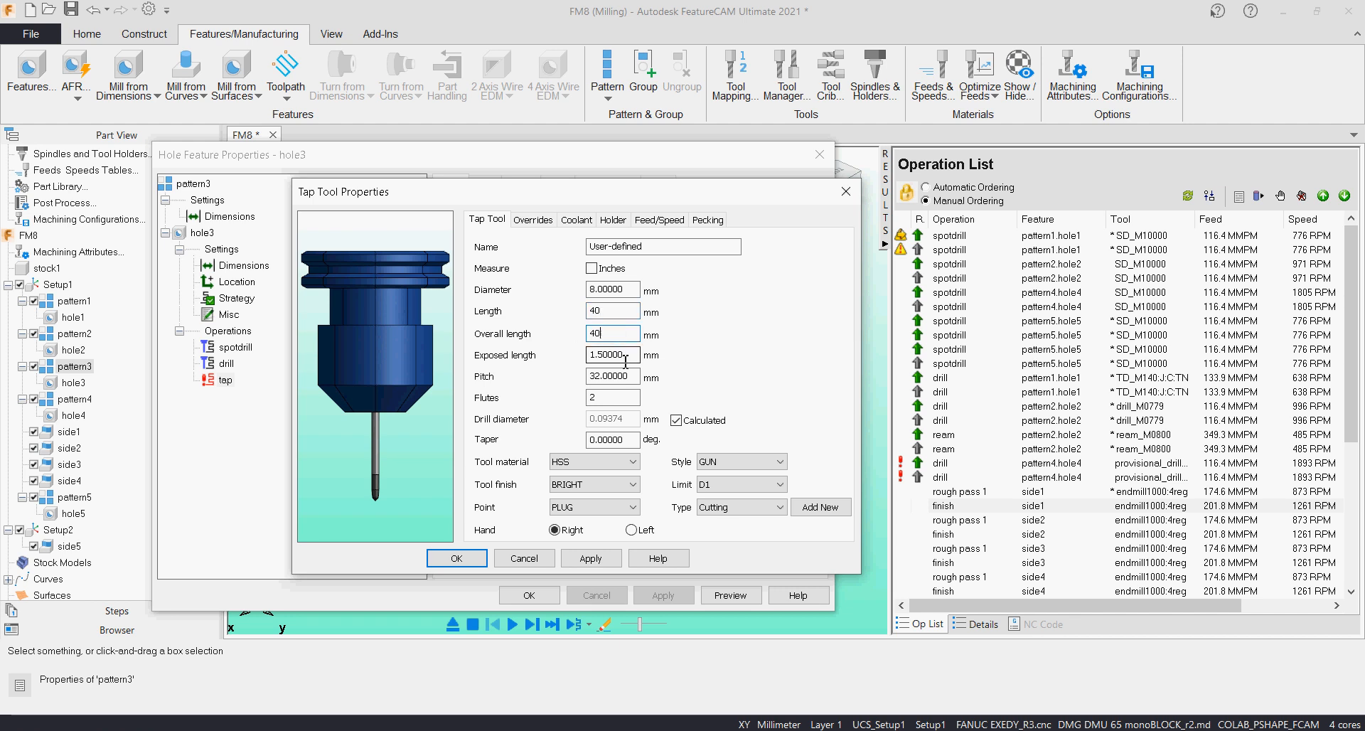
{"action": "key", "text": "Tab"}
{"action": "type", "text": "40"}
{"action": "key", "text": "Tab"}
Step: Set the tap's pitch to 1 mm with 2 flutes and apply the tool properties
{"action": "left_click", "coordinate": [631, 378]}
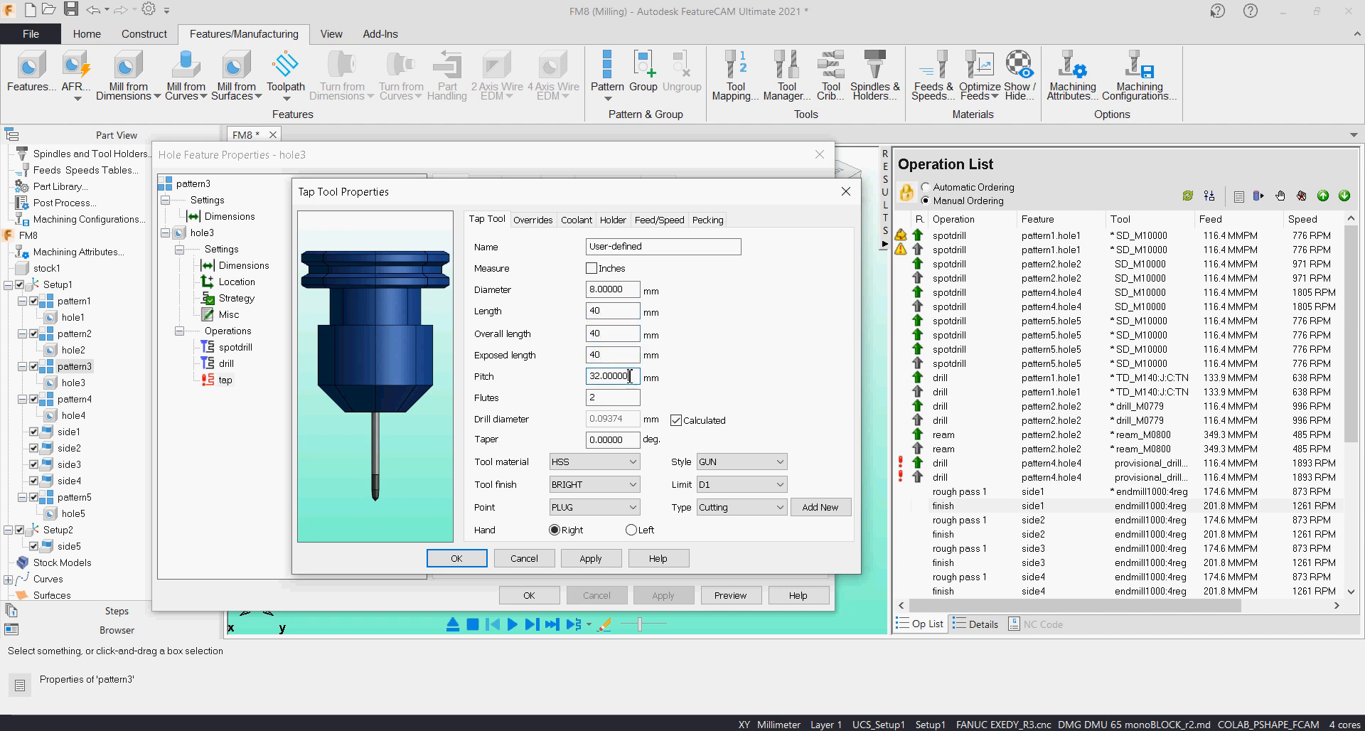
{"action": "left_click_drag", "start_coordinate": [631, 377], "coordinate": [576, 373]}
{"action": "type", "text": "1"}
{"action": "key", "text": "Tab"}
{"action": "type", "text": "2"}
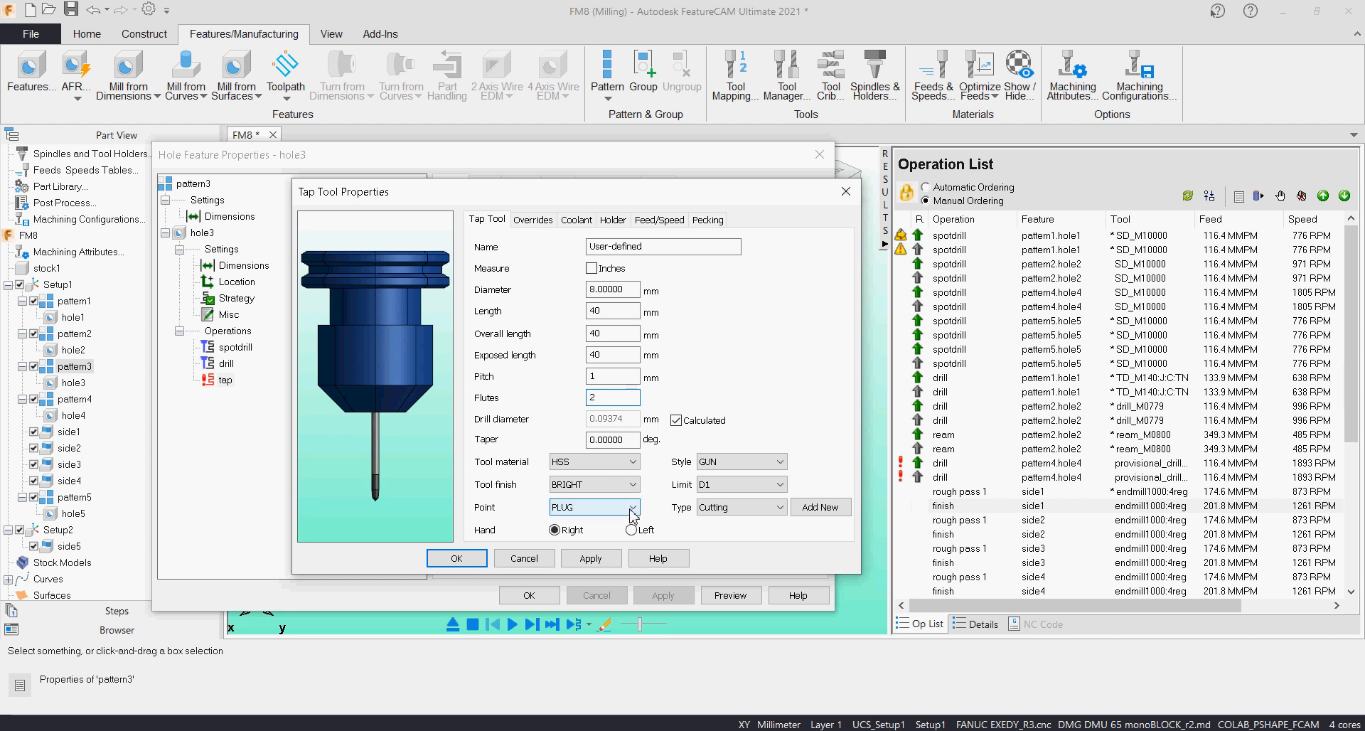
{"action": "left_click", "coordinate": [604, 559]}
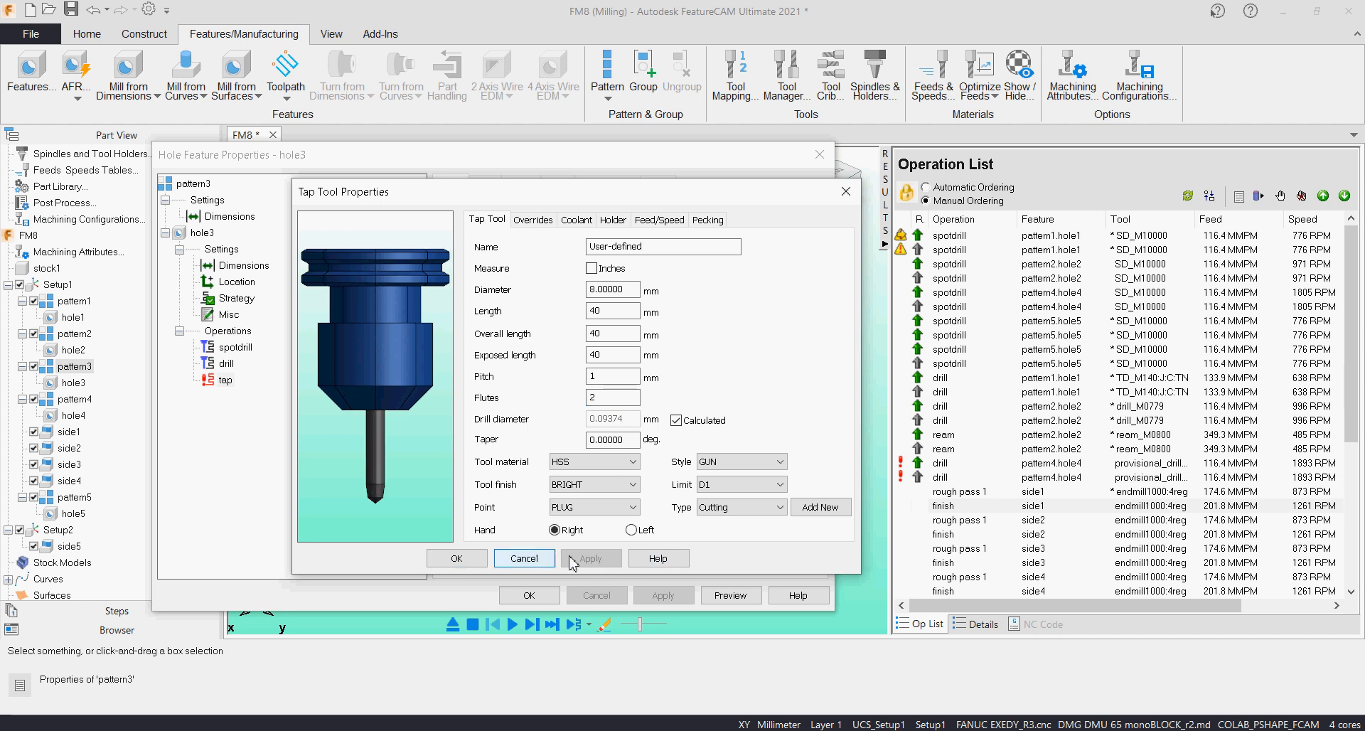
Step: Save the new tap as the override for hole3's tap operation, apply it and close the hole properties
{"action": "left_click", "coordinate": [464, 560]}
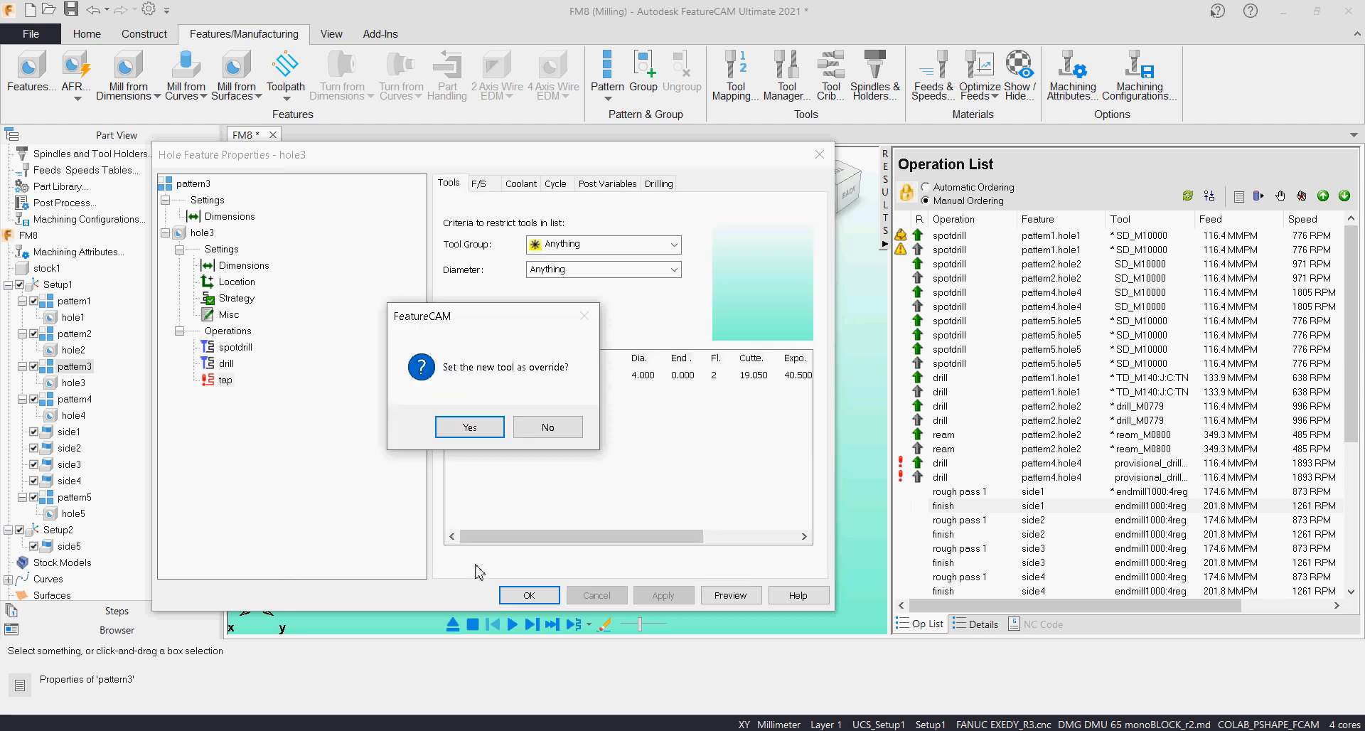
{"action": "left_click", "coordinate": [470, 428]}
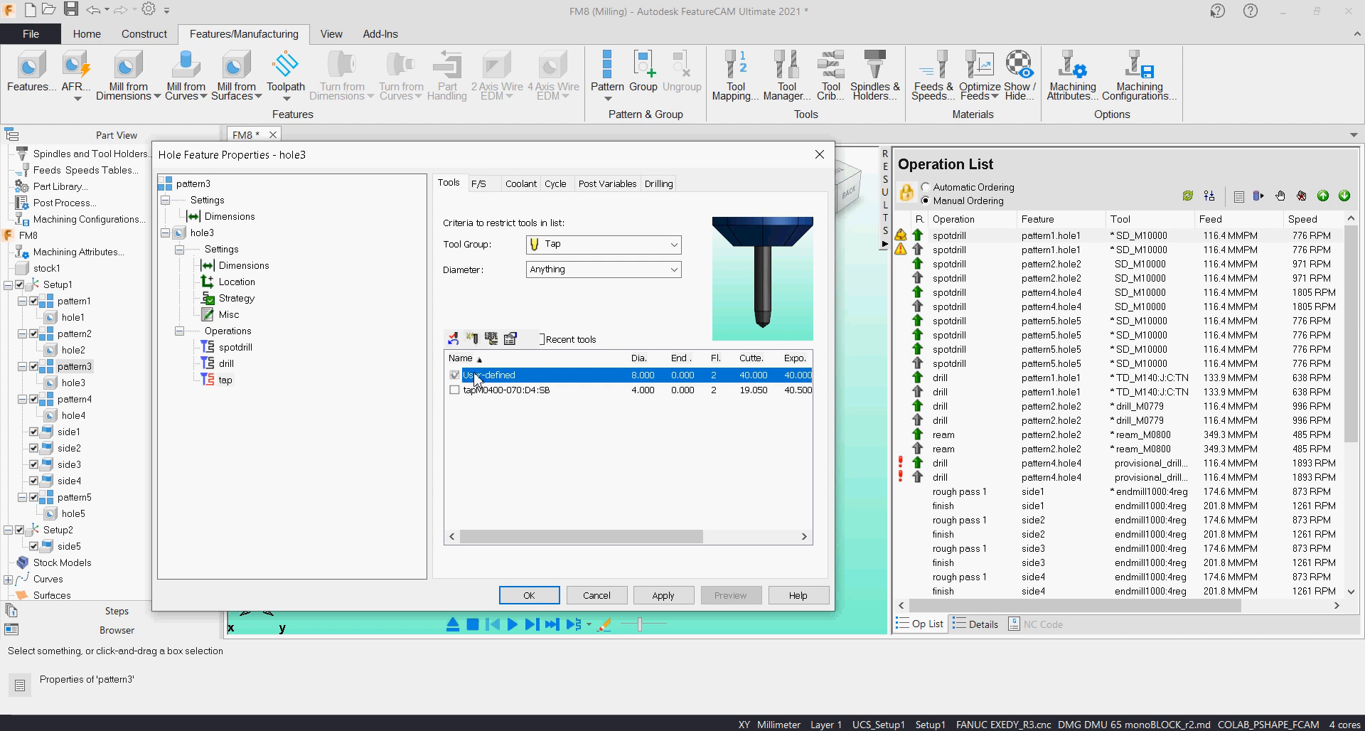
{"action": "left_click", "coordinate": [657, 596]}
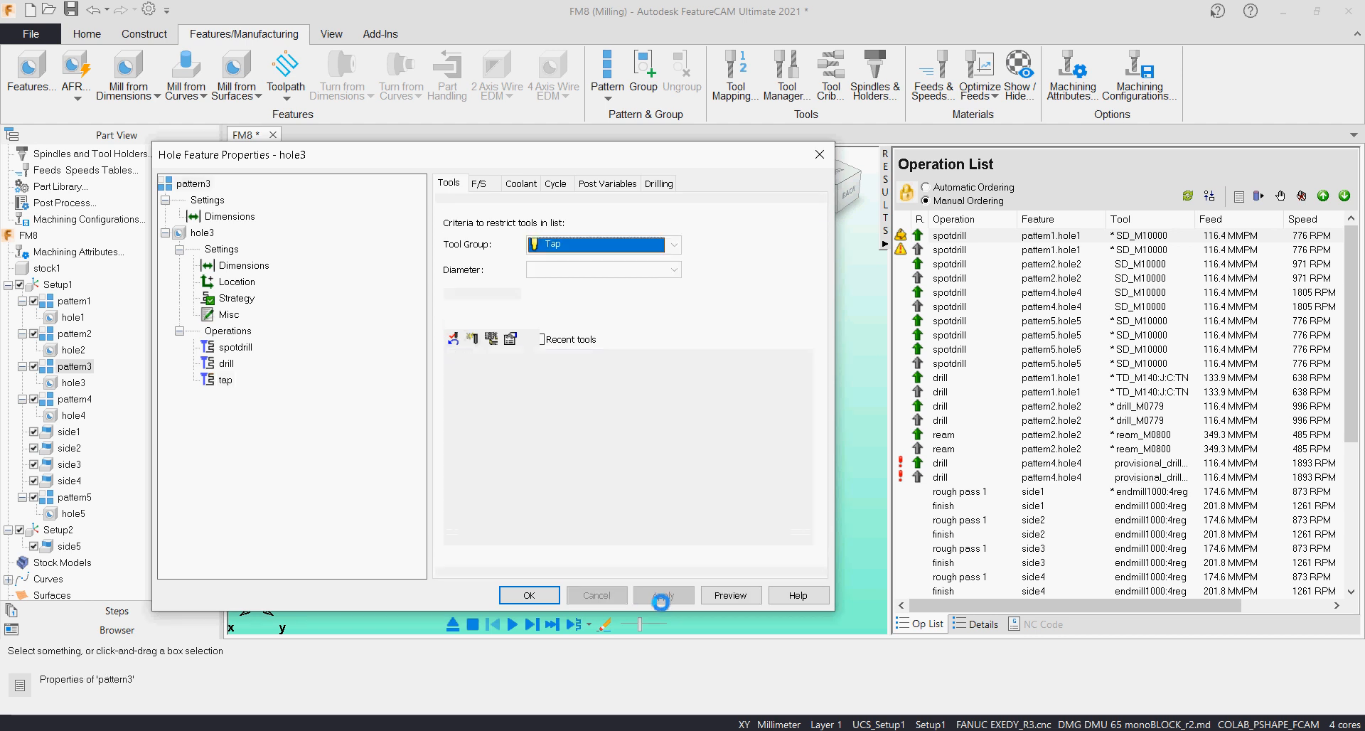
{"action": "left_click", "coordinate": [542, 596]}
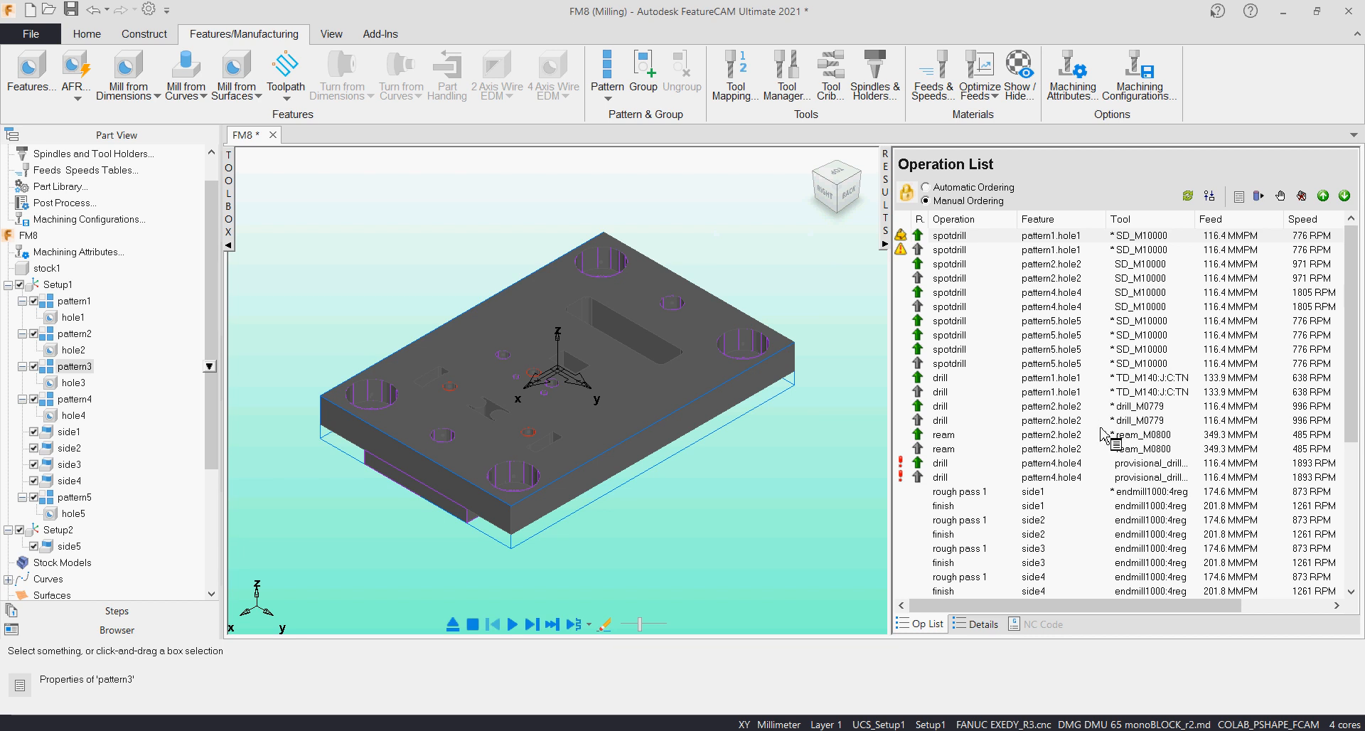
Step: Enable the Ream operation in the strategy of pattern4.hole4
{"action": "left_click", "coordinate": [1068, 464]}
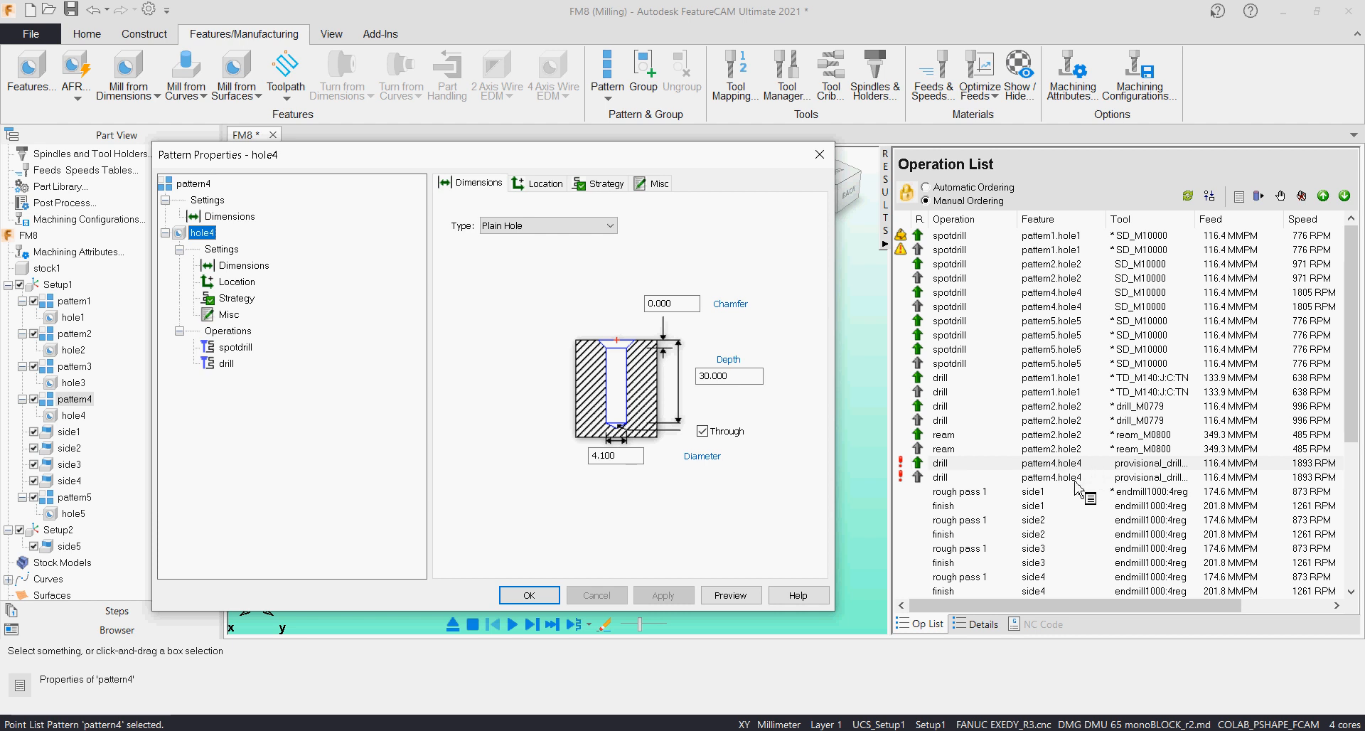
{"action": "left_click", "coordinate": [637, 456]}
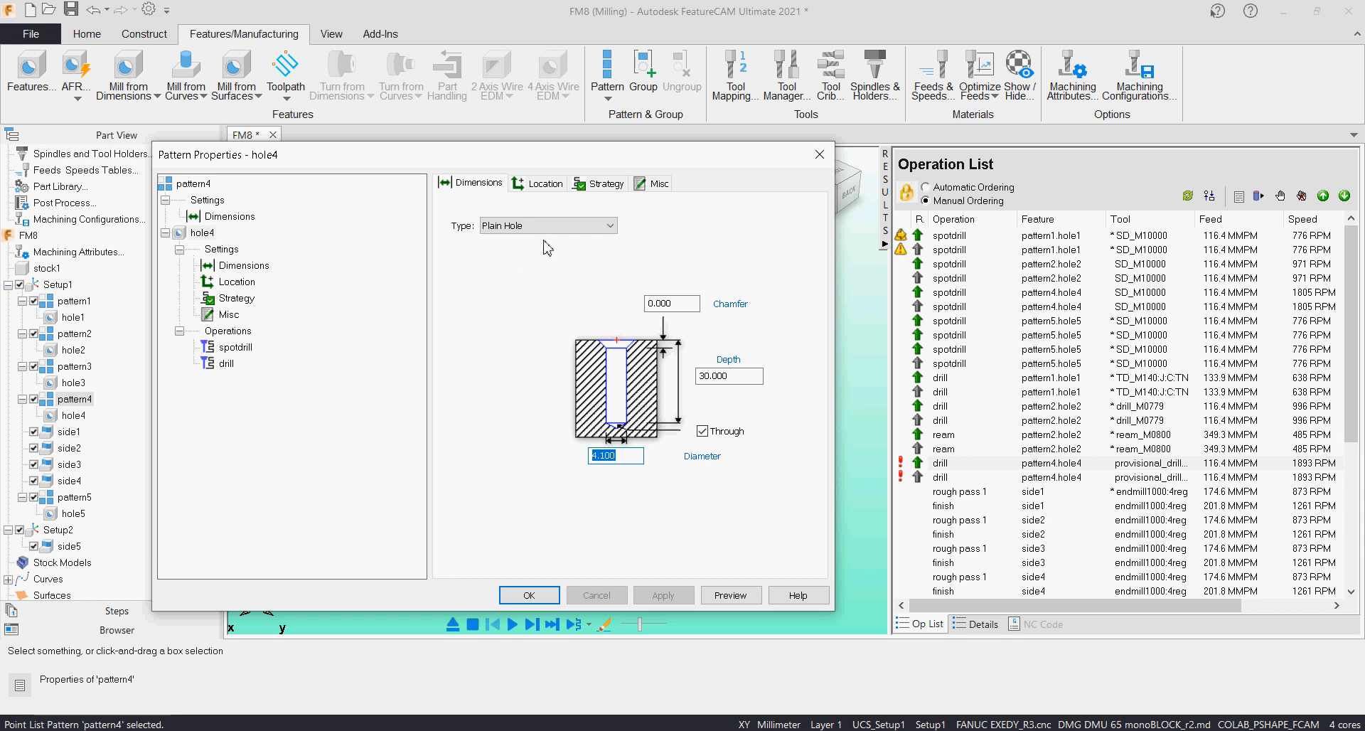
{"action": "left_click", "coordinate": [235, 300]}
{"action": "left_click", "coordinate": [461, 353]}
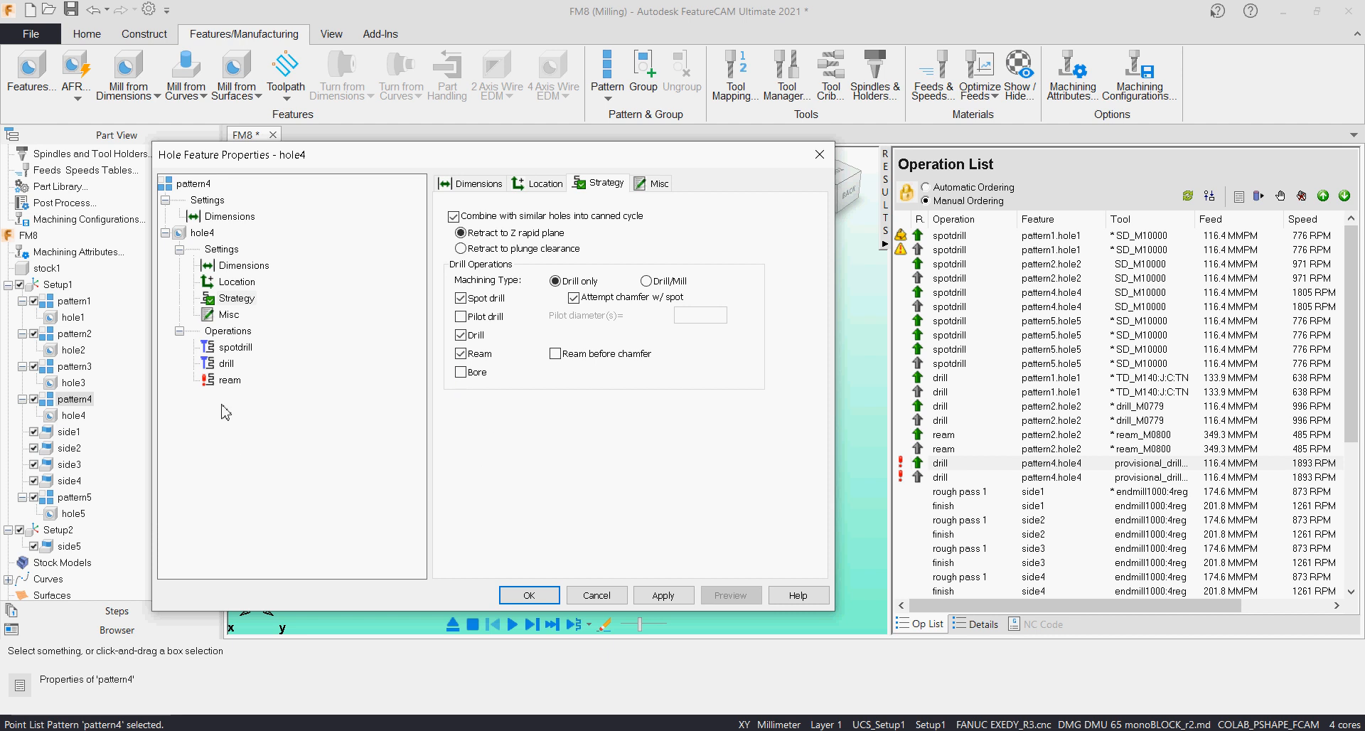
Step: Start a new metric reamer for hole4's ream operation with a 4 mm diameter and 20 mm cutter length
{"action": "left_click", "coordinate": [214, 384]}
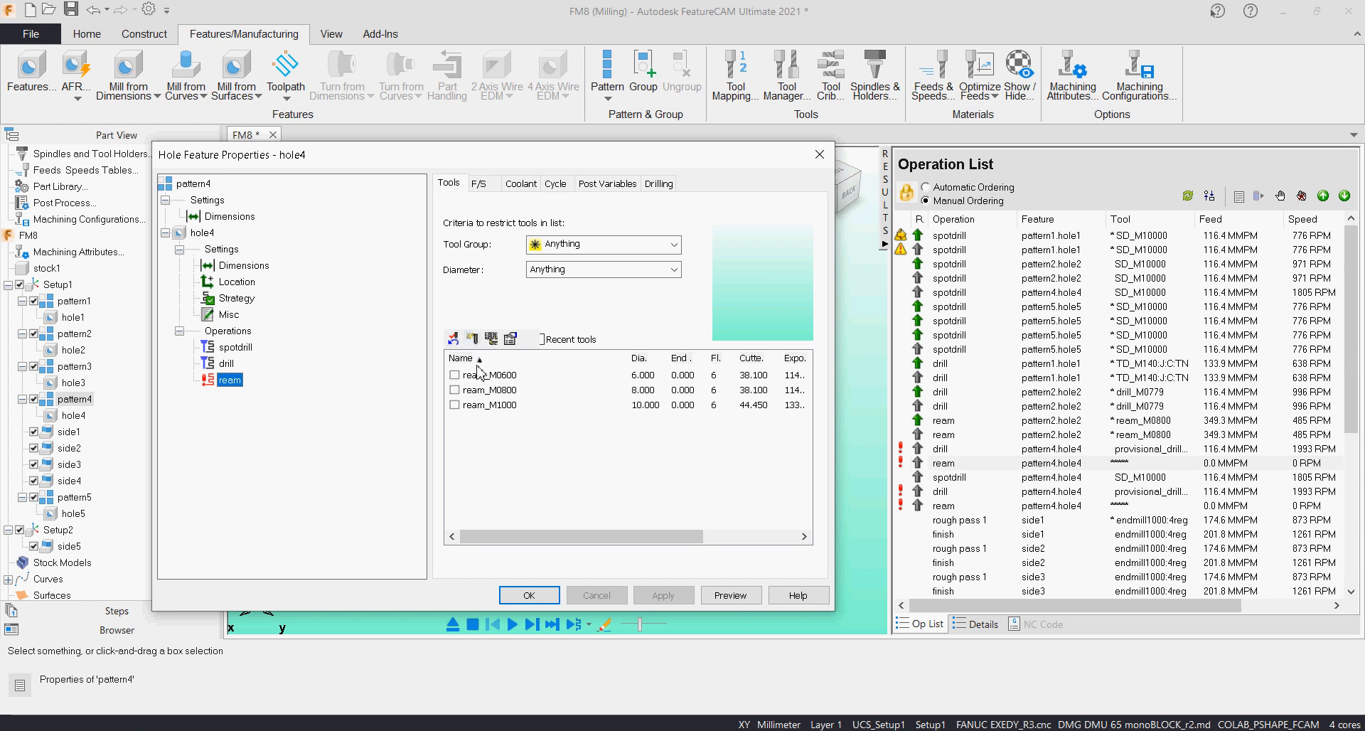
{"action": "left_click", "coordinate": [472, 337]}
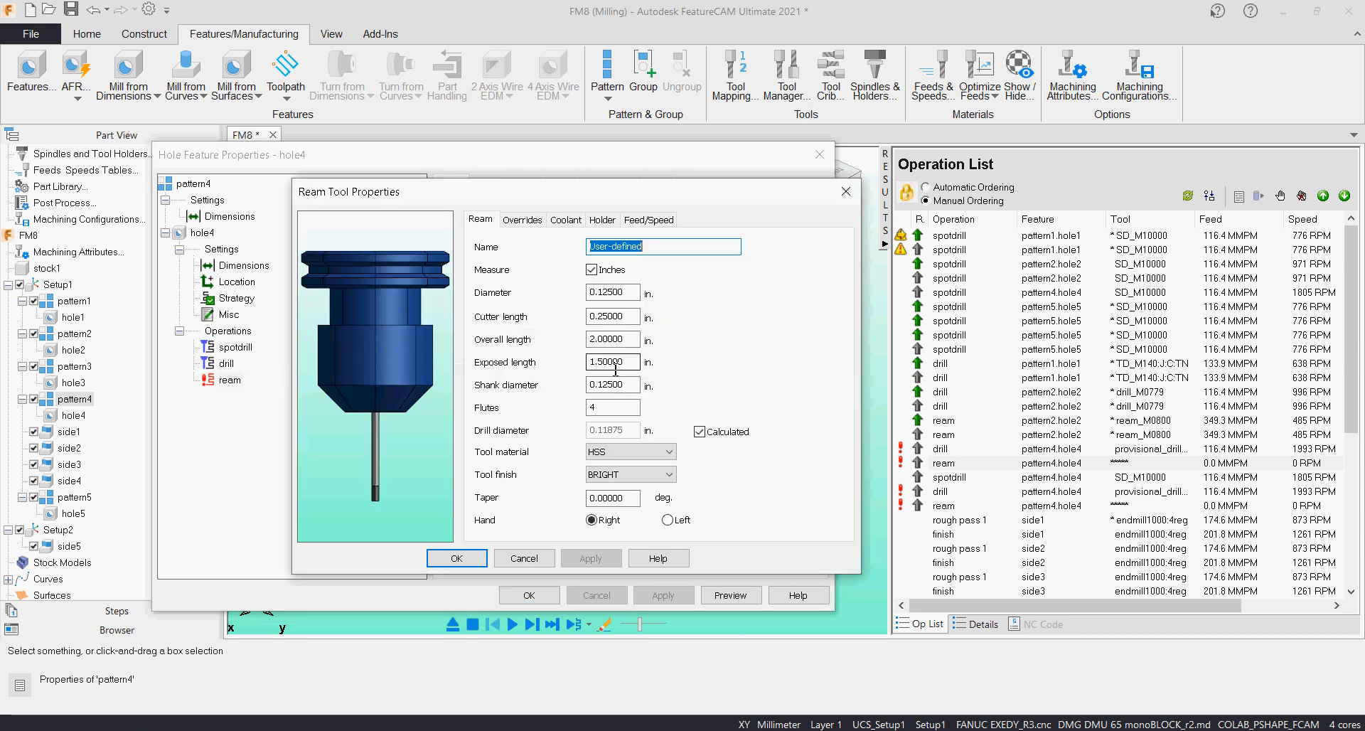
{"action": "double_click", "coordinate": [596, 290]}
{"action": "type", "text": "4"}
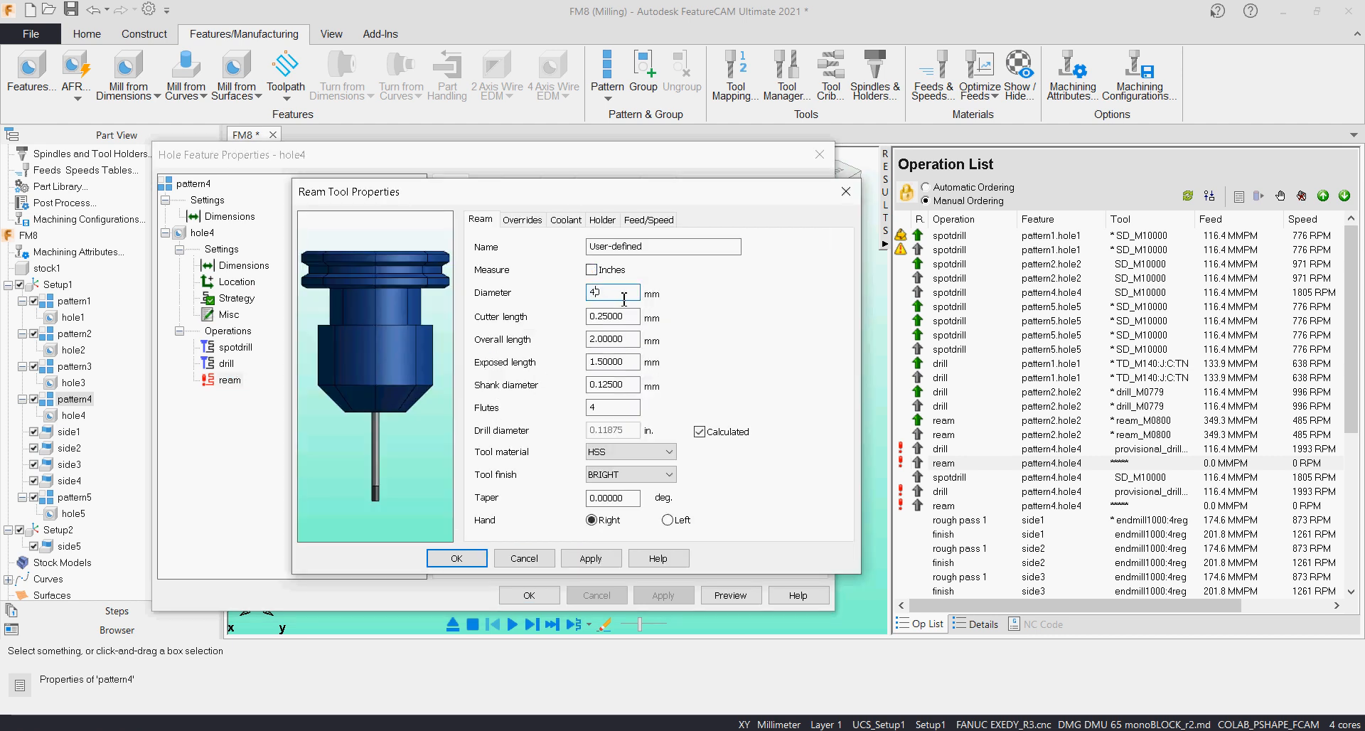
{"action": "double_click", "coordinate": [630, 317]}
{"action": "type", "text": "4"}
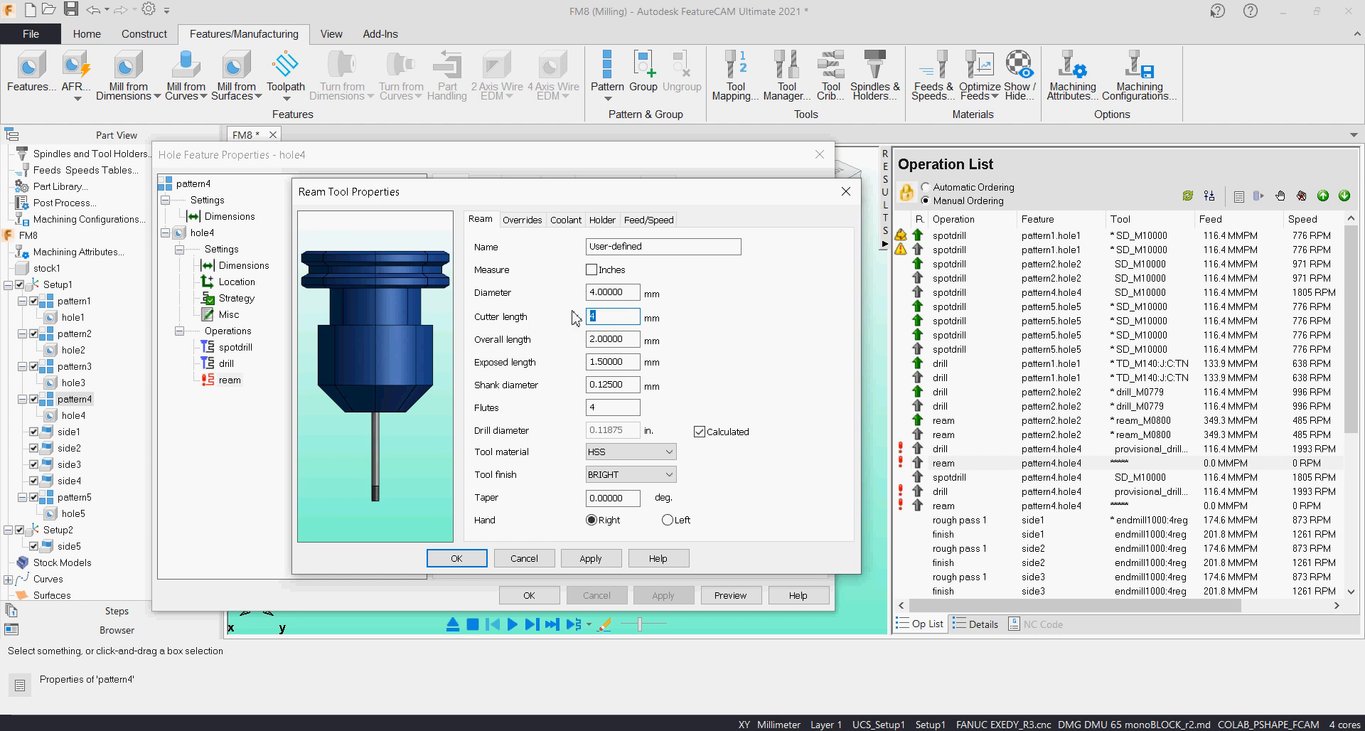
Step: Set the reamer's overall and exposed lengths to 40 mm and its shank diameter to 4 mm, and apply the properties
{"action": "double_click", "coordinate": [611, 338]}
{"action": "type", "text": "40"}
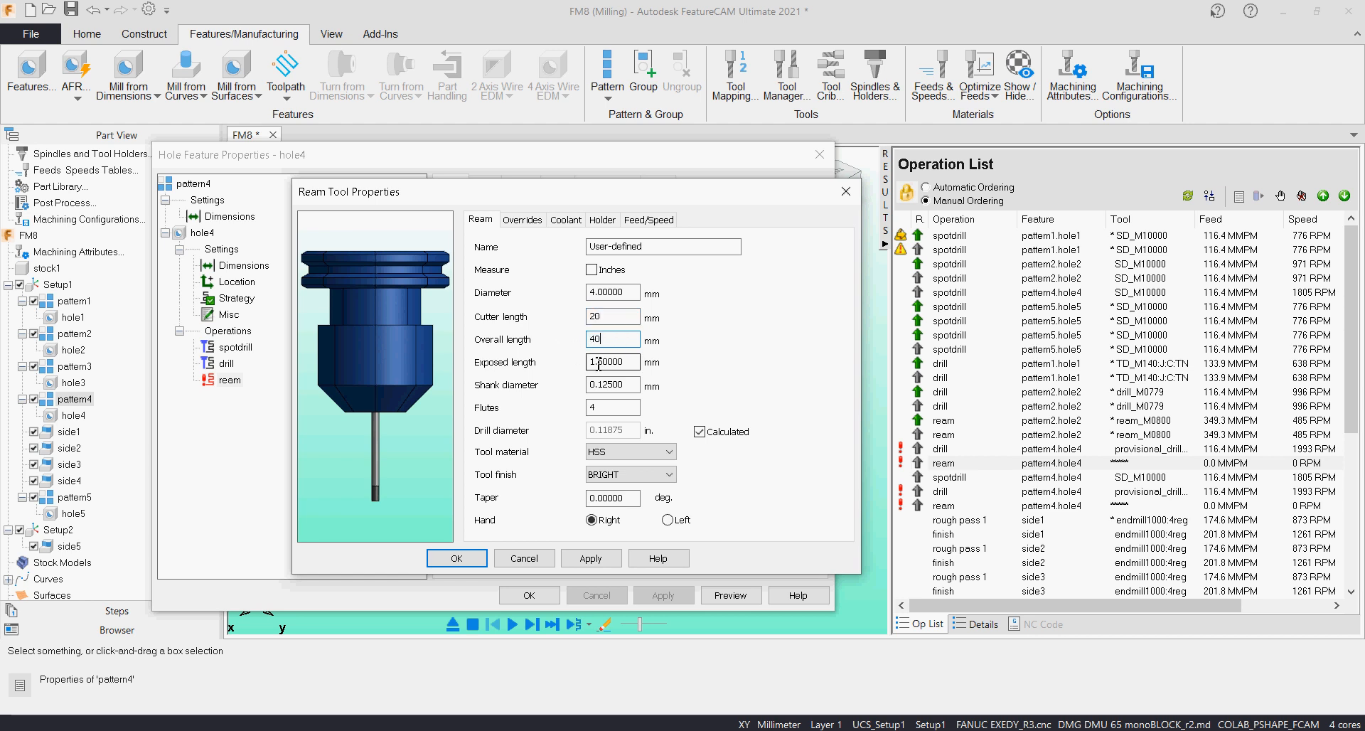
{"action": "left_click_drag", "start_coordinate": [634, 362], "coordinate": [589, 362]}
{"action": "type", "text": "40"}
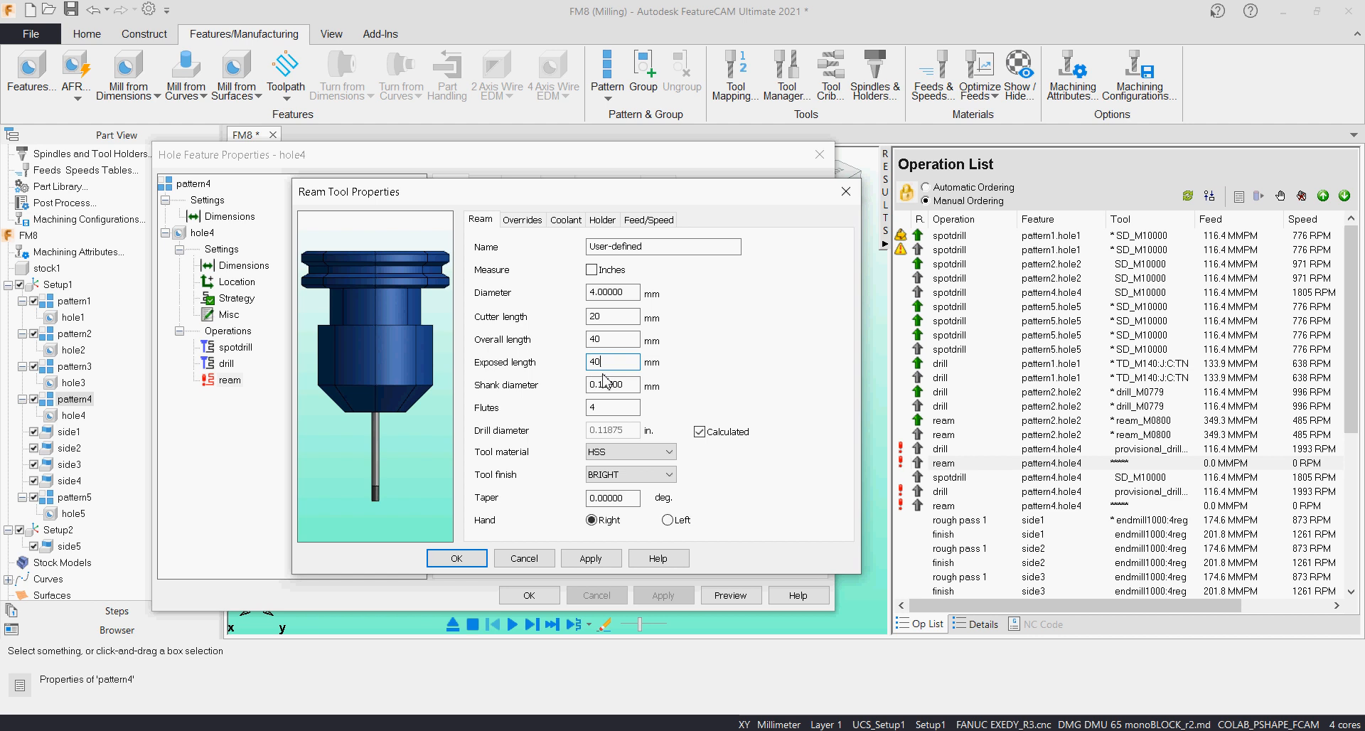
{"action": "left_click", "coordinate": [634, 383]}
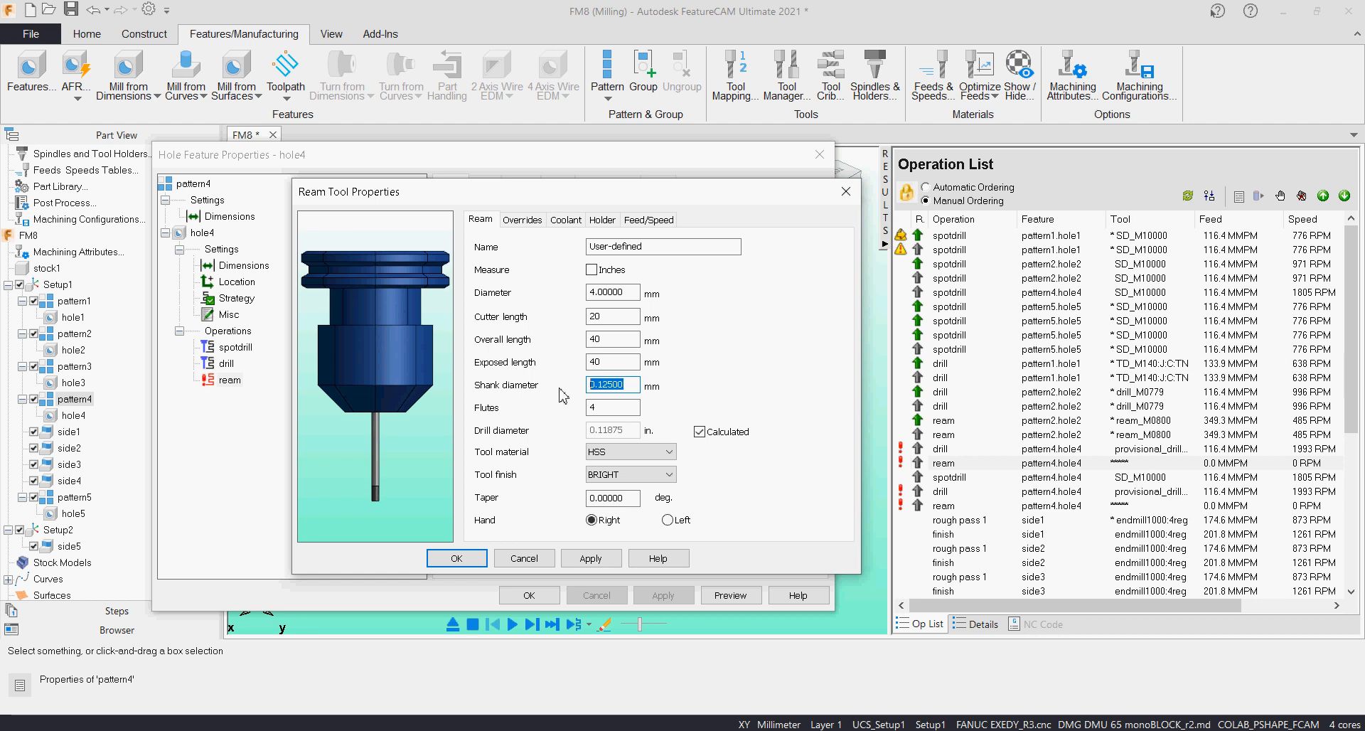
{"action": "type", "text": "4"}
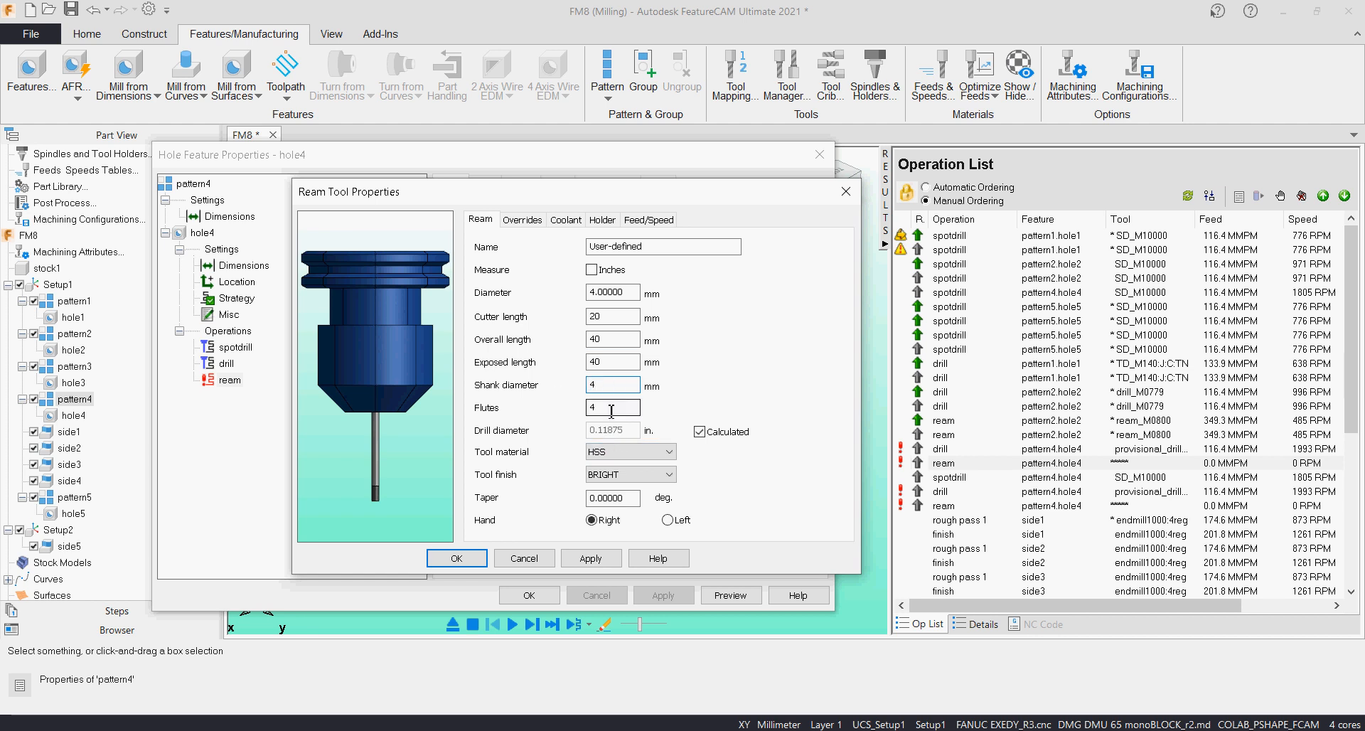
{"action": "left_click", "coordinate": [613, 407]}
{"action": "left_click", "coordinate": [584, 560]}
Step: Save the new reamer under the name "reamer 4" and apply it as the override for hole4's ream operation
{"action": "left_click", "coordinate": [469, 561]}
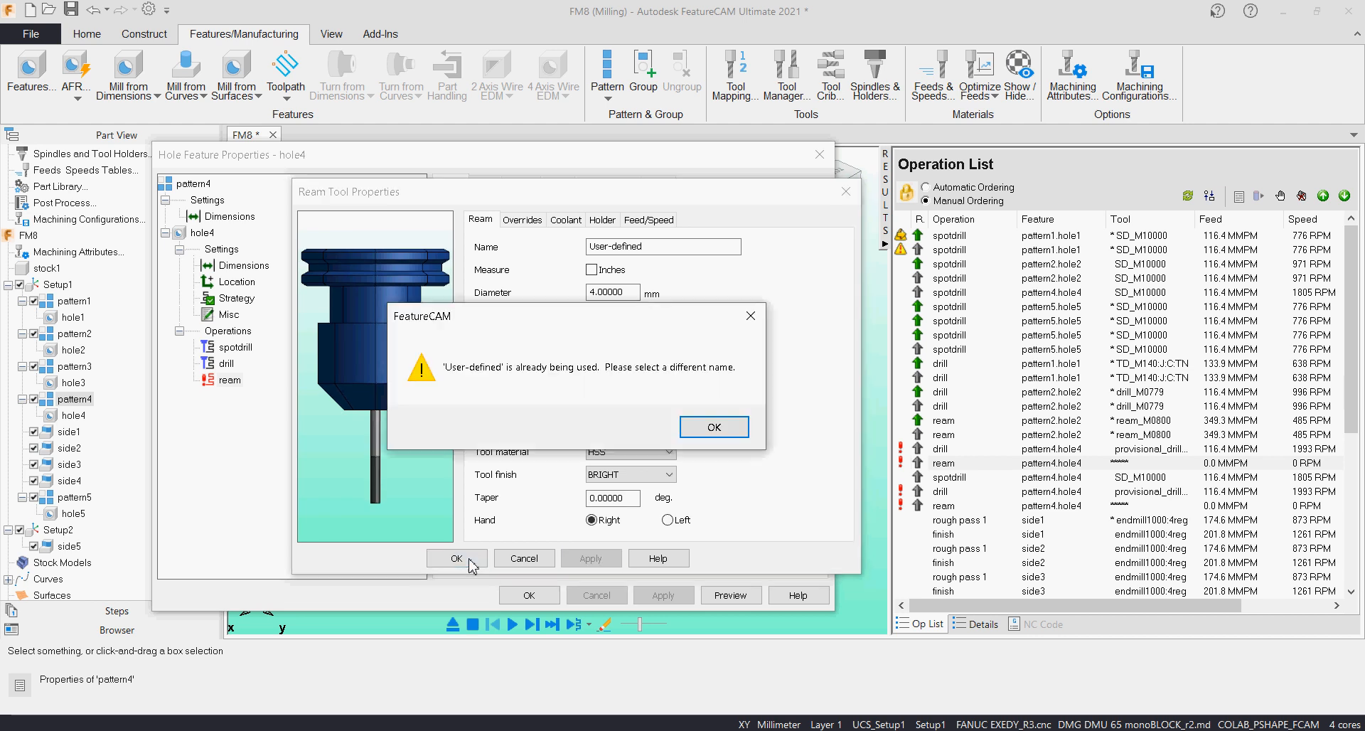
{"action": "left_click", "coordinate": [709, 429]}
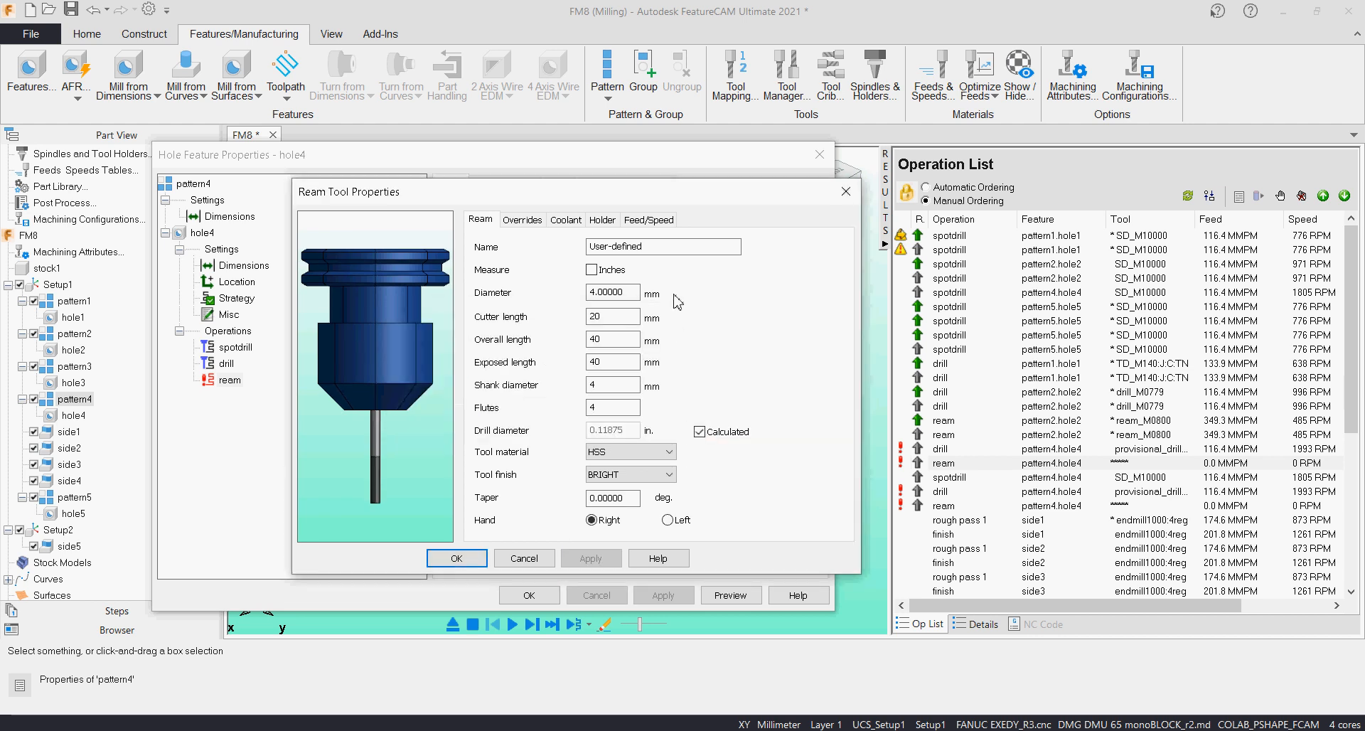
{"action": "left_click_drag", "start_coordinate": [643, 246], "coordinate": [552, 246]}
{"action": "type", "text": "re"}
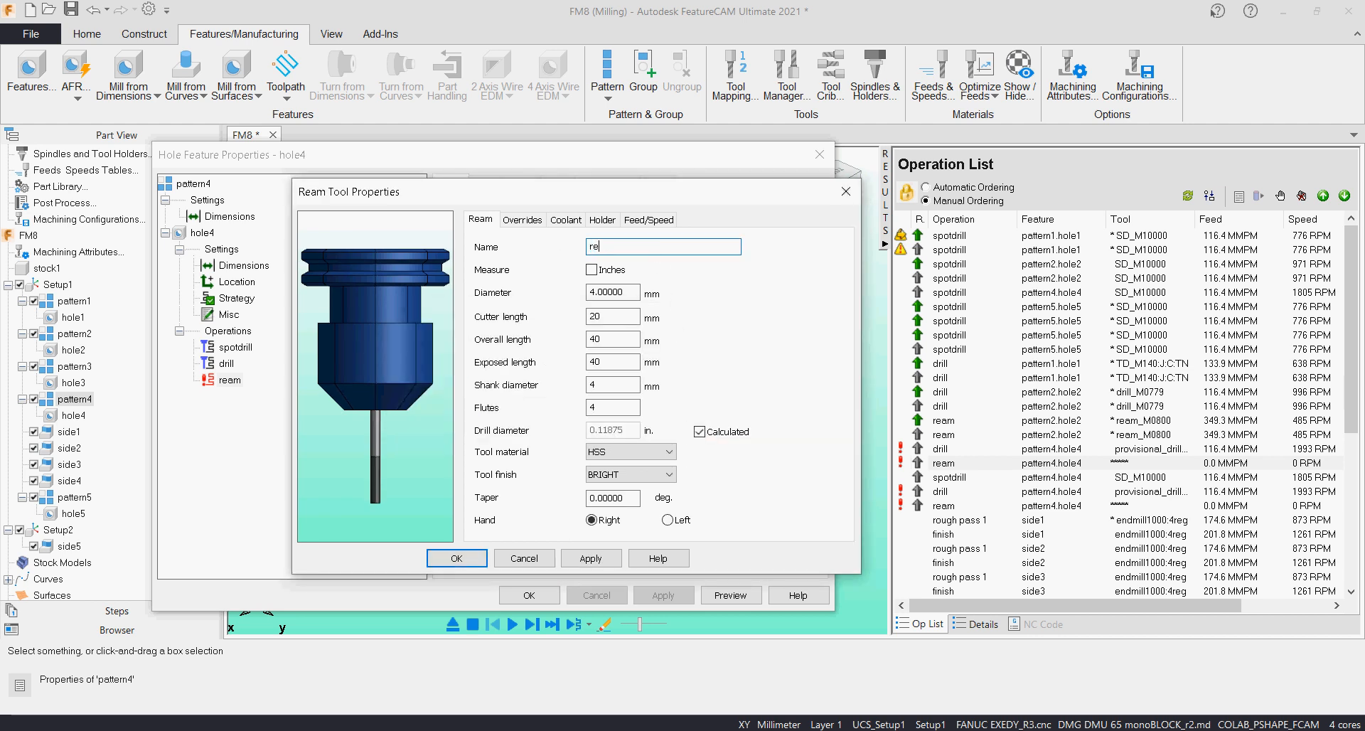
{"action": "type", "text": "amer 4"}
{"action": "left_click", "coordinate": [464, 558]}
{"action": "left_click", "coordinate": [703, 445]}
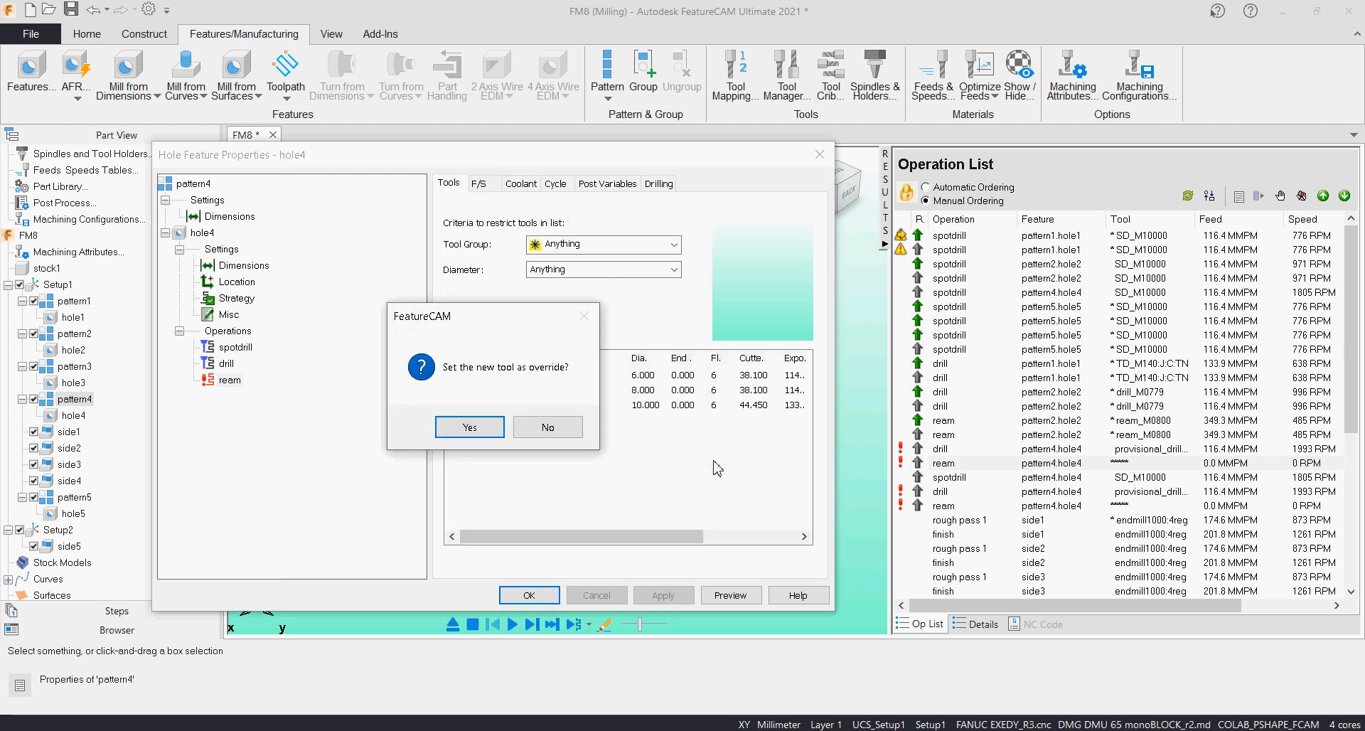
{"action": "left_click", "coordinate": [469, 427]}
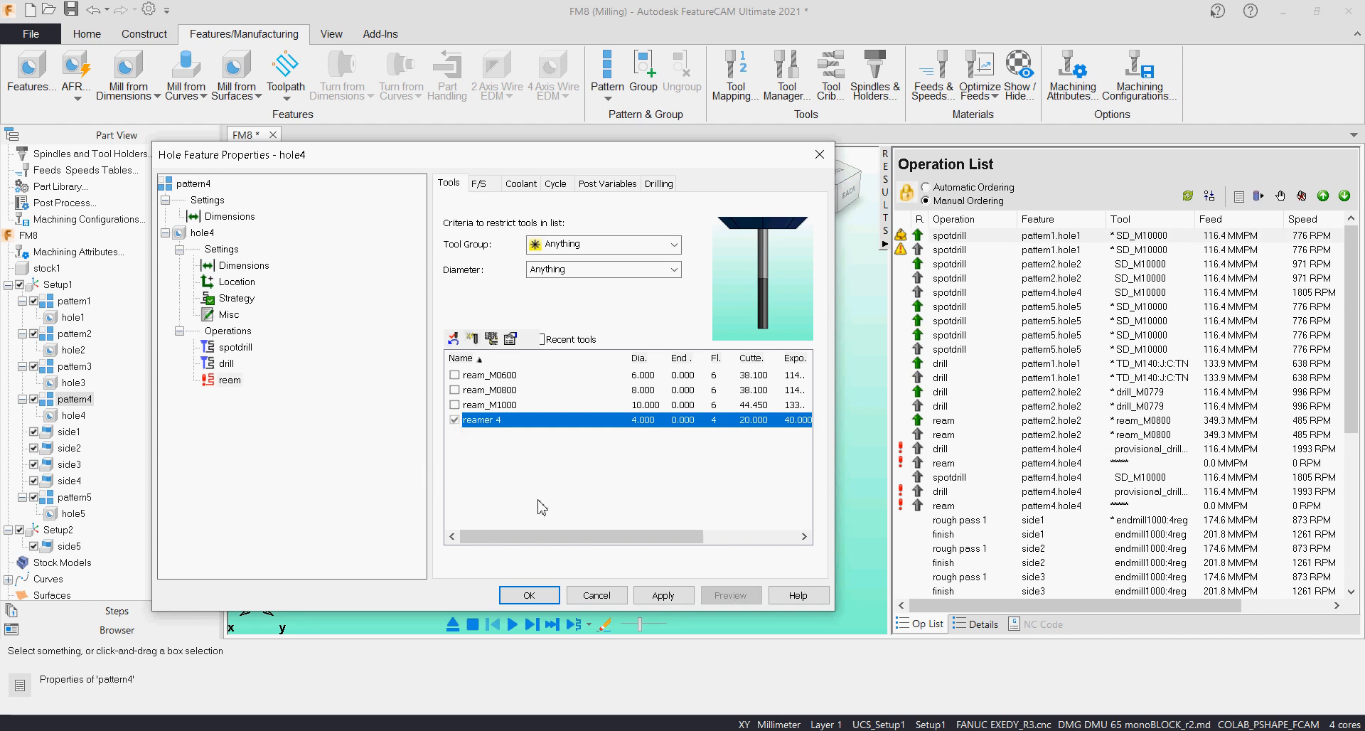
{"action": "left_click", "coordinate": [652, 597]}
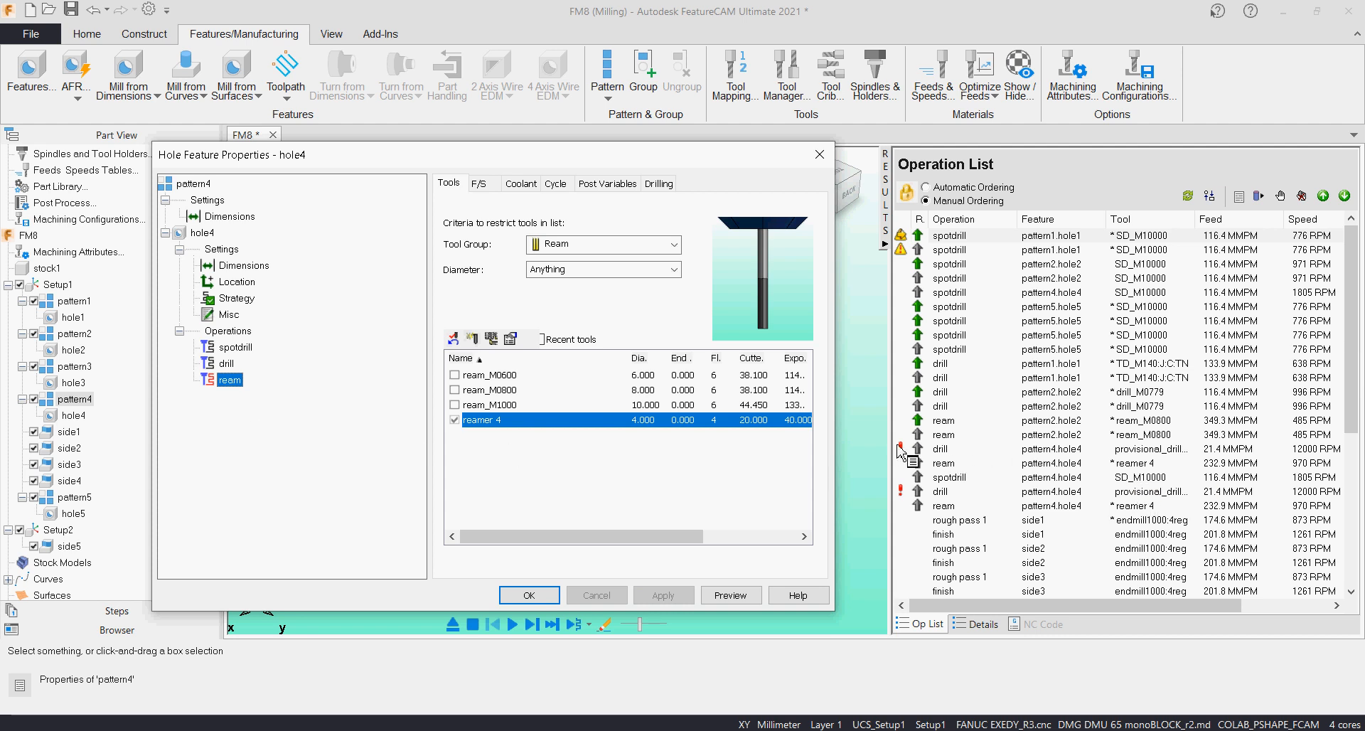
Step: Assign twist drill TD_M0400:J:TN to hole4's drill operation, apply it and close the hole properties
{"action": "left_click", "coordinate": [224, 363]}
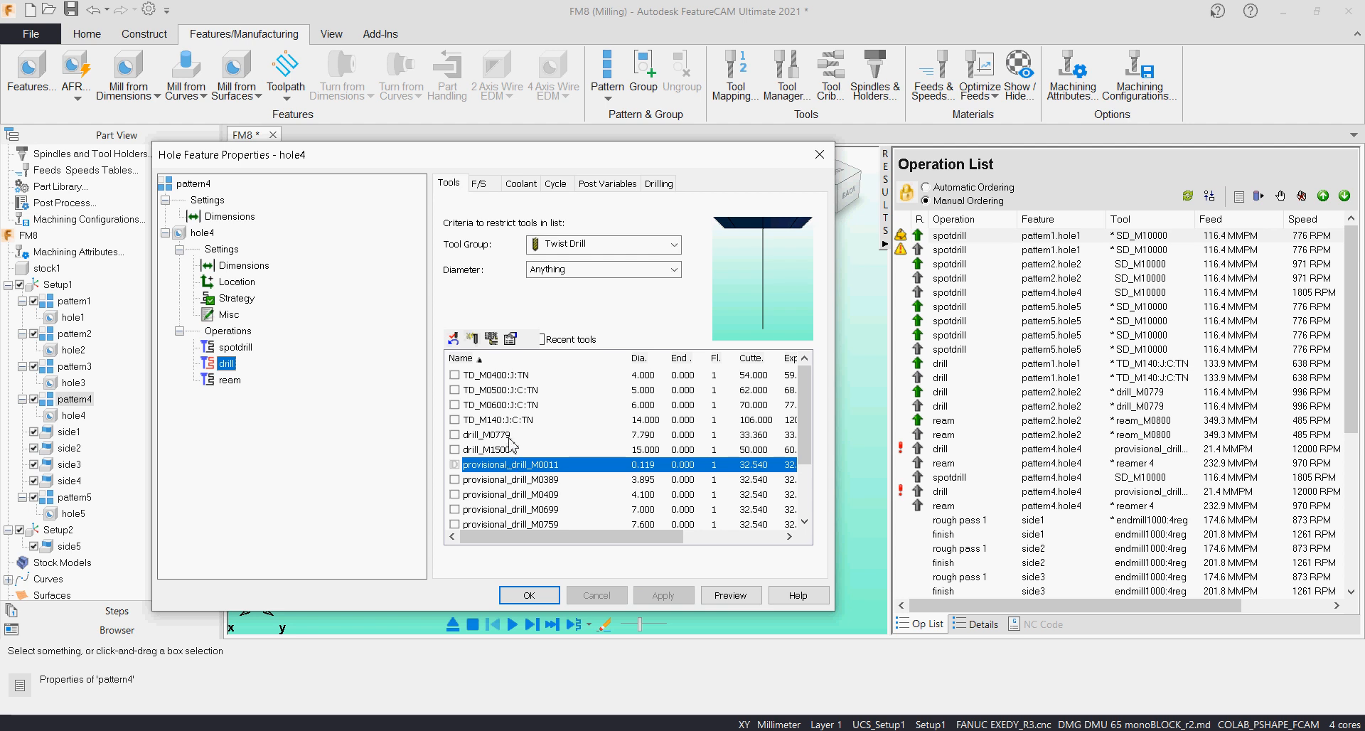
{"action": "left_click", "coordinate": [521, 377]}
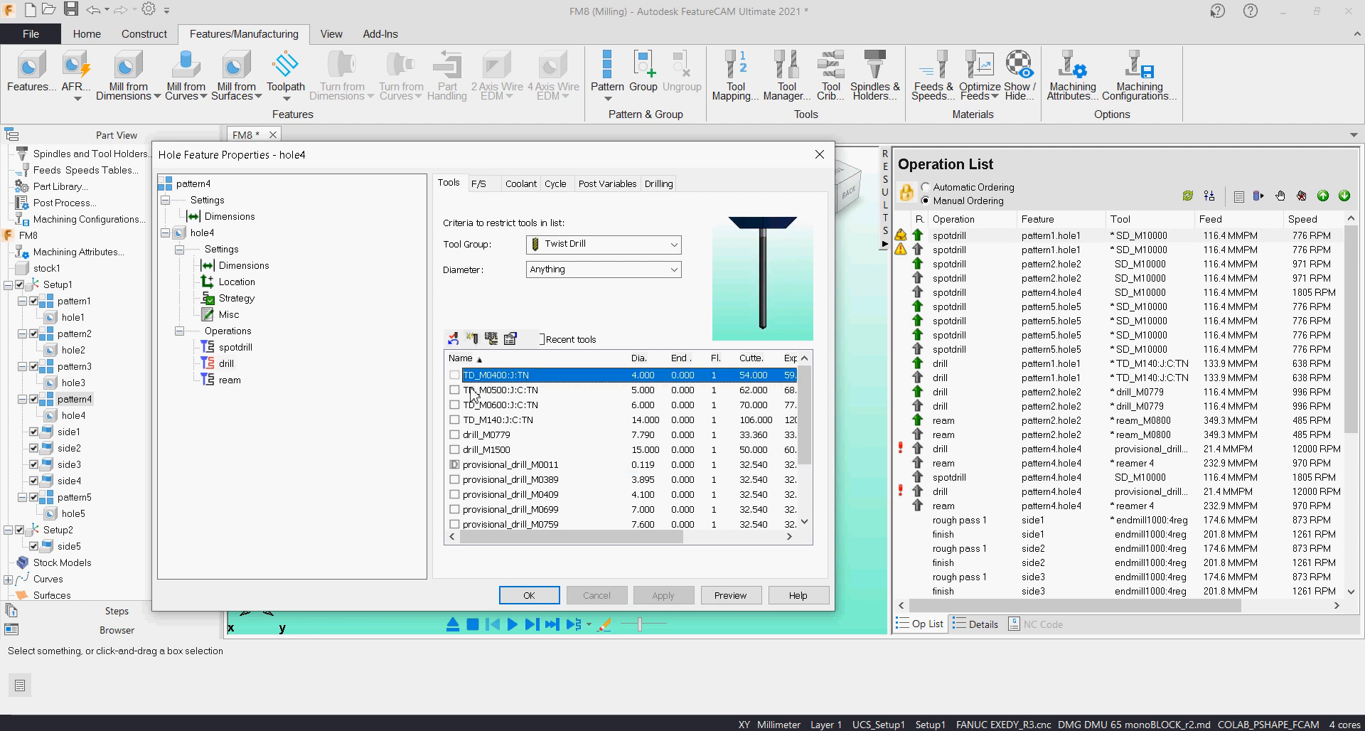
{"action": "left_click", "coordinate": [649, 596]}
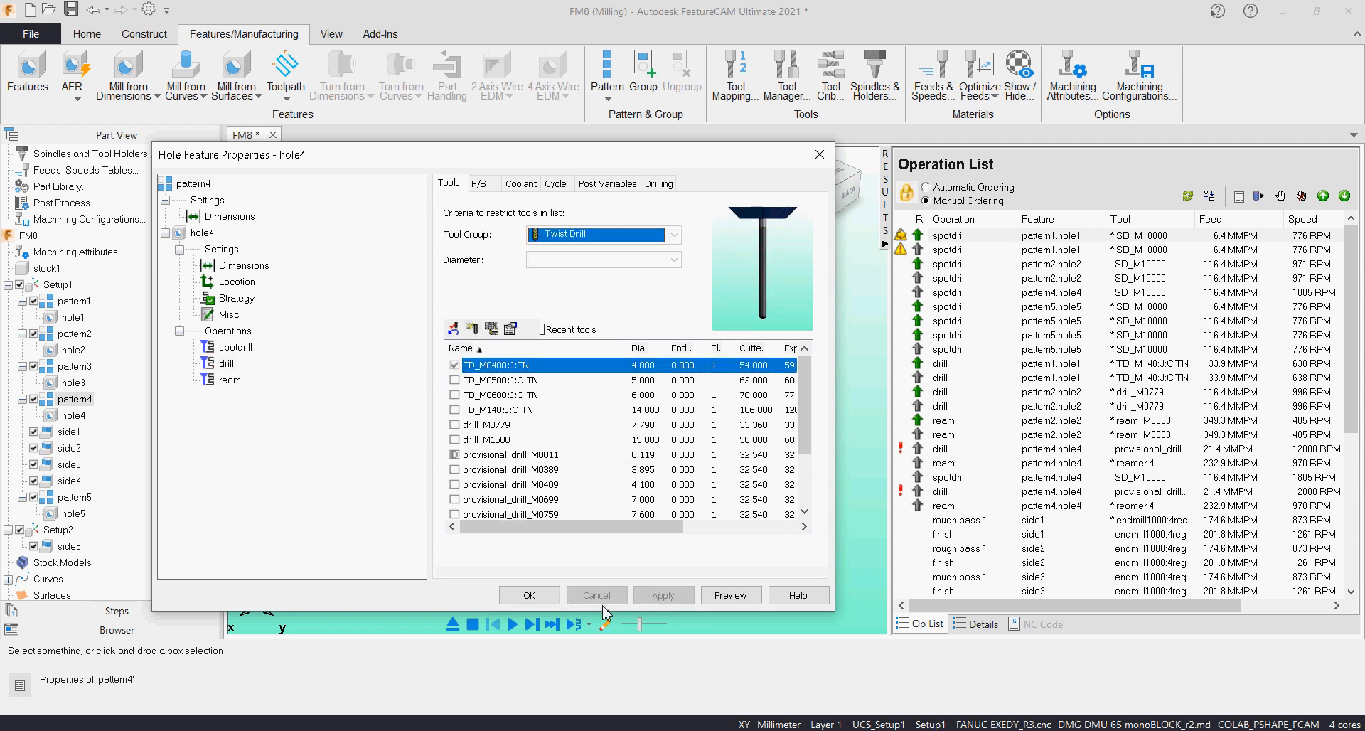
{"action": "left_click", "coordinate": [529, 595]}
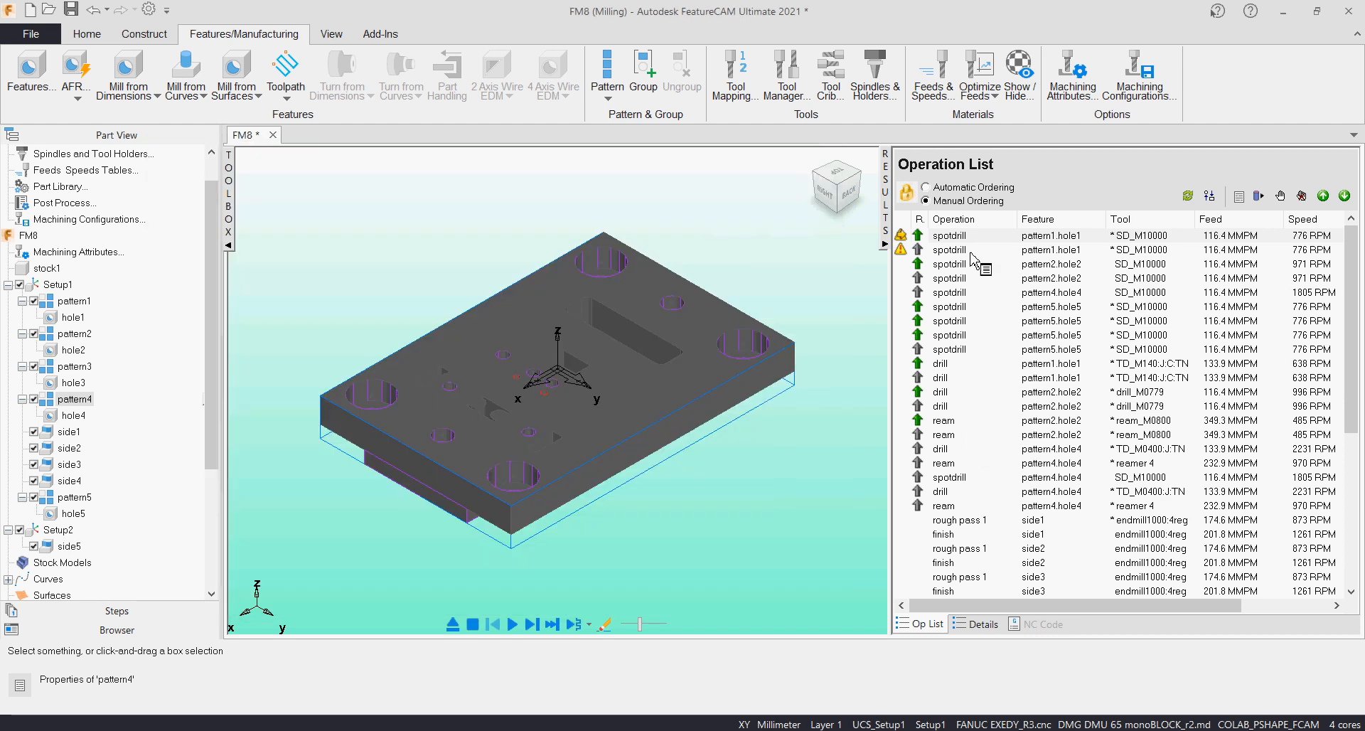
Step: Assign twist drill drill_M0779 to hole3's drill operation in pattern3, apply it and close the hole properties
{"action": "scroll", "coordinate": [1022, 320], "scroll_direction": "down", "scroll_amount": 5}
{"action": "scroll", "coordinate": [1022, 327], "scroll_direction": "down", "scroll_amount": 1}
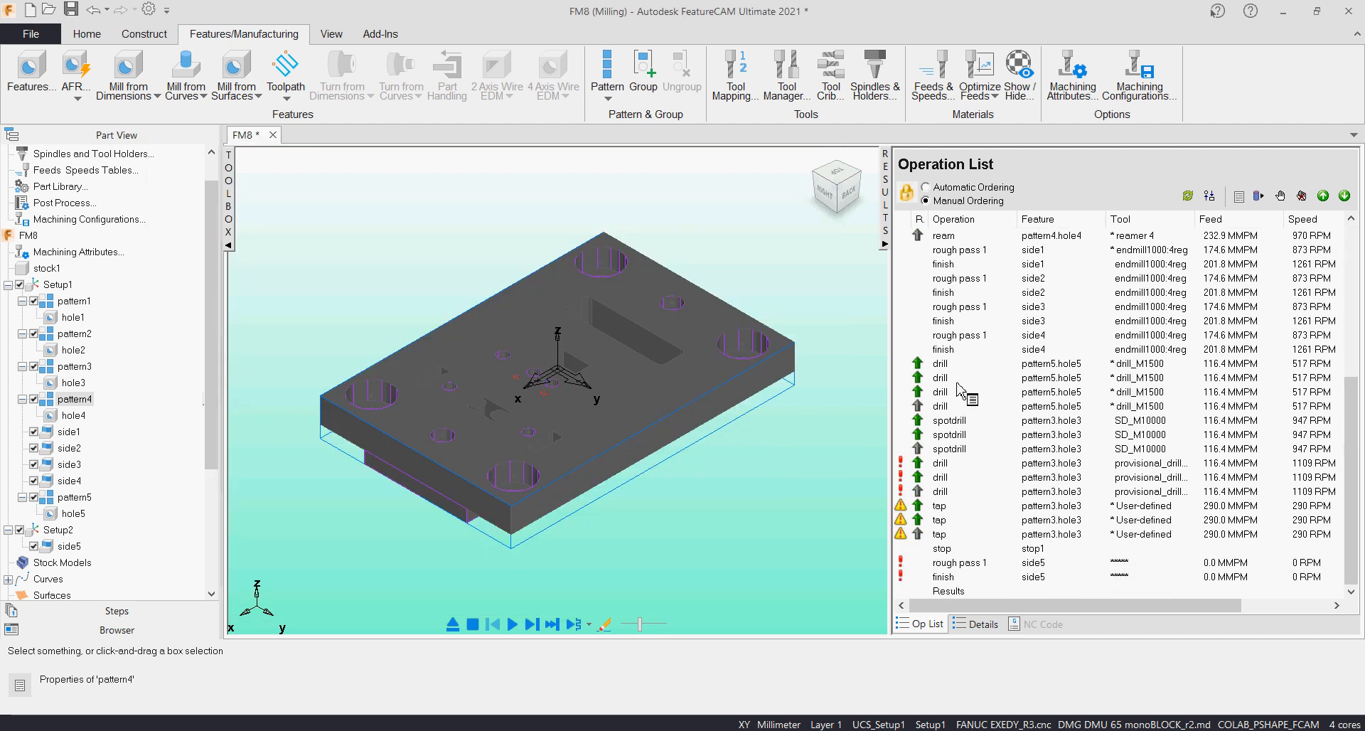
{"action": "left_click", "coordinate": [991, 466]}
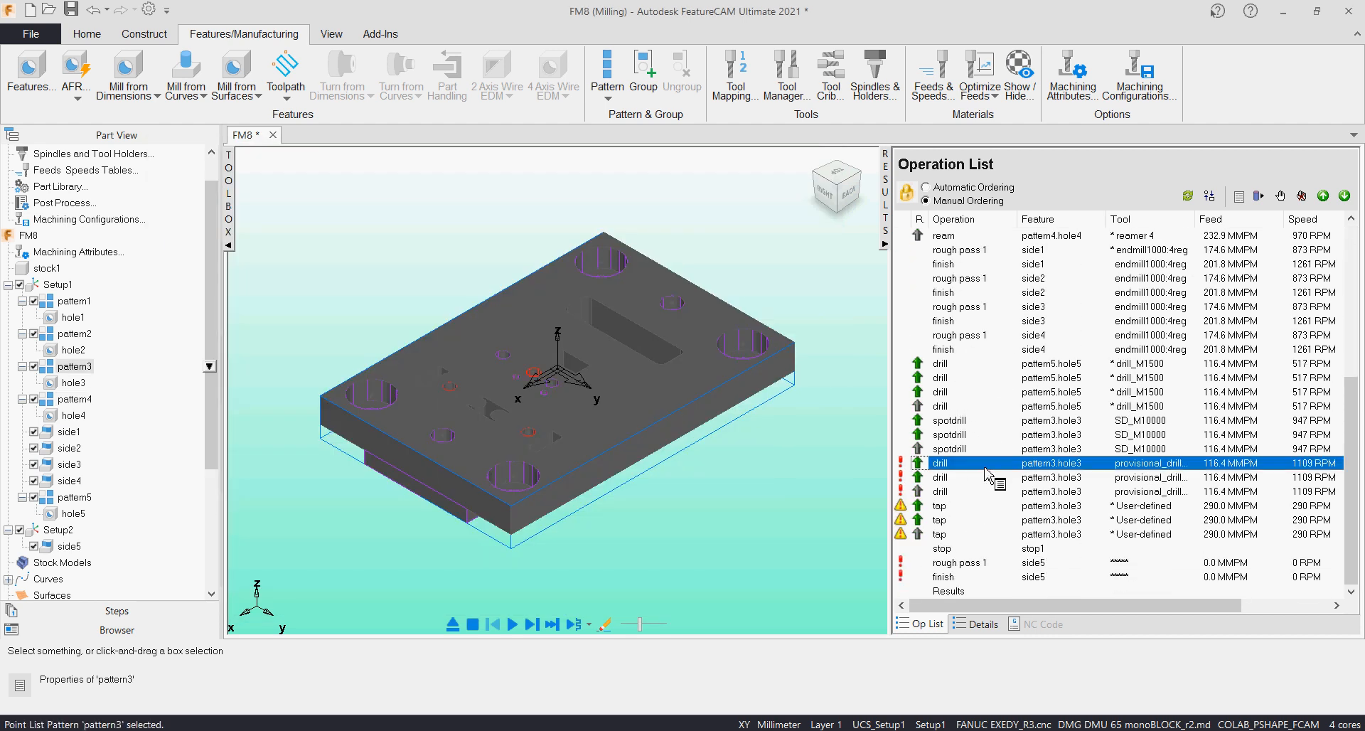
{"action": "double_click", "coordinate": [1088, 463]}
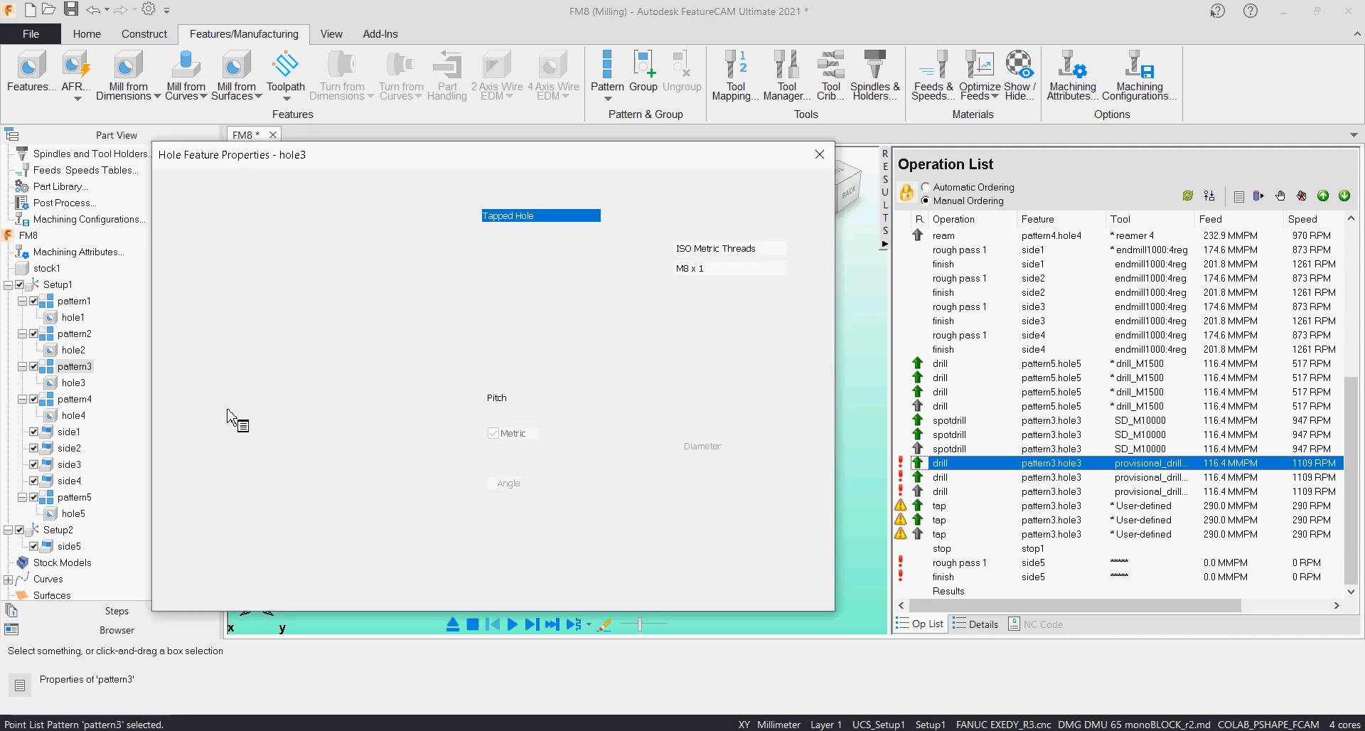
{"action": "left_click", "coordinate": [226, 363]}
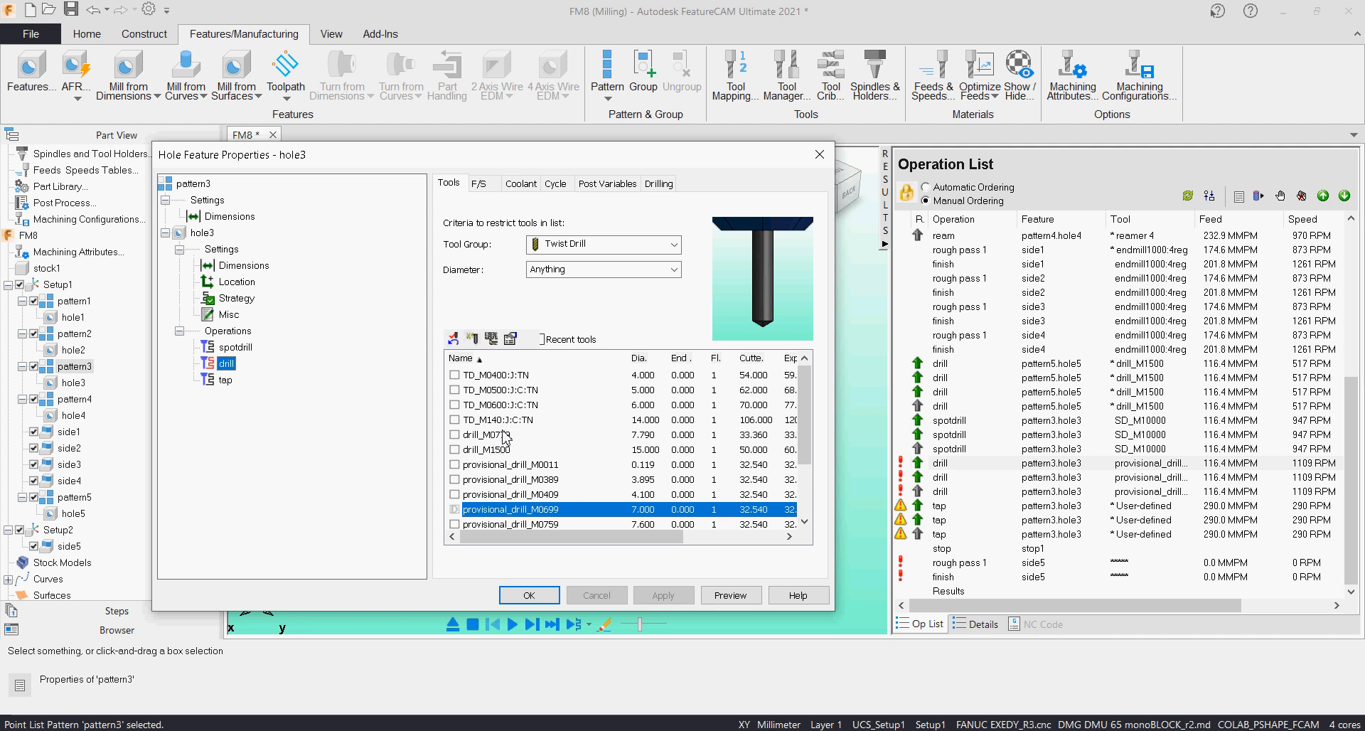
{"action": "left_click", "coordinate": [498, 437]}
{"action": "left_click", "coordinate": [456, 434]}
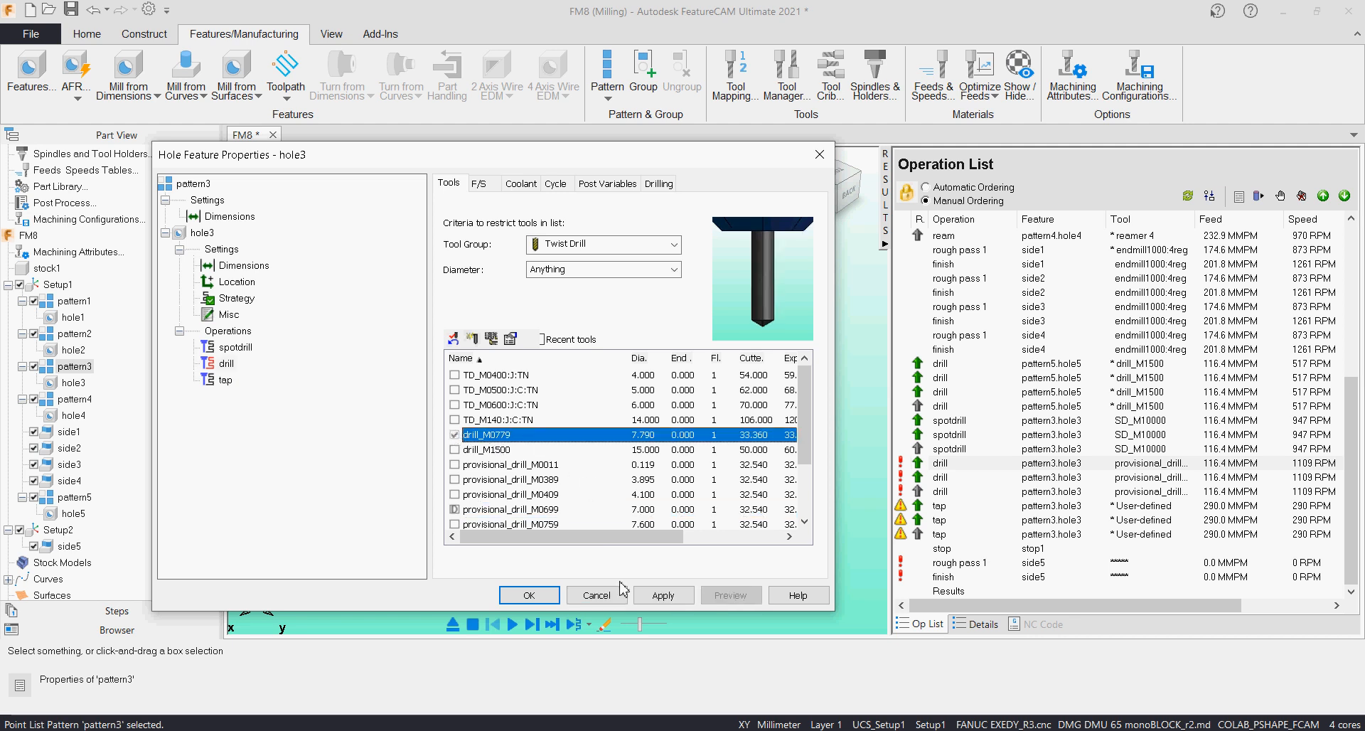
{"action": "left_click", "coordinate": [658, 595]}
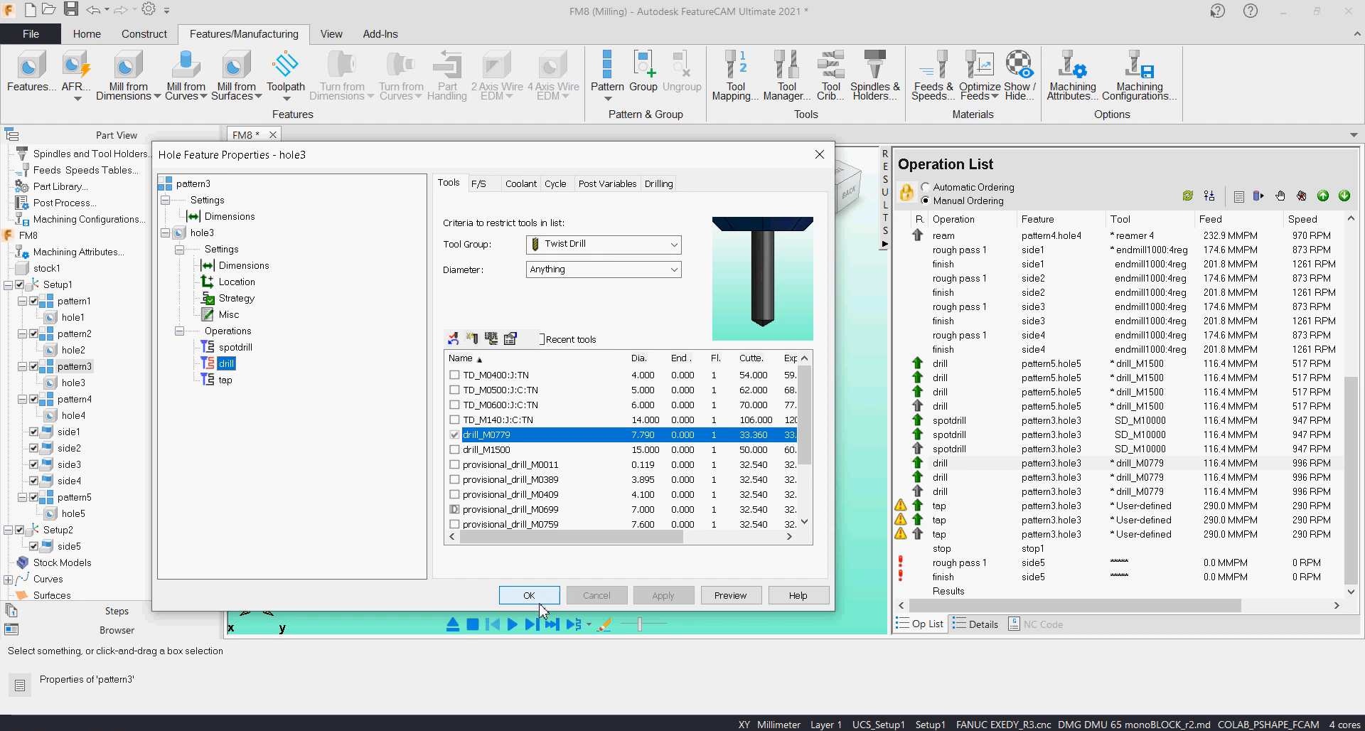
{"action": "left_click", "coordinate": [539, 602]}
Step: Assign end mill endmillBM1000:4reg to side5's rough operation, apply it and close the side properties
{"action": "scroll", "coordinate": [956, 452], "scroll_direction": "up", "scroll_amount": 2}
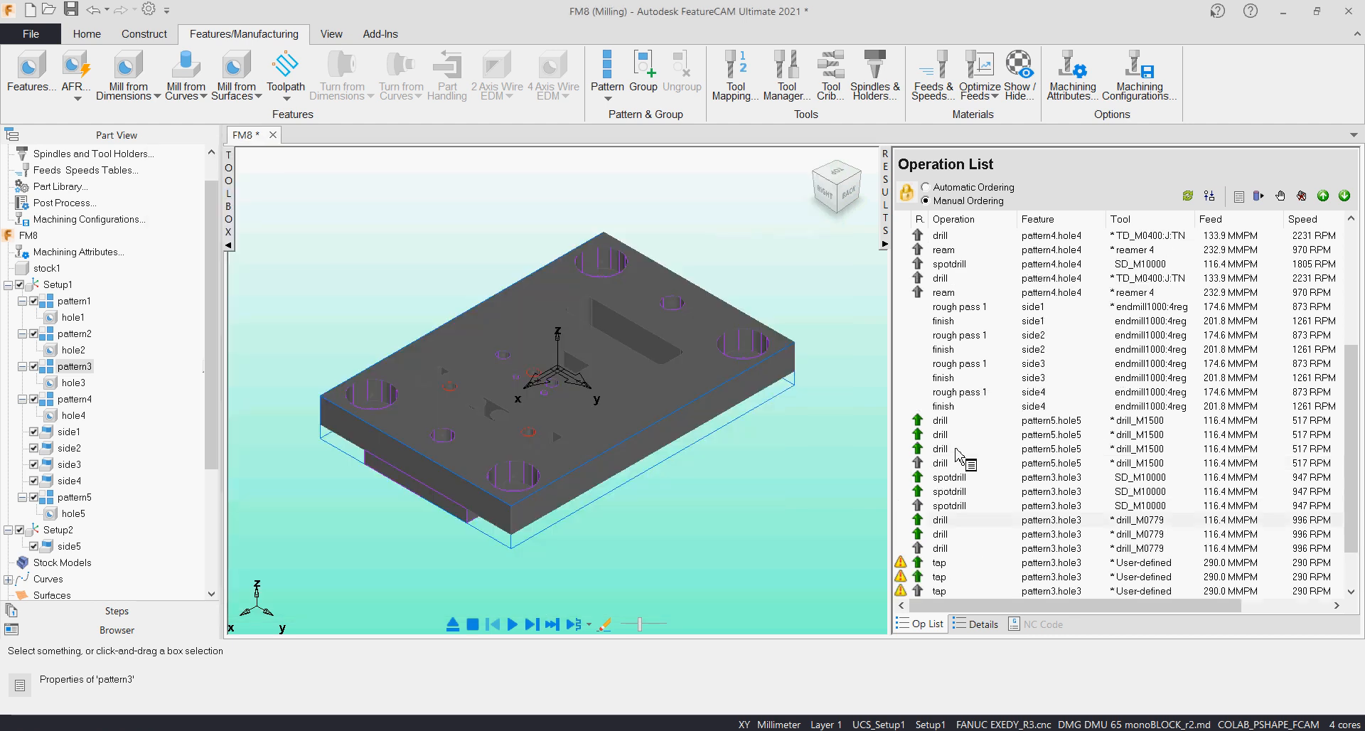
{"action": "scroll", "coordinate": [956, 453], "scroll_direction": "up", "scroll_amount": 4}
{"action": "scroll", "coordinate": [966, 461], "scroll_direction": "down", "scroll_amount": 6}
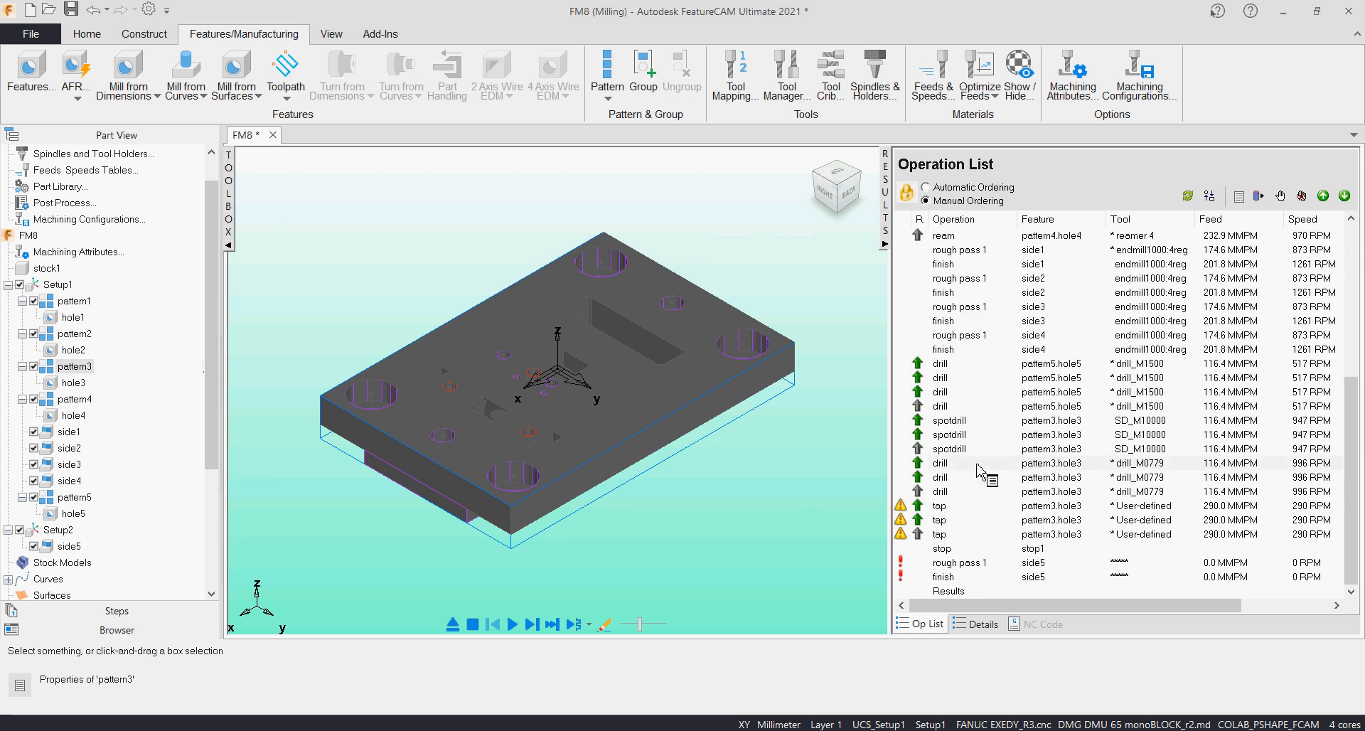
{"action": "left_click", "coordinate": [946, 565]}
{"action": "left_click", "coordinate": [968, 593]}
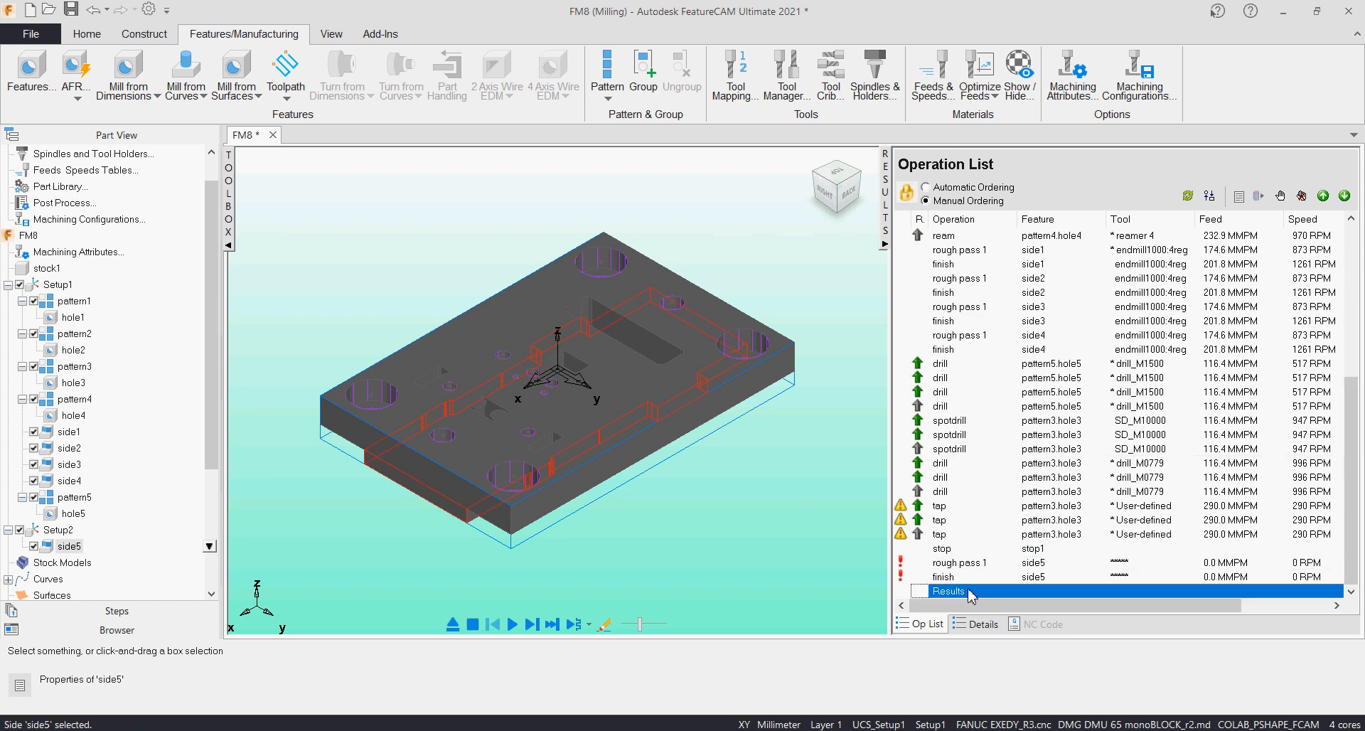
{"action": "left_click", "coordinate": [1059, 563]}
{"action": "left_click_drag", "start_coordinate": [1058, 577], "coordinate": [1061, 568]}
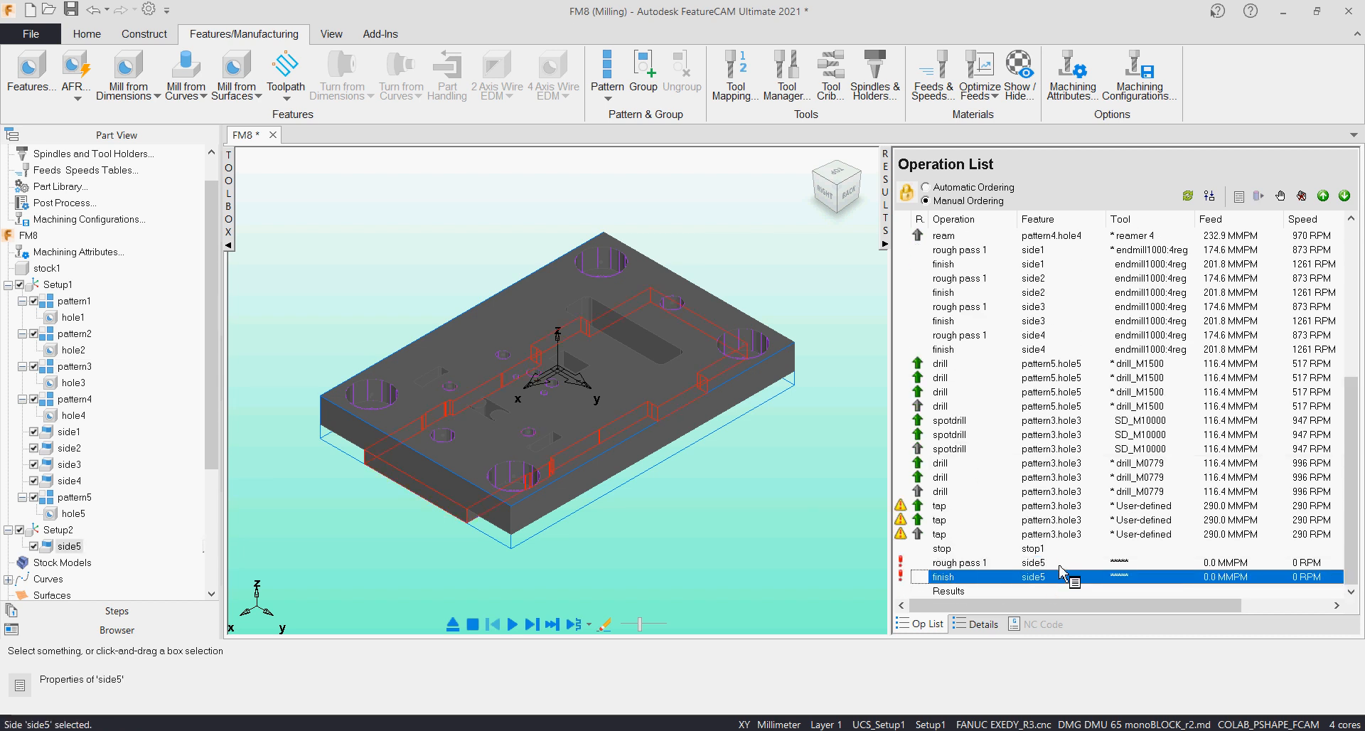
{"action": "double_click", "coordinate": [1060, 568]}
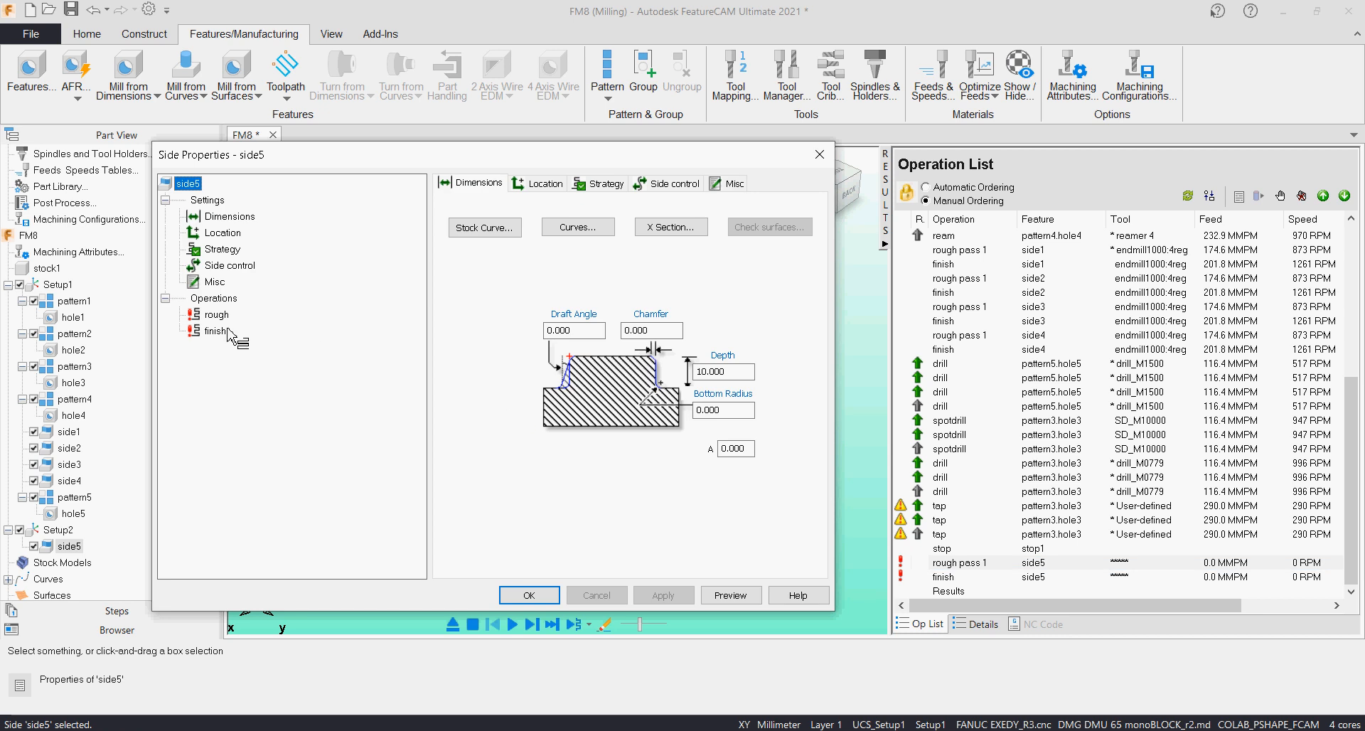
{"action": "left_click", "coordinate": [222, 315]}
{"action": "left_click", "coordinate": [500, 376]}
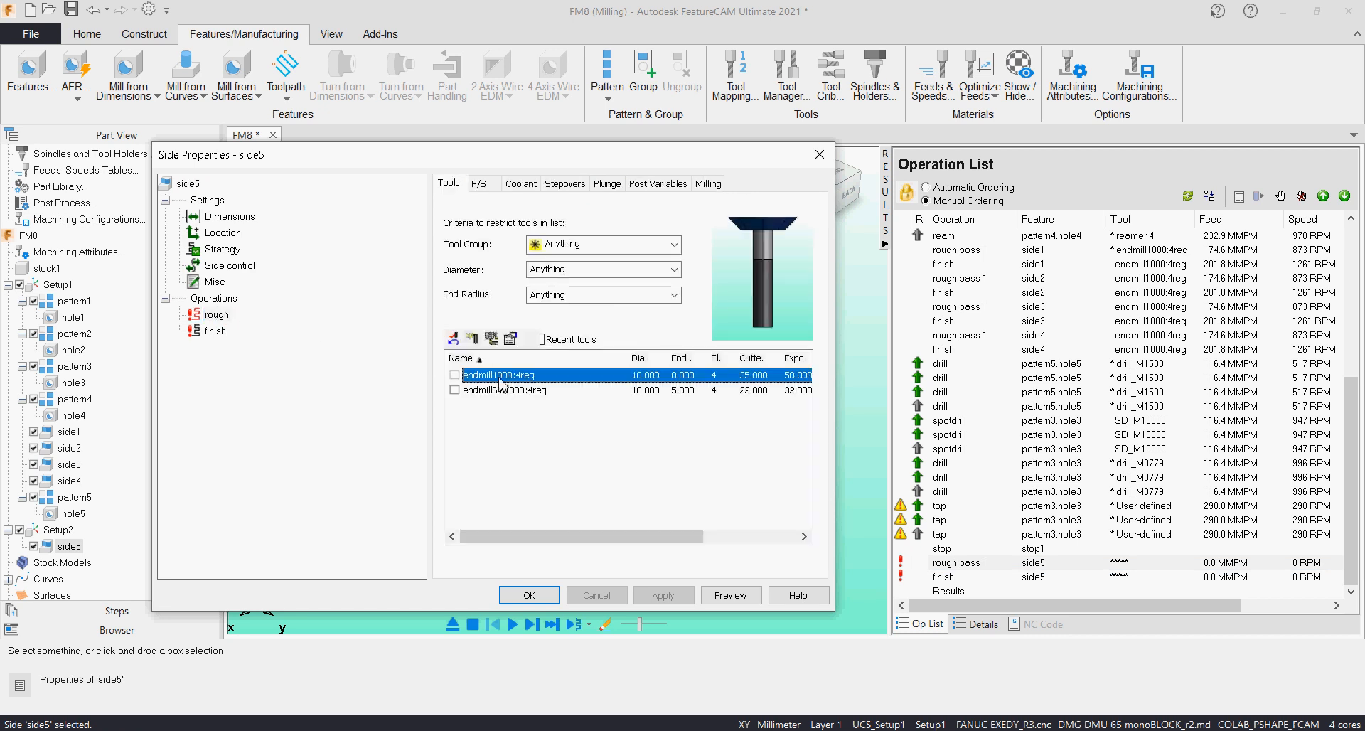
{"action": "left_click", "coordinate": [455, 389]}
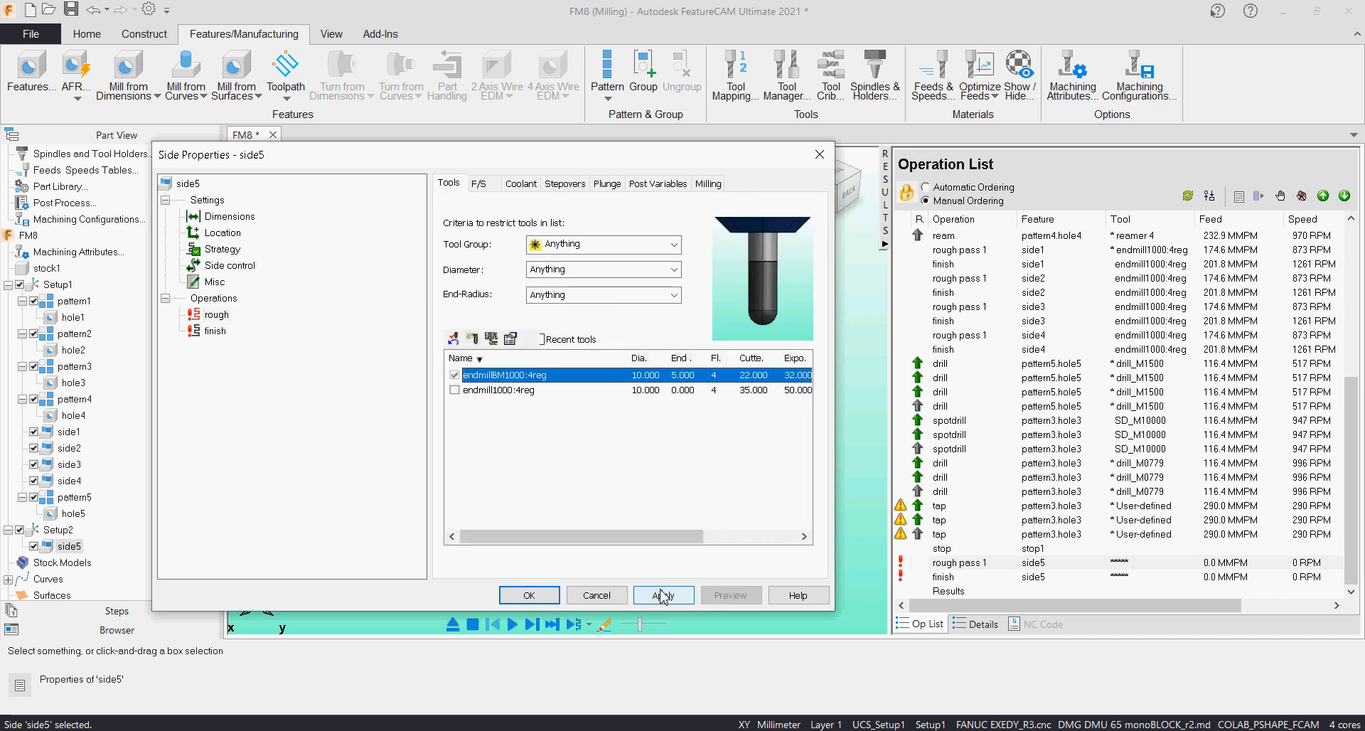
{"action": "left_click", "coordinate": [661, 594]}
{"action": "left_click", "coordinate": [540, 597]}
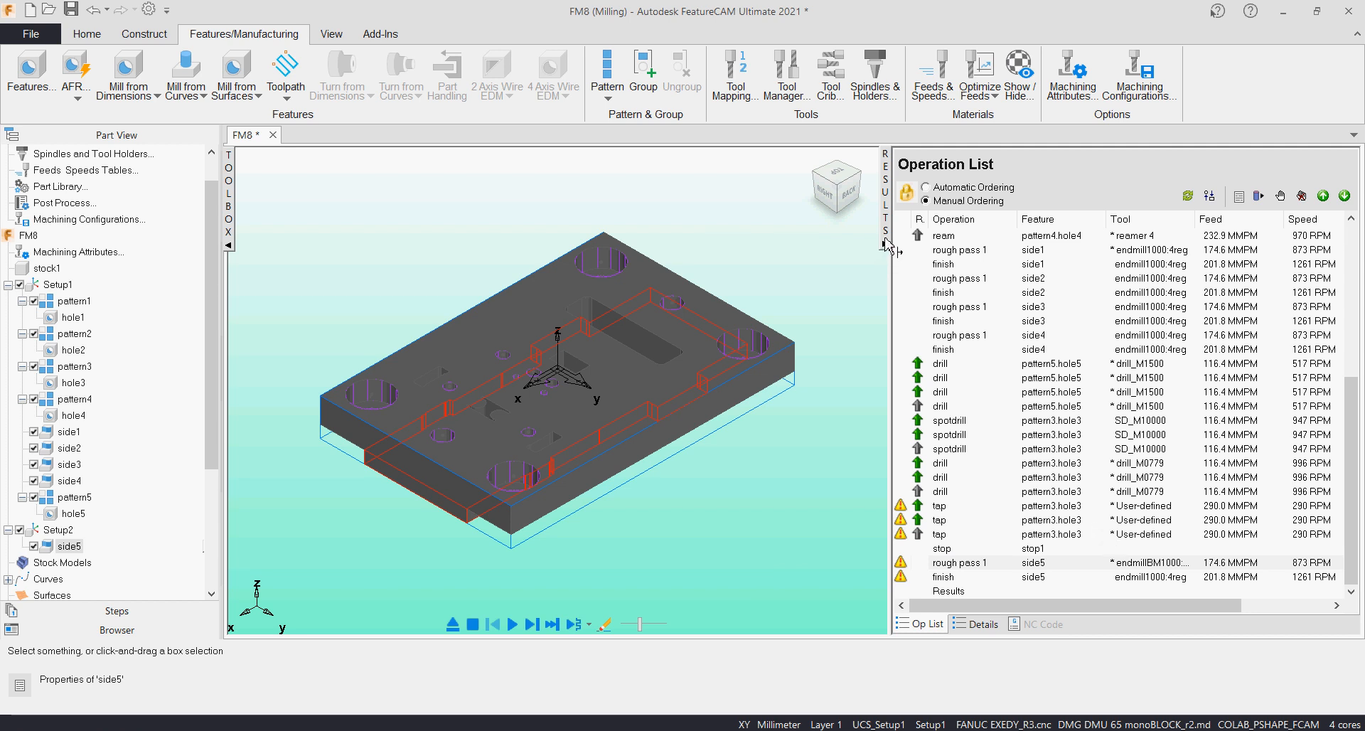
Step: Check the holder and feed/speed settings of twist drill TD_M0500:J:C:TN in the Tool Manager, and close it without changes
{"action": "scroll", "coordinate": [1095, 359], "scroll_direction": "up", "scroll_amount": 6}
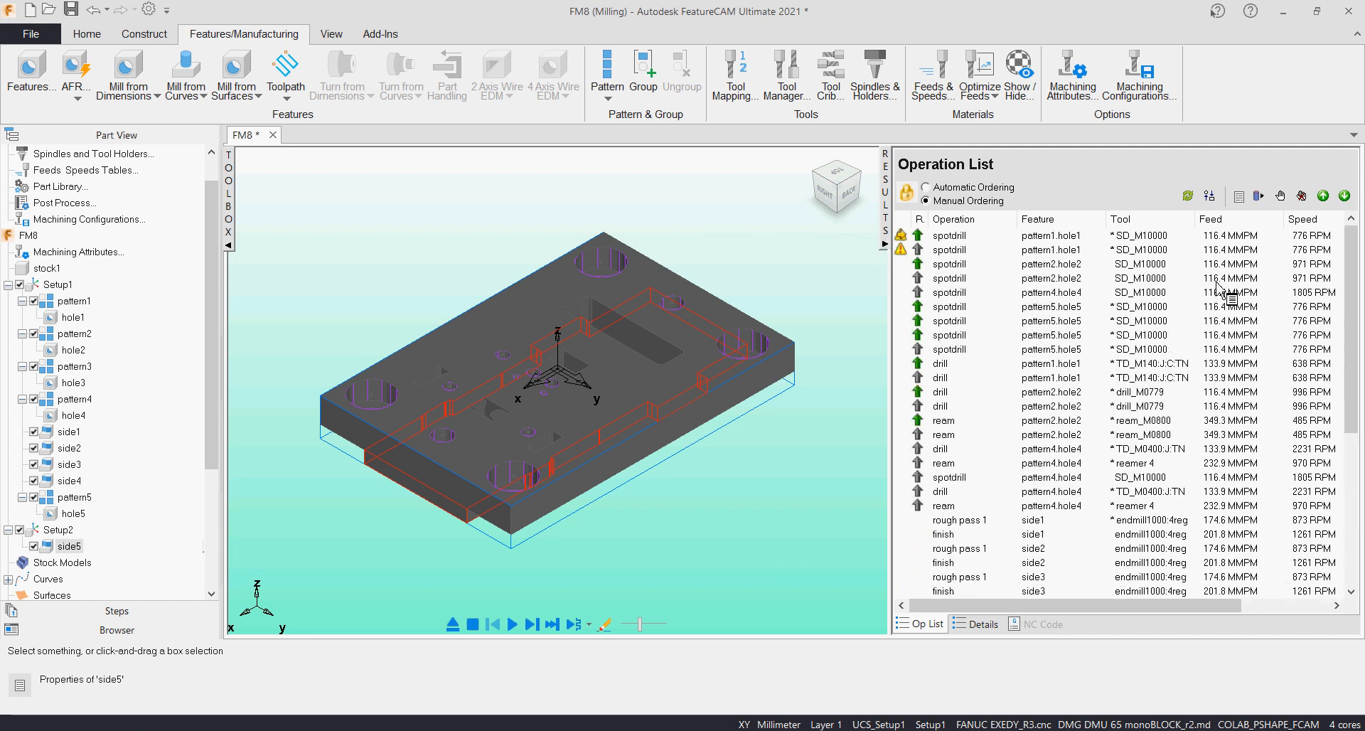
{"action": "left_click", "coordinate": [1280, 724]}
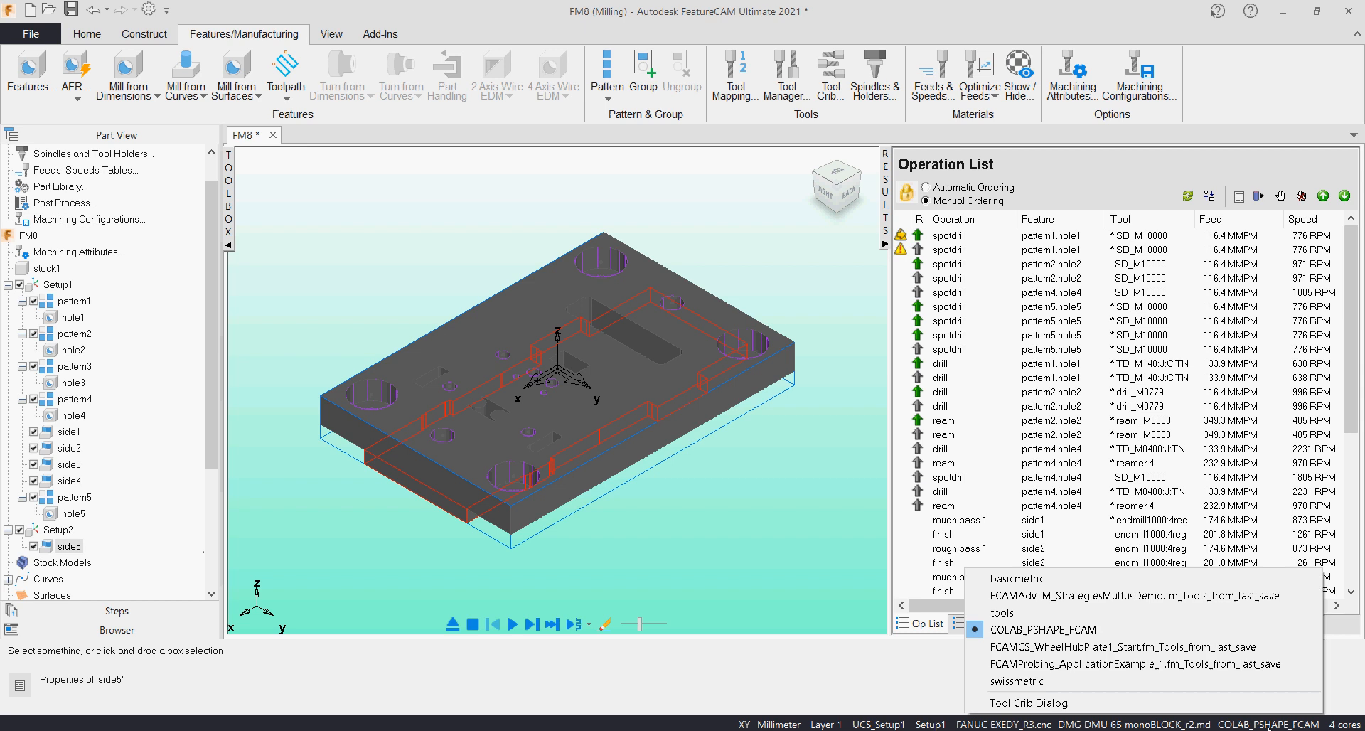
{"action": "left_click", "coordinate": [687, 685]}
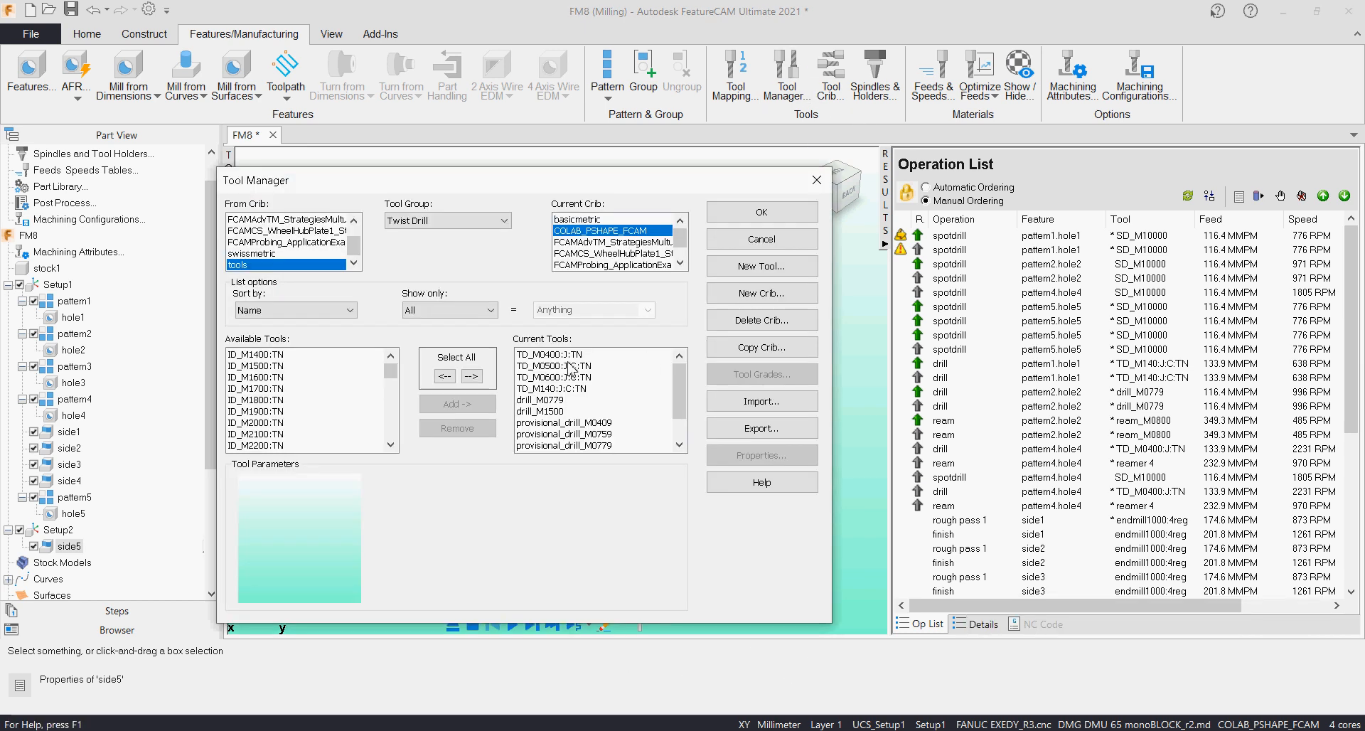
{"action": "double_click", "coordinate": [571, 368]}
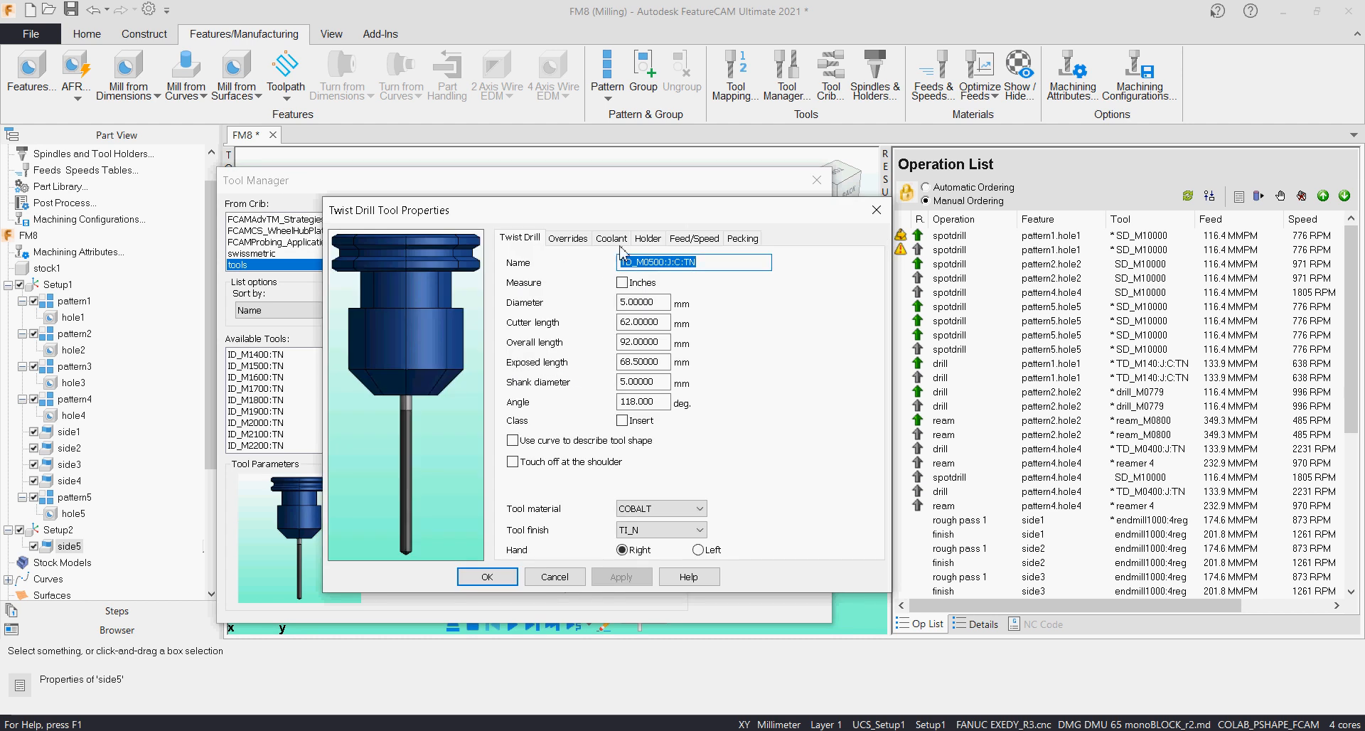
{"action": "left_click", "coordinate": [648, 238]}
{"action": "left_click", "coordinate": [693, 238]}
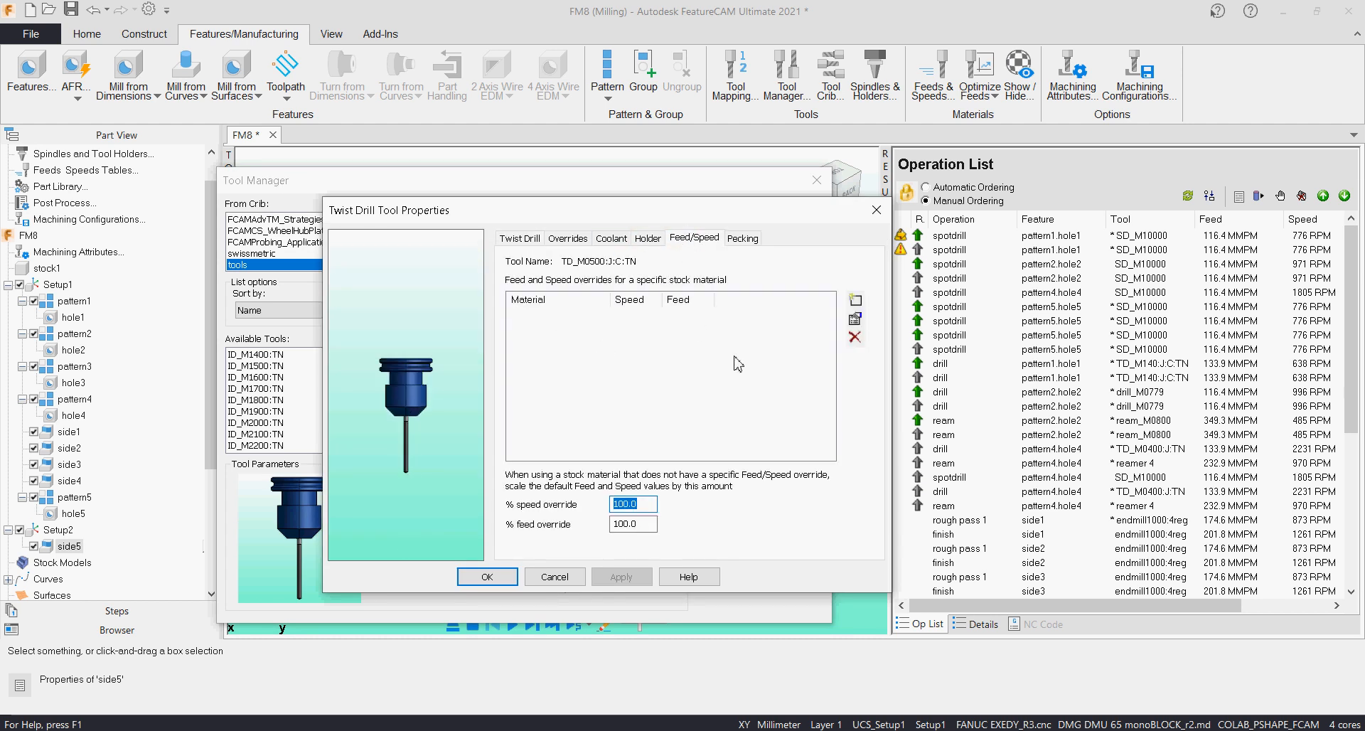
{"action": "left_click", "coordinate": [555, 577]}
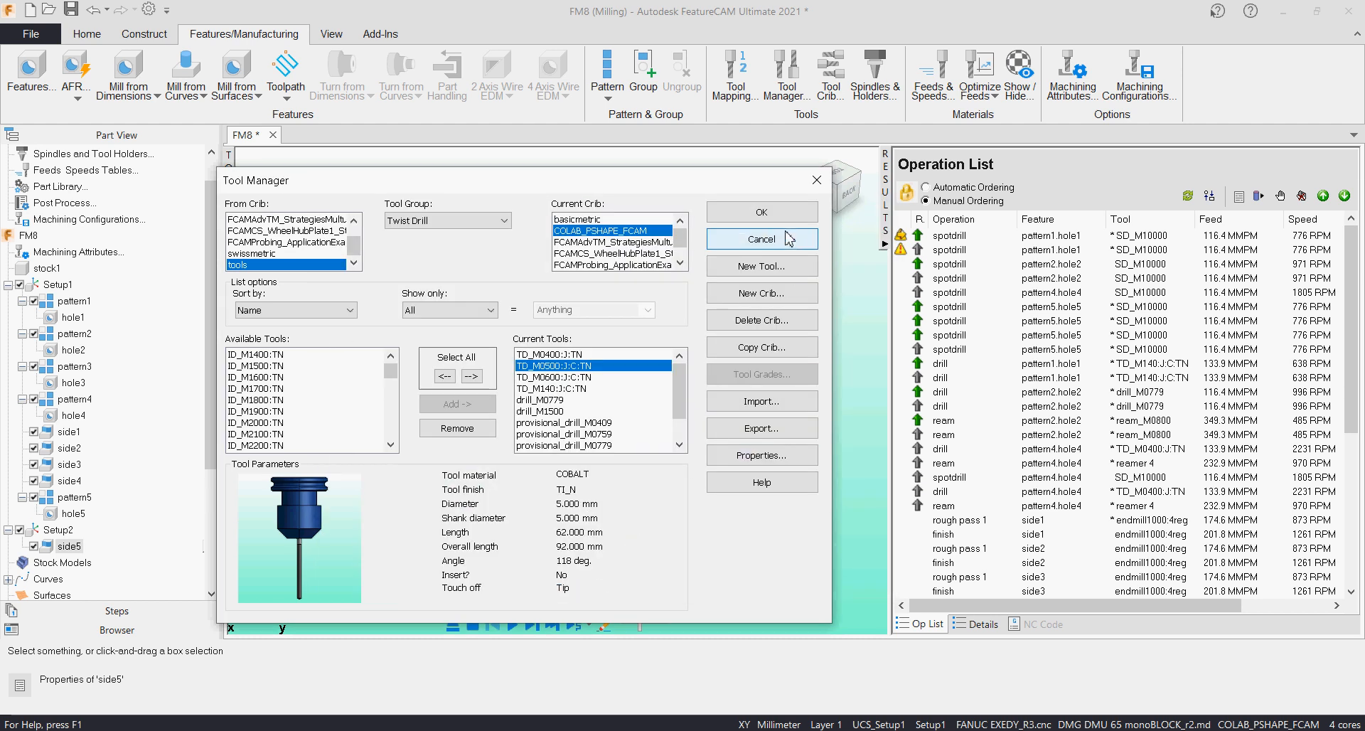
{"action": "left_click", "coordinate": [815, 181]}
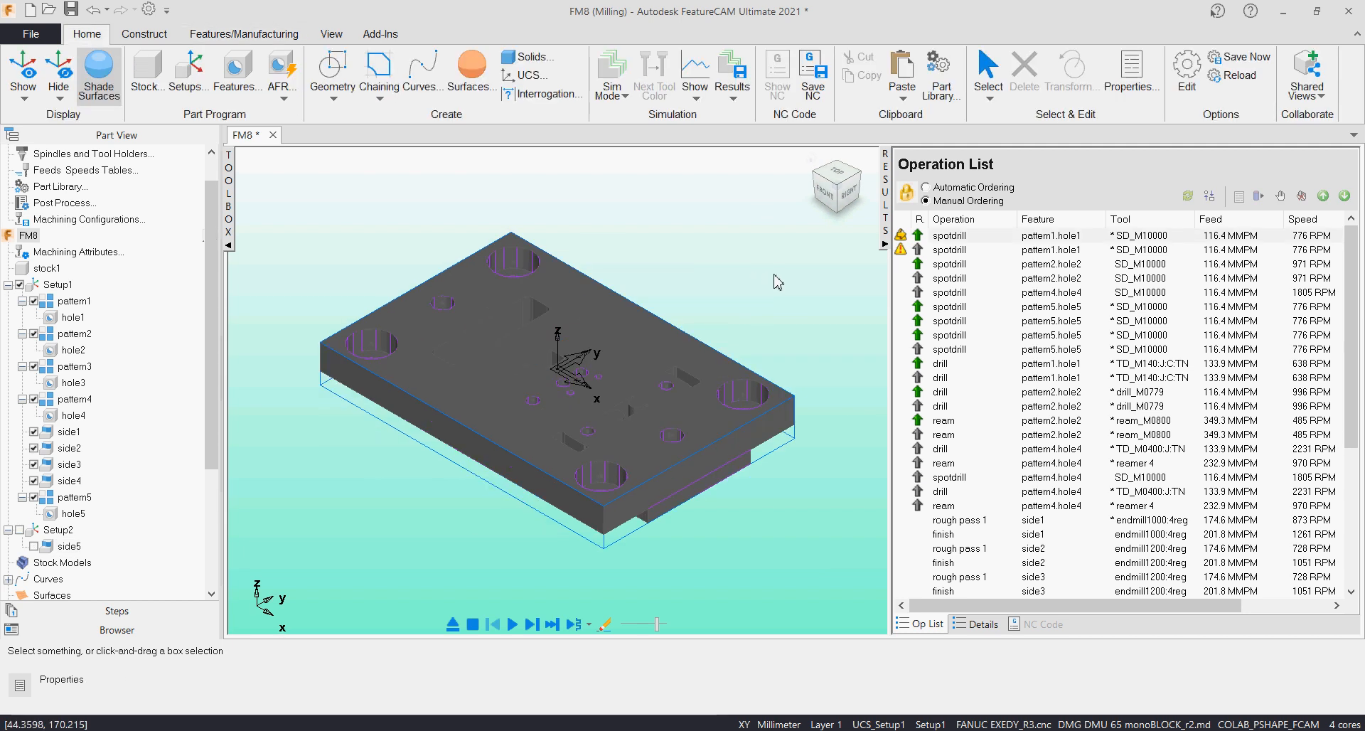
Step: Hide the operation list to enlarge the part view, make Setup1 current and begin stepping through its solid machining simulation
{"action": "left_click", "coordinate": [885, 243]}
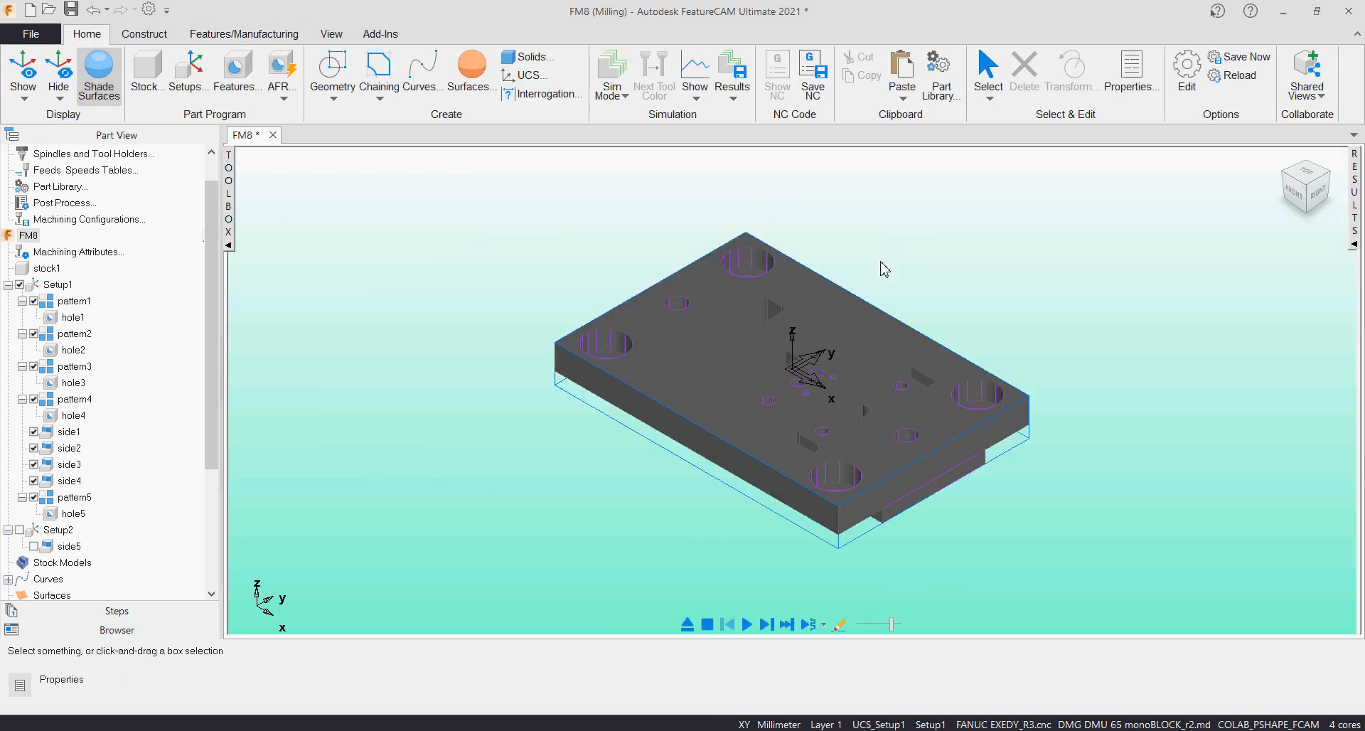
{"action": "left_click", "coordinate": [612, 91]}
{"action": "left_click", "coordinate": [623, 202]}
{"action": "left_click", "coordinate": [59, 284]}
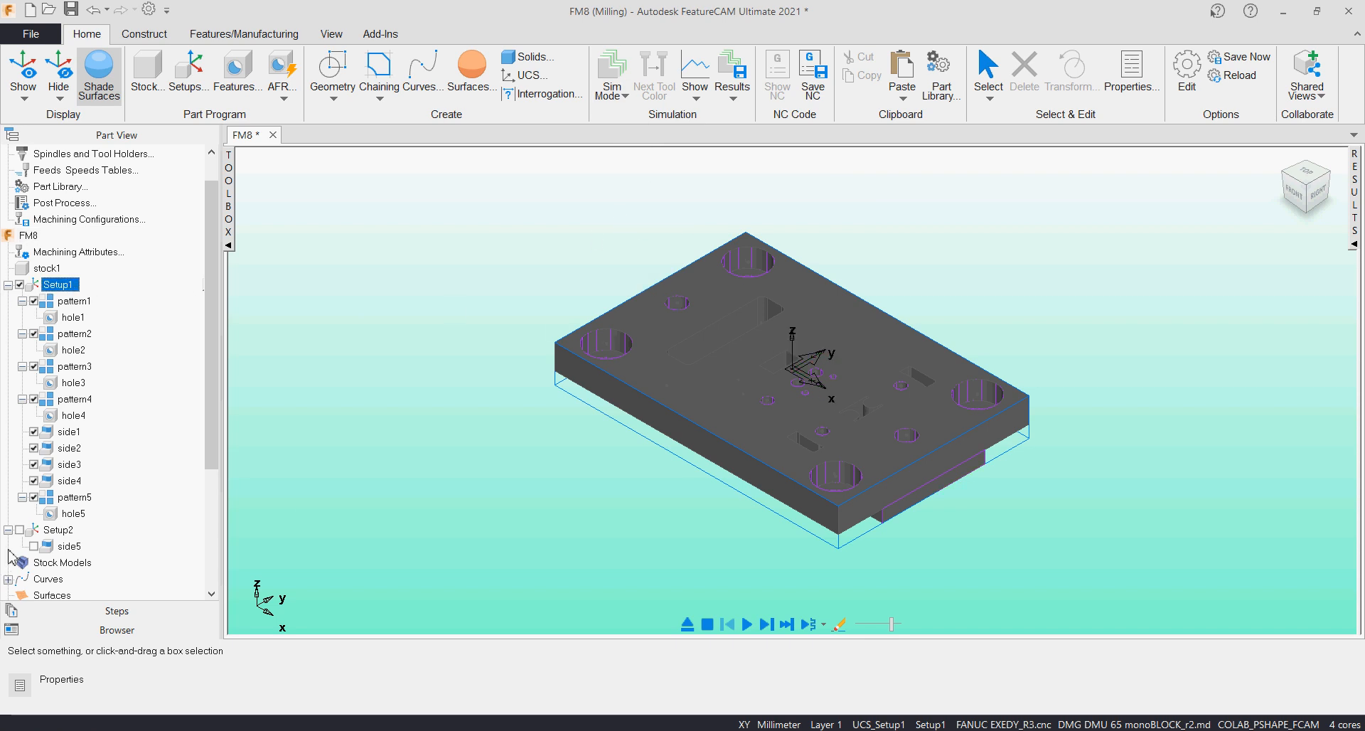
{"action": "left_click", "coordinate": [411, 486]}
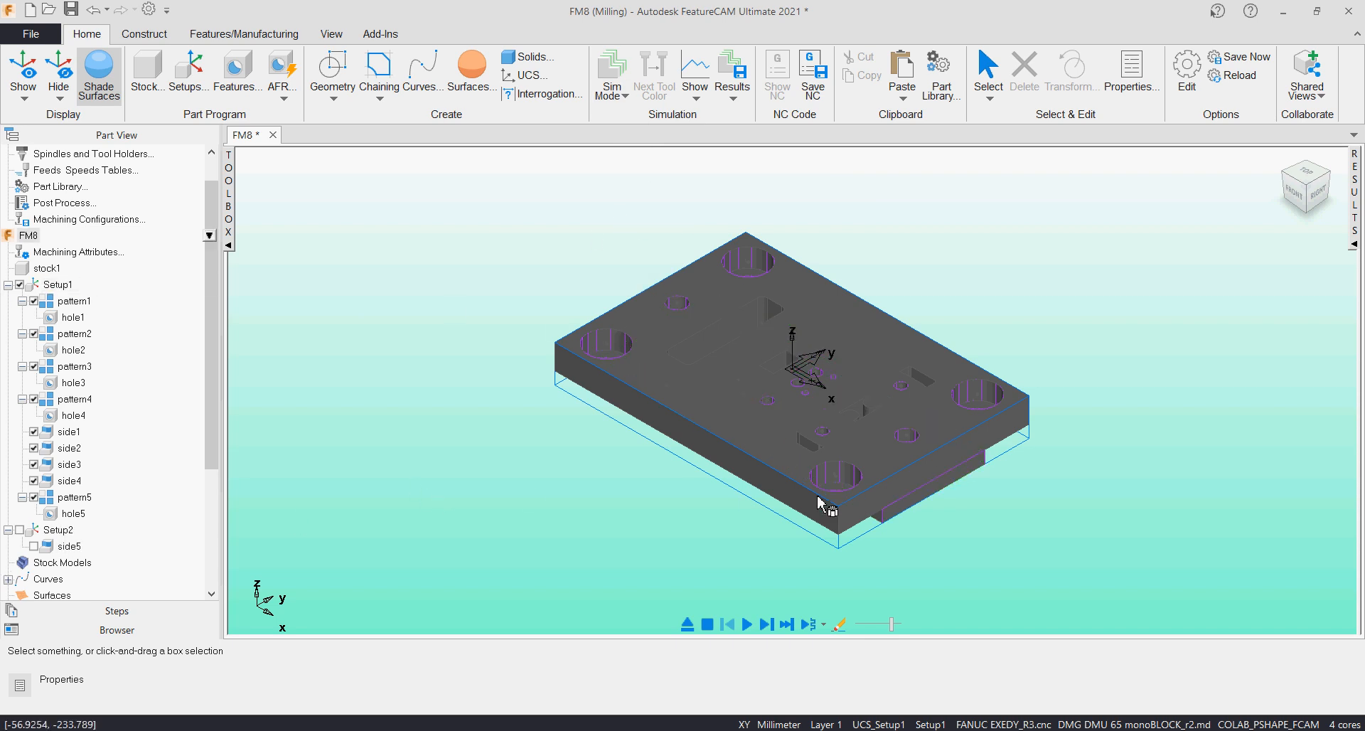
{"action": "scroll", "coordinate": [819, 498], "scroll_direction": "up", "scroll_amount": 2}
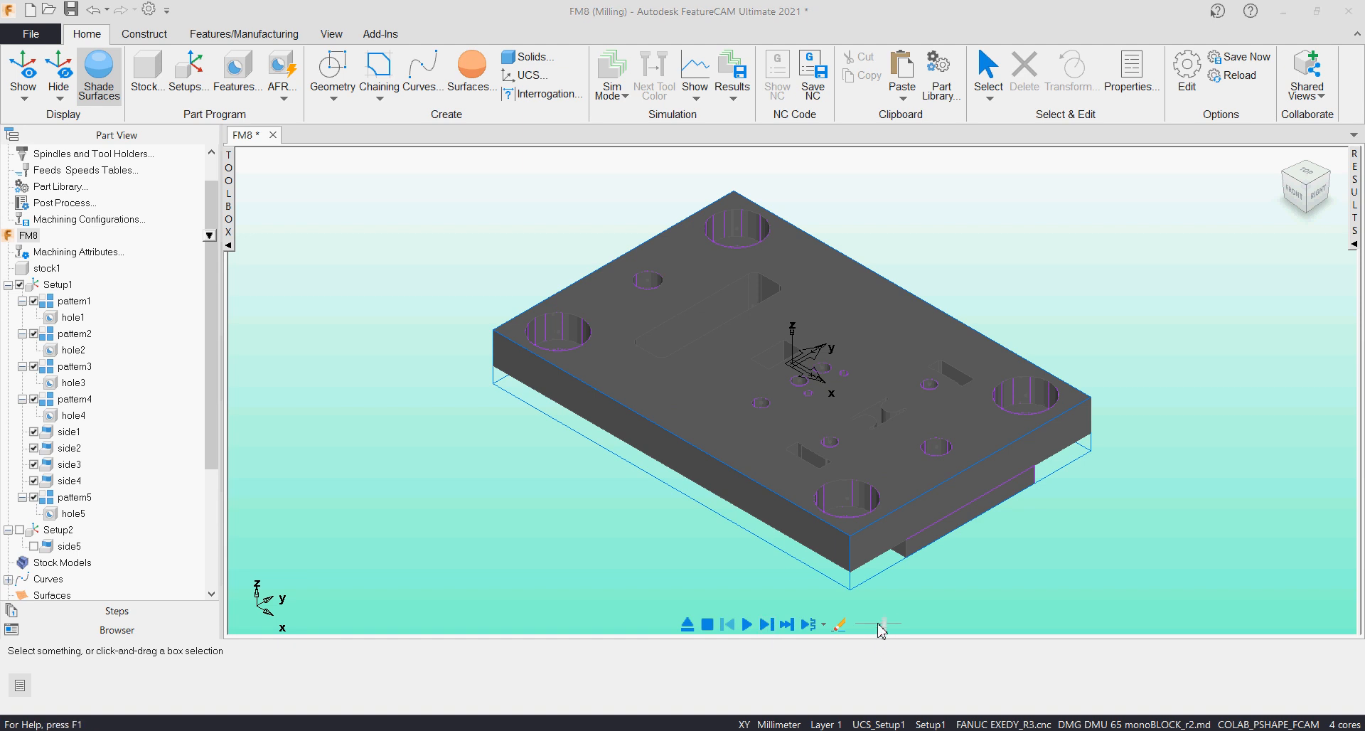
{"action": "left_click", "coordinate": [765, 624]}
{"action": "scroll", "coordinate": [769, 567], "scroll_direction": "down", "scroll_amount": 1}
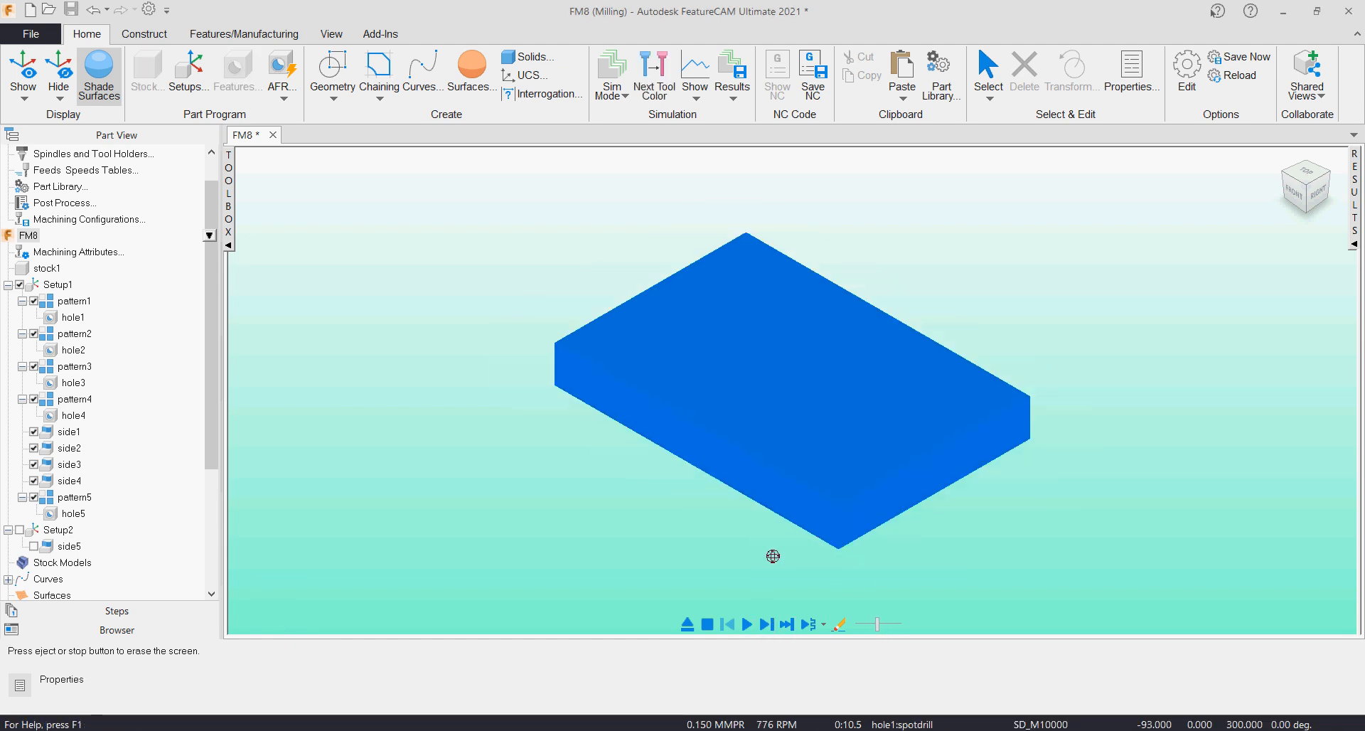
Step: Play Setup1's machining simulation, pausing and resuming it around hole4's drilling and adjusting the playback speed
{"action": "left_click", "coordinate": [746, 624]}
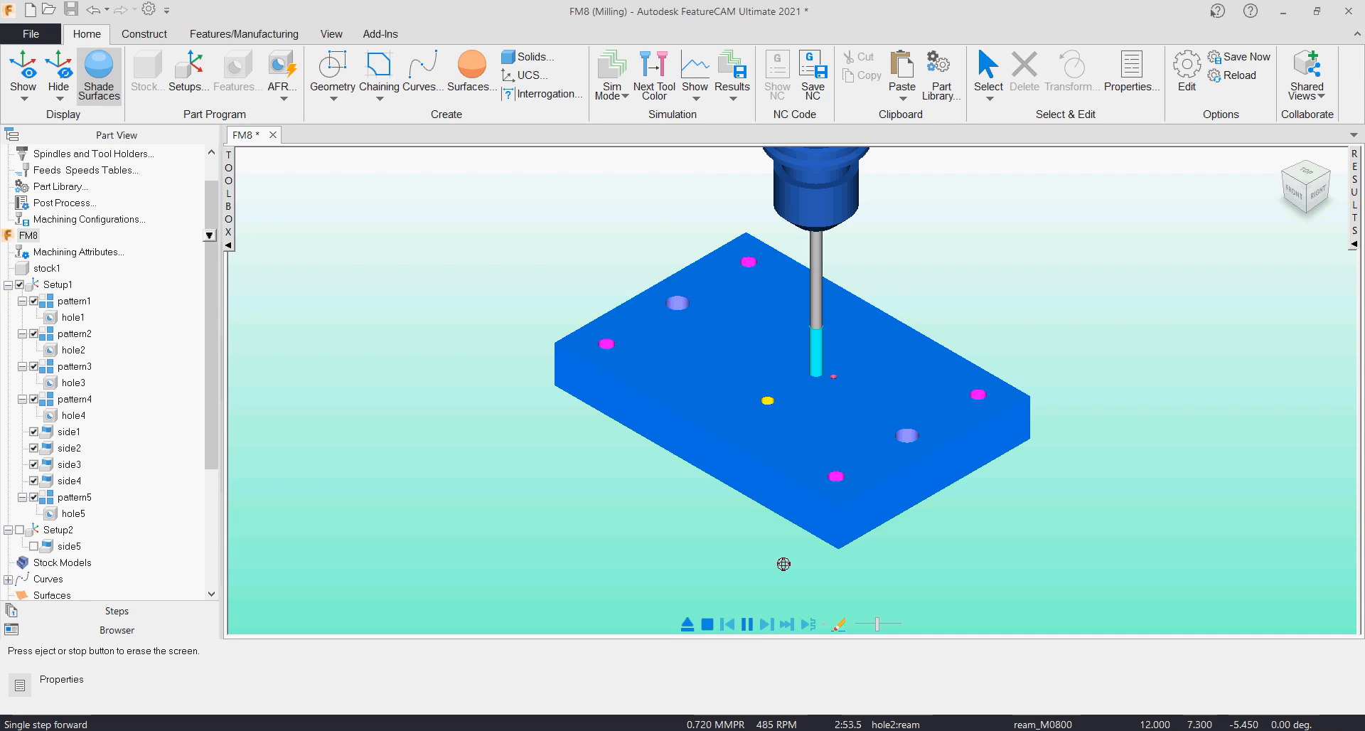
{"action": "left_click", "coordinate": [746, 624]}
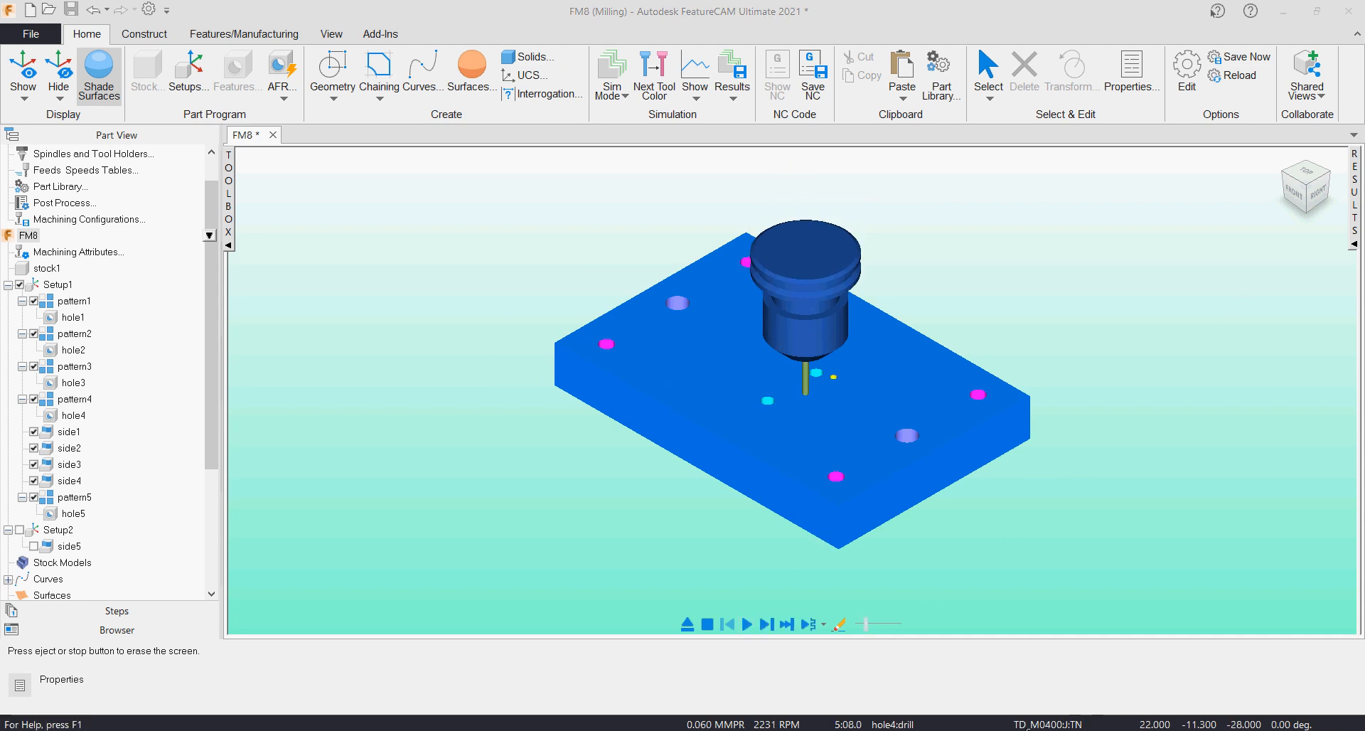
{"action": "left_click", "coordinate": [747, 623]}
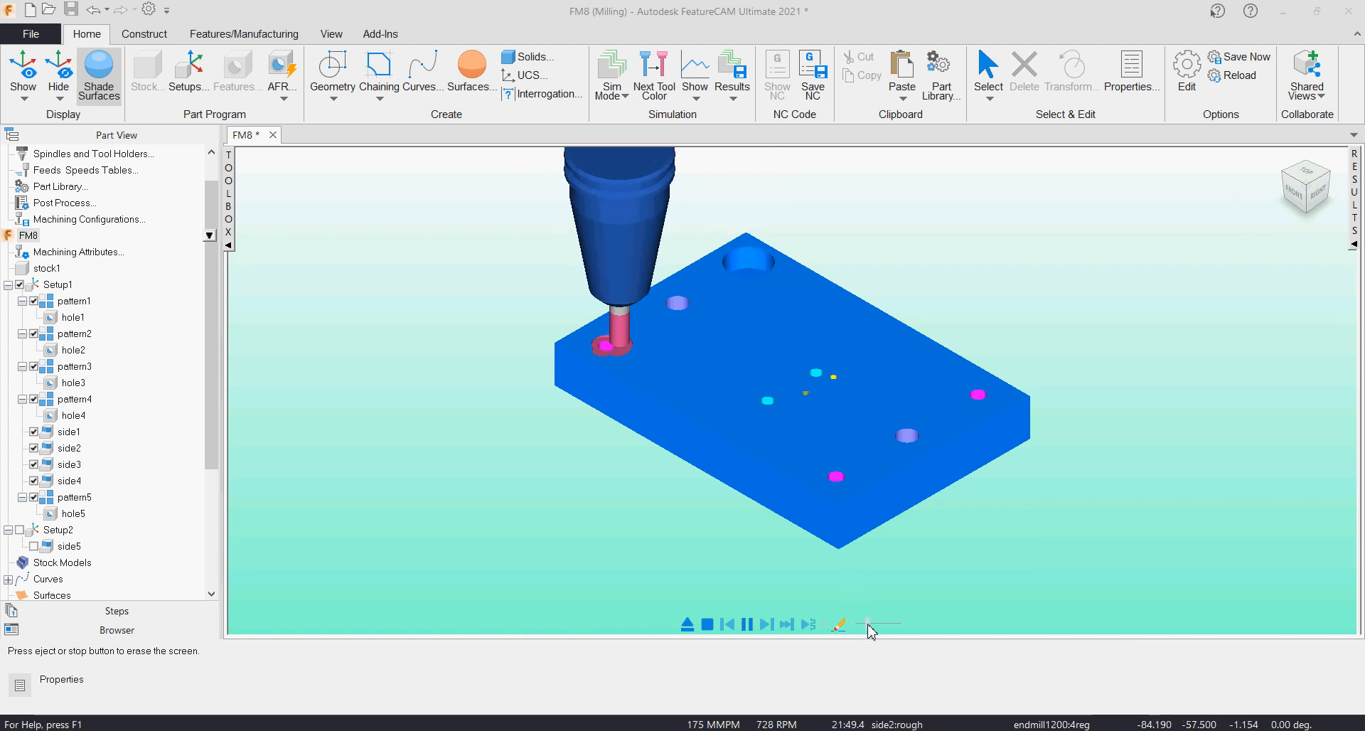
{"action": "left_click_drag", "start_coordinate": [865, 623], "coordinate": [877, 624]}
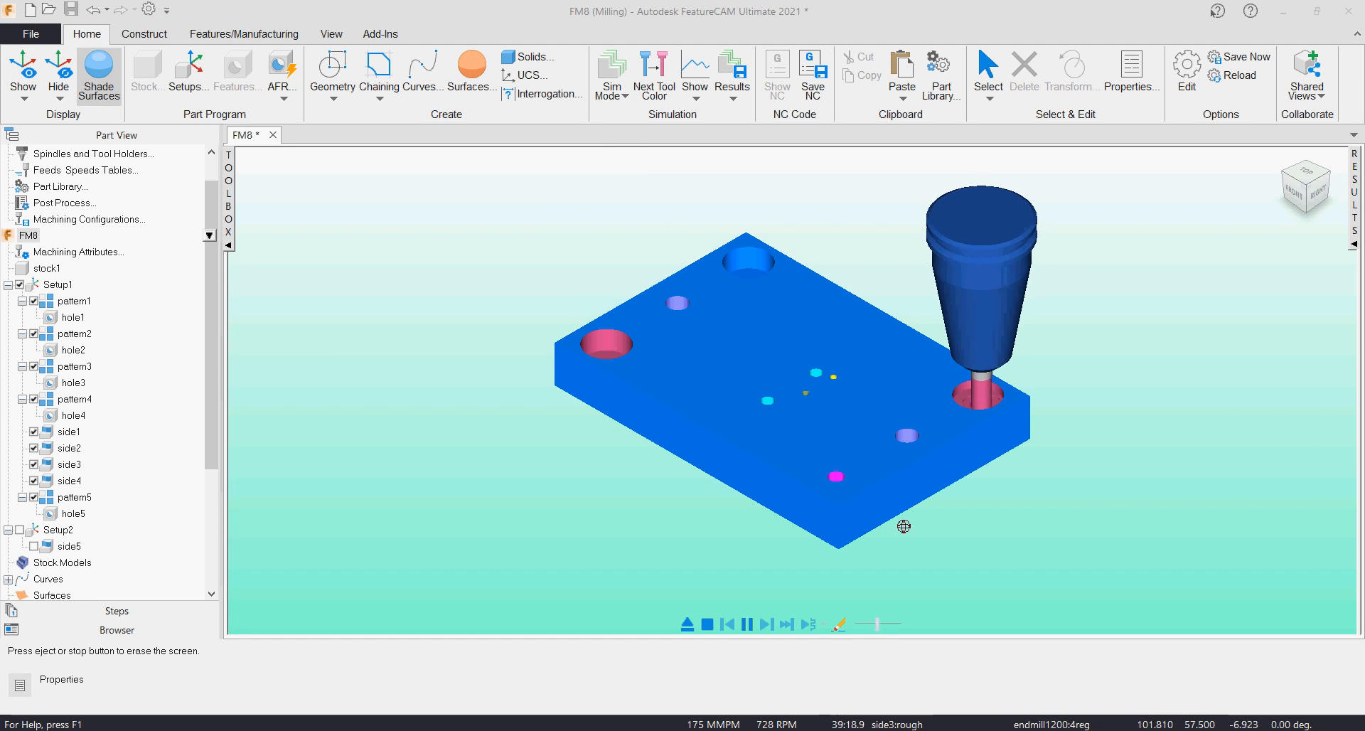
Step: Examine the machined part from above and from its underside, return to the isometric view and open the simulation results options
{"action": "scroll", "coordinate": [901, 409], "scroll_direction": "up", "scroll_amount": 3}
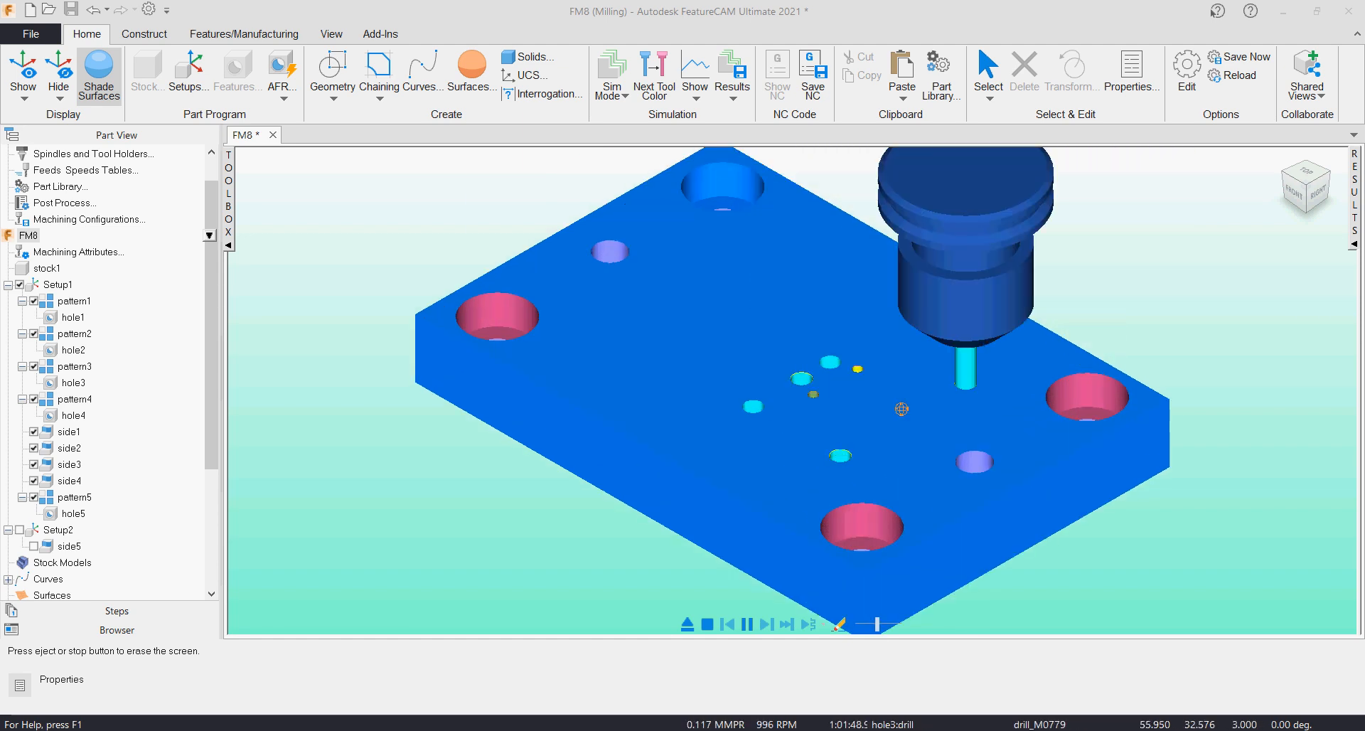
{"action": "scroll", "coordinate": [922, 411], "scroll_direction": "down", "scroll_amount": 2}
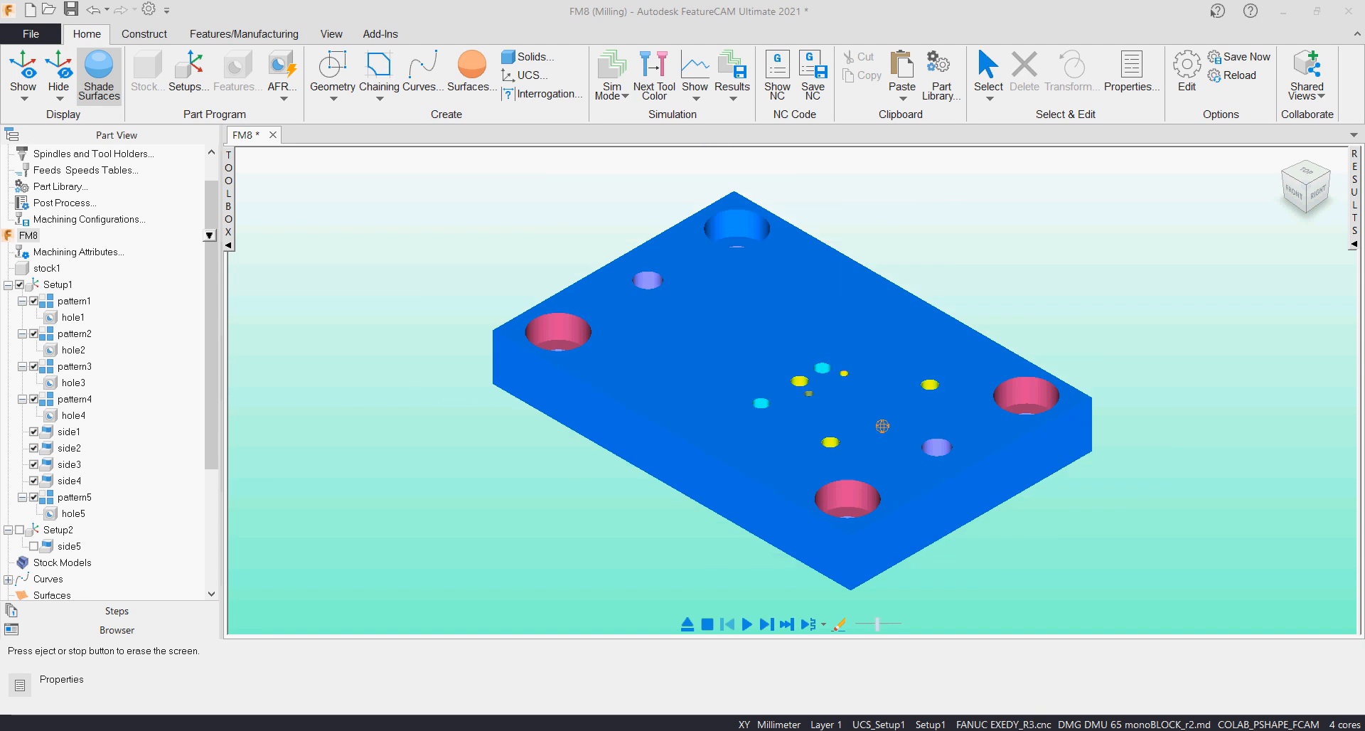
{"action": "left_click", "coordinate": [1305, 213]}
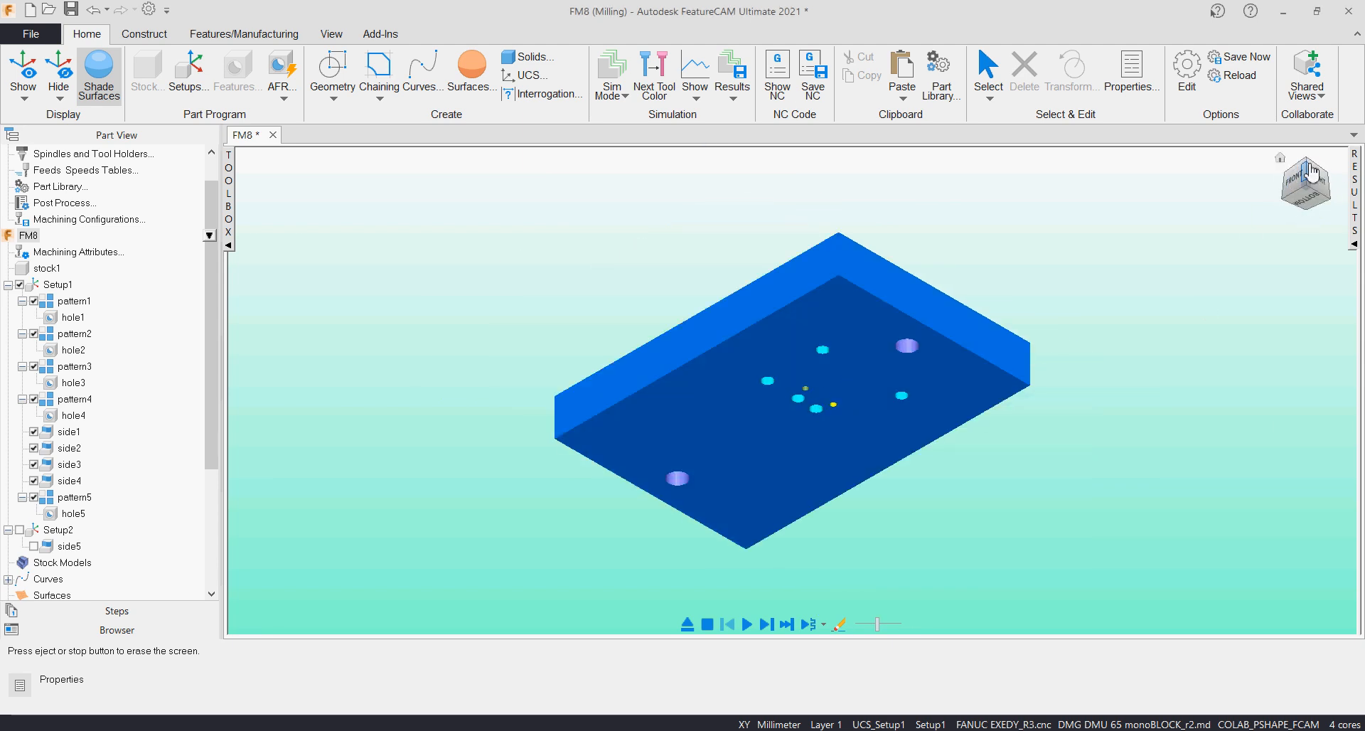
{"action": "left_click", "coordinate": [1309, 167]}
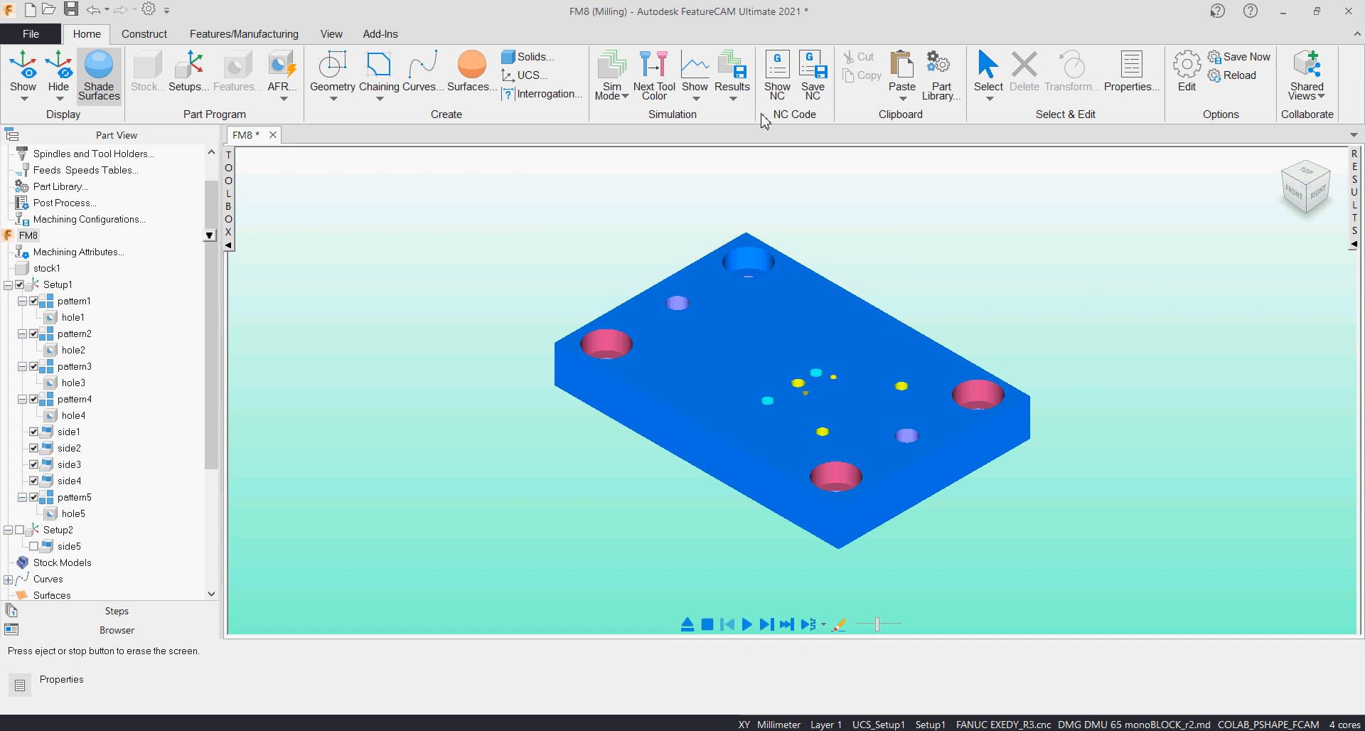
{"action": "left_click", "coordinate": [738, 103]}
{"action": "left_click", "coordinate": [775, 171]}
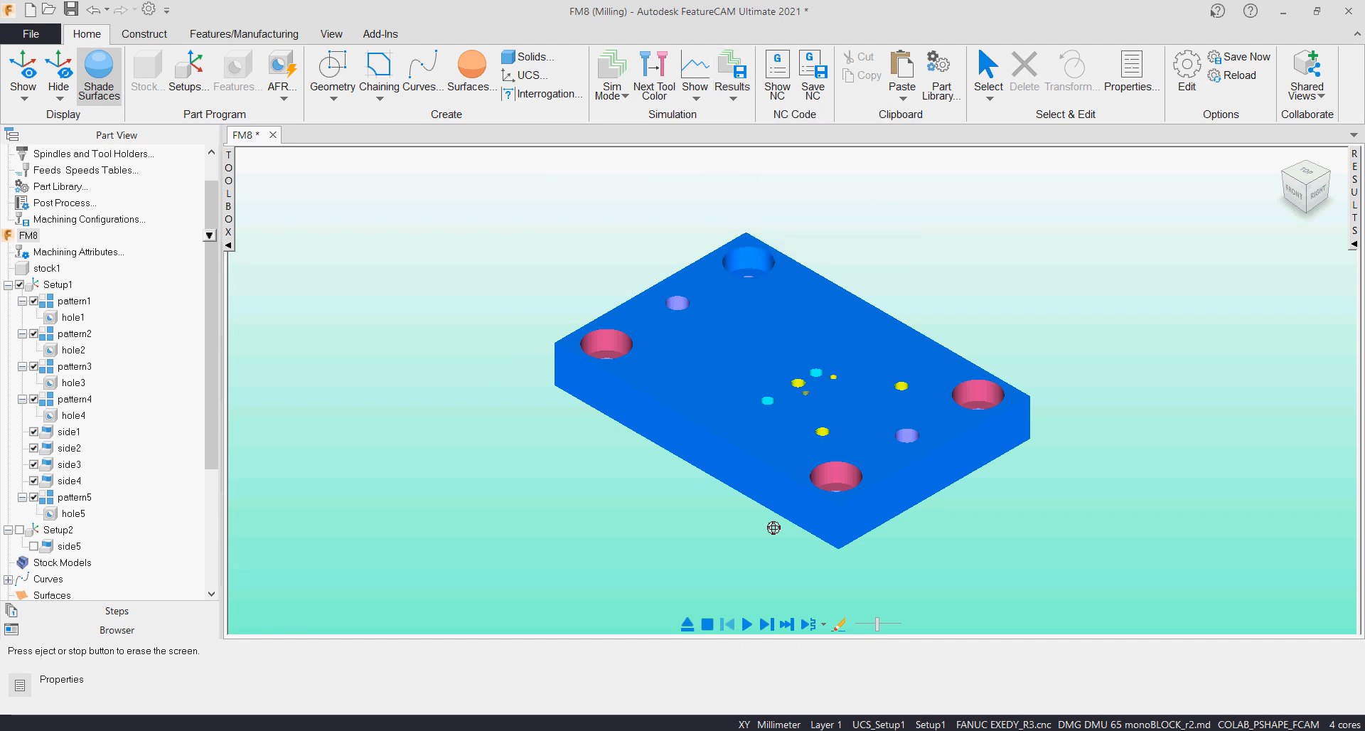
Step: Review the simulation results: the operation list, the manufacturing details with the machining time, and the generated NC code
{"action": "left_click", "coordinate": [1353, 259]}
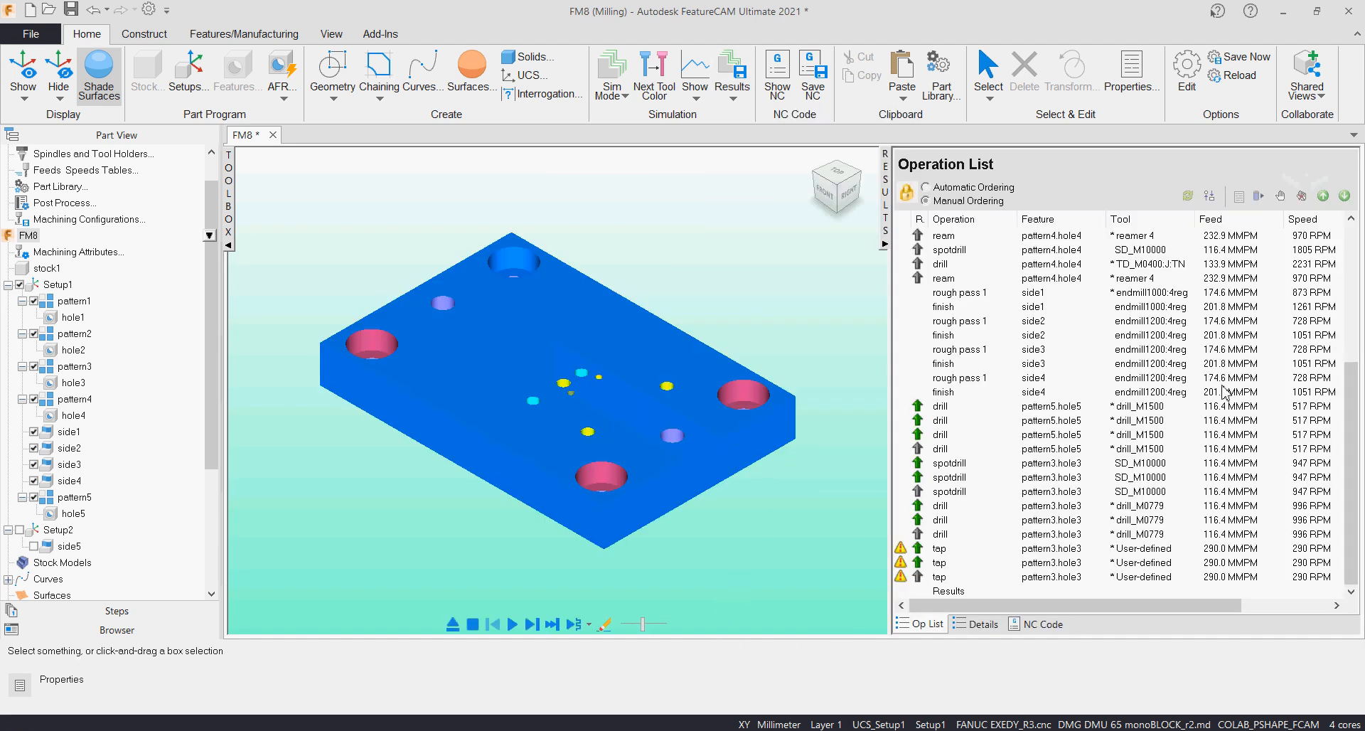
{"action": "left_click", "coordinate": [988, 624]}
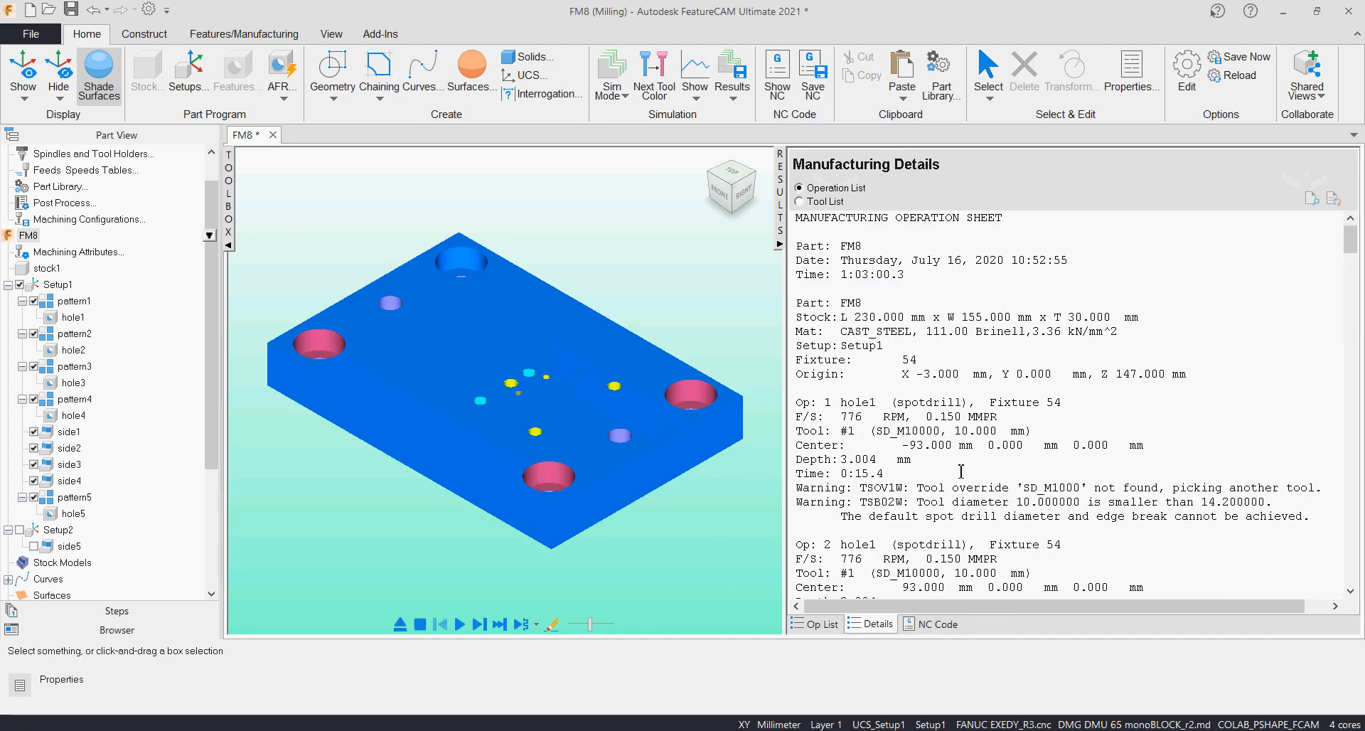
{"action": "left_click_drag", "start_coordinate": [904, 276], "coordinate": [873, 270]}
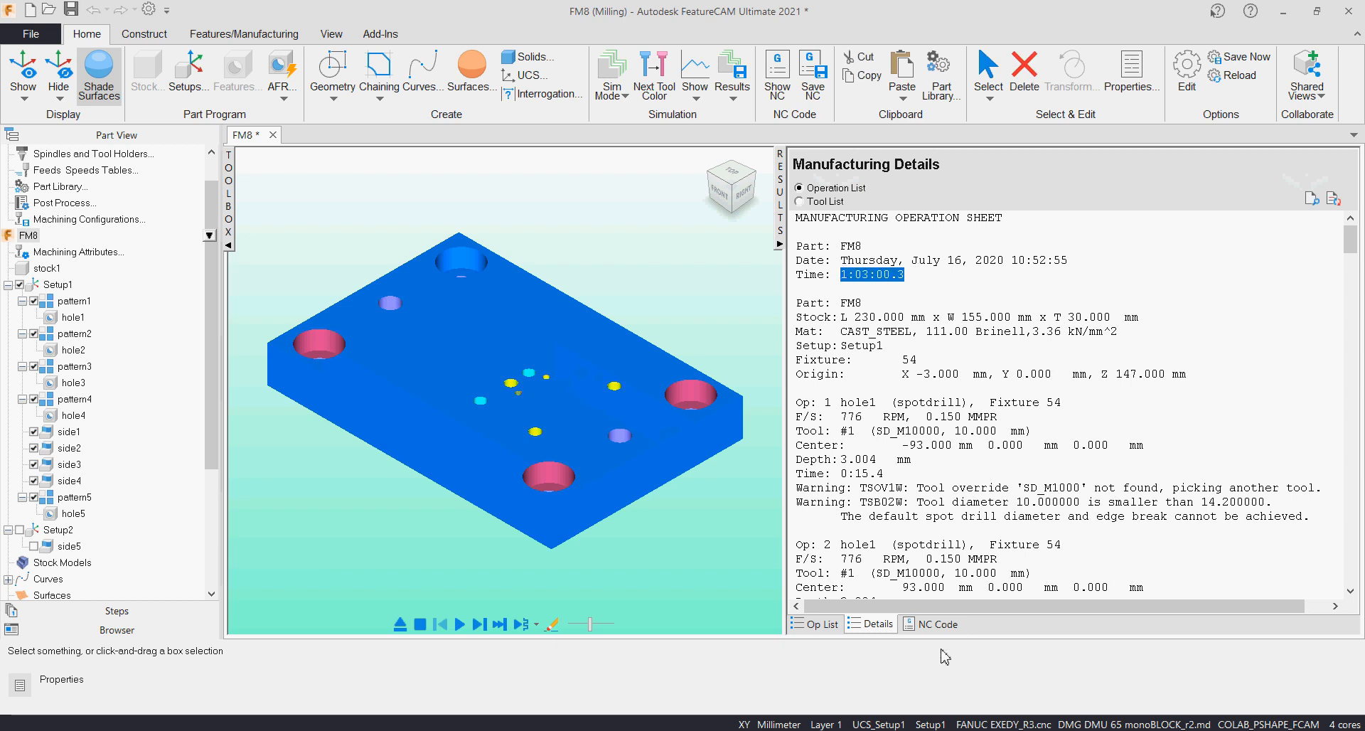
{"action": "left_click", "coordinate": [940, 623]}
{"action": "scroll", "coordinate": [952, 369], "scroll_direction": "down", "scroll_amount": 1}
{"action": "scroll", "coordinate": [951, 369], "scroll_direction": "down", "scroll_amount": 20}
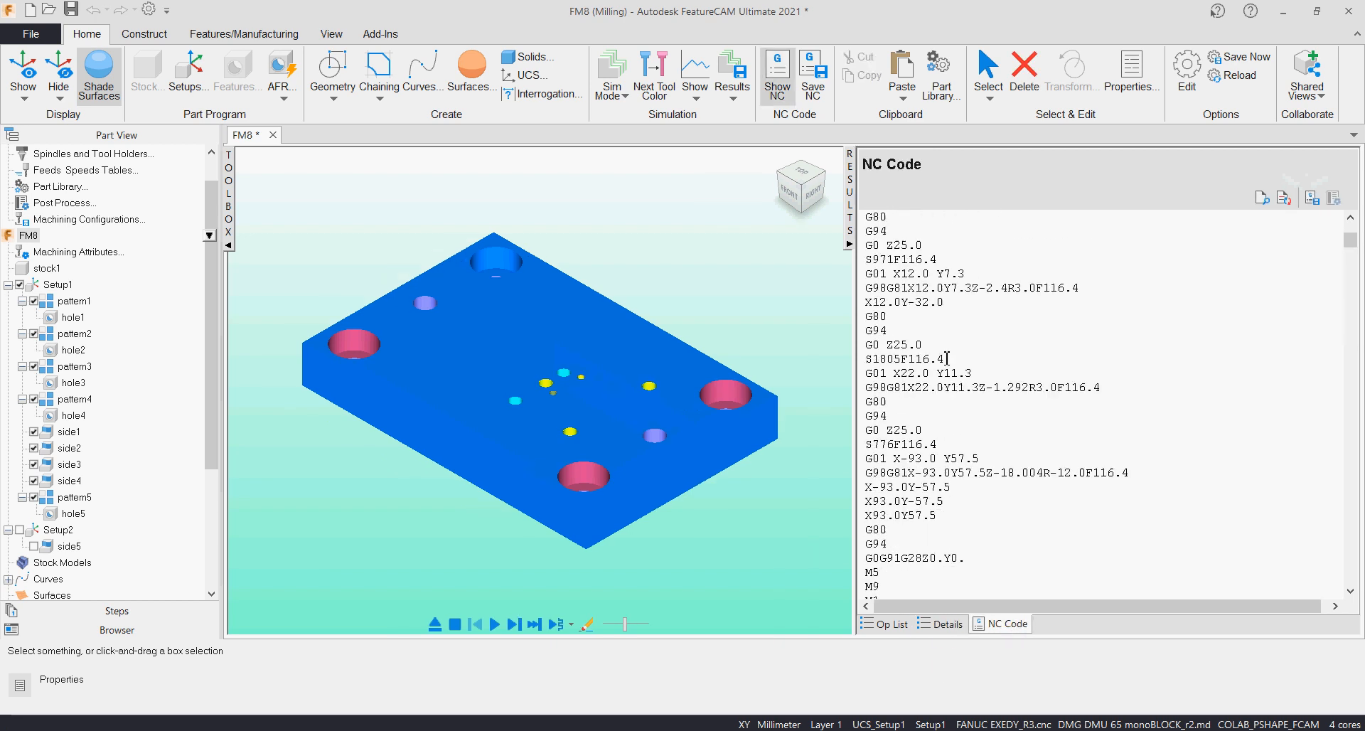
{"action": "scroll", "coordinate": [984, 421], "scroll_direction": "down", "scroll_amount": 20}
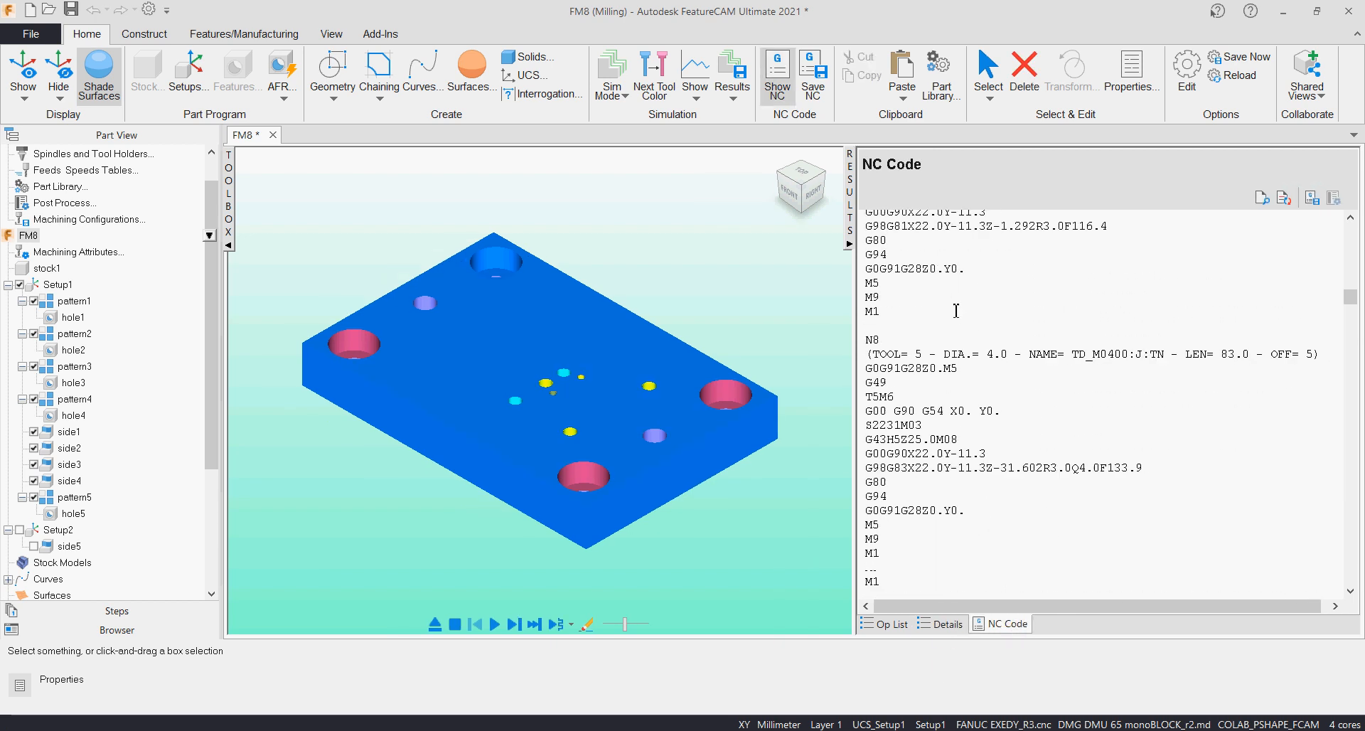
Step: Save the NC program to the current directory as SETUP1 COLAB FCAM.NC and hide the results pane
{"action": "left_click", "coordinate": [1310, 199]}
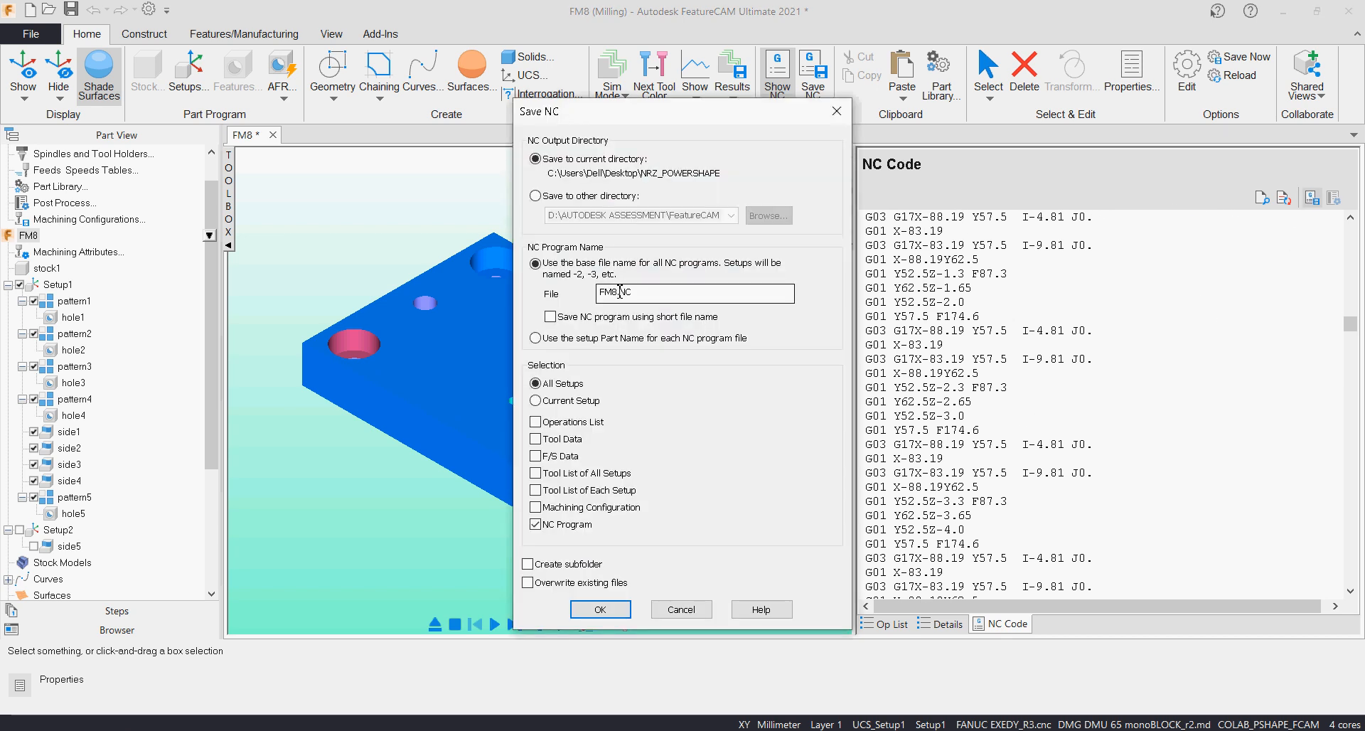
{"action": "left_click_drag", "start_coordinate": [619, 292], "coordinate": [599, 292]}
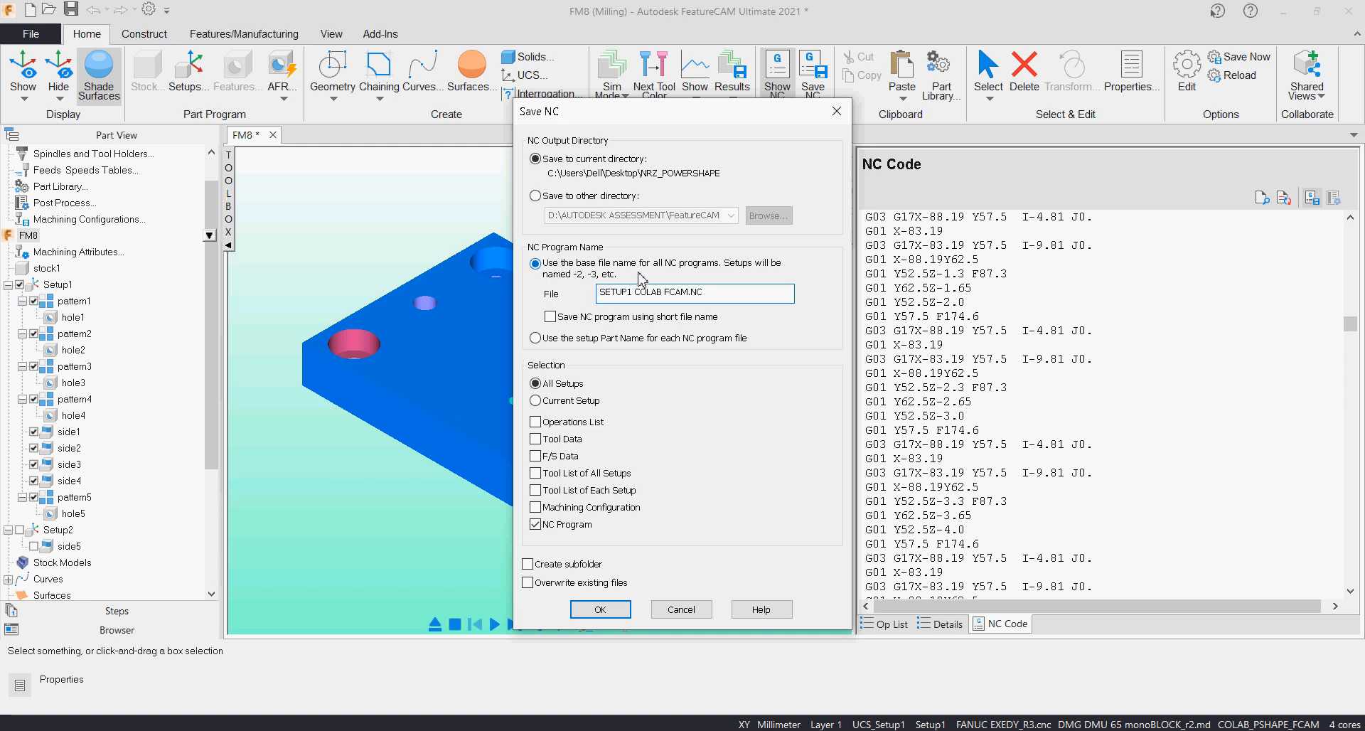
{"action": "left_click", "coordinate": [599, 610]}
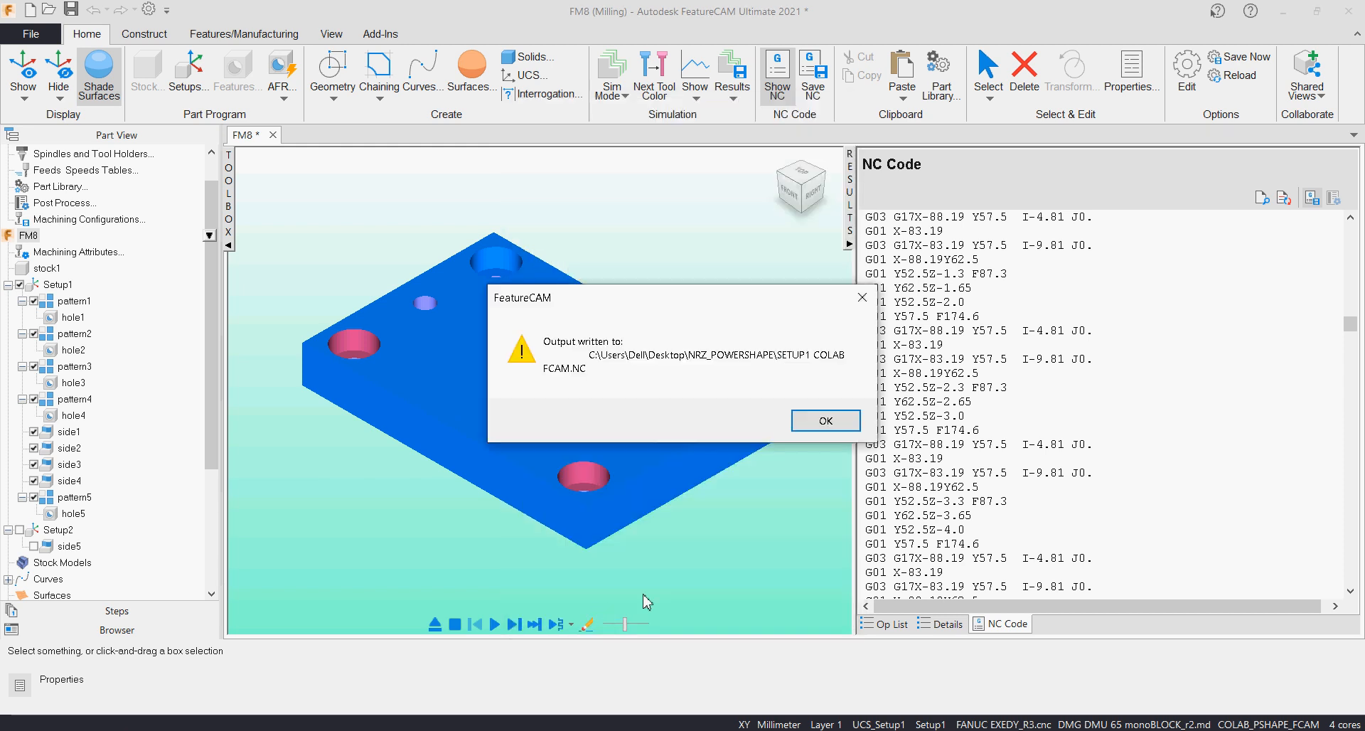
{"action": "left_click", "coordinate": [821, 422]}
{"action": "left_click", "coordinate": [849, 244]}
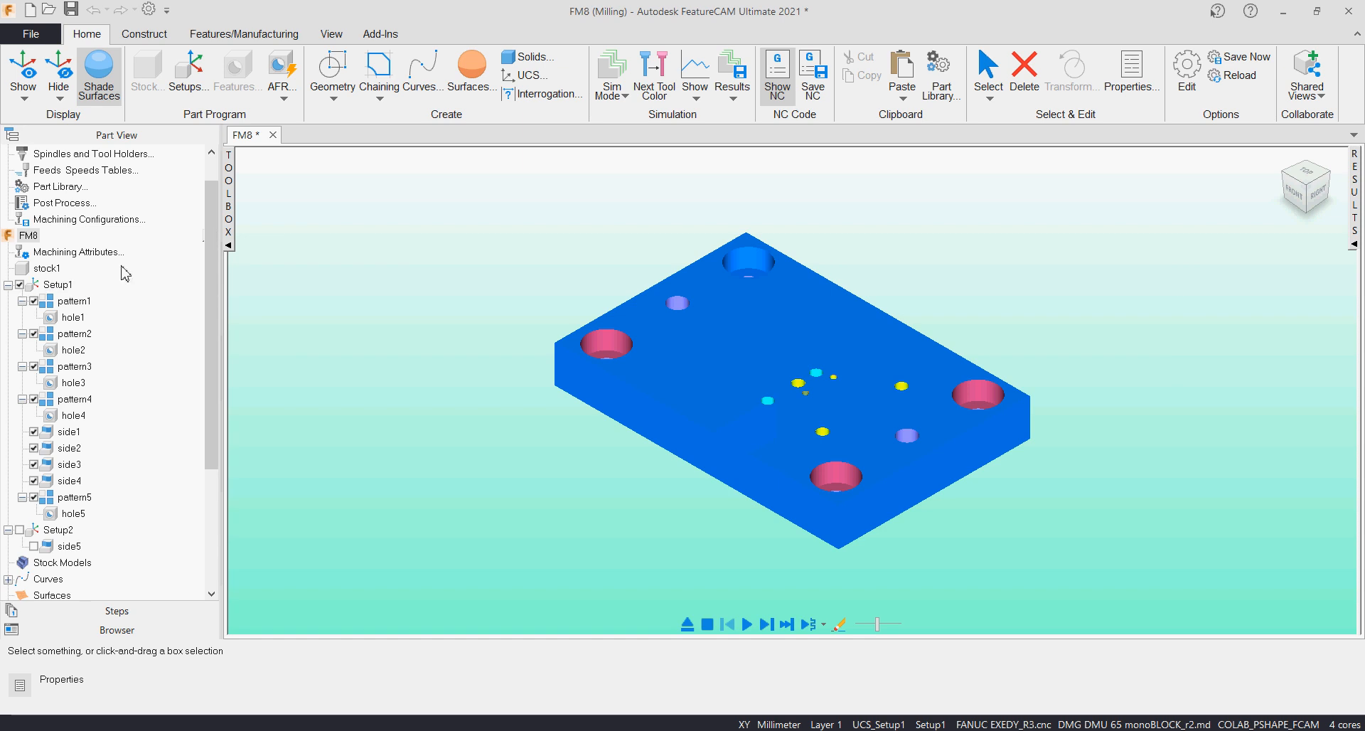
Step: Exclude Setup1 from machining, include Setup2 with its side5 feature, and return the part to the isometric view
{"action": "left_click", "coordinate": [19, 284]}
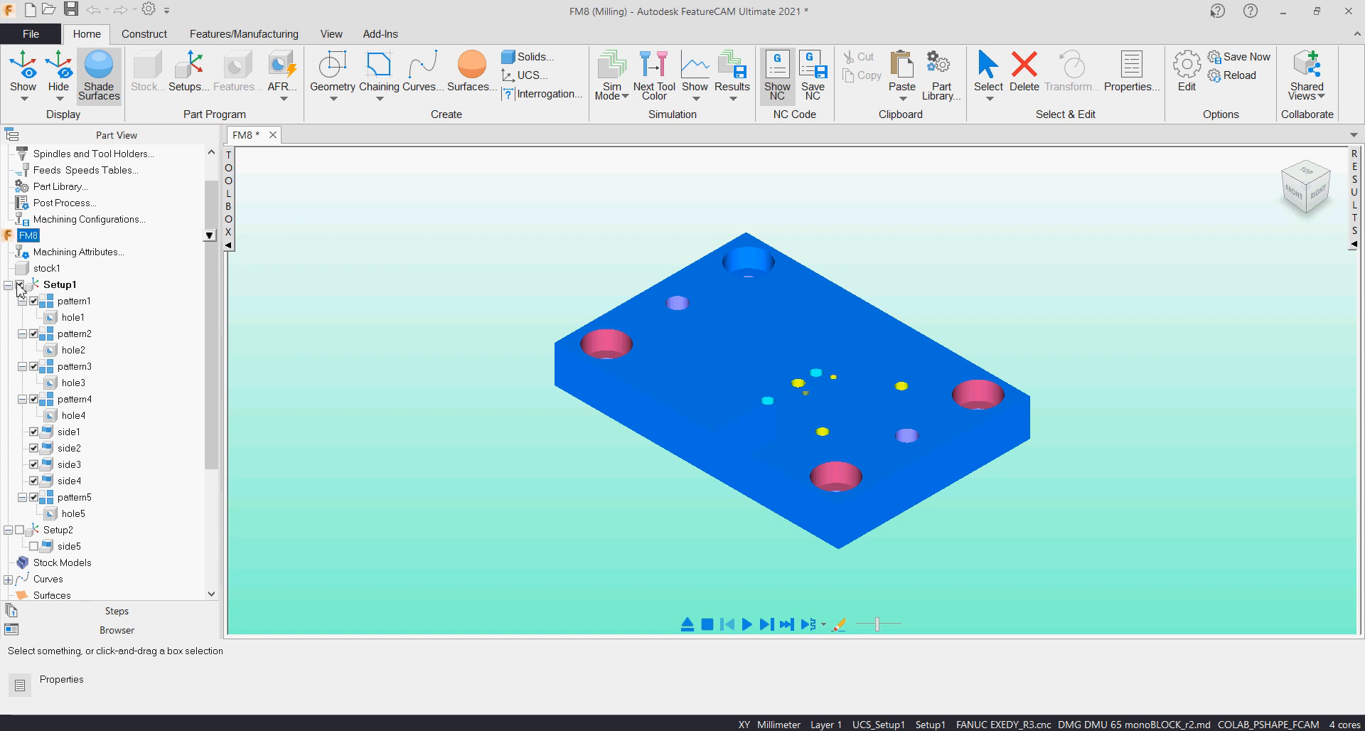
{"action": "left_click", "coordinate": [19, 530]}
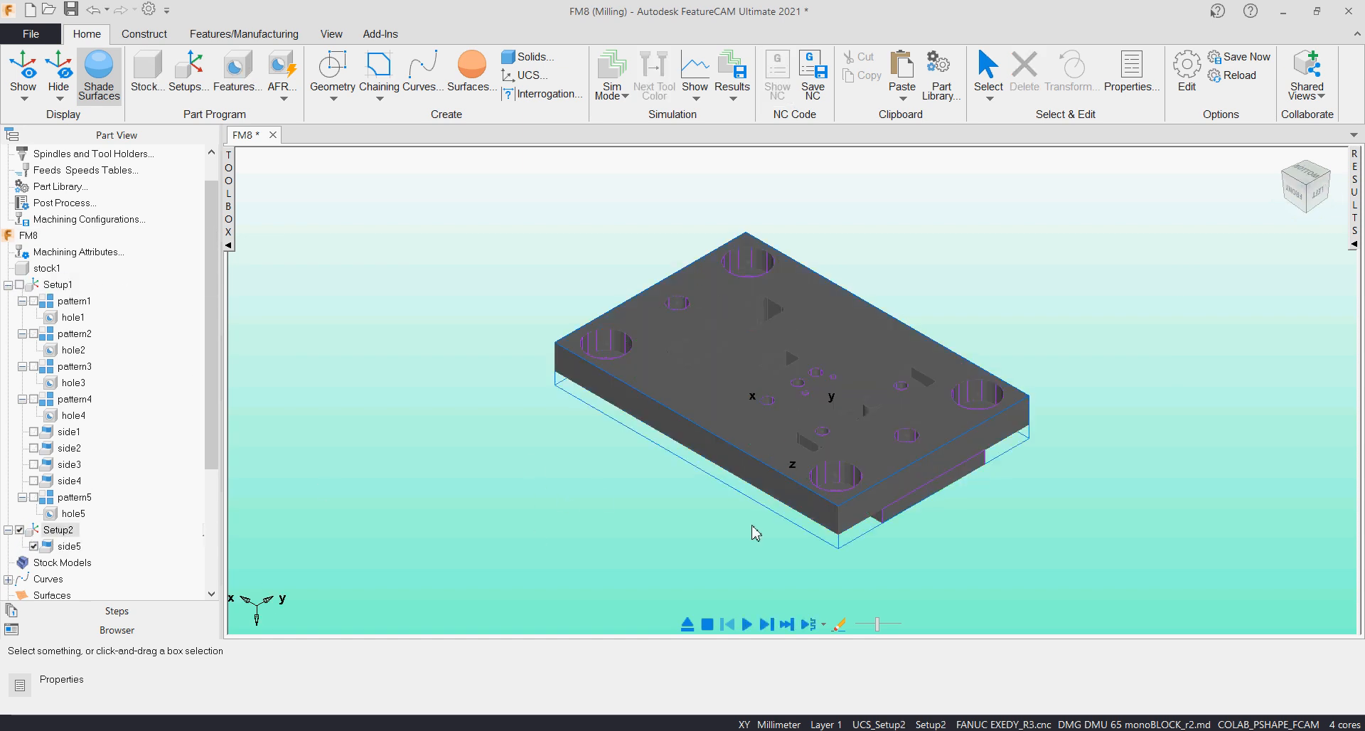
{"action": "left_click", "coordinate": [1281, 164]}
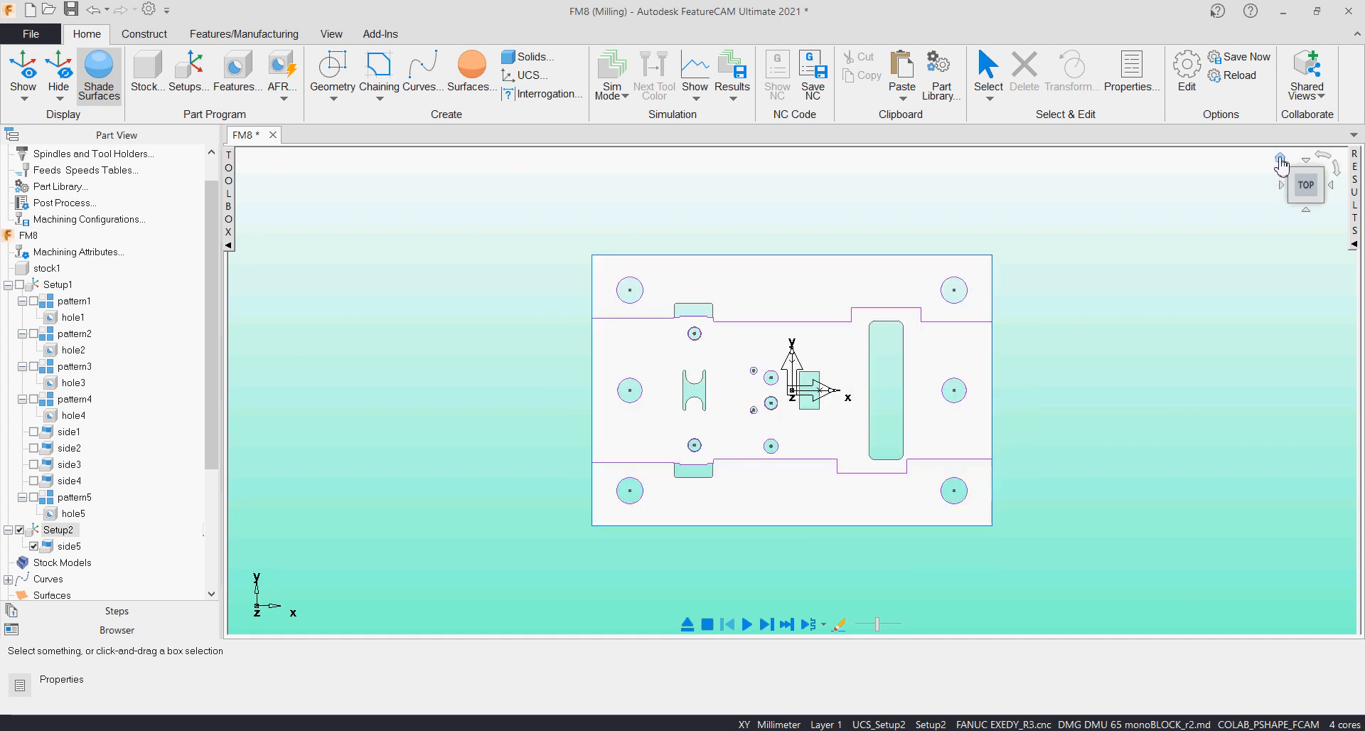
{"action": "left_click", "coordinate": [1280, 160]}
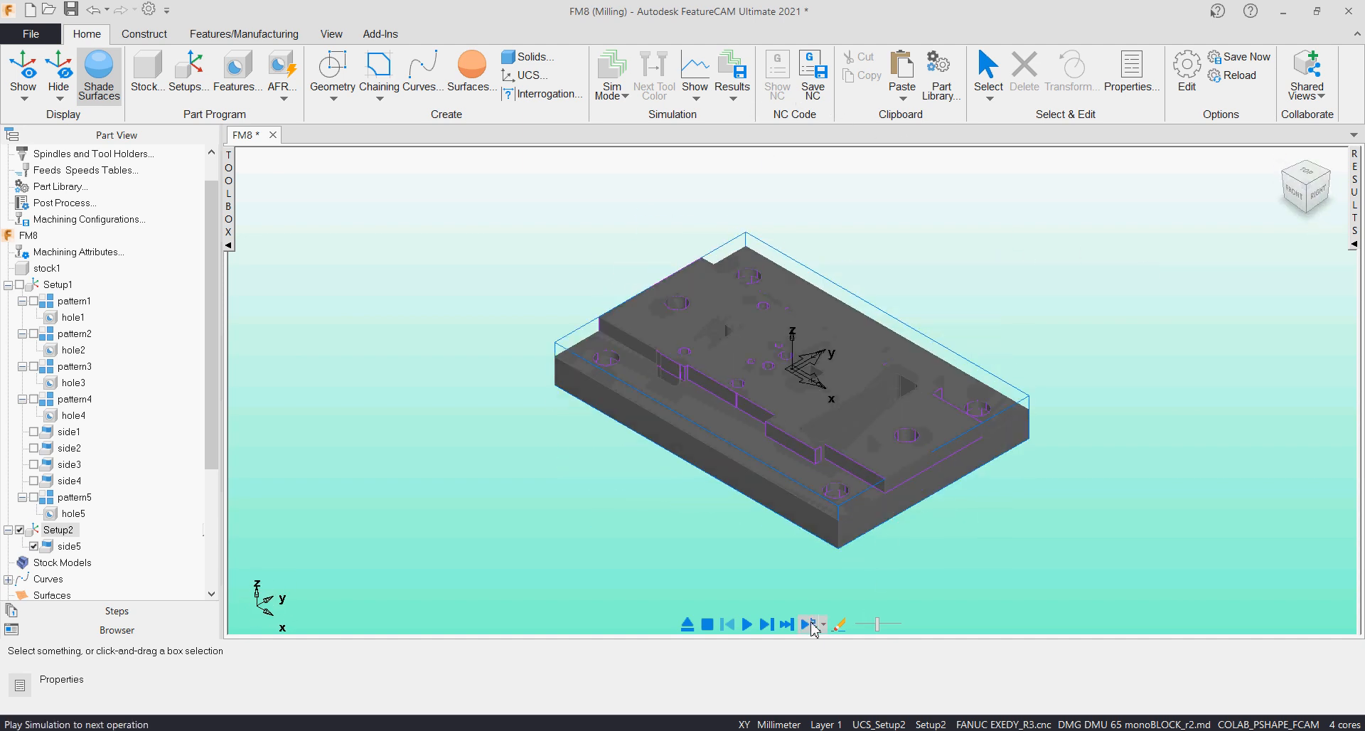
Step: Step into Setup2's simulation of side5 roughing and cycle the simulation tool color to cyan
{"action": "left_click", "coordinate": [766, 623]}
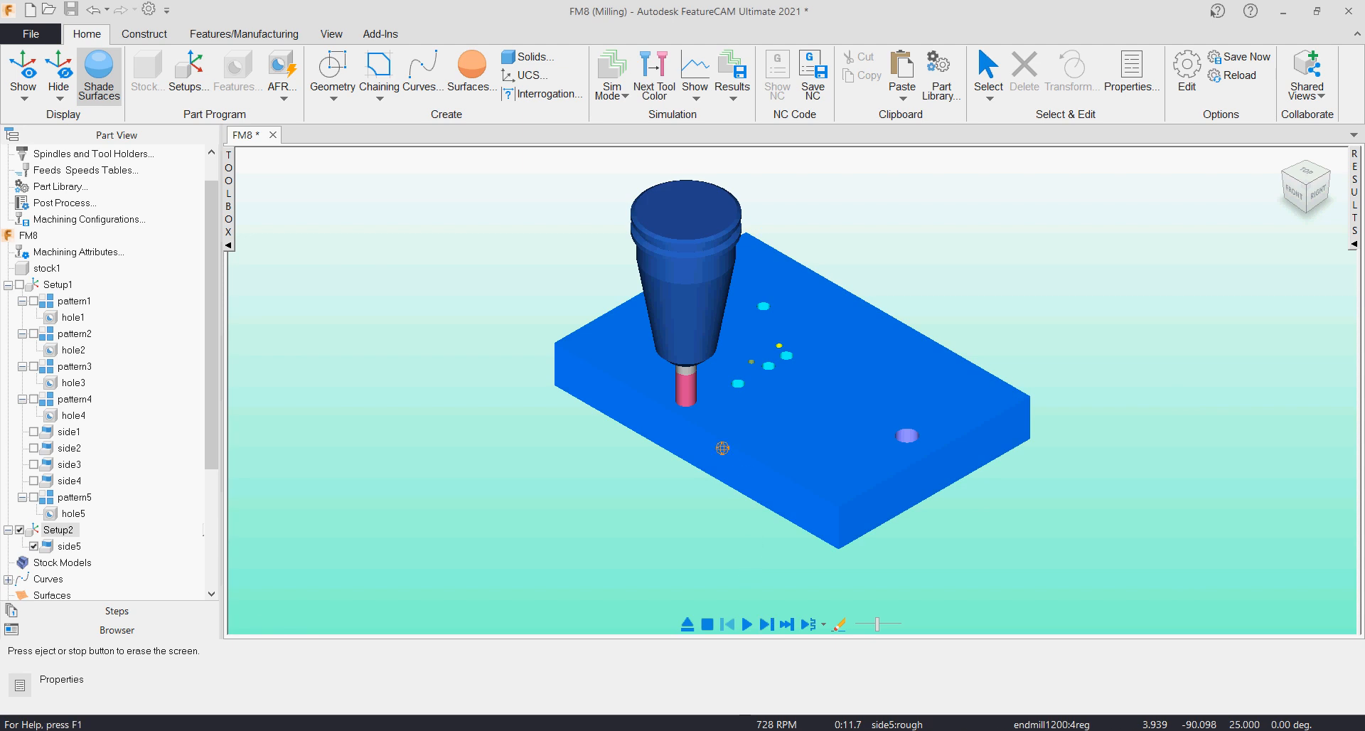
{"action": "left_click", "coordinate": [660, 93]}
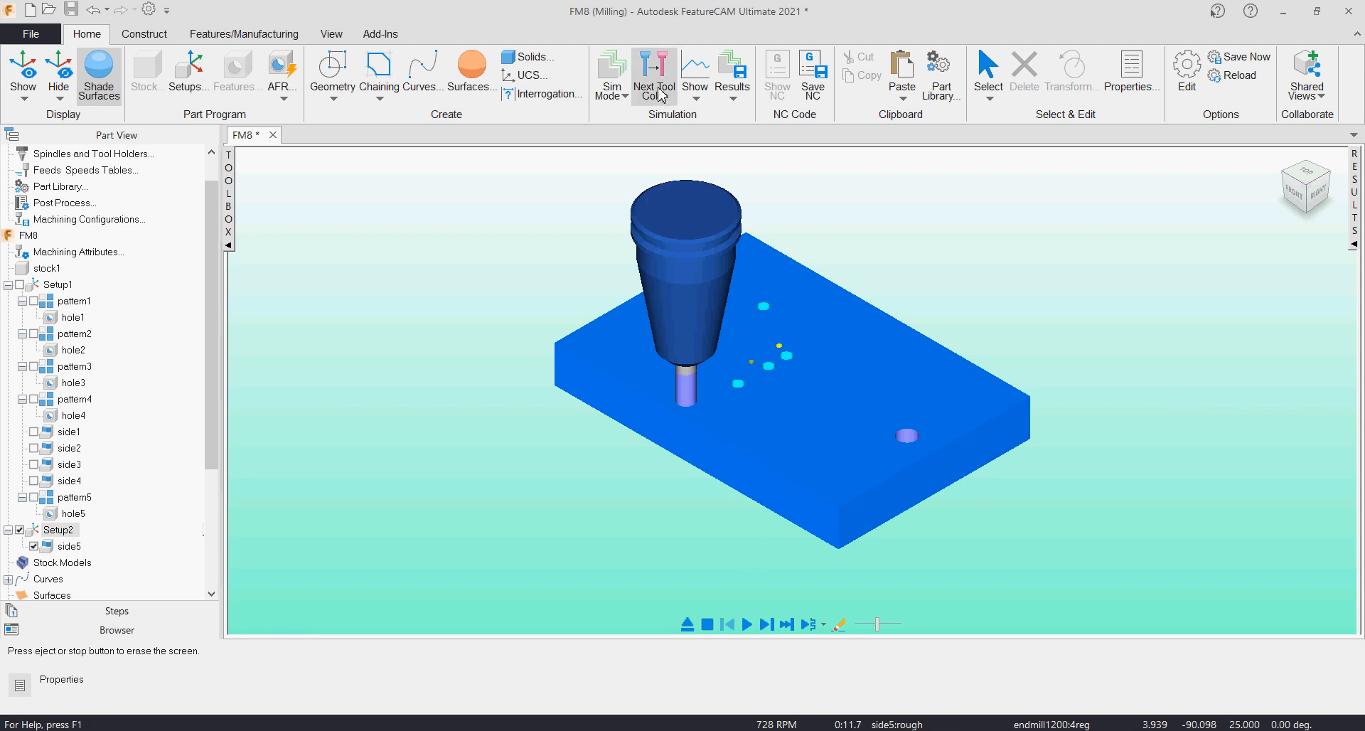
{"action": "left_click", "coordinate": [661, 94]}
{"action": "left_click", "coordinate": [661, 94]}
{"action": "left_click", "coordinate": [661, 94]}
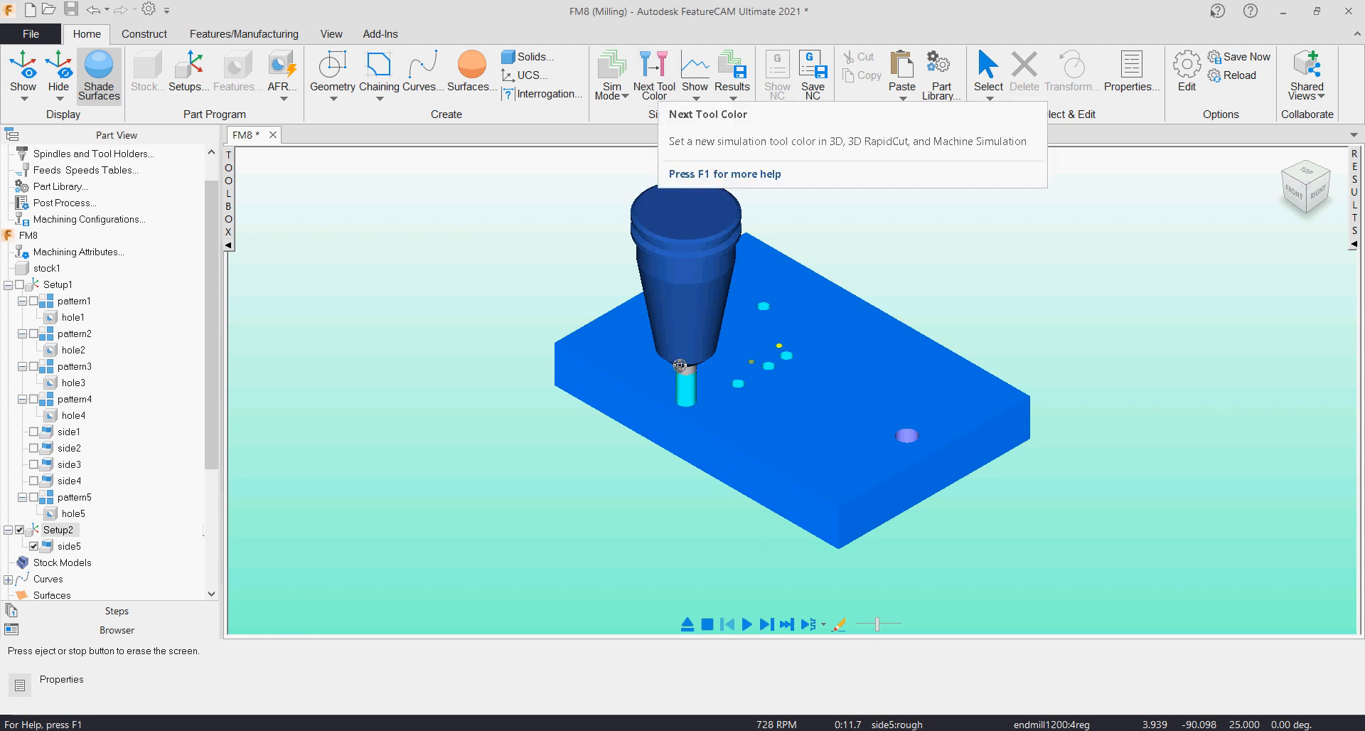
Step: Play Setup2's machining simulation to the end, examining side5's roughing from the opposite side and the finished part in isometric view
{"action": "left_click", "coordinate": [746, 625]}
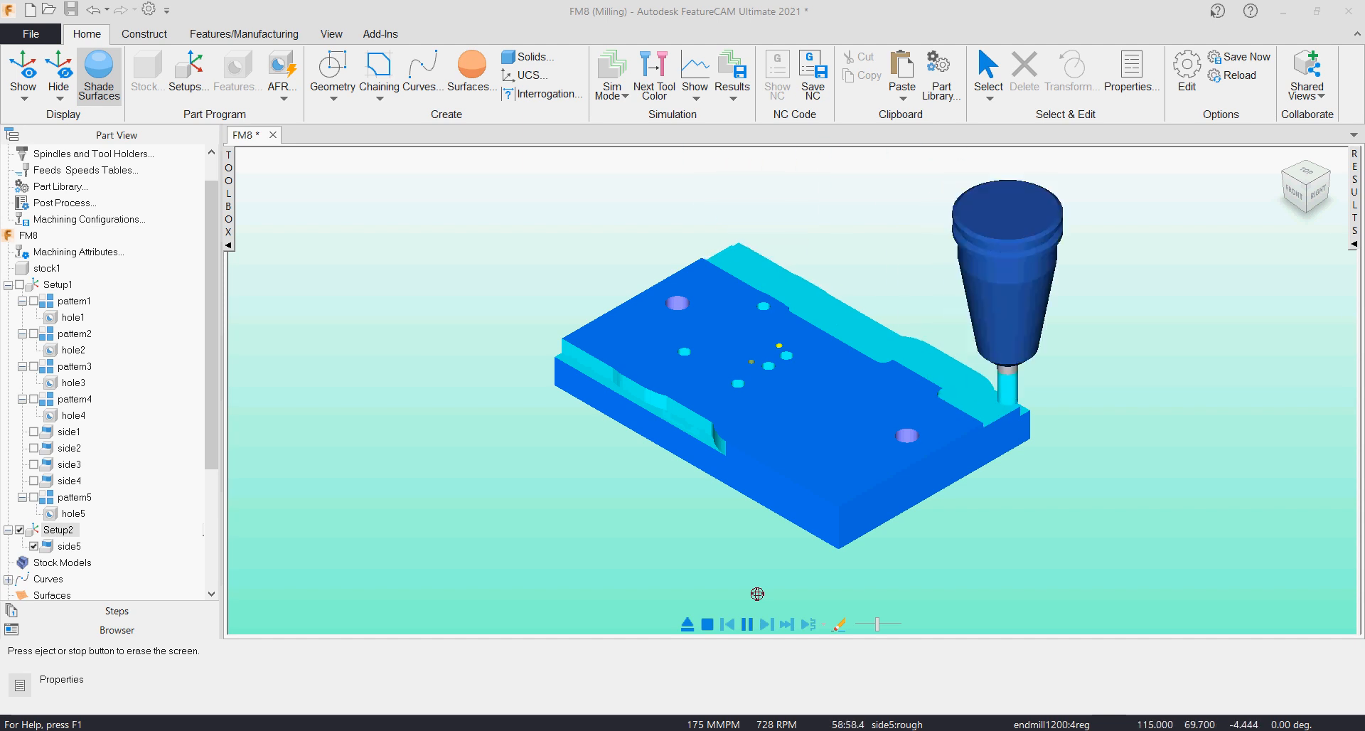
{"action": "scroll", "coordinate": [1080, 458], "scroll_direction": "up", "scroll_amount": 2}
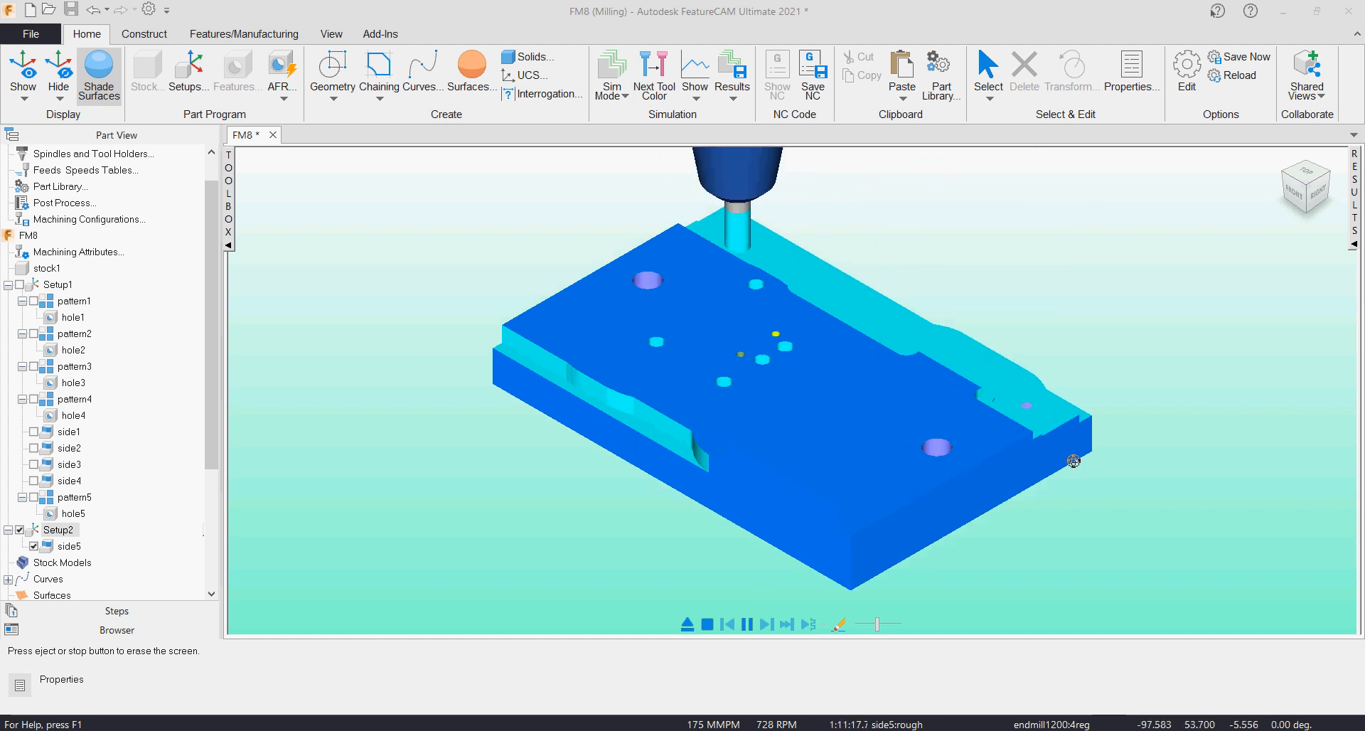
{"action": "left_click_drag", "start_coordinate": [1287, 228], "coordinate": [873, 438]}
{"action": "scroll", "coordinate": [873, 438], "scroll_direction": "up", "scroll_amount": 2}
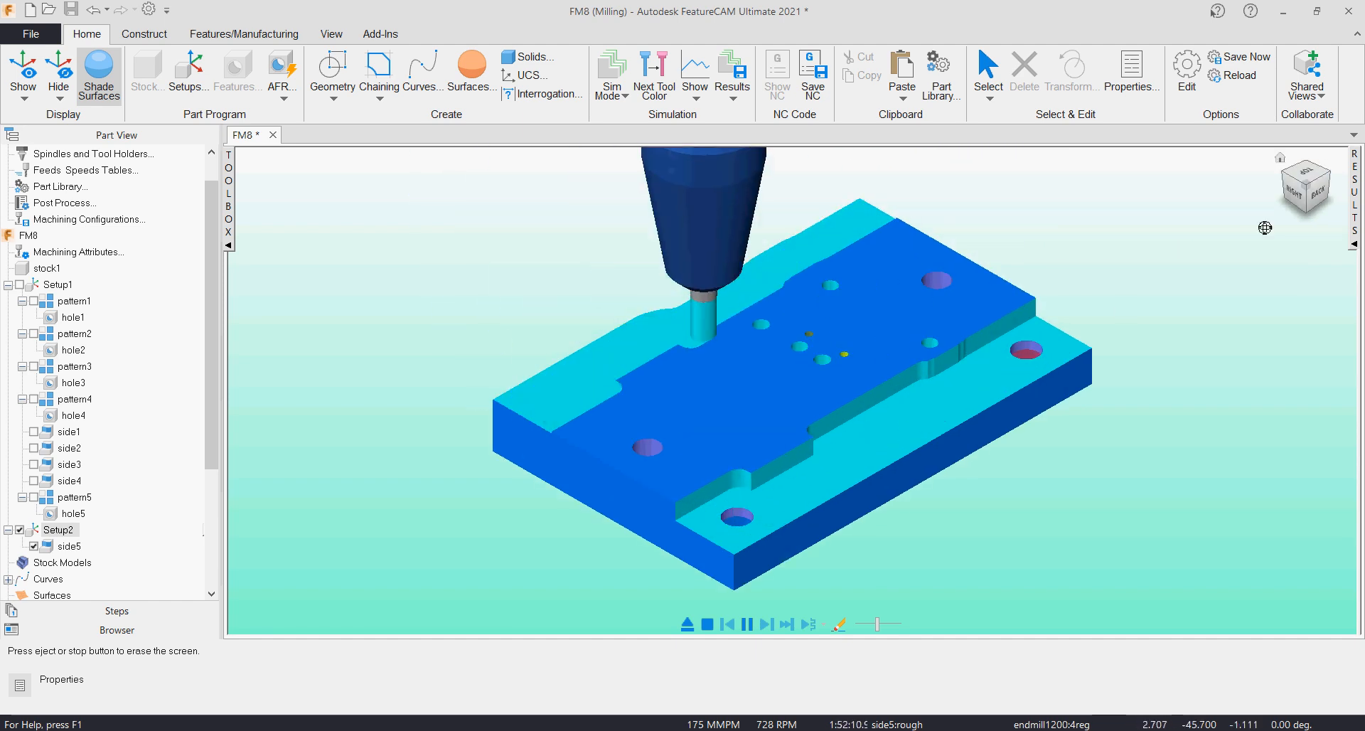
{"action": "left_click", "coordinate": [1283, 184]}
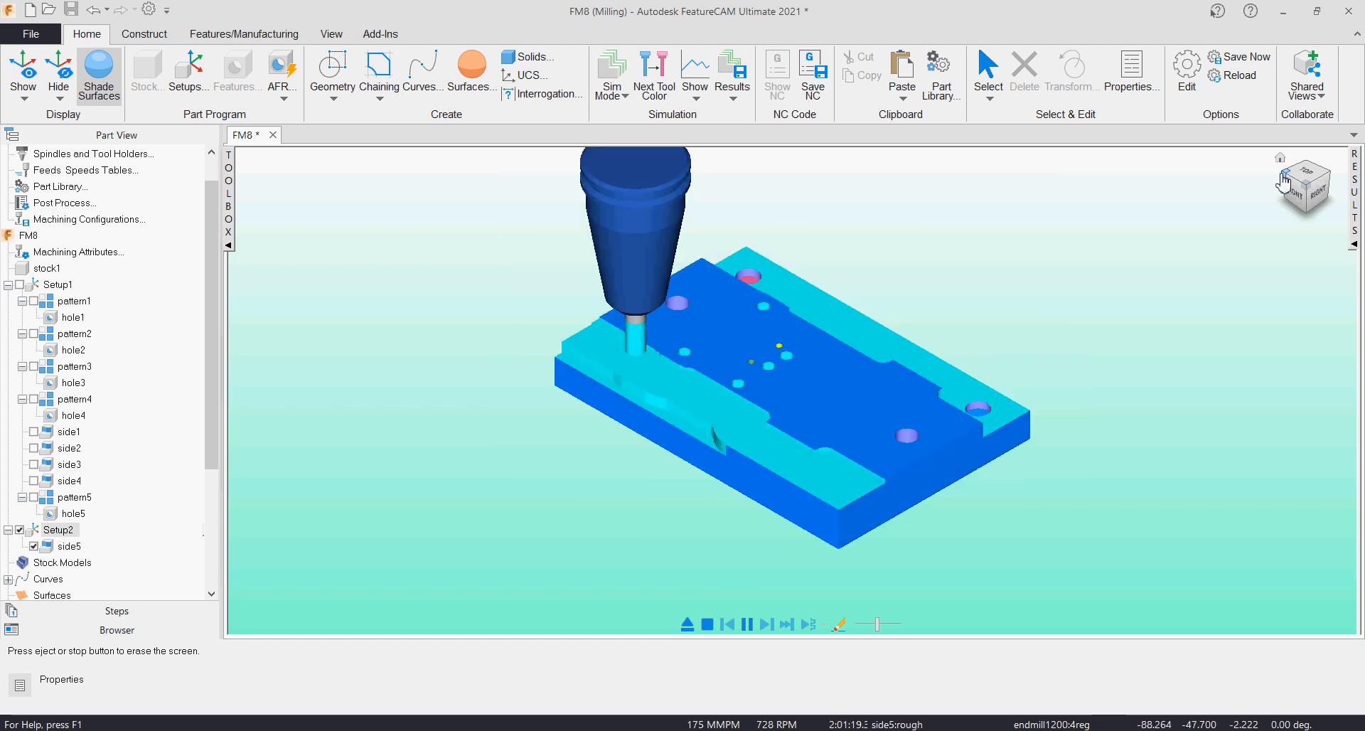
{"action": "scroll", "coordinate": [562, 470], "scroll_direction": "up", "scroll_amount": 3}
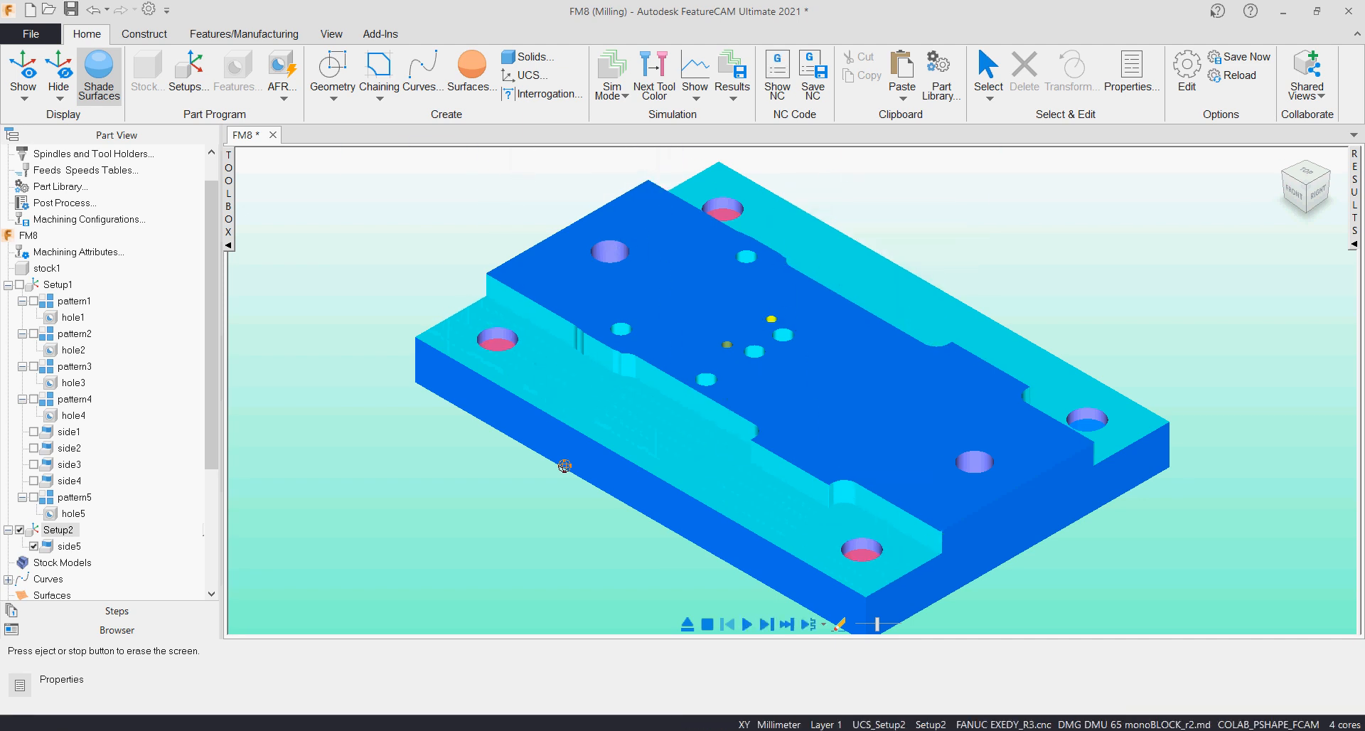
{"action": "scroll", "coordinate": [621, 497], "scroll_direction": "down", "scroll_amount": 3}
{"action": "scroll", "coordinate": [845, 401], "scroll_direction": "up", "scroll_amount": 2}
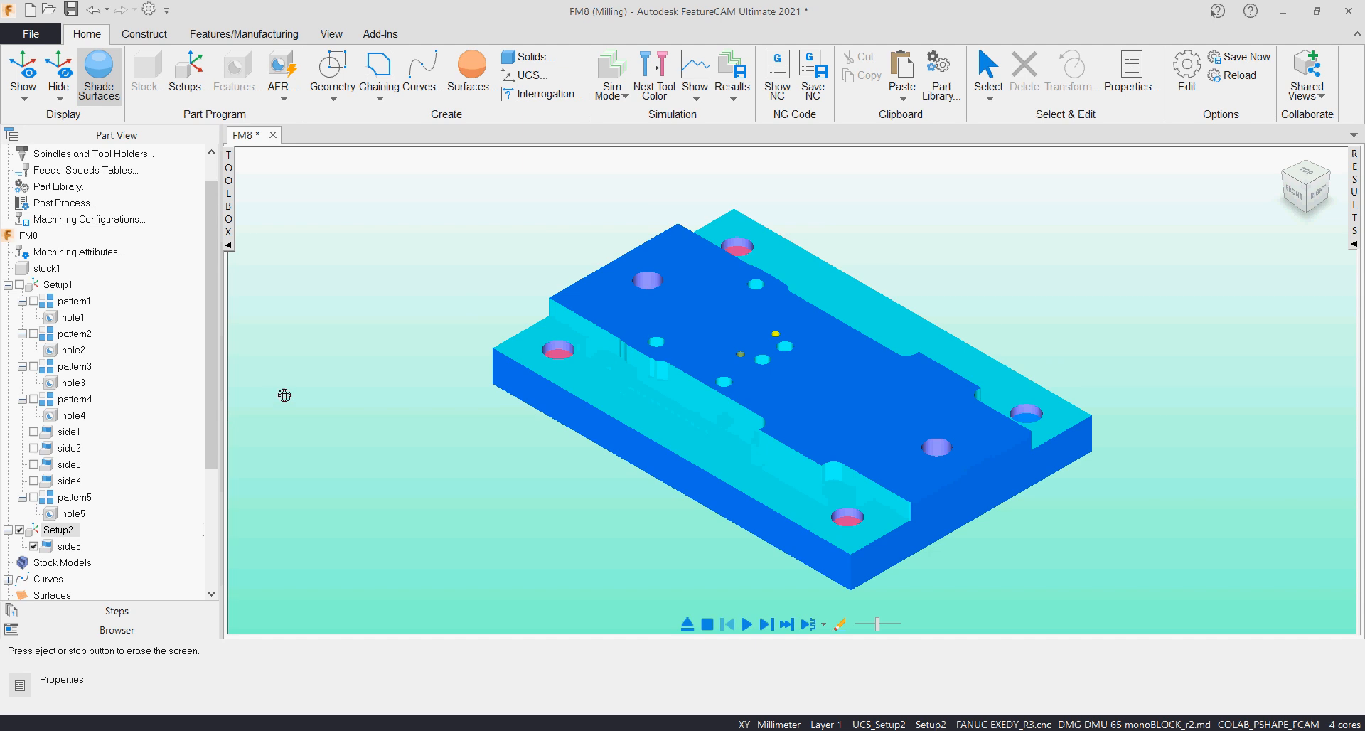
Step: Try to run Part Compare on the simulated part with solid partbody_51 selected
{"action": "scroll", "coordinate": [199, 399], "scroll_direction": "down", "scroll_amount": 3}
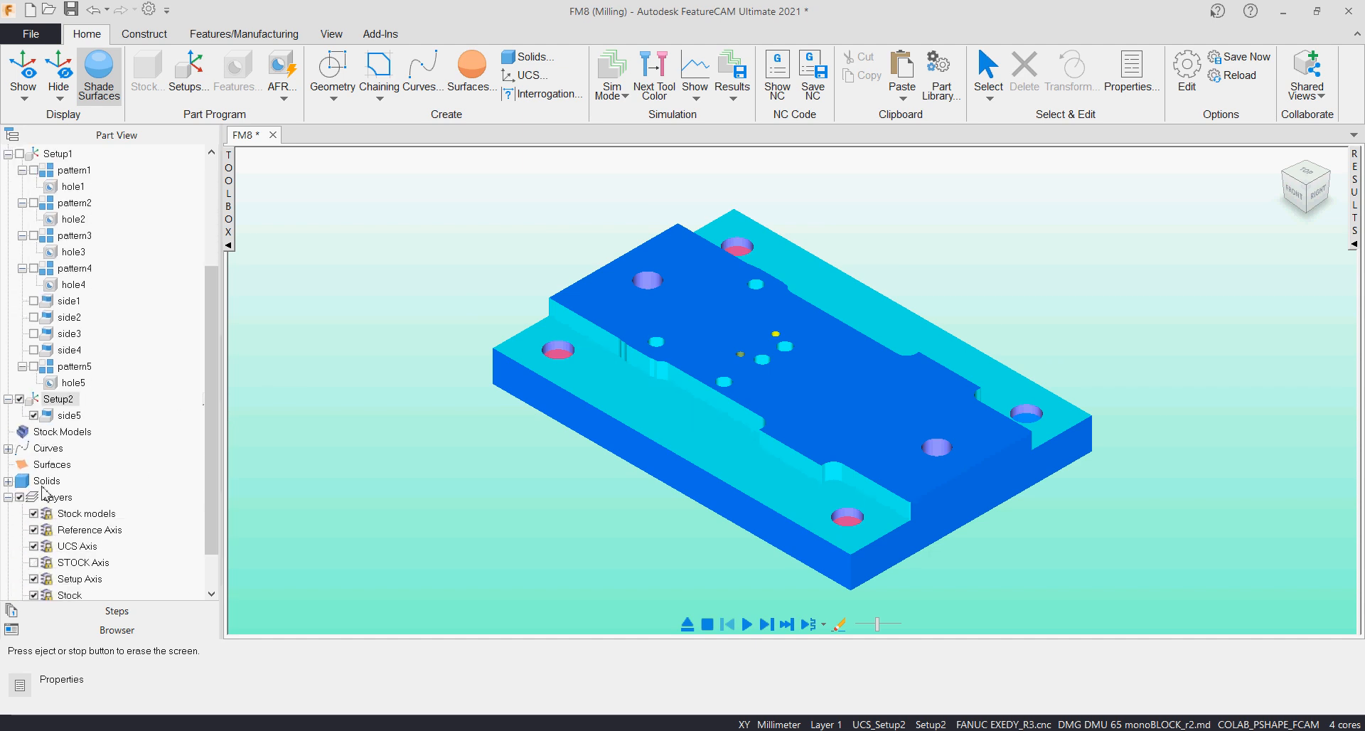
{"action": "left_click", "coordinate": [7, 481]}
{"action": "left_click", "coordinate": [71, 497]}
{"action": "right_click", "coordinate": [203, 501]}
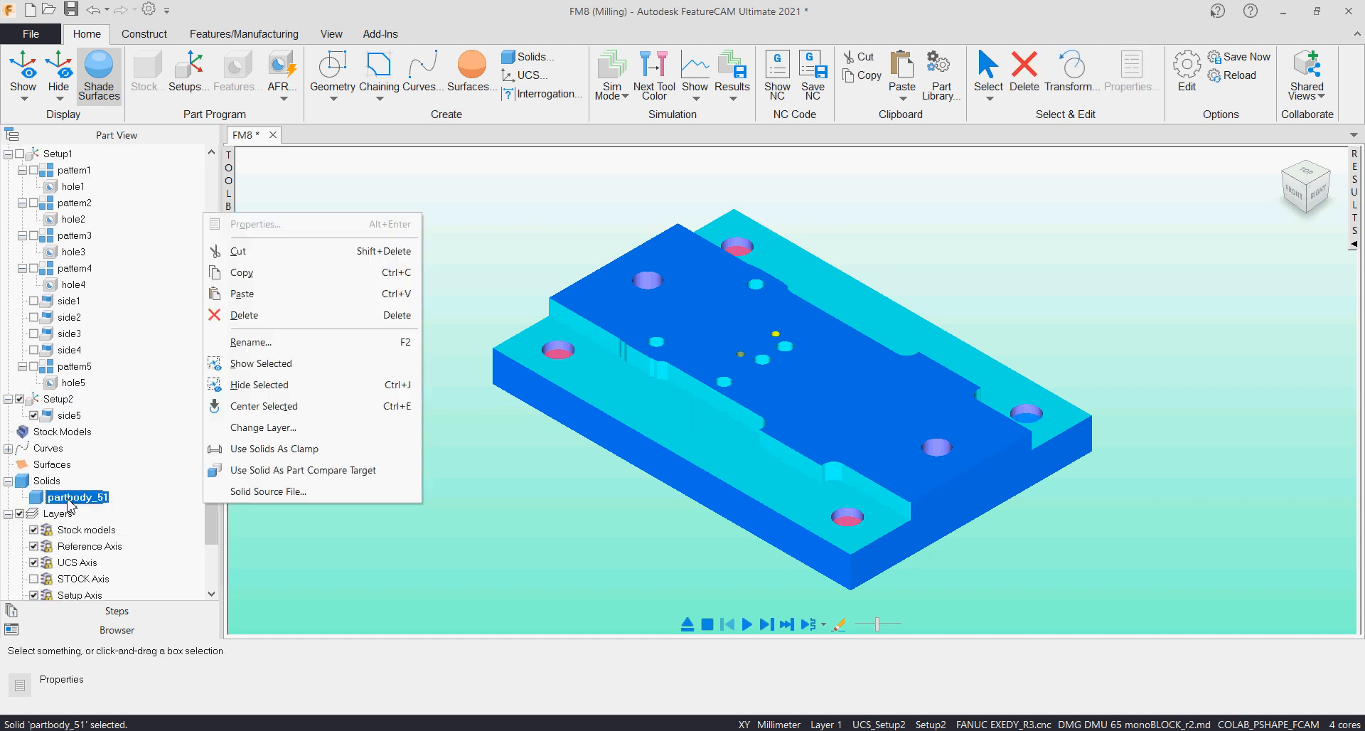
{"action": "left_click", "coordinate": [727, 95]}
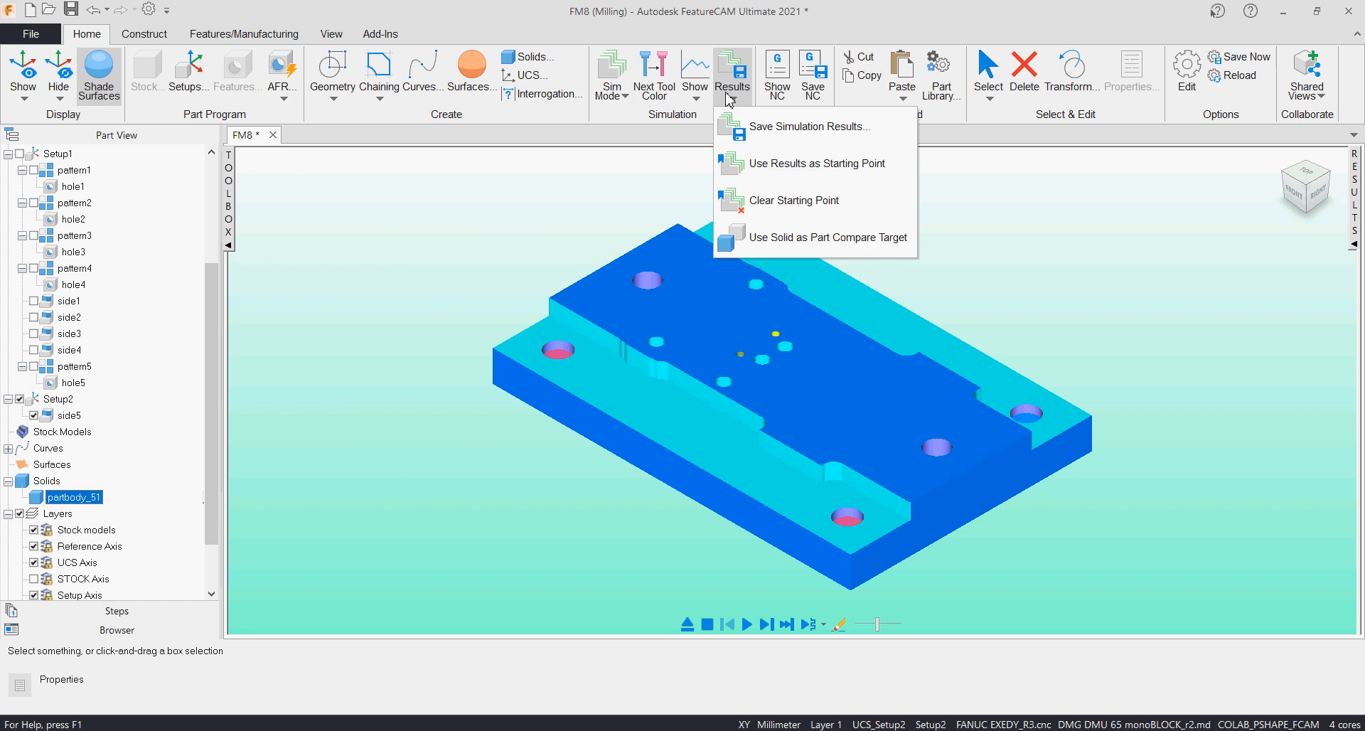
{"action": "left_click", "coordinate": [698, 103]}
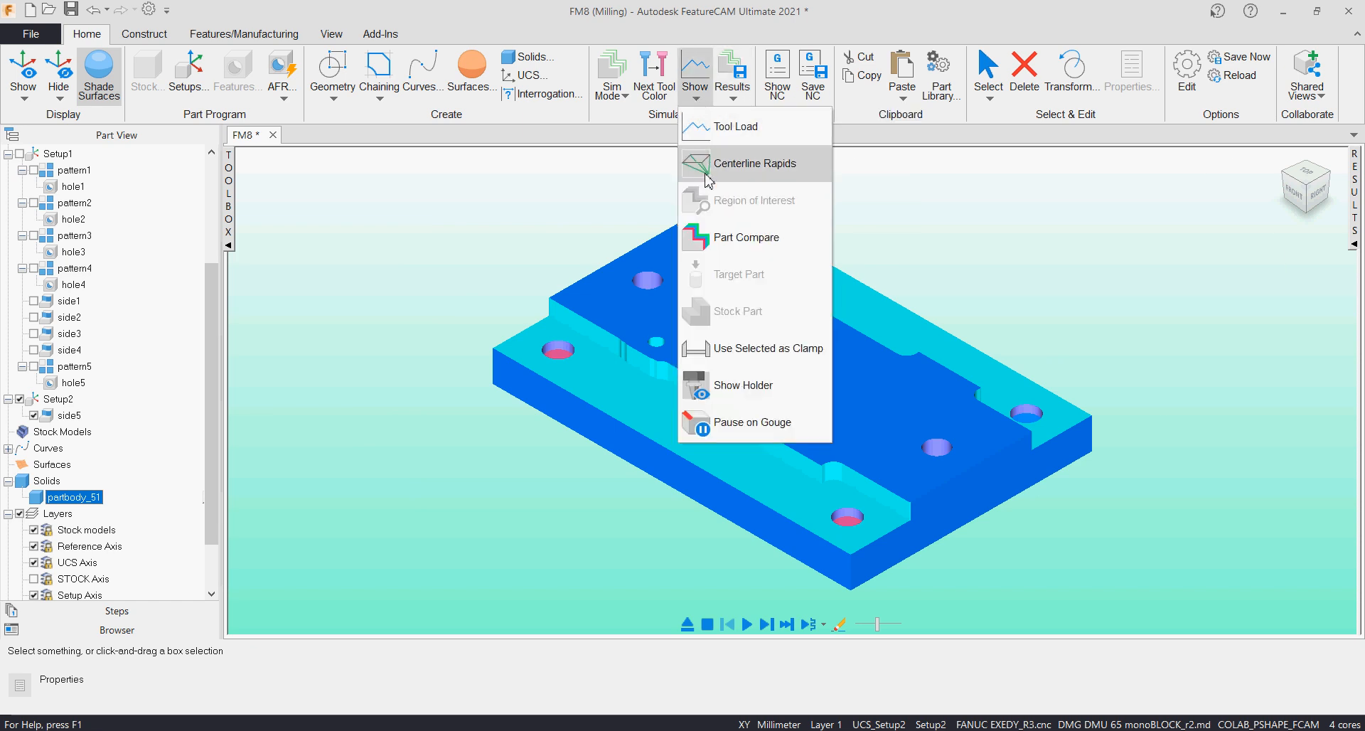
{"action": "left_click", "coordinate": [716, 239]}
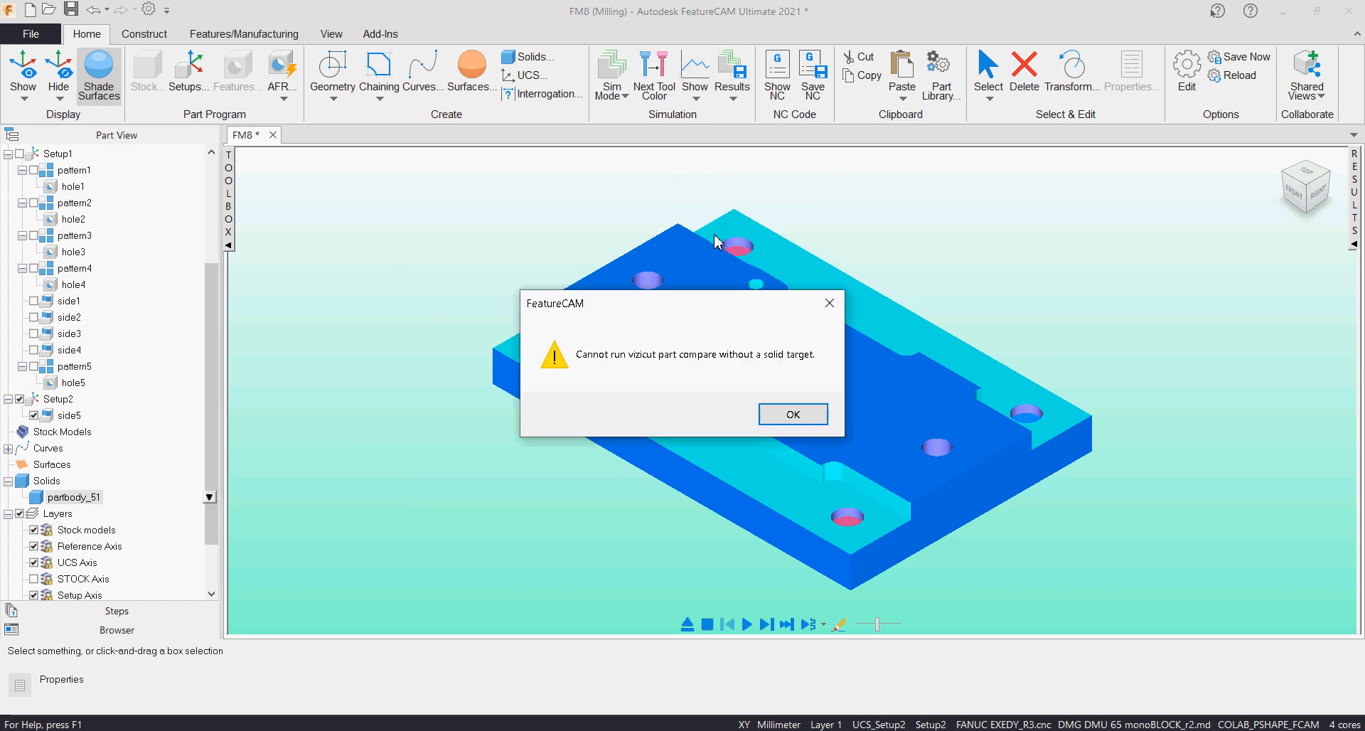
{"action": "left_click", "coordinate": [778, 414]}
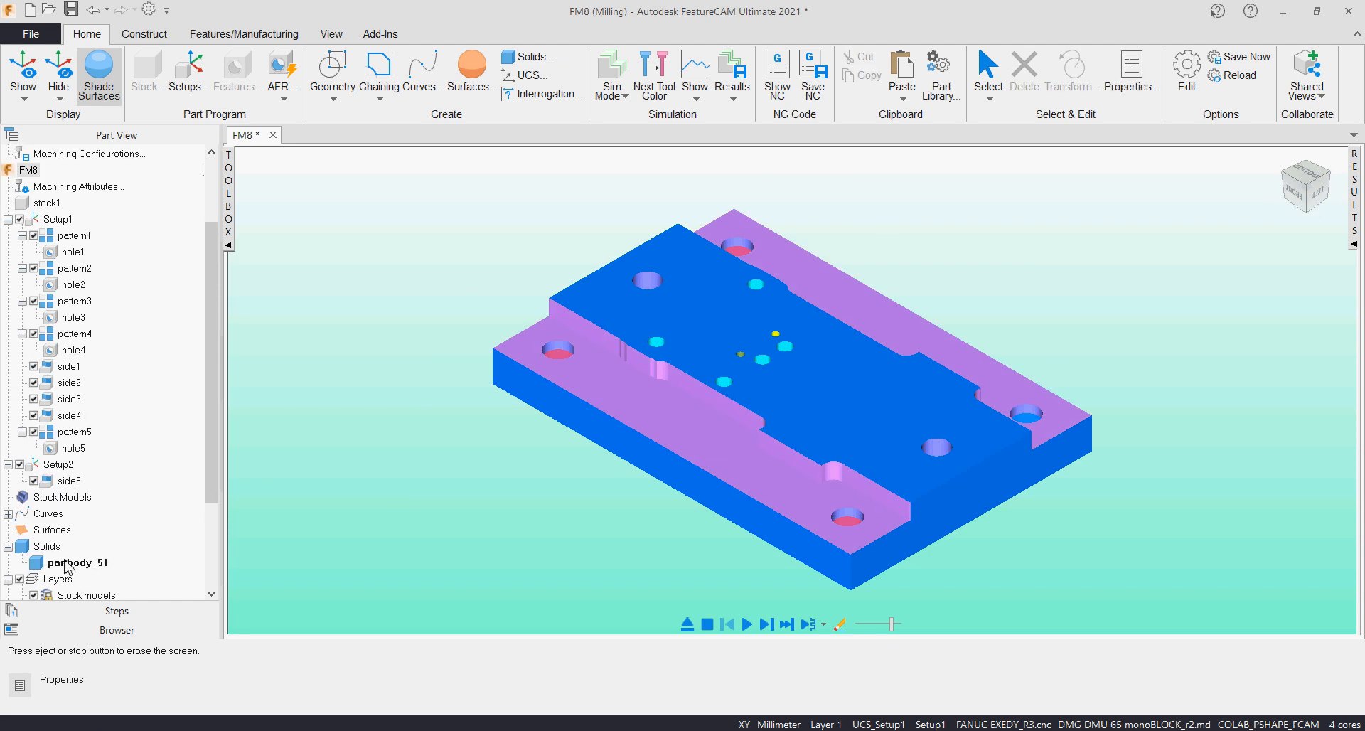
Step: Set solid partbody_51 as the part compare target and check that the option is enabled
{"action": "left_click", "coordinate": [77, 561]}
{"action": "right_click", "coordinate": [77, 562]}
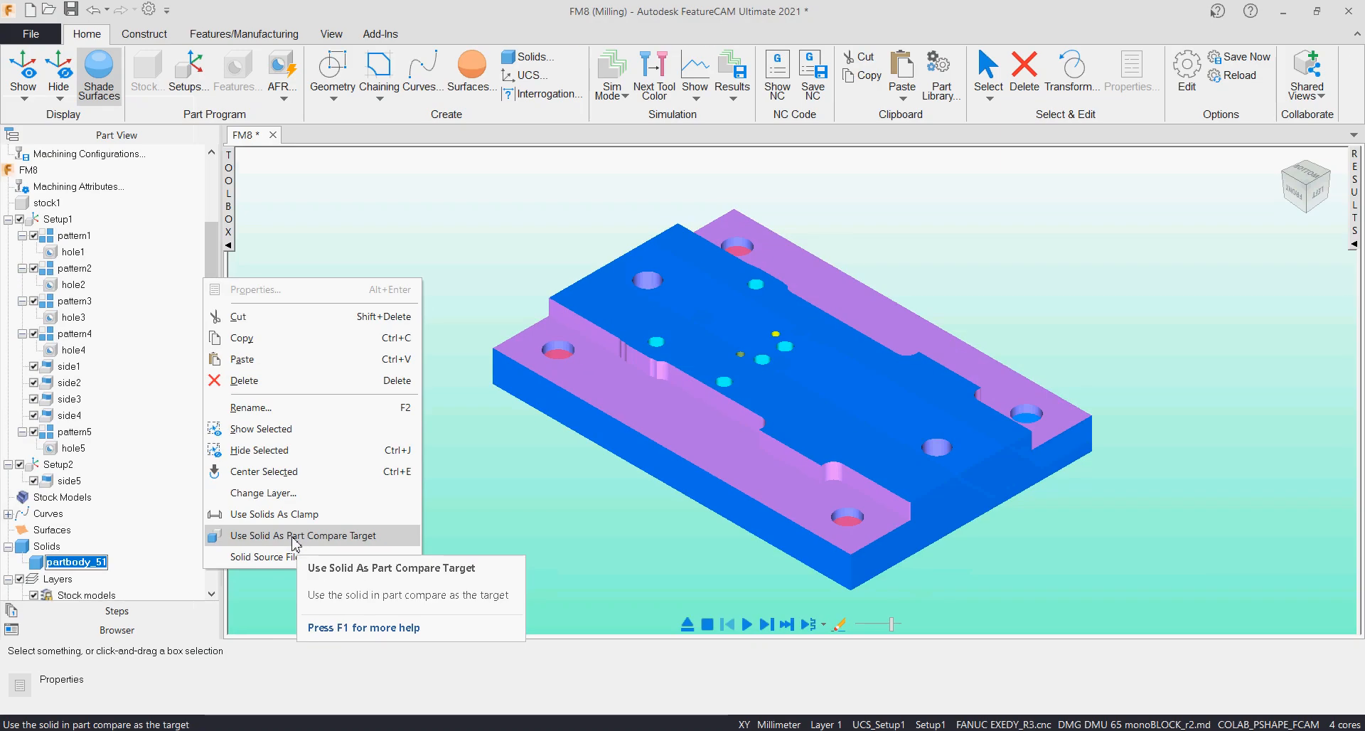
{"action": "left_click", "coordinate": [295, 542]}
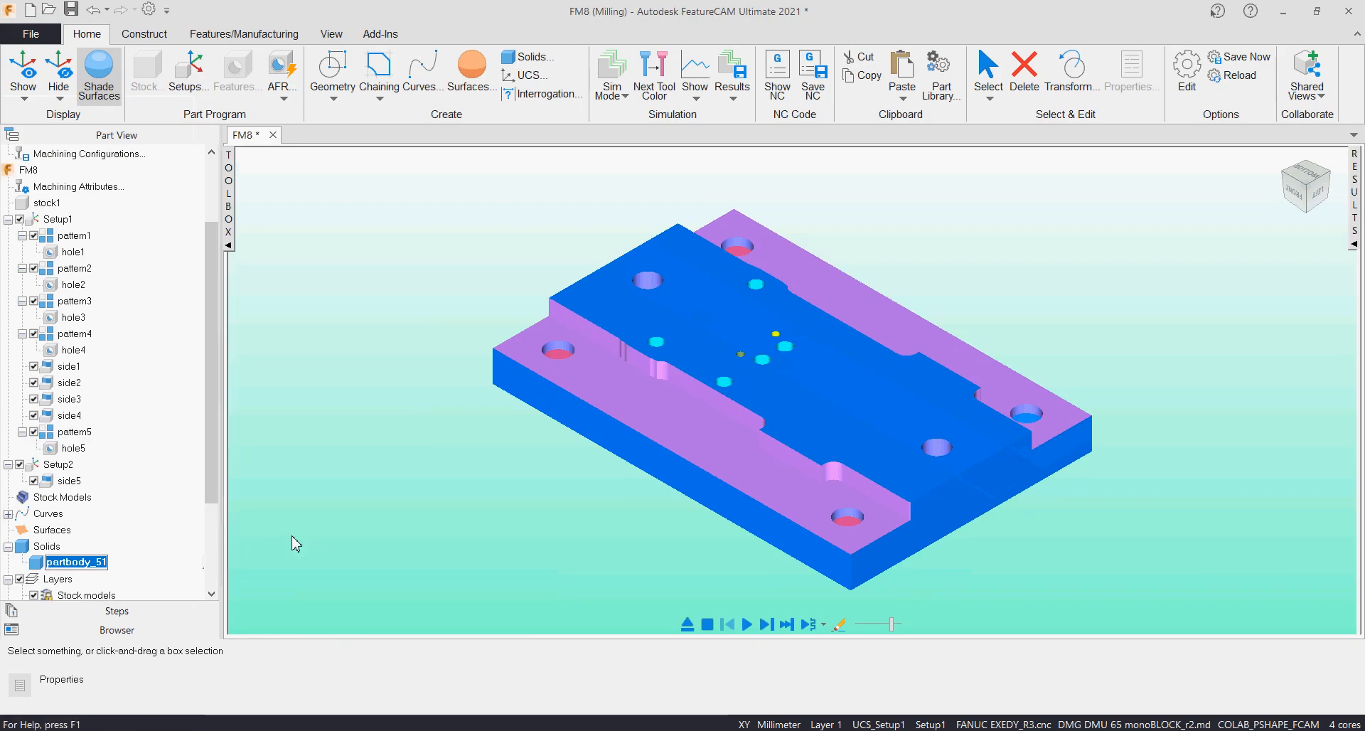
{"action": "right_click", "coordinate": [99, 572]}
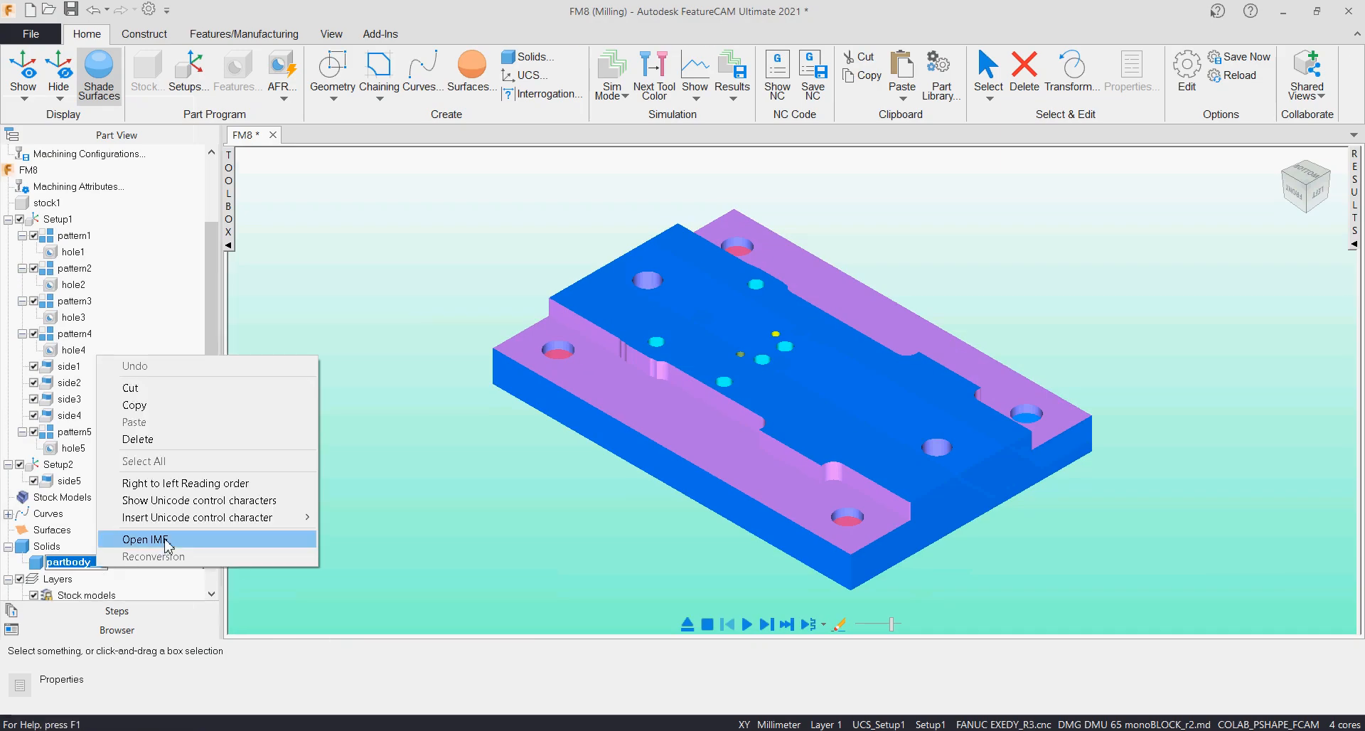
{"action": "left_click", "coordinate": [36, 574]}
{"action": "right_click", "coordinate": [37, 569]}
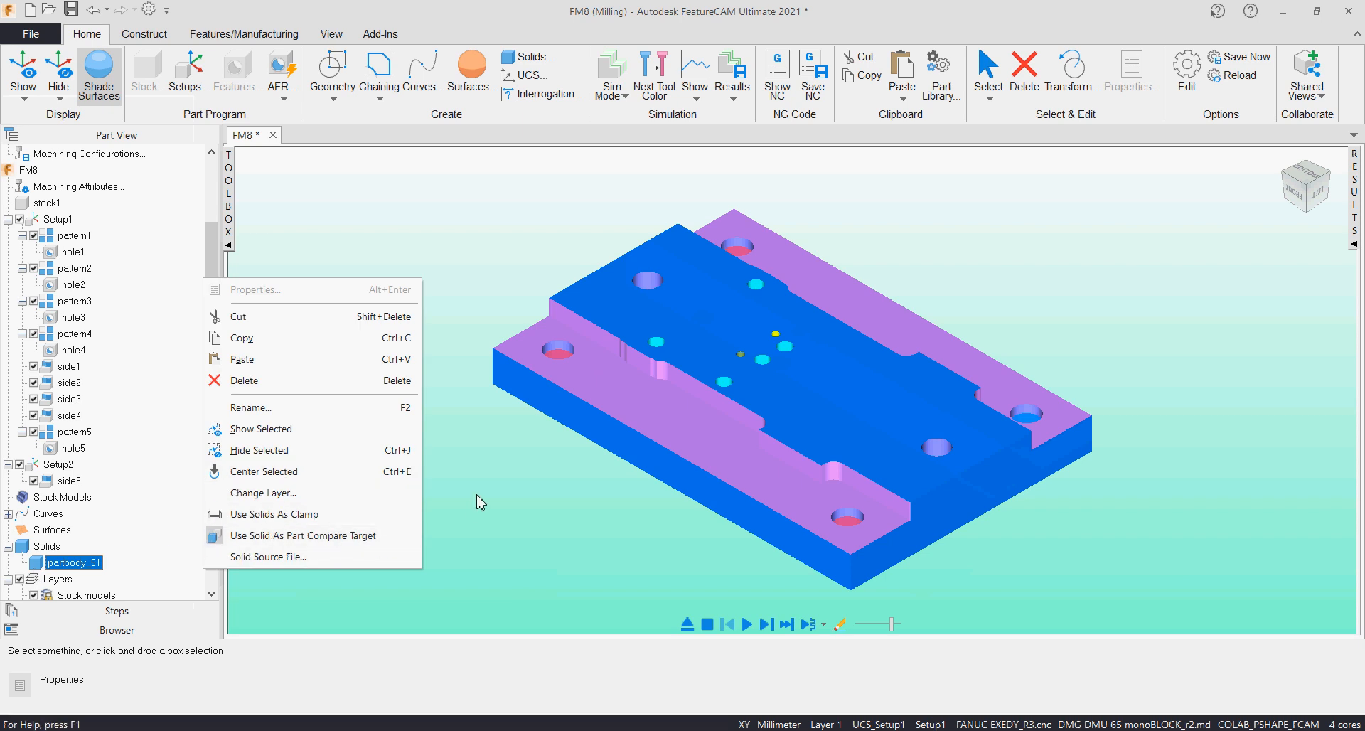
Step: Run Part Compare of the simulated part against the target solid and examine the differences around the pockets and slots
{"action": "left_click", "coordinate": [695, 97]}
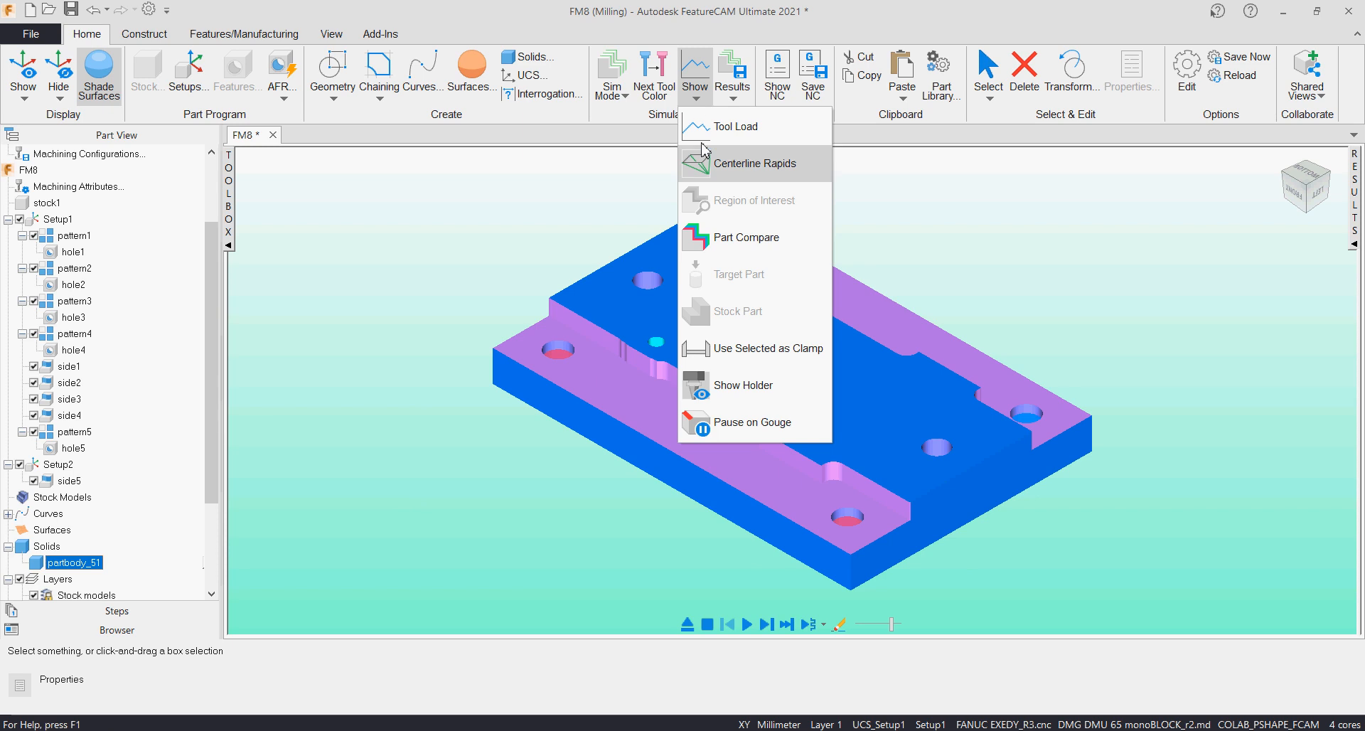
{"action": "left_click", "coordinate": [718, 234]}
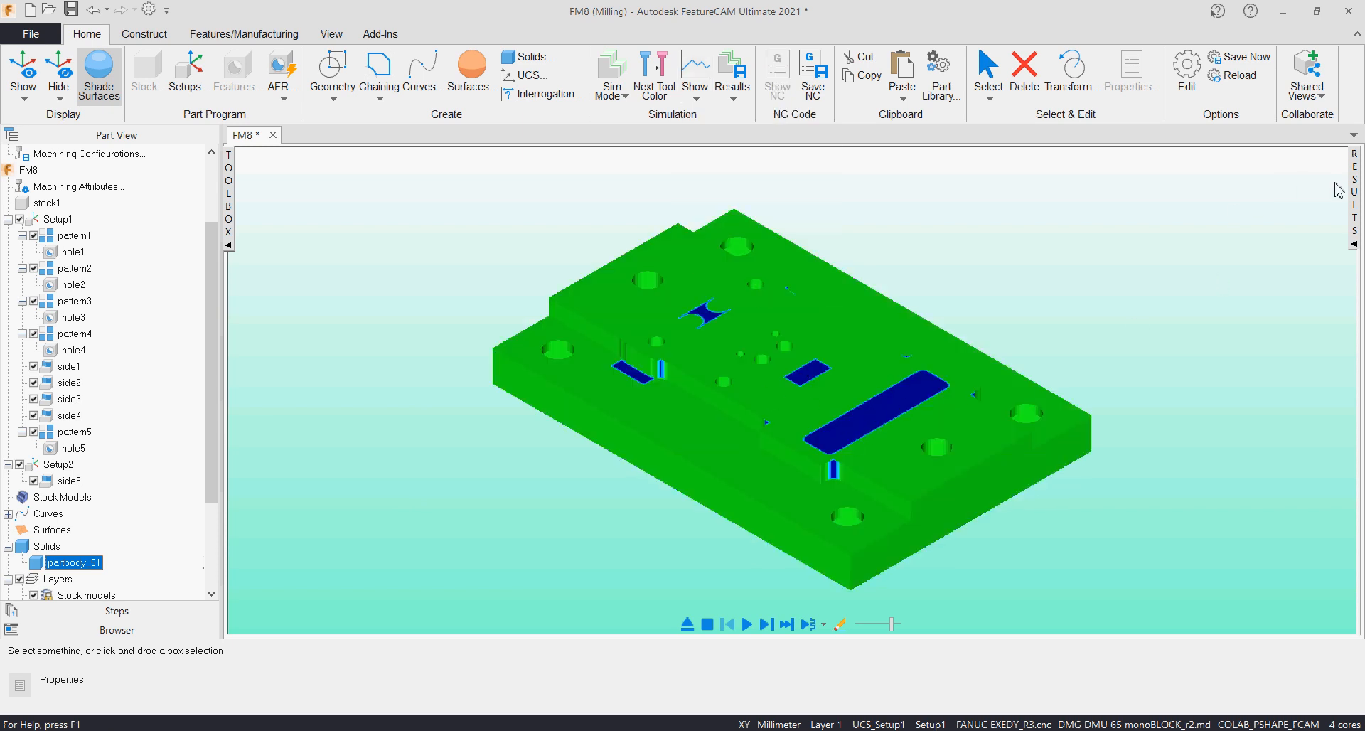
{"action": "scroll", "coordinate": [839, 368], "scroll_direction": "up", "scroll_amount": 5}
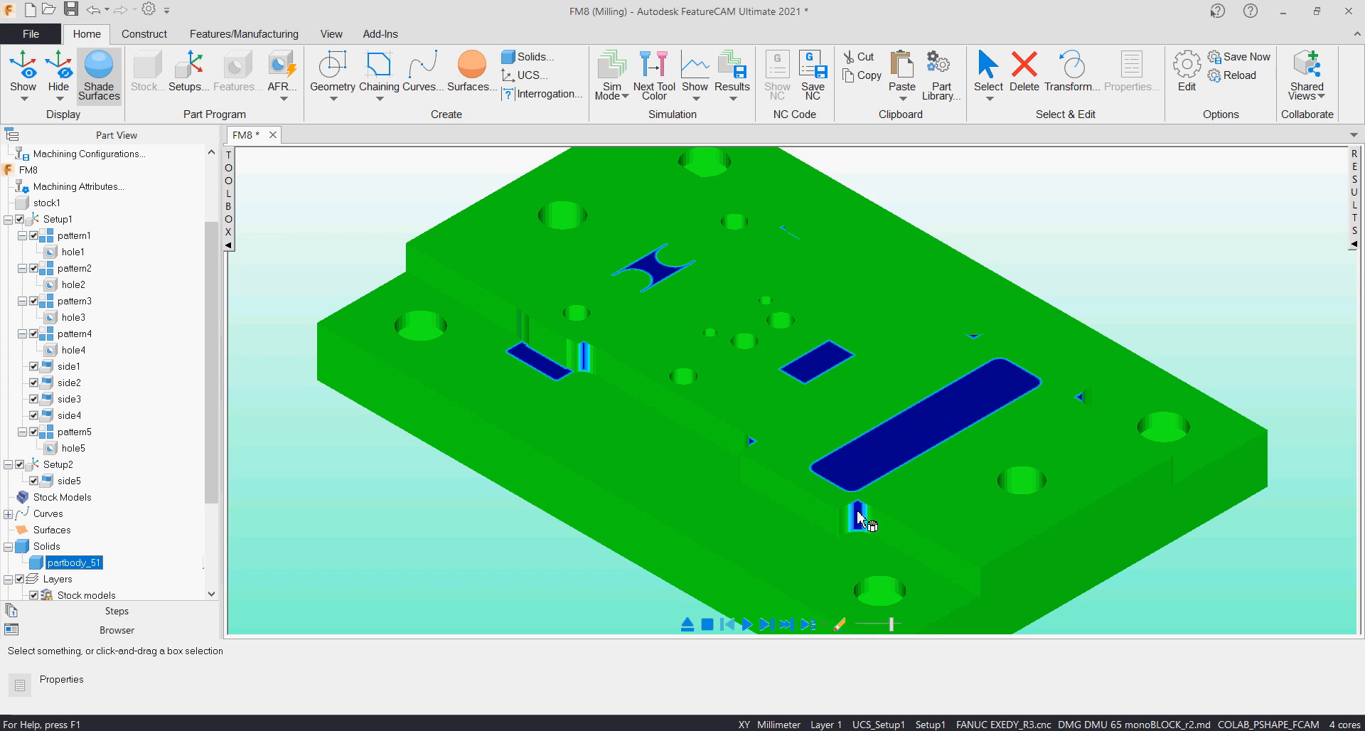
Step: Examine the part compare differences from both sides, activating Setup1 and switching to an isometric view
{"action": "scroll", "coordinate": [860, 518], "scroll_direction": "down", "scroll_amount": 4}
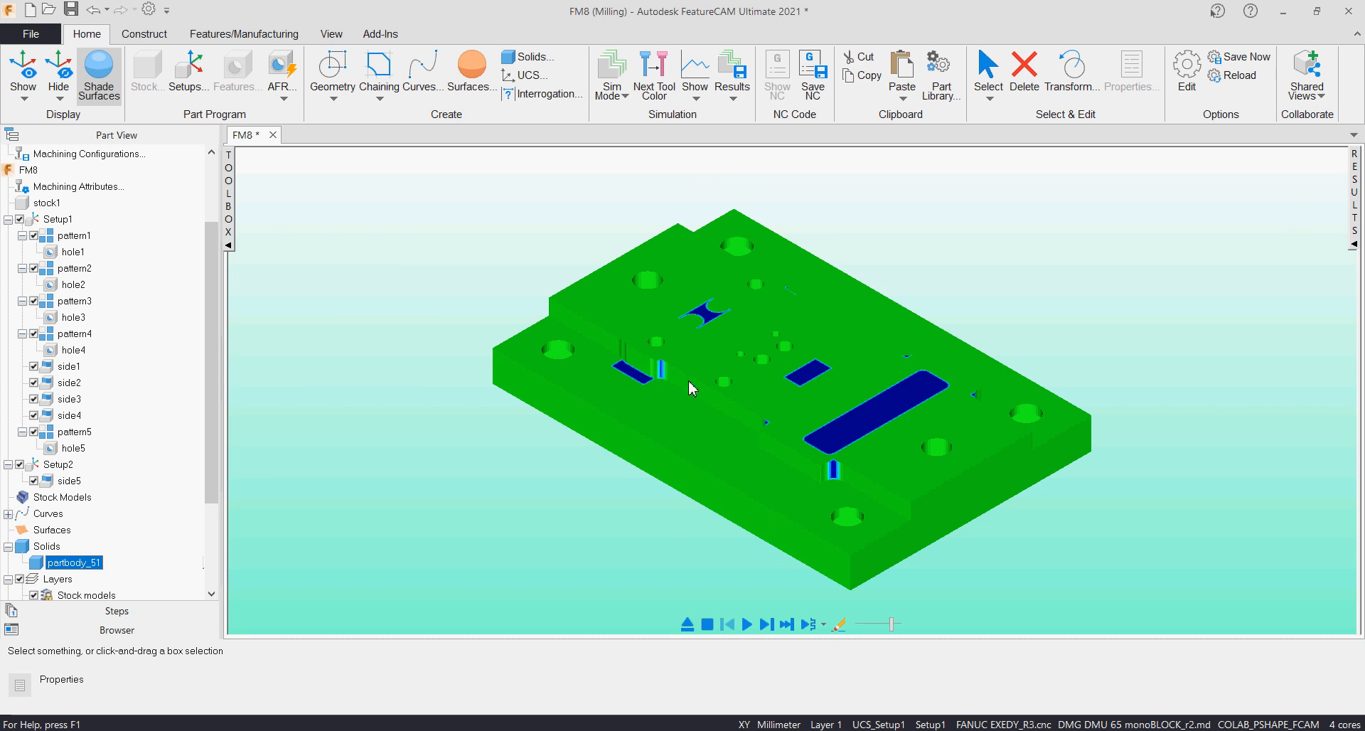
{"action": "scroll", "coordinate": [733, 542], "scroll_direction": "down", "scroll_amount": 2}
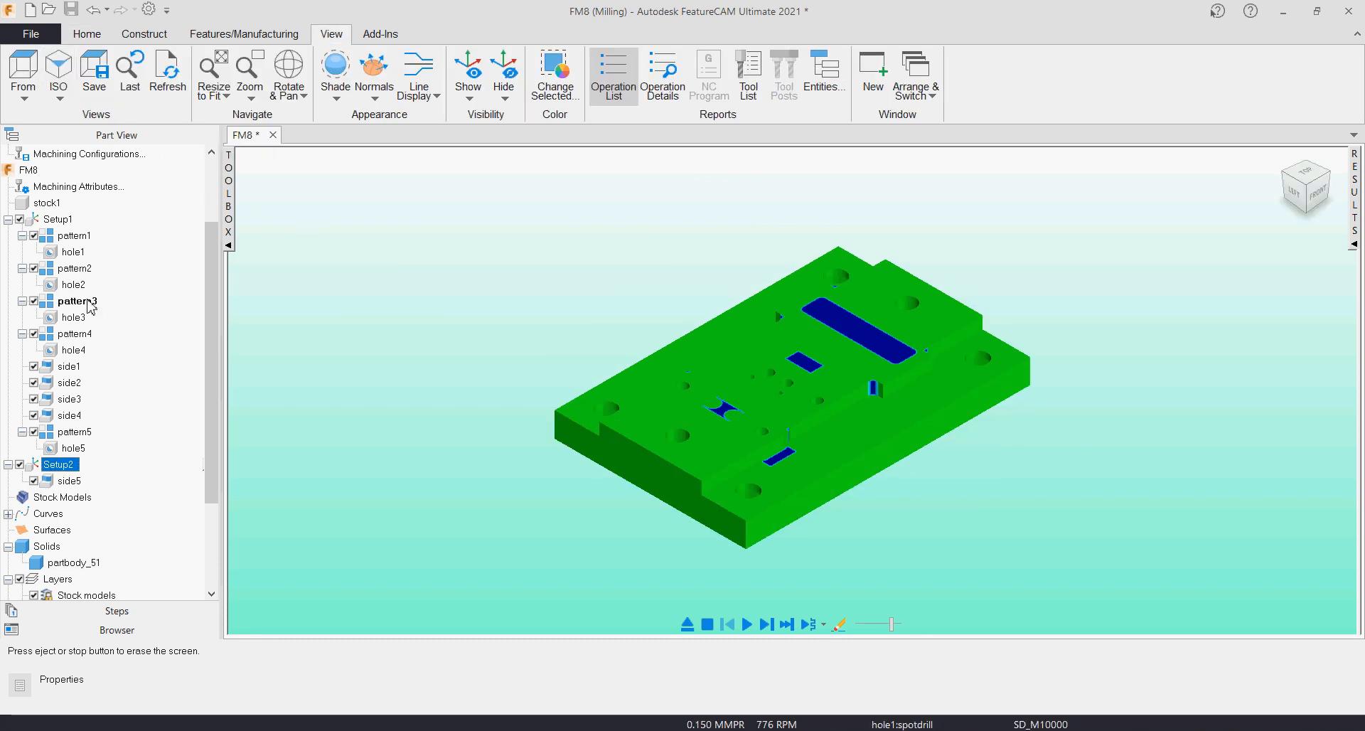
{"action": "left_click", "coordinate": [57, 219]}
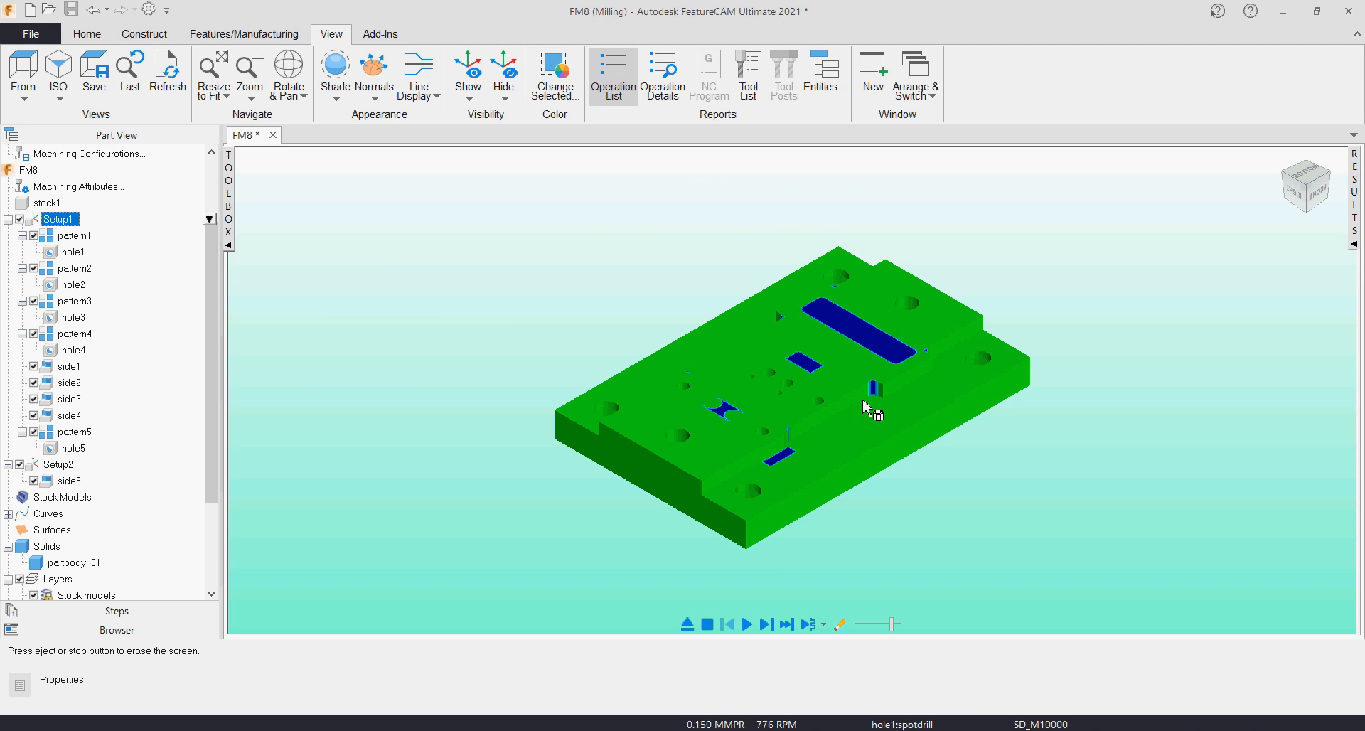
{"action": "scroll", "coordinate": [865, 409], "scroll_direction": "up", "scroll_amount": 5}
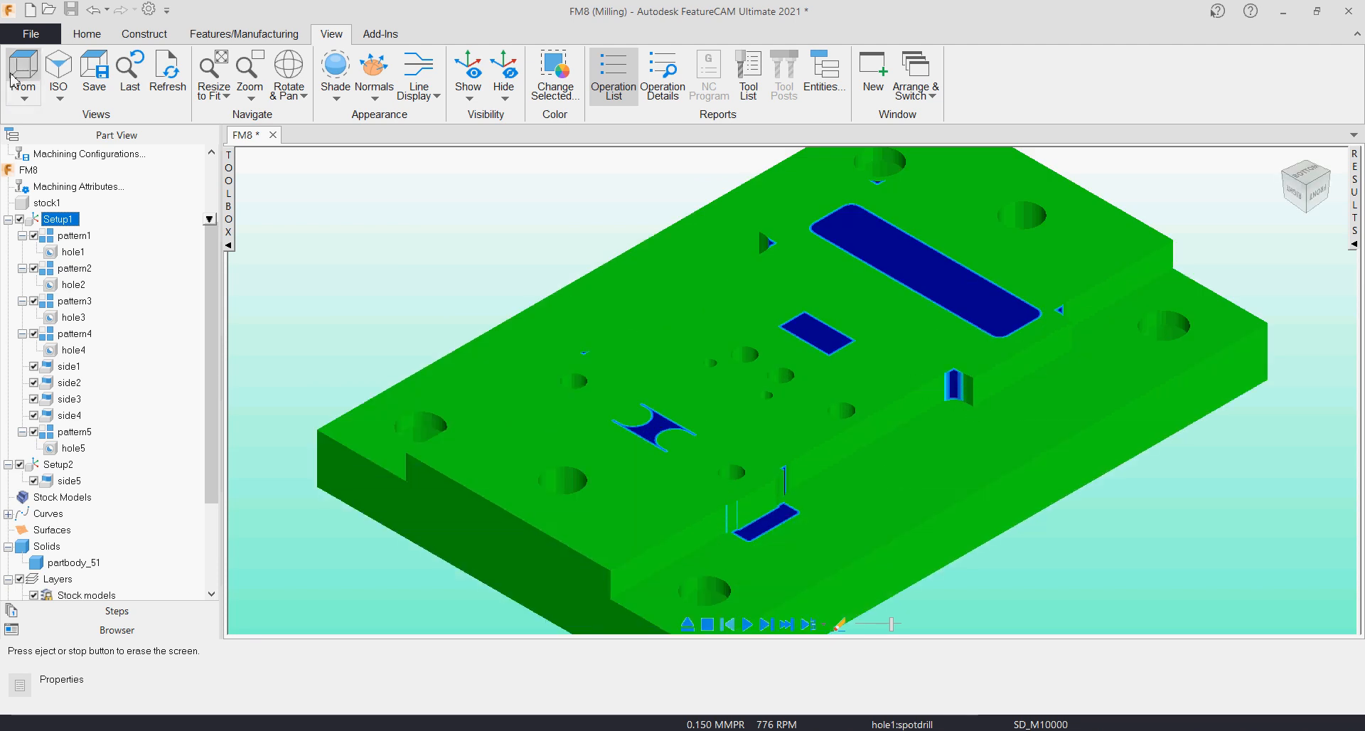
{"action": "left_click", "coordinate": [58, 91]}
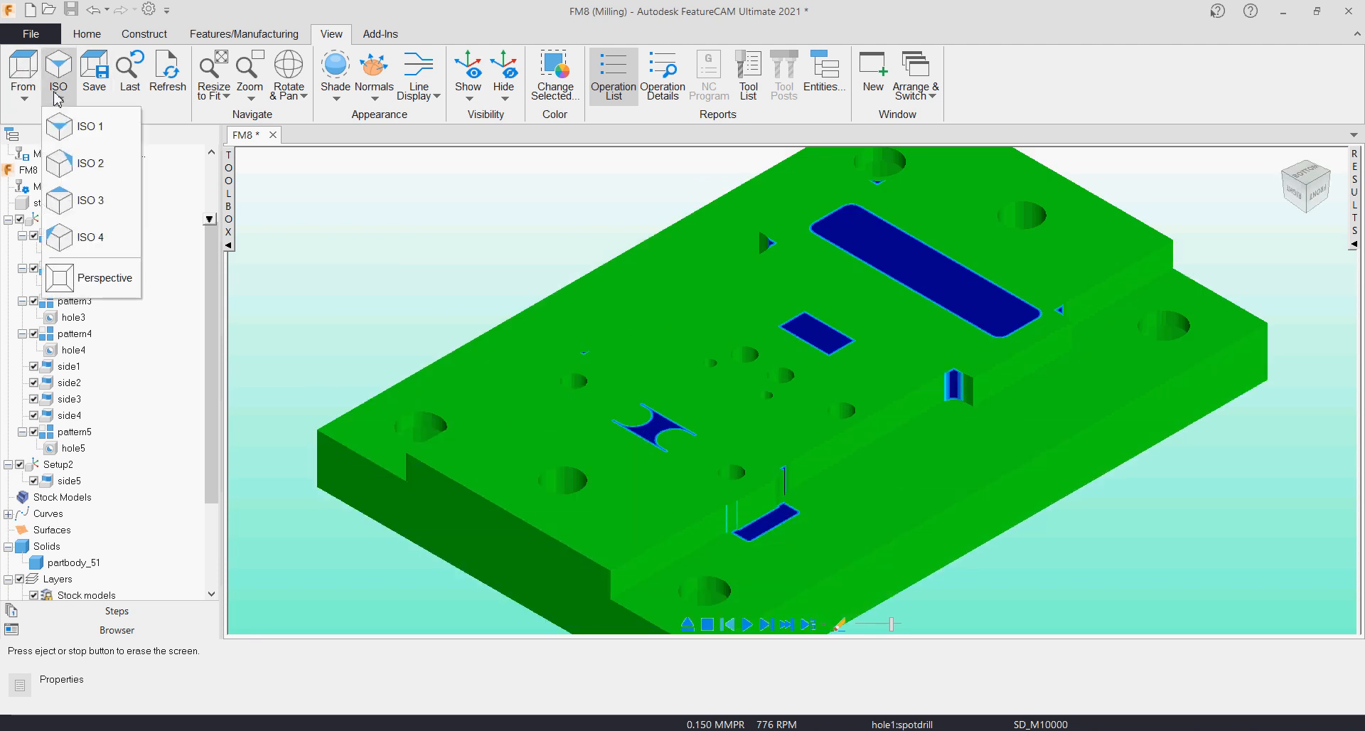
{"action": "left_click", "coordinate": [85, 140]}
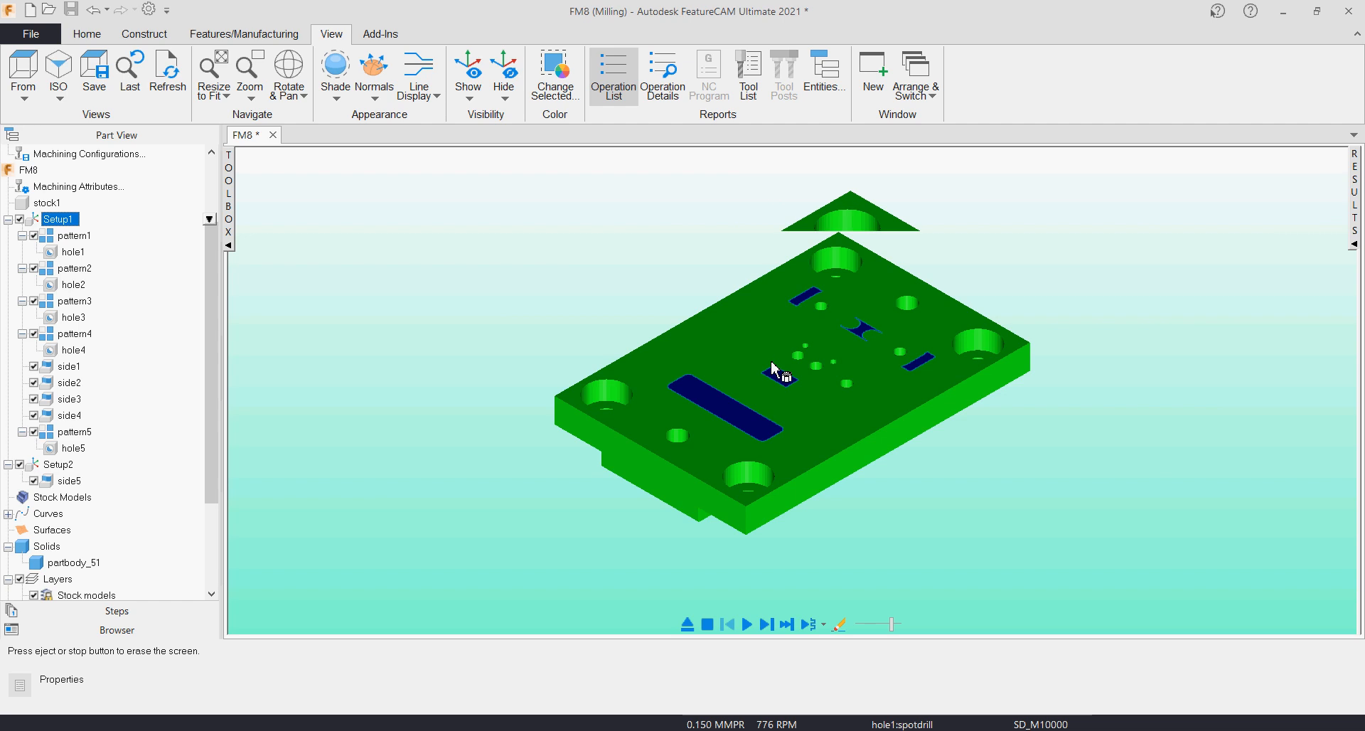
{"action": "scroll", "coordinate": [773, 368], "scroll_direction": "up", "scroll_amount": 3}
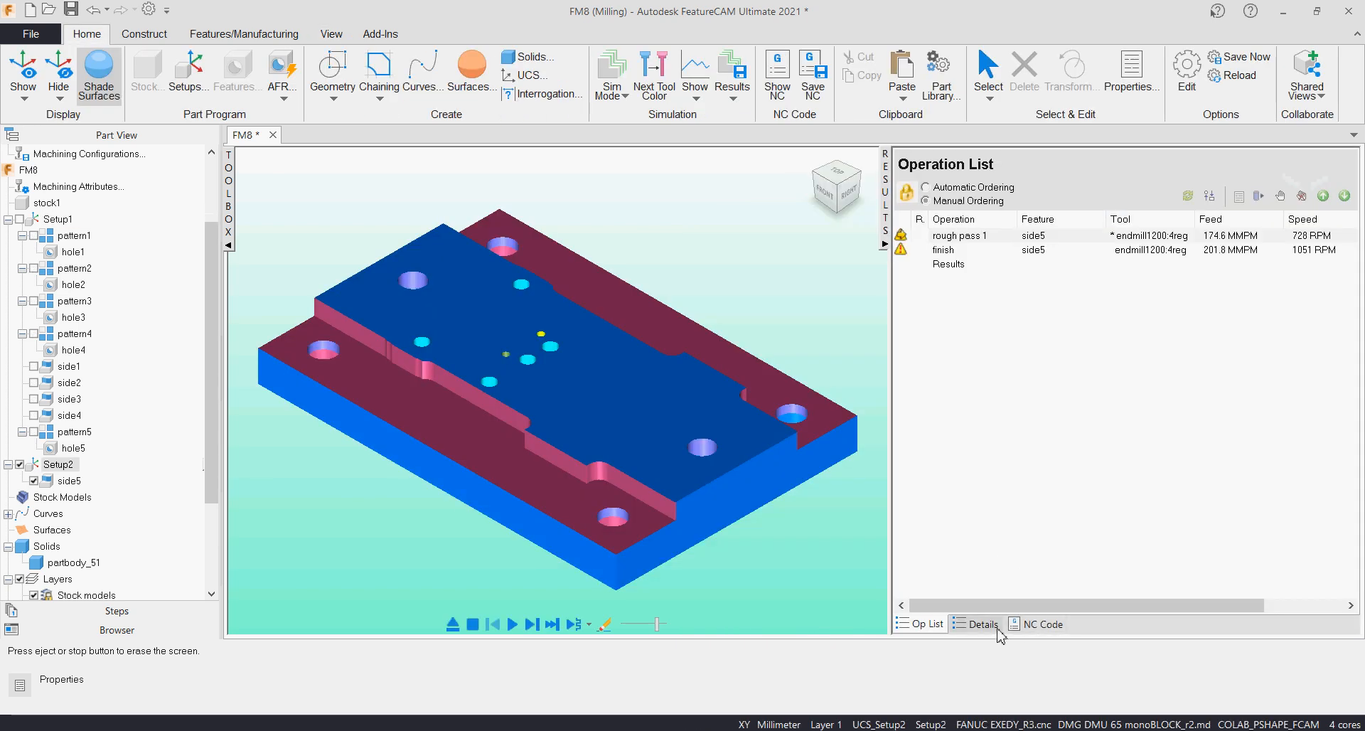
Step: Review Setup2's manufacturing details, including the total machining time, and read through its NC code
{"action": "left_click", "coordinate": [982, 624]}
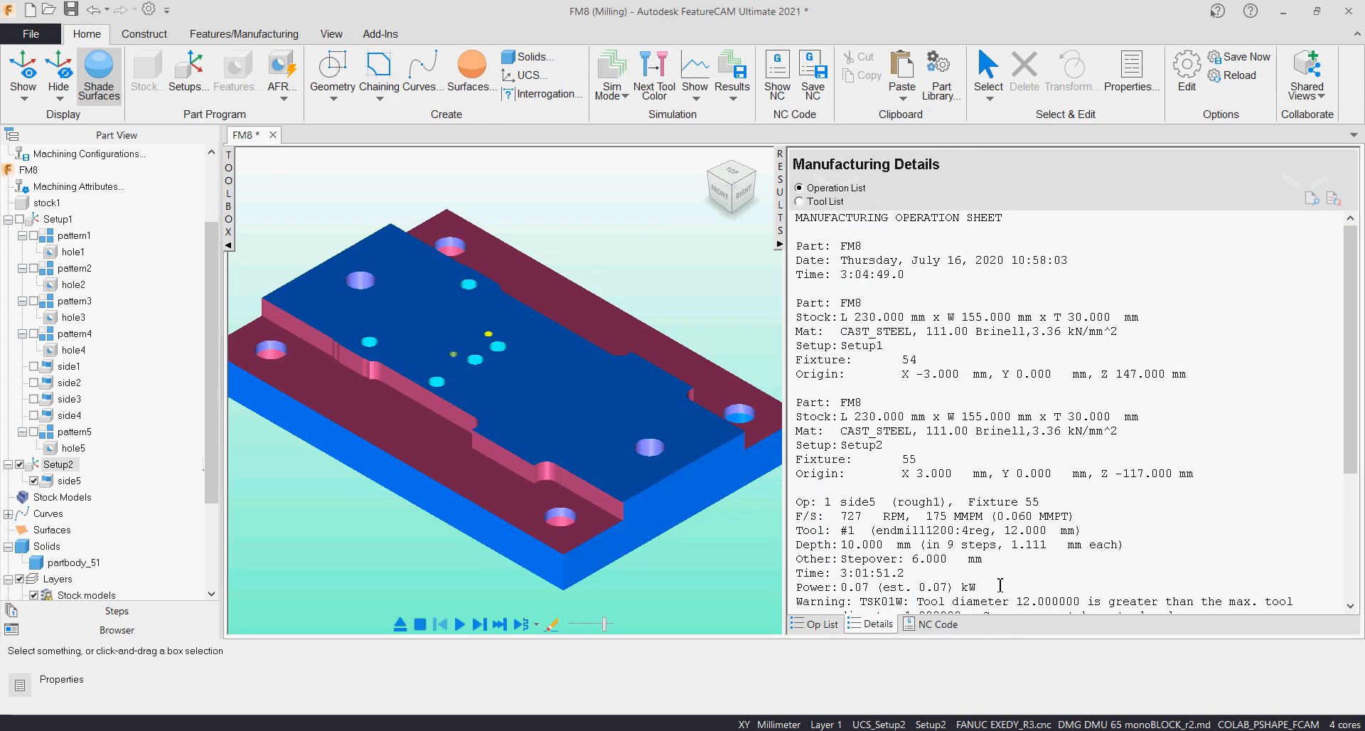
{"action": "left_click_drag", "start_coordinate": [899, 275], "coordinate": [840, 270]}
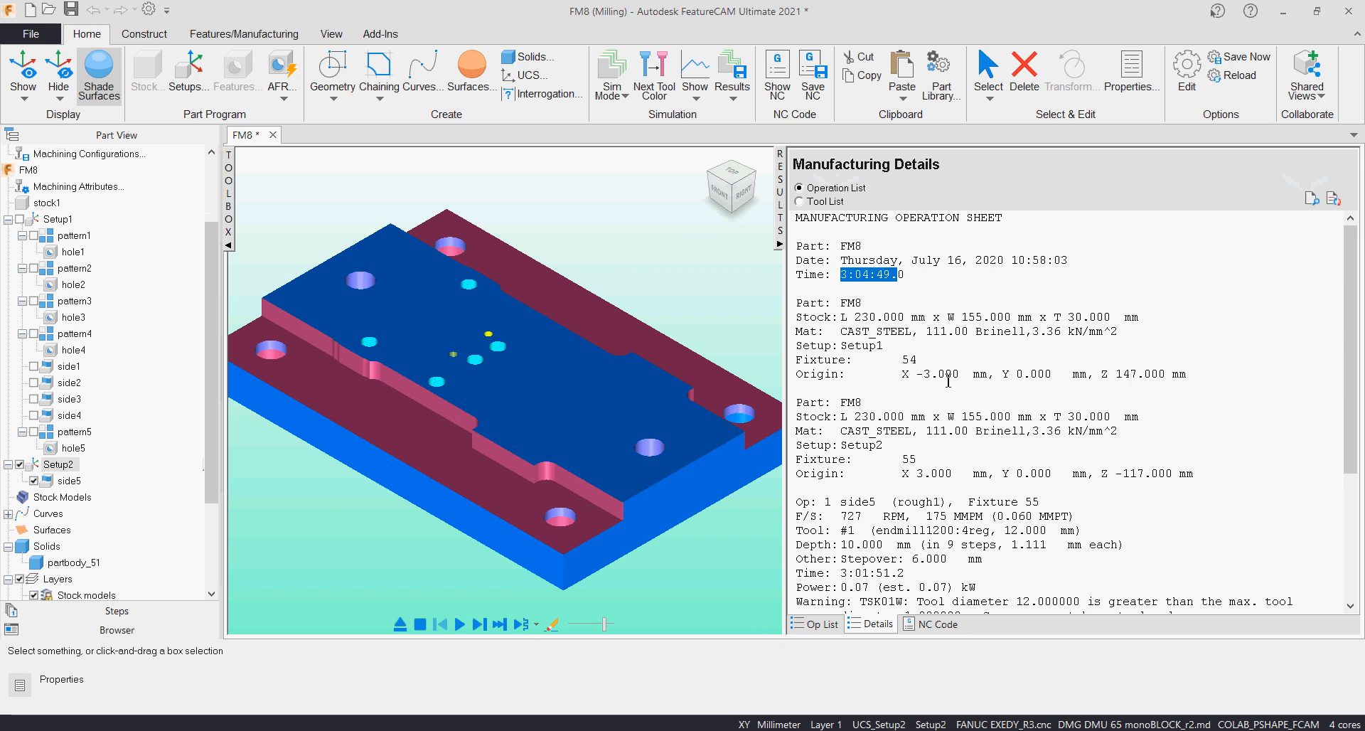
{"action": "left_click", "coordinate": [935, 624]}
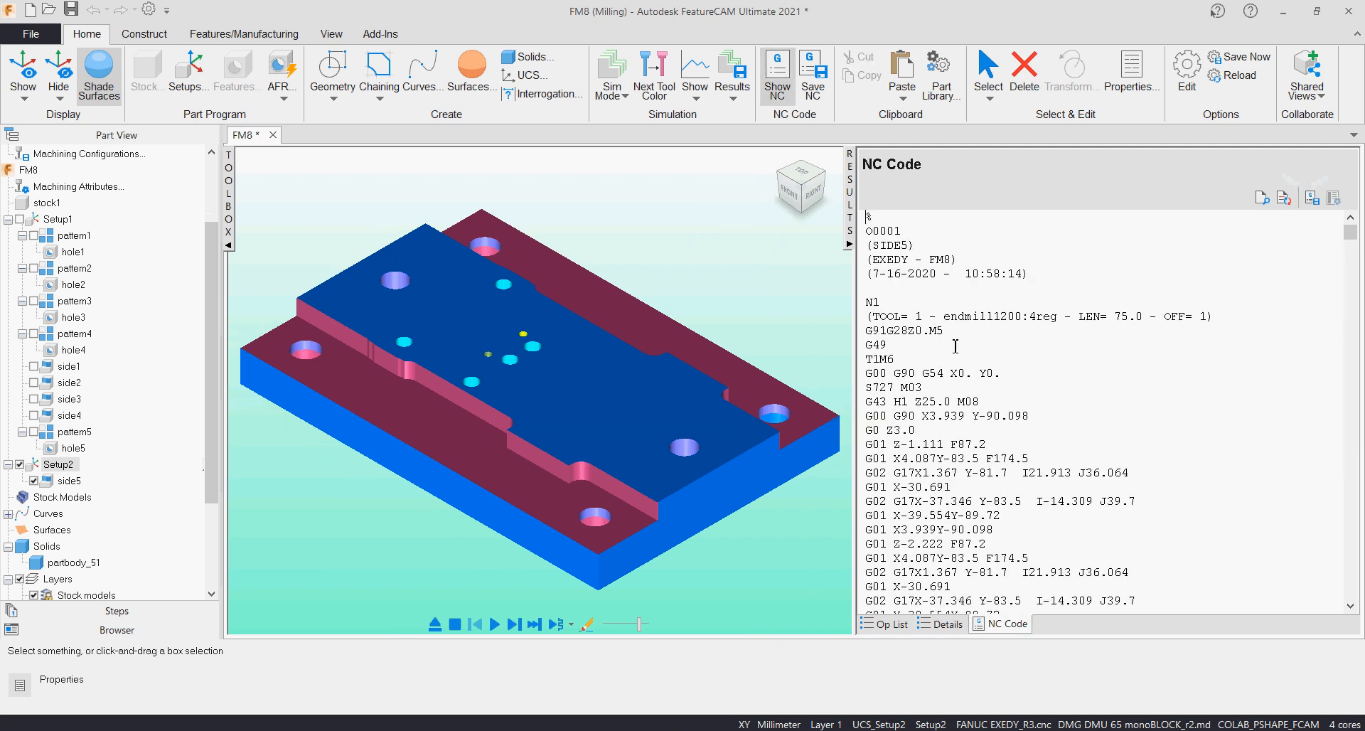
{"action": "scroll", "coordinate": [1295, 264], "scroll_direction": "down", "scroll_amount": 6}
Step: Save the NC program to the current directory as SETUP2 COLAB FCAM.NC
{"action": "left_click", "coordinate": [1312, 199]}
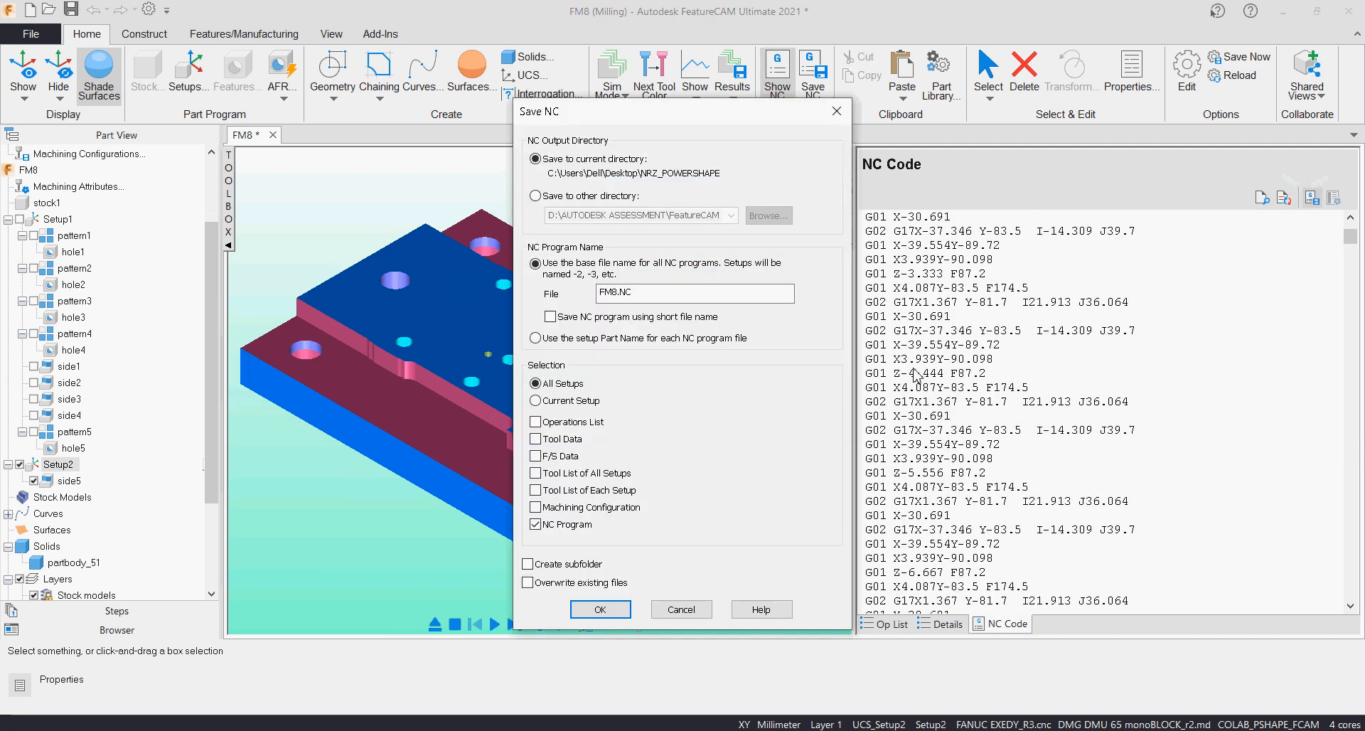
{"action": "left_click", "coordinate": [614, 298]}
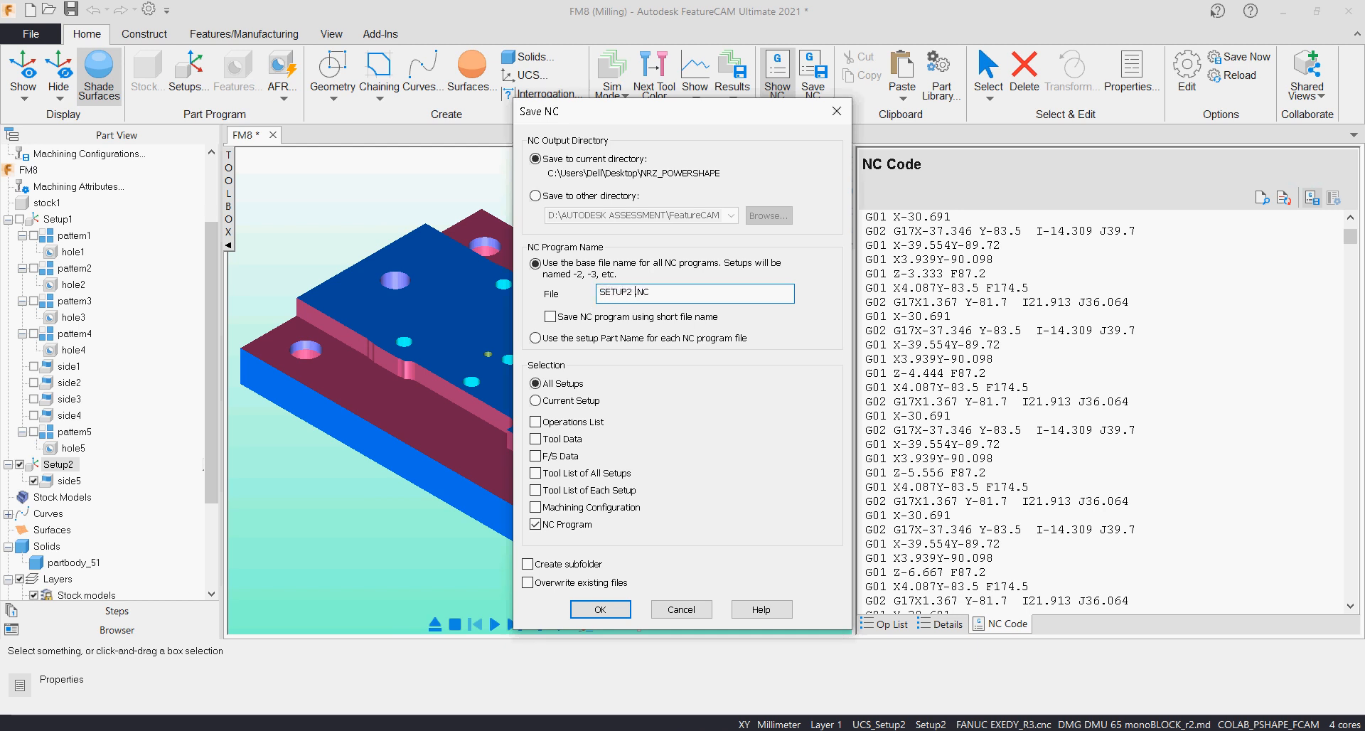
{"action": "type", "text": "SETUP2 COLAB FCAM"}
{"action": "key", "text": "Return"}
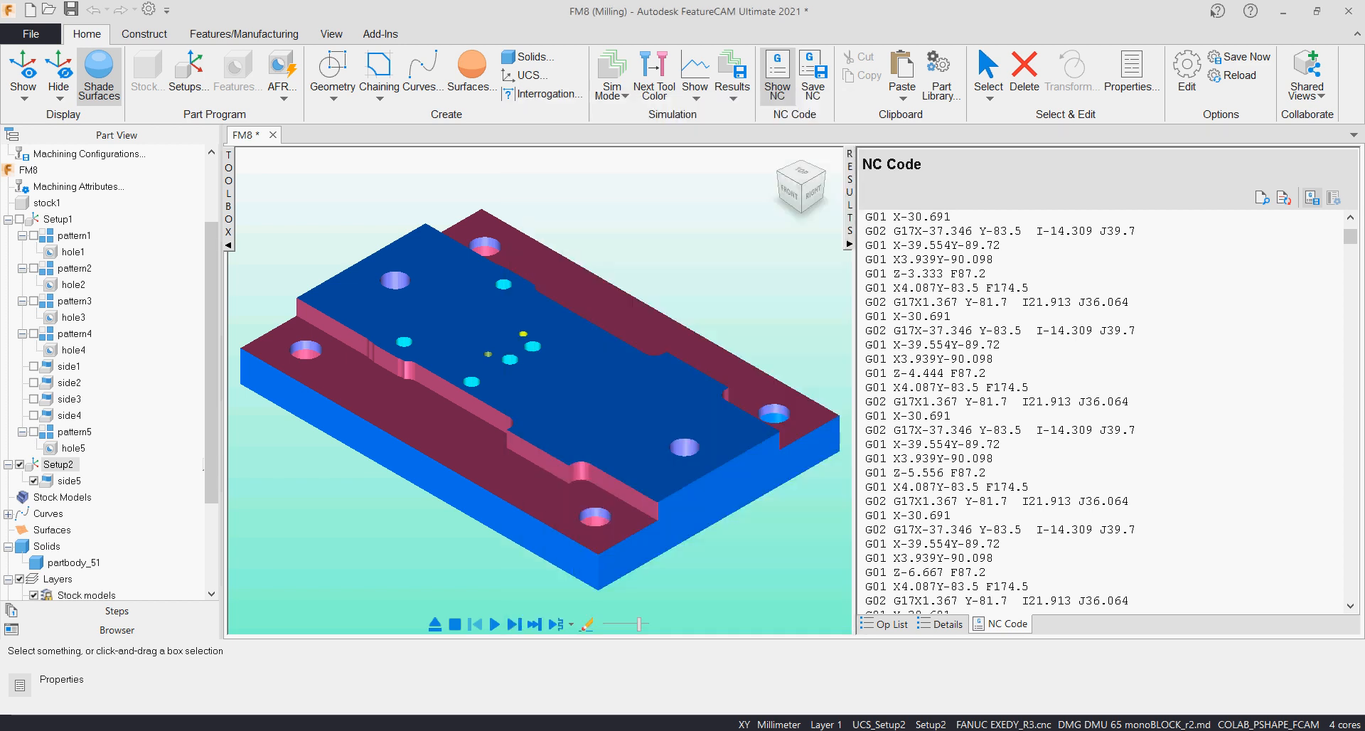
{"action": "left_click", "coordinate": [818, 420]}
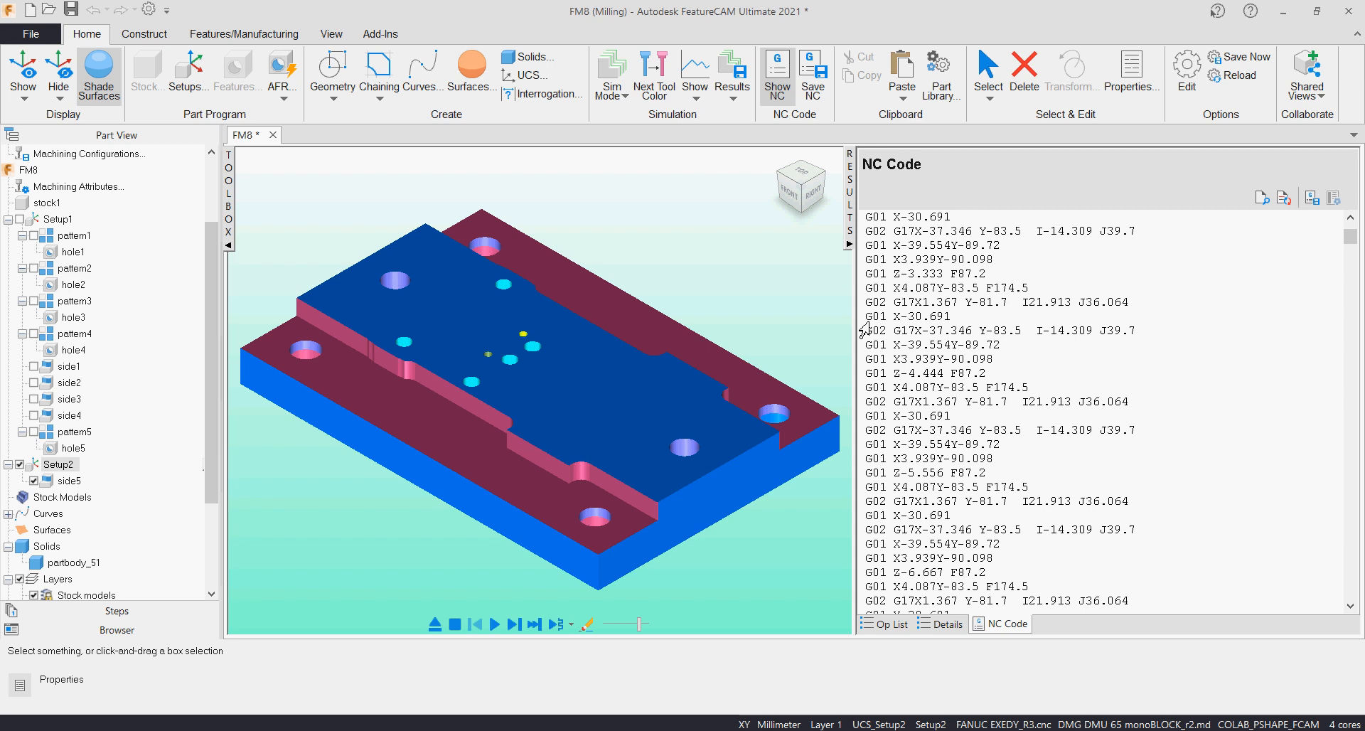
Step: Read further through the NC code, collapse the results, and inspect the simulated part from its underside and back
{"action": "scroll", "coordinate": [962, 345], "scroll_direction": "down", "scroll_amount": 1}
{"action": "scroll", "coordinate": [859, 278], "scroll_direction": "down", "scroll_amount": 10}
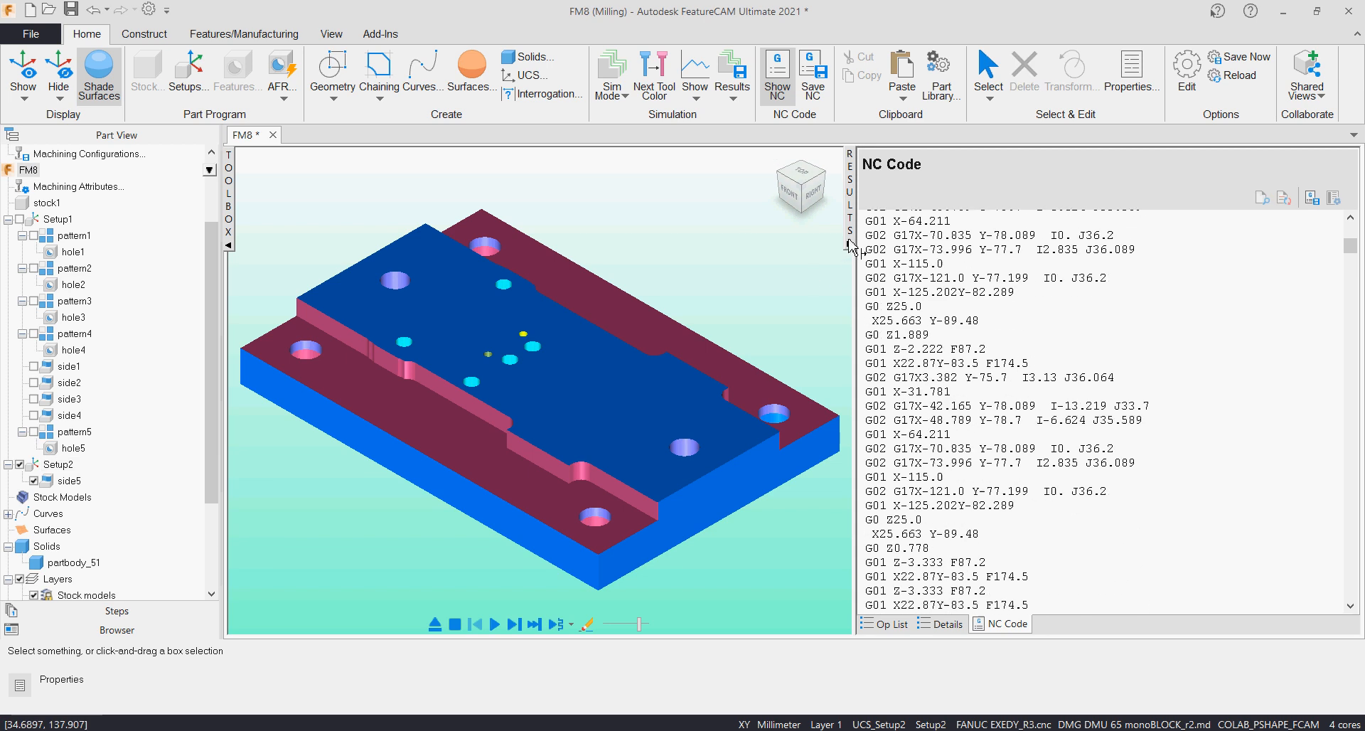
{"action": "left_click", "coordinate": [849, 243]}
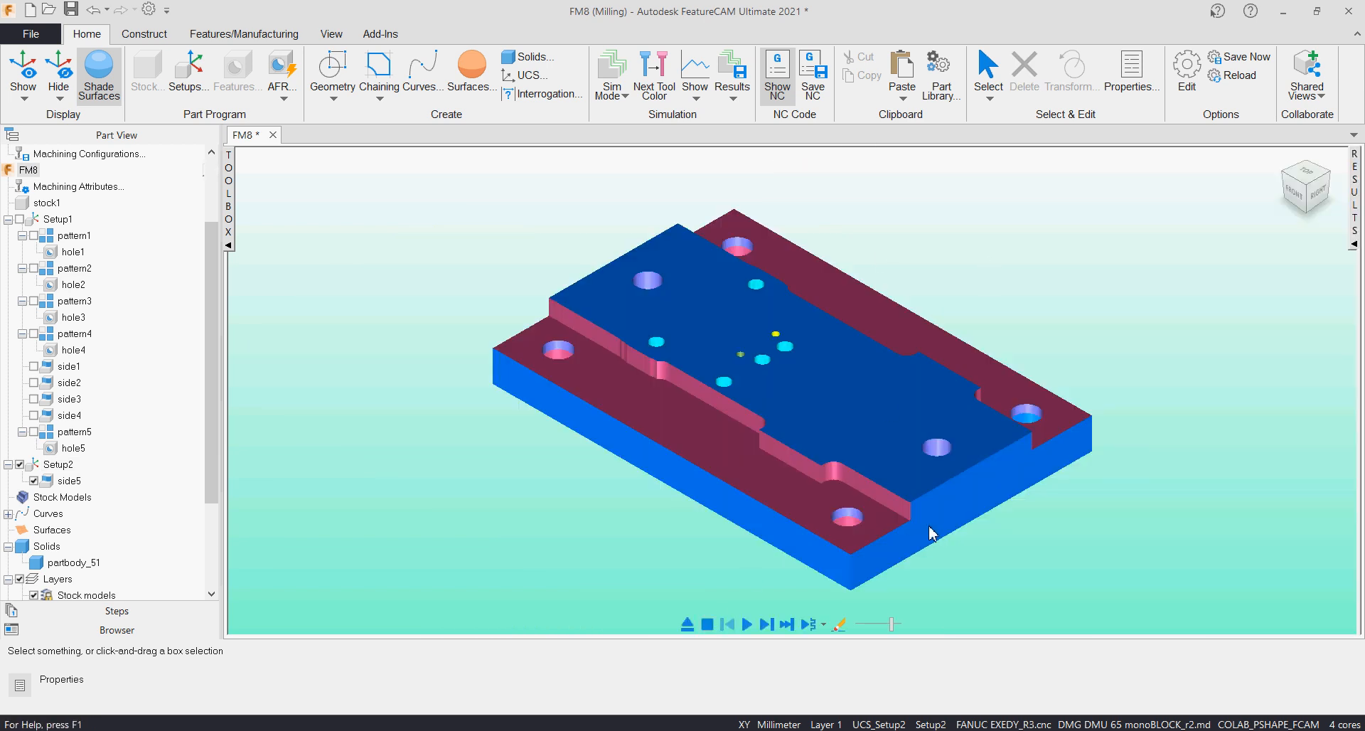
{"action": "left_click", "coordinate": [1306, 210]}
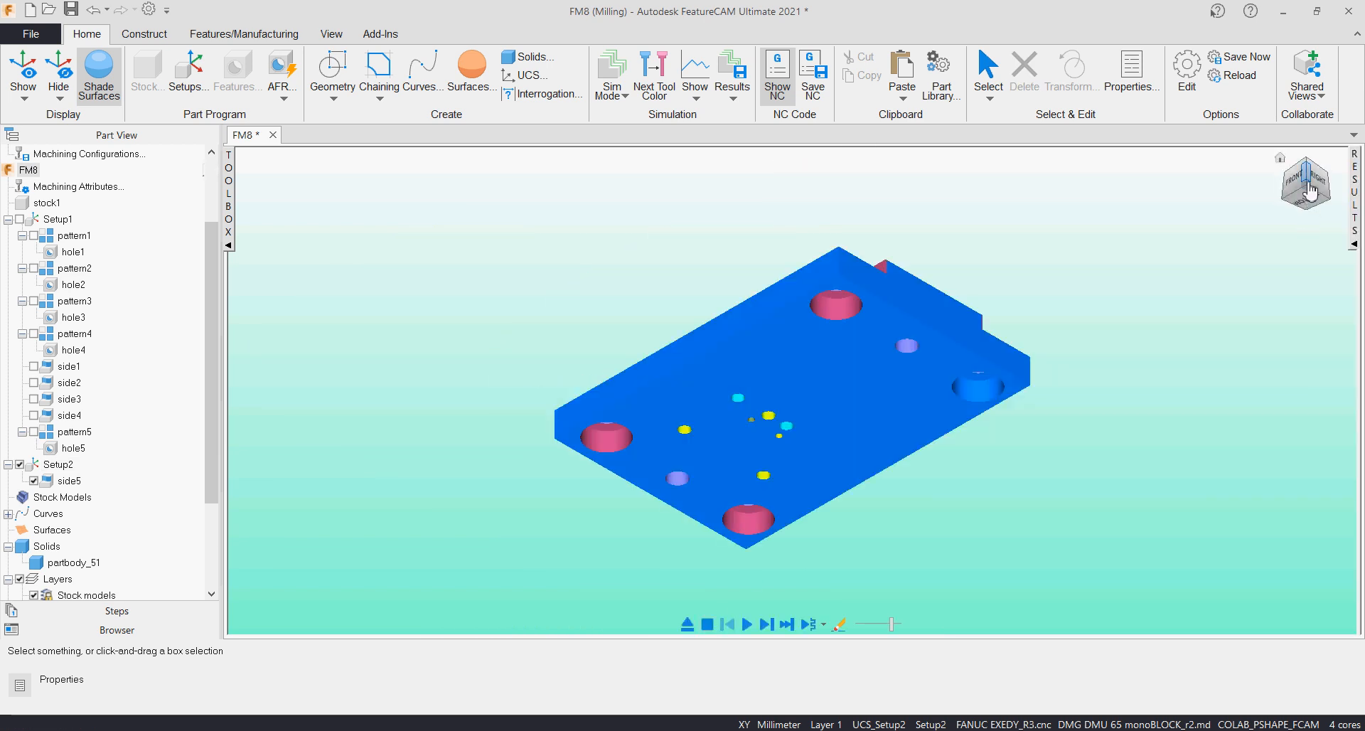
{"action": "left_click", "coordinate": [1310, 189]}
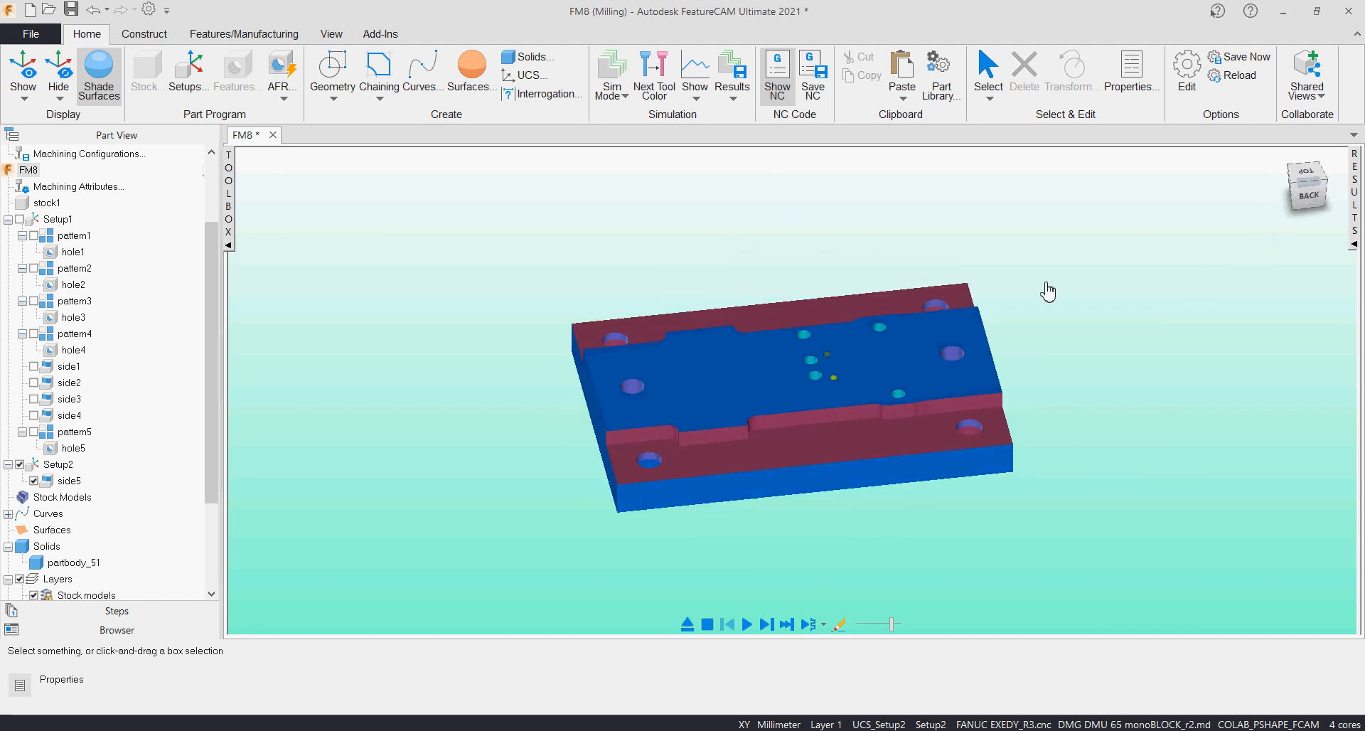
{"action": "left_click_drag", "start_coordinate": [1046, 283], "coordinate": [1090, 344]}
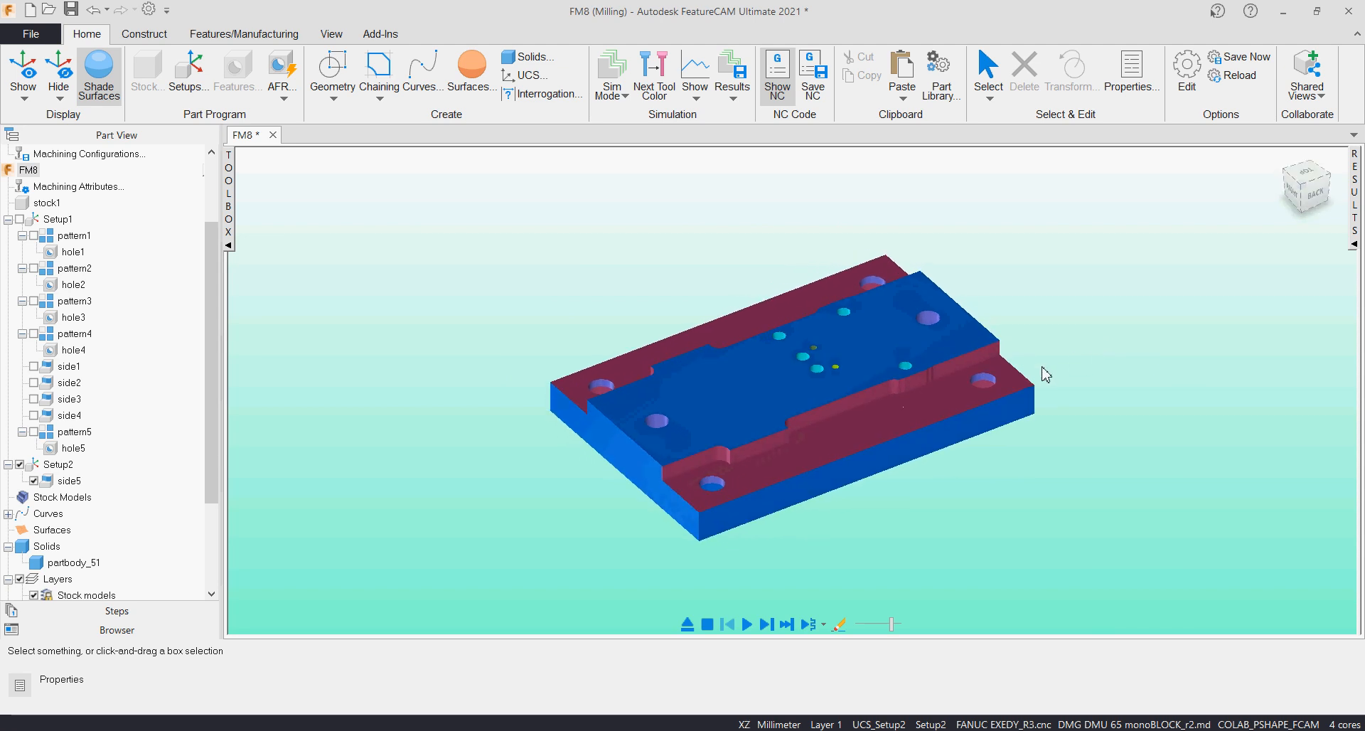
Step: Switch to the NRZ_POWERSHAPE folder in File Explorer and review SETUP1 COLAB FCAM.NC in Notepad
{"action": "left_click", "coordinate": [446, 721]}
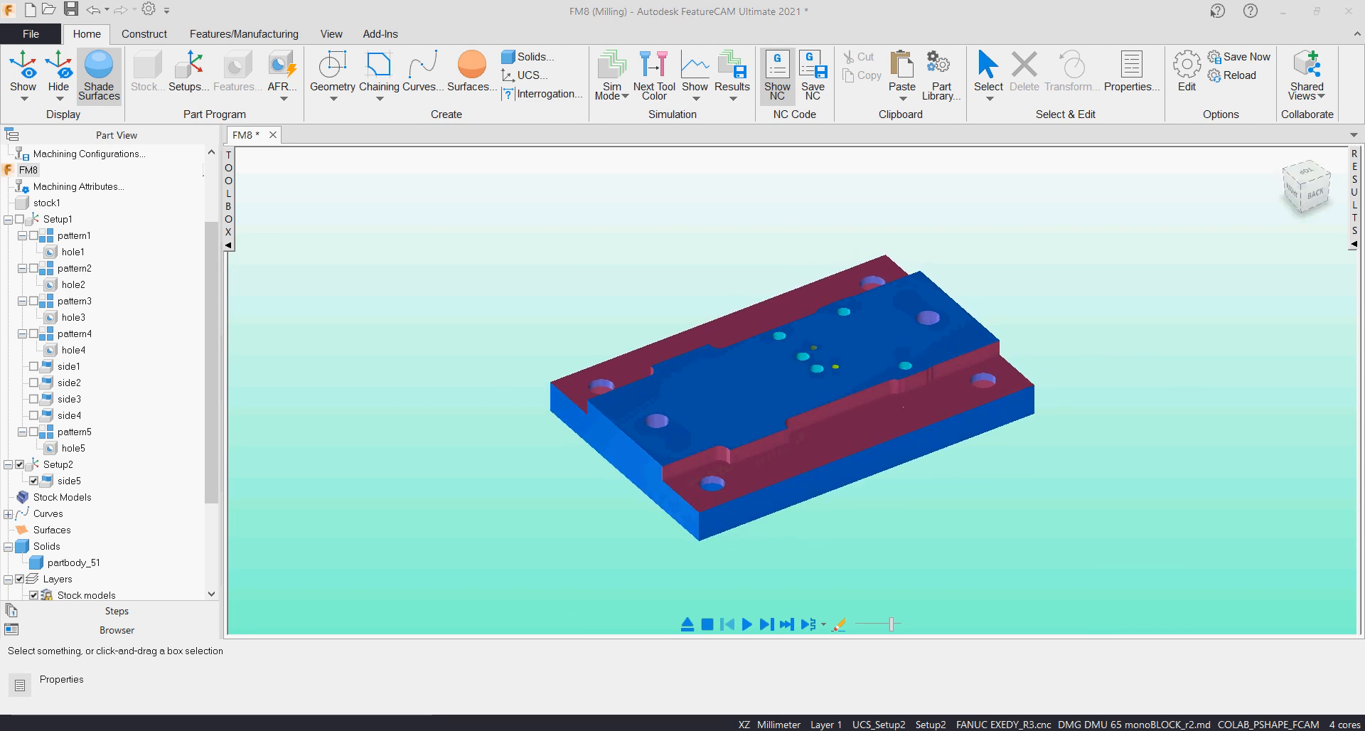
{"action": "left_click", "coordinate": [384, 693]}
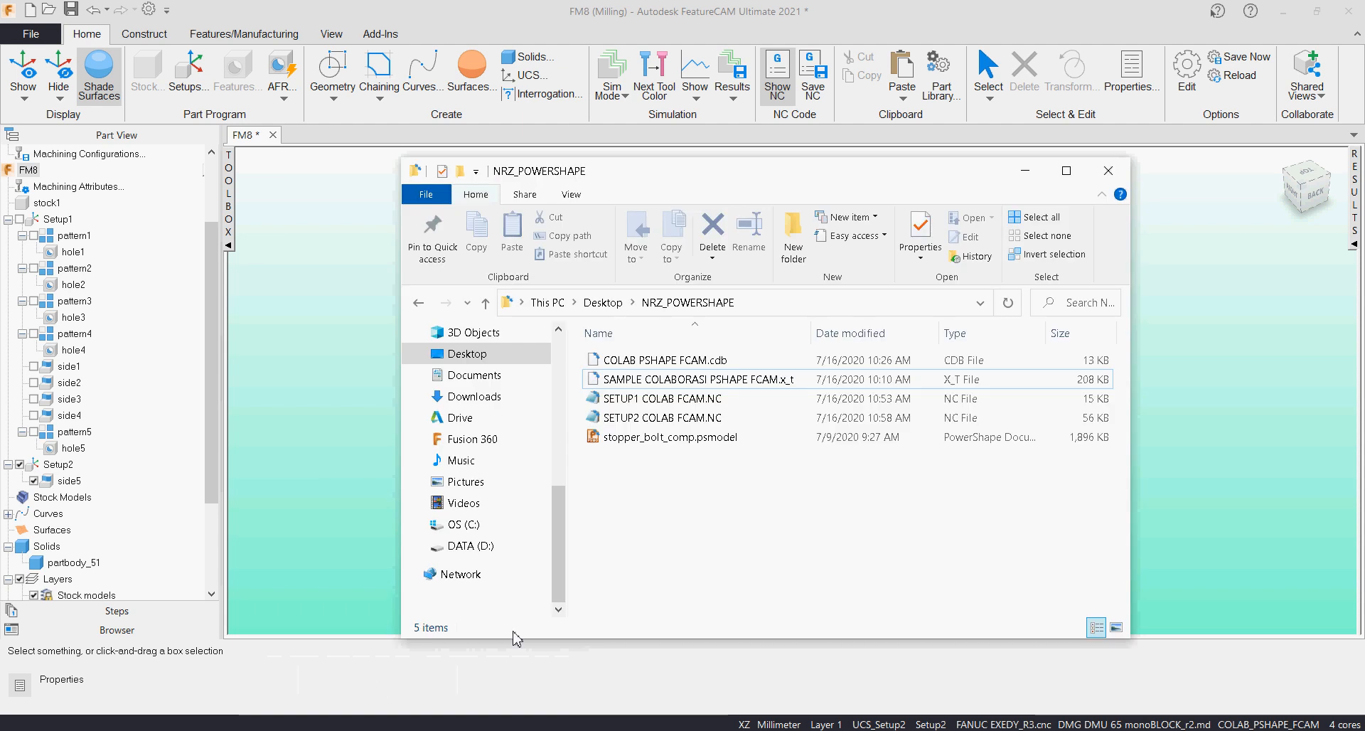
{"action": "left_click", "coordinate": [704, 398]}
{"action": "left_click", "coordinate": [707, 417], "text": "shift"}
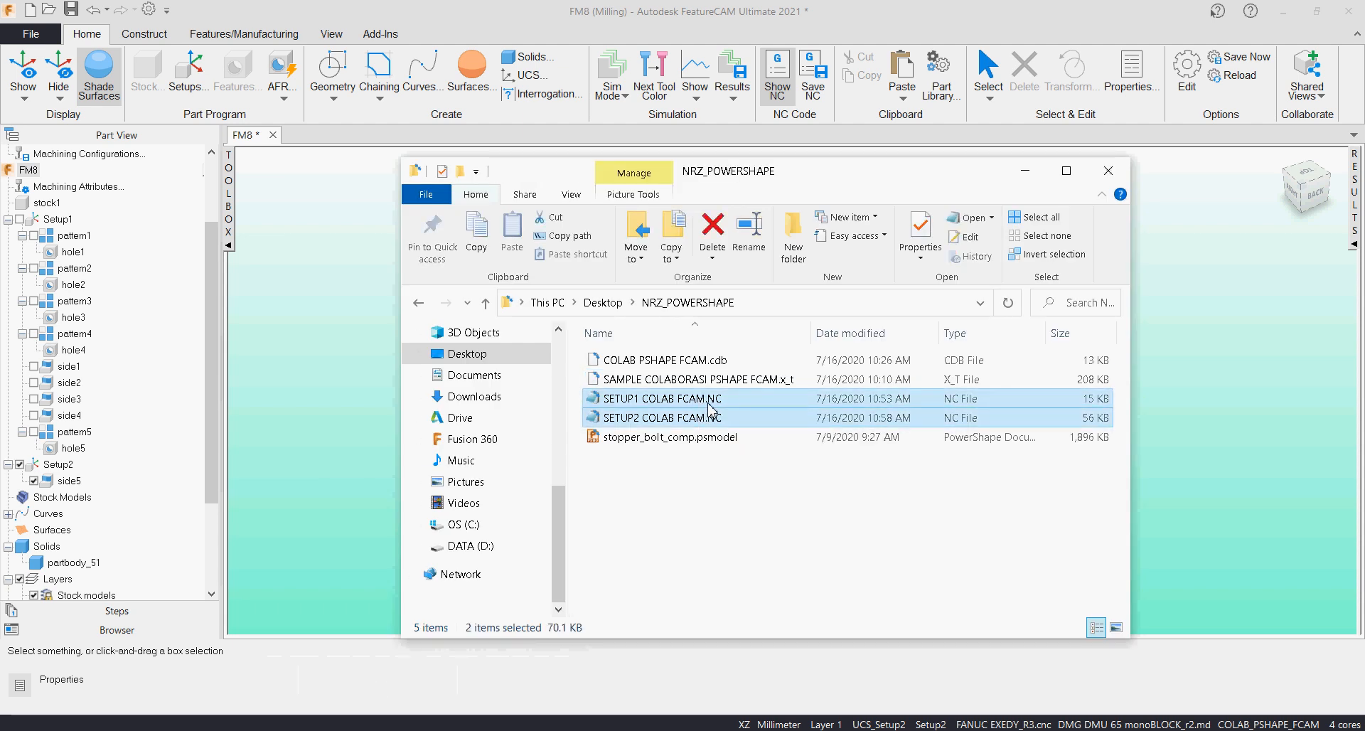
{"action": "double_click", "coordinate": [706, 398]}
{"action": "left_click", "coordinate": [455, 408]}
{"action": "scroll", "coordinate": [455, 410], "scroll_direction": "down", "scroll_amount": 15}
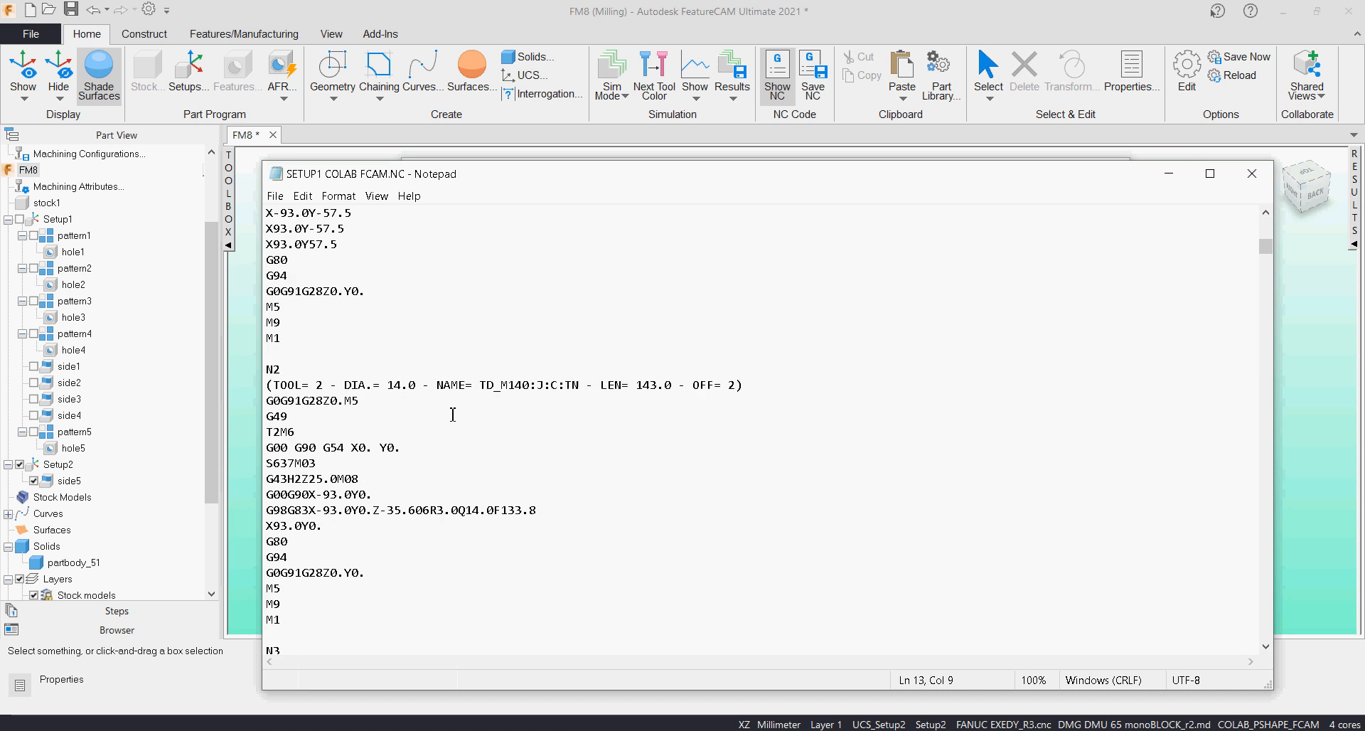
{"action": "left_click", "coordinate": [1171, 176]}
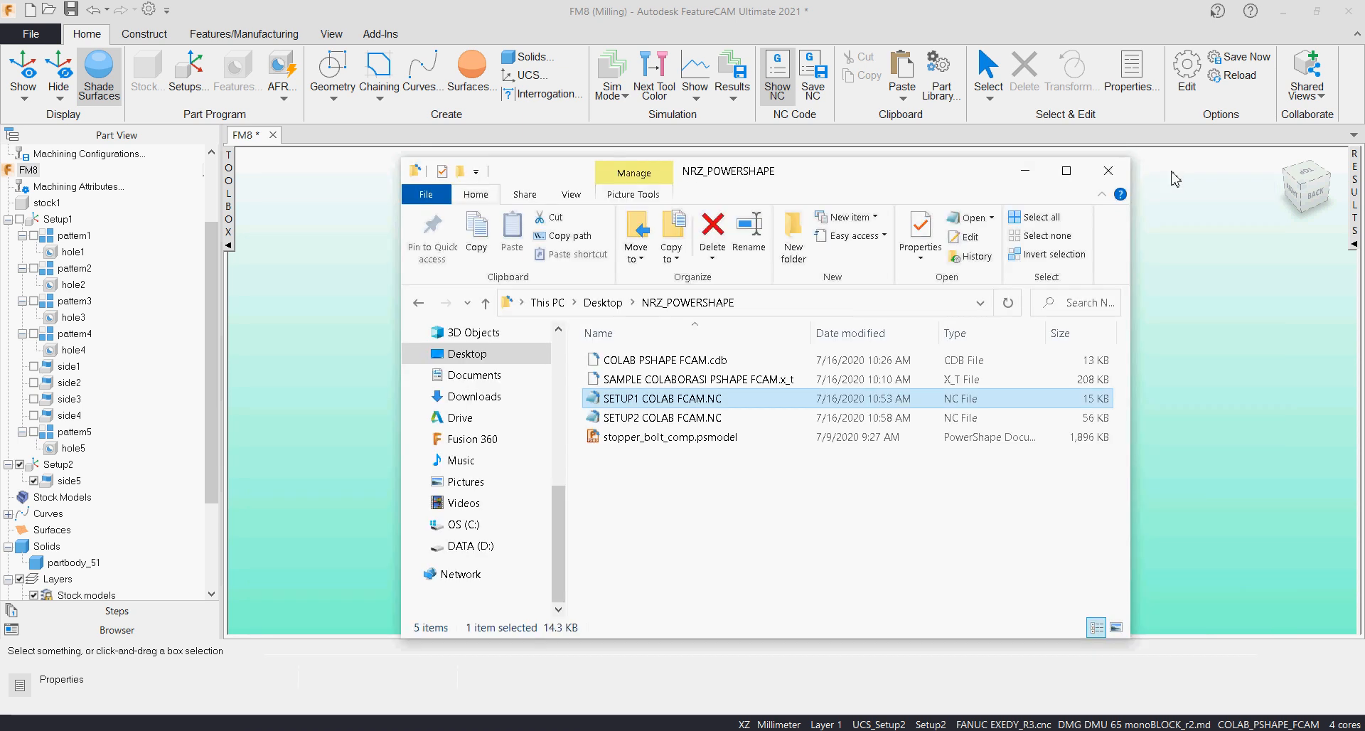
Step: Review SETUP2 COLAB FCAM.NC in Notepad, then return to the simulated part in FeatureCAM
{"action": "double_click", "coordinate": [676, 418]}
{"action": "scroll", "coordinate": [655, 432], "scroll_direction": "down", "scroll_amount": 6}
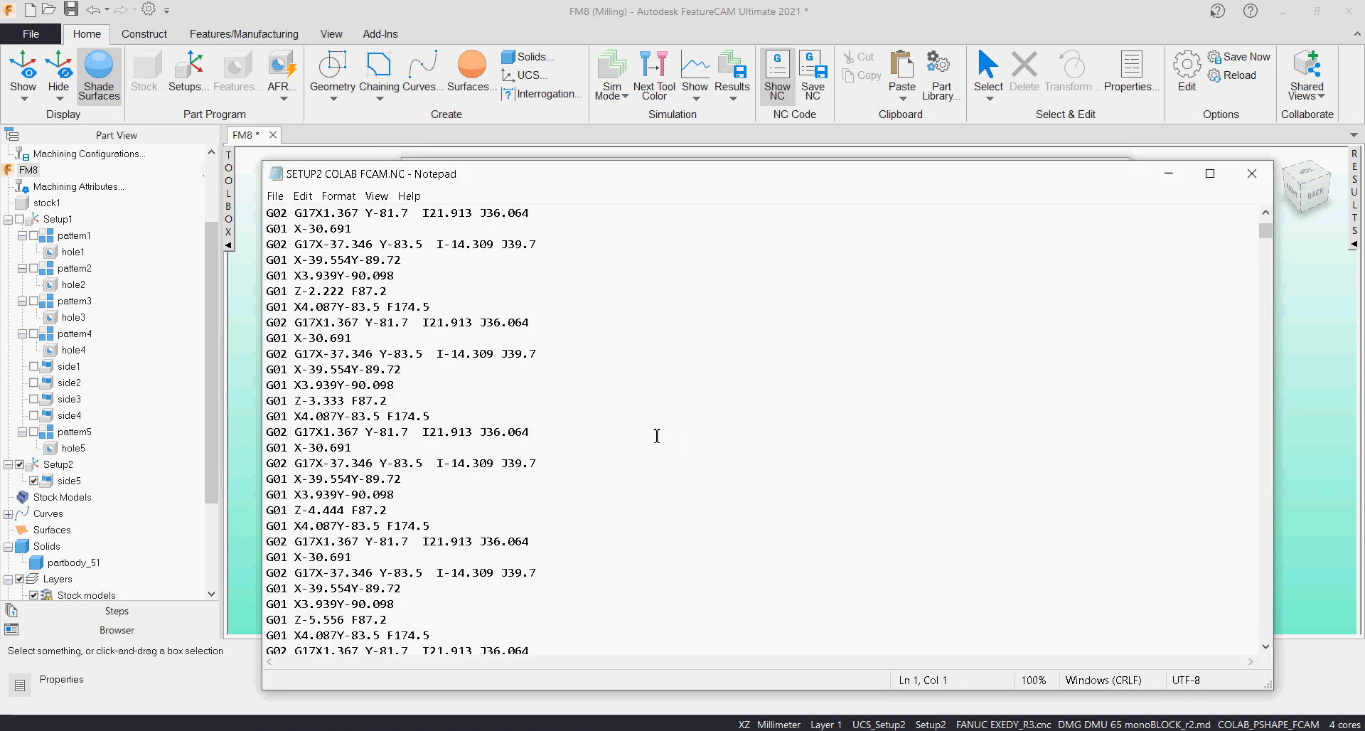
{"action": "scroll", "coordinate": [675, 429], "scroll_direction": "up", "scroll_amount": 5}
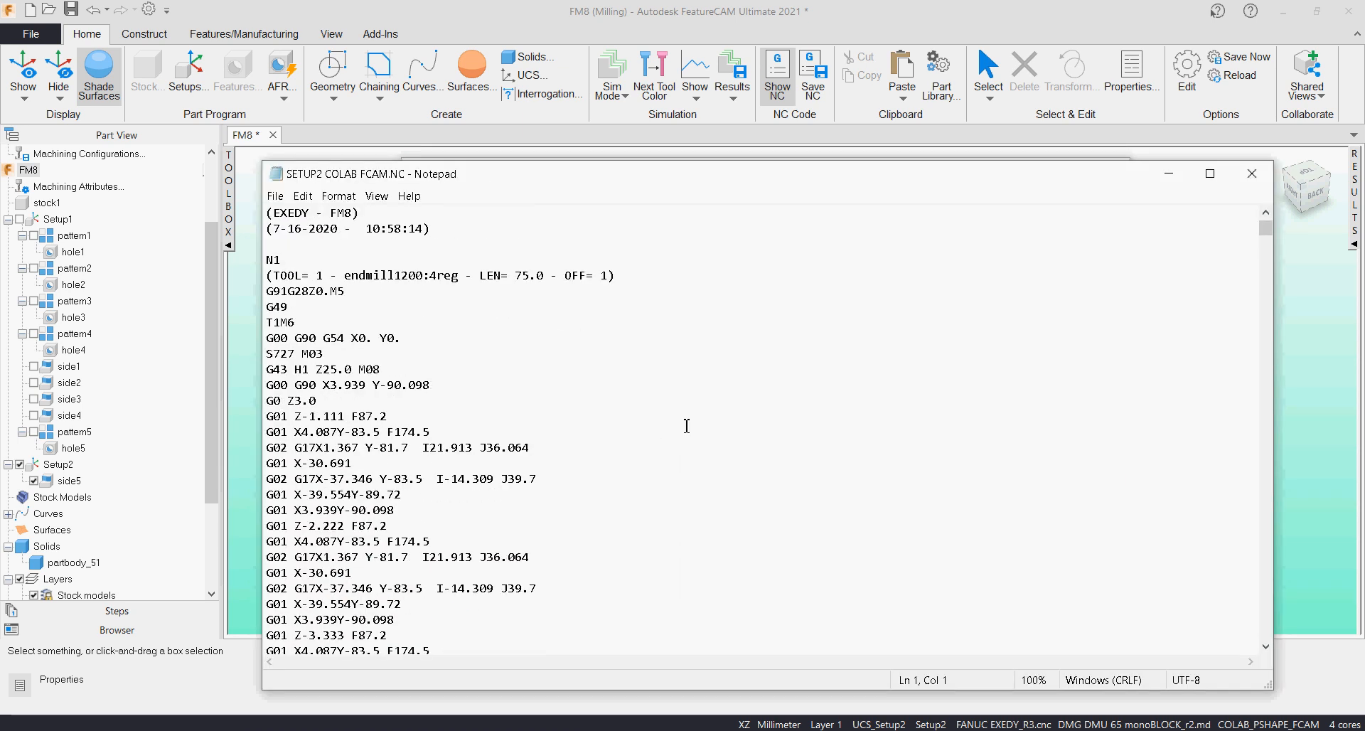
{"action": "left_click", "coordinate": [1170, 179]}
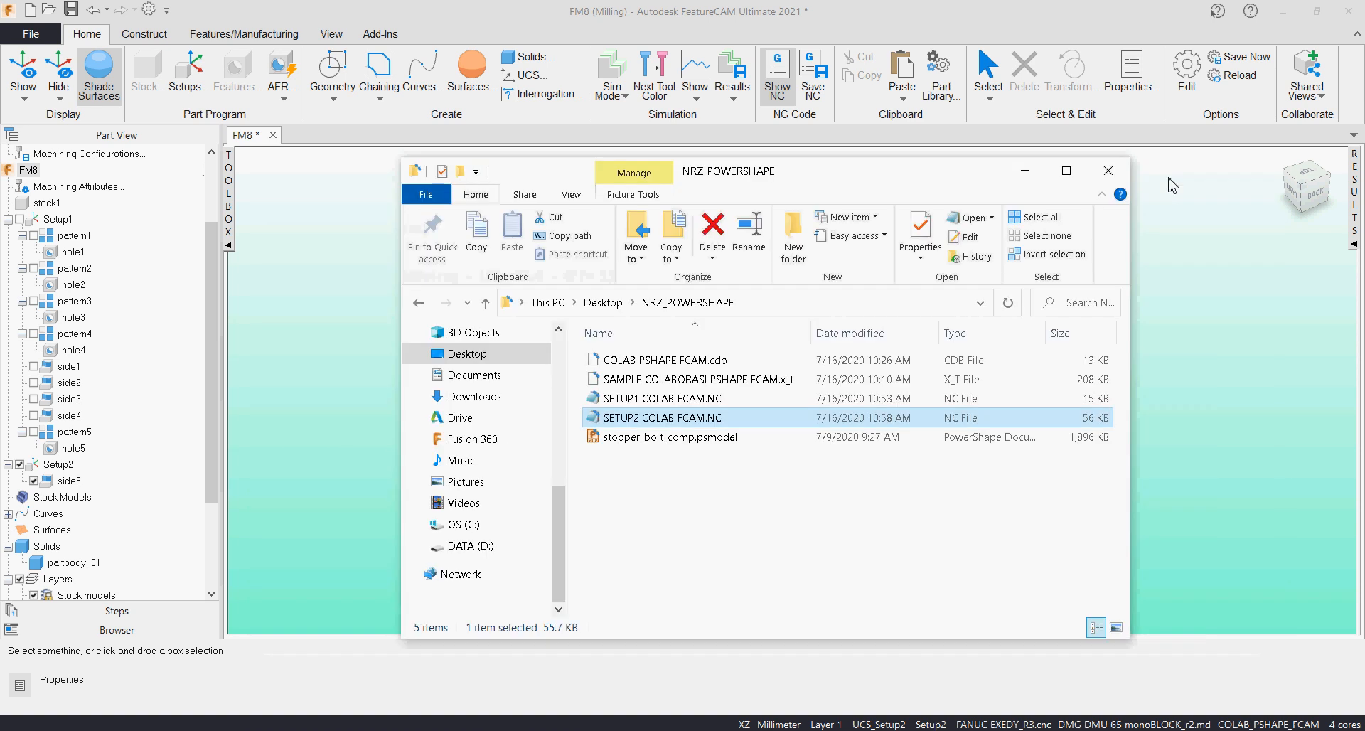
{"action": "left_click", "coordinate": [1066, 174]}
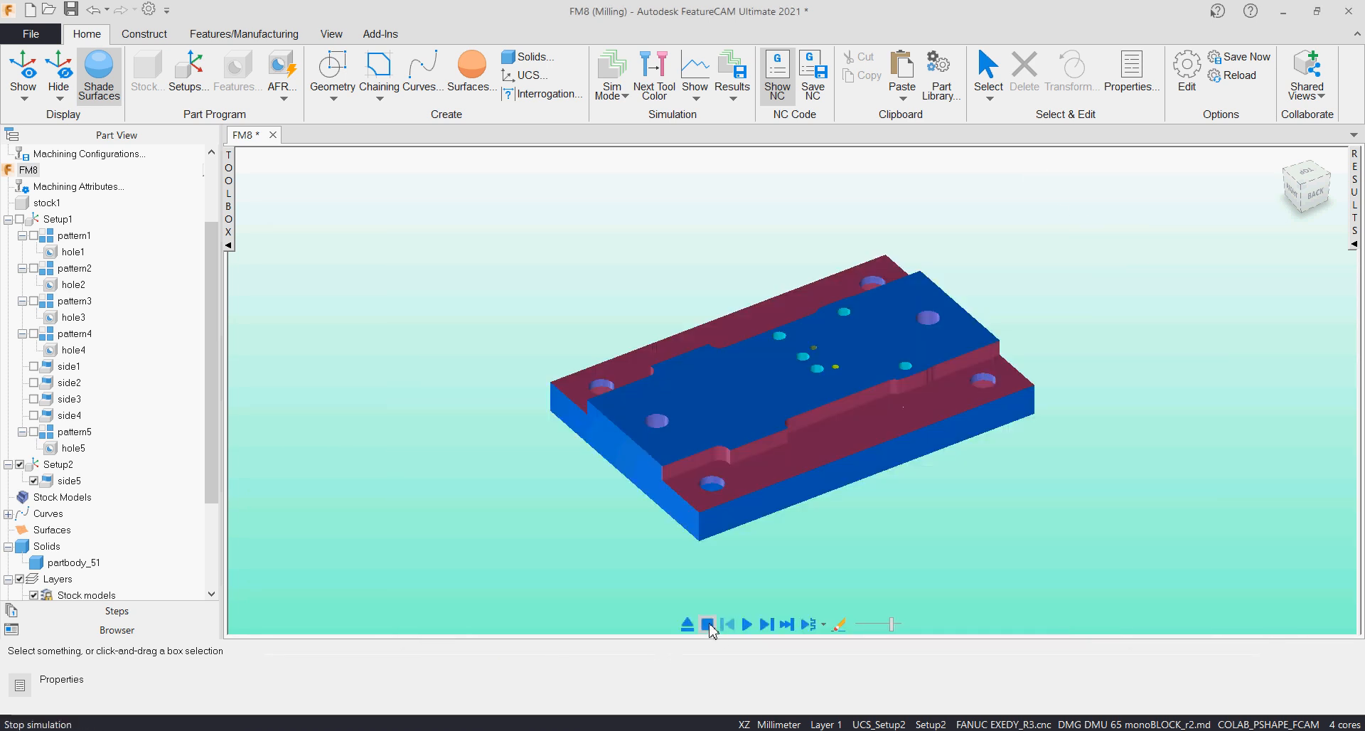